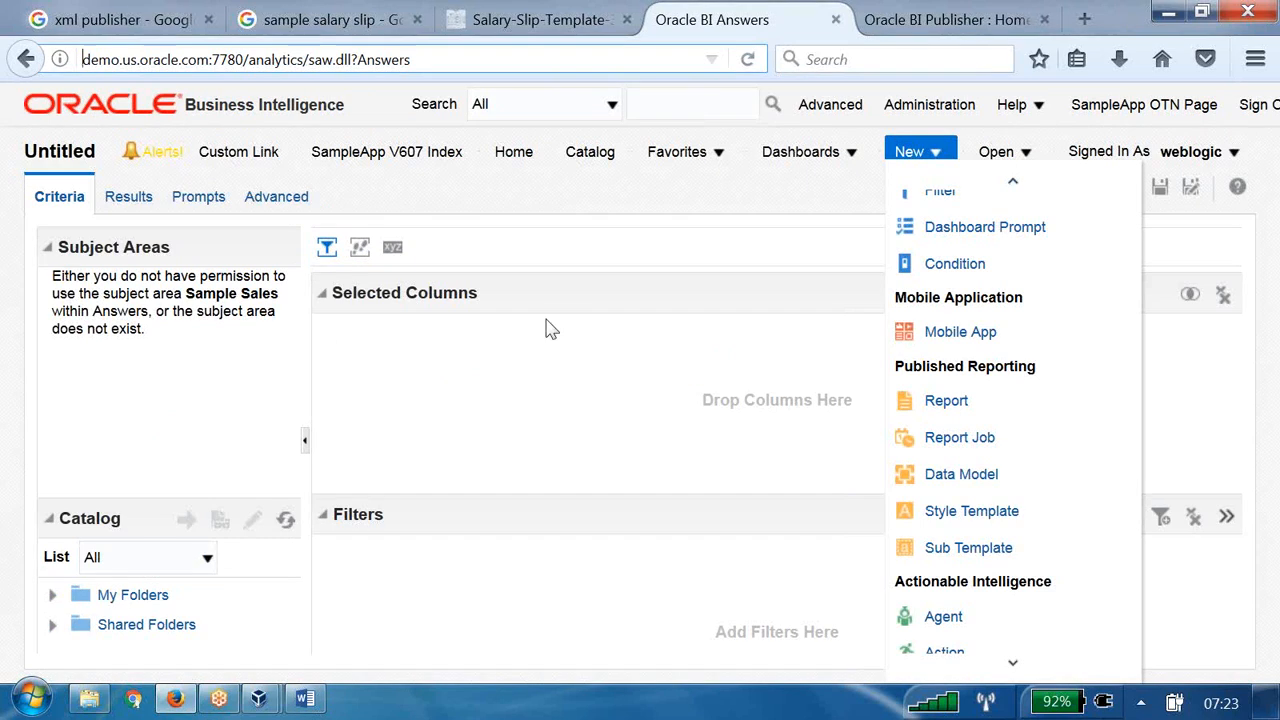
Step: Sign out of Oracle Business Intelligence and BI Publisher, closing the OBIEE tab
left_click(1256, 104)
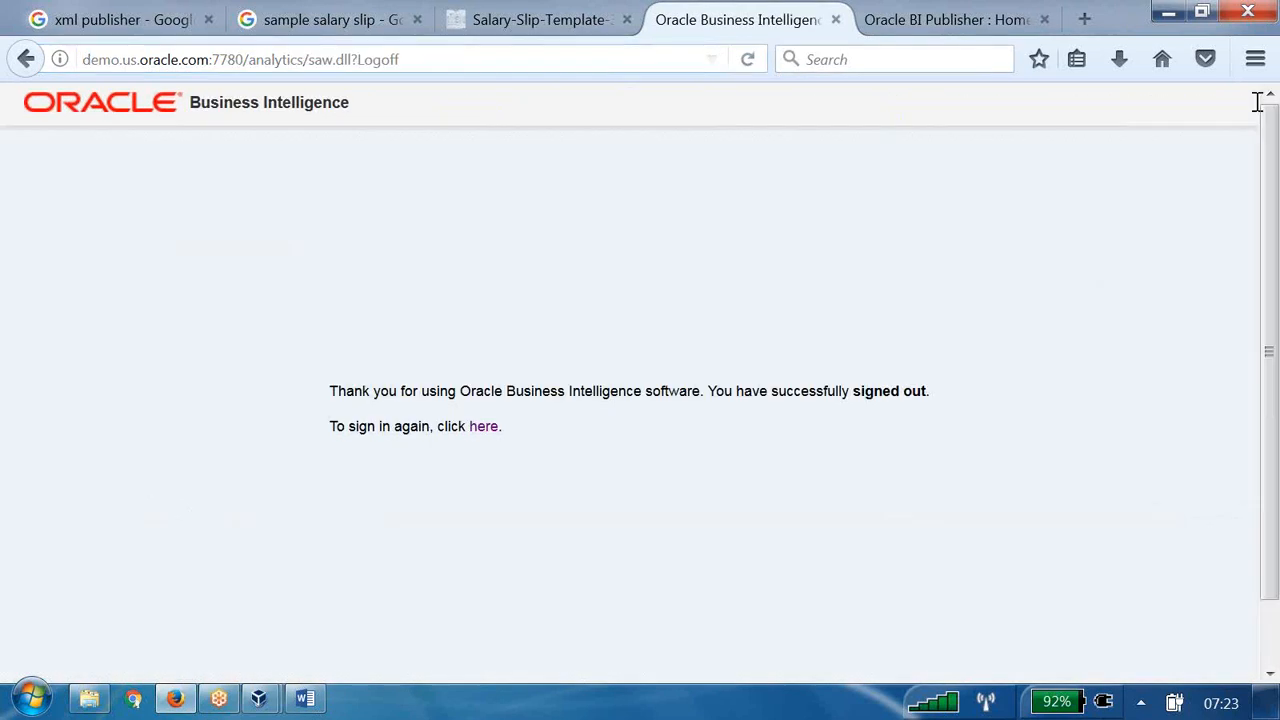
left_click(836, 19)
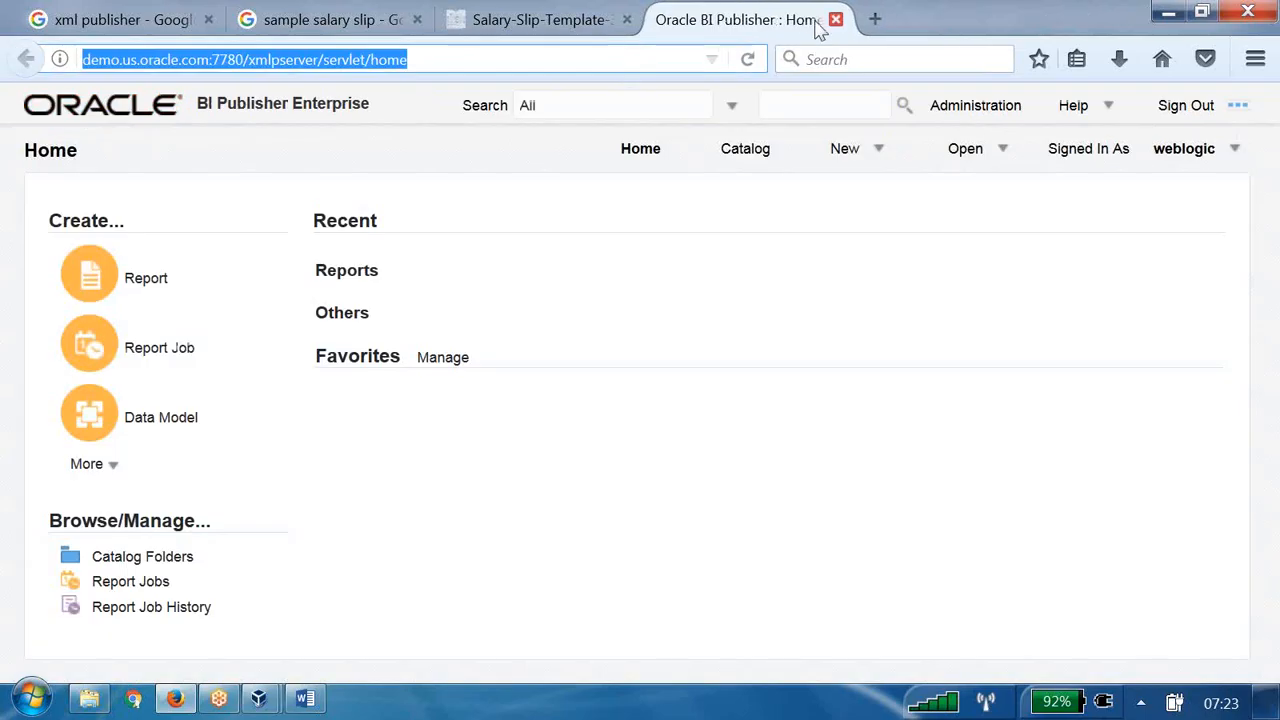
left_click(1185, 112)
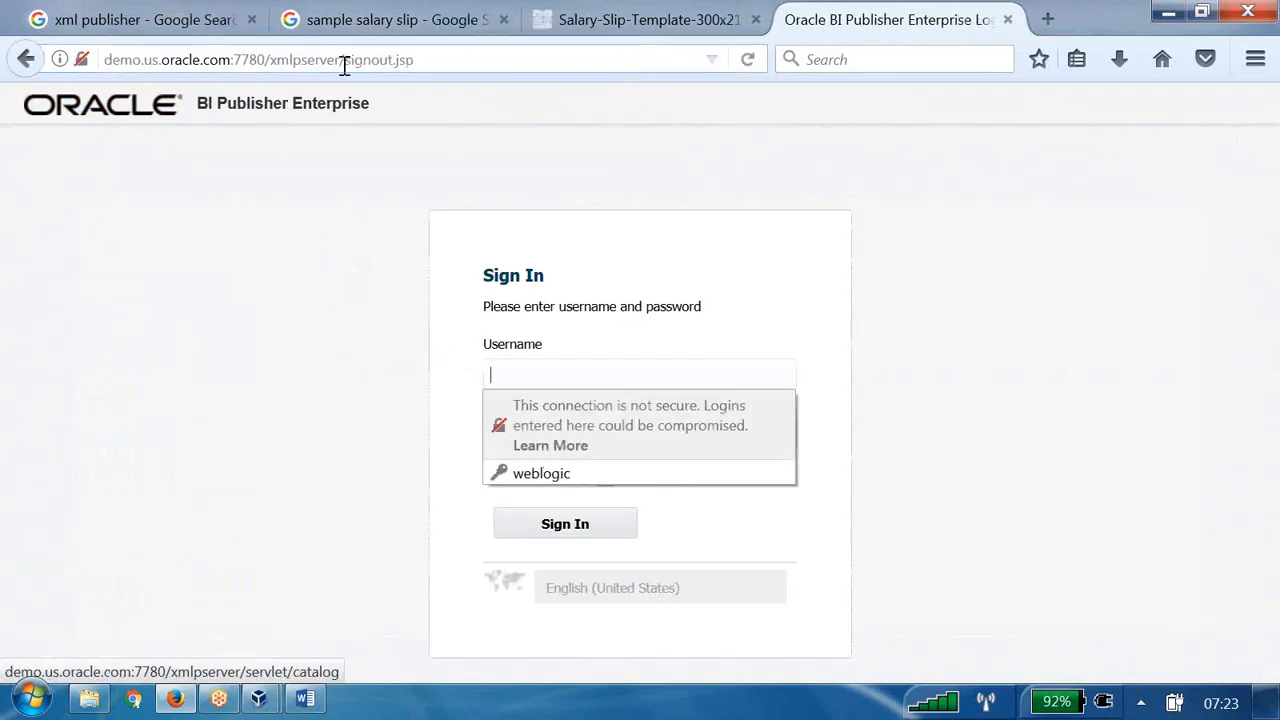
Step: Point the address back to /xmlpserver/ and sign in to BI Publisher with the saved login
left_click(431, 63)
left_click(457, 66)
key("BackSpace")
key("BackSpace")
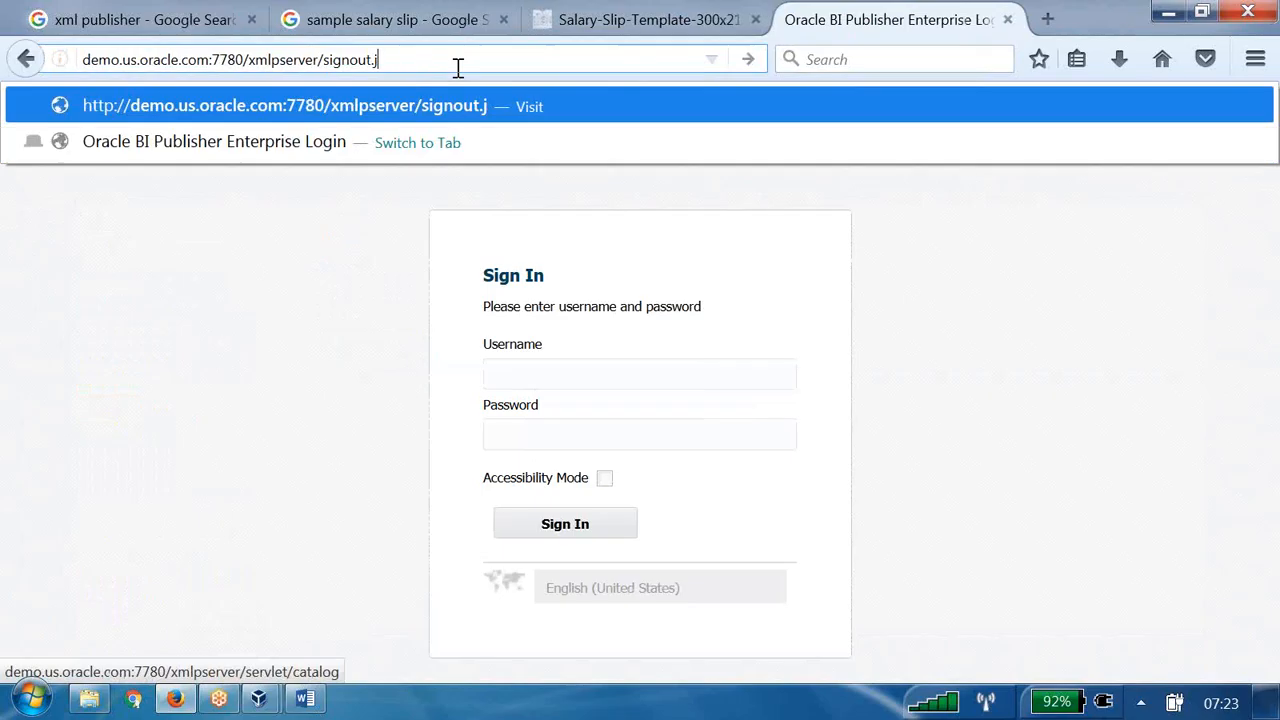
key("BackSpace")
key("BackSpace")
key("BackSpace")
key("BackSpace")
key("BackSpace")
key("BackSpace")
key("BackSpace")
key("BackSpace")
key("BackSpace")
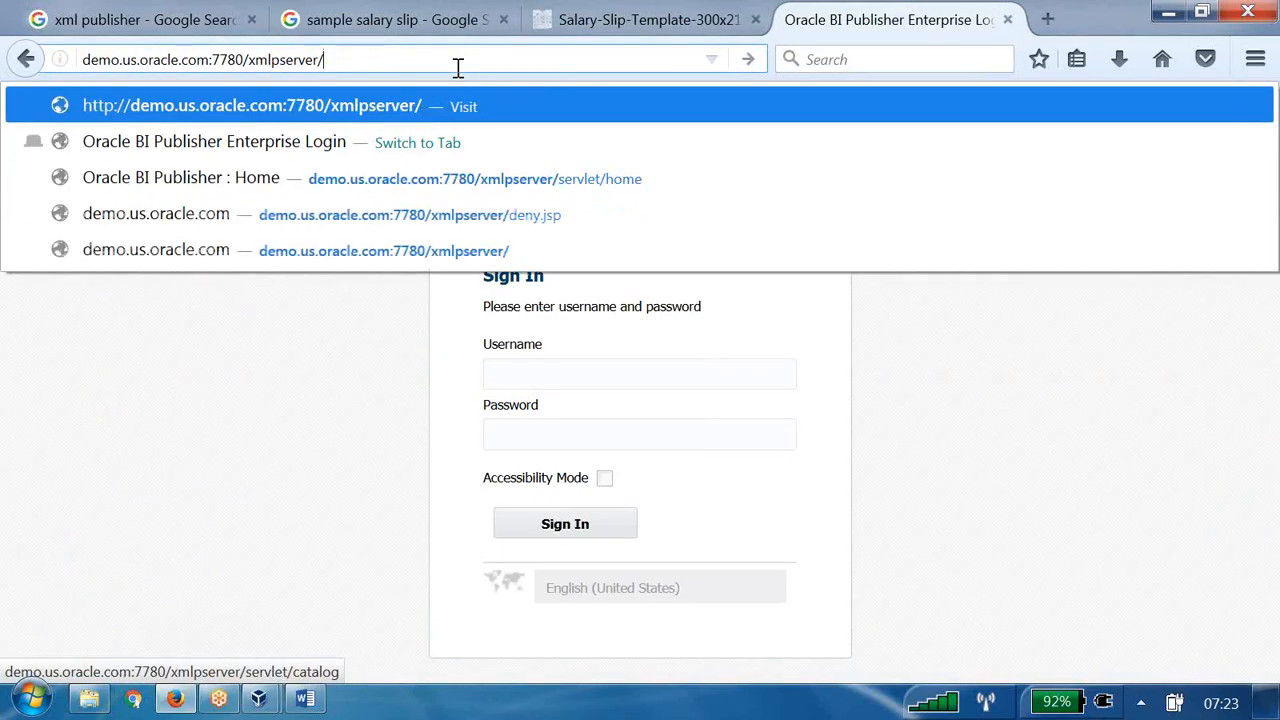
key("Return")
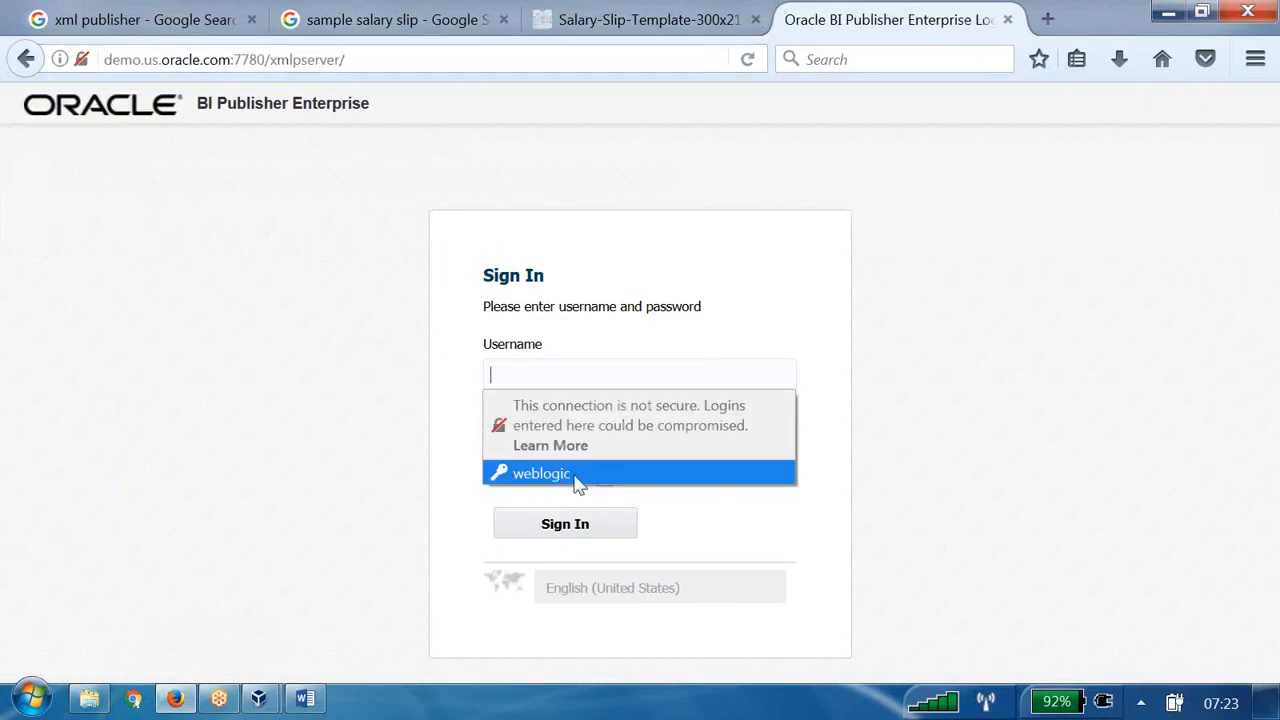
left_click(576, 476)
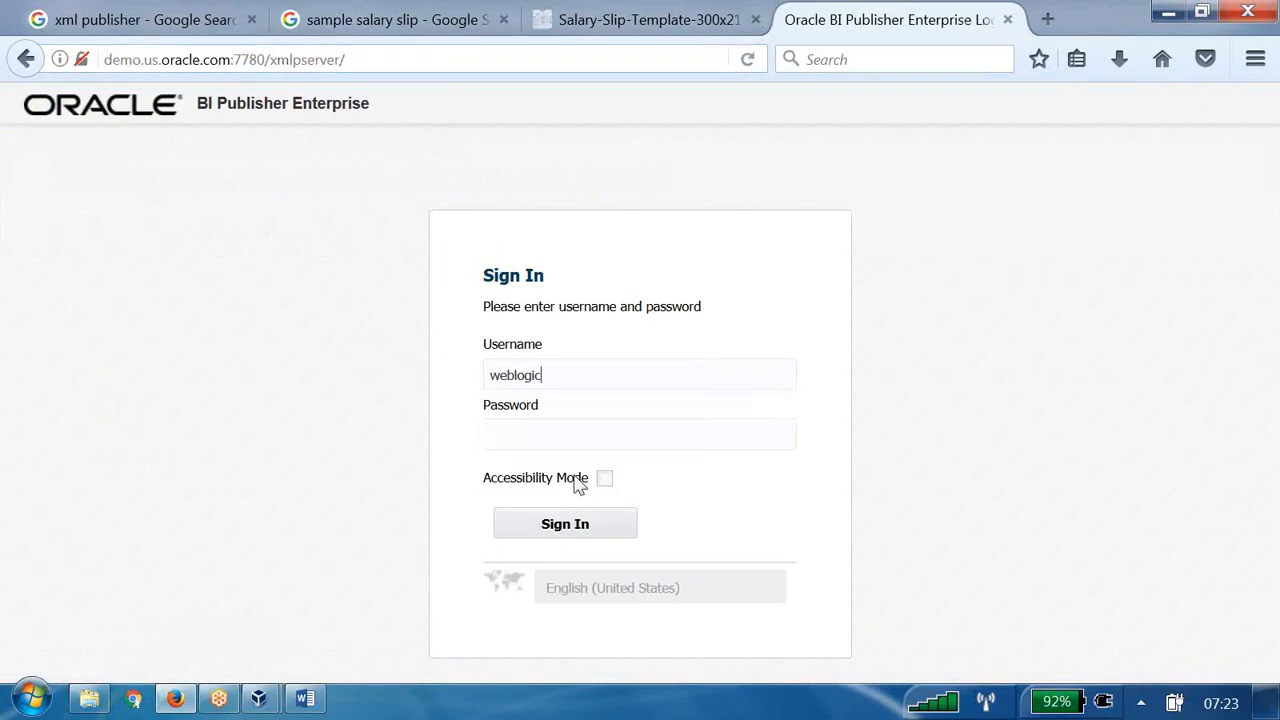
left_click(588, 537)
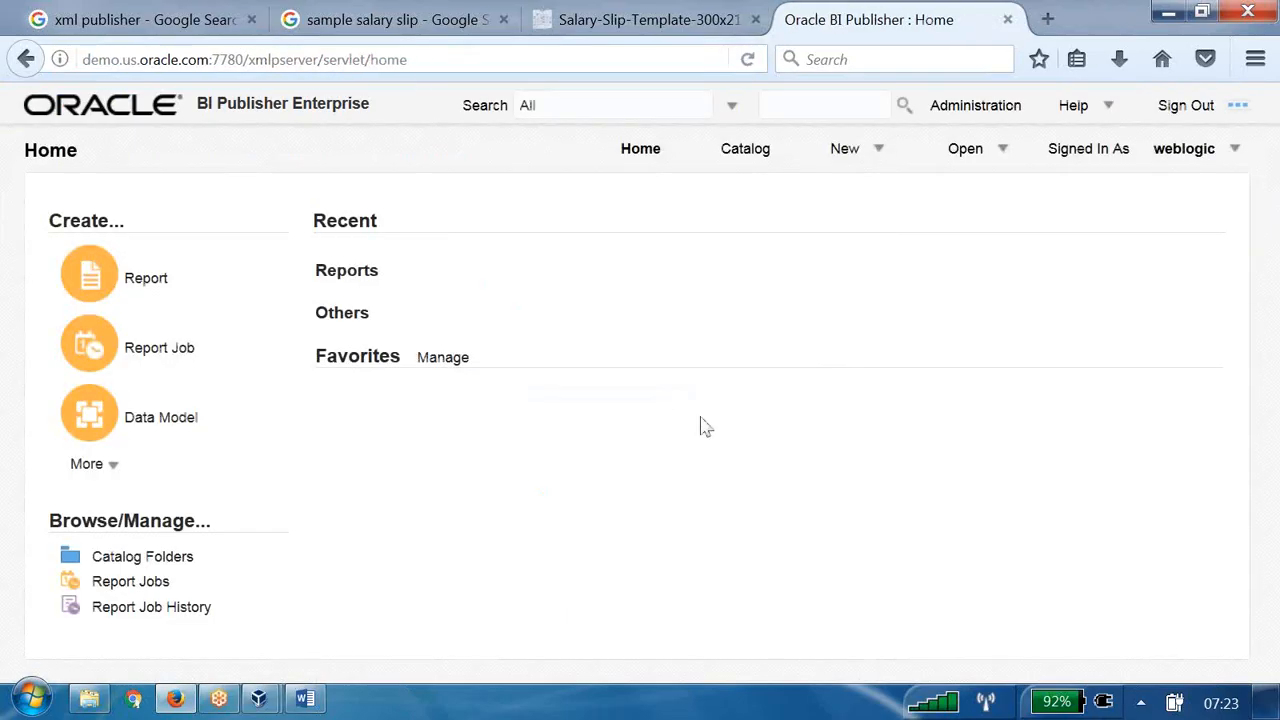
key("alt+Tab")
Step: Highlight the Word guide's instruction 'Click on Administration … click on apply'
left_click_drag(138, 408, 498, 450)
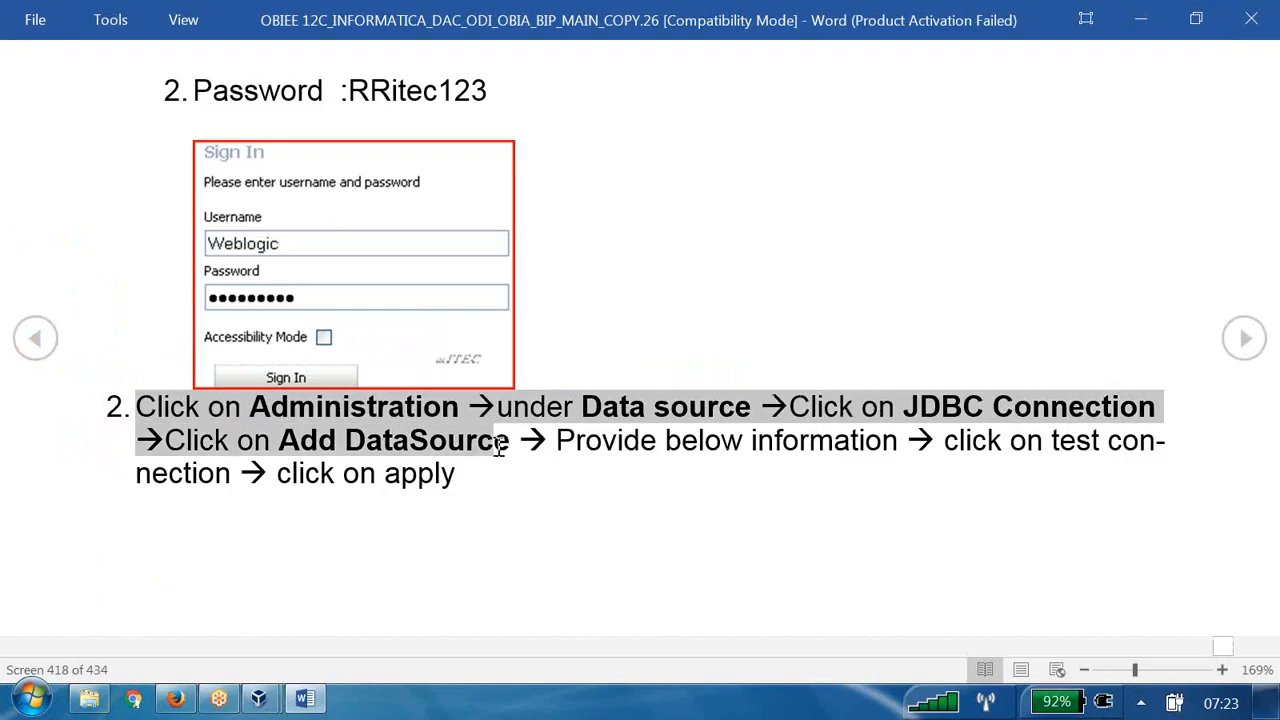
left_click_drag(498, 447, 499, 490)
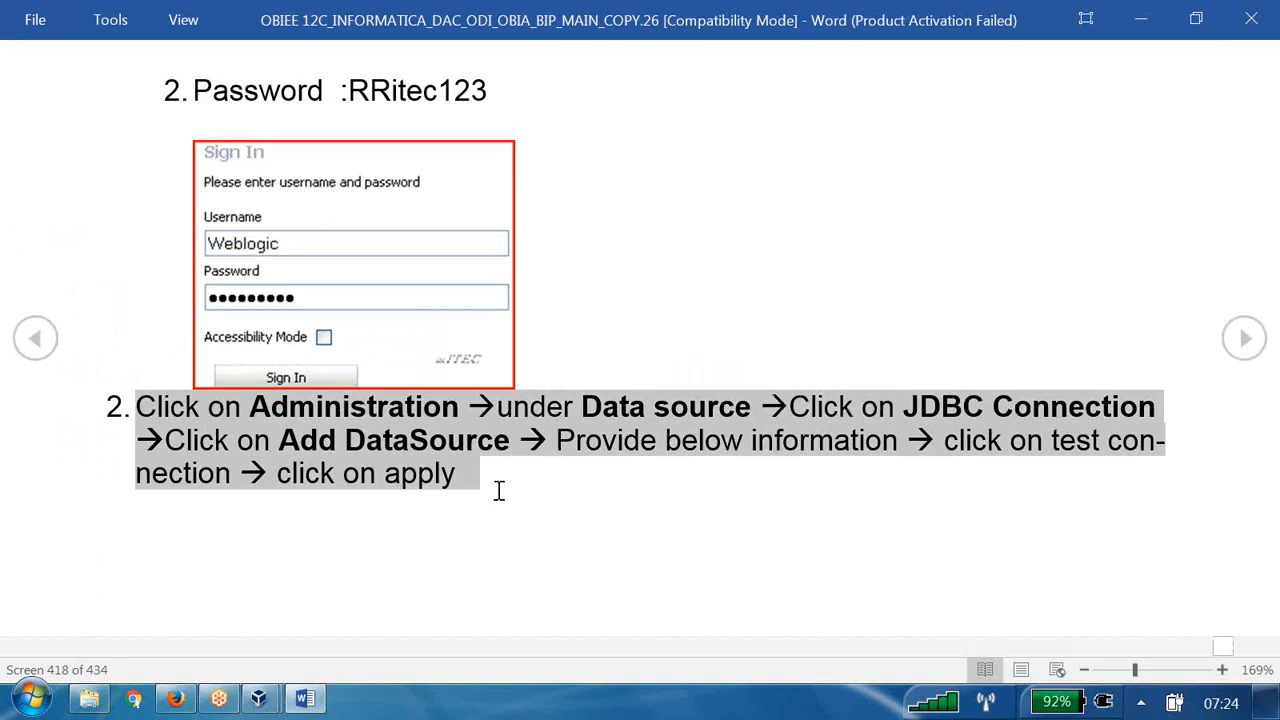
key("alt+Tab")
Step: Open Administration and highlight its page heading and the Data Sources section
left_click(1005, 107)
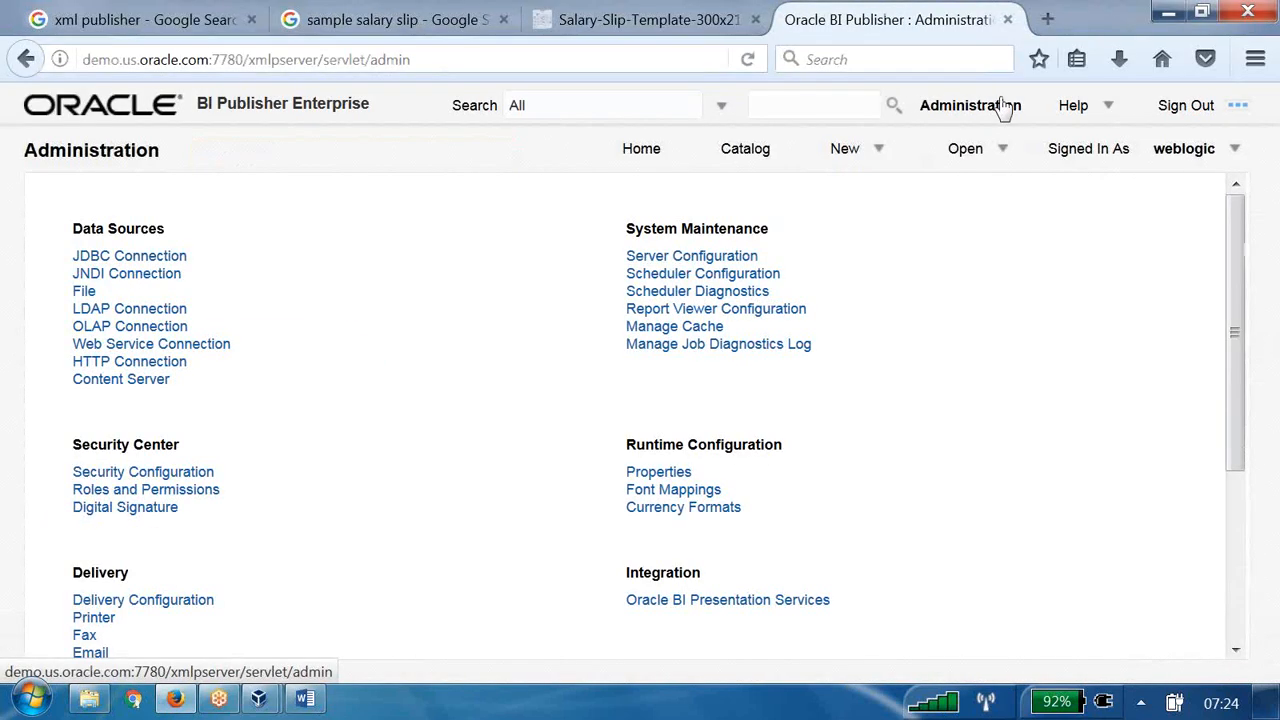
left_click_drag(22, 150, 158, 150)
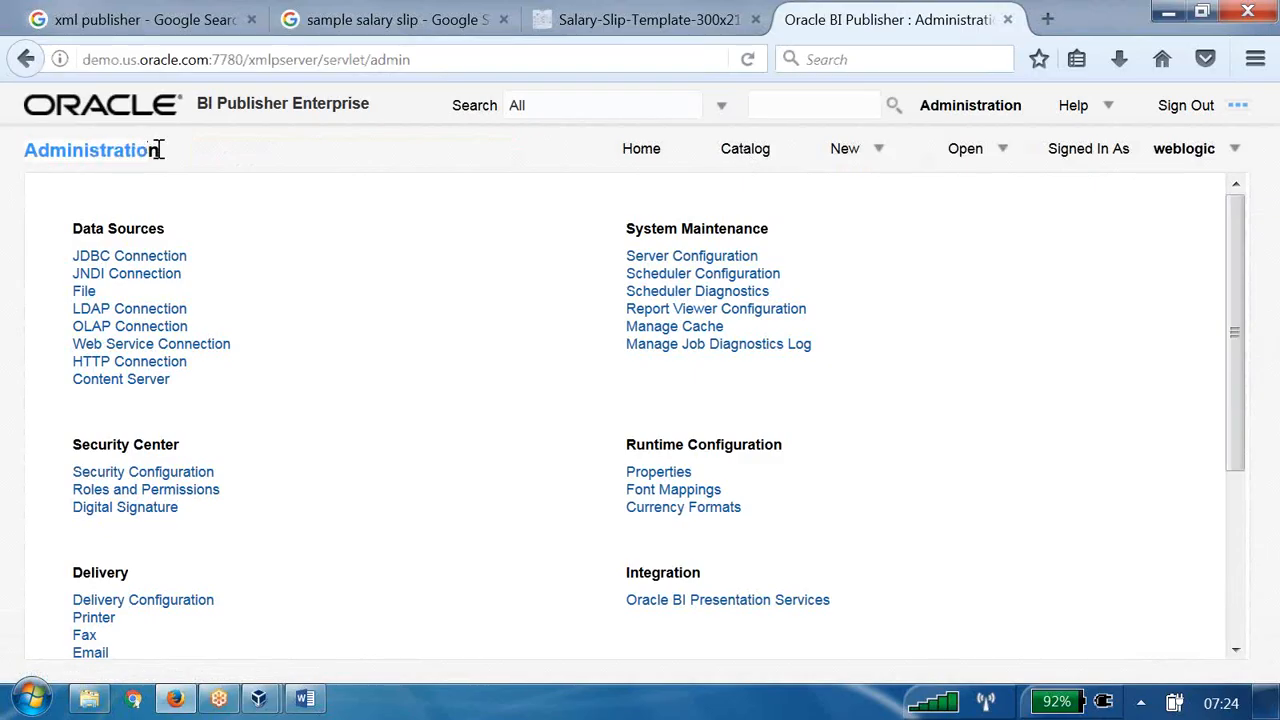
left_click(72, 238)
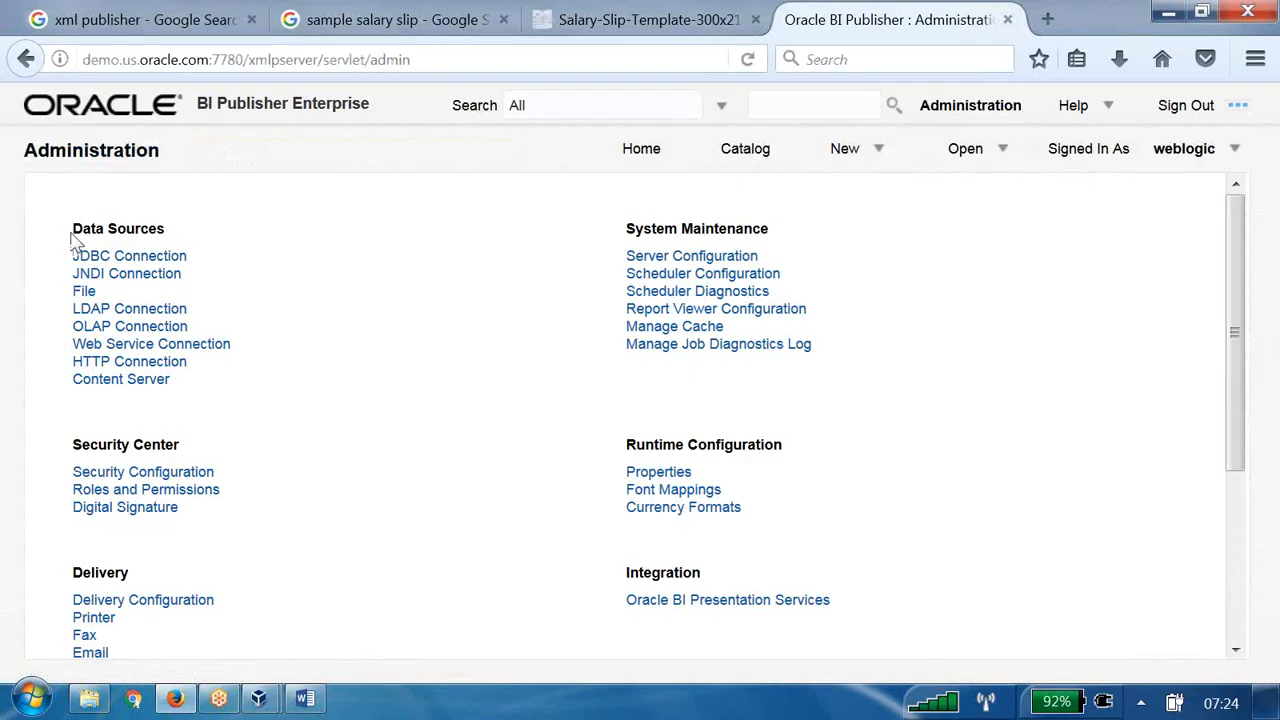
left_click_drag(74, 240, 145, 238)
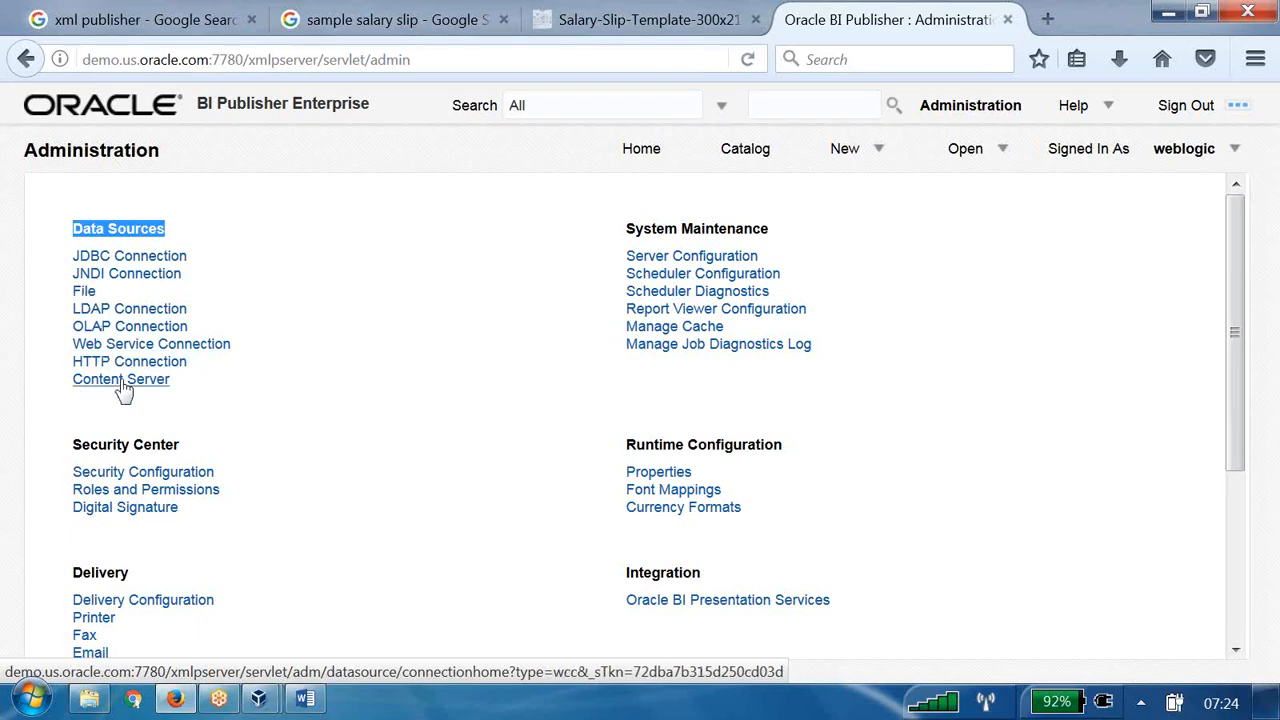
left_click_drag(214, 386, 83, 268)
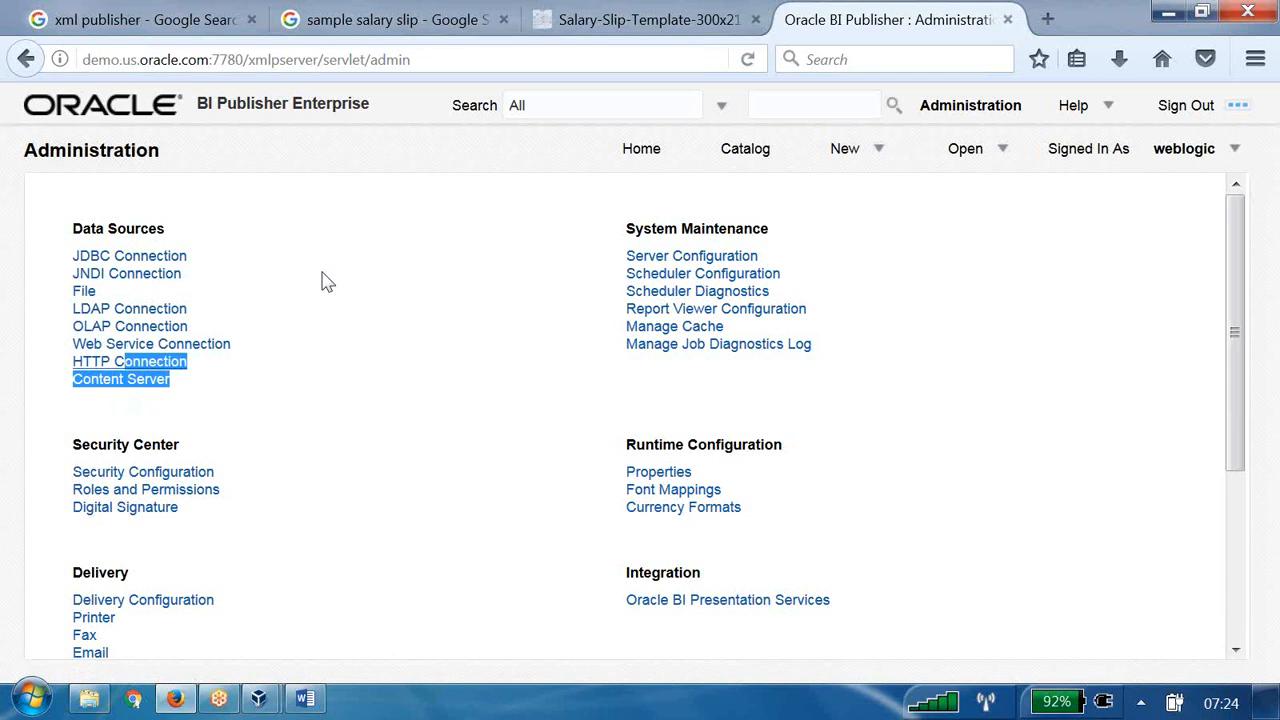
Step: Open the JDBC Connection list under Data Sources
left_click(166, 262)
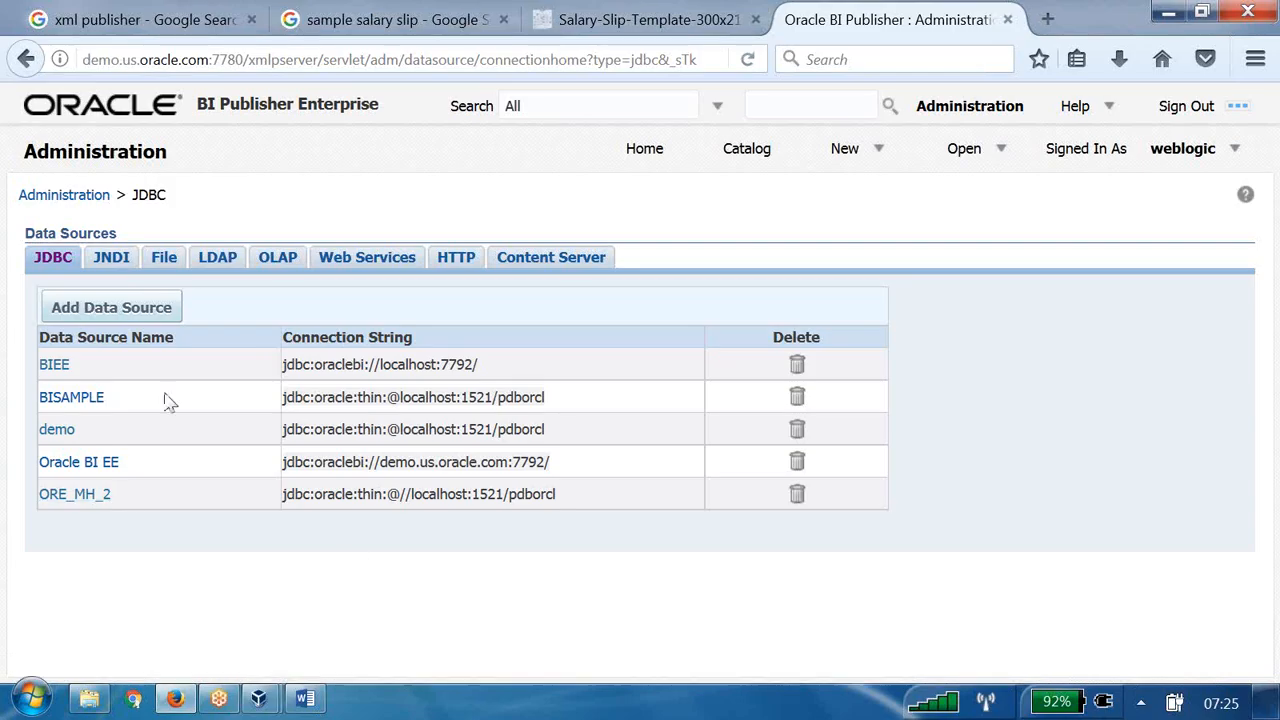
Step: Start a new JDBC data source named supplier2
left_click(103, 312)
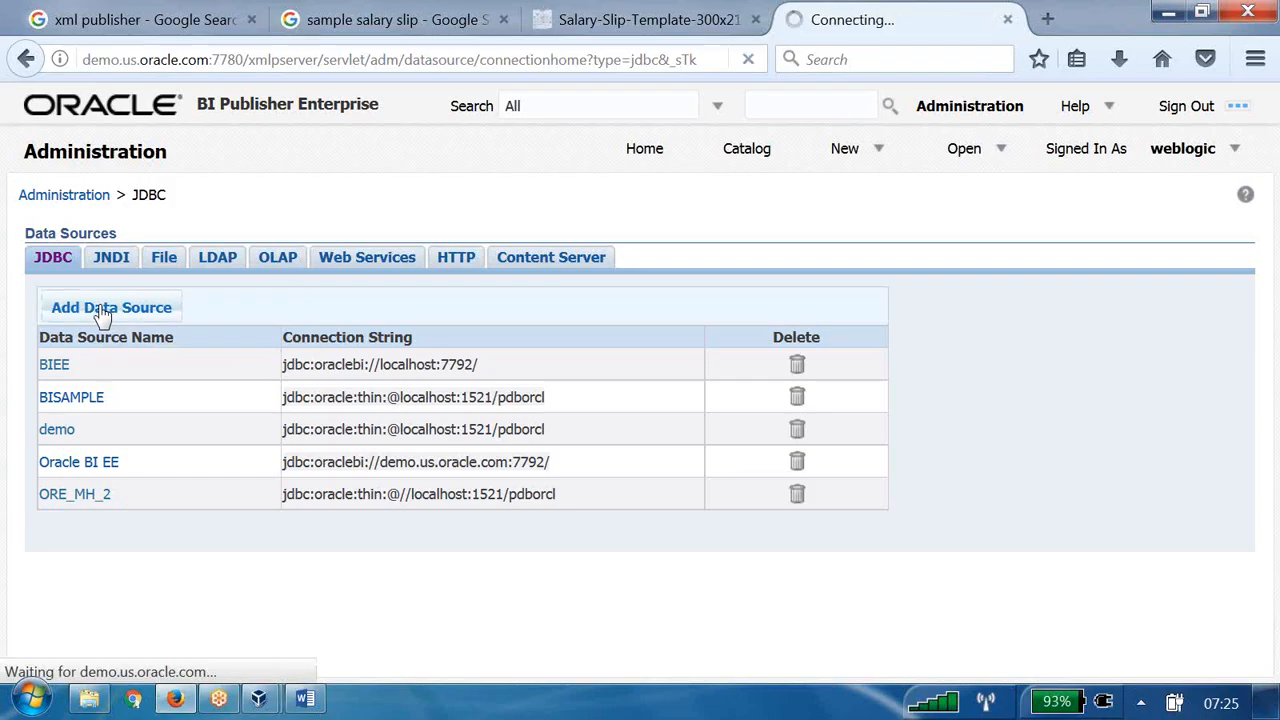
scroll(680, 463, "down", 1)
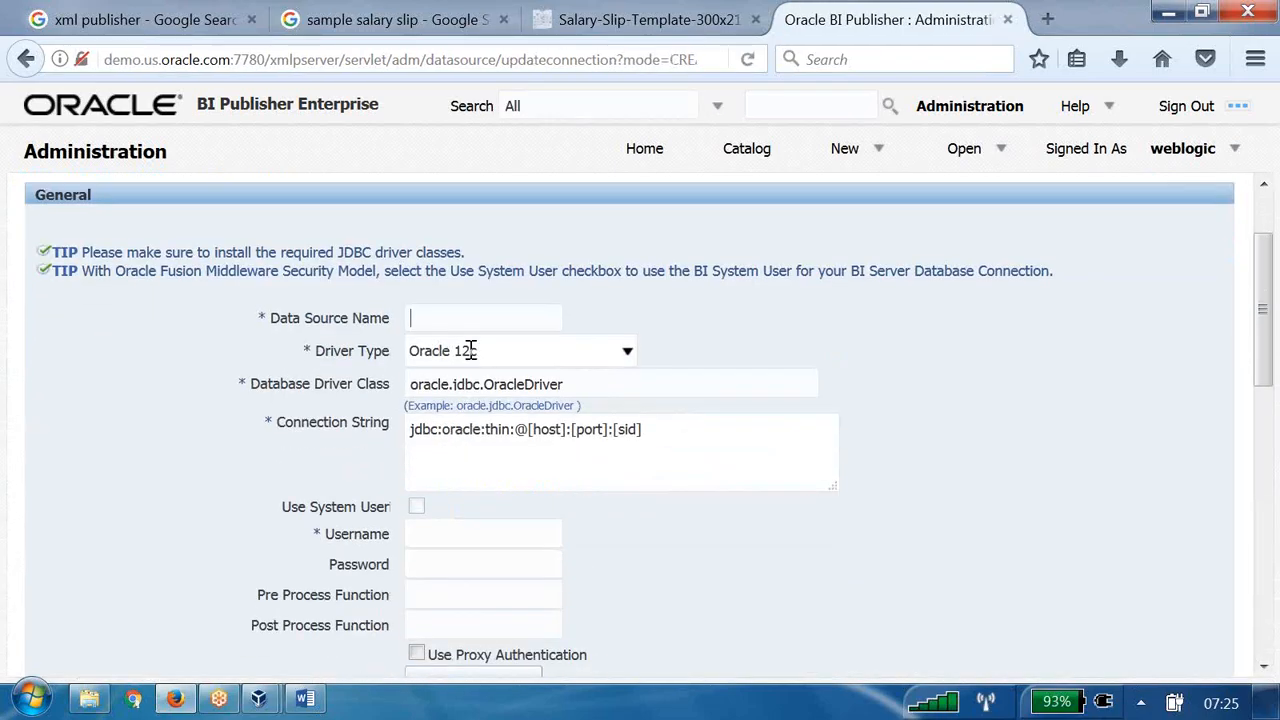
left_click(459, 320)
type("S")
key("BackSpace")
type("supplier2")
Step: Fill the connection string placeholders with demo.us.oracle.com, 1521 and orcl
left_click_drag(528, 429, 567, 429)
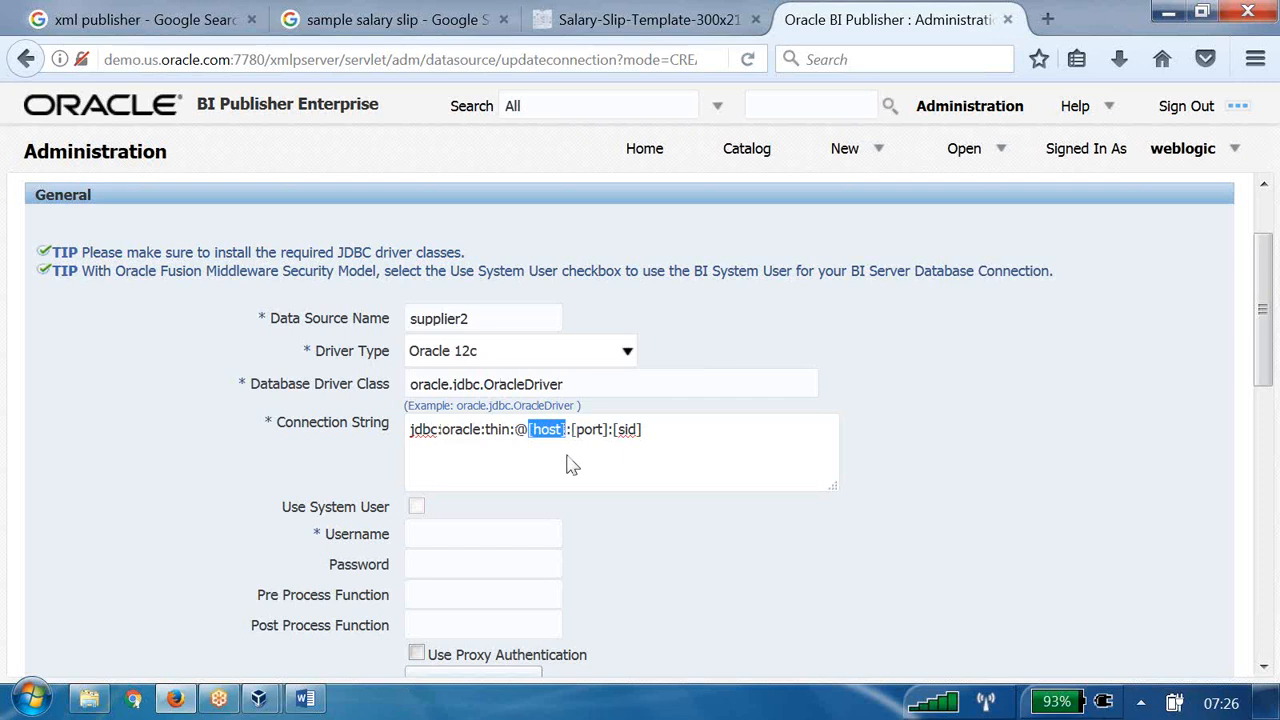
type("demo")
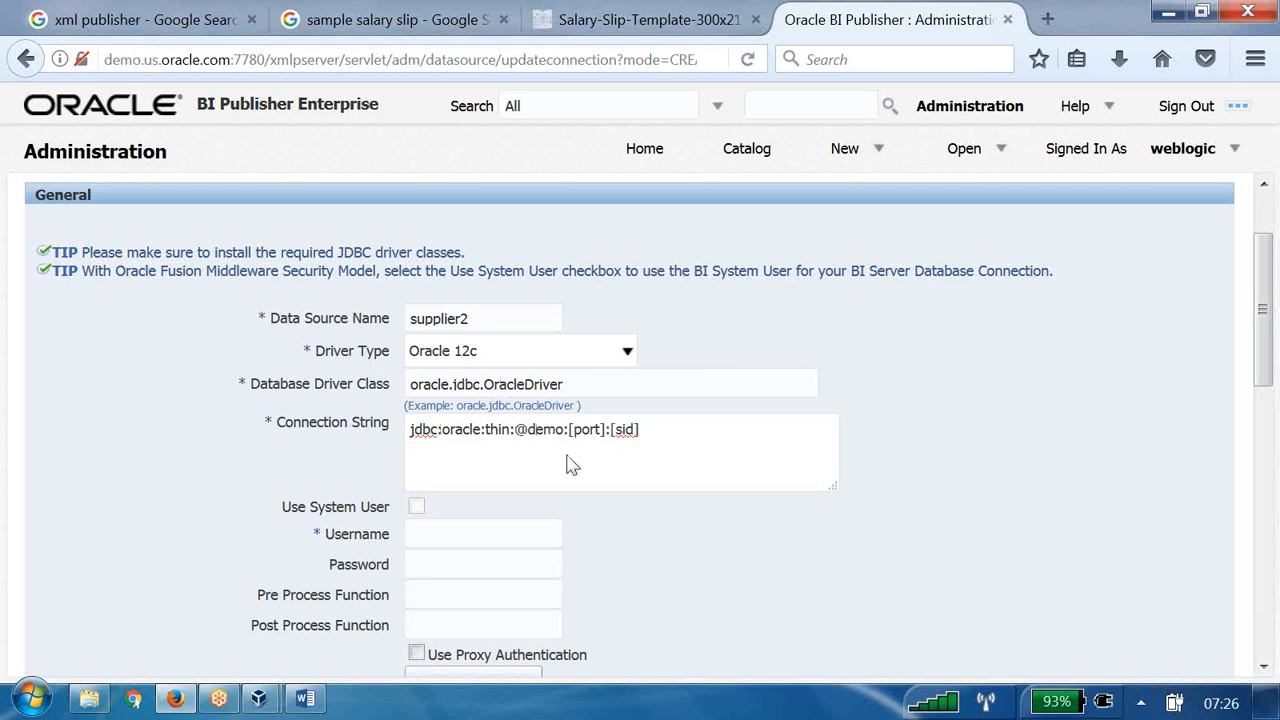
type(".us.or")
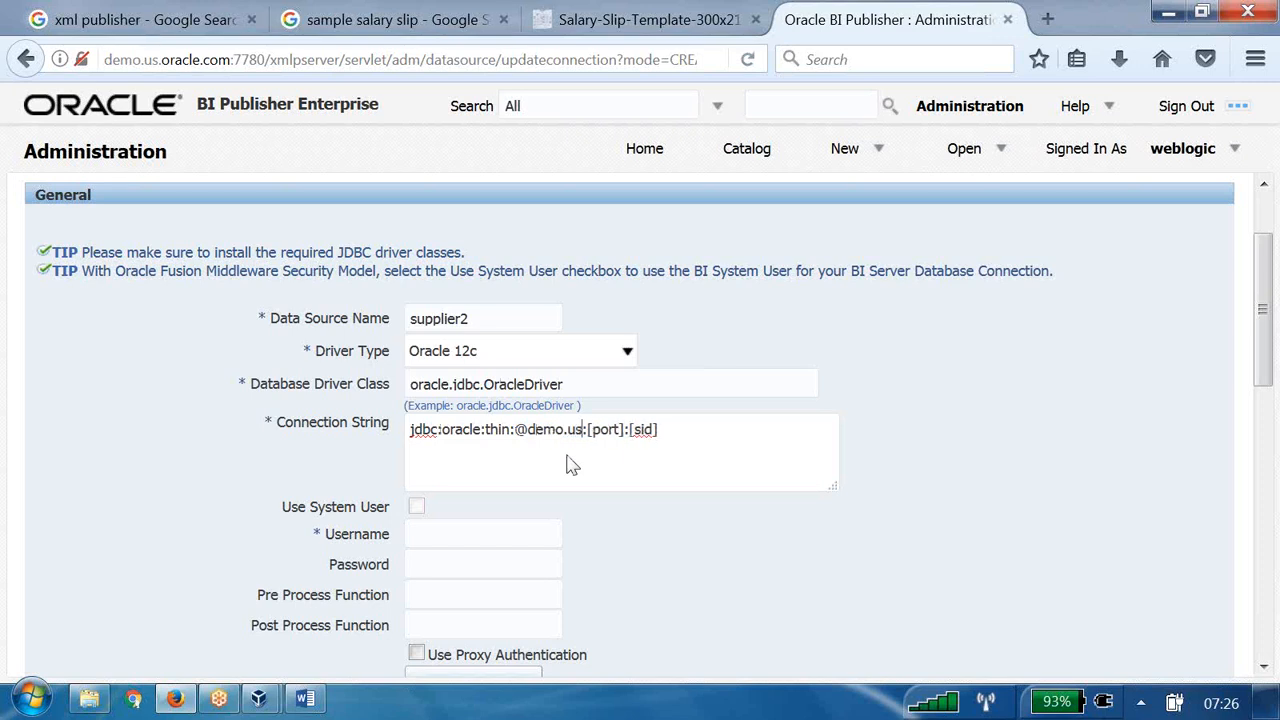
type("acle.co")
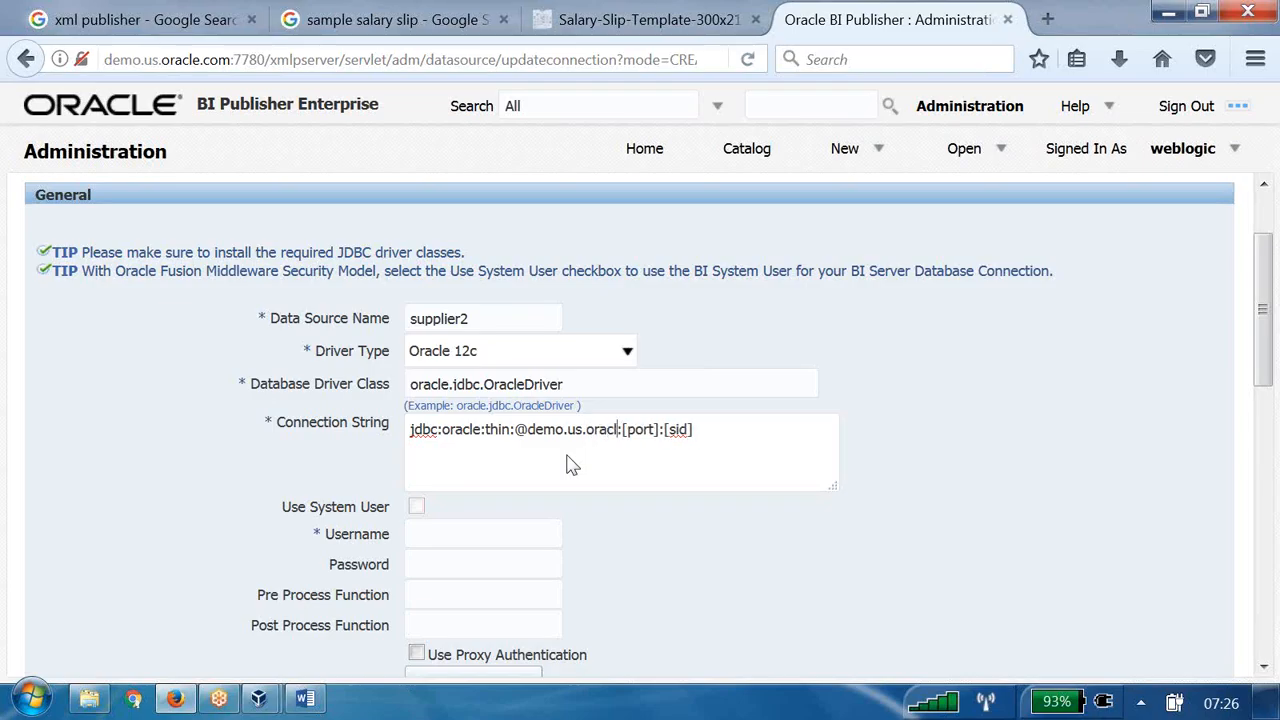
type("m")
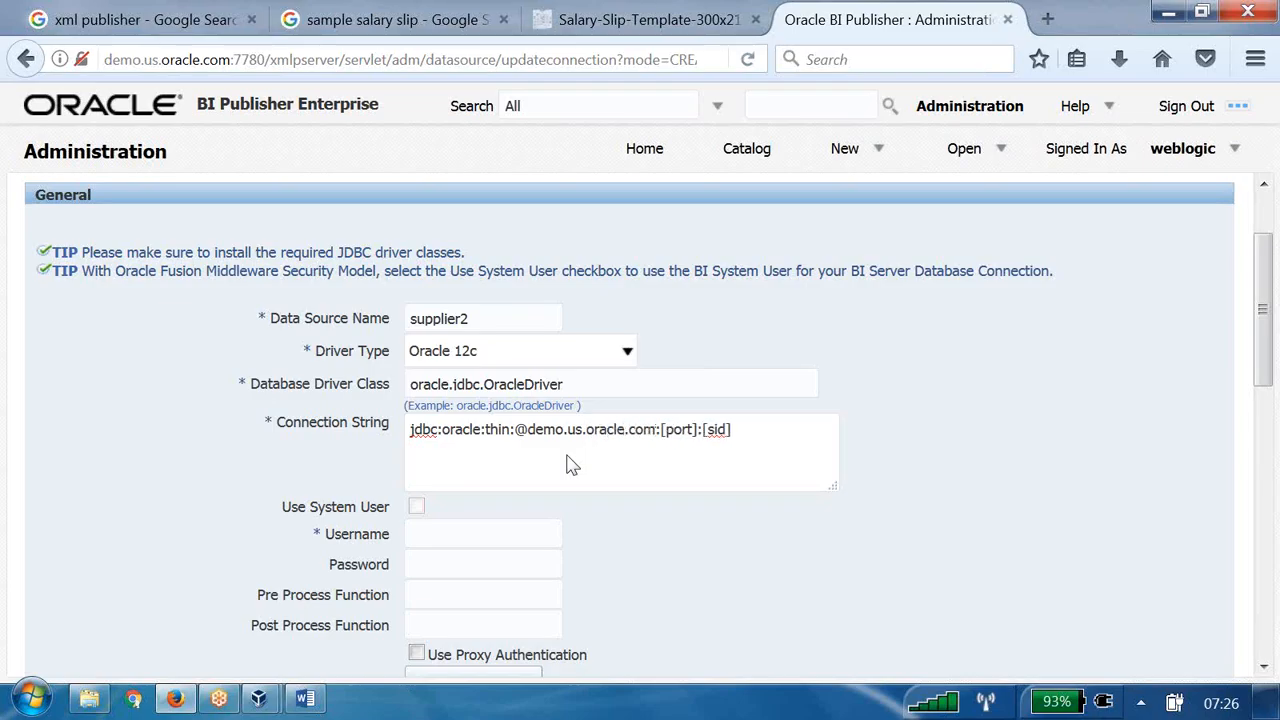
key("Right")
key("Delete")
key("Delete")
key("Delete")
key("Delete")
key("Delete")
key("Delete")
type("1521")
key("Delete")
key("Delete")
key("Delete")
key("Delete")
key("Delete")
type("orcl")
Step: Enter supplier2 as the database username along with its password
left_click(446, 538)
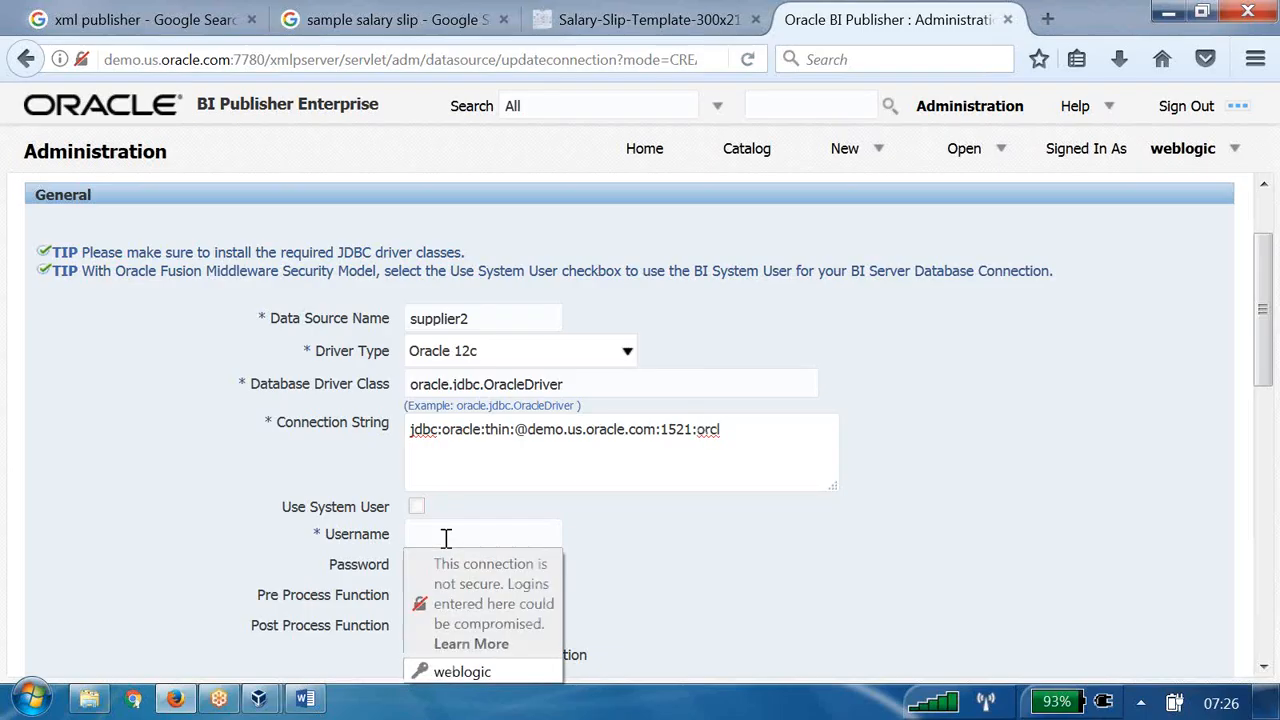
type("suppl")
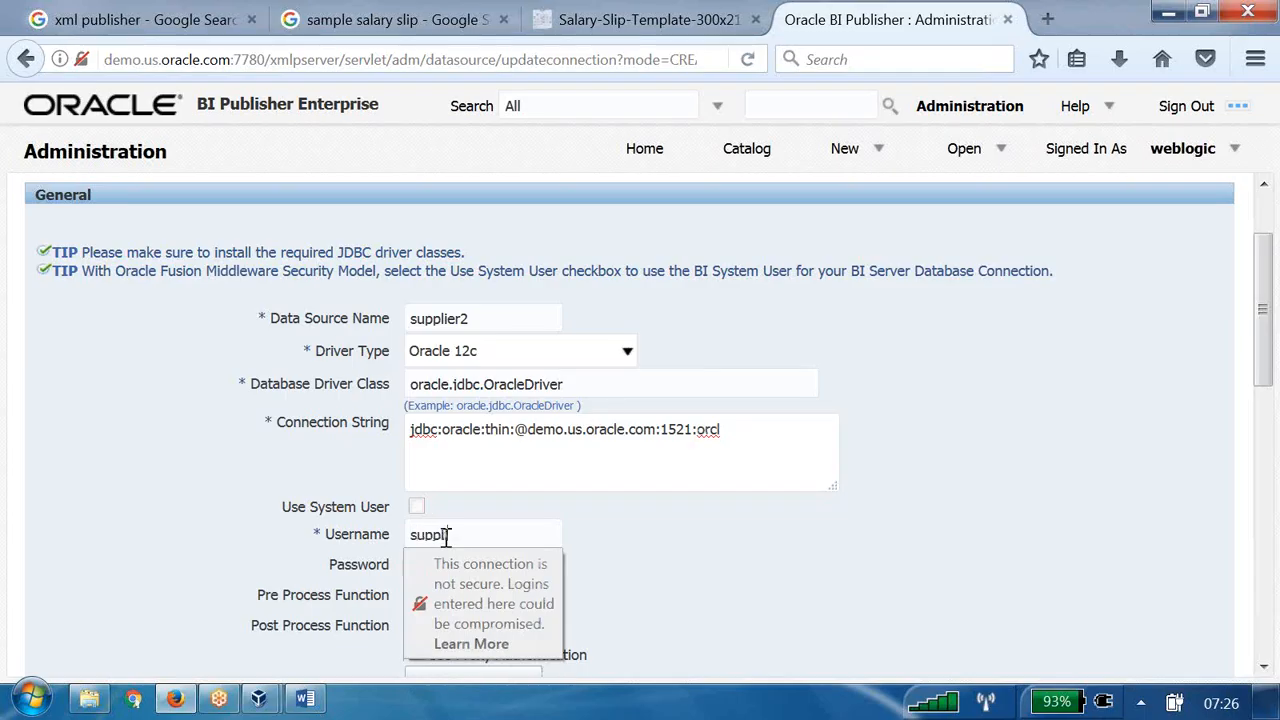
type("ier2")
key("Tab")
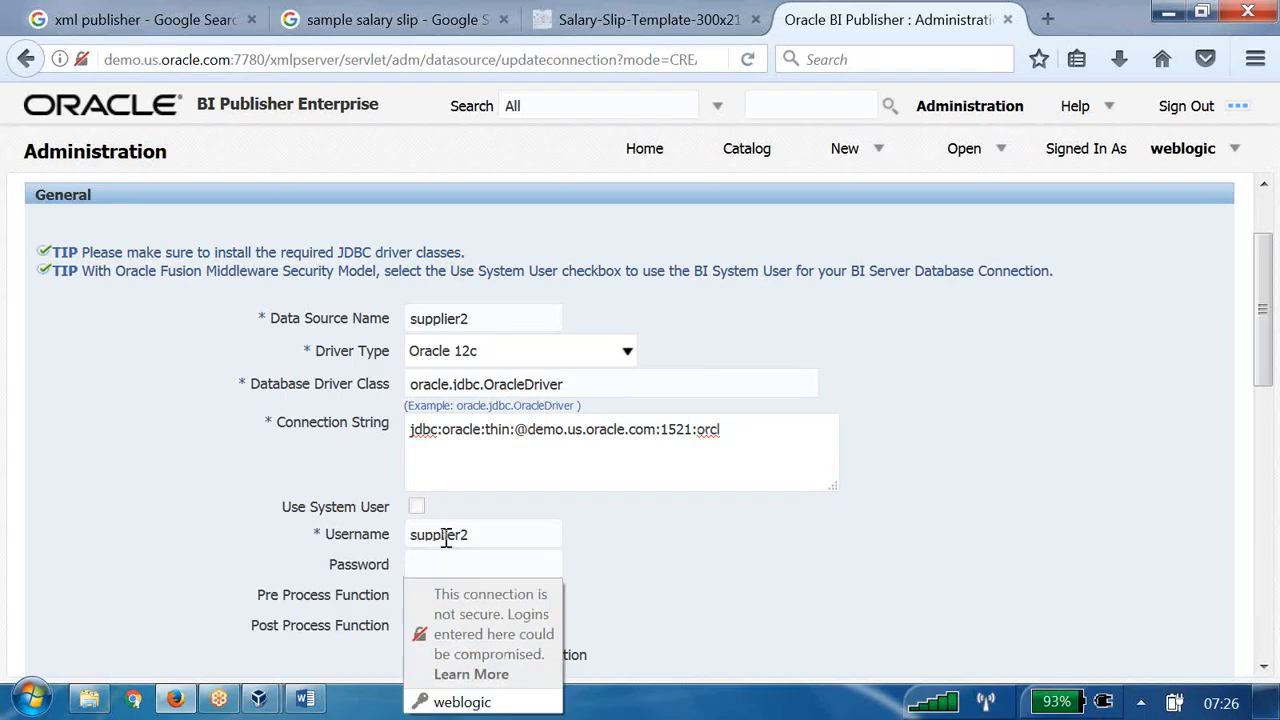
type("oracle")
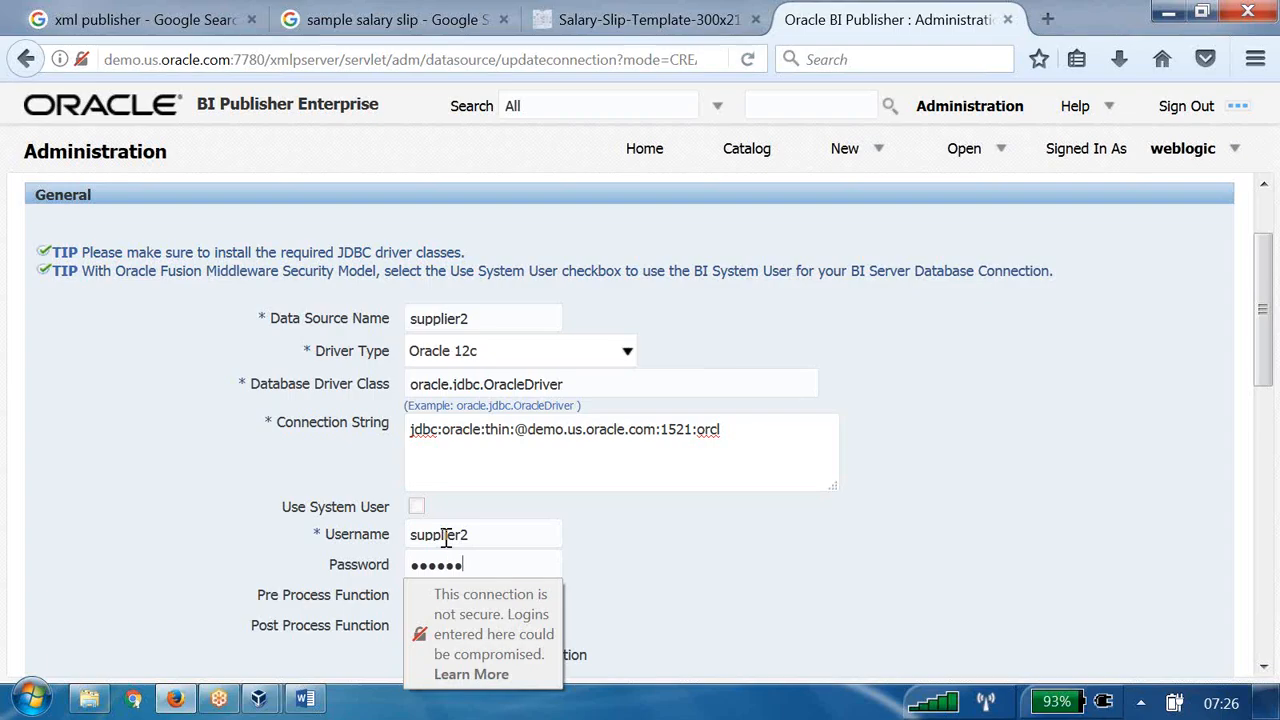
type("123")
key("Tab")
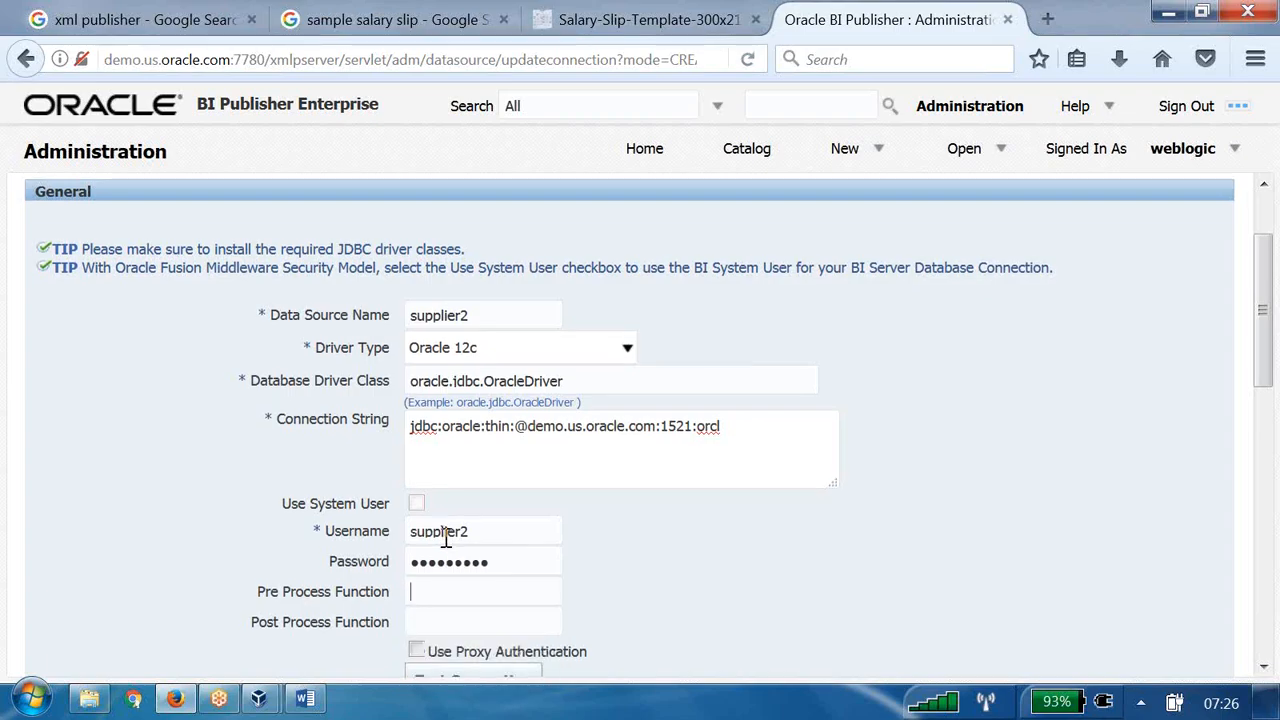
scroll(450, 535, "down", 2)
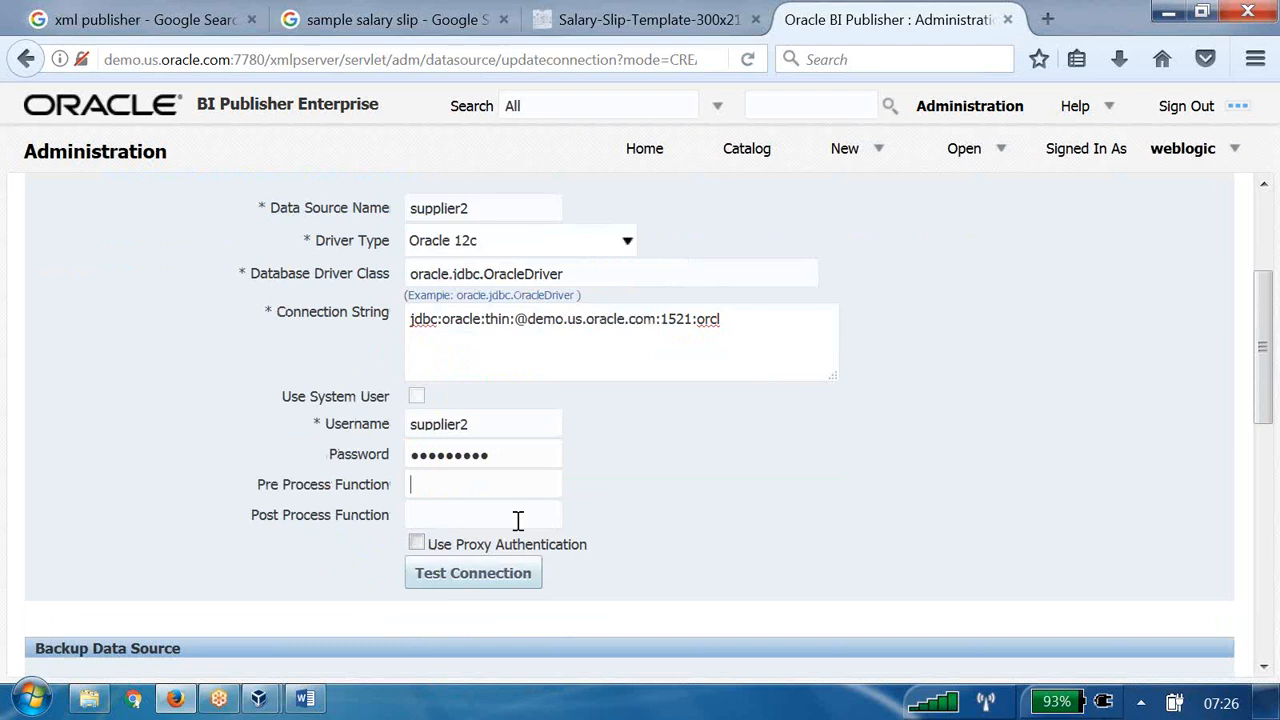
Step: Test the supplier2 connection successfully, then apply to save the data source
left_click(453, 576)
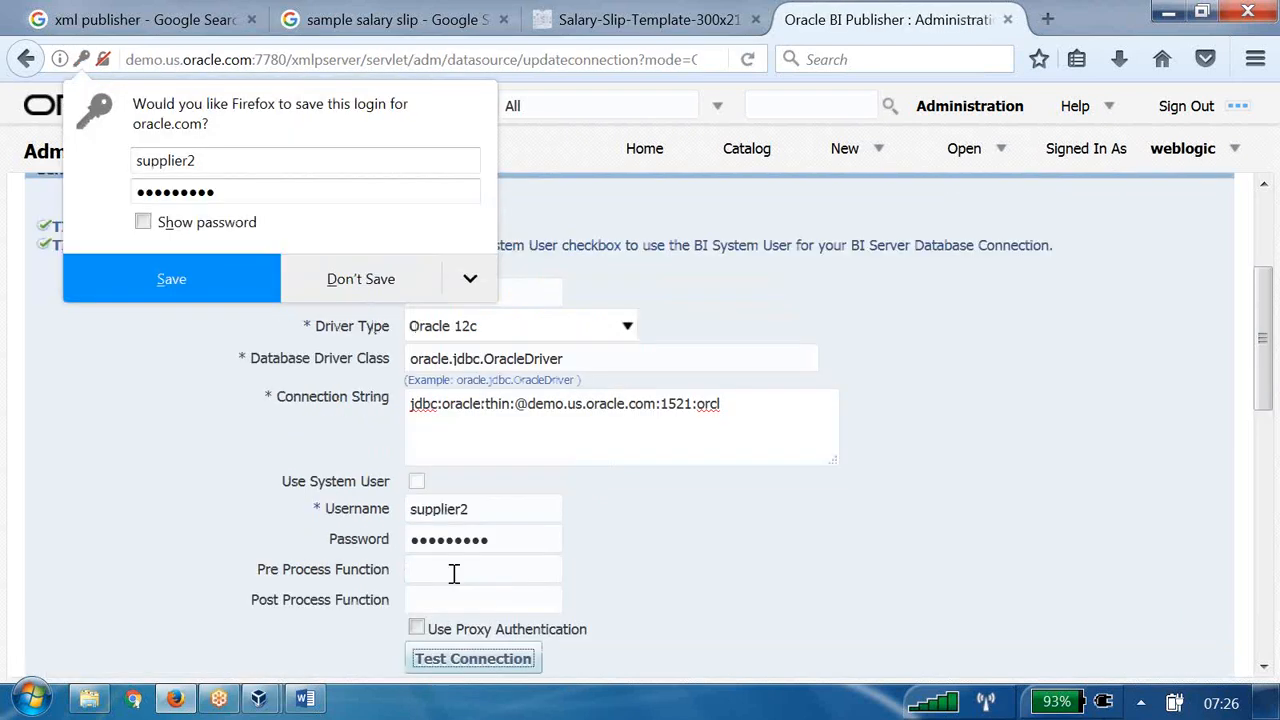
left_click(236, 281)
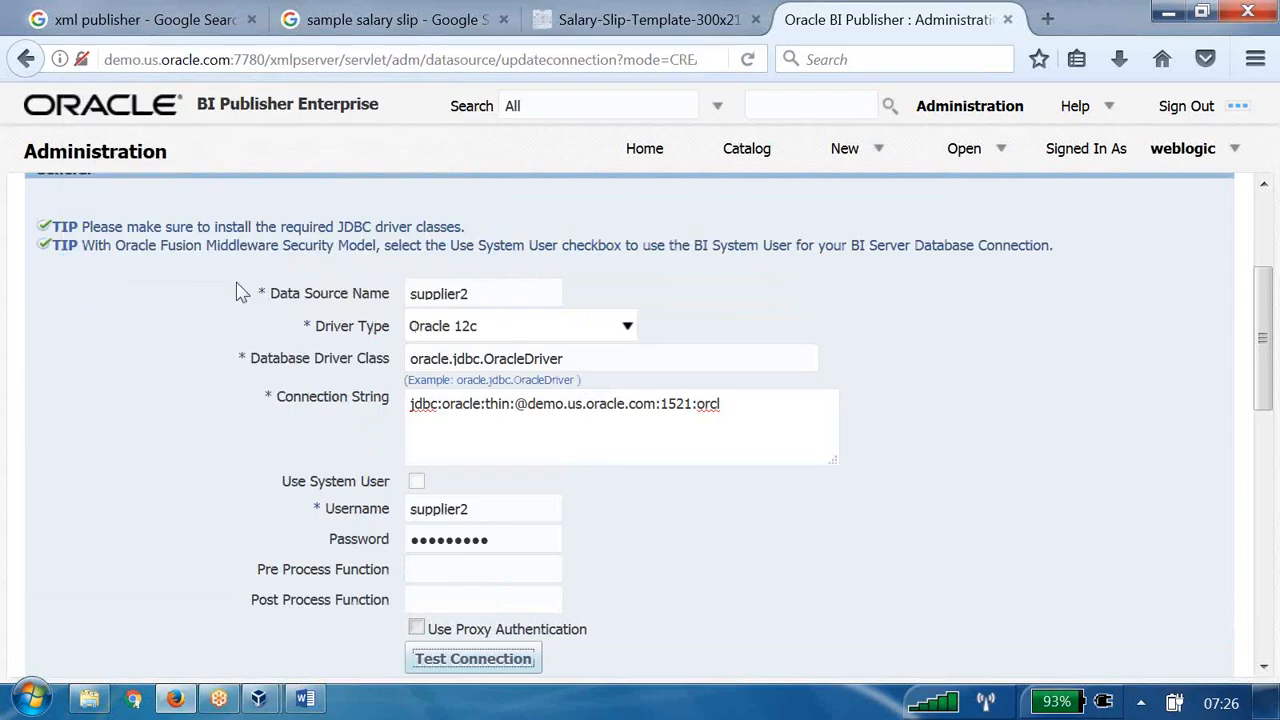
scroll(250, 387, "up", 4)
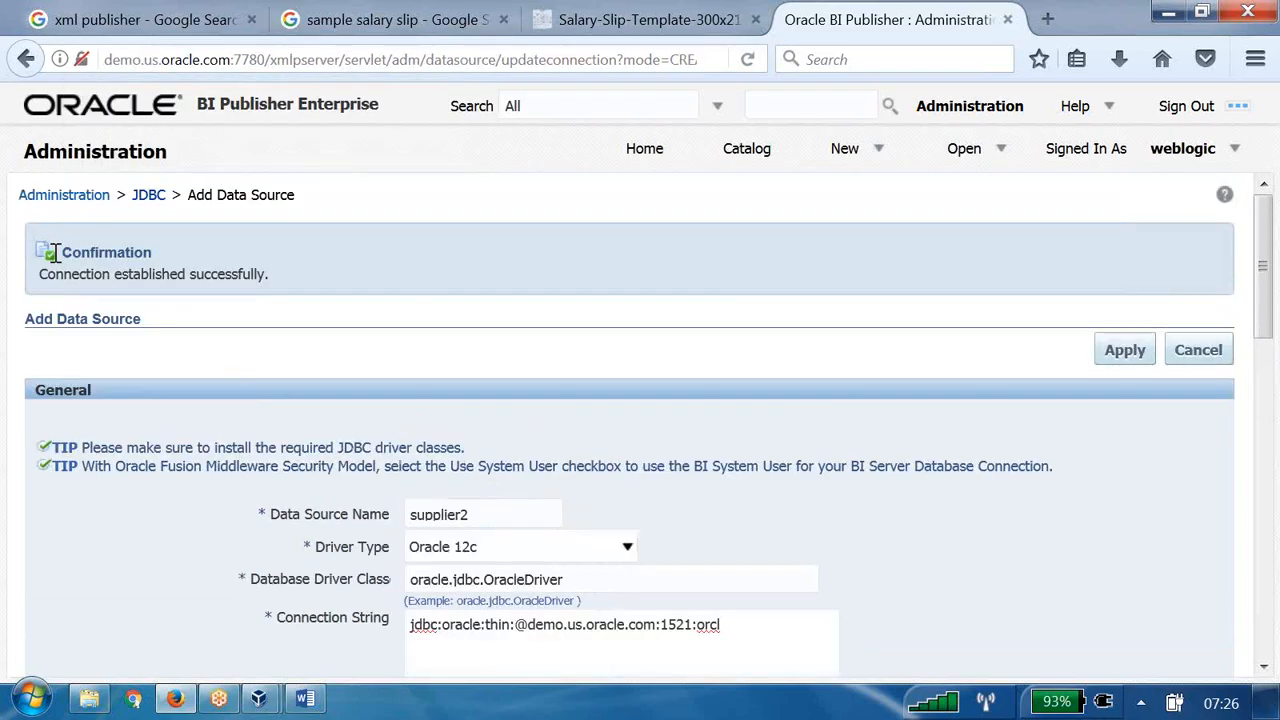
left_click_drag(49, 272, 297, 264)
left_click(1097, 352)
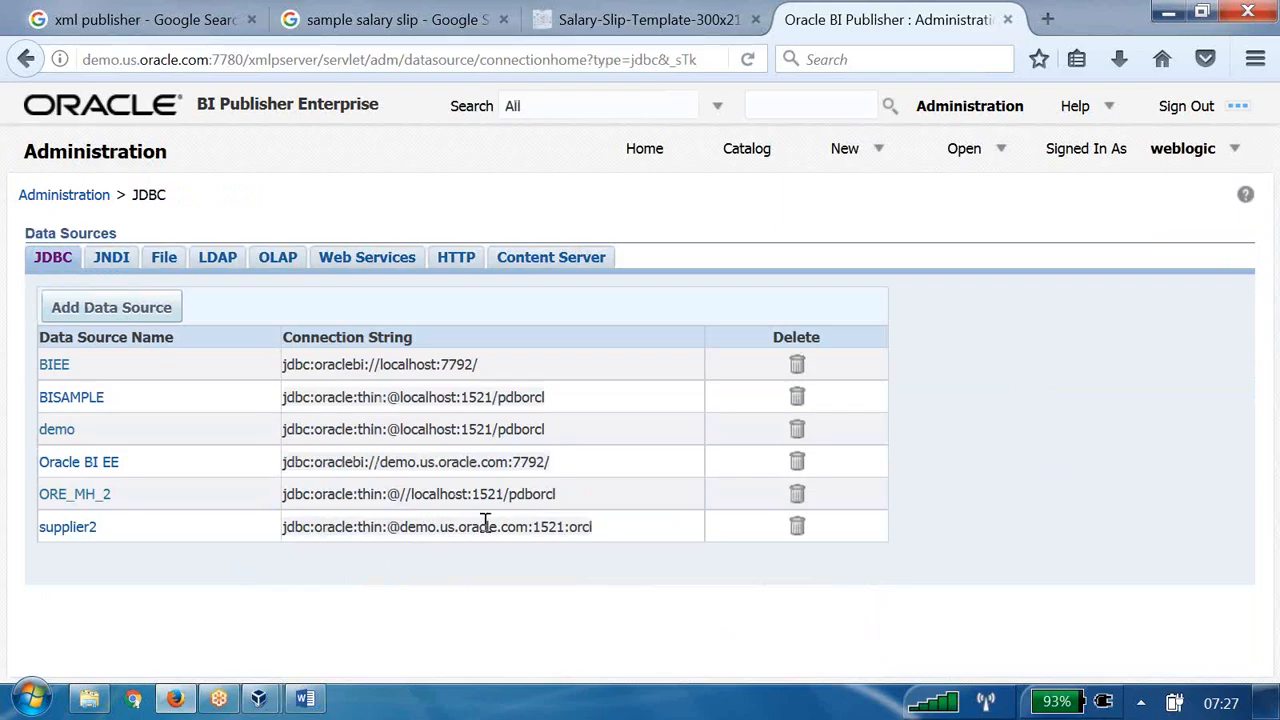
left_click_drag(403, 533, 560, 520)
left_click(305, 698)
scroll(552, 416, "down", 3)
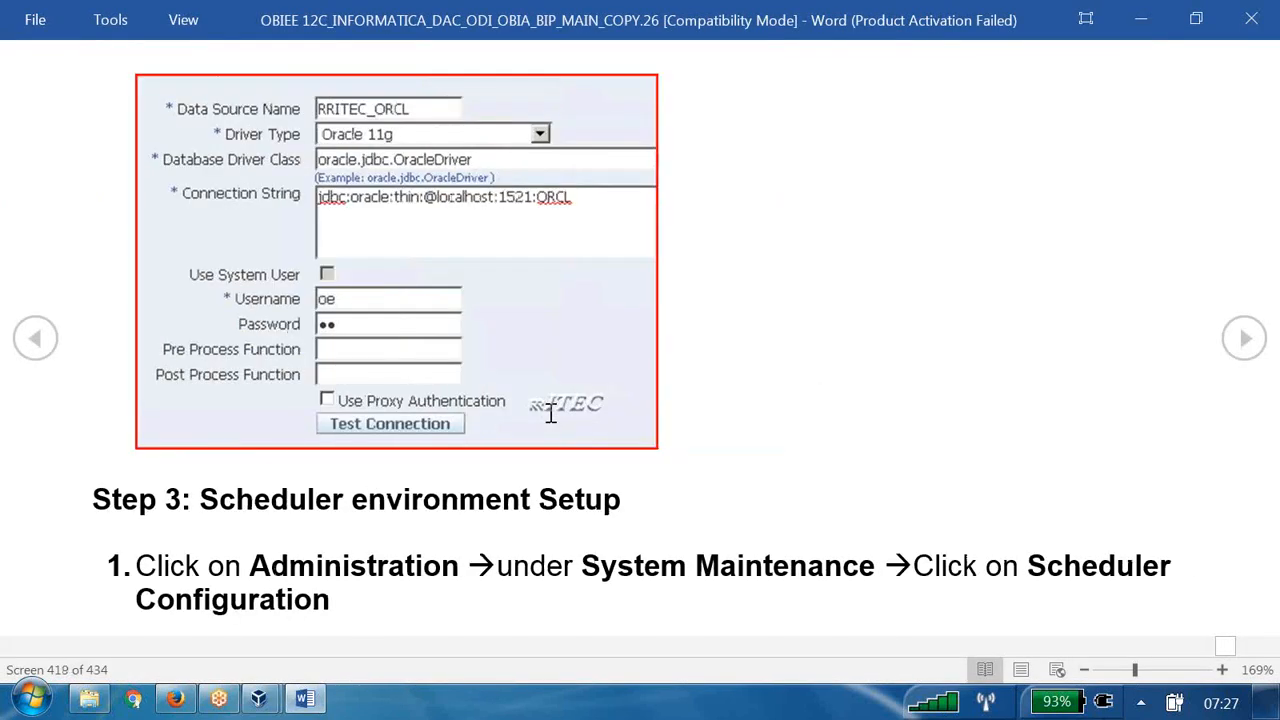
scroll(550, 413, "up", 1)
left_click_drag(196, 499, 533, 510)
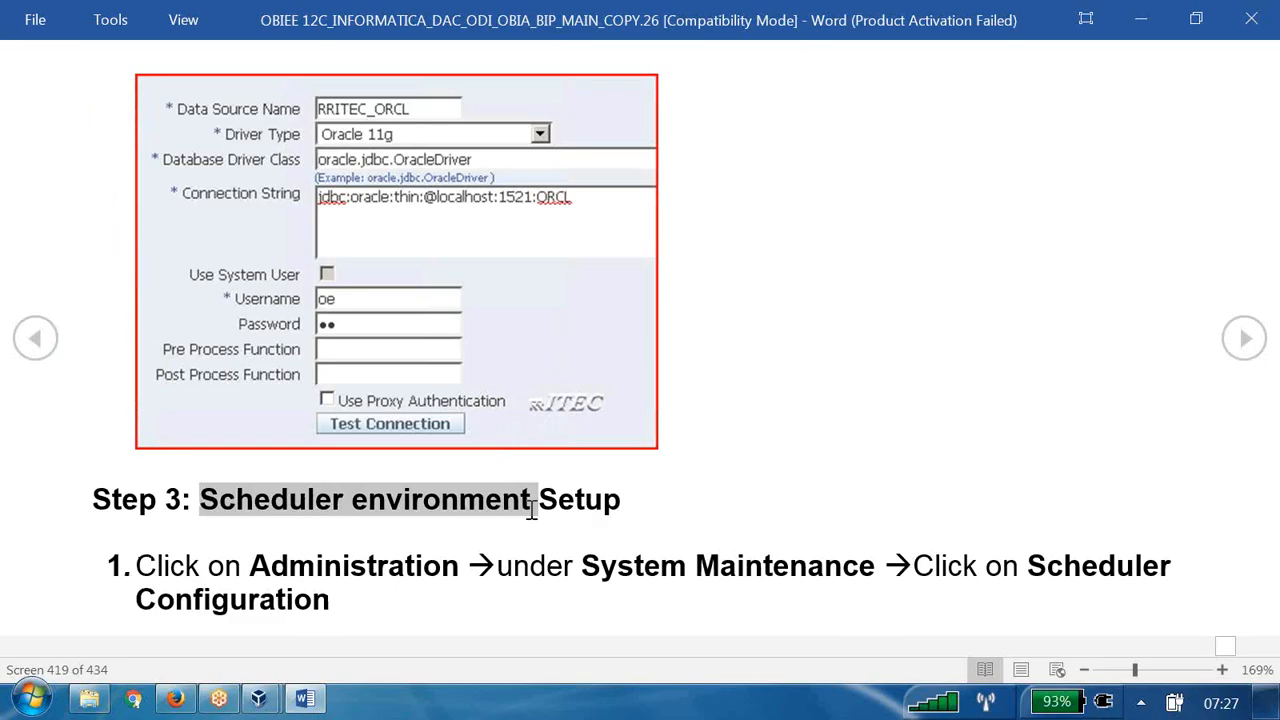
left_click(534, 516)
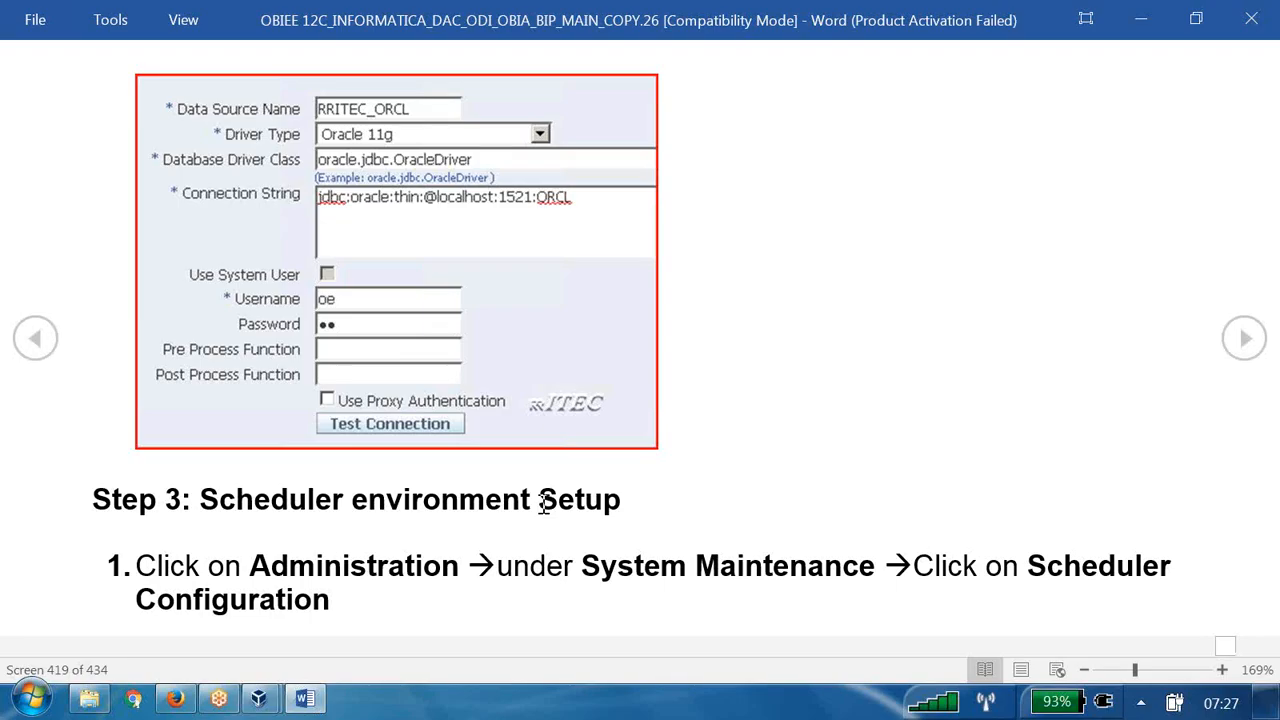
key("alt+Tab")
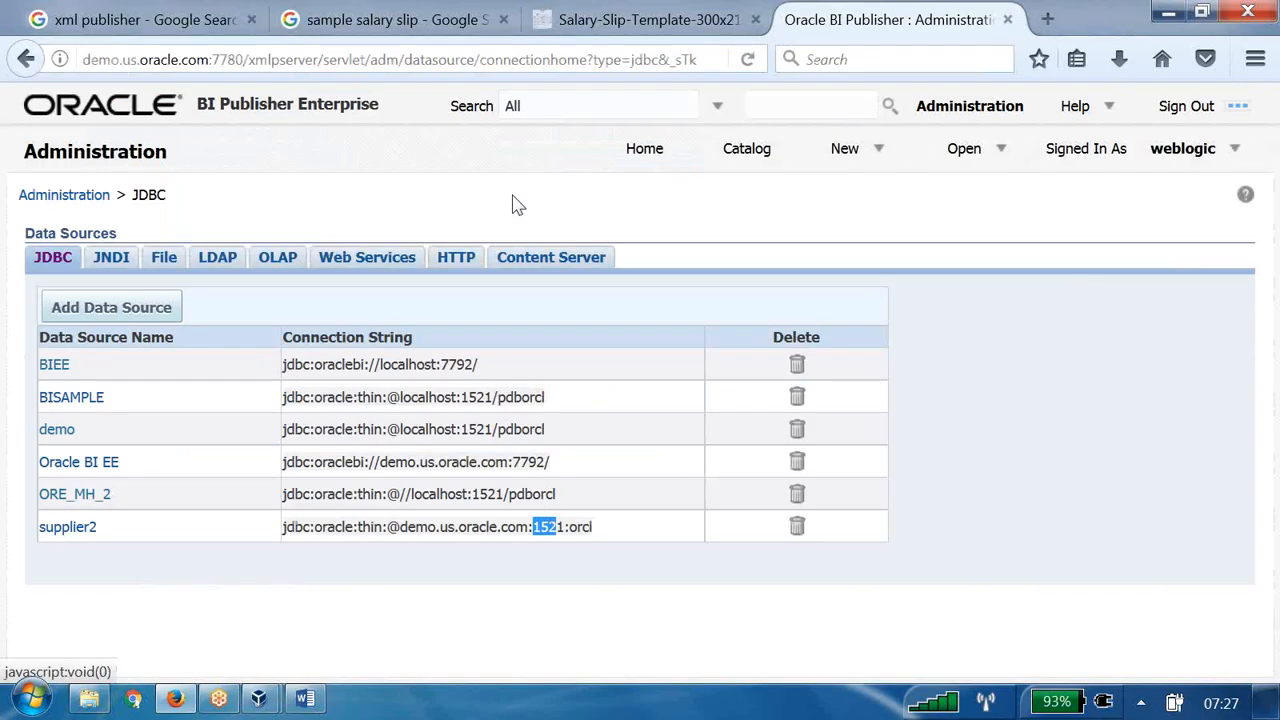
Step: Return to Administration and open Scheduler Configuration under System Maintenance
left_click(98, 199)
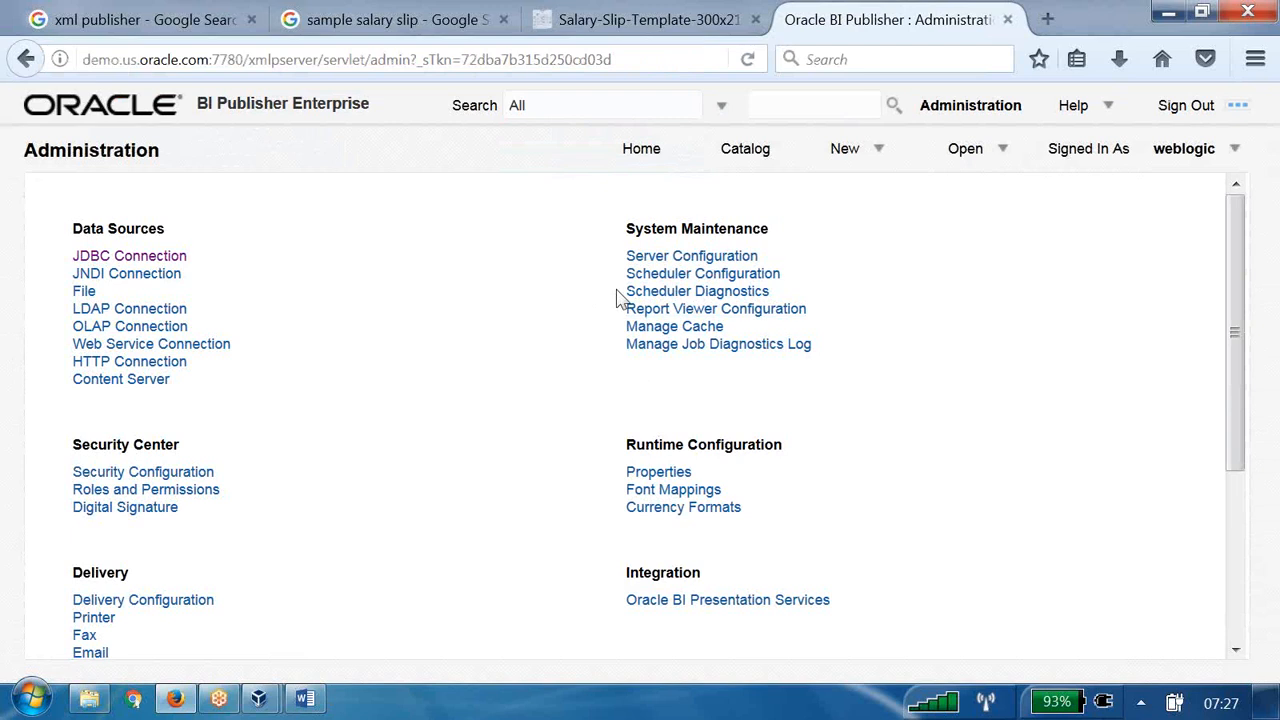
left_click_drag(622, 283, 797, 283)
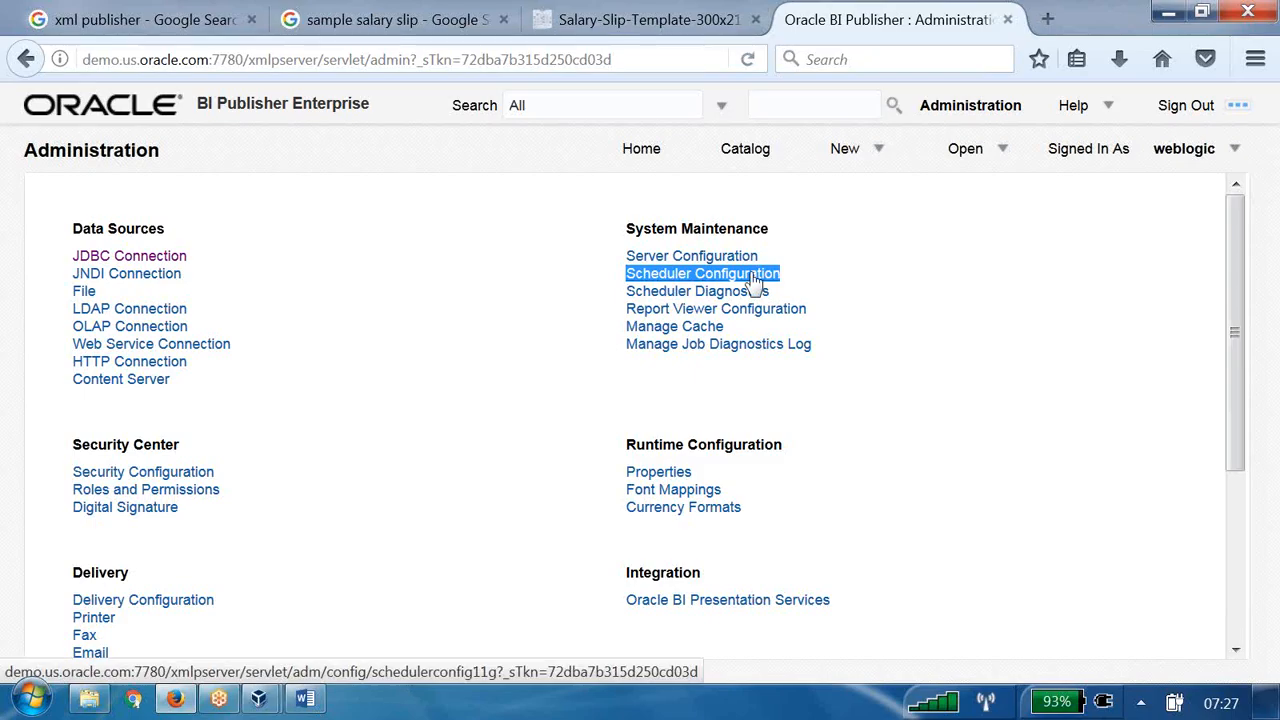
left_click(755, 283)
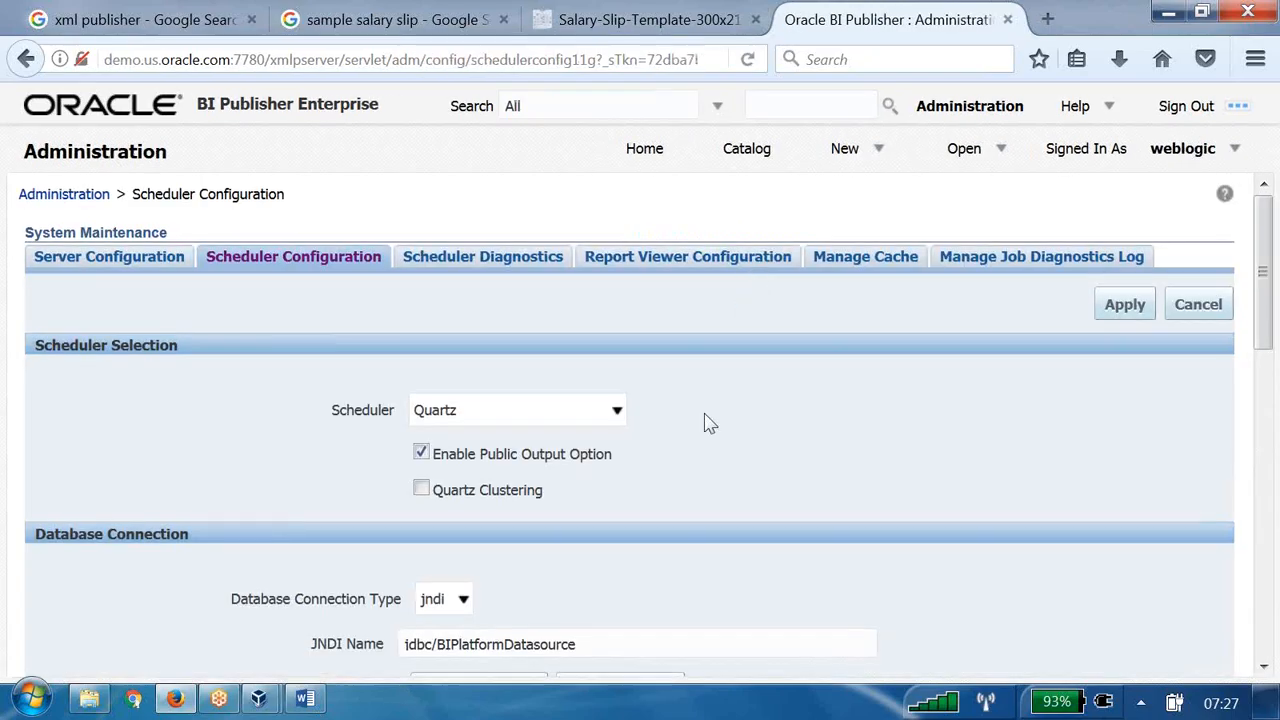
scroll(704, 423, "down", 5)
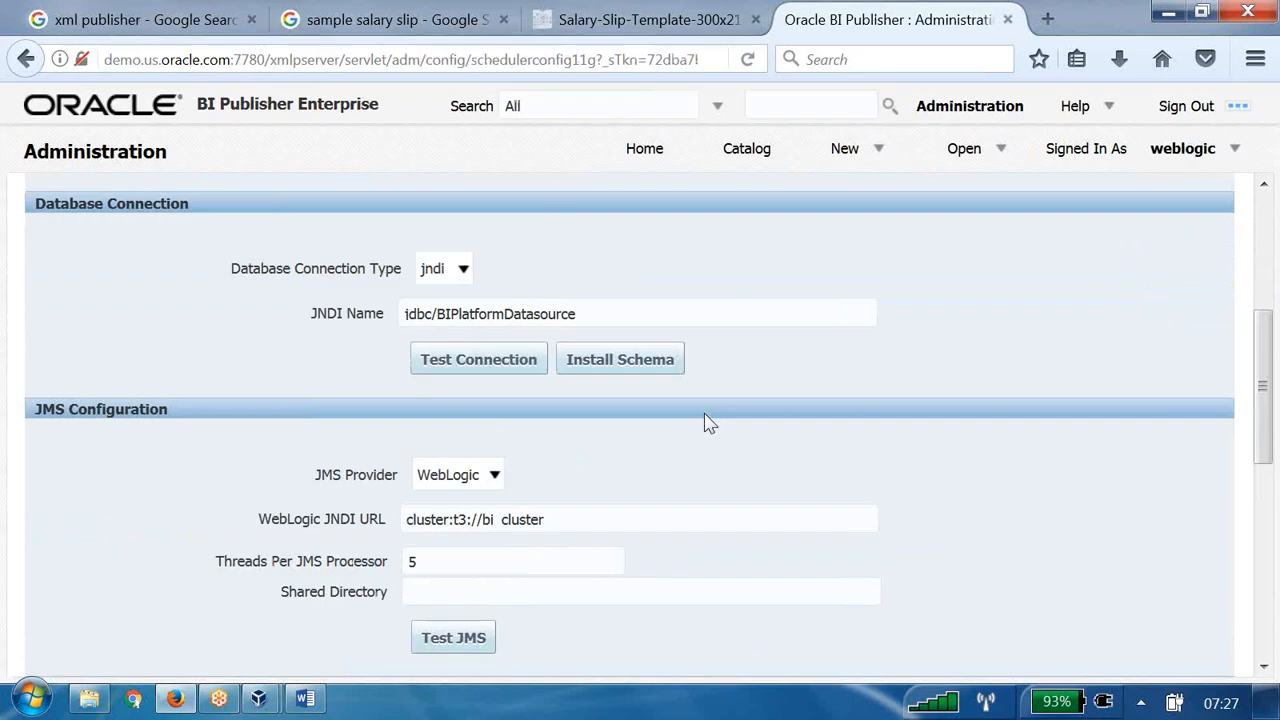
scroll(704, 423, "down", 8)
scroll(704, 423, "up", 8)
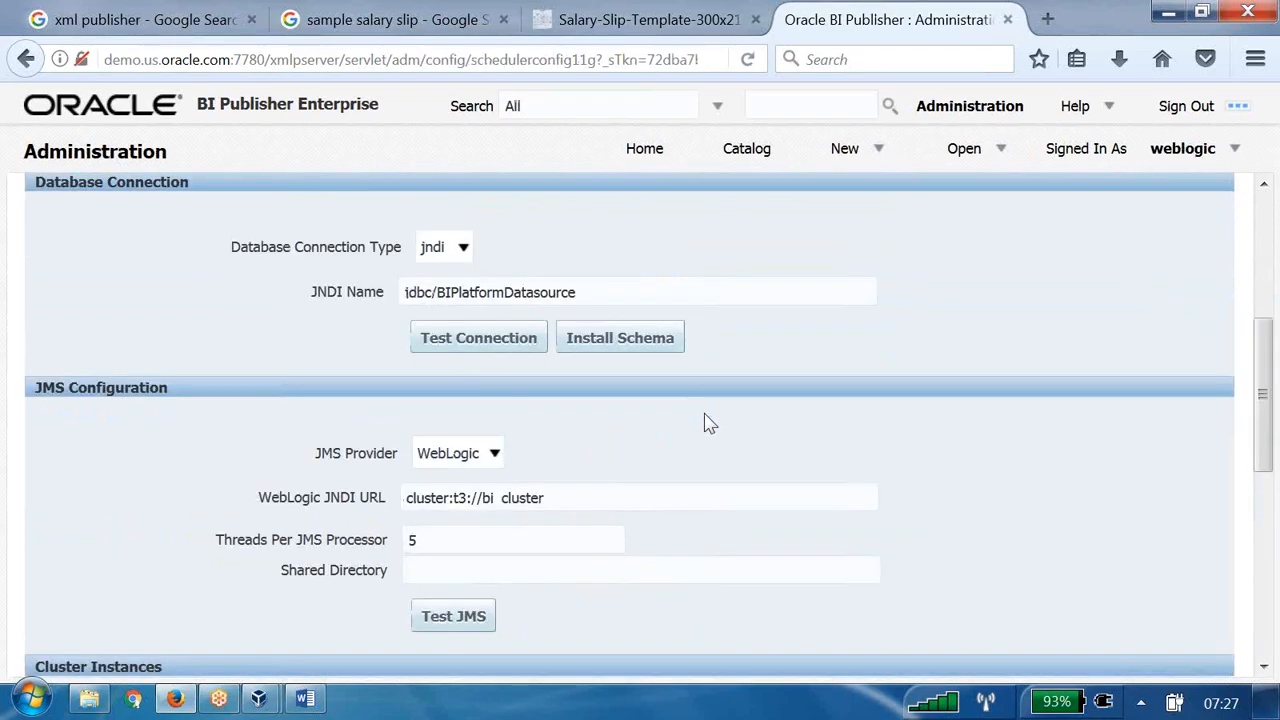
scroll(704, 423, "up", 5)
Step: Leave the Scheduler dropdown on Quartz after briefly choosing Enterprise Scheduler Services
left_click(616, 418)
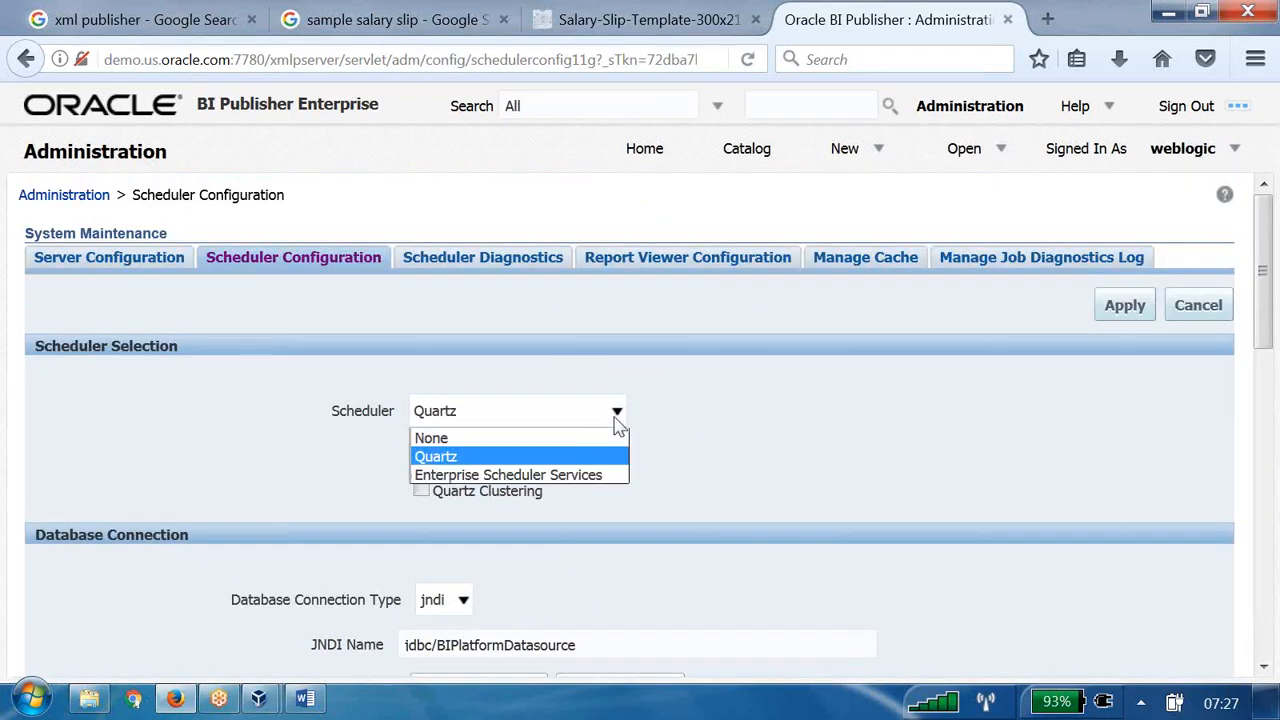
left_click(560, 476)
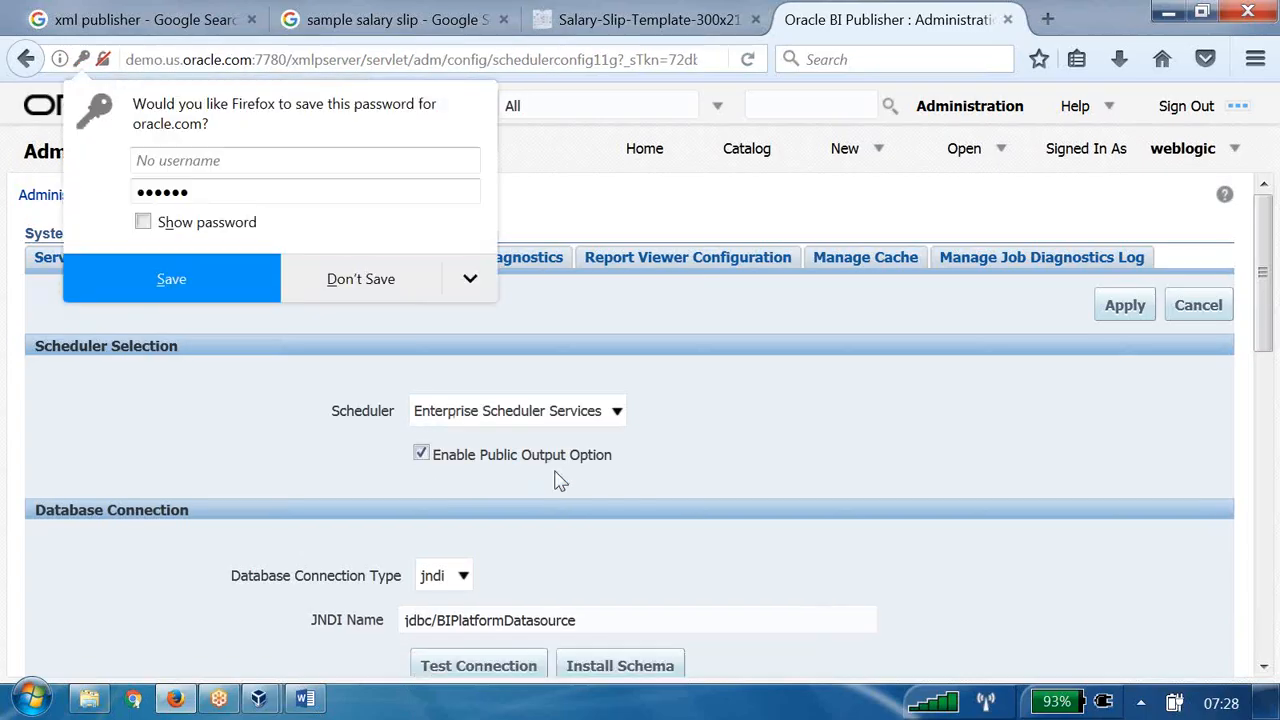
left_click(234, 291)
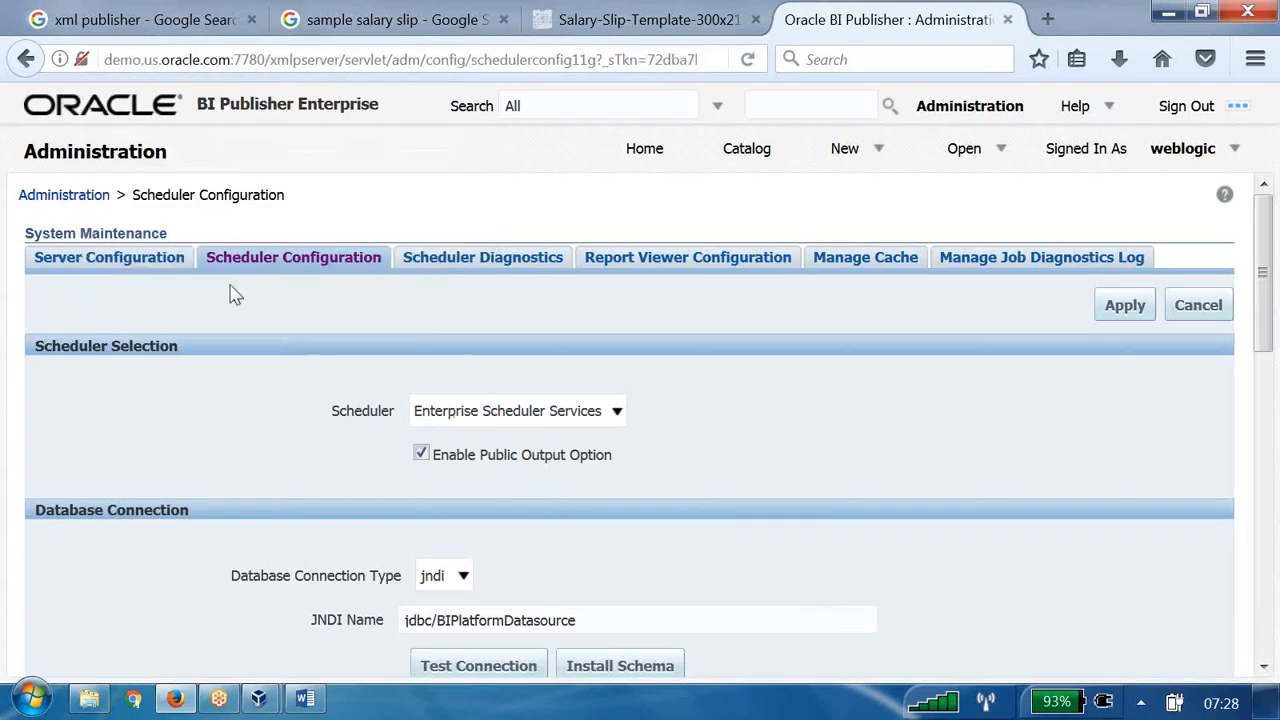
left_click(610, 410)
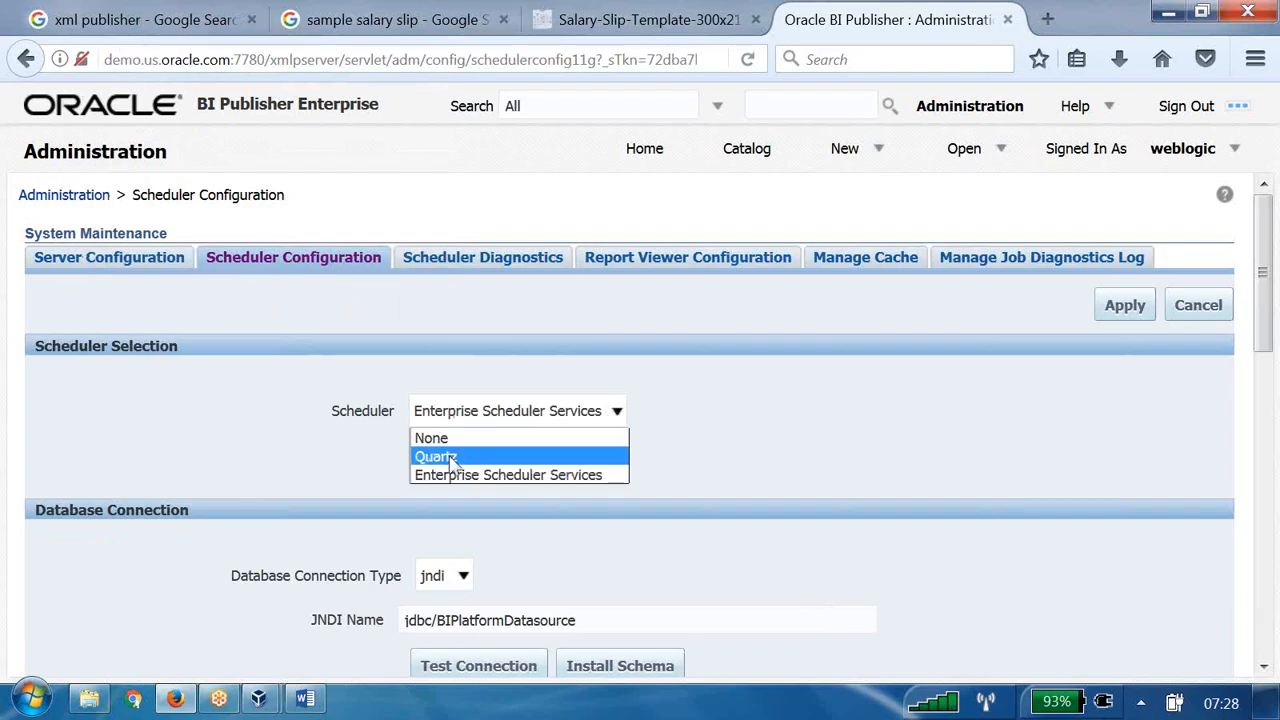
left_click(530, 451)
scroll(650, 492, "down", 3)
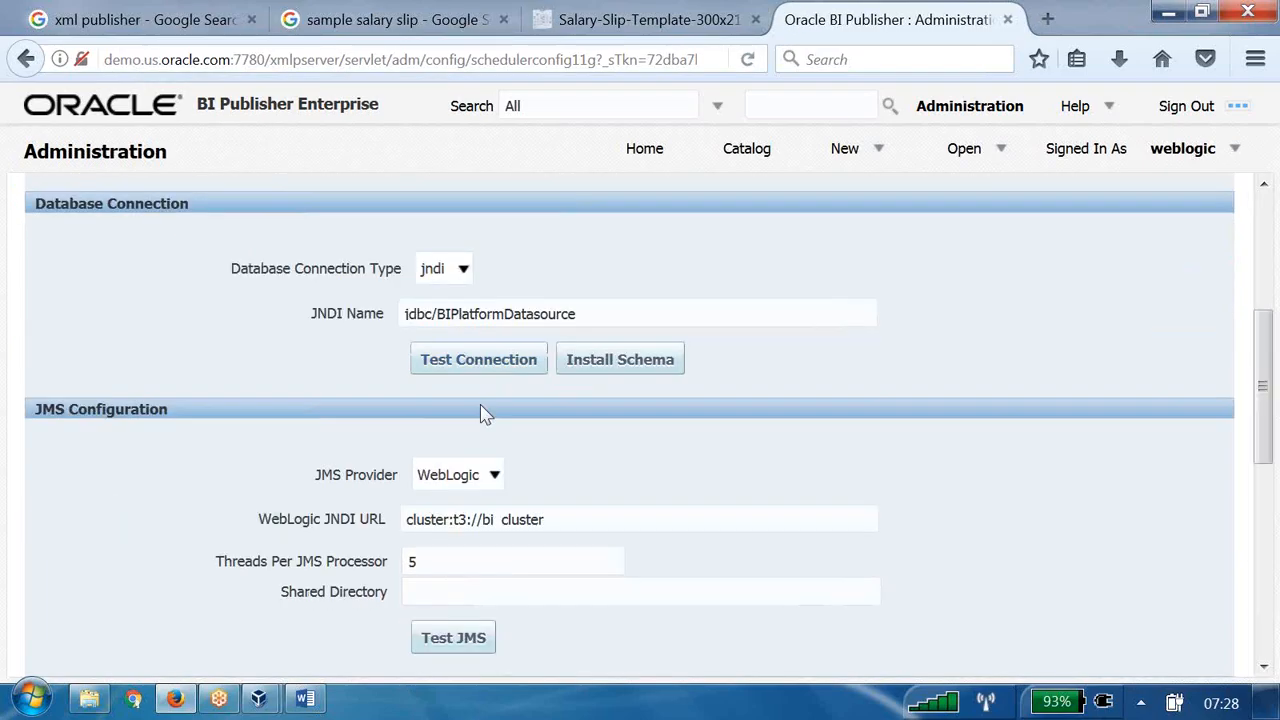
Step: Set the scheduler database to a jdbc connection, Oracle 11g, host demo.us.oracle.com
left_click(463, 270)
left_click(436, 296)
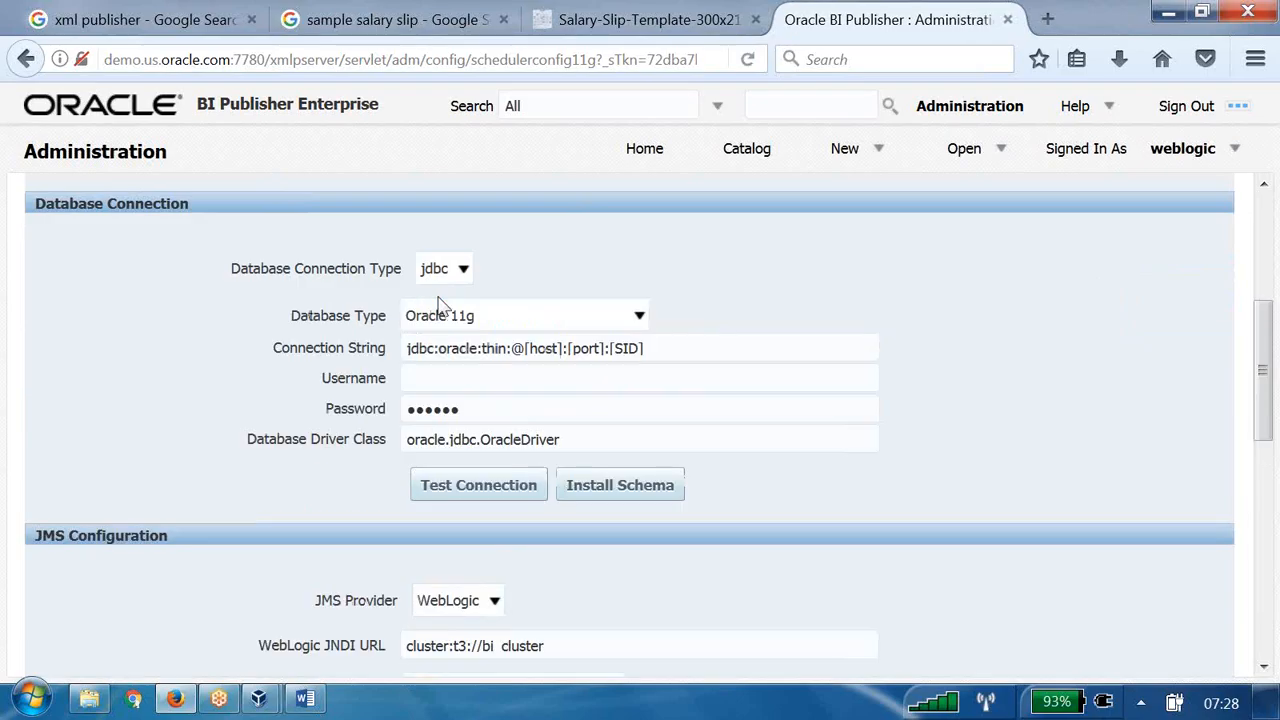
left_click(644, 320)
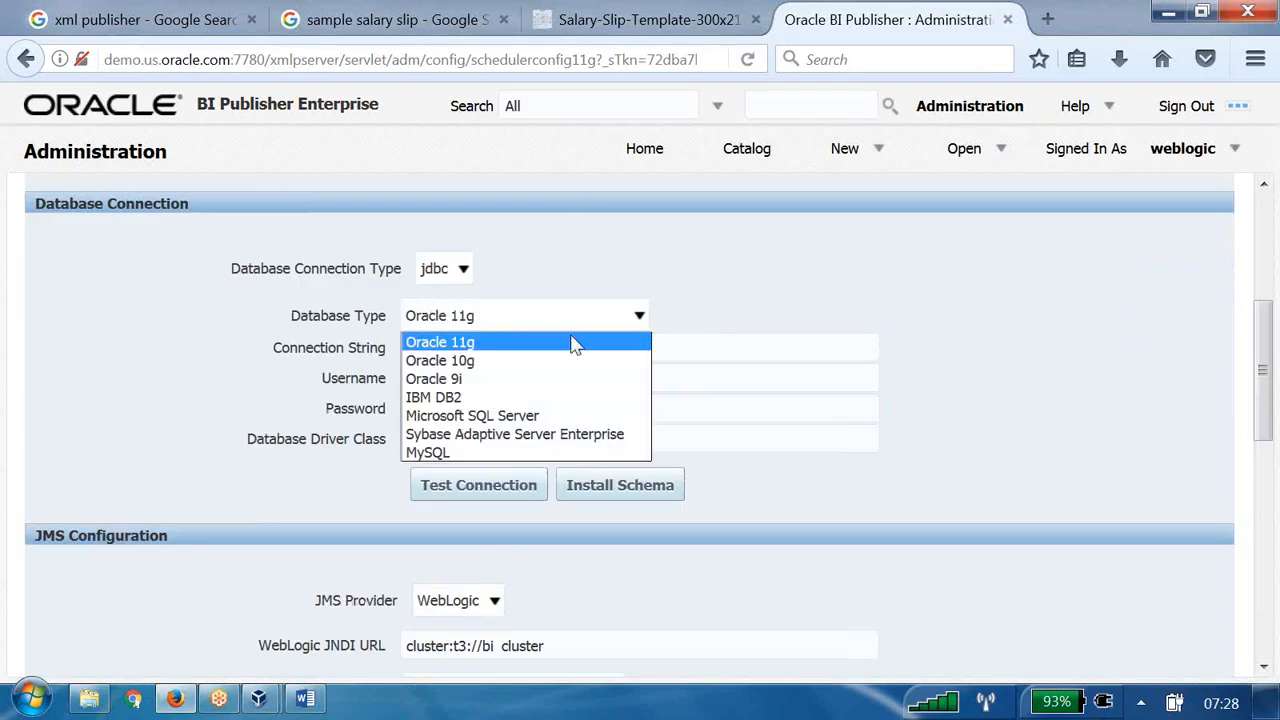
left_click(482, 346)
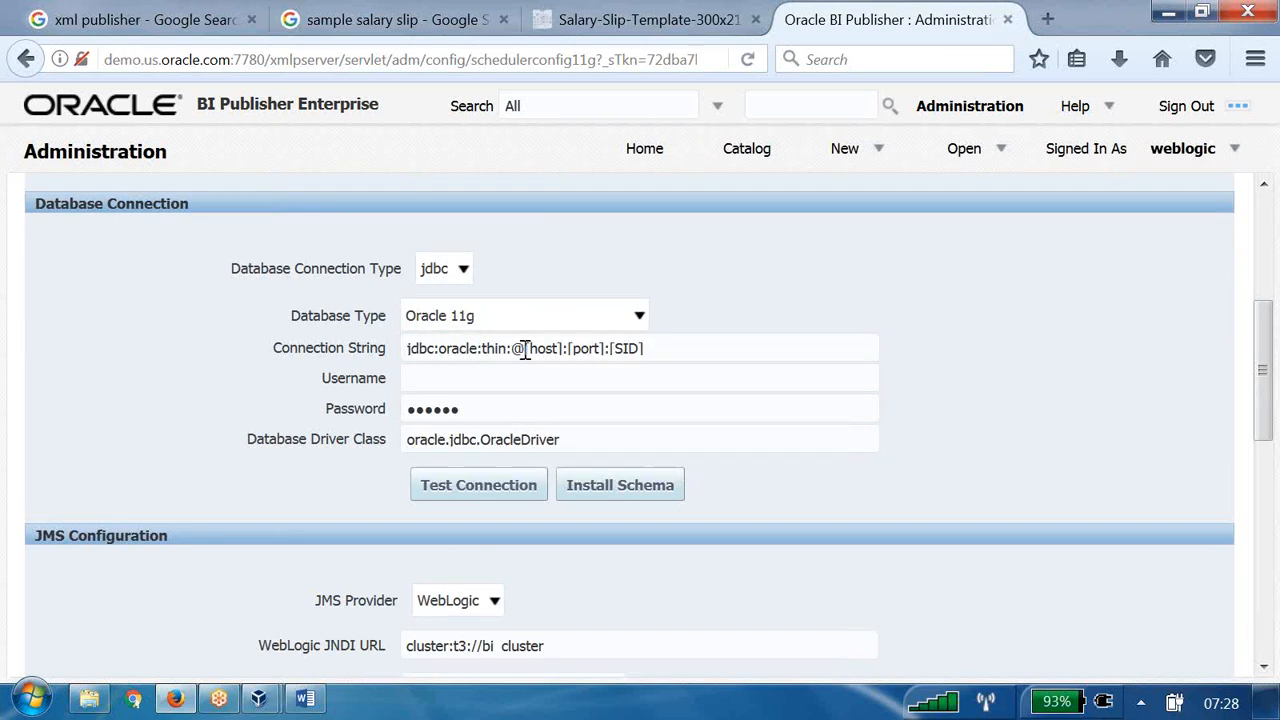
left_click_drag(524, 348, 679, 346)
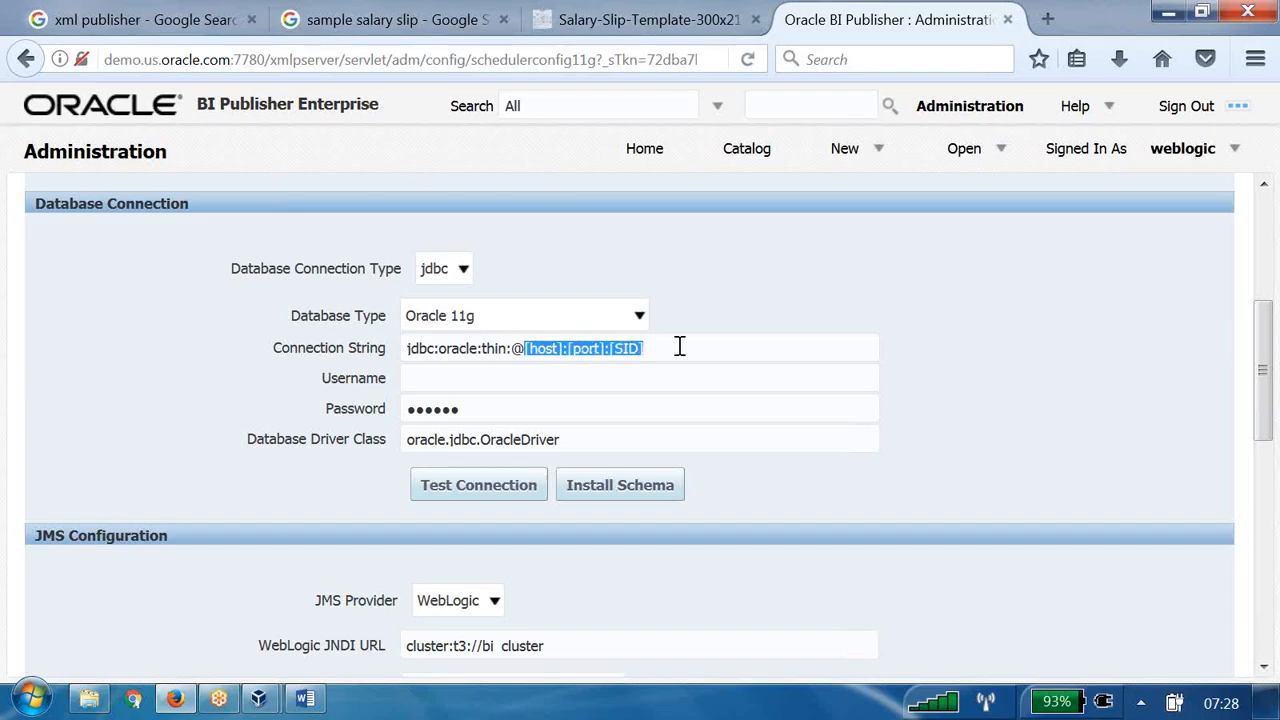
type("demo.us.")
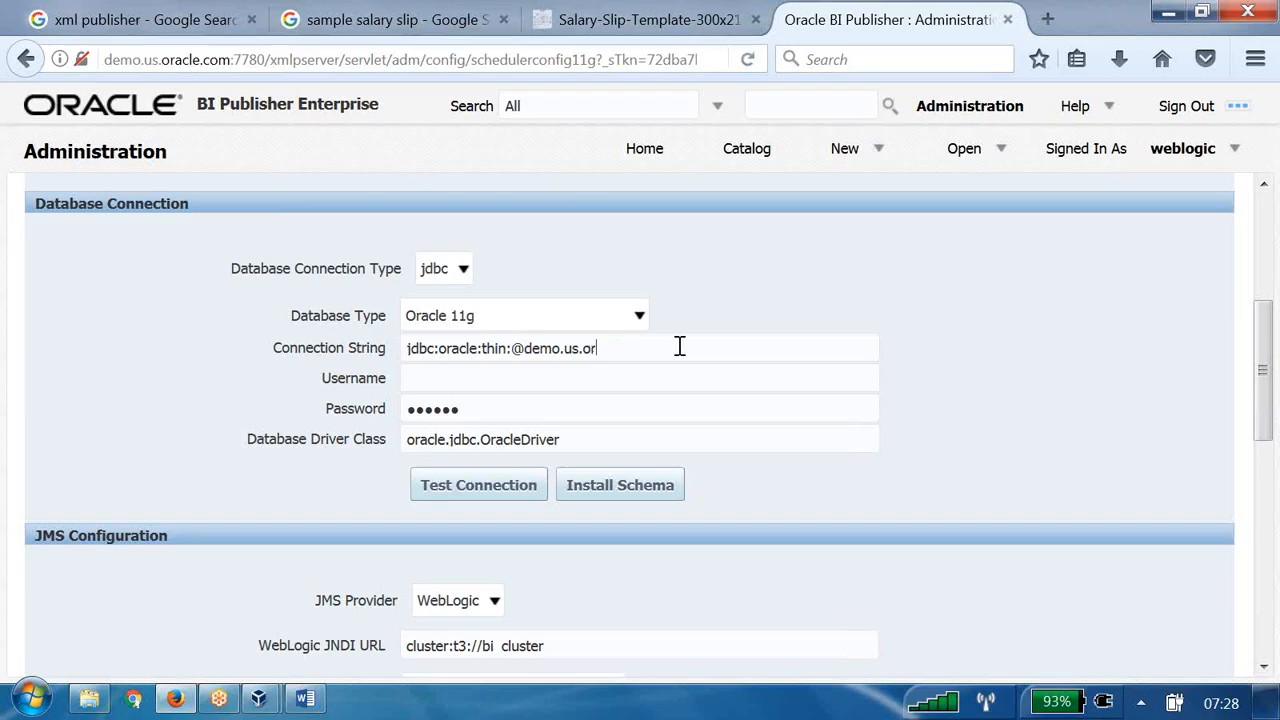
type("oracle.com")
Step: Fill in the supplier2 username and password and test the connection, which fails
key("Tab")
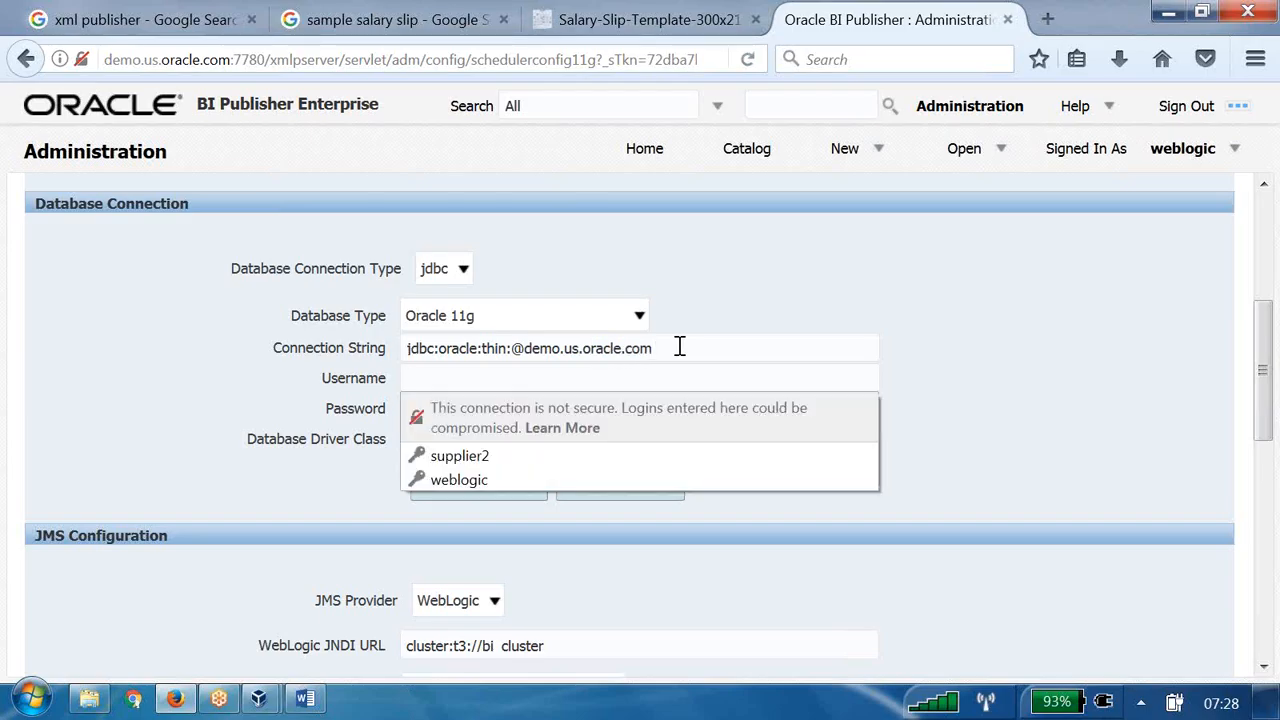
left_click(491, 456)
left_click_drag(502, 412, 378, 407)
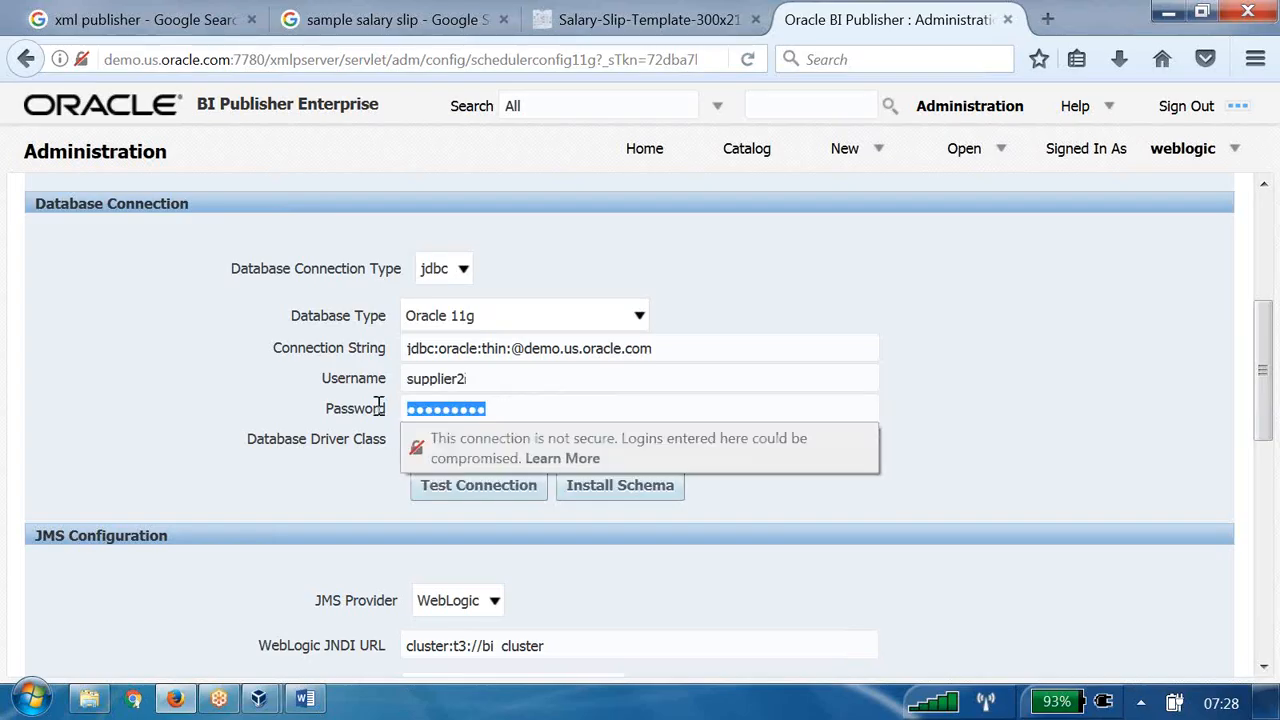
type("••••••")
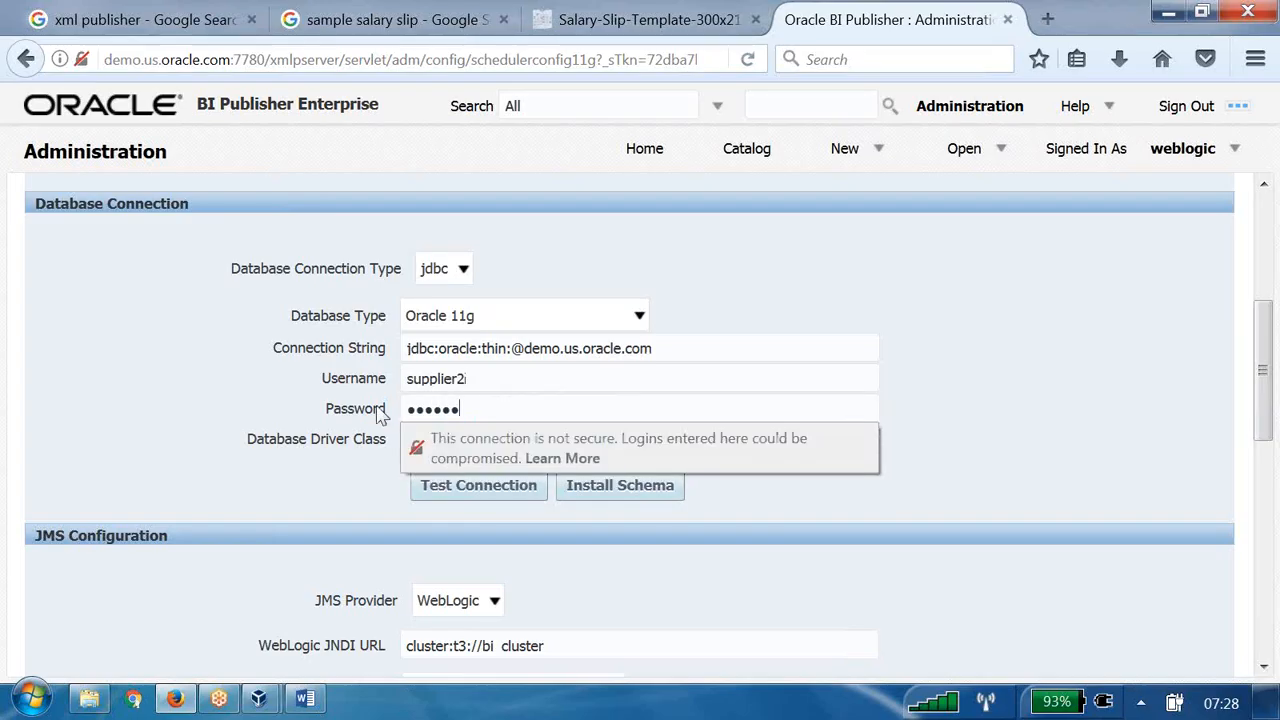
type("•••")
left_click(283, 402)
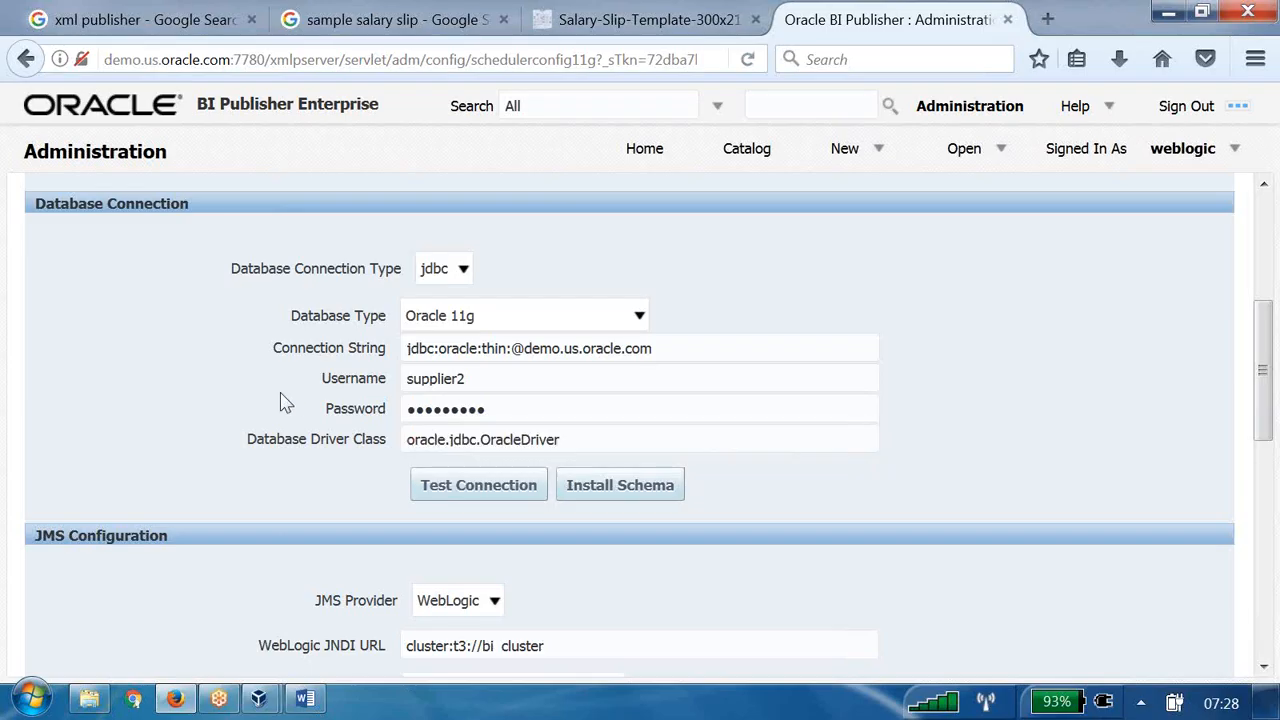
left_click(483, 508)
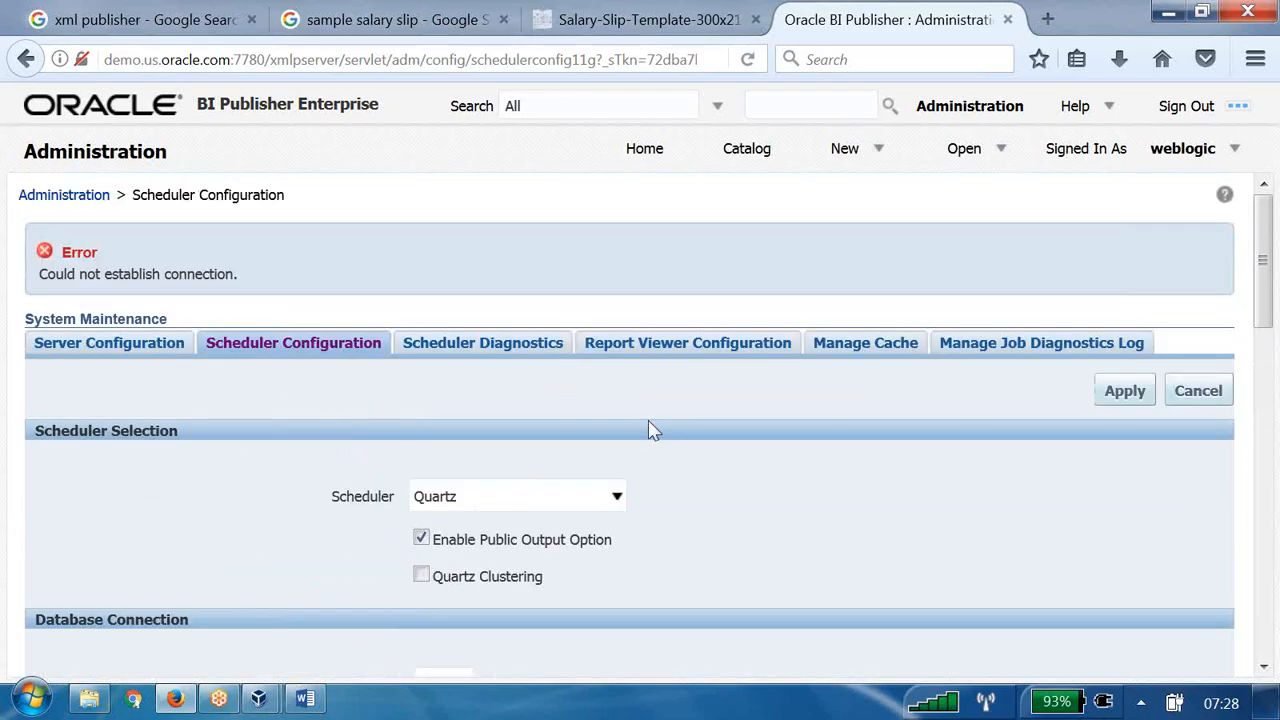
Step: Fix the connection string to end in demo.us.oracle.com:1521:orcl and retest successfully
scroll(650, 430, "down", 5)
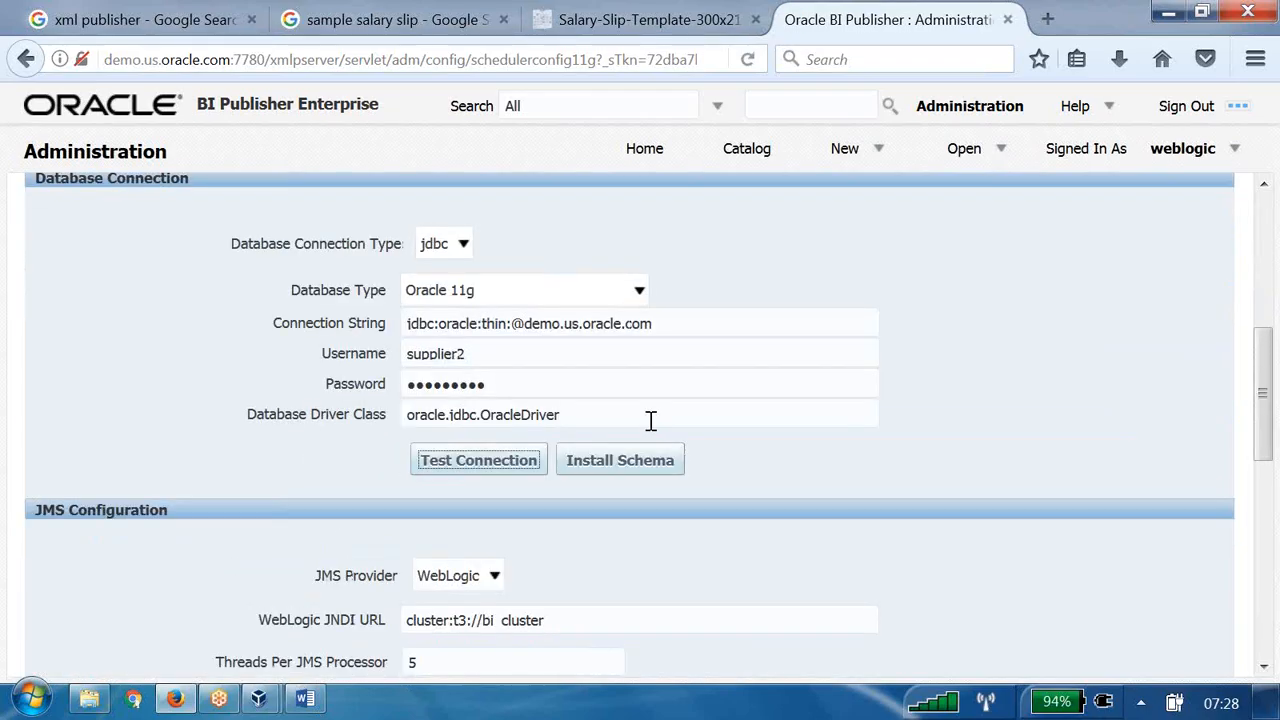
left_click(665, 330)
type("@orcl")
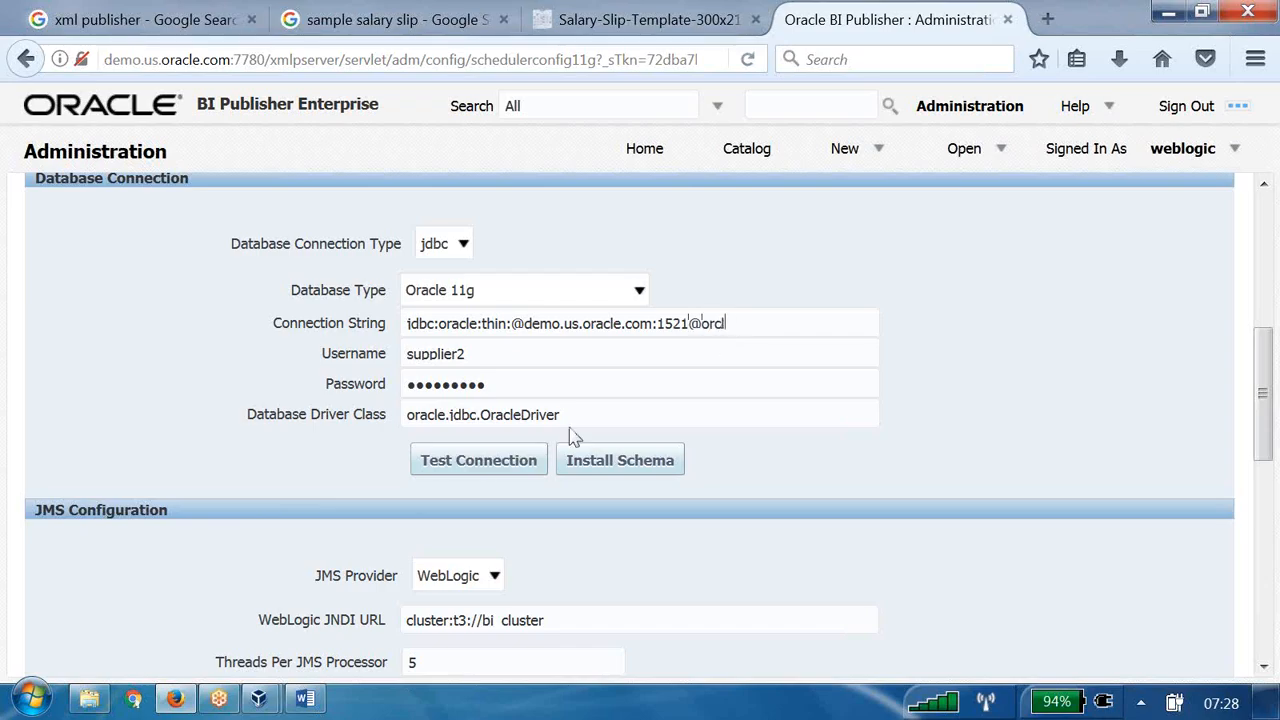
left_click(535, 457)
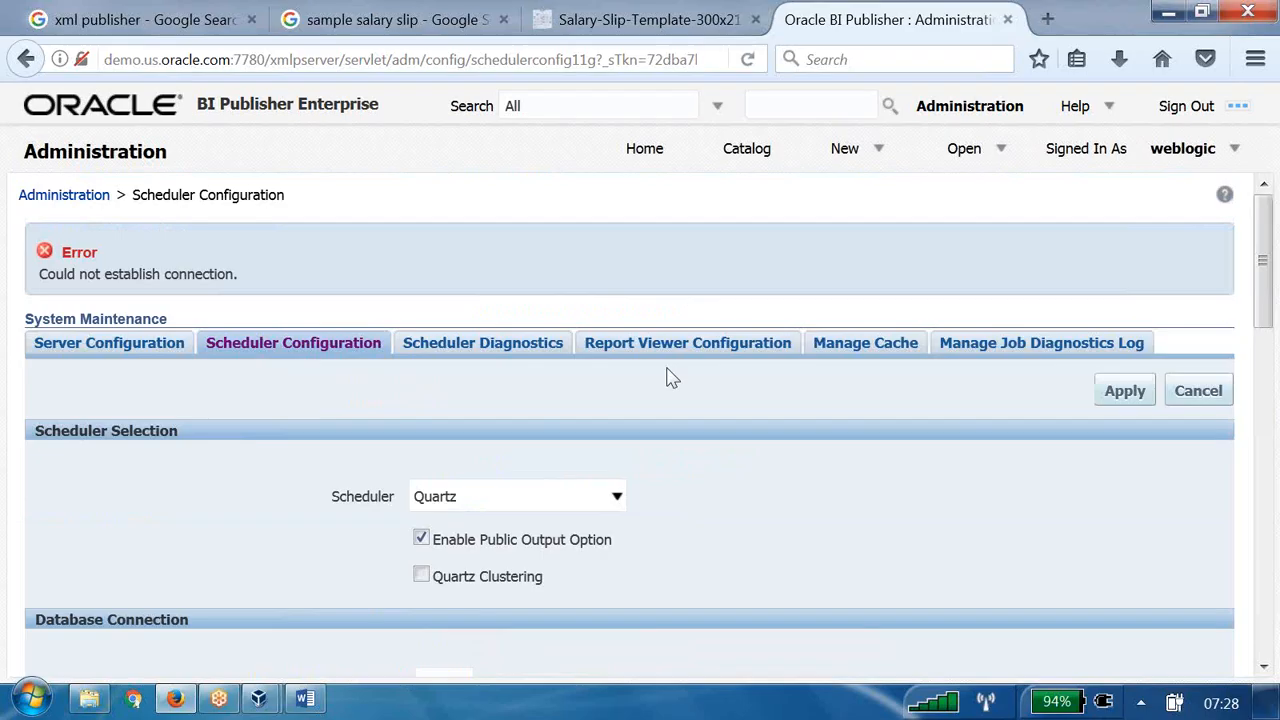
scroll(670, 377, "down", 5)
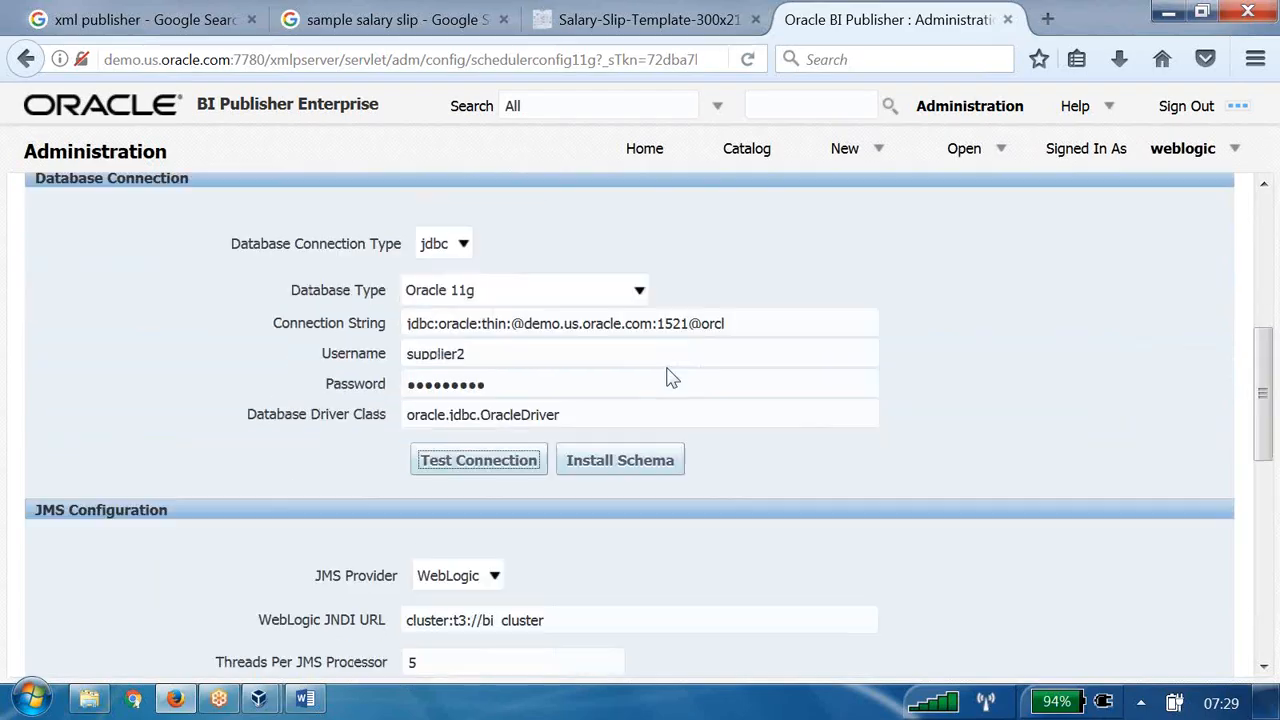
left_click(699, 323)
key("BackSpace")
type(":")
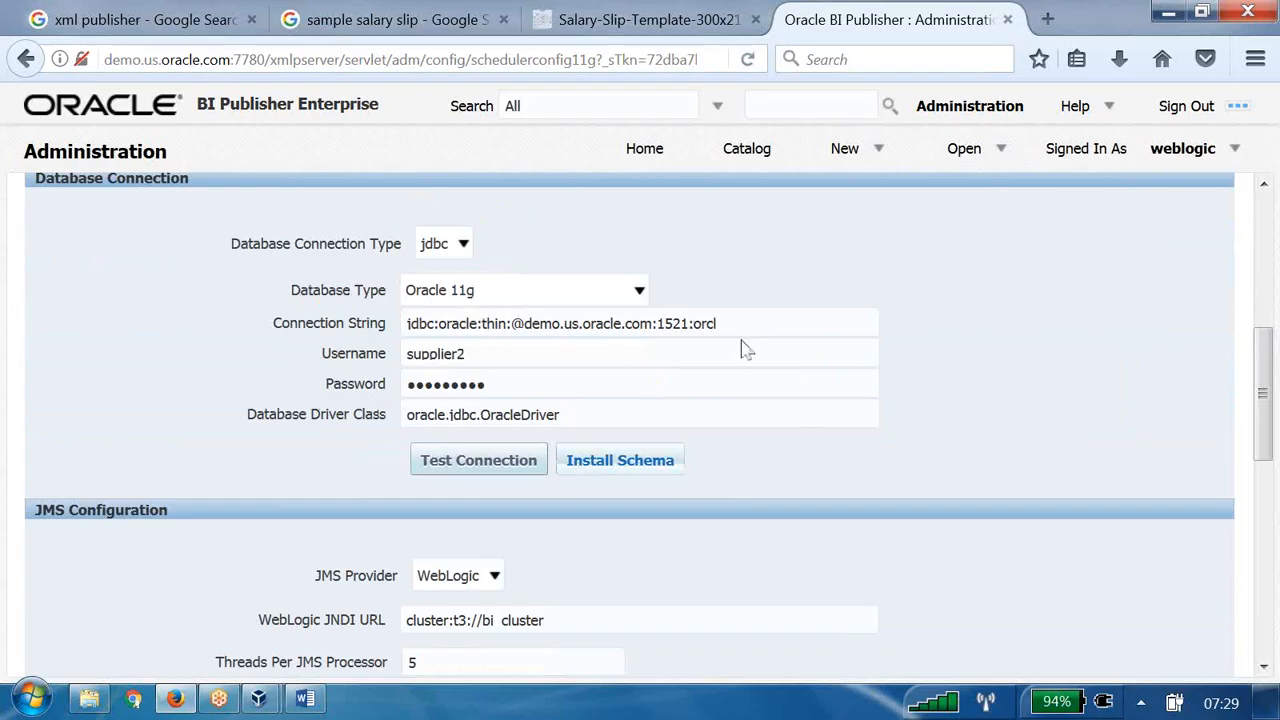
key("Return")
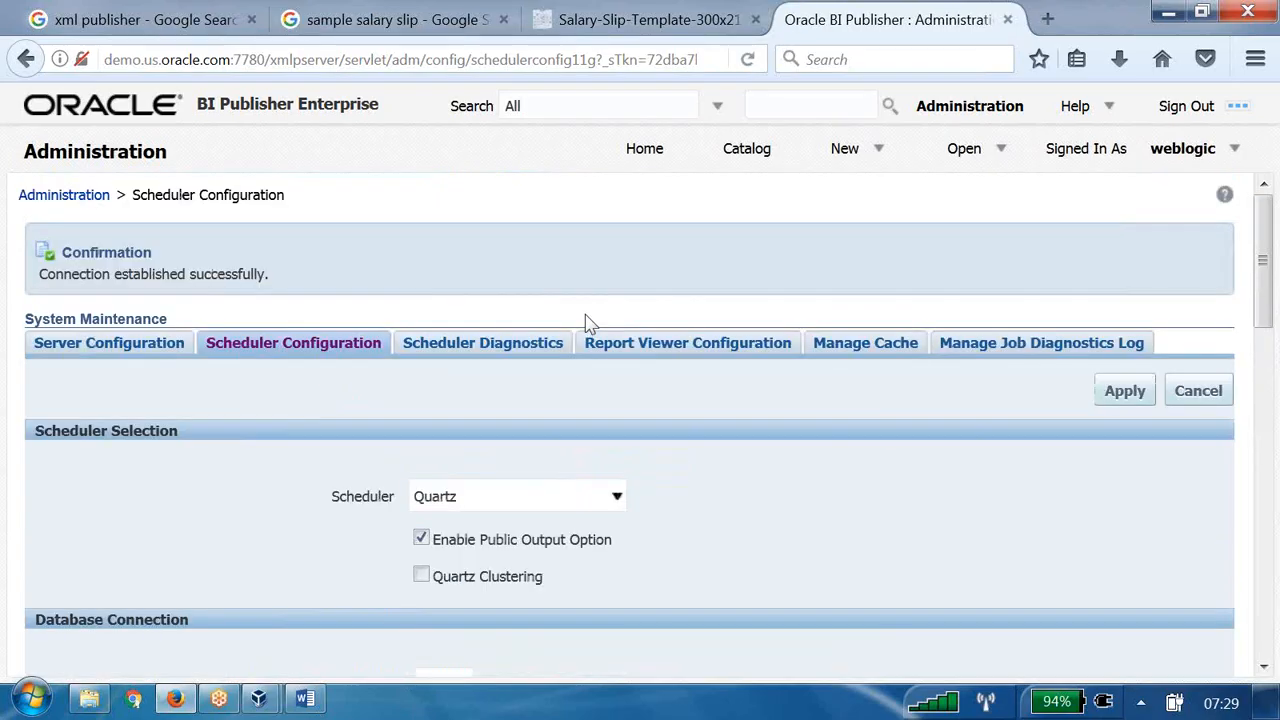
scroll(588, 323, "down", 5)
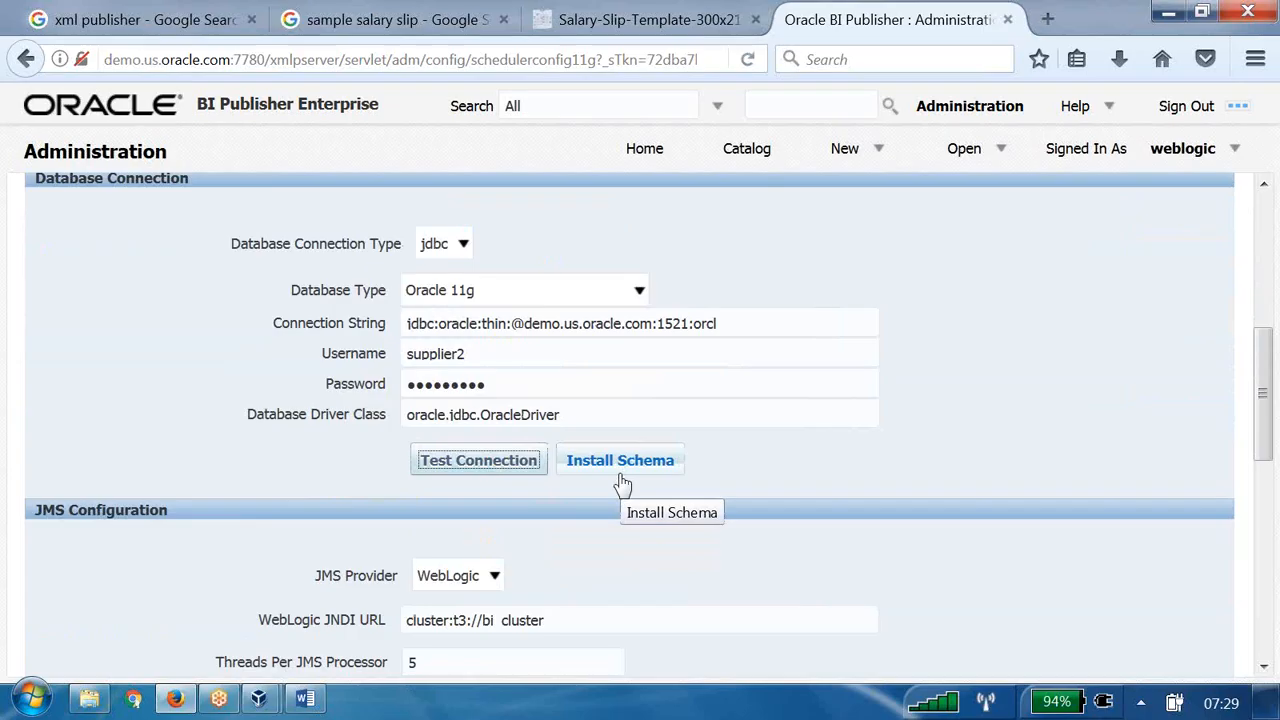
Step: In SQL Developer, run SELECT COUNT(*) FROM TAB on supplier2, returning 60 tables
mouse_move(258, 698)
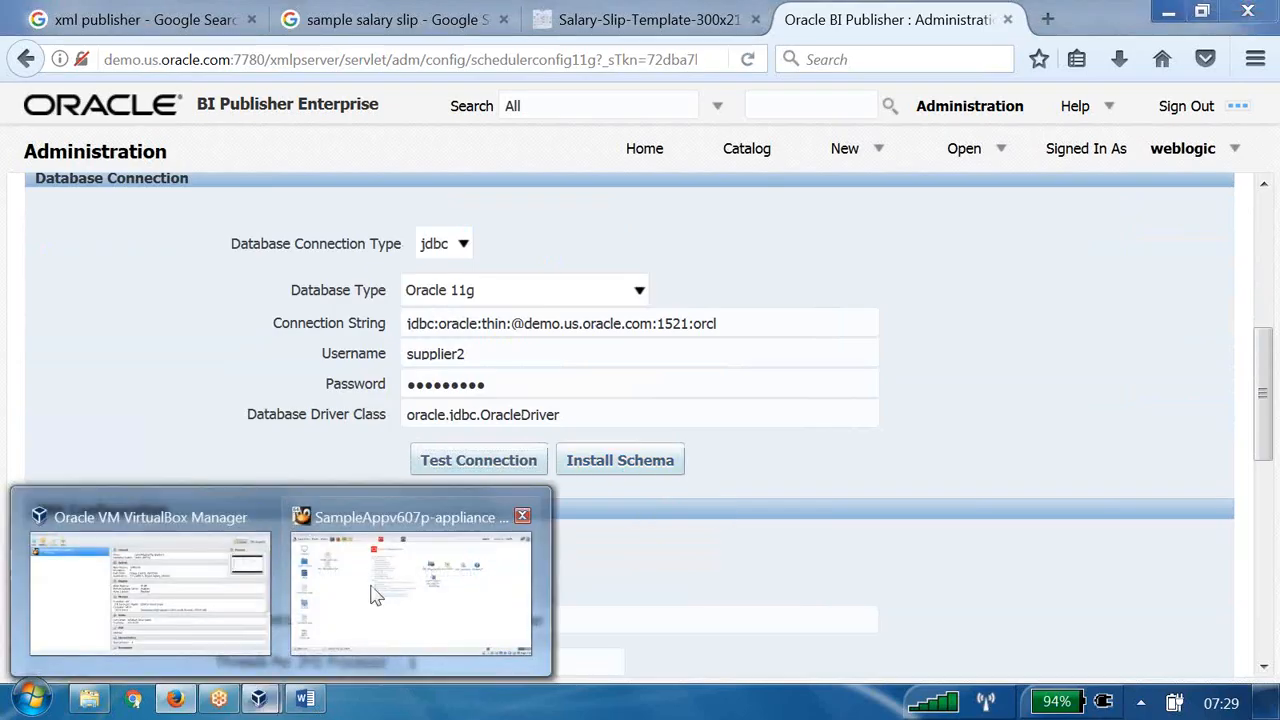
left_click(365, 598)
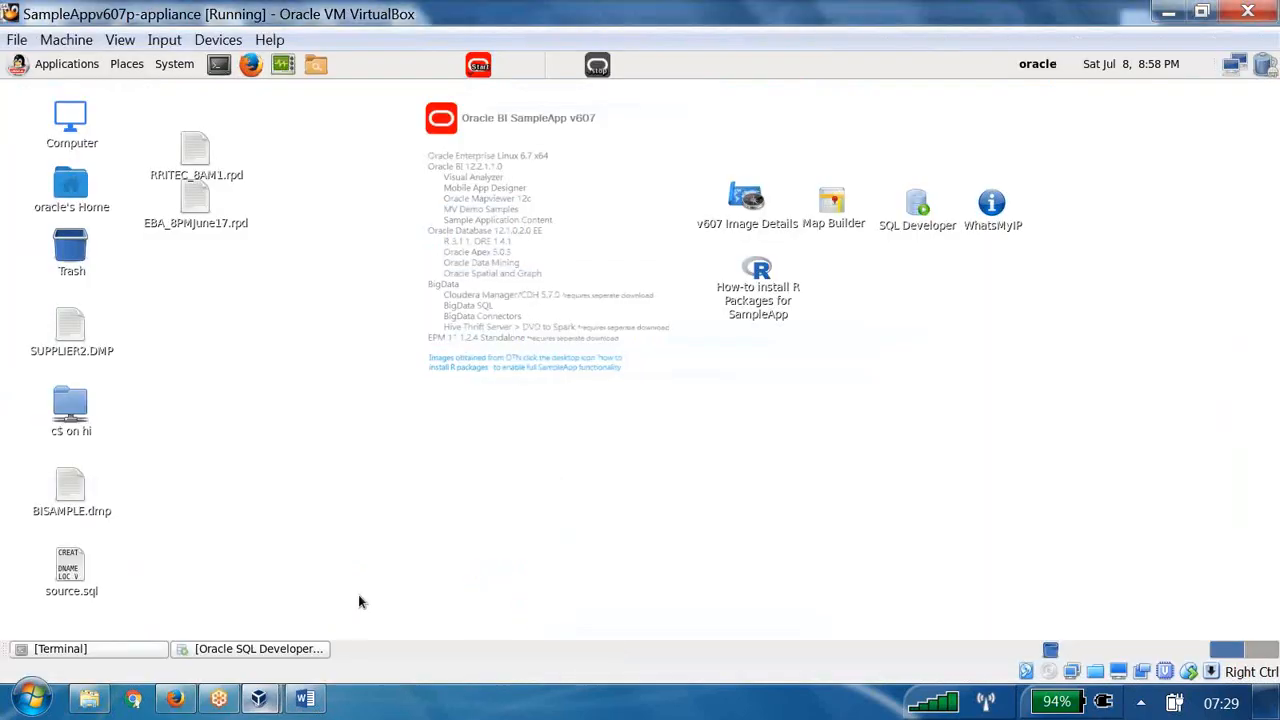
left_click(258, 648)
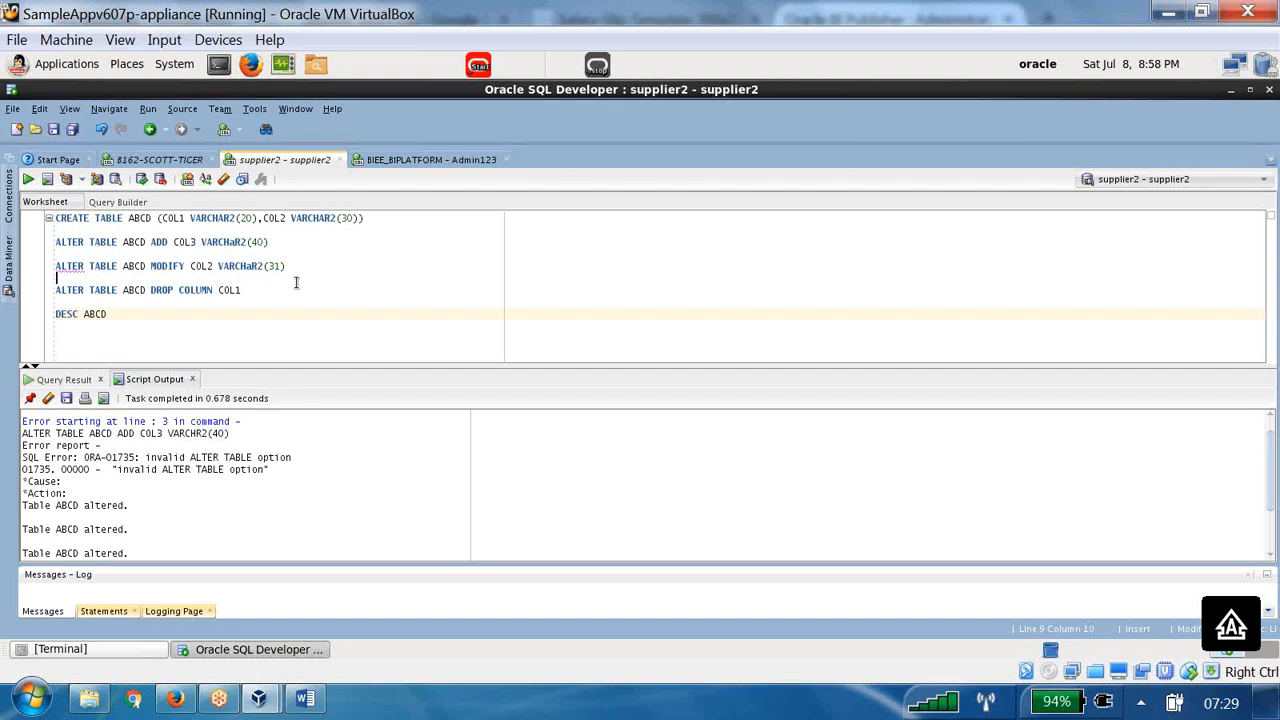
left_click(296, 283)
key("ctrl+a")
type("S")
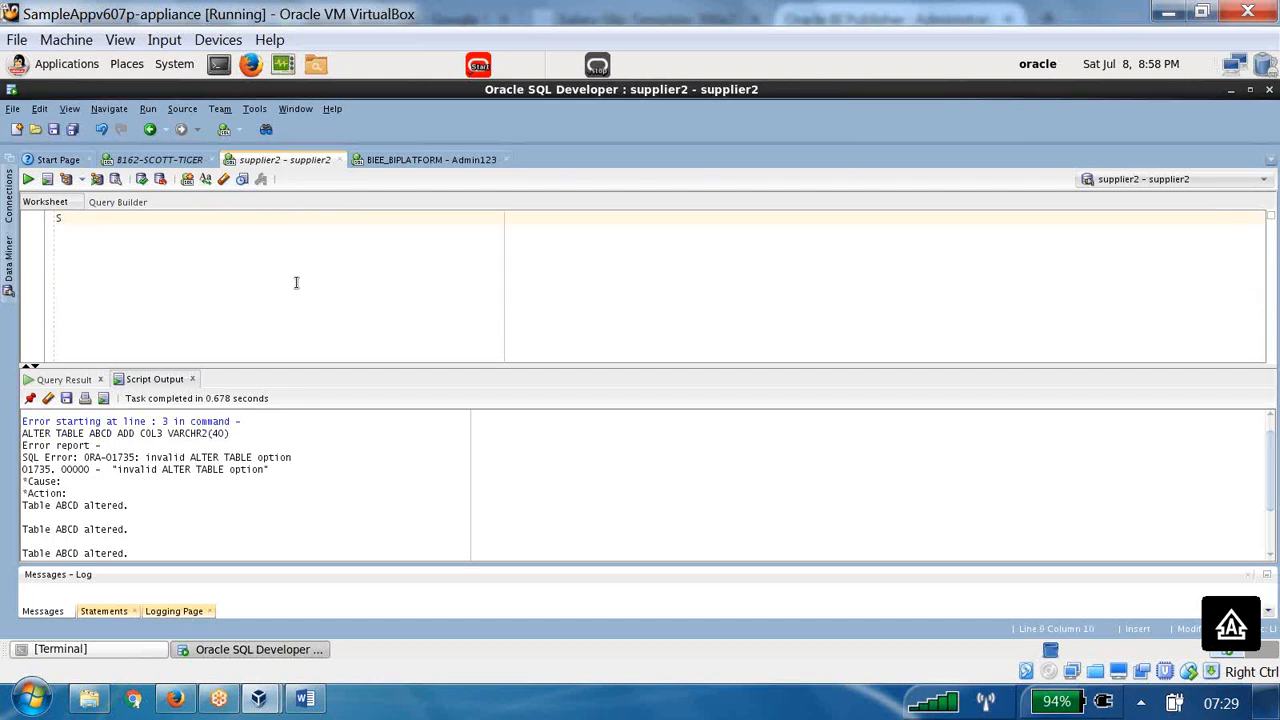
type("ELECT C")
type("OUNT(")
type("*) FRO")
type("OM")
left_click(29, 182)
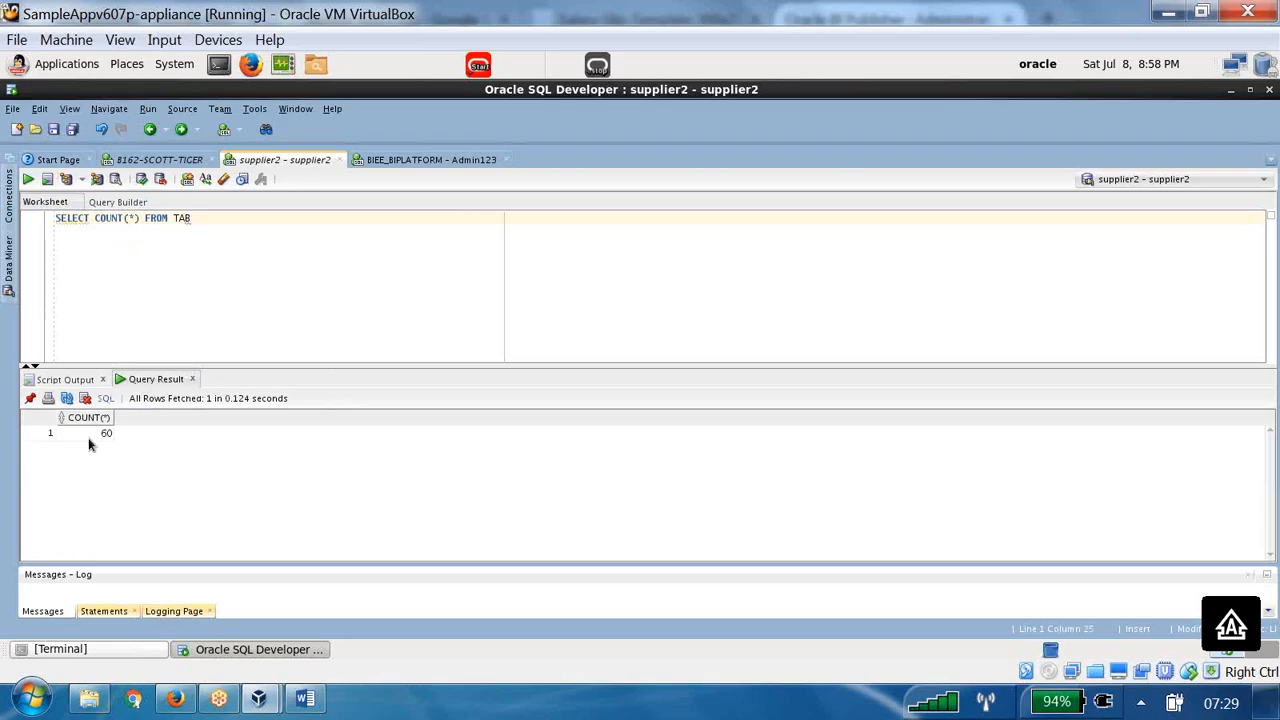
left_click(89, 440)
Step: Install the BI Publisher scheduler schema into supplier2 from the Scheduler Configuration page
key("alt+Tab")
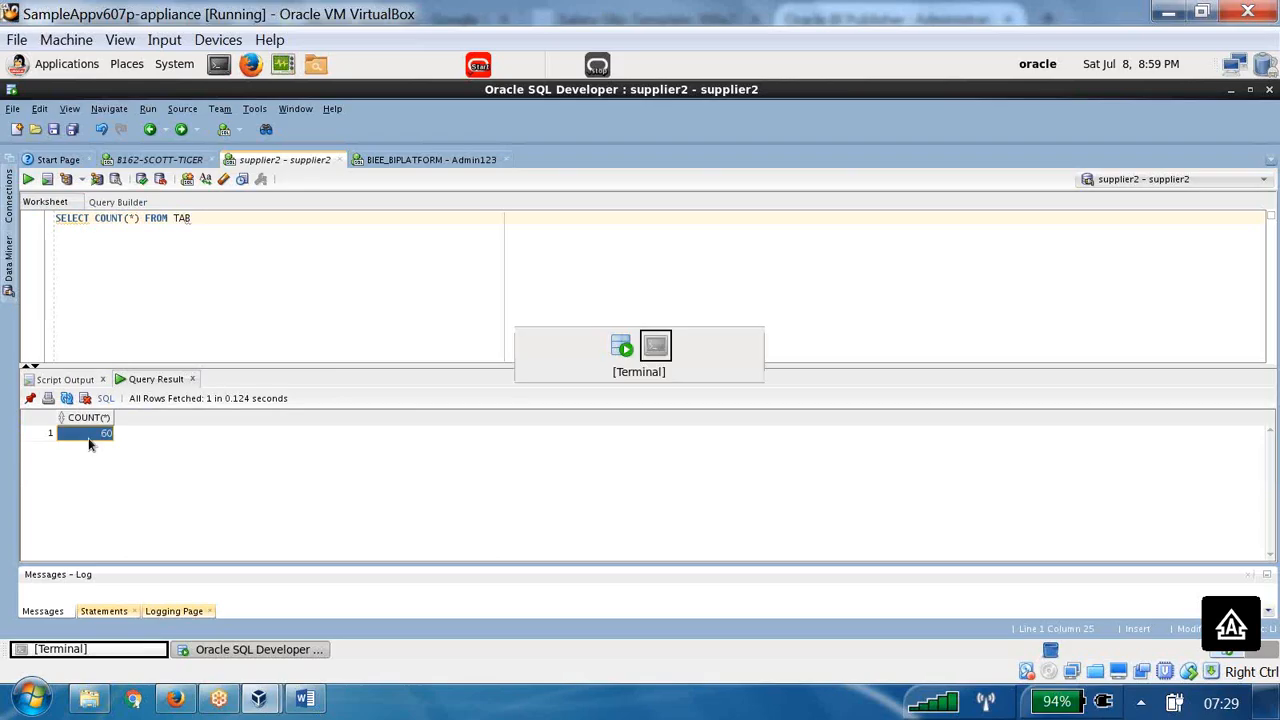
left_click(447, 533)
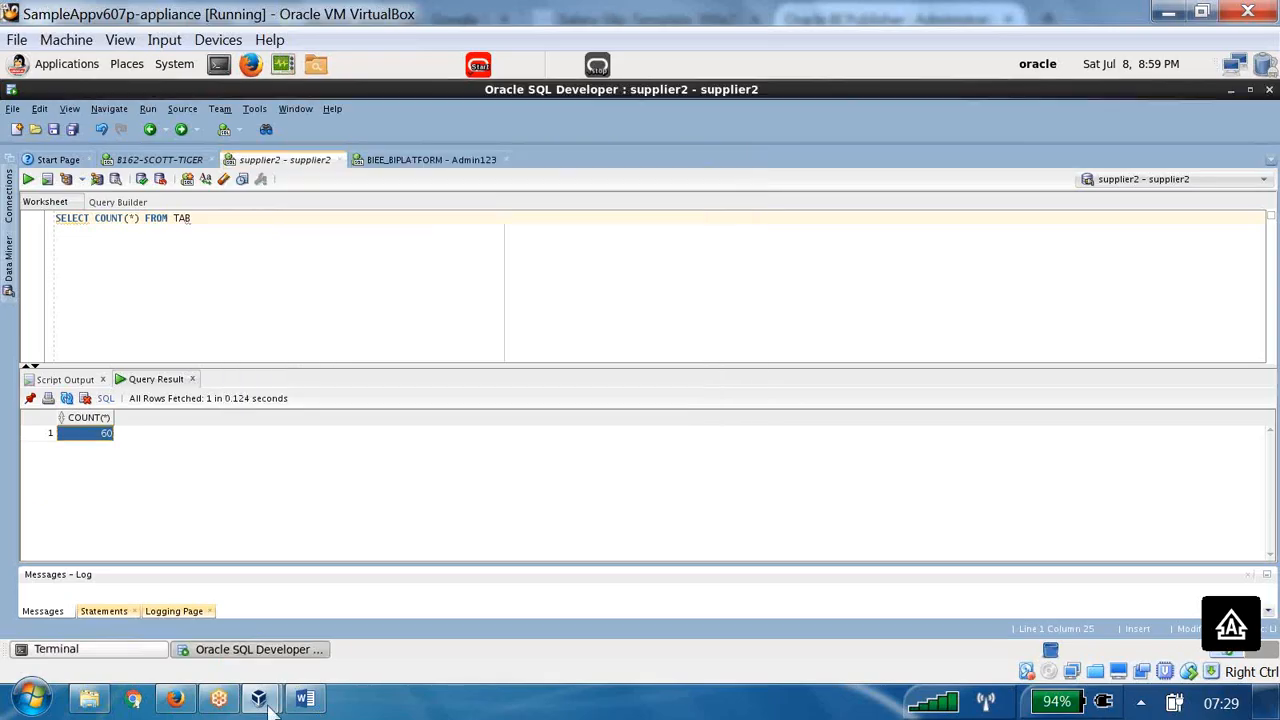
left_click(174, 699)
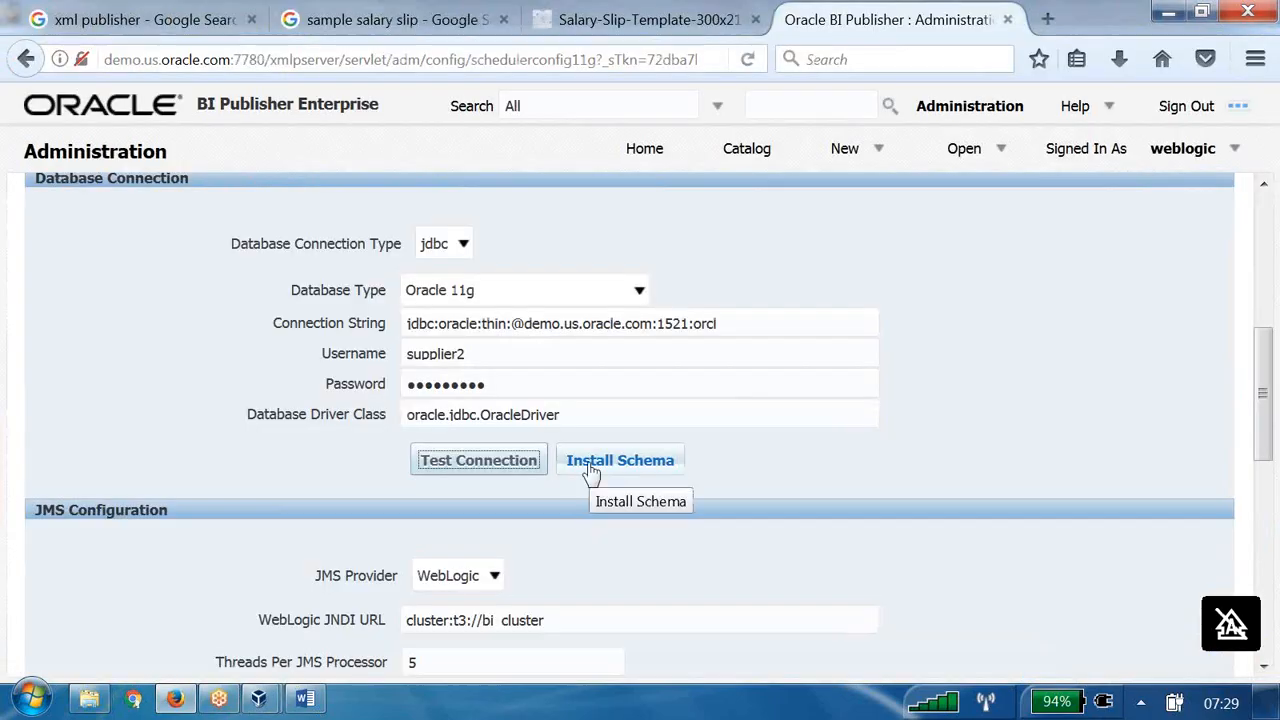
left_click(592, 466)
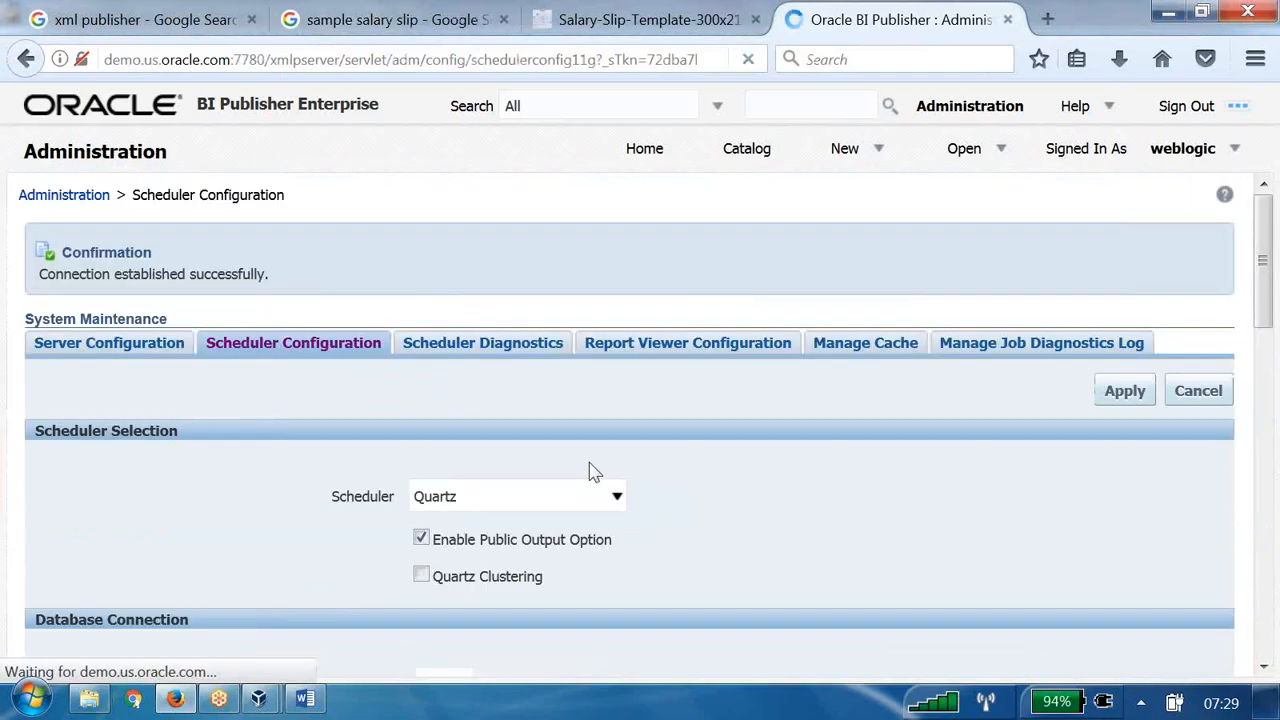
scroll(640, 480, "down", 1)
scroll(640, 480, "up", 5)
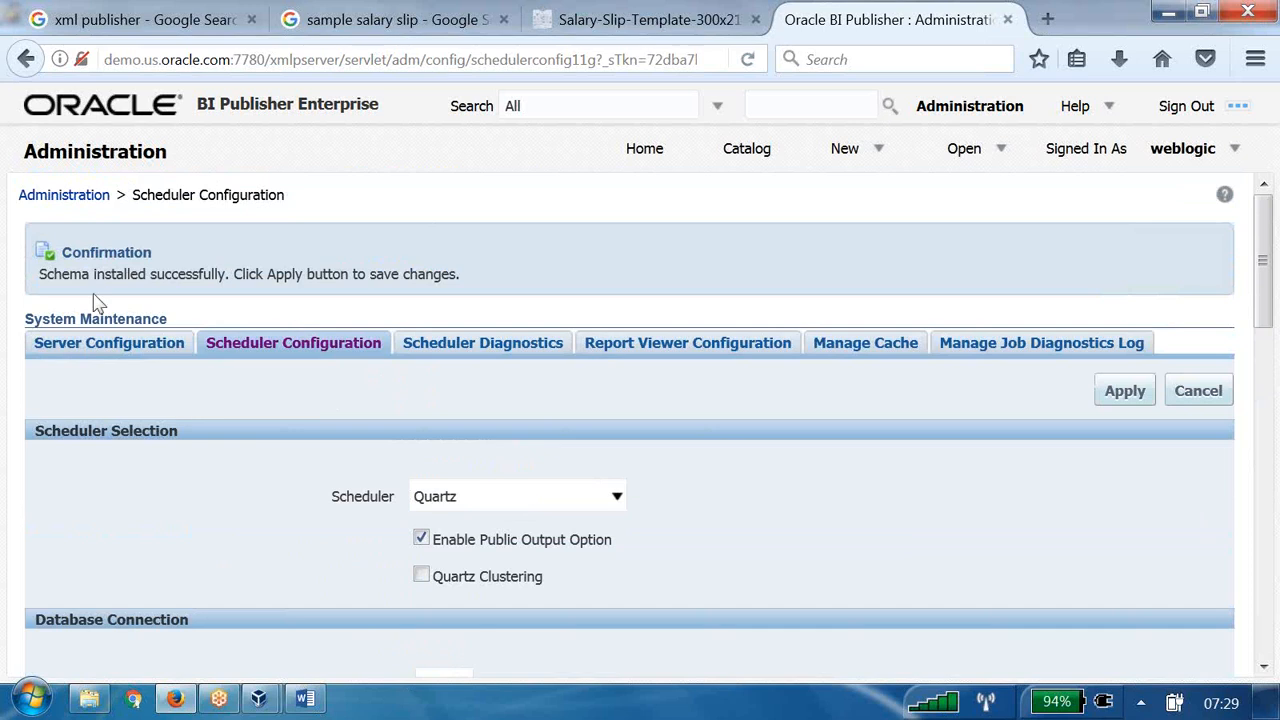
left_click_drag(42, 276, 447, 283)
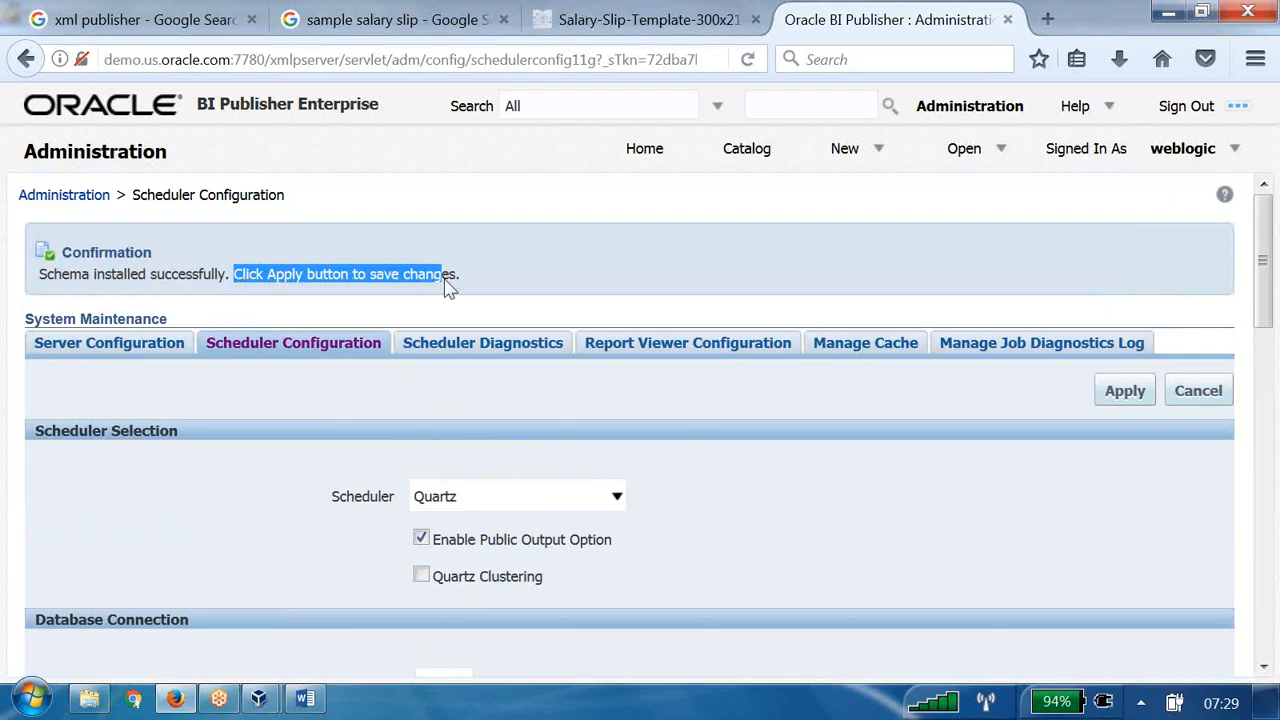
Step: Apply the scheduler configuration and reload the page after the HTTP 500 error
left_click(1128, 400)
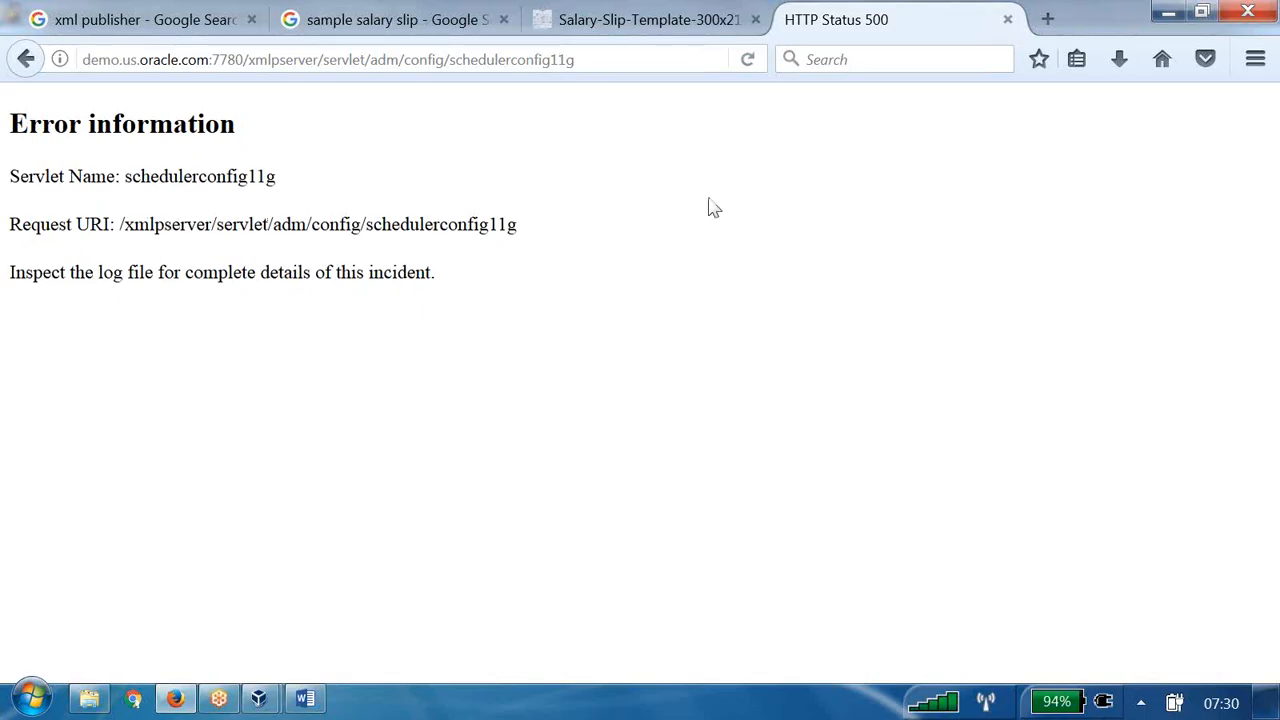
left_click(629, 60)
key("Return")
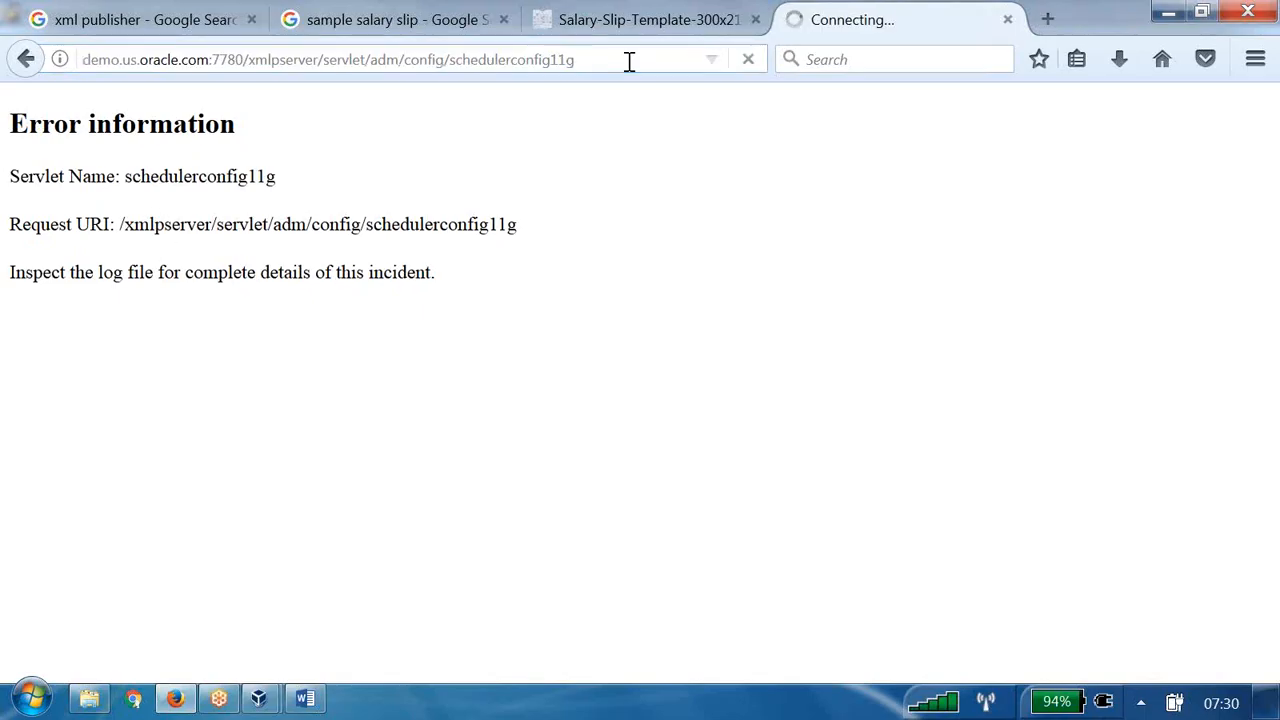
key("alt+Tab")
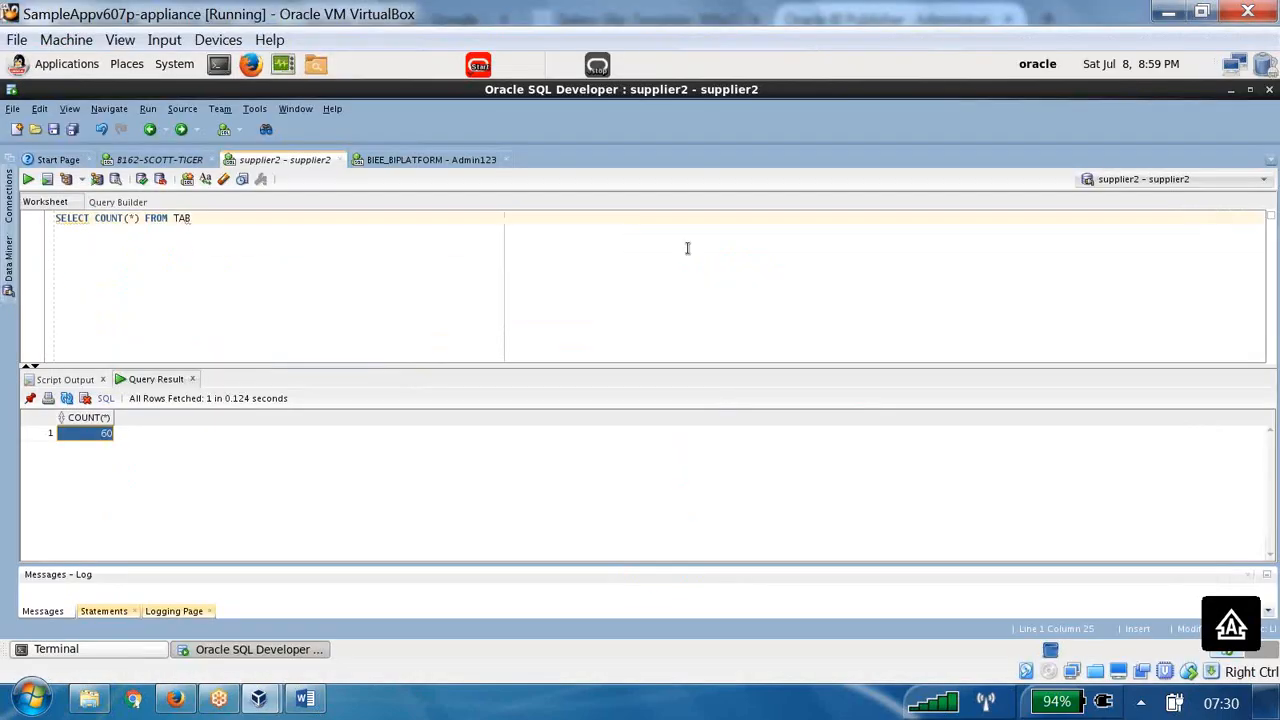
Step: Rerun the table count, then change it to SELECT * FROM TAB and run it
left_click(28, 179)
left_click_drag(146, 220, 95, 222)
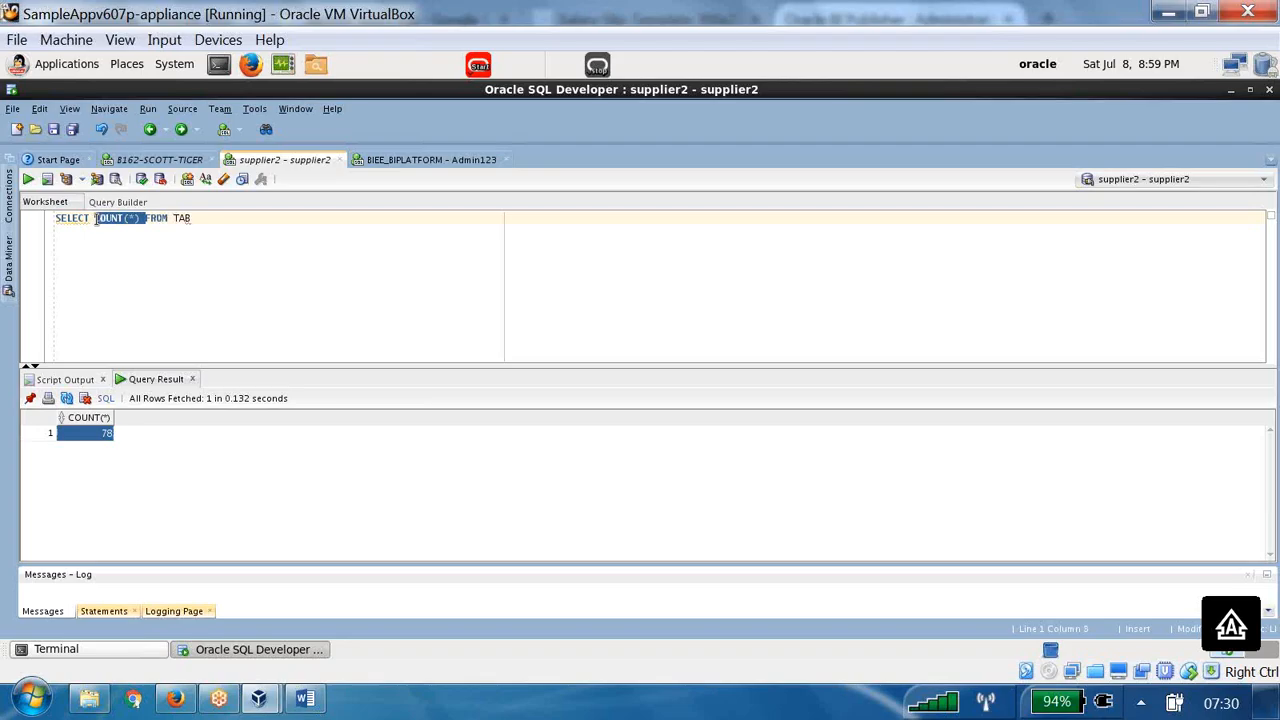
type("*")
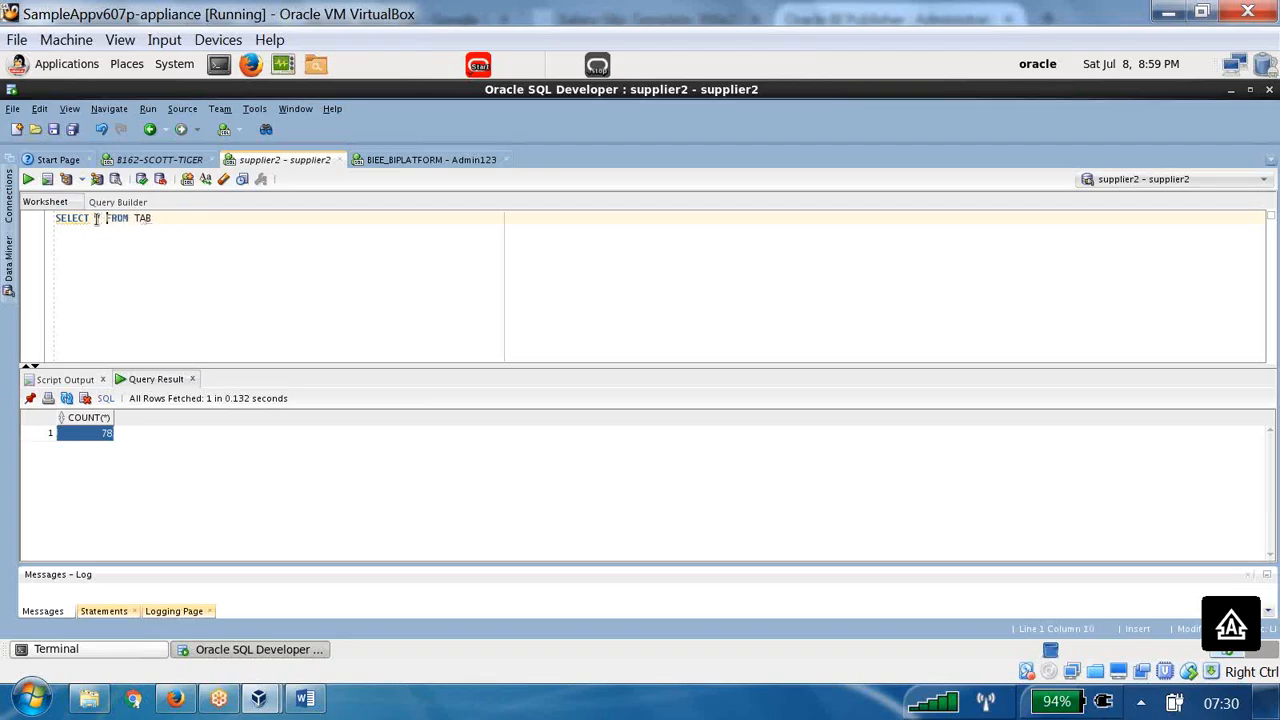
left_click(29, 182)
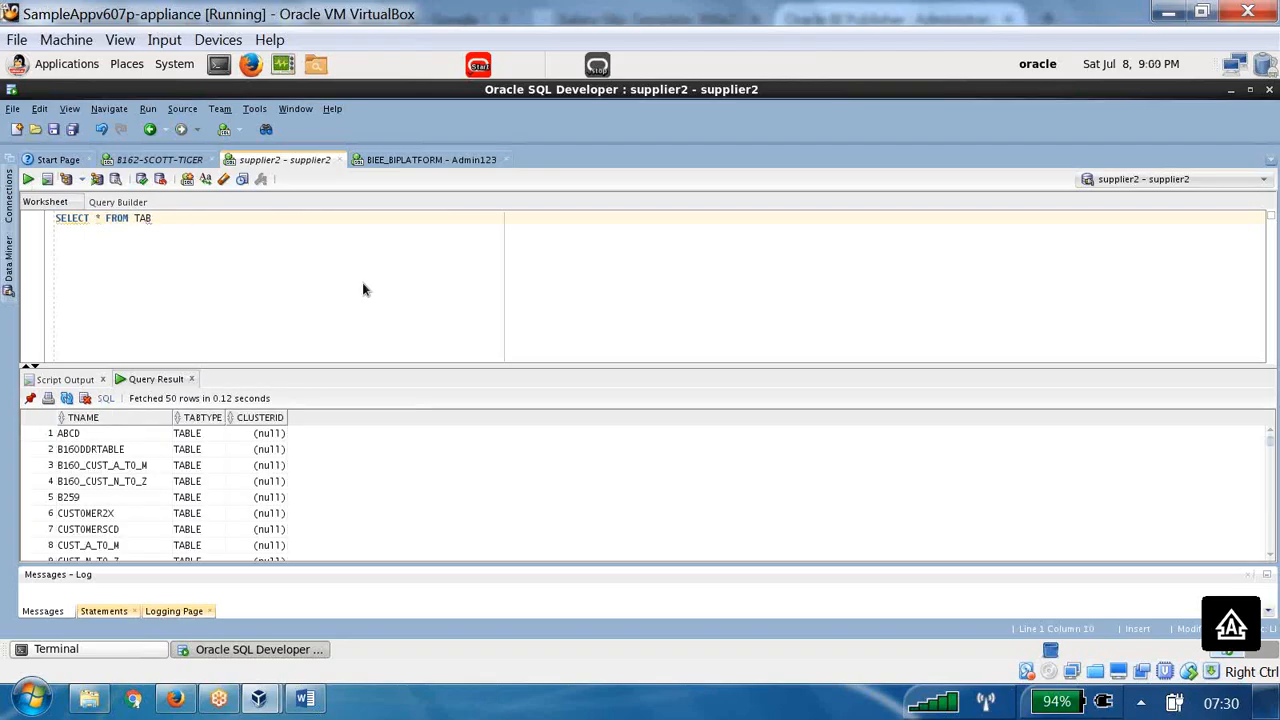
Step: Select the QRTZ_ scheduler tables in the 78-row result, from QRTZ_BLOB_TRIGGERS onward
left_click_drag(314, 364, 321, 252)
scroll(159, 425, "down", 11)
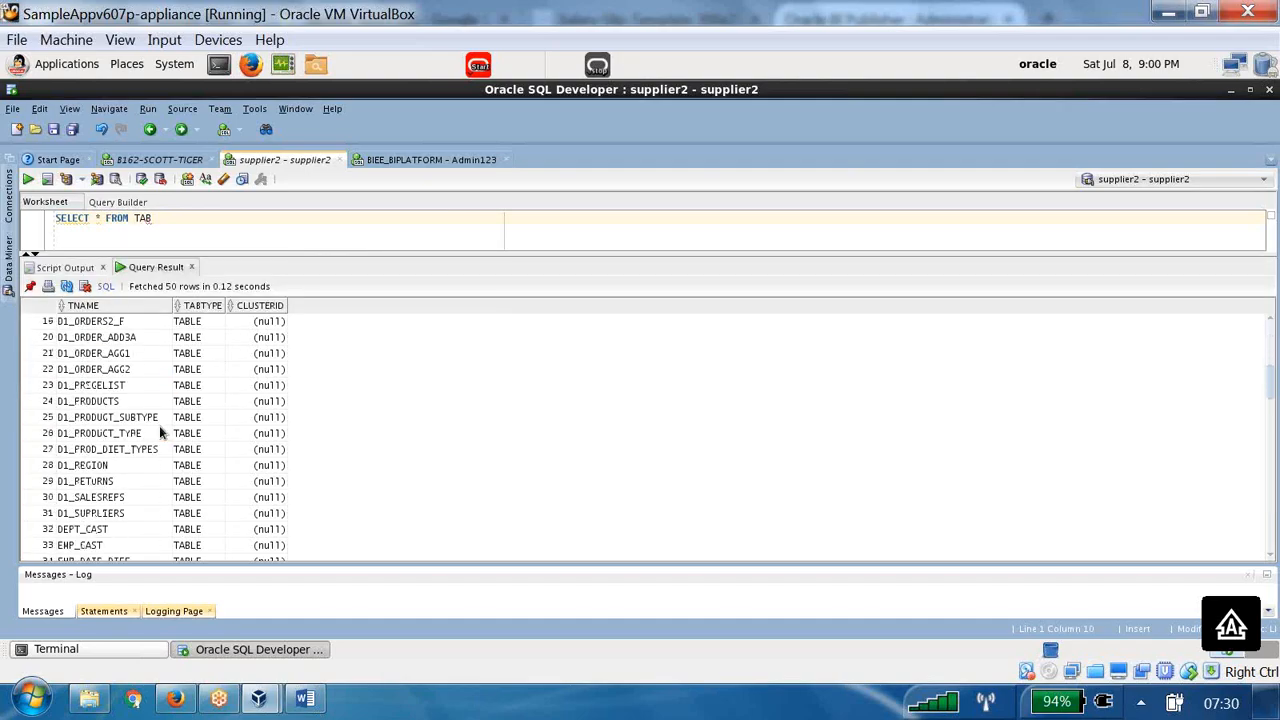
scroll(159, 425, "down", 8)
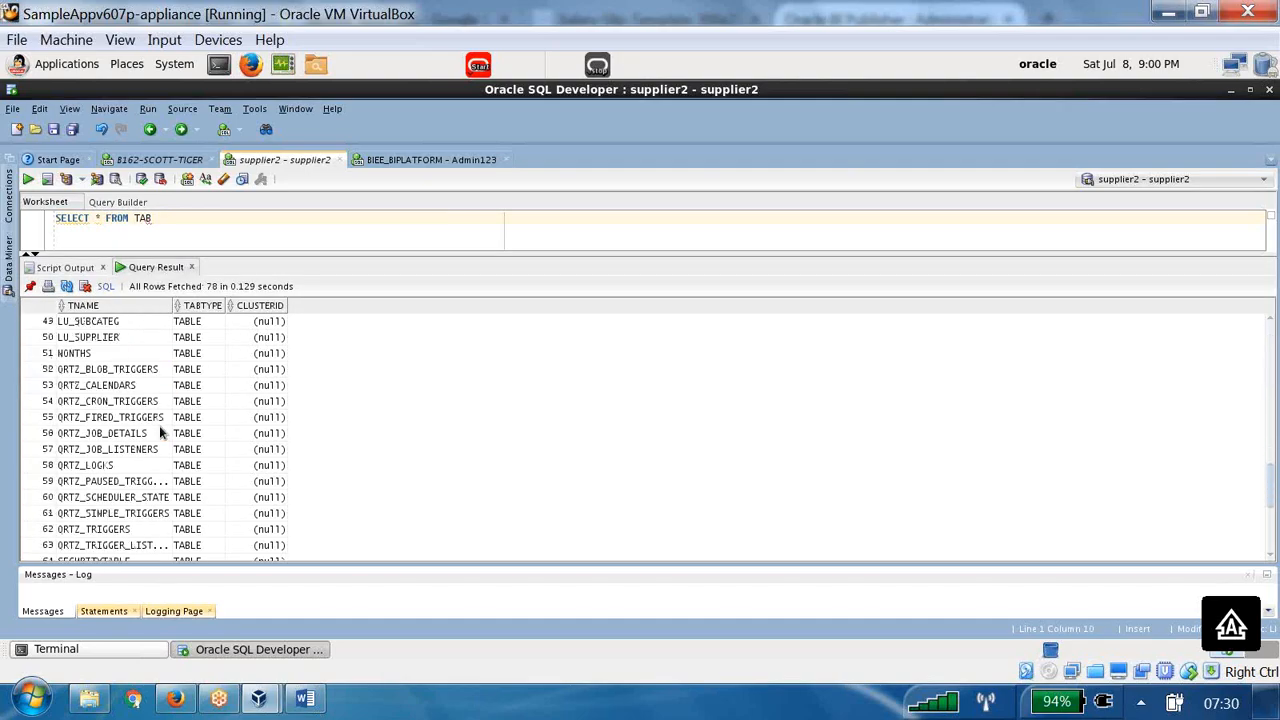
scroll(159, 425, "up", 3)
left_click(69, 372)
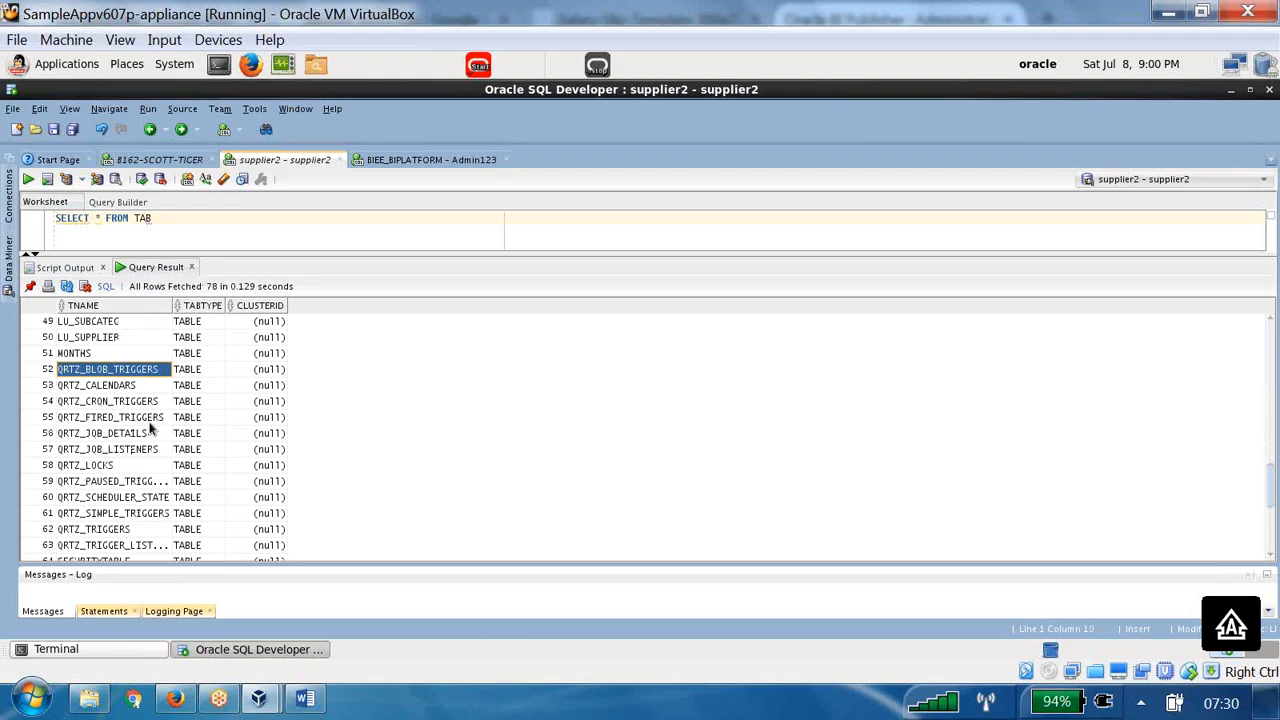
scroll(150, 428, "down", 1)
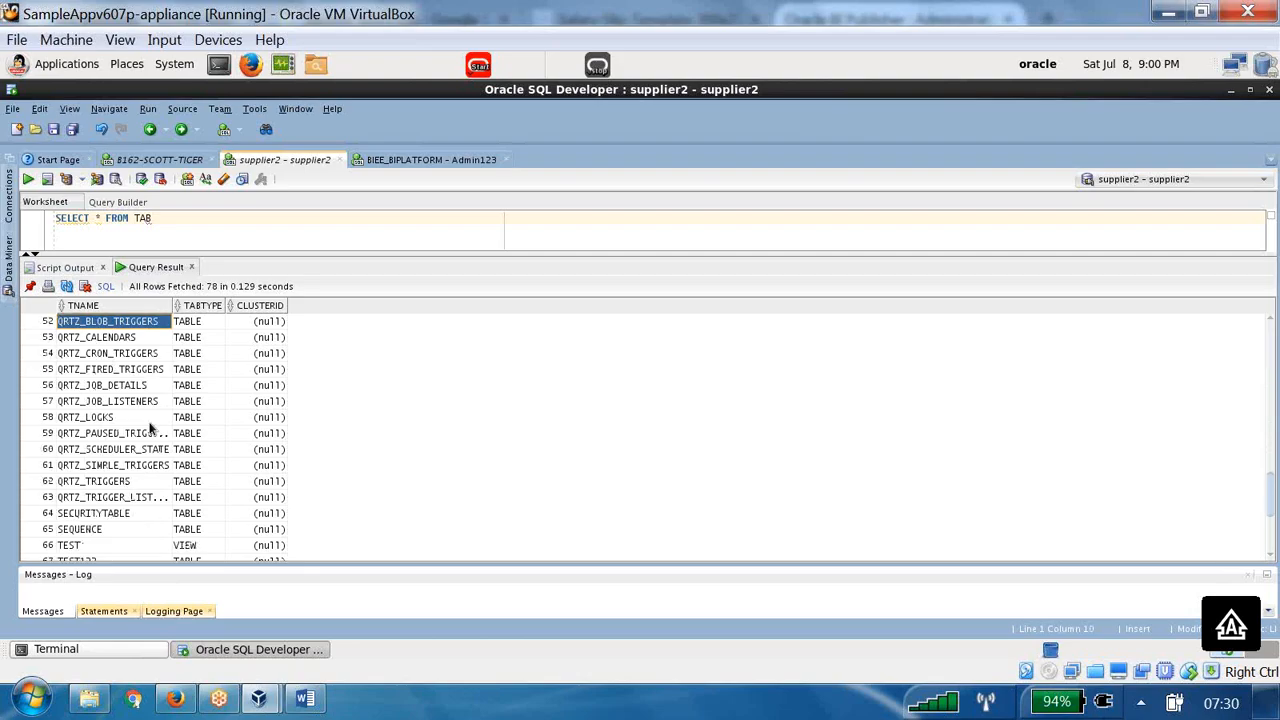
left_click(170, 499, "shift")
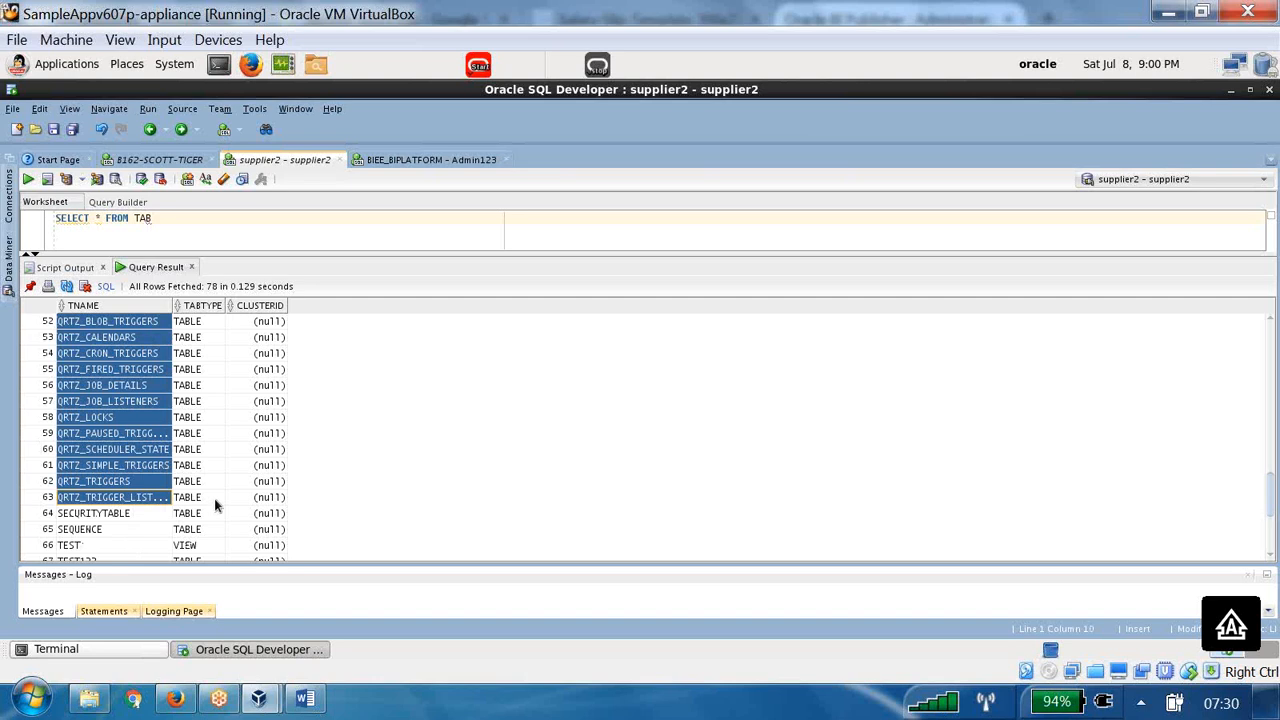
scroll(215, 505, "up", 1)
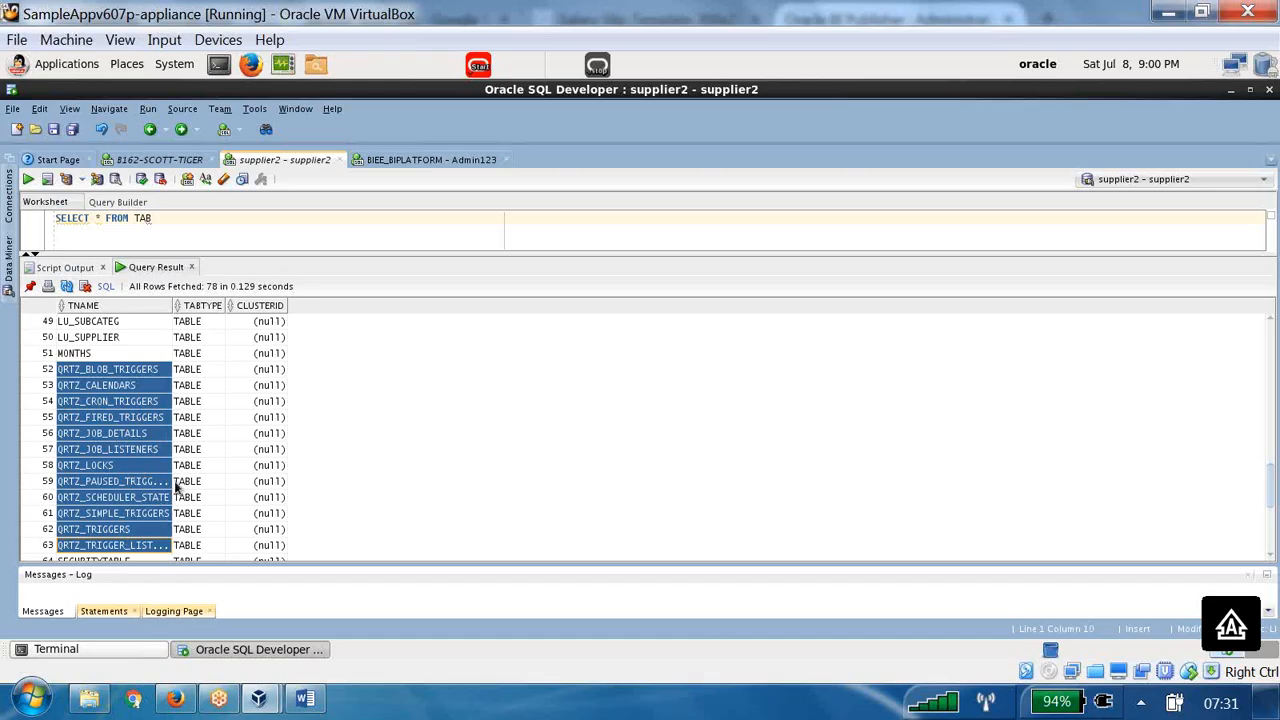
key("alt+Tab")
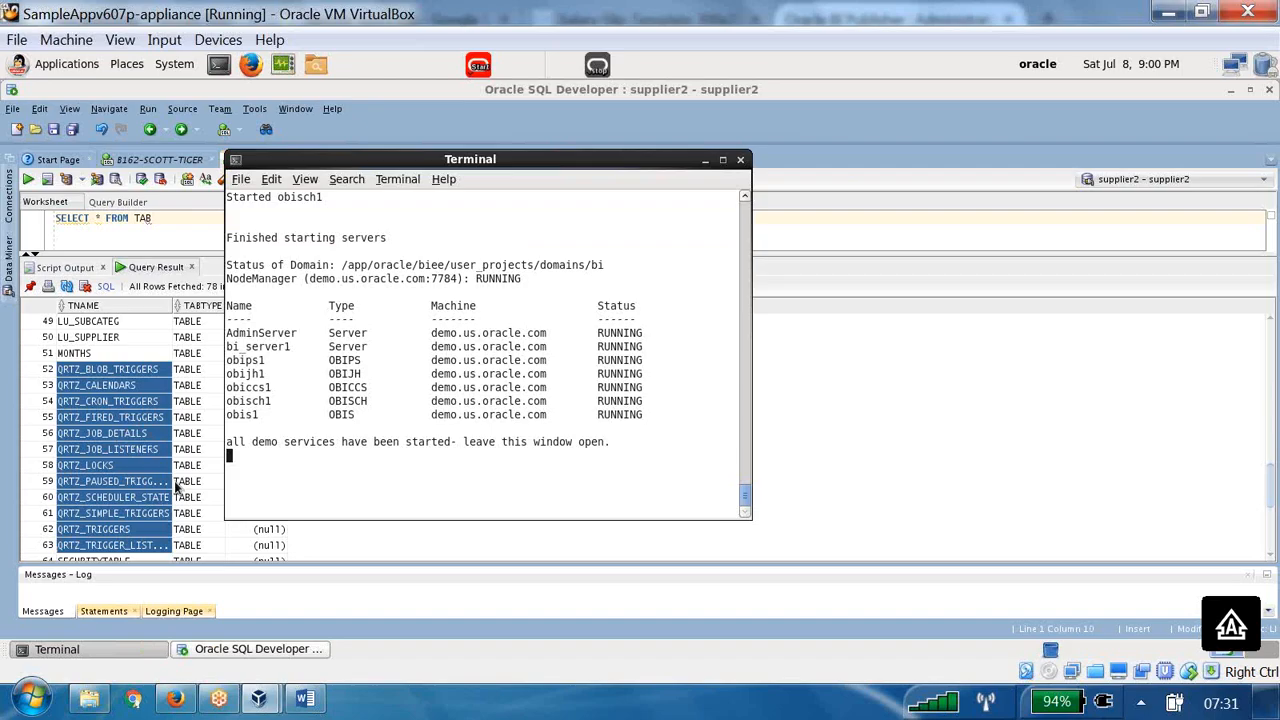
key("alt+Tab")
left_click(315, 706)
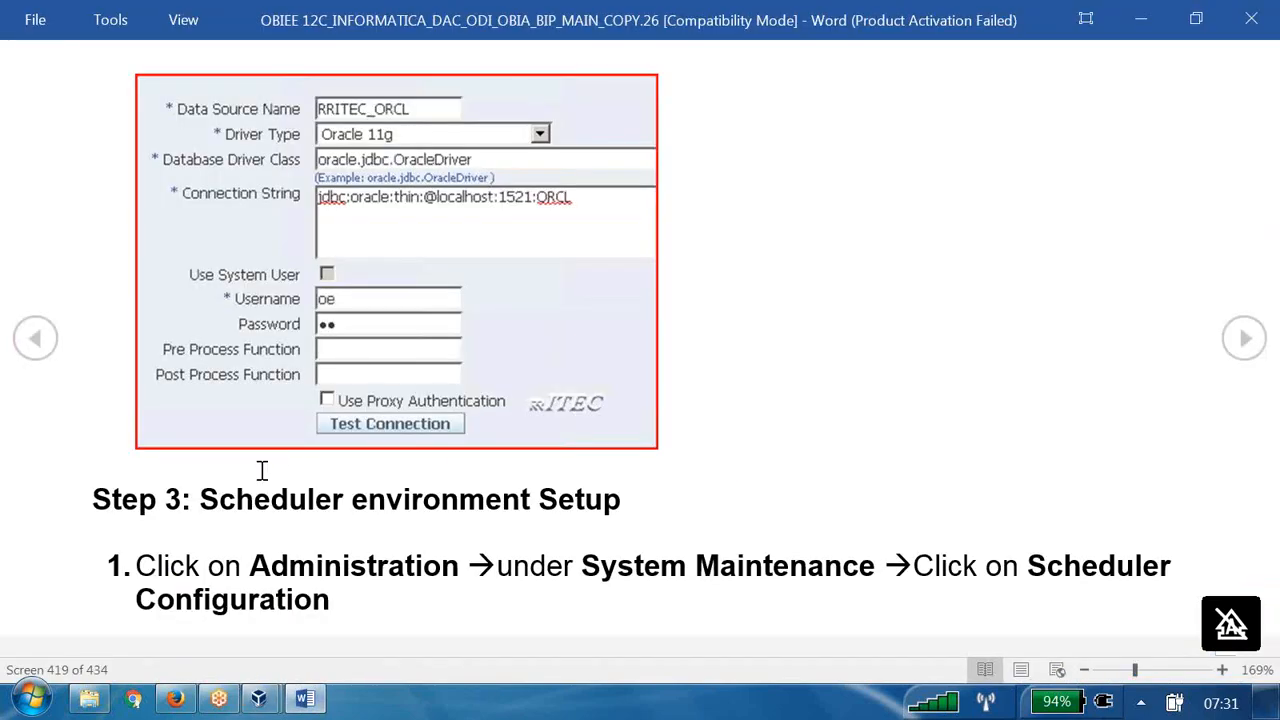
Step: Read past Scheduler environment Setup to 38.3 Development, Step 1: Create Data model
left_click_drag(230, 505, 474, 517)
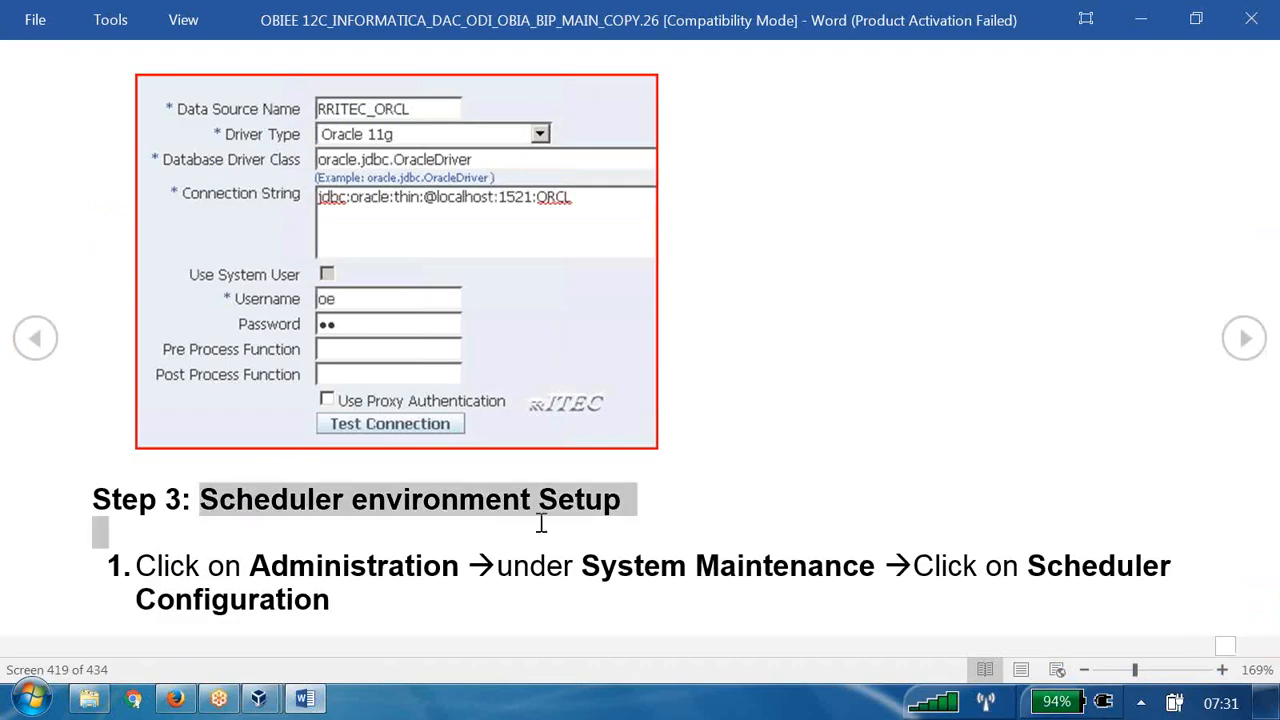
scroll(540, 525, "down", 1)
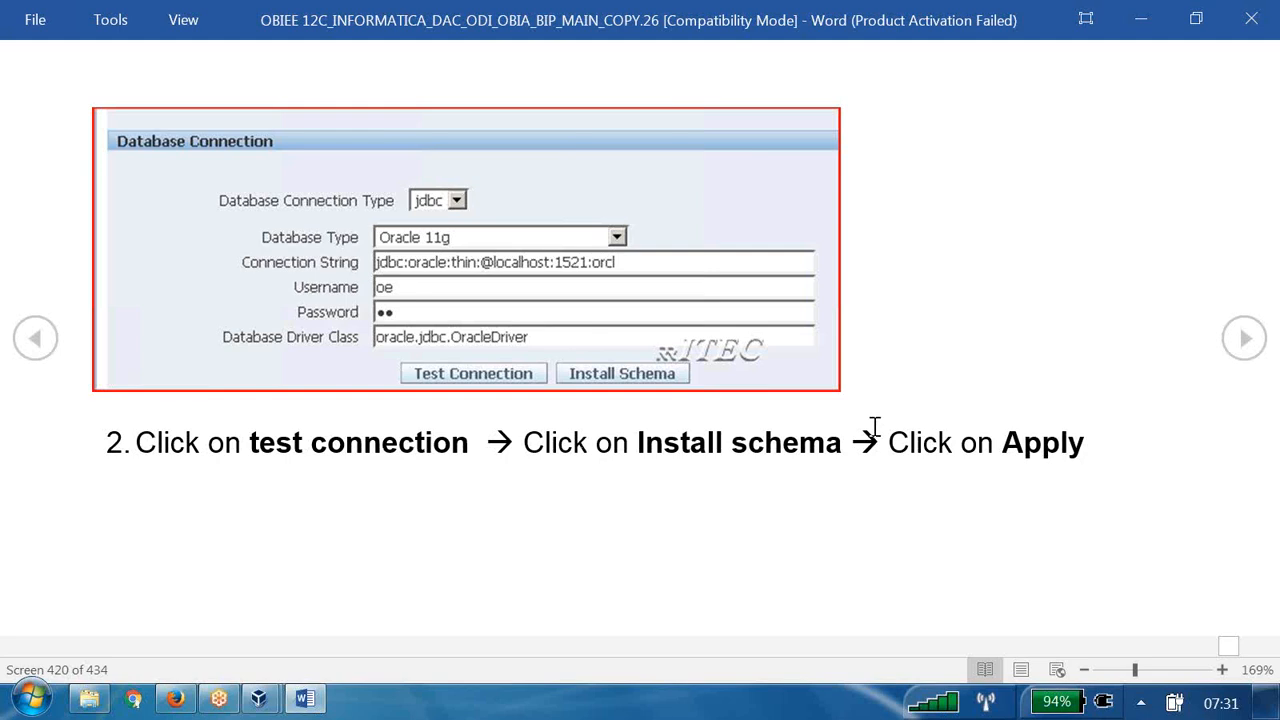
key("Right")
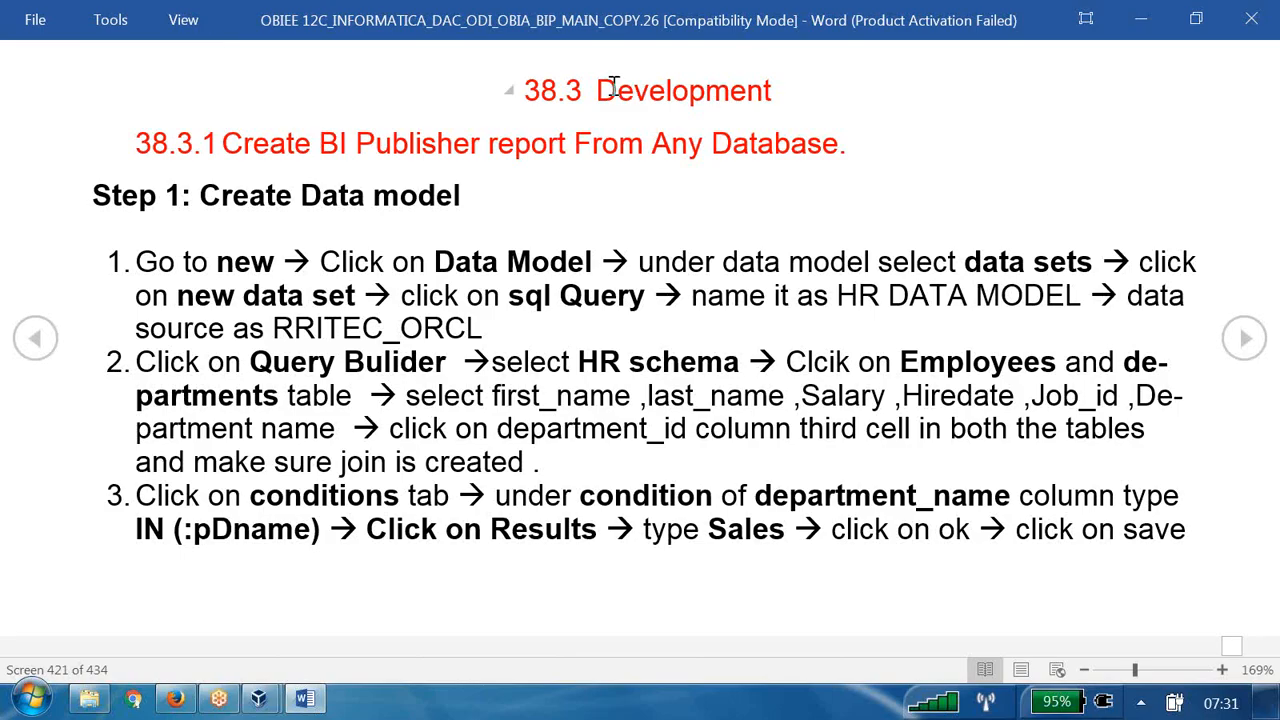
left_click_drag(604, 90, 771, 95)
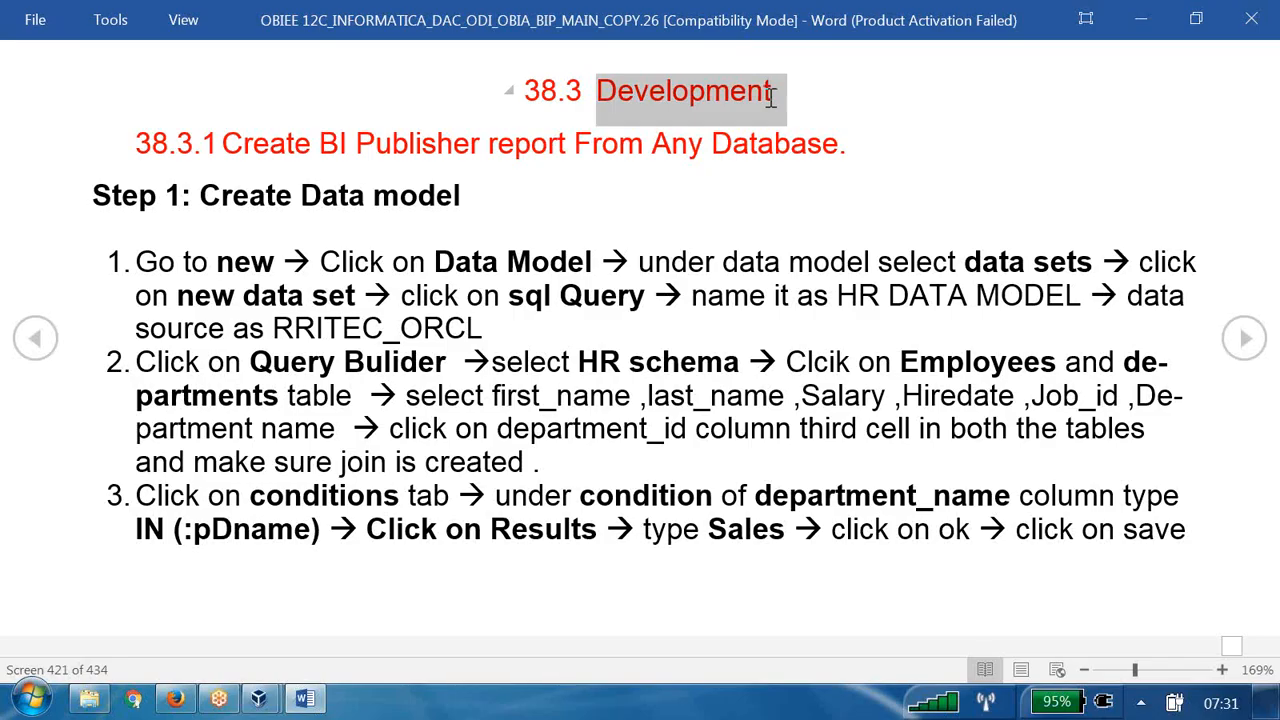
Step: Highlight the 38.3.1, 38.3.2 and 38.3.3 contents entries in yellow
key("ctrl+Home")
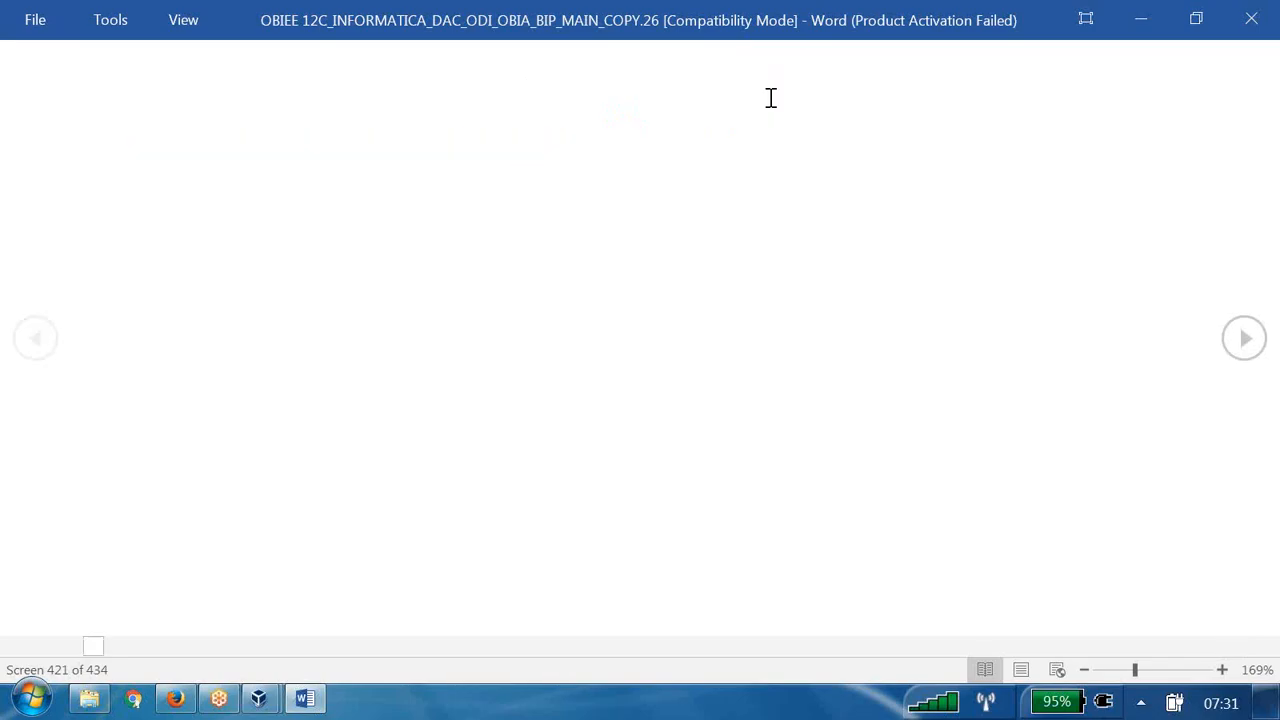
scroll(738, 182, "down", 3)
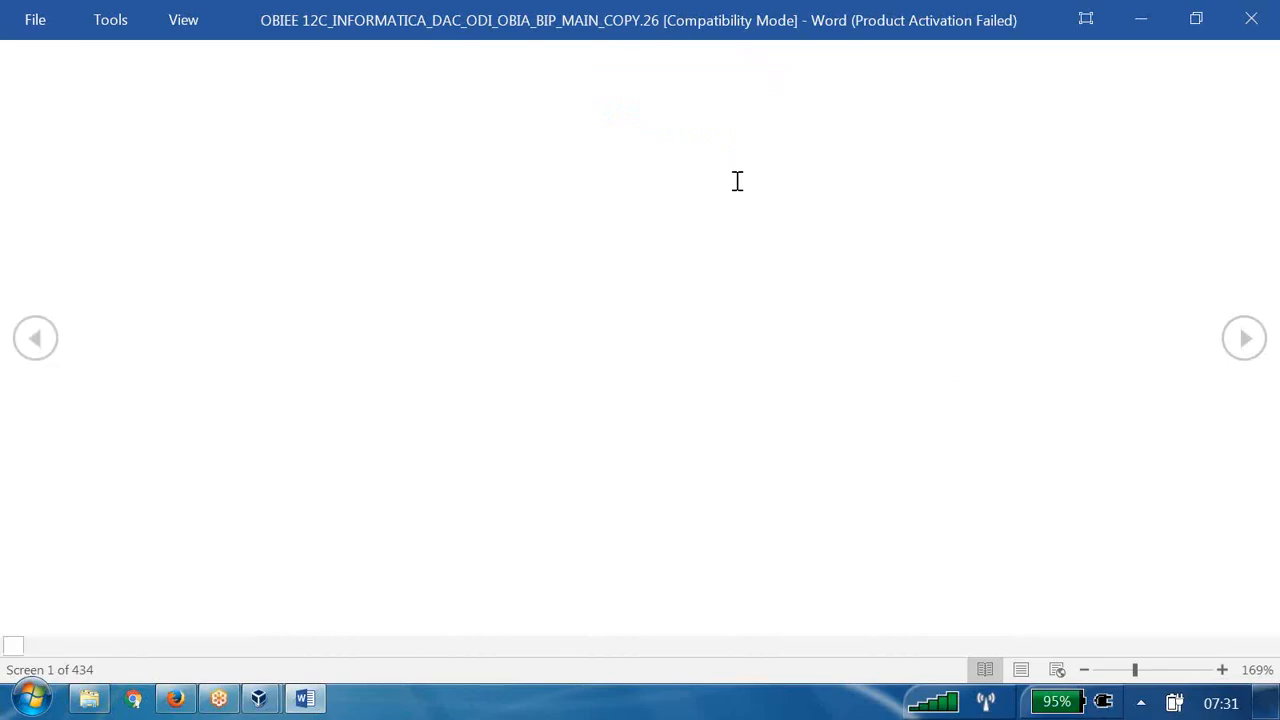
scroll(738, 188, "down", 3)
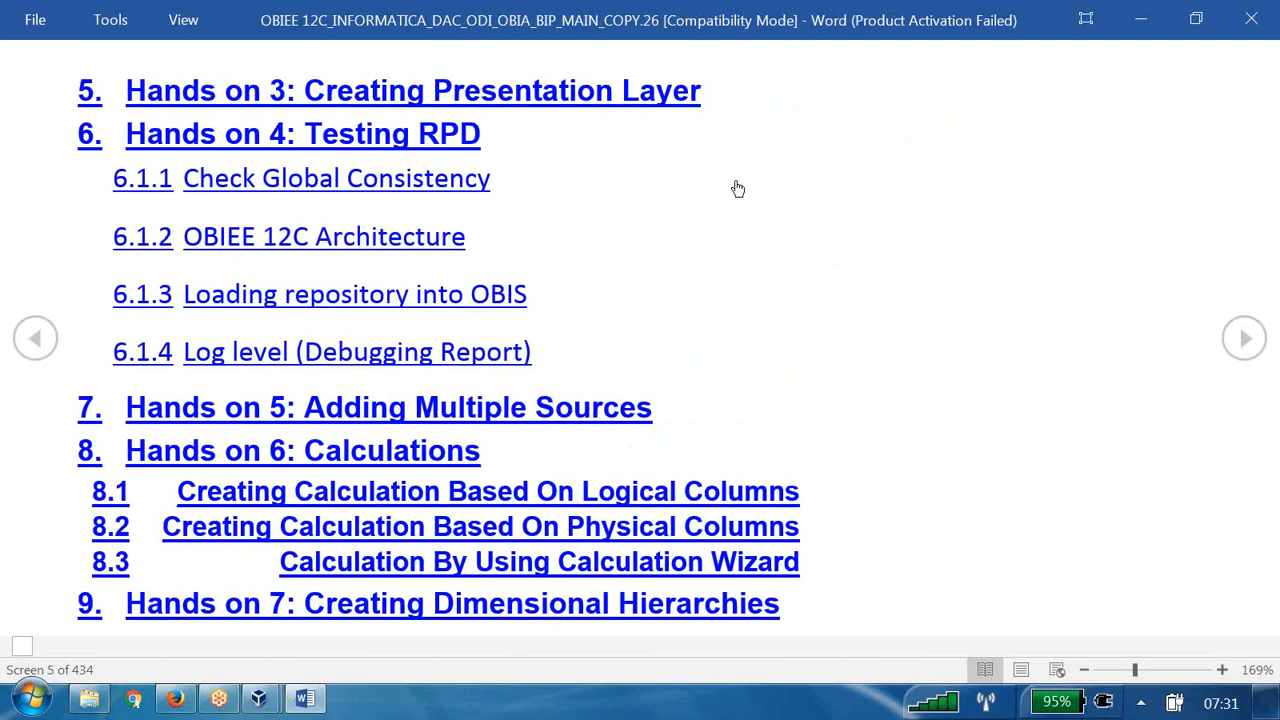
scroll(738, 188, "down", 4)
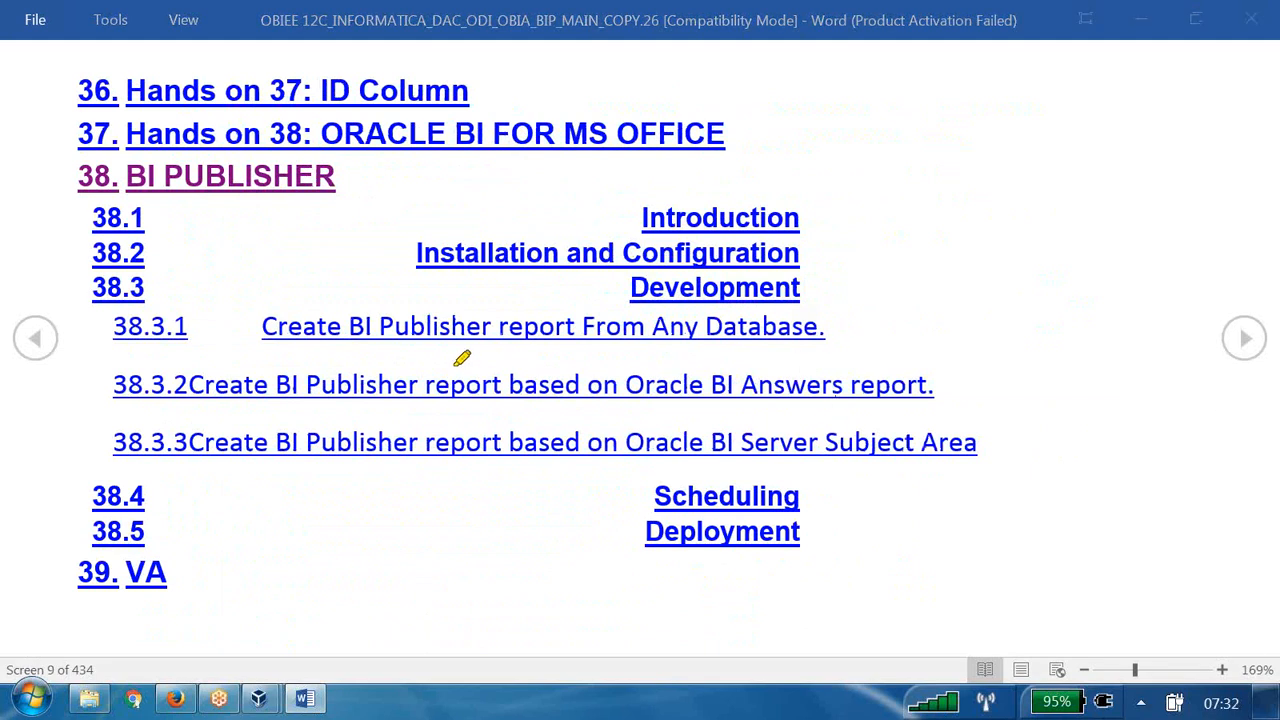
mouse_move(291, 316)
left_mouse_down()
mouse_move(472, 304)
mouse_move(816, 320)
left_mouse_up()
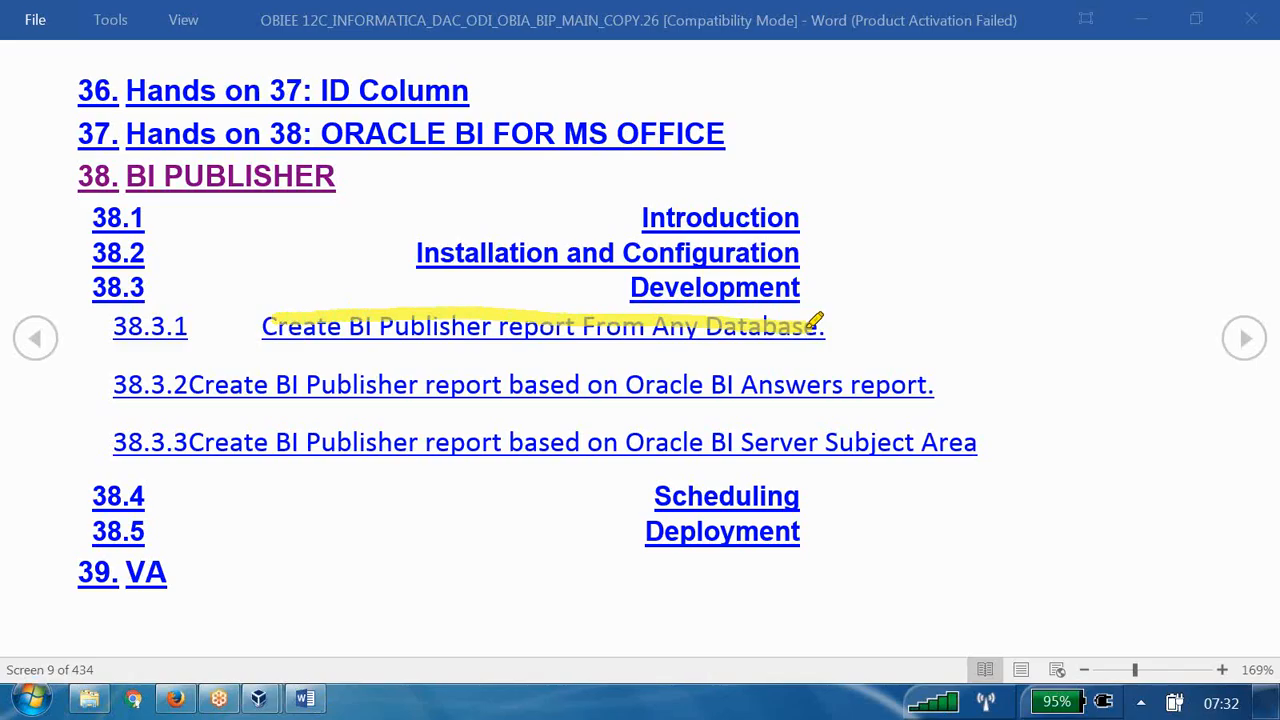
left_click_drag(158, 378, 928, 382)
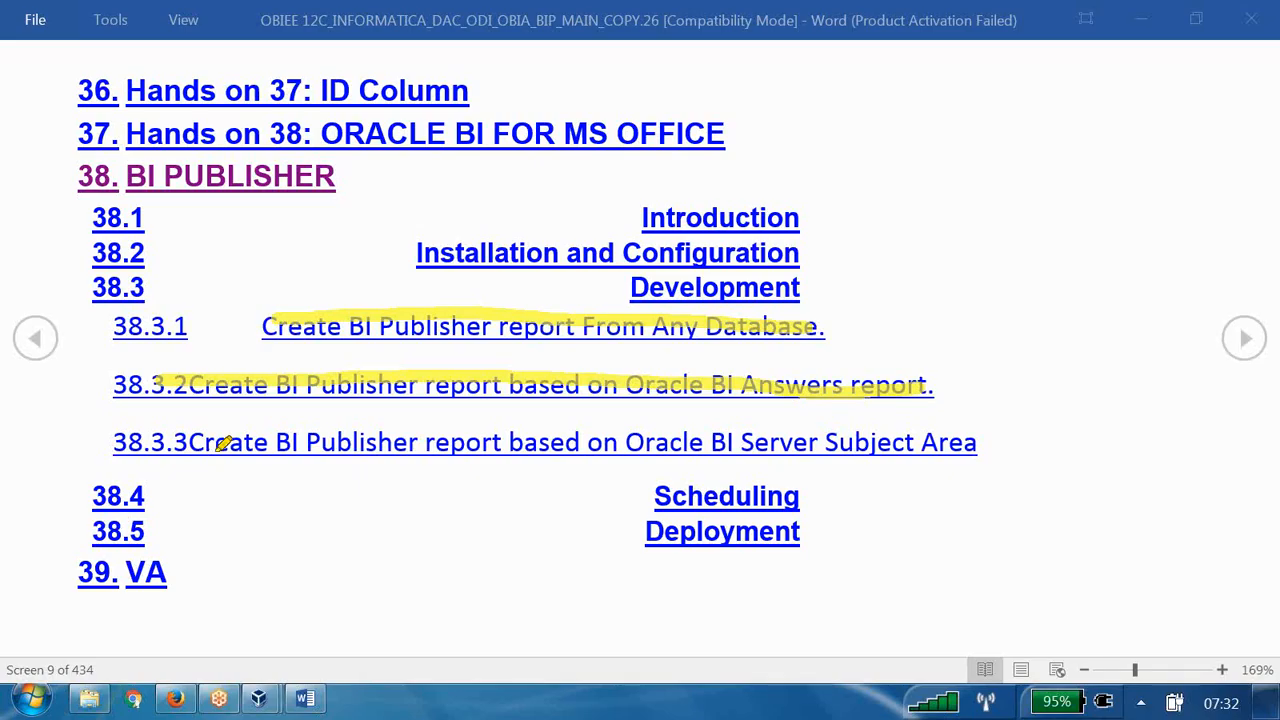
left_click_drag(208, 445, 956, 444)
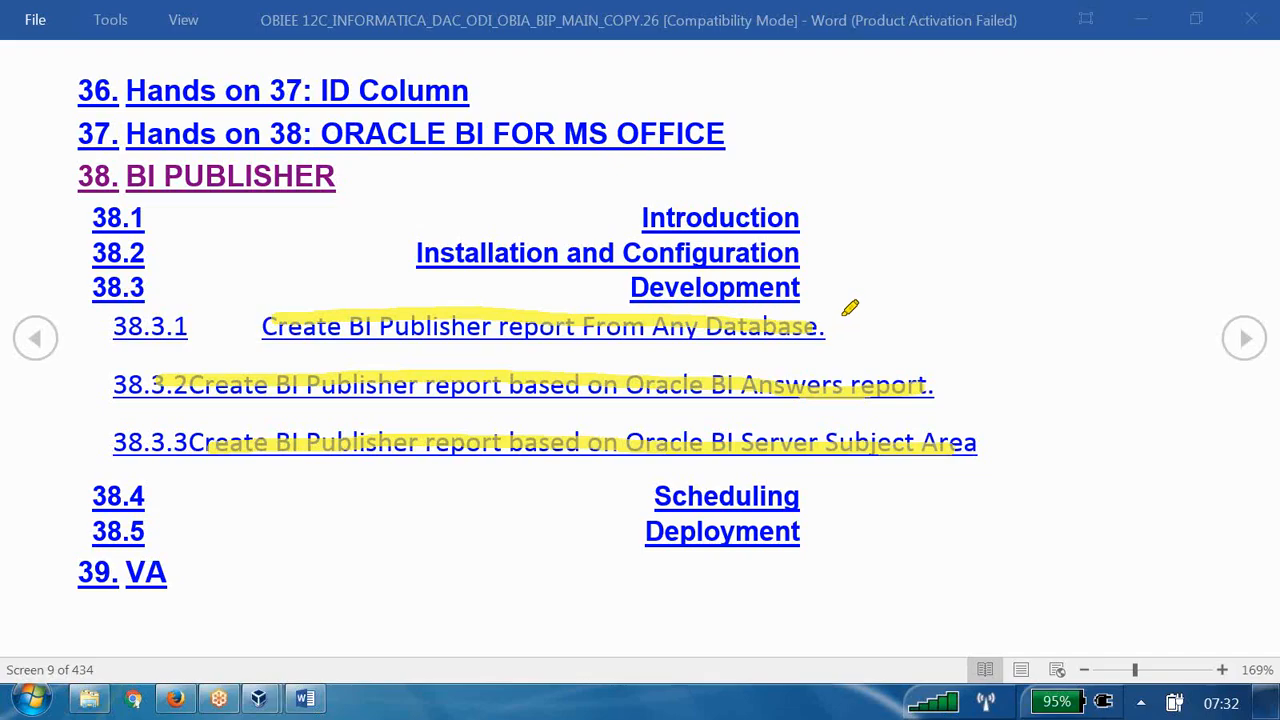
Step: Tick the three 38.3 contents entries and jump to section 38.3.1
mouse_move(843, 317)
left_mouse_down()
mouse_move(855, 320)
mouse_move(993, 120)
left_mouse_up()
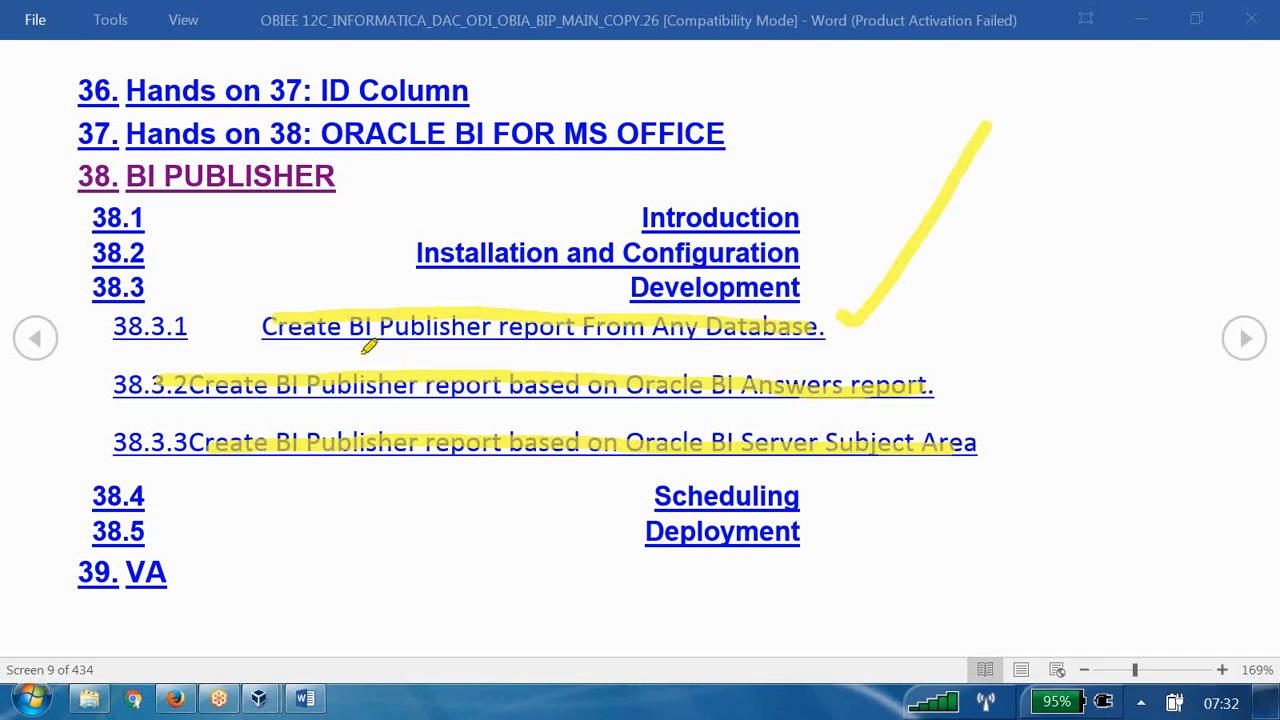
left_click_drag(291, 334, 801, 317)
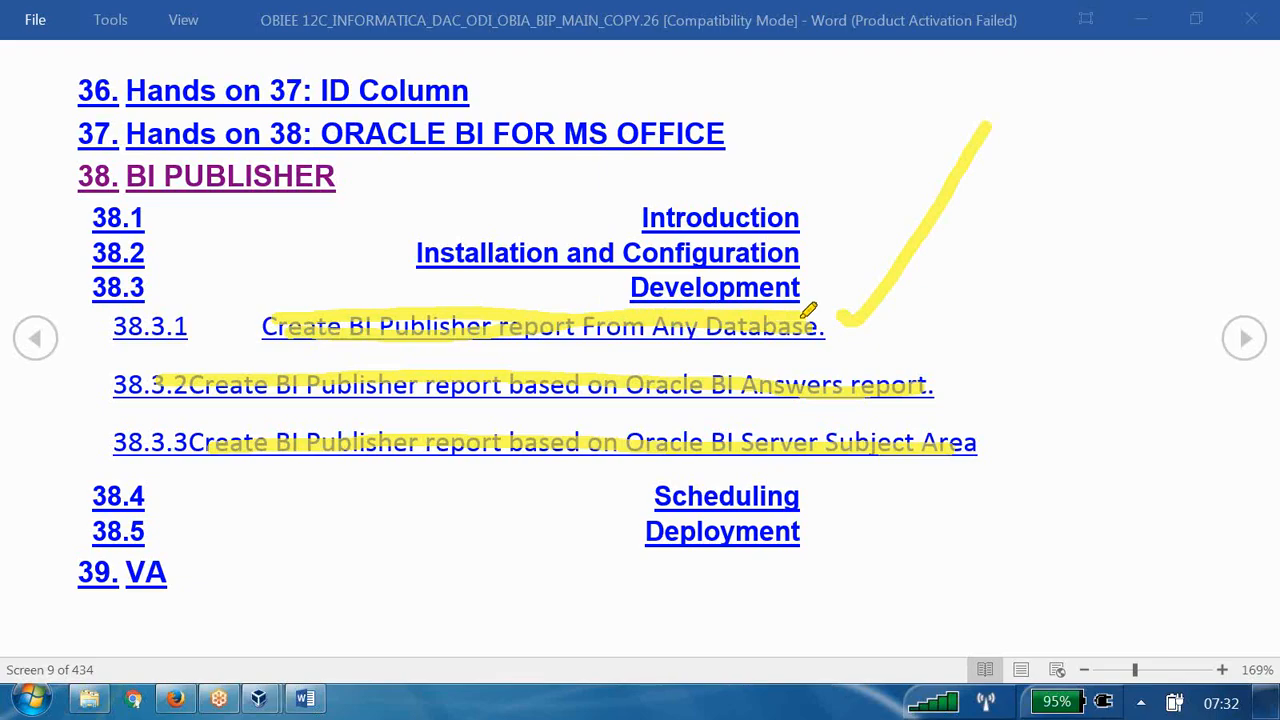
left_click(943, 378)
left_click_drag(953, 381, 1071, 273)
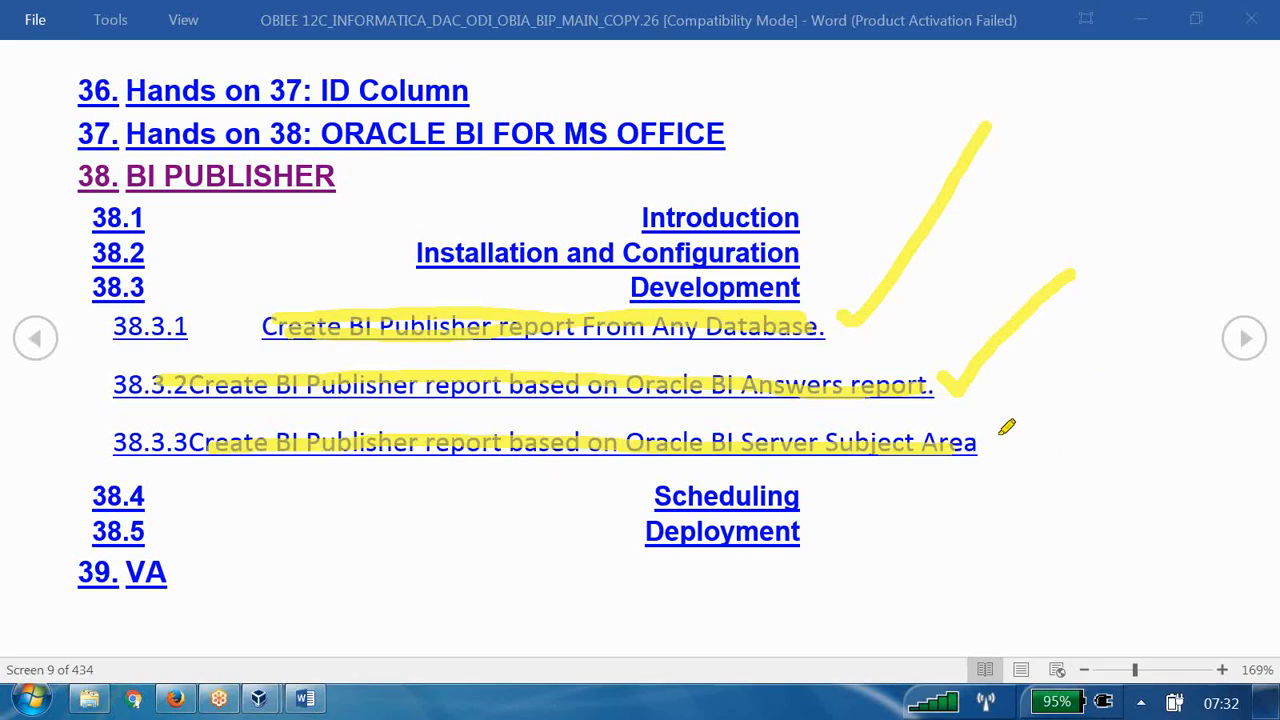
mouse_move(990, 436)
left_mouse_down()
mouse_move(1017, 460)
mouse_move(1133, 324)
left_mouse_up()
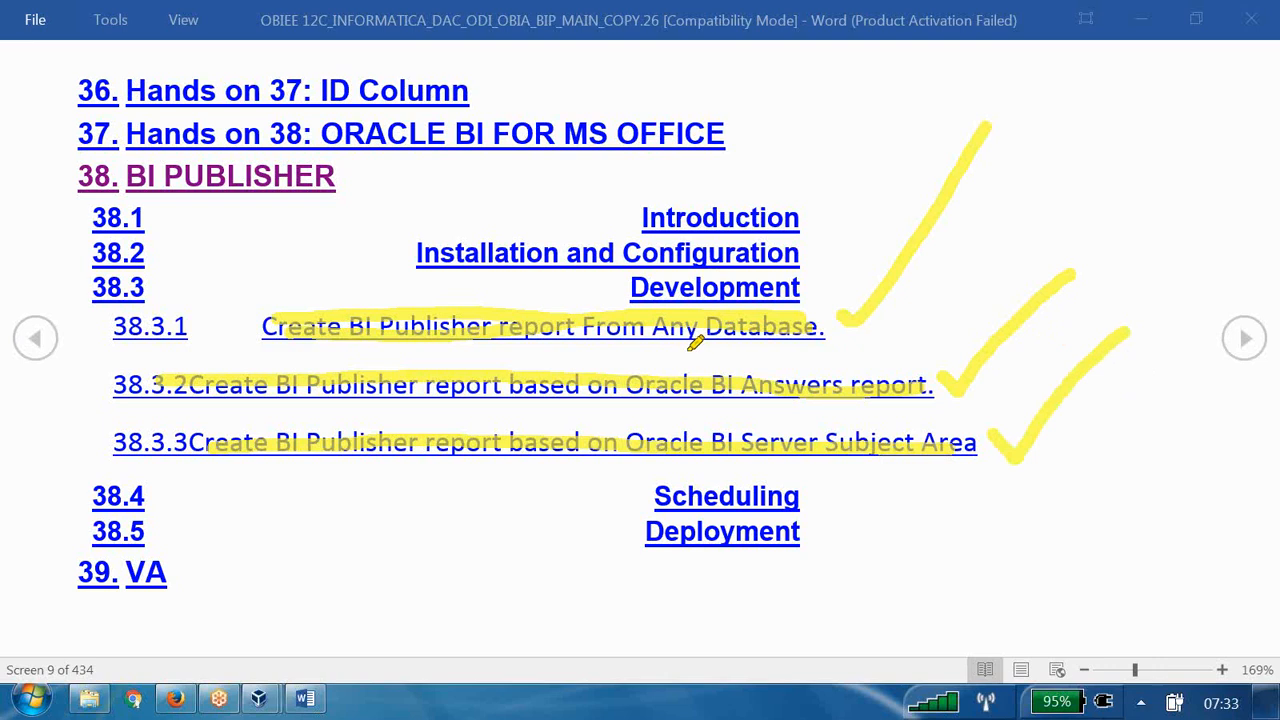
left_click(490, 337)
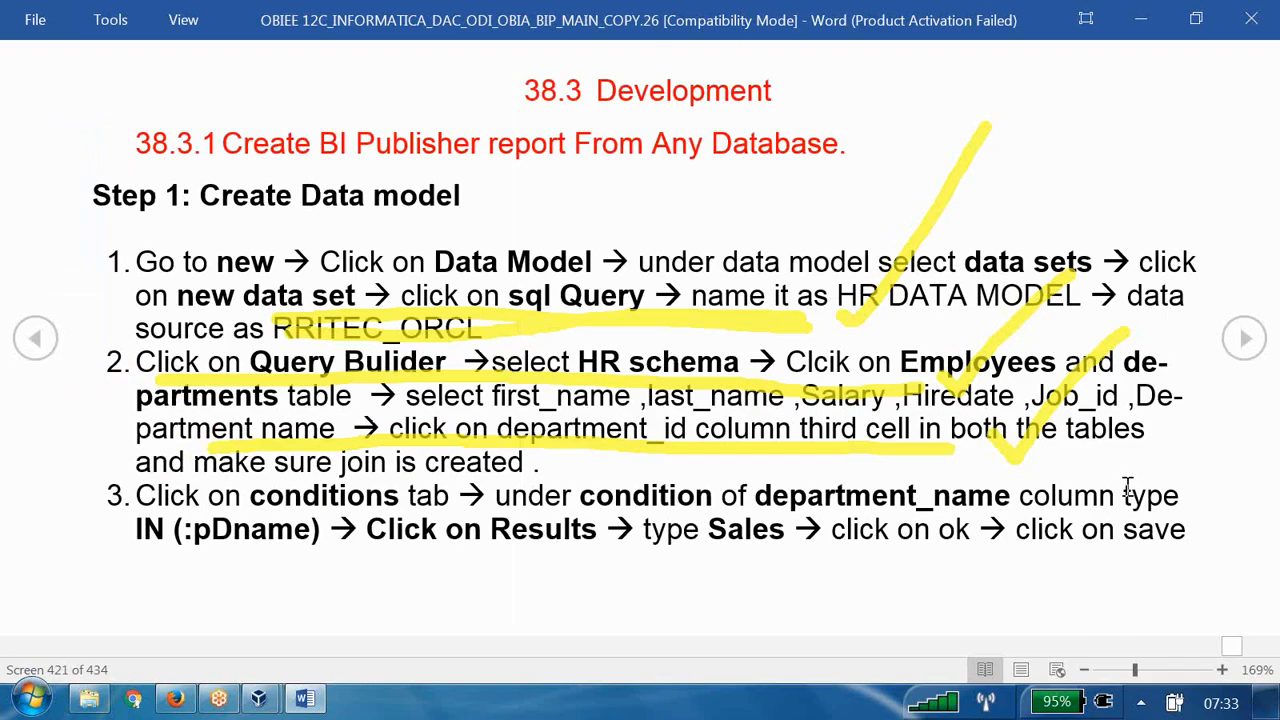
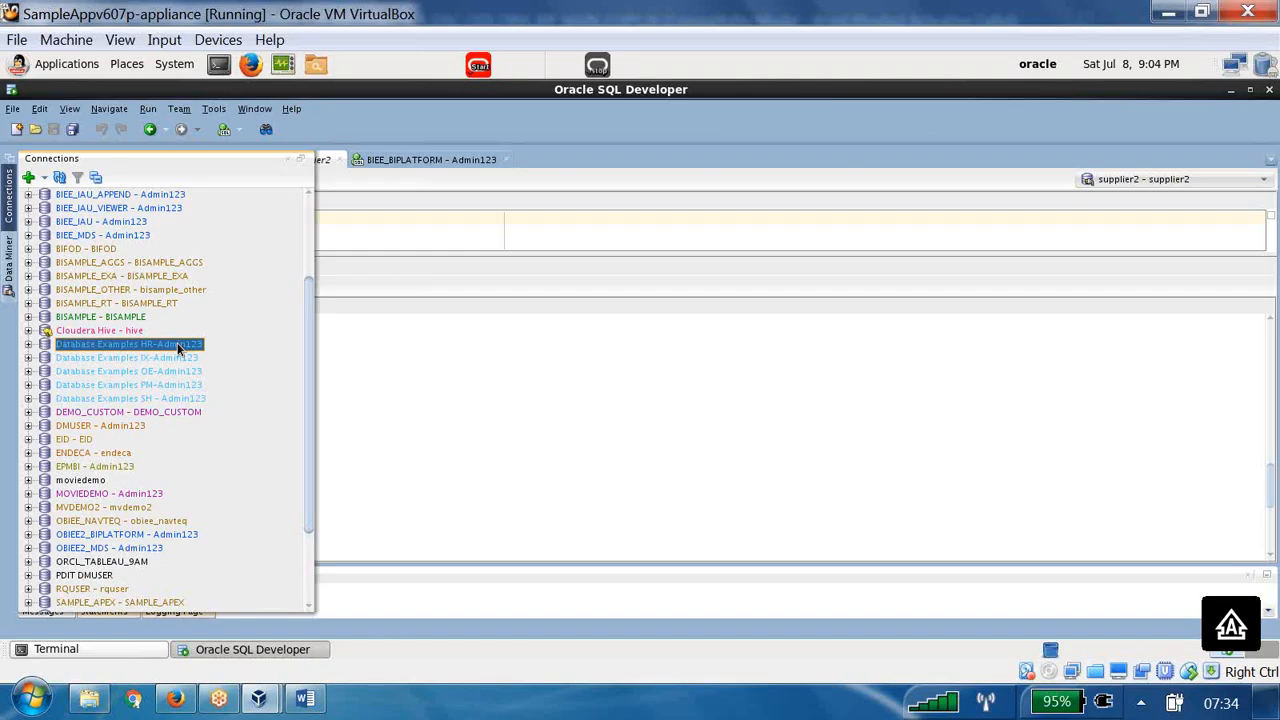
Step: Run SELECT * FROM TAB on the Database Examples HR connection and pick out DEPARTMENTS and EMPLOYEES
mouse_move(271, 704)
left_click(345, 221)
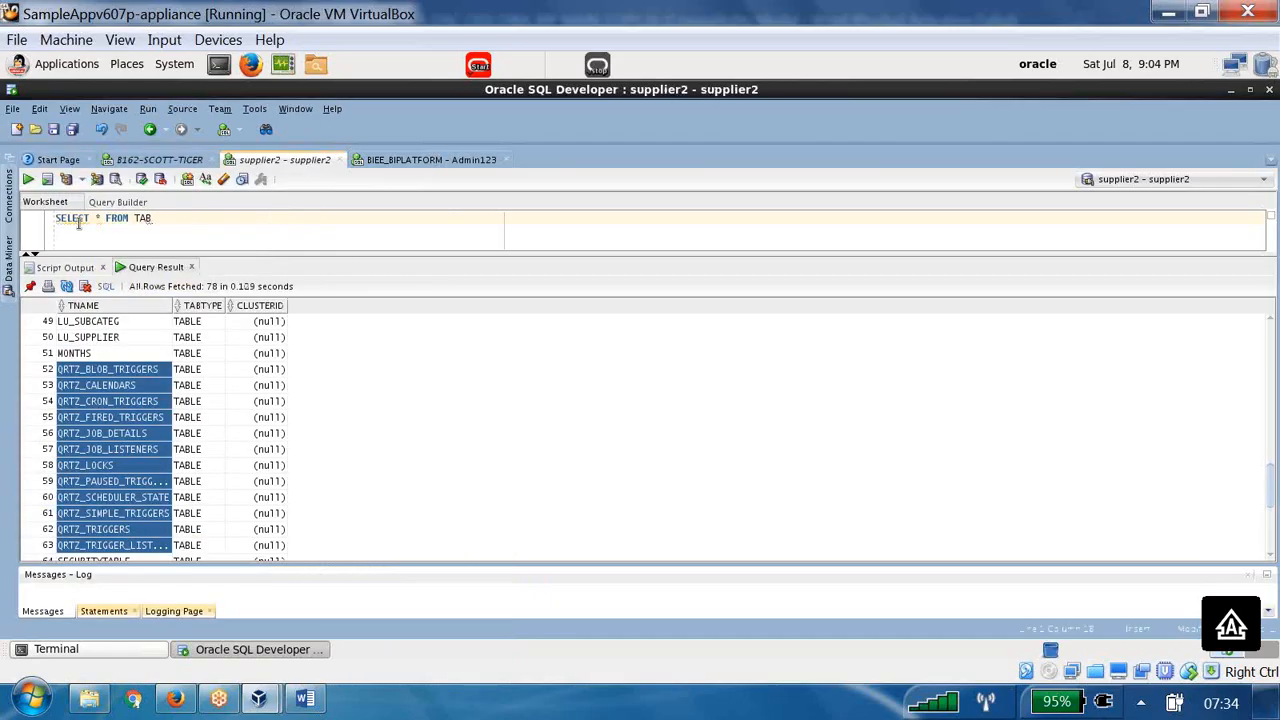
left_click(10, 217)
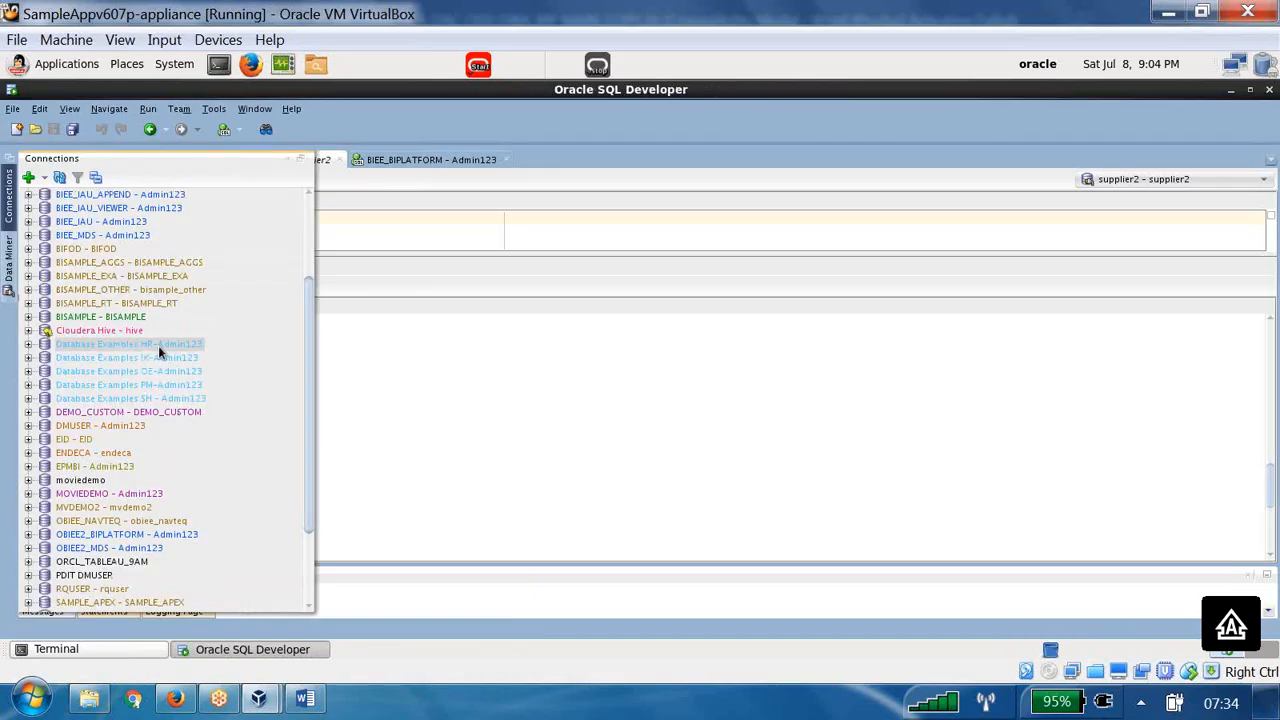
double_click(158, 345)
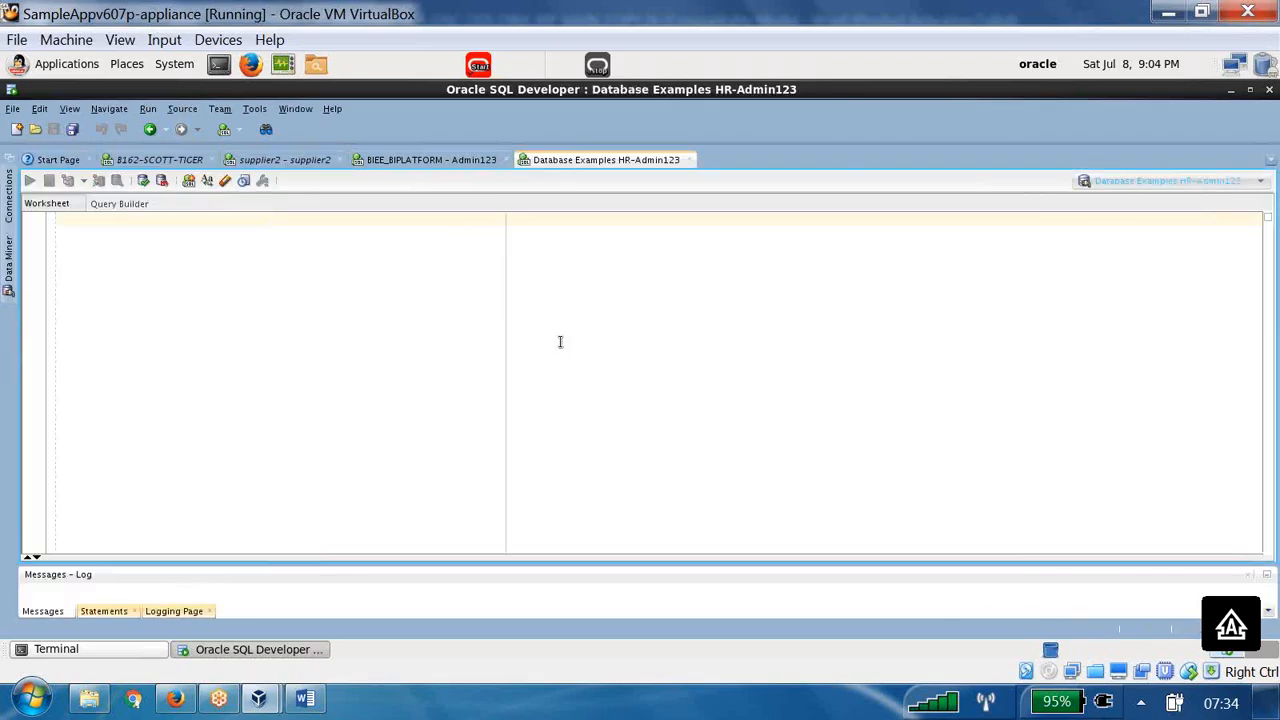
type("SEL")
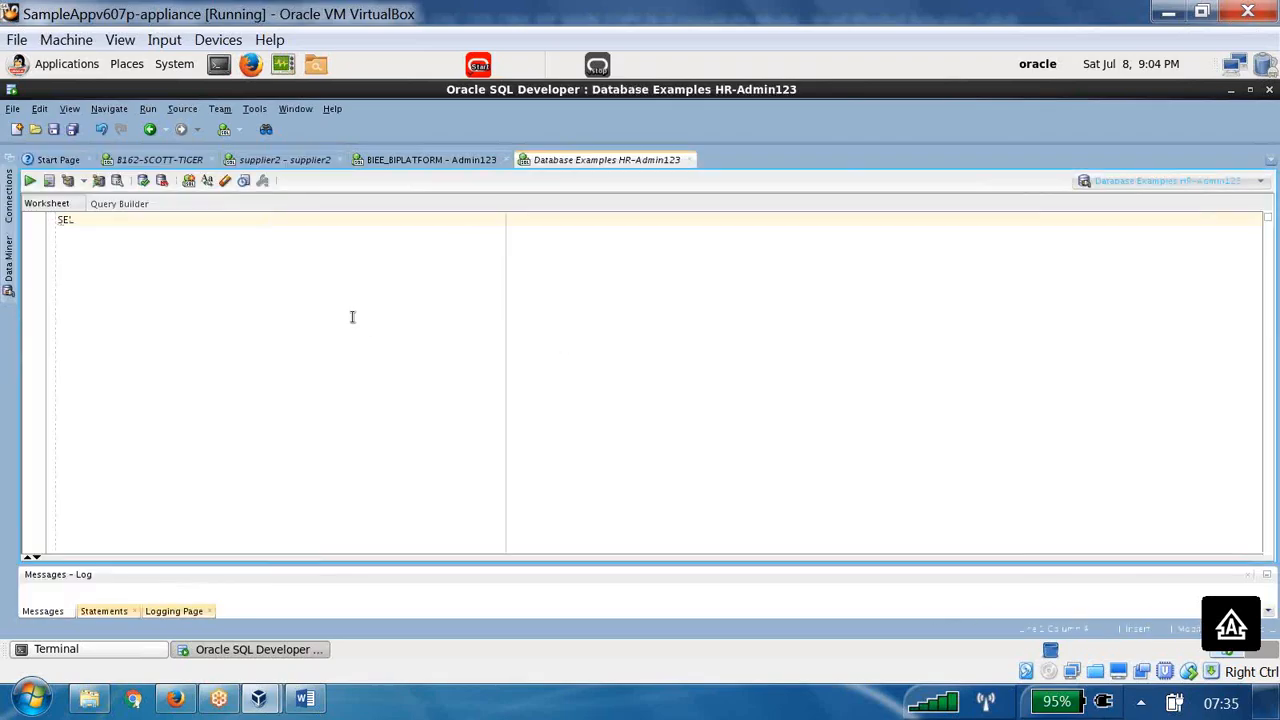
type("ECT * FROM TAB")
left_click(32, 181)
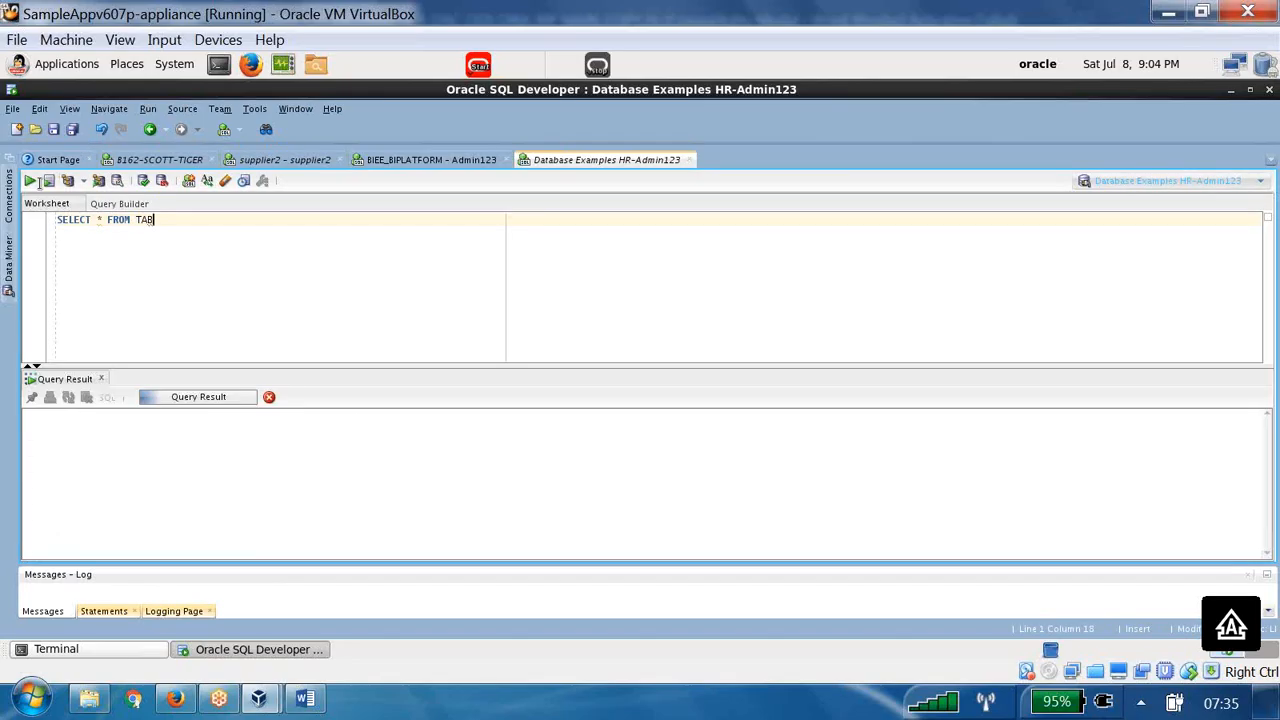
left_click(104, 450)
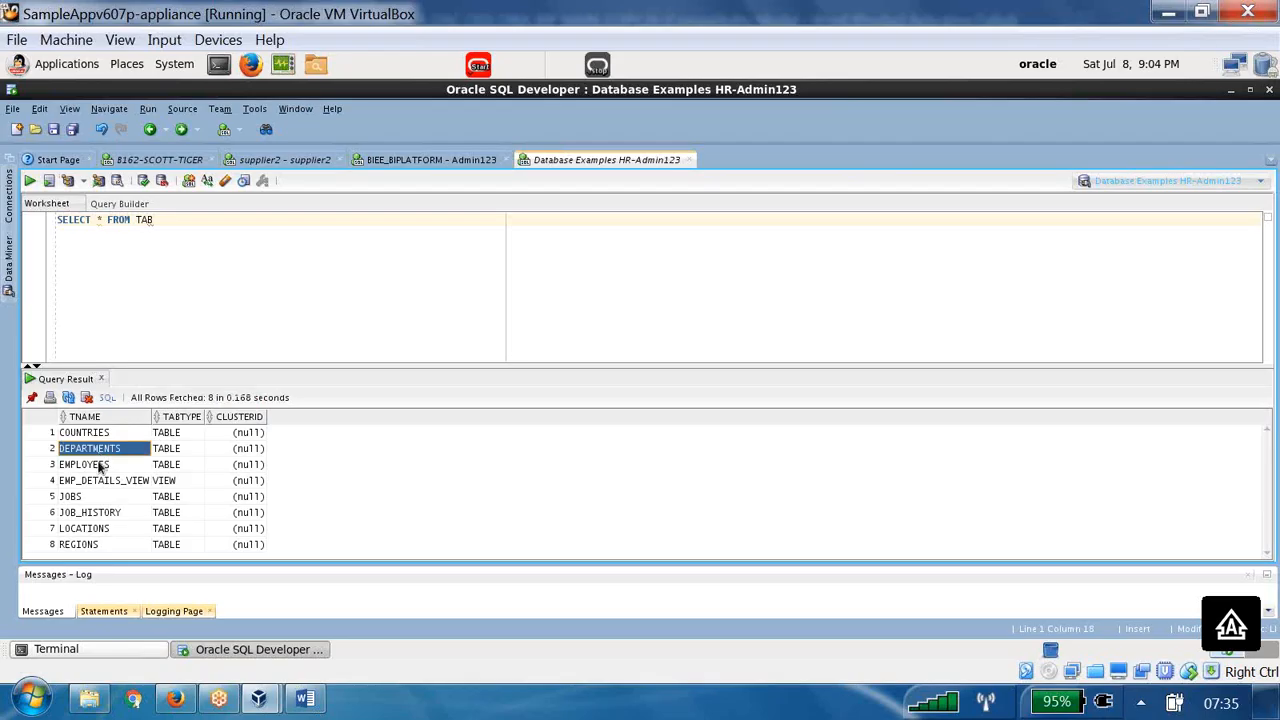
left_click(100, 466)
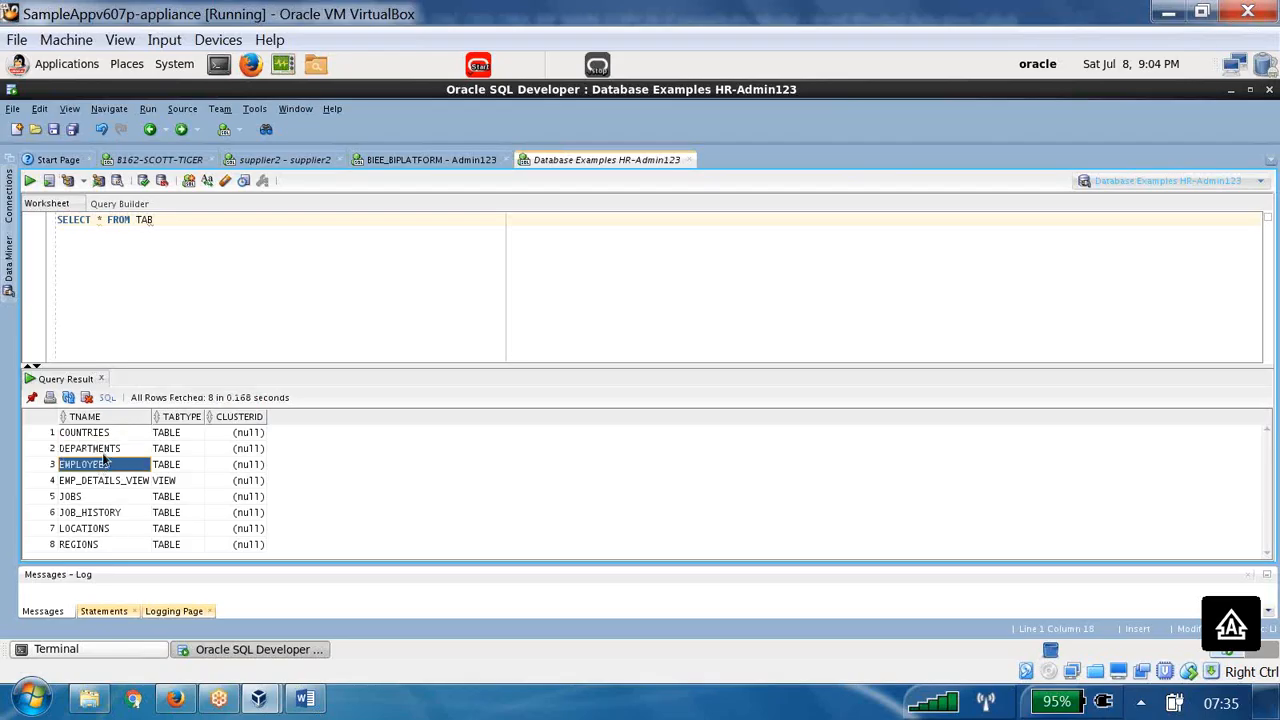
mouse_move(309, 700)
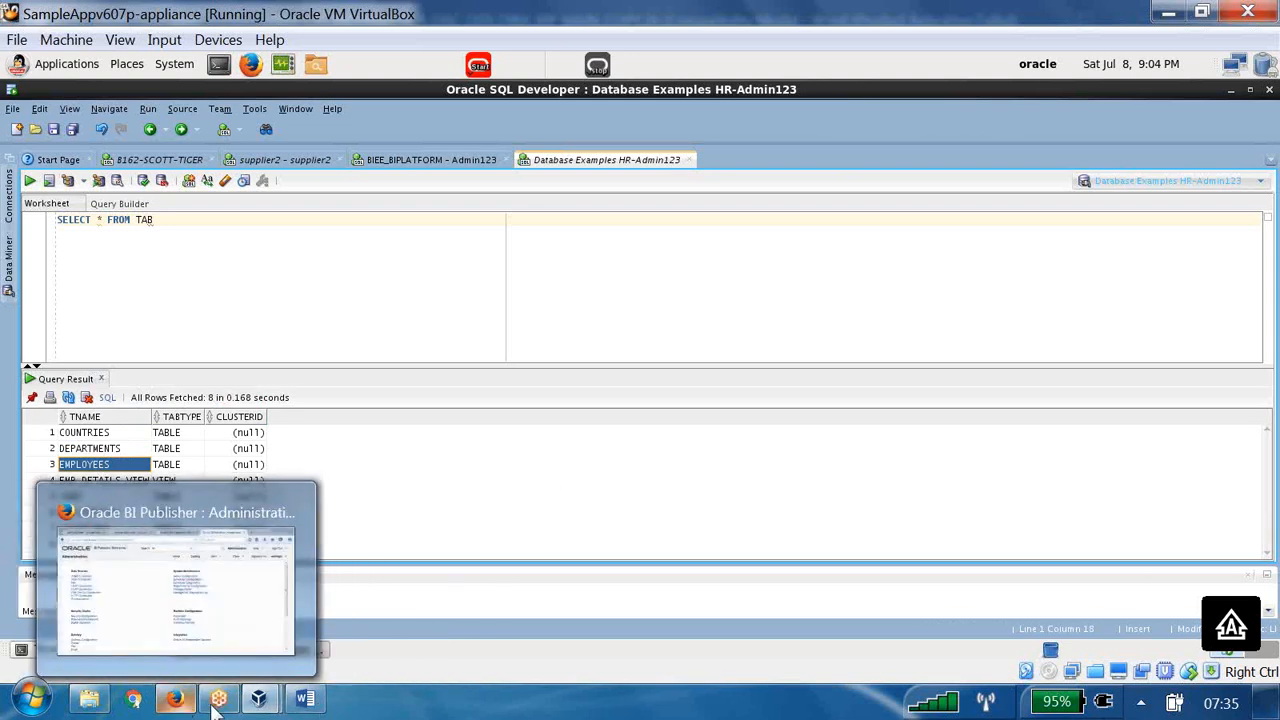
Step: Create a new data model in BI Publisher and add a SQL Query data set
left_click(175, 699)
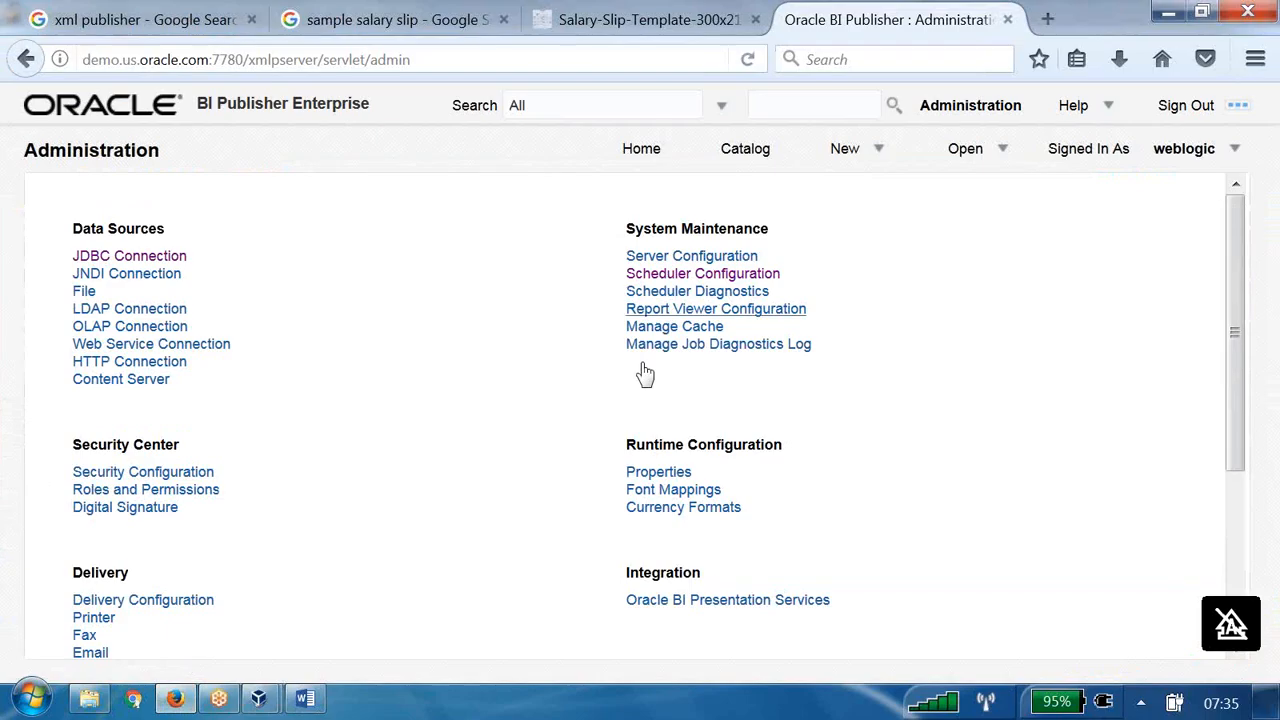
left_click(878, 152)
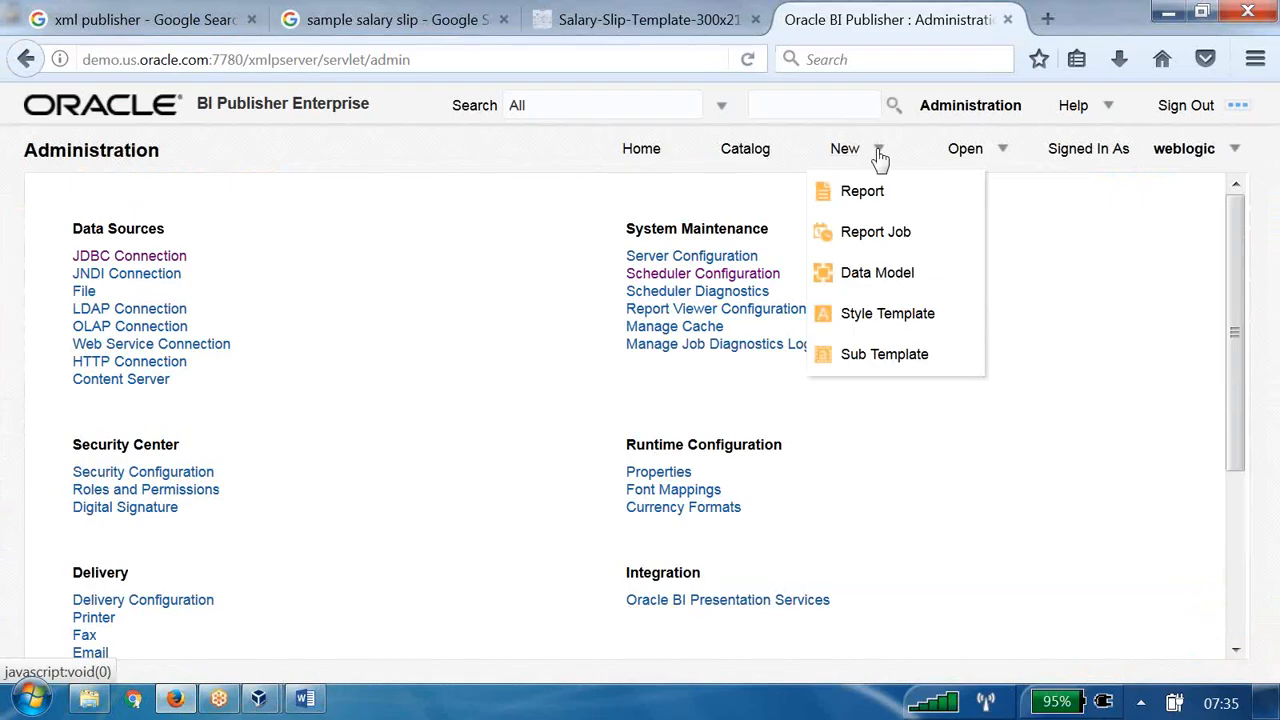
left_click(898, 283)
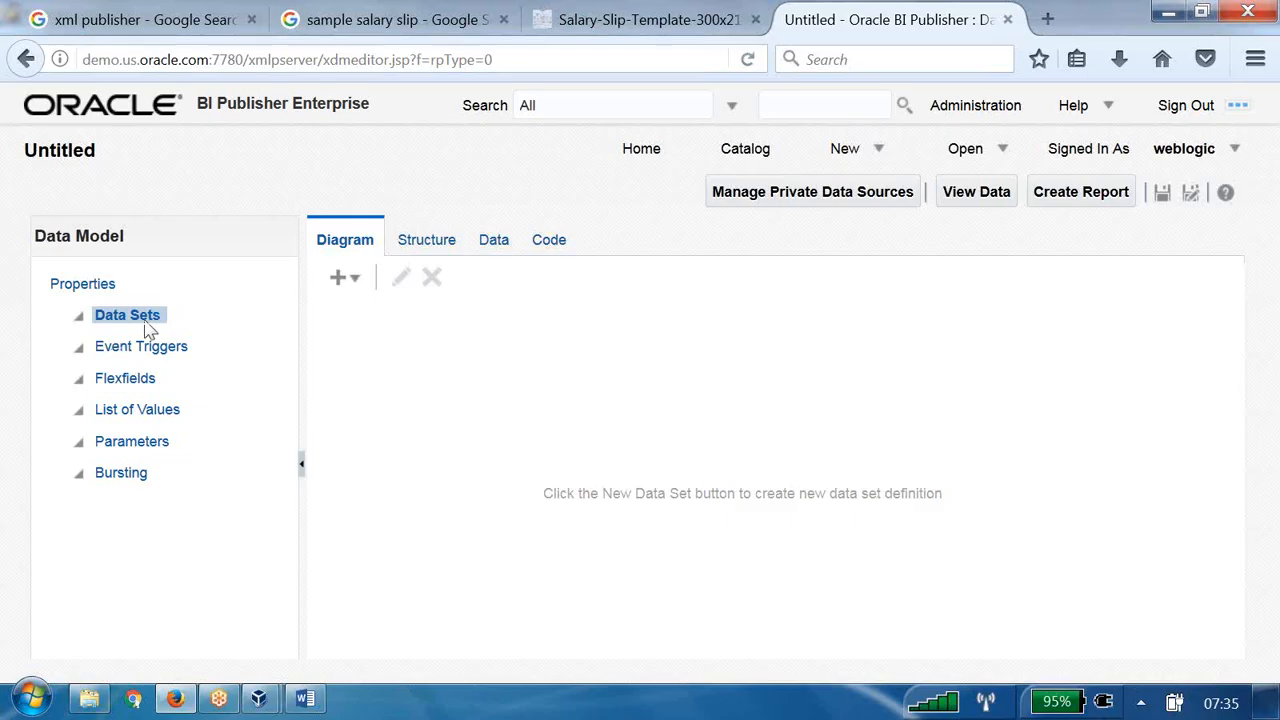
left_click(355, 283)
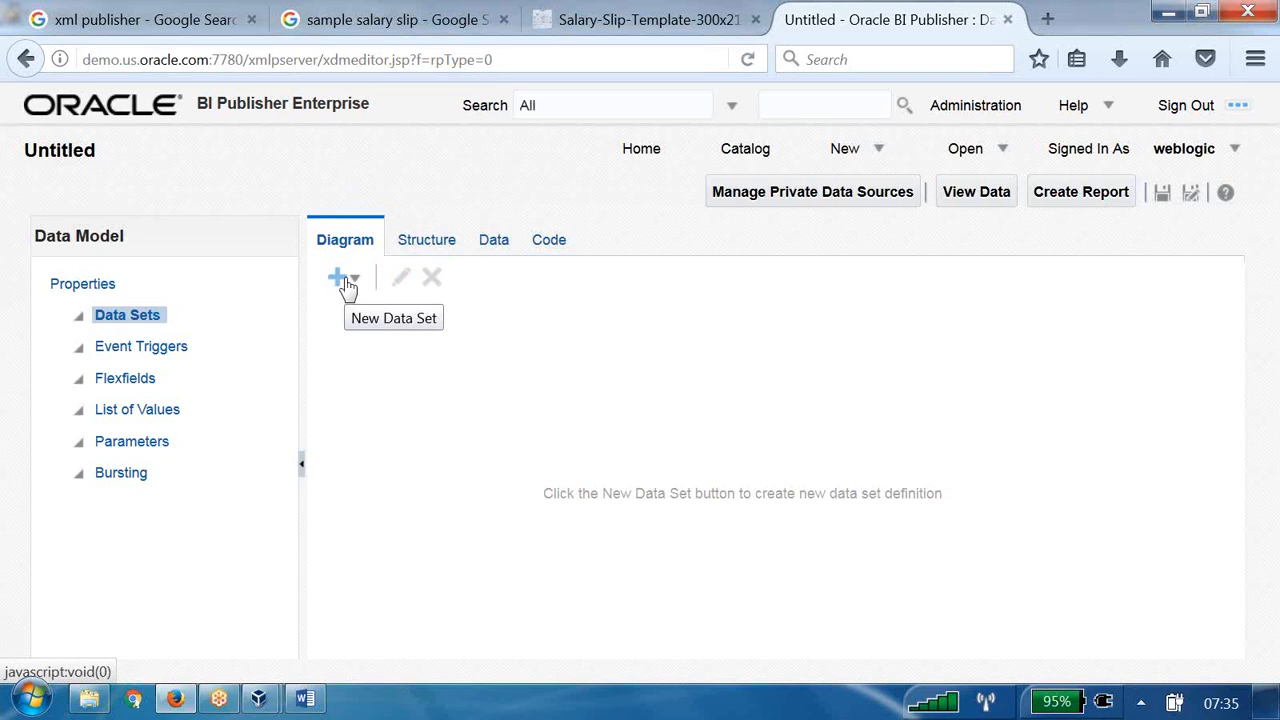
left_click(357, 283)
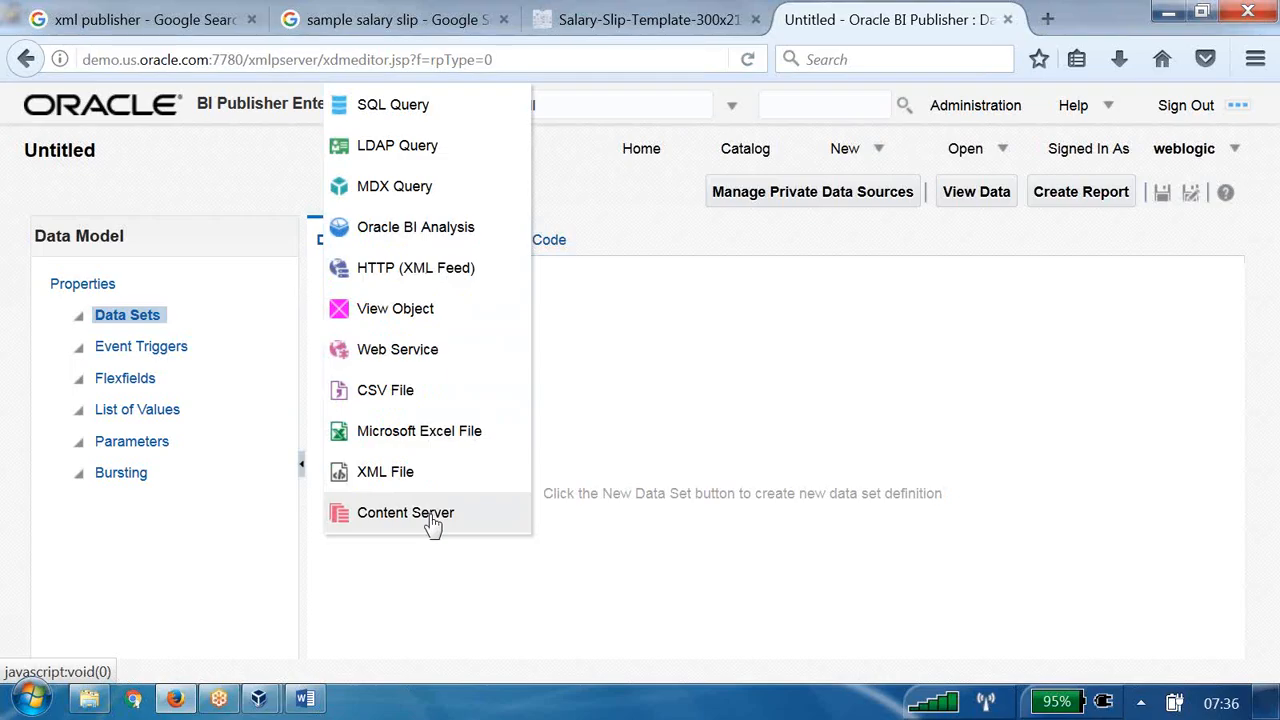
left_click(421, 118)
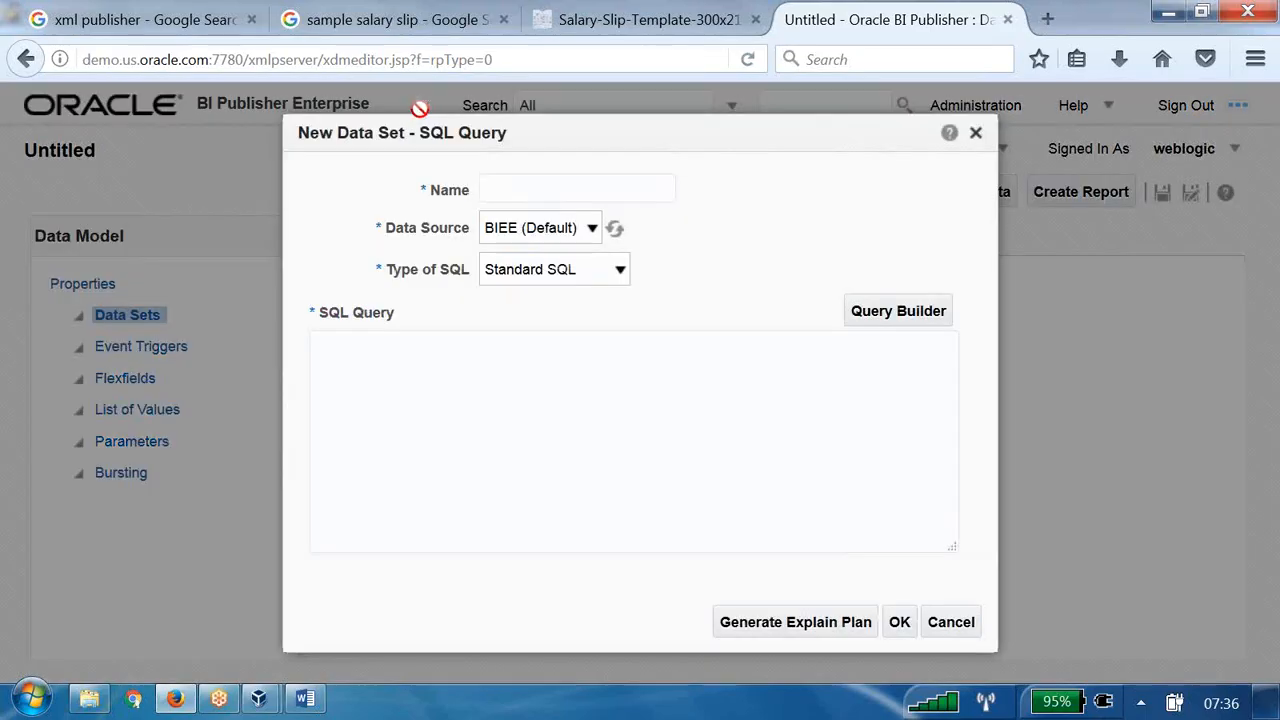
Step: Name the data set HR DATA SET, with supplier2 as data source and Standard SQL
left_click(525, 191)
type("HR DATA M")
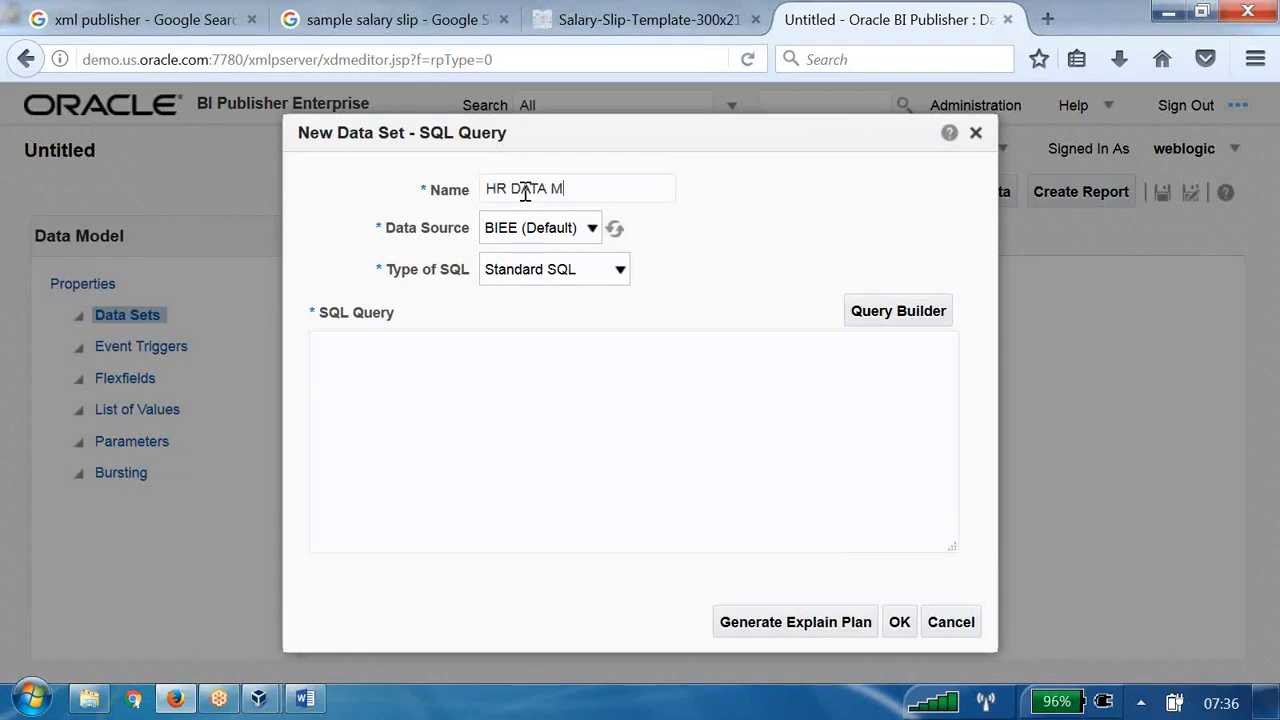
type("ODEL")
key("BackSpace")
key("BackSpace")
key("BackSpace")
key("BackSpace")
key("BackSpace")
type("SET")
left_click(591, 230)
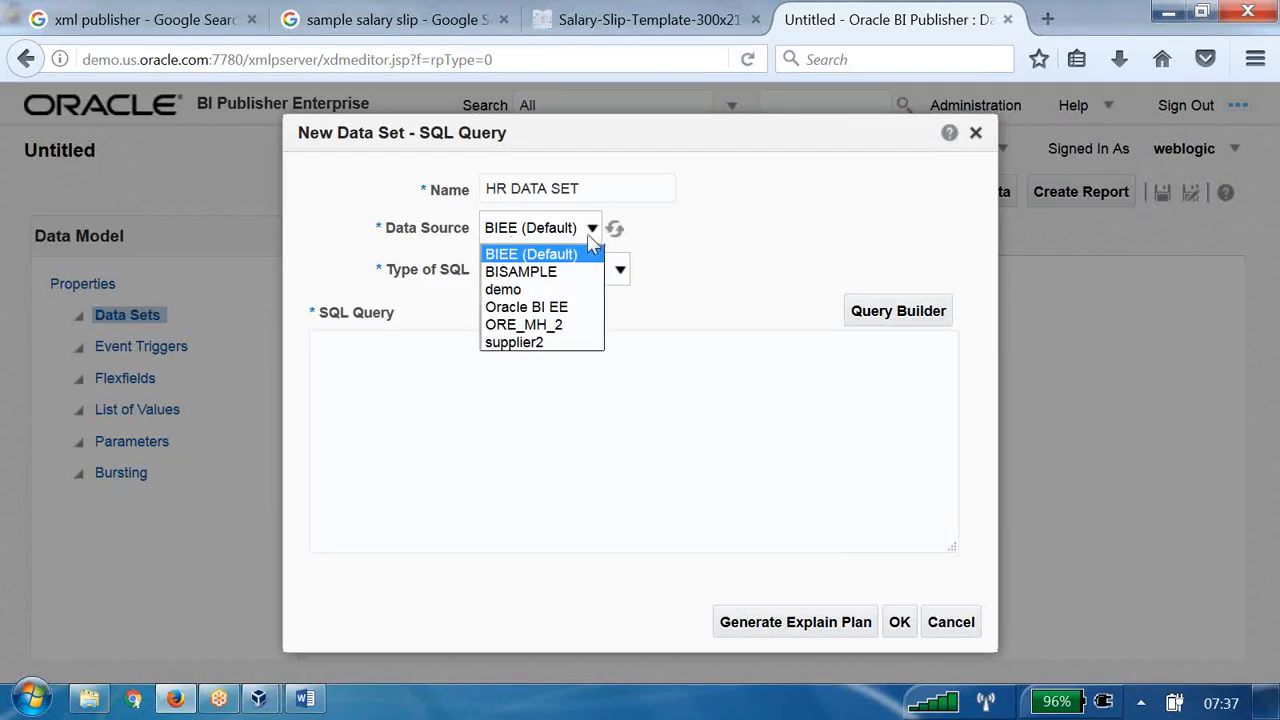
left_click(557, 343)
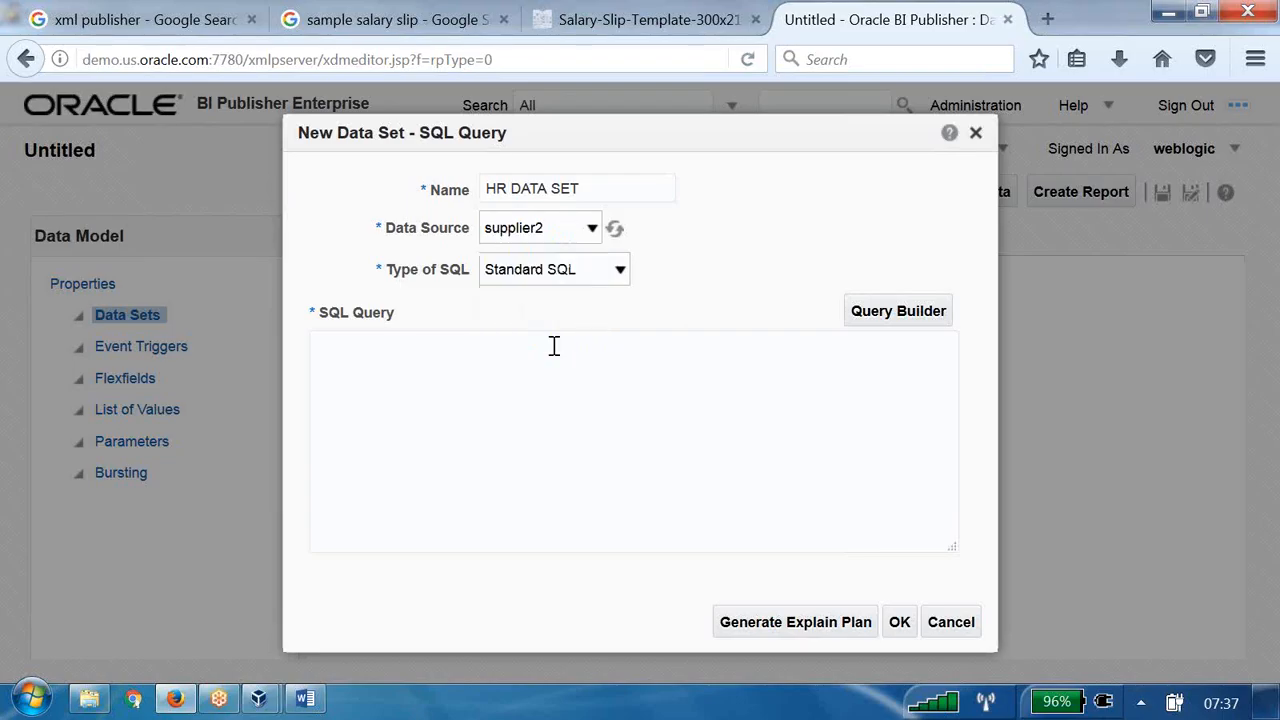
left_click(622, 275)
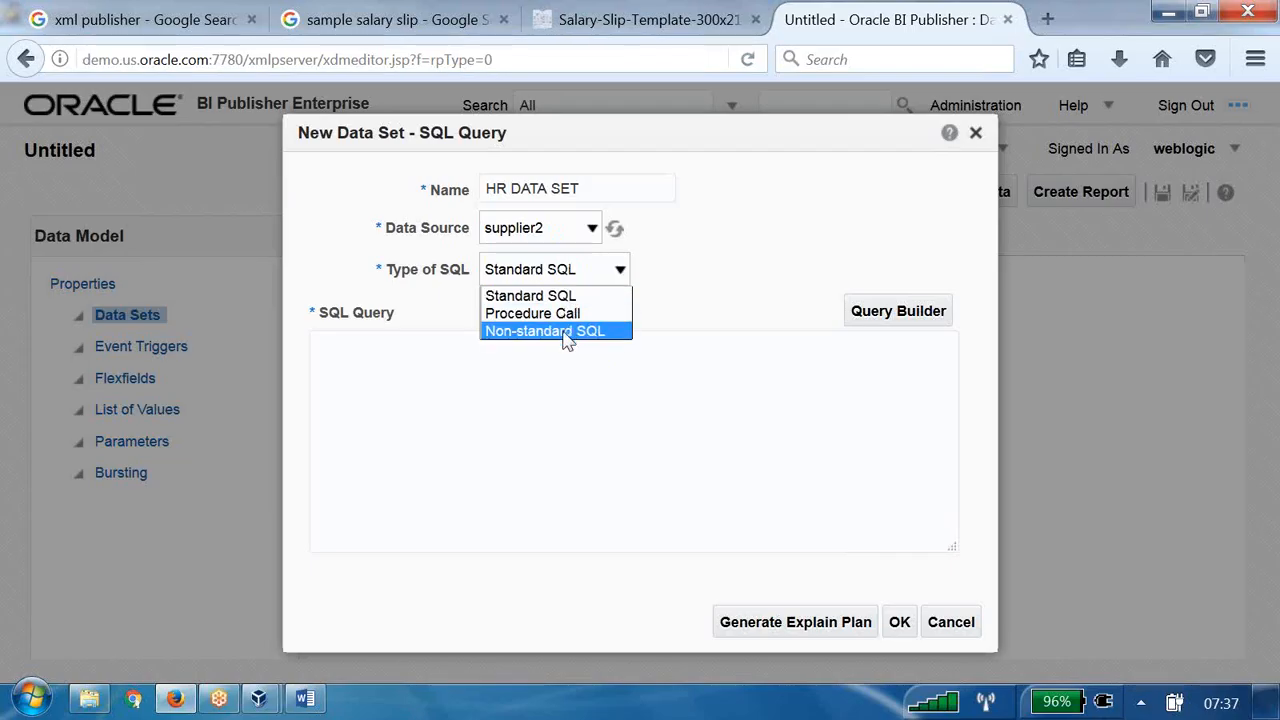
left_click(531, 384)
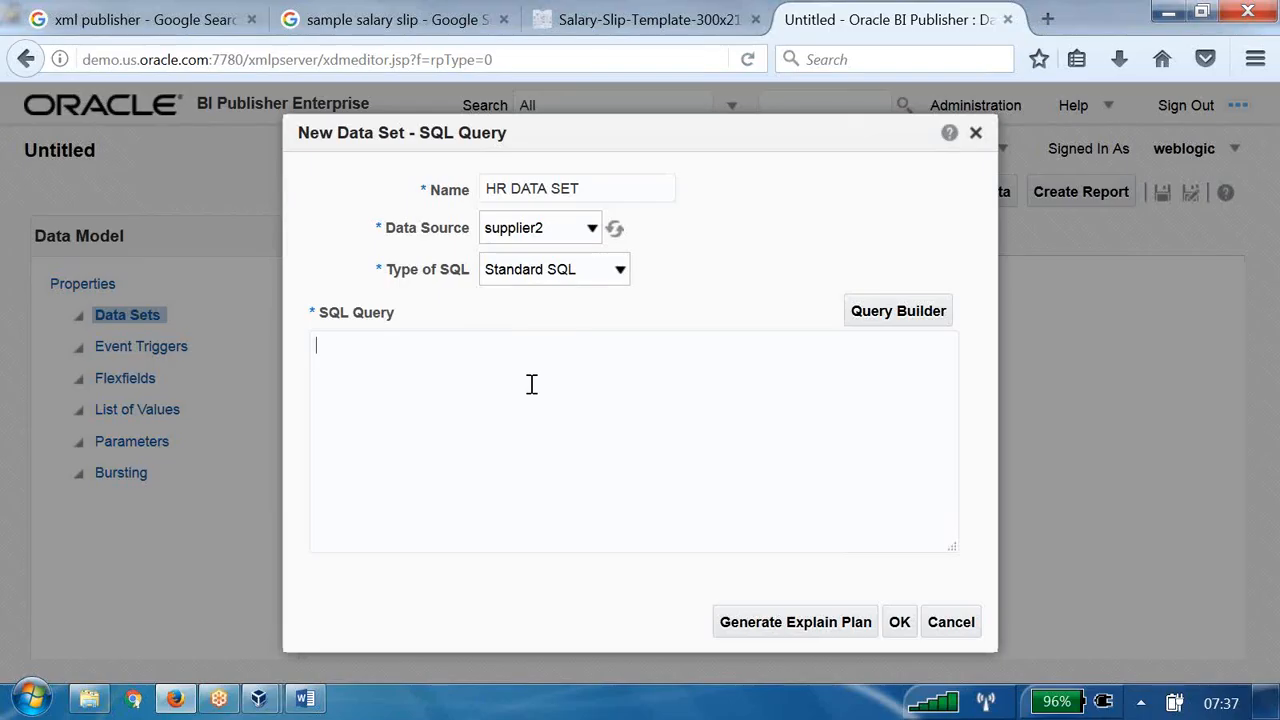
Step: Try the hr.employee query, then calendar2, dismissing the ORA-00942 error each time
type("select ")
type("* from emp")
type("loyee")
type("hr.")
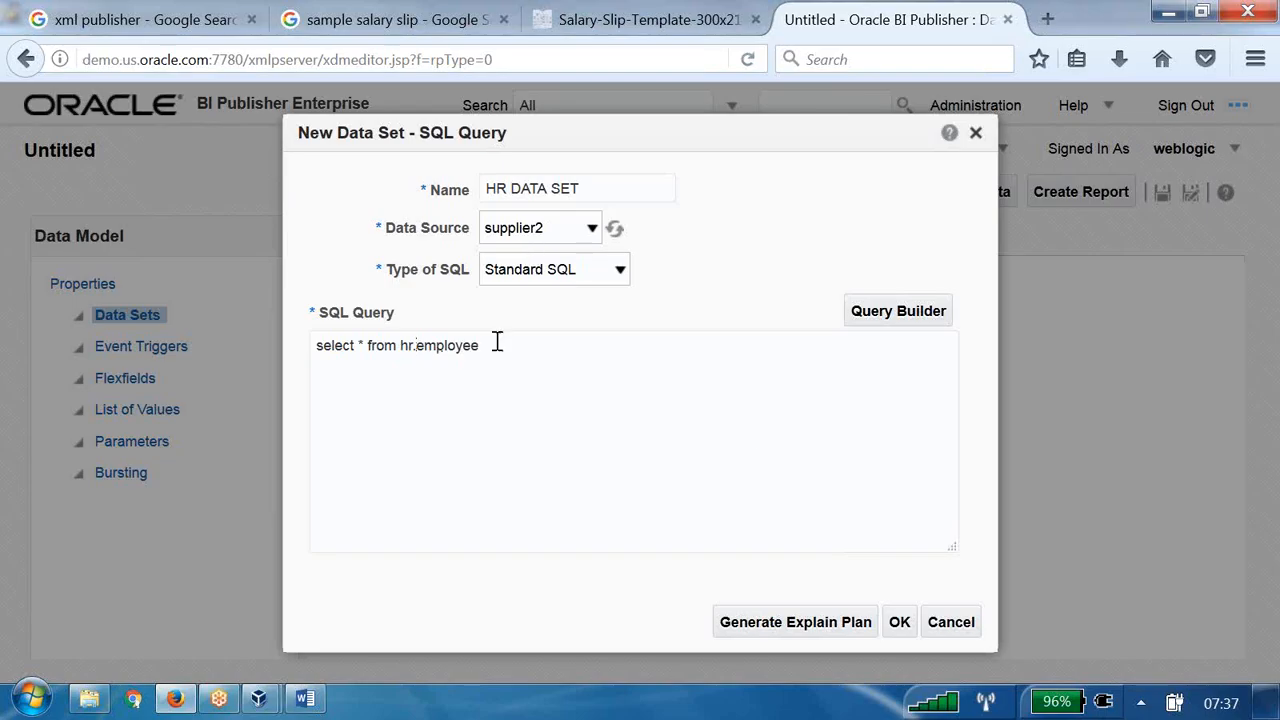
left_click(899, 626)
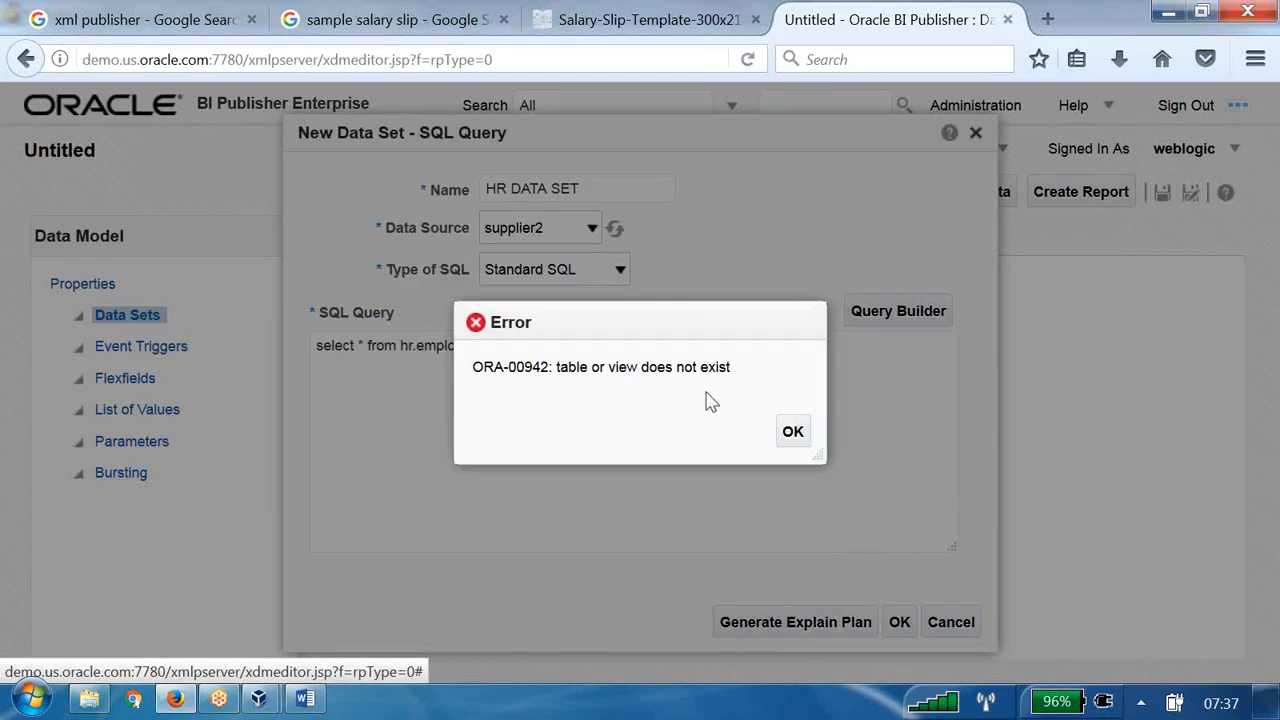
left_click(792, 434)
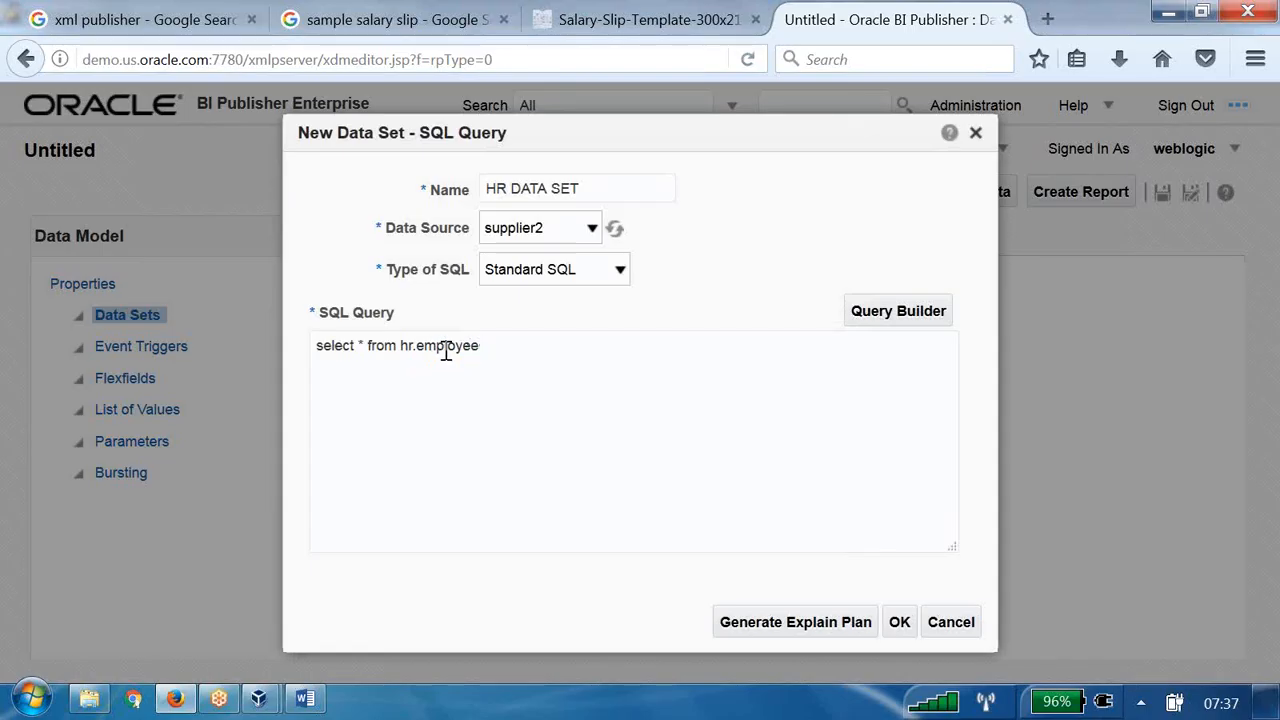
left_click_drag(399, 345, 537, 343)
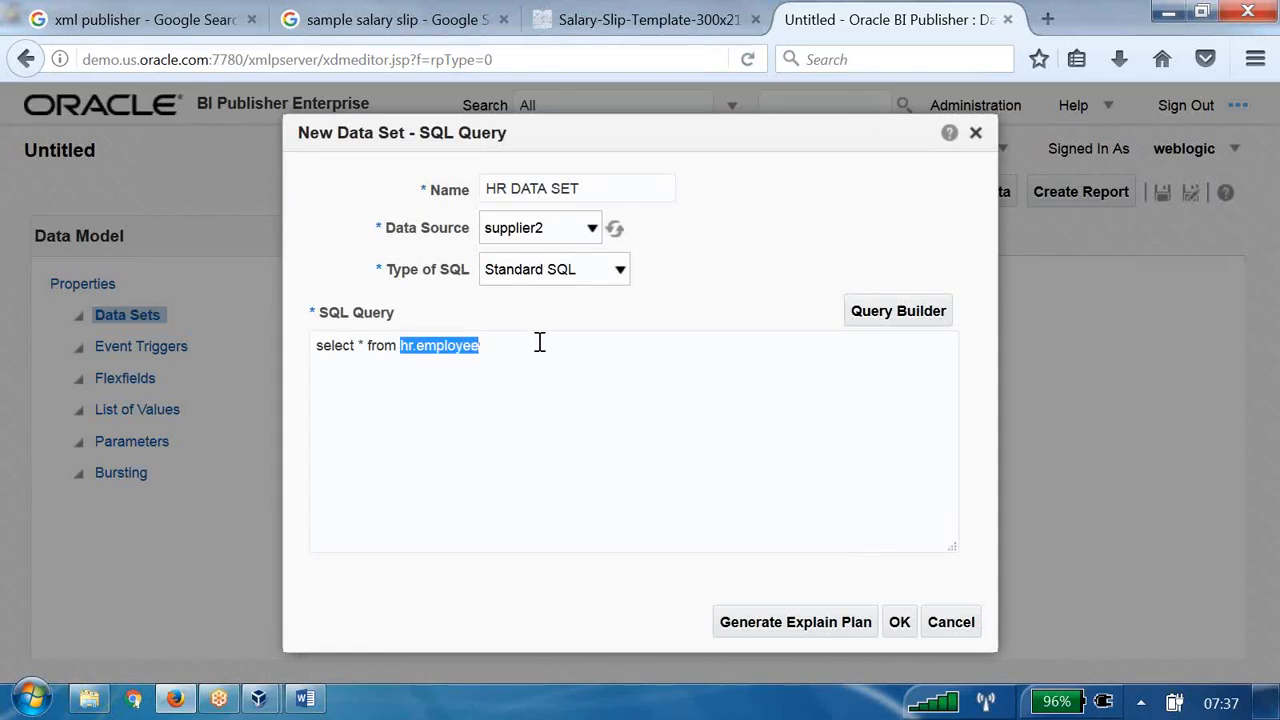
type("calendar2")
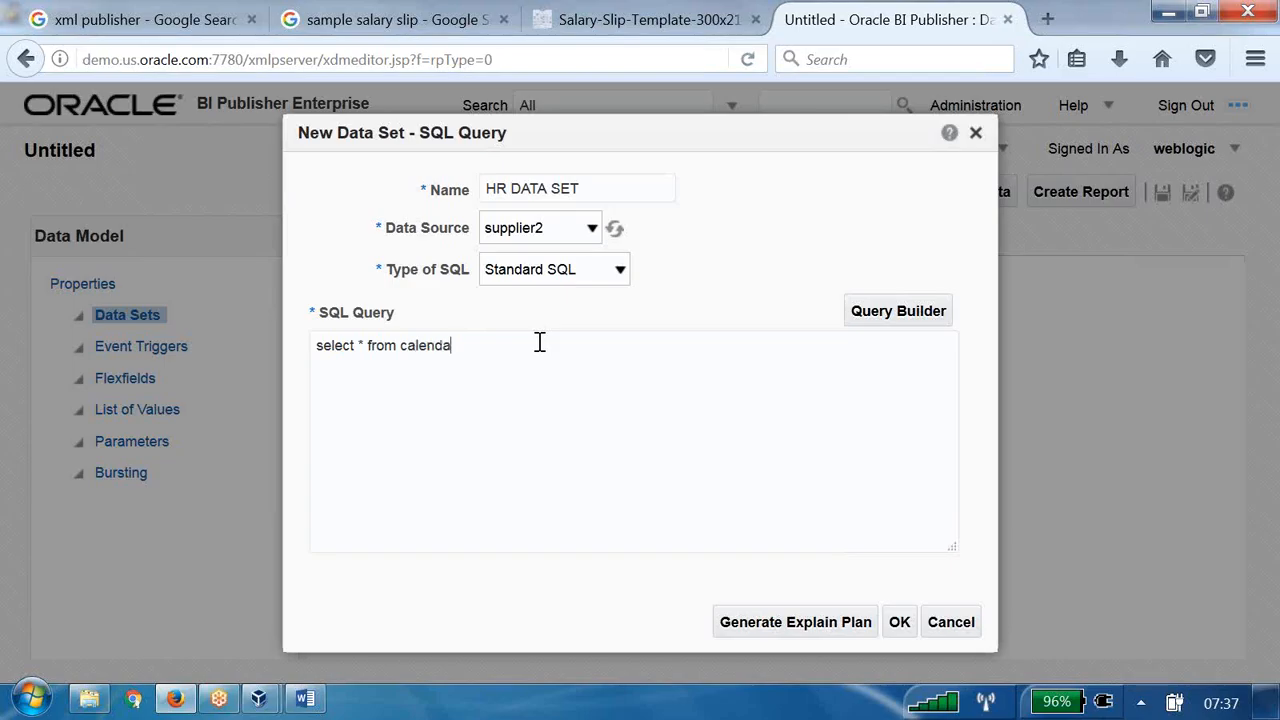
left_click(902, 622)
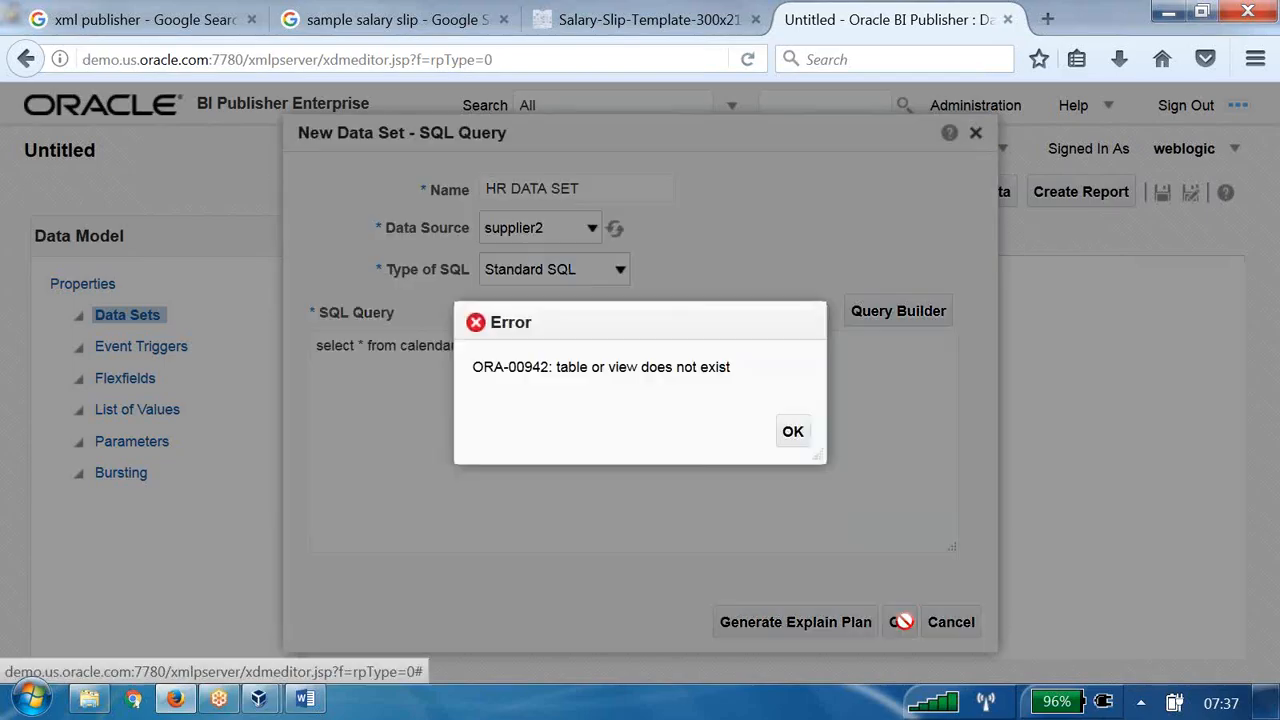
left_click(793, 432)
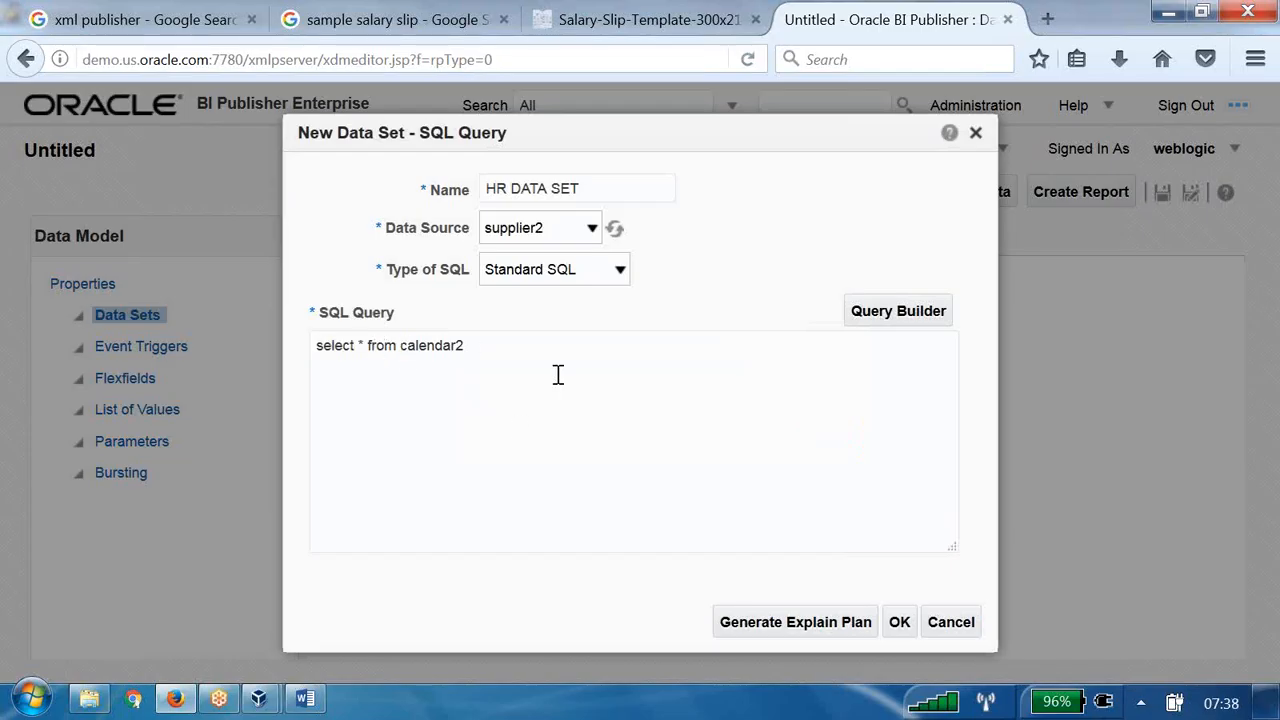
Step: Clear the query, open Query Builder on supplier2 and browse the Schema list
key("ctrl+a")
key("Delete")
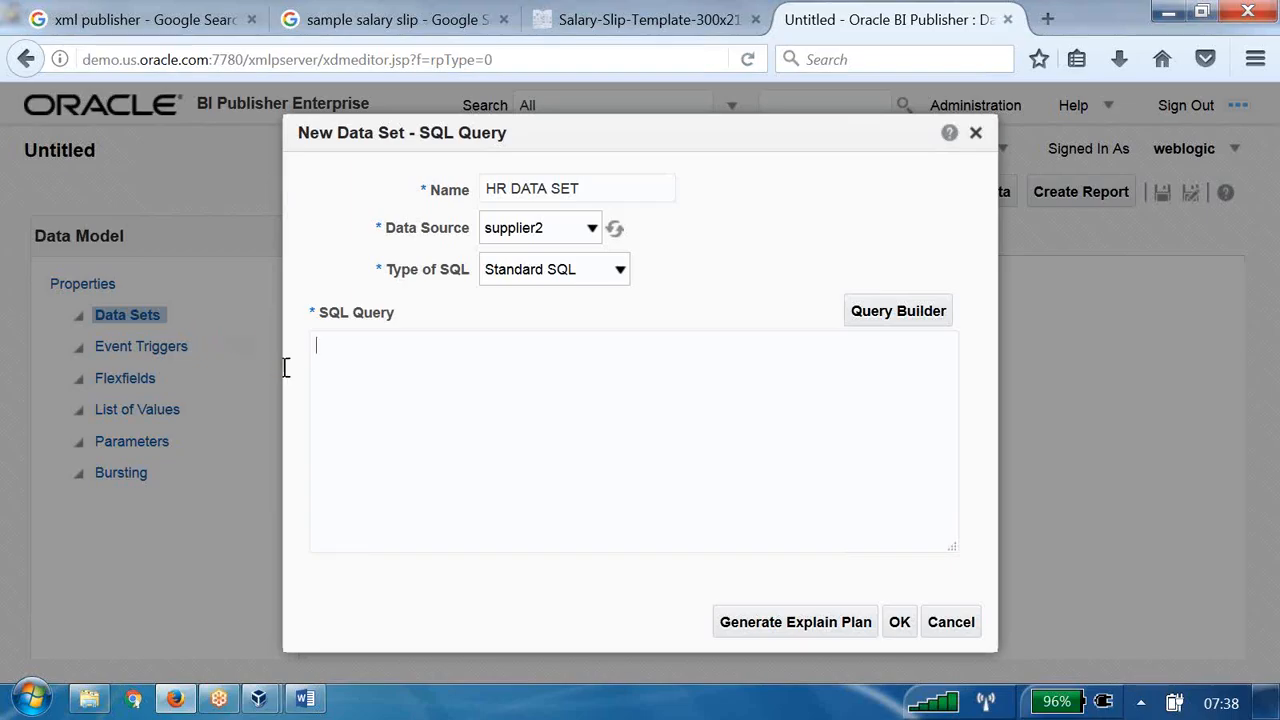
left_click(890, 312)
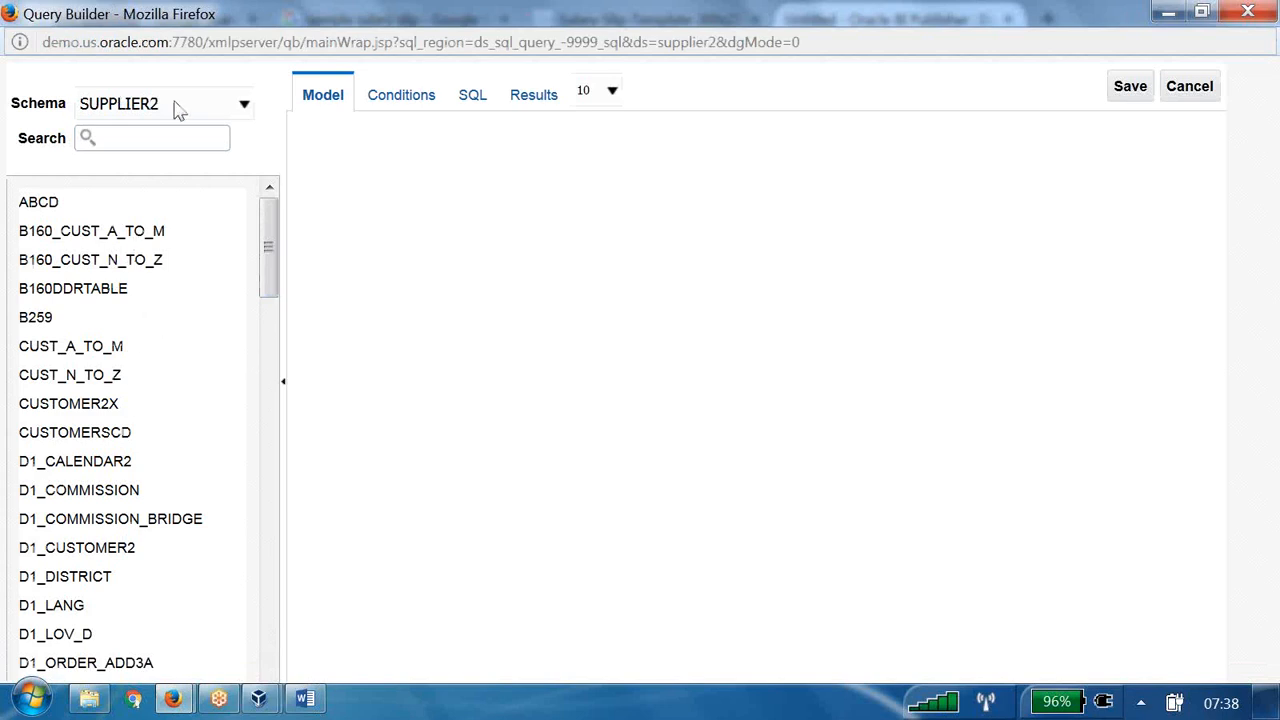
left_click(241, 112)
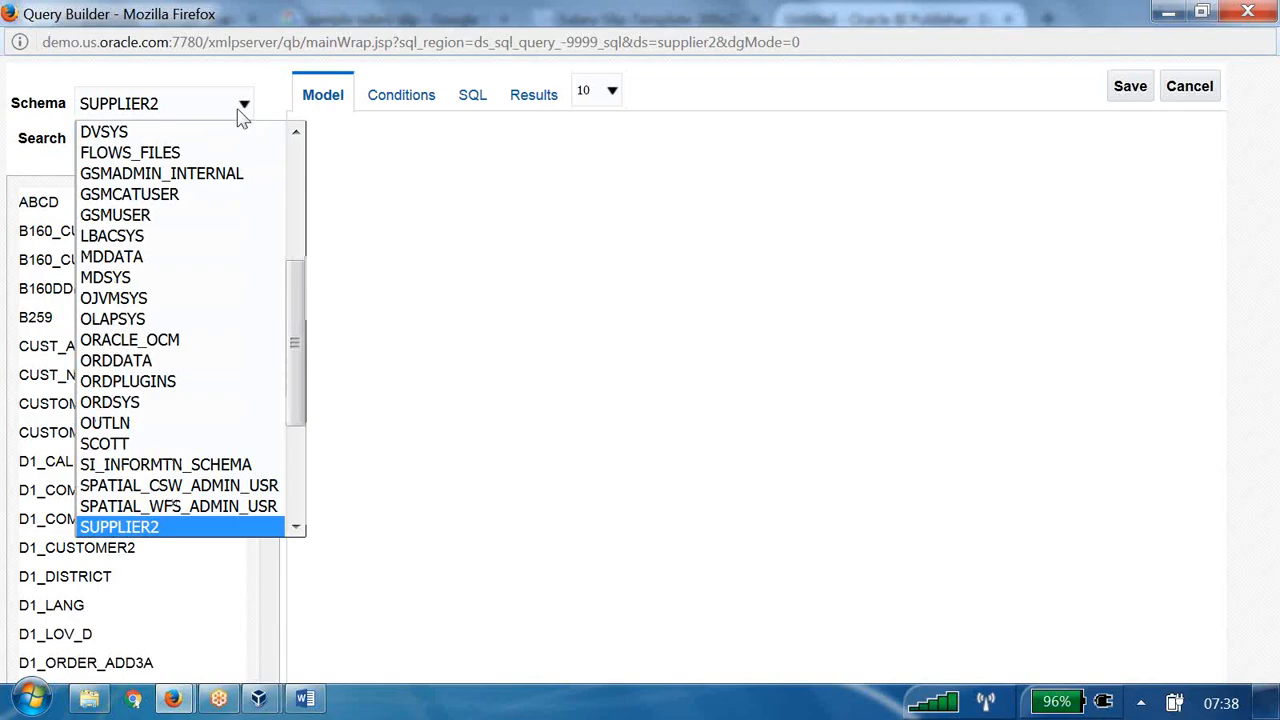
scroll(222, 232, "up", 4)
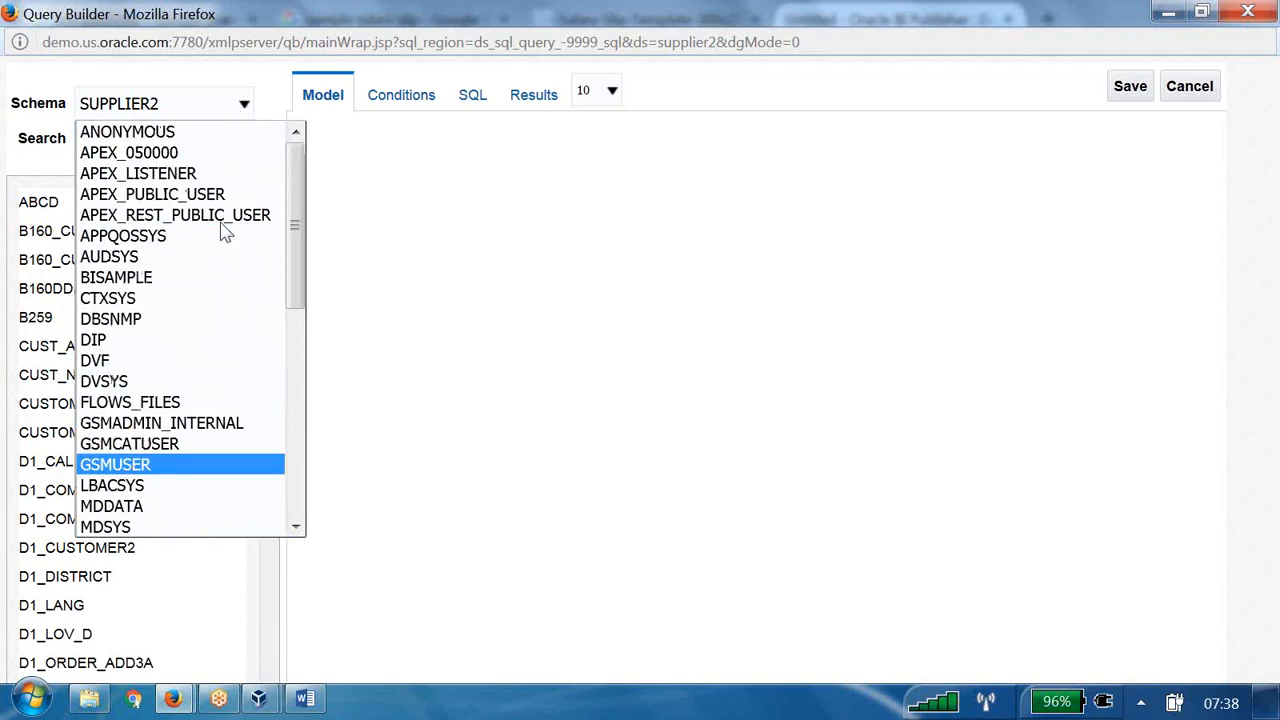
scroll(225, 232, "down", 8)
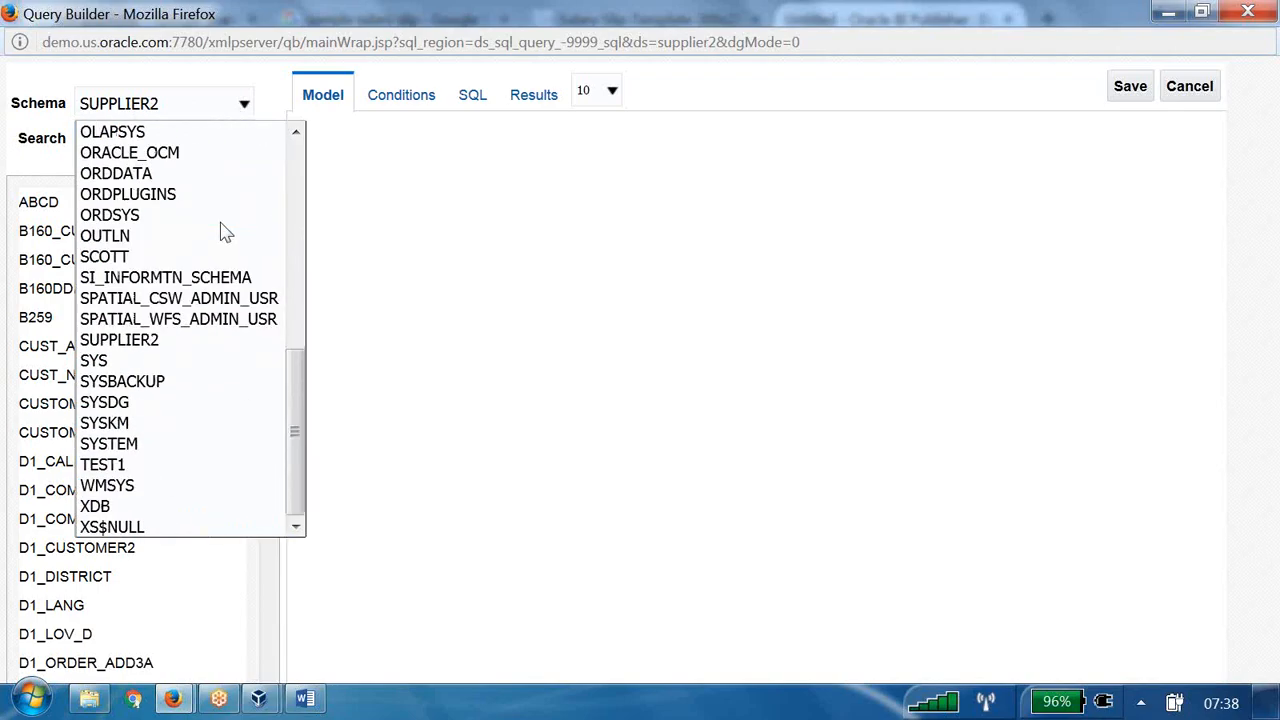
scroll(225, 232, "up", 6)
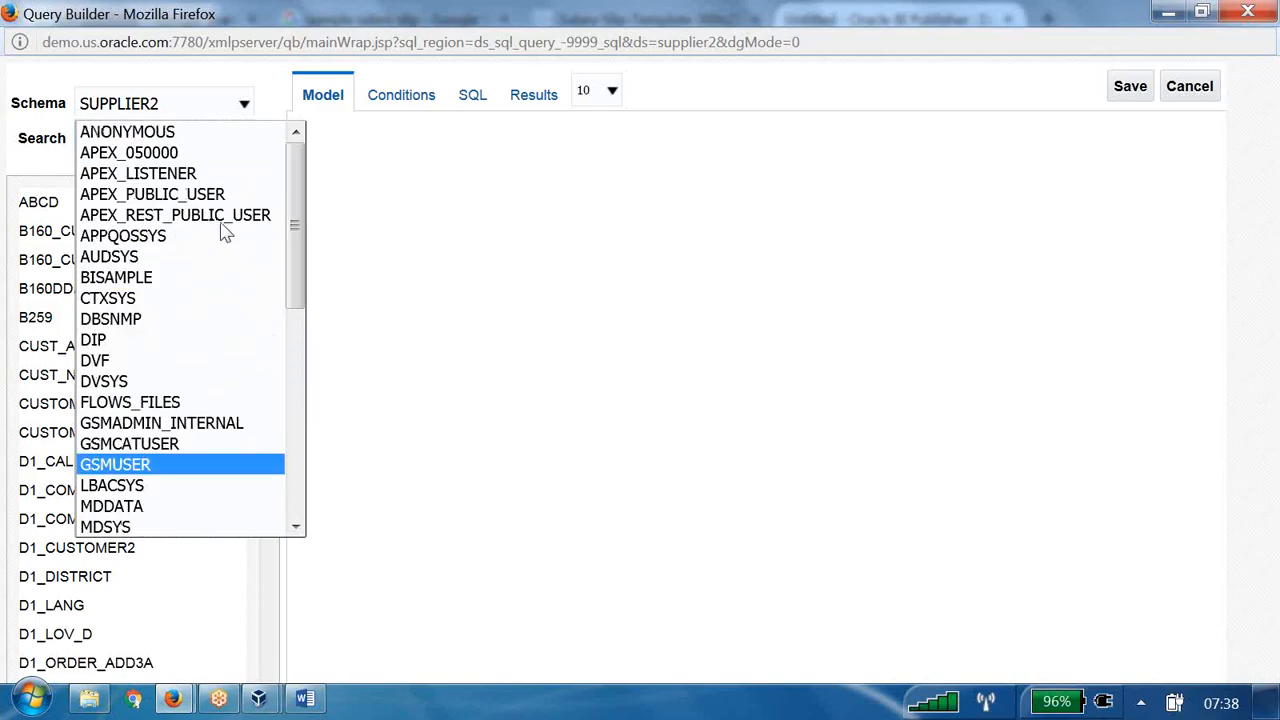
scroll(225, 232, "down", 7)
scroll(225, 232, "up", 7)
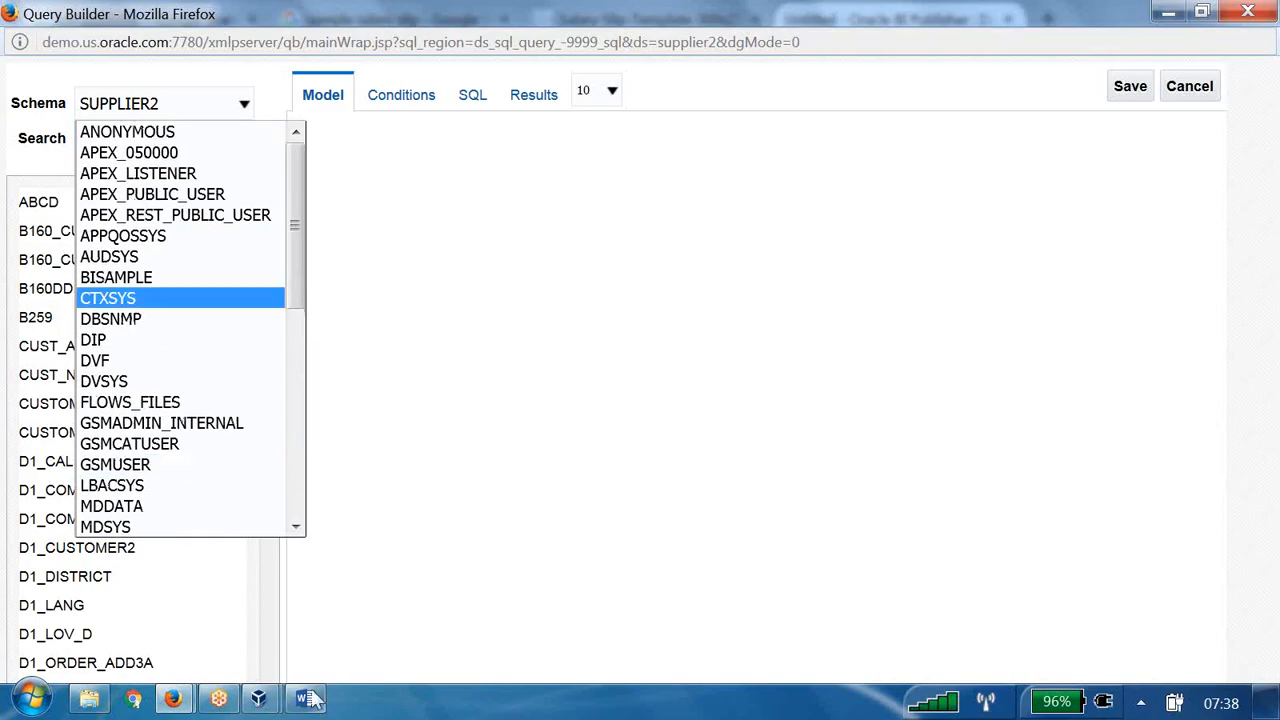
Step: In SQL Developer, view the HR connection's properties and select service name pdborcl
left_click(268, 700)
left_click(362, 600)
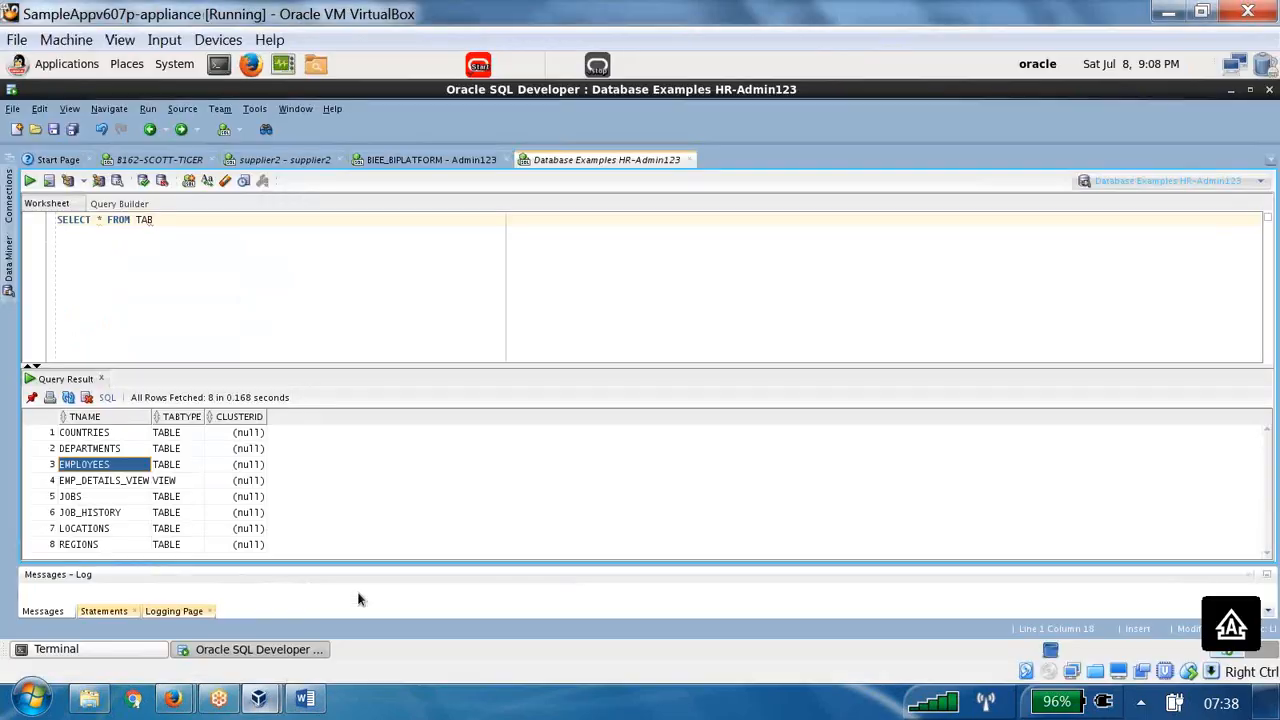
left_click(9, 220)
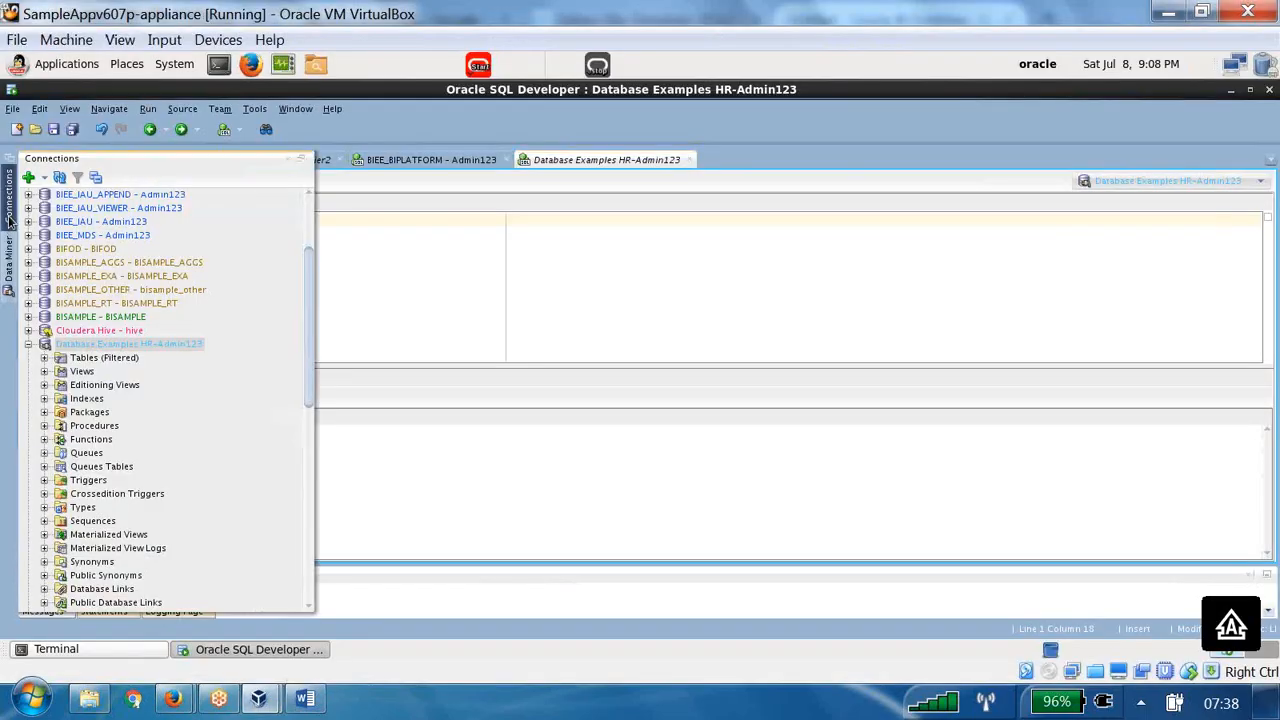
right_click(125, 347)
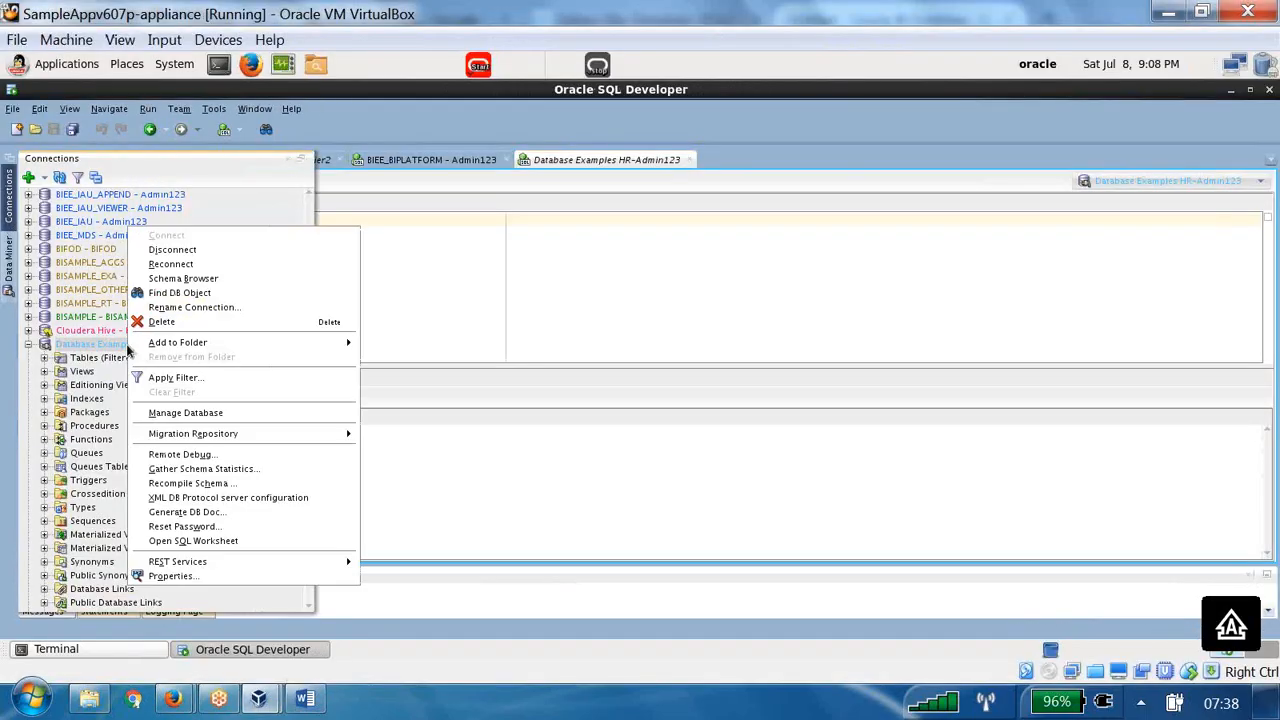
left_click(172, 576)
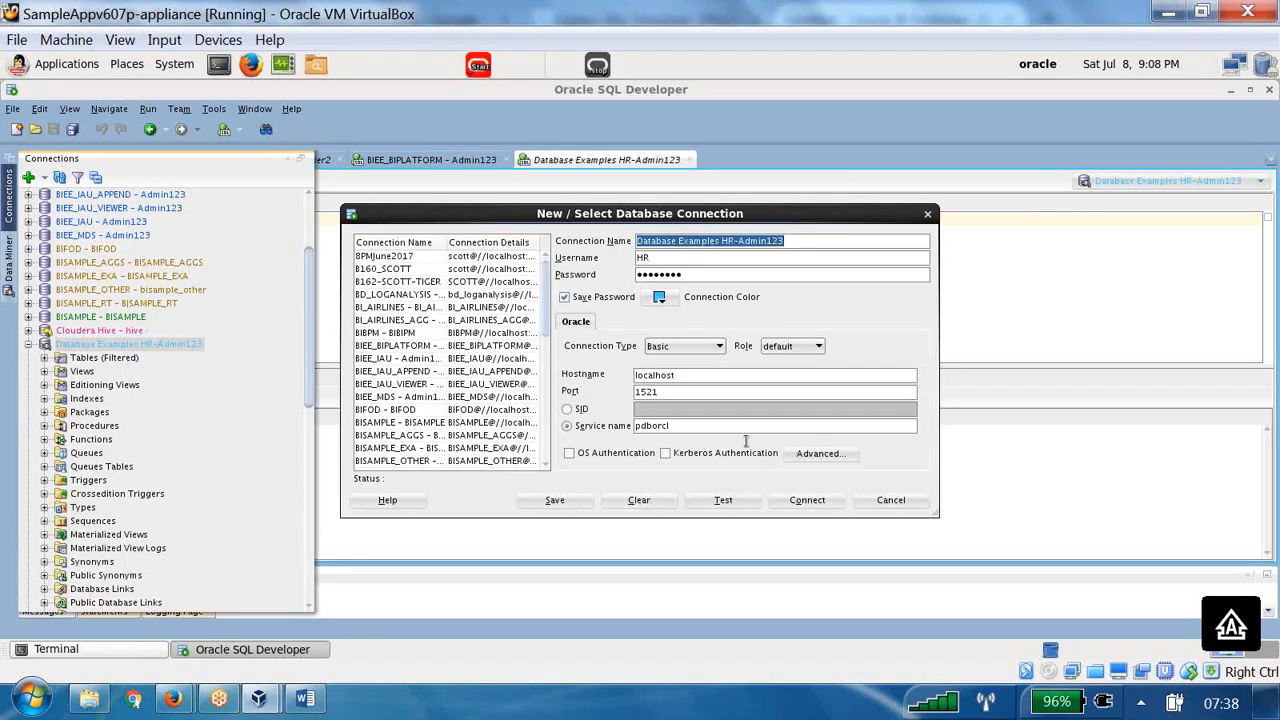
double_click(690, 430)
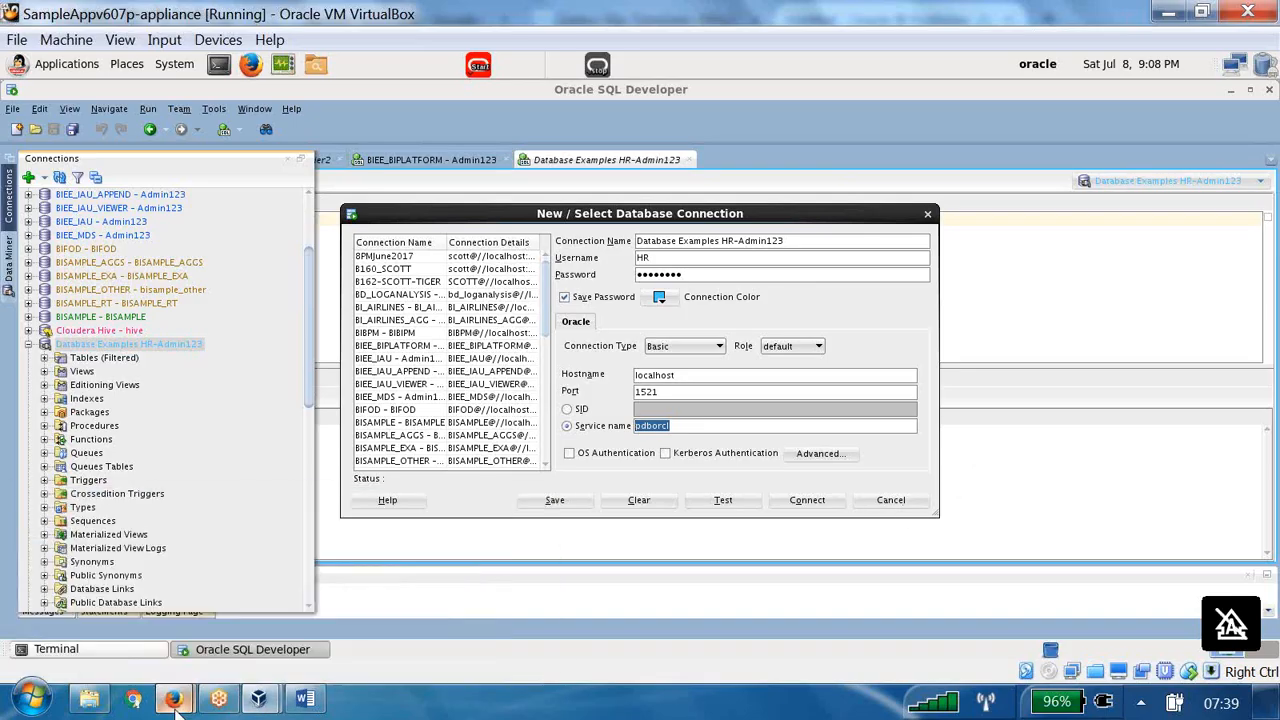
Step: Cancel the unfinished data set, leave the page, and list the JDBC data sources
mouse_move(173, 699)
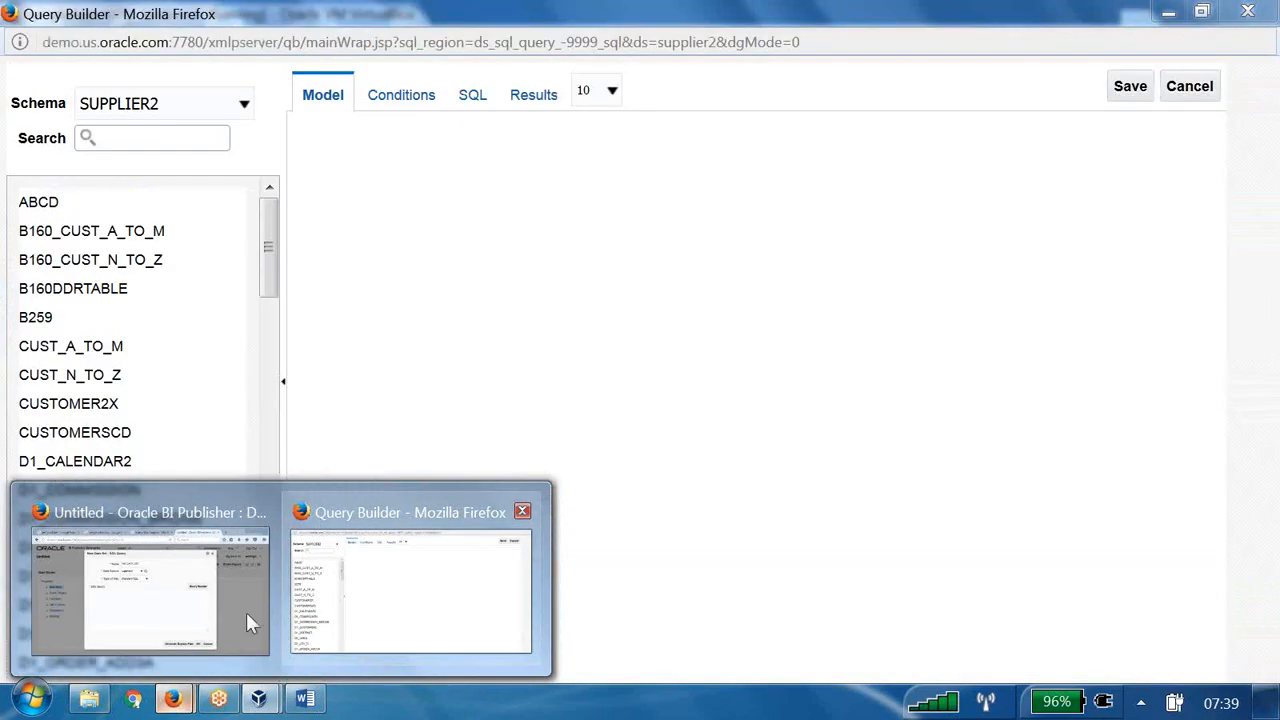
left_click(246, 612)
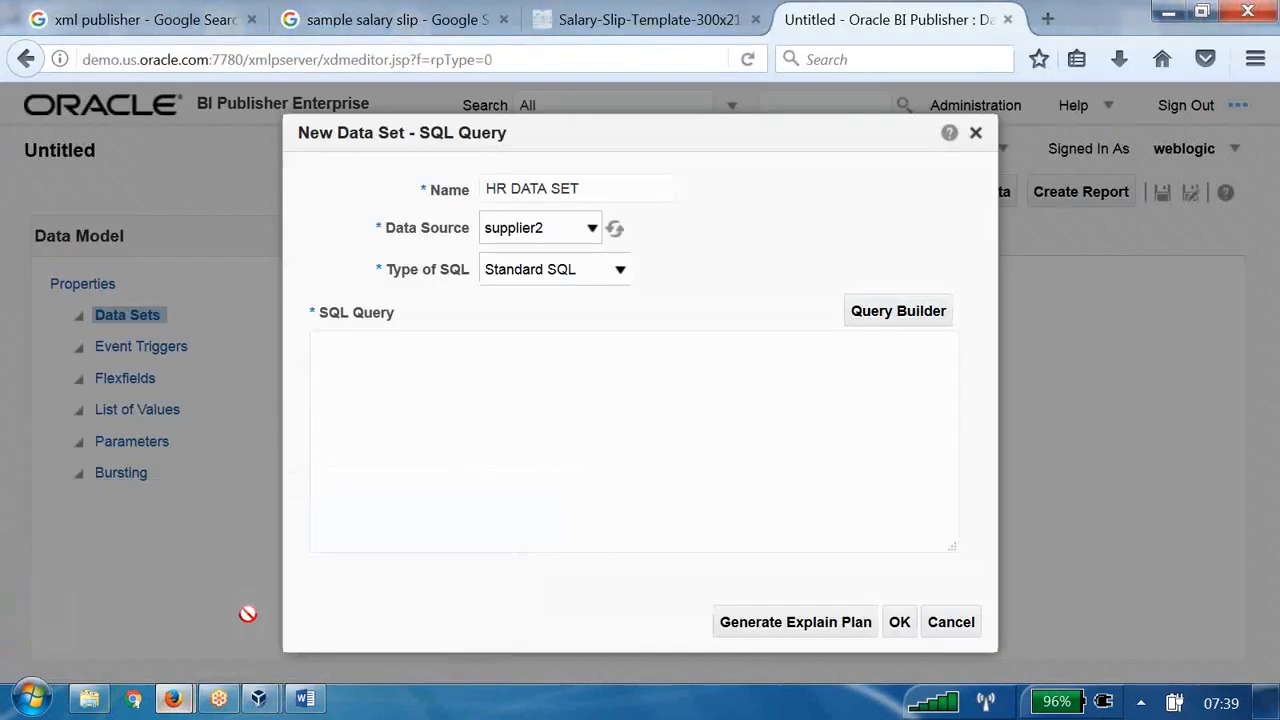
left_click(945, 617)
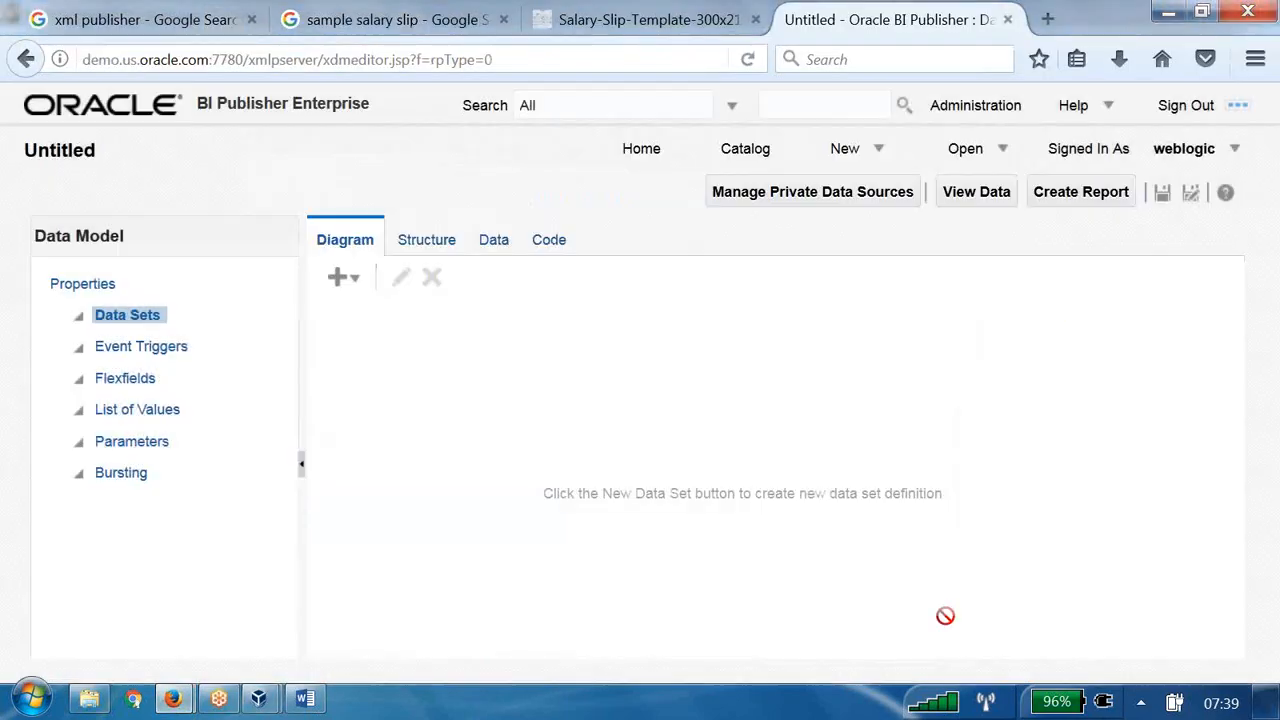
left_click(987, 113)
left_click(806, 368)
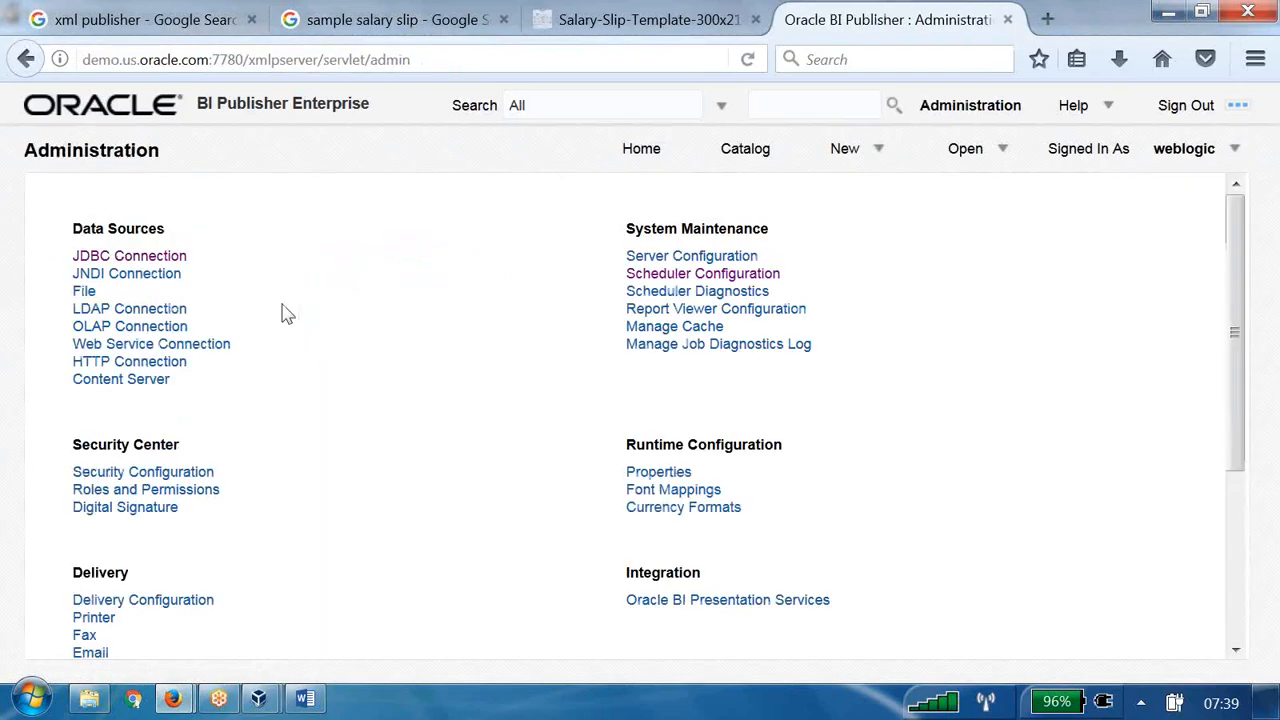
left_click(143, 258)
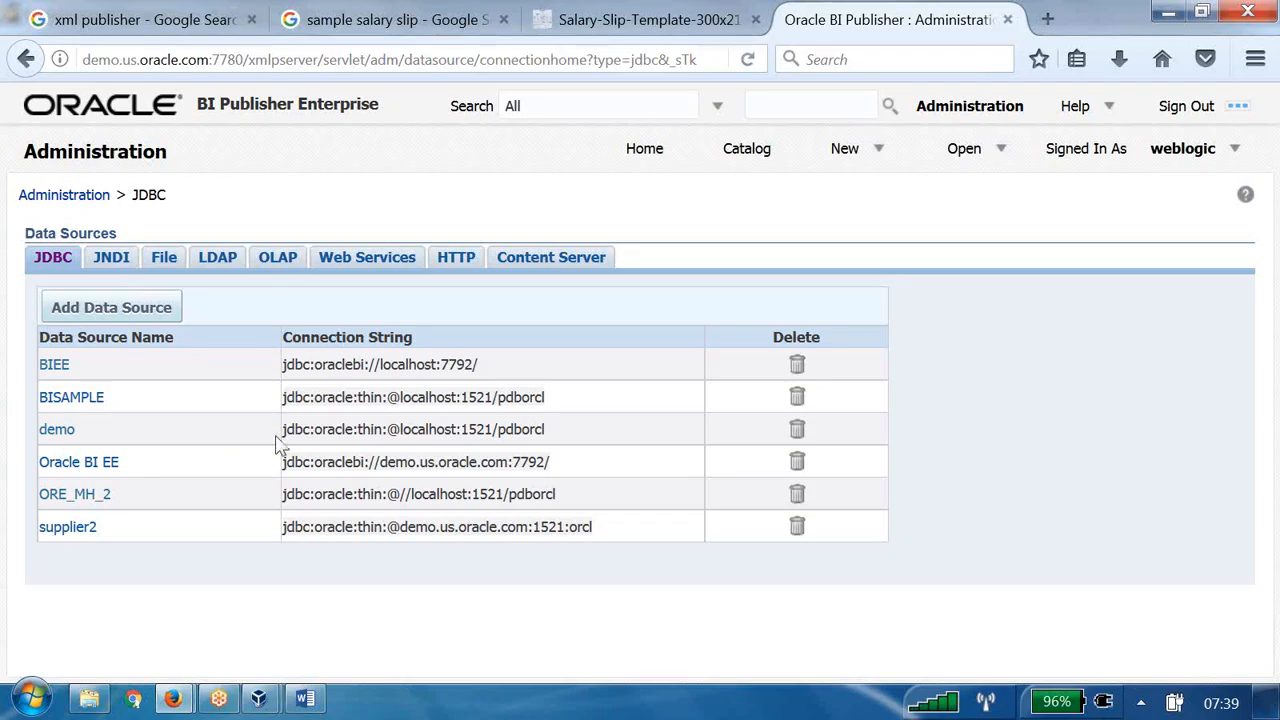
Step: Check the demo data source's connection string ending in pdborcl, then return to Administration
left_click(58, 430)
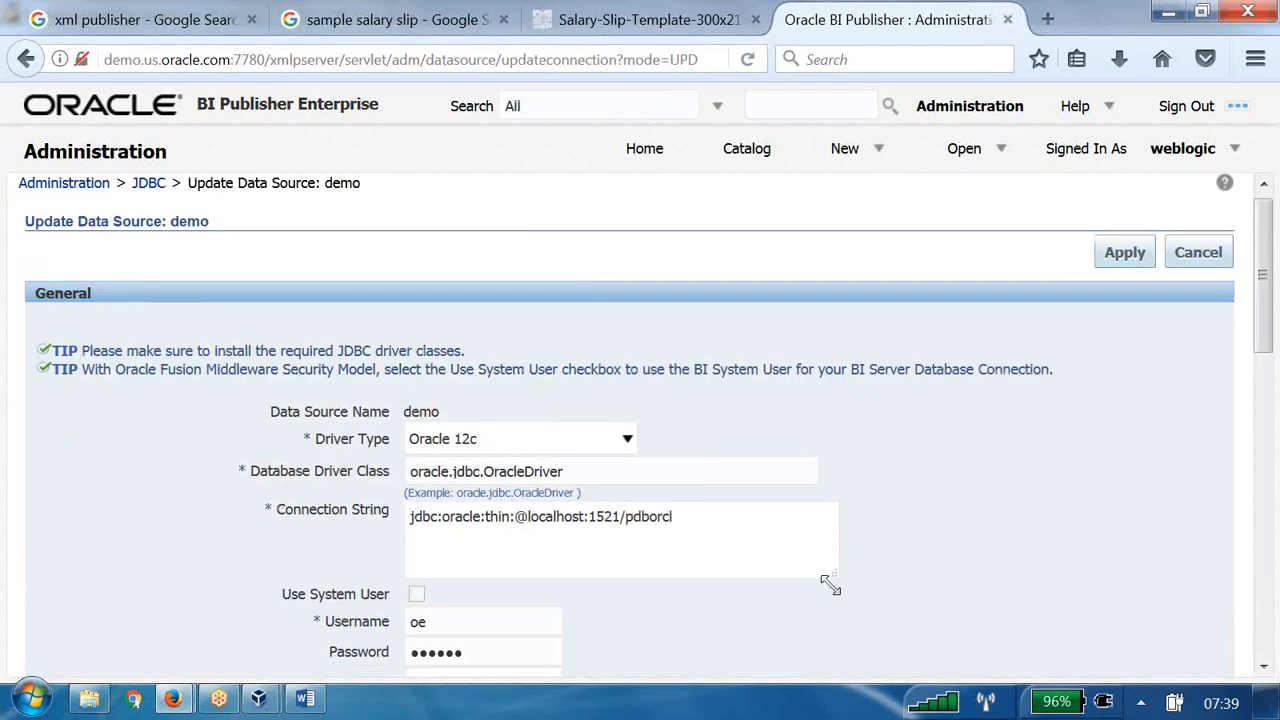
scroll(449, 549, "down", 2)
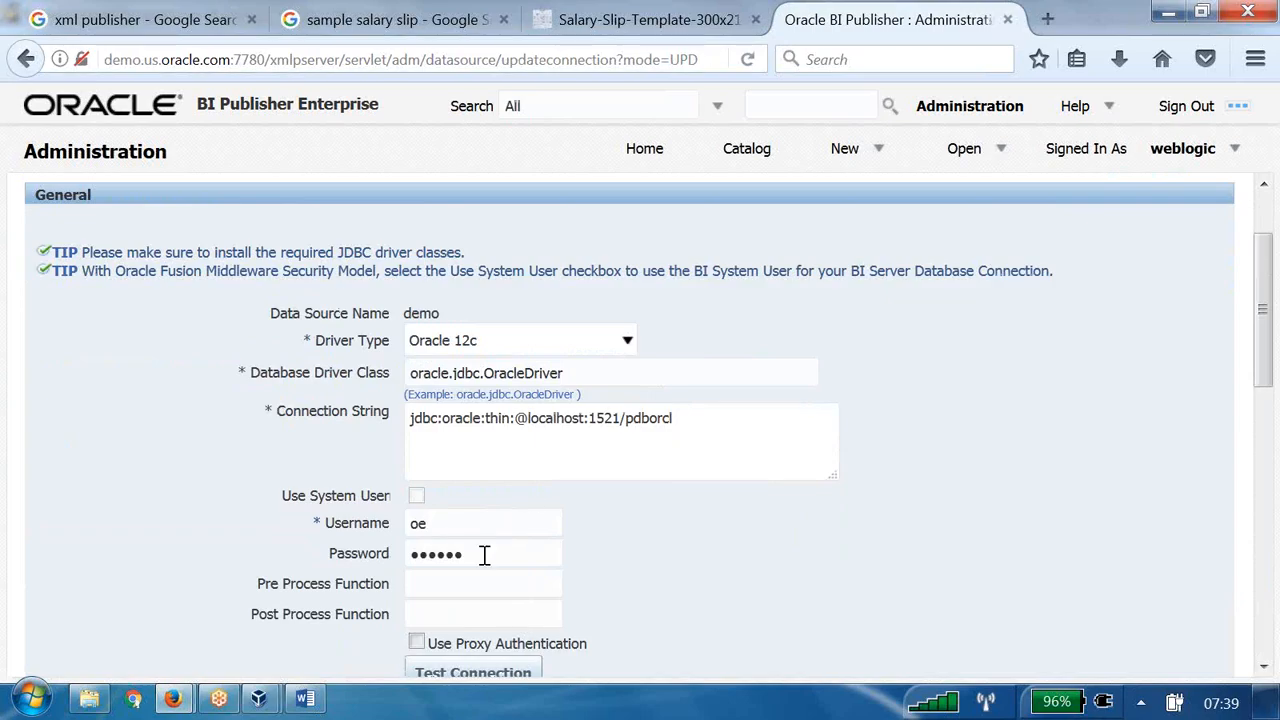
scroll(503, 566, "down", 2)
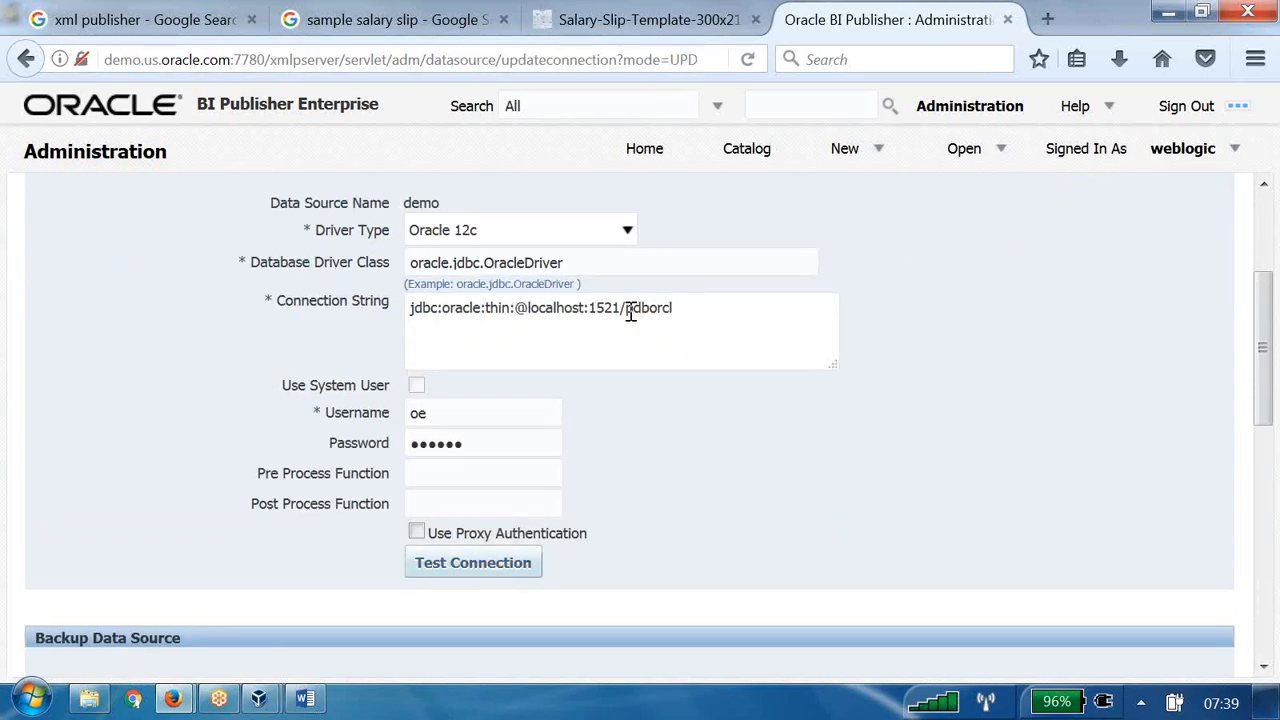
left_click_drag(630, 314, 688, 314)
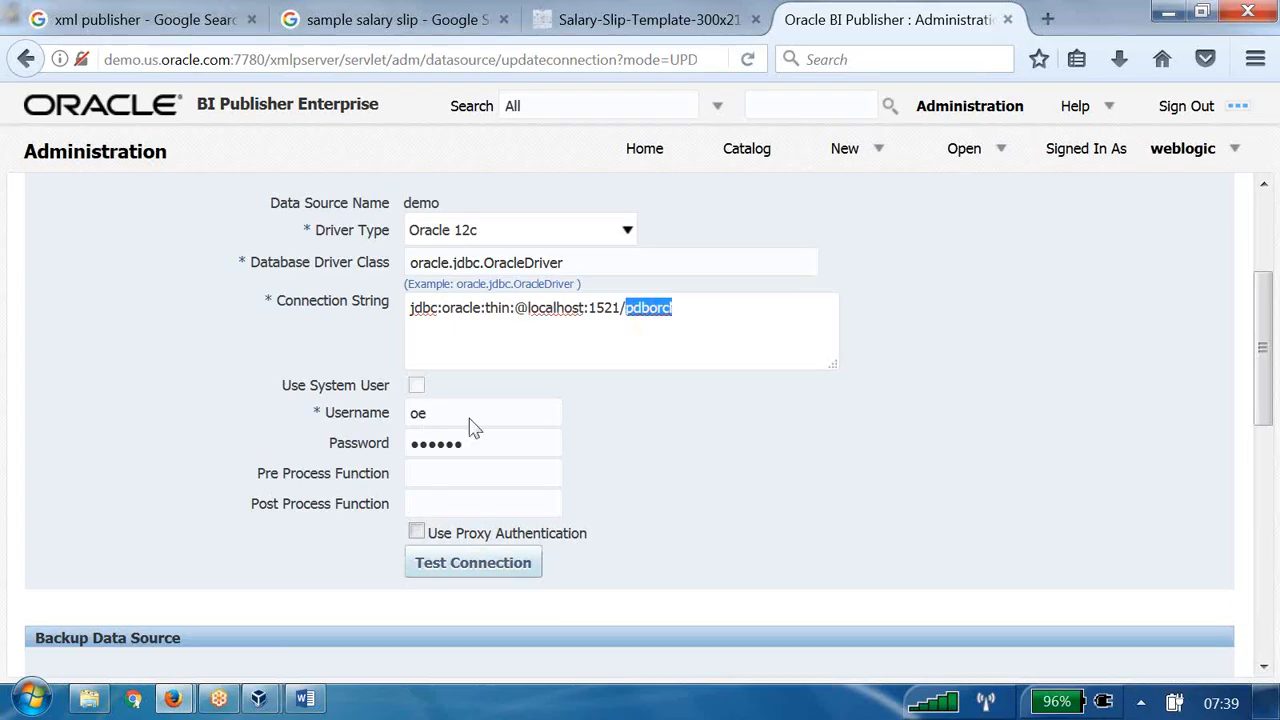
scroll(520, 428, "up", 2)
left_click(945, 105)
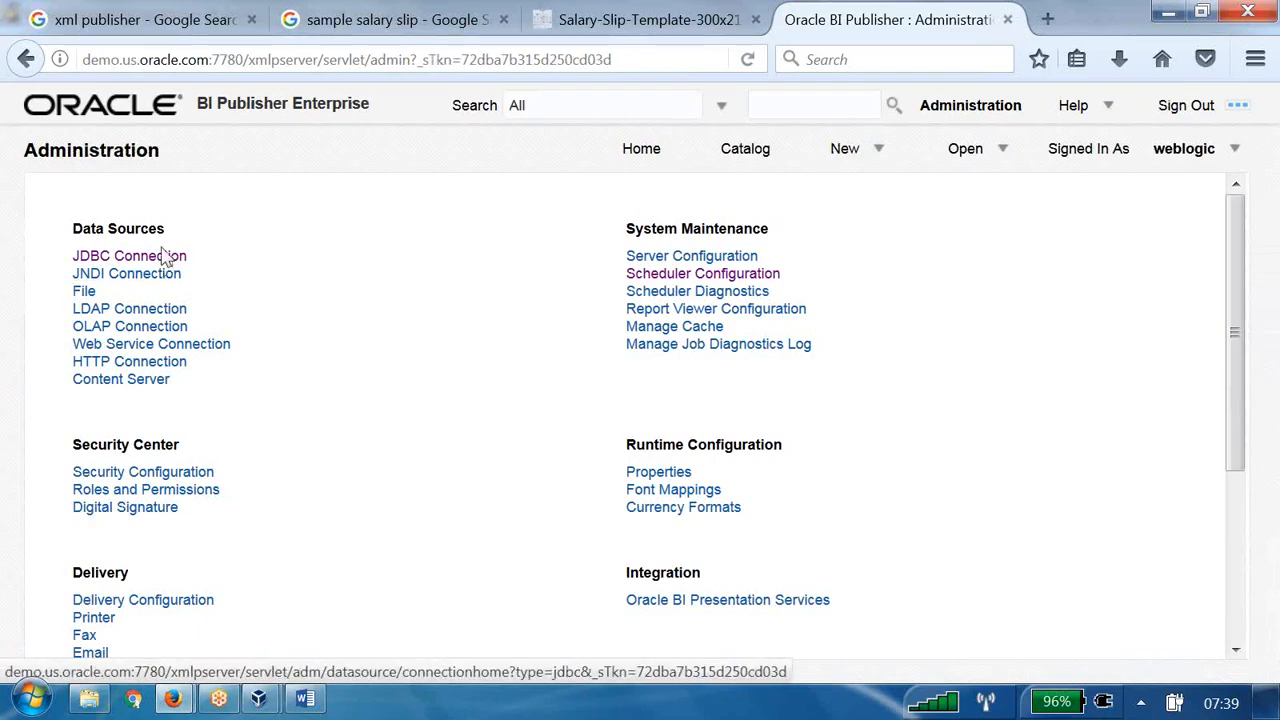
Step: Start another new data model with a SQL Query data set
left_click(856, 150)
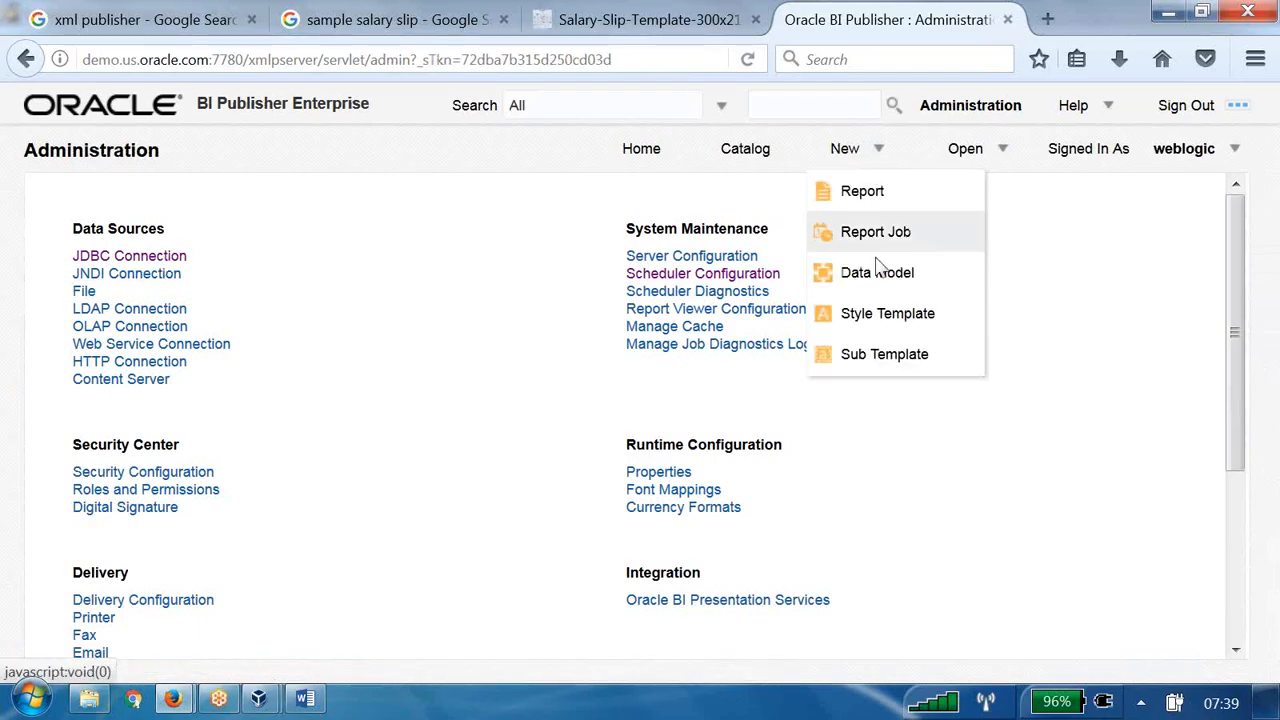
left_click(887, 290)
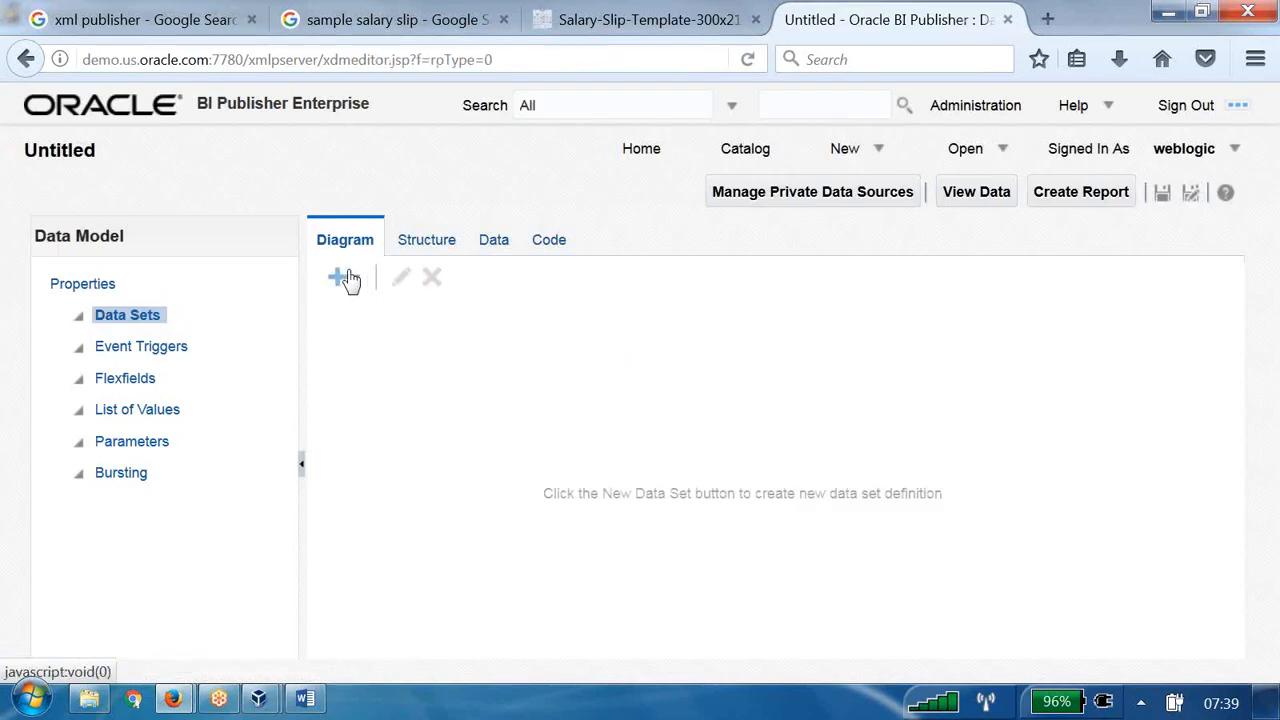
left_click(345, 278)
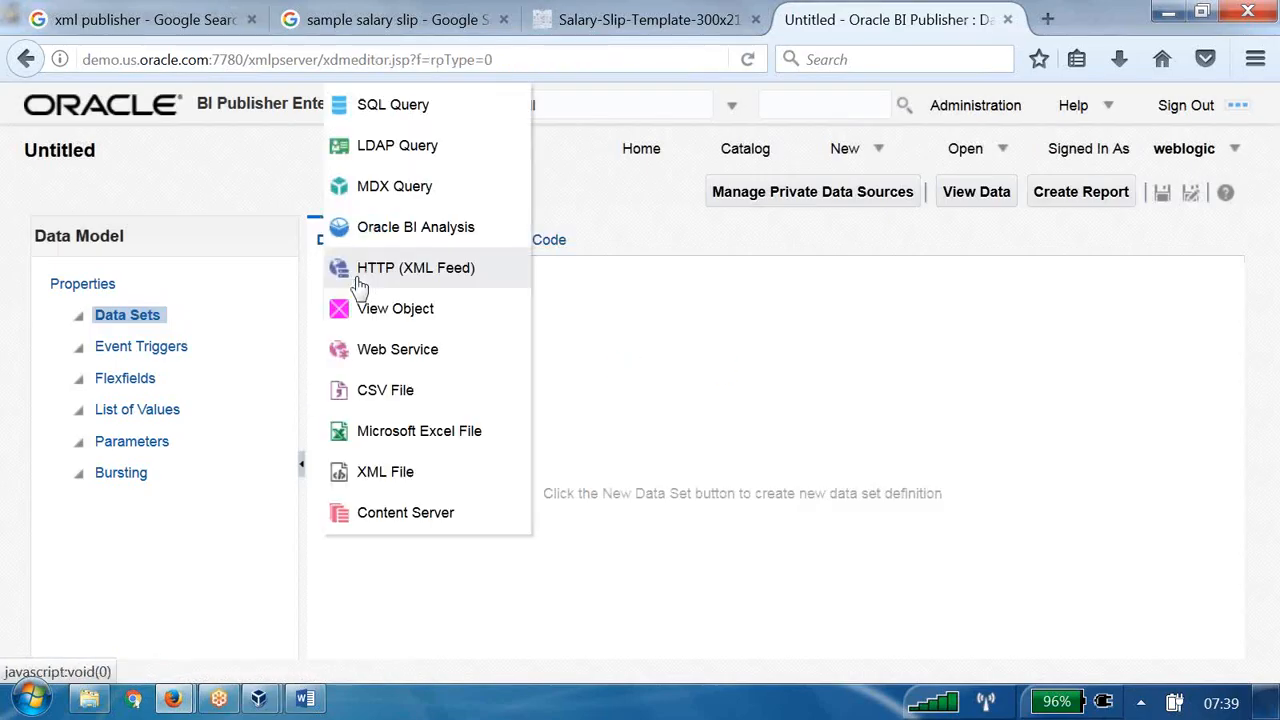
left_click(426, 100)
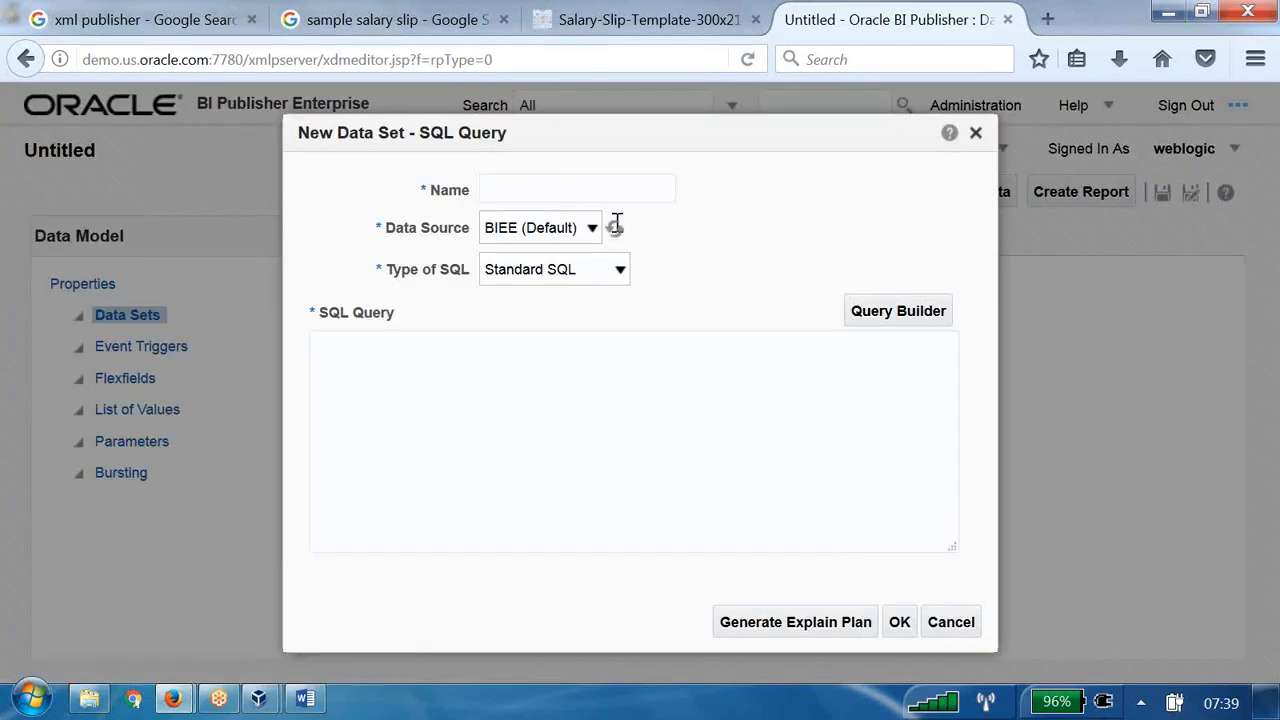
Step: Name it HR DATA SET on the demo source, then cancel it and head to Administration
type("HR DATA SET")
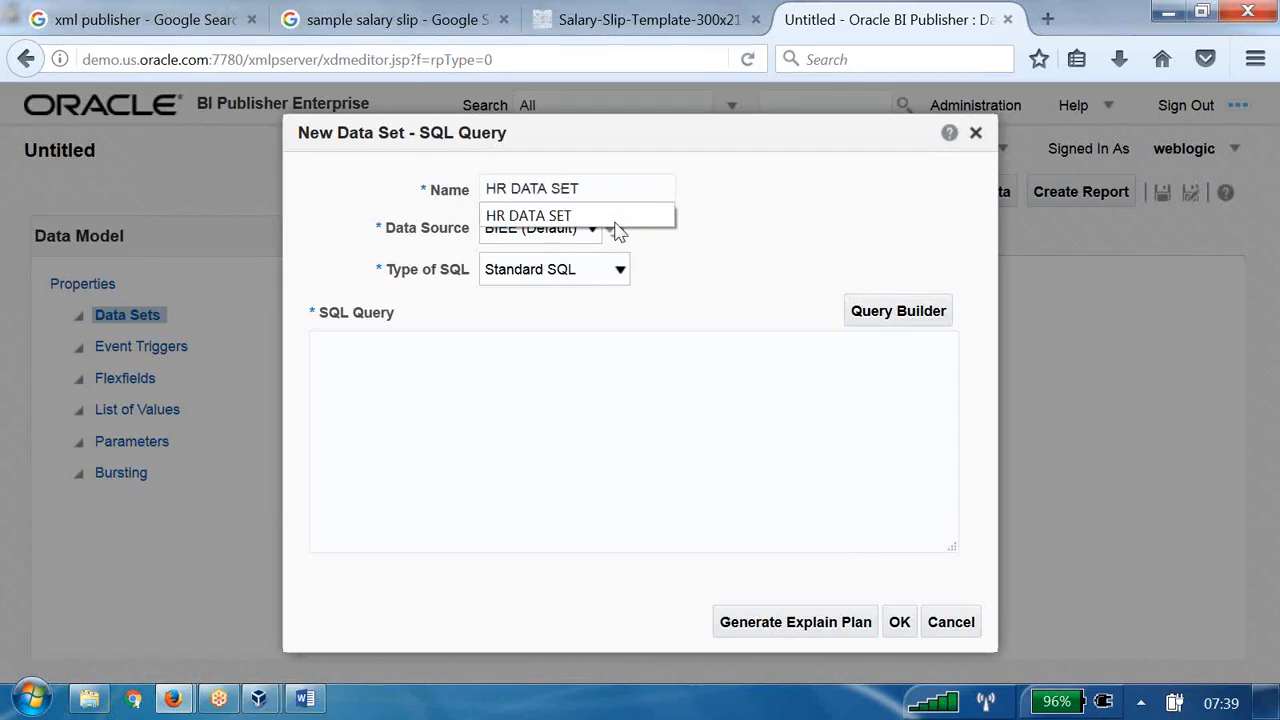
left_click(640, 252)
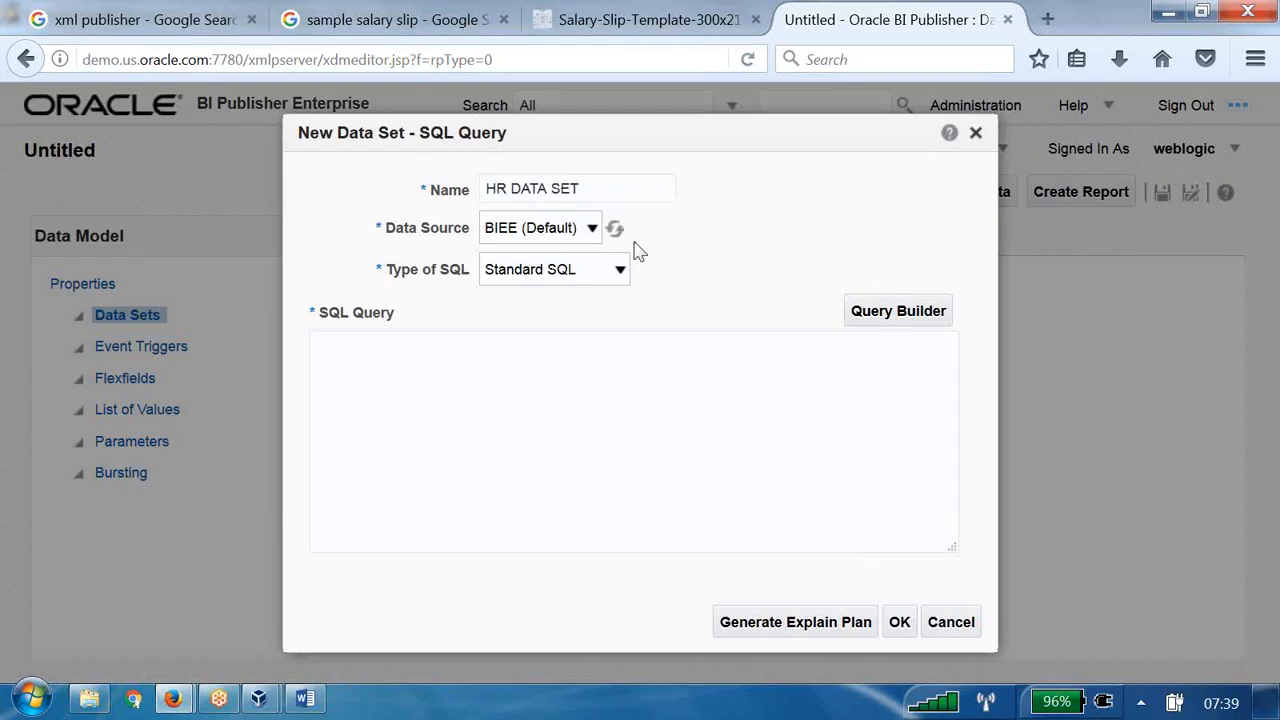
left_click(592, 230)
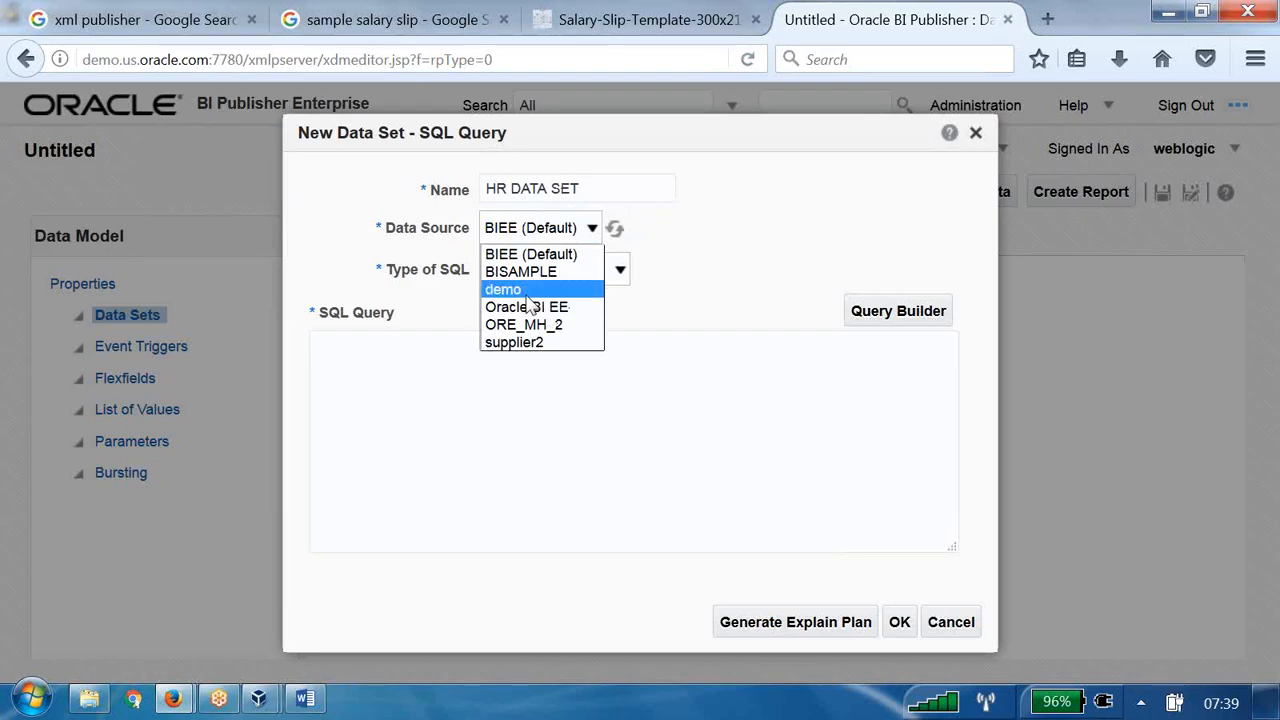
left_click(530, 291)
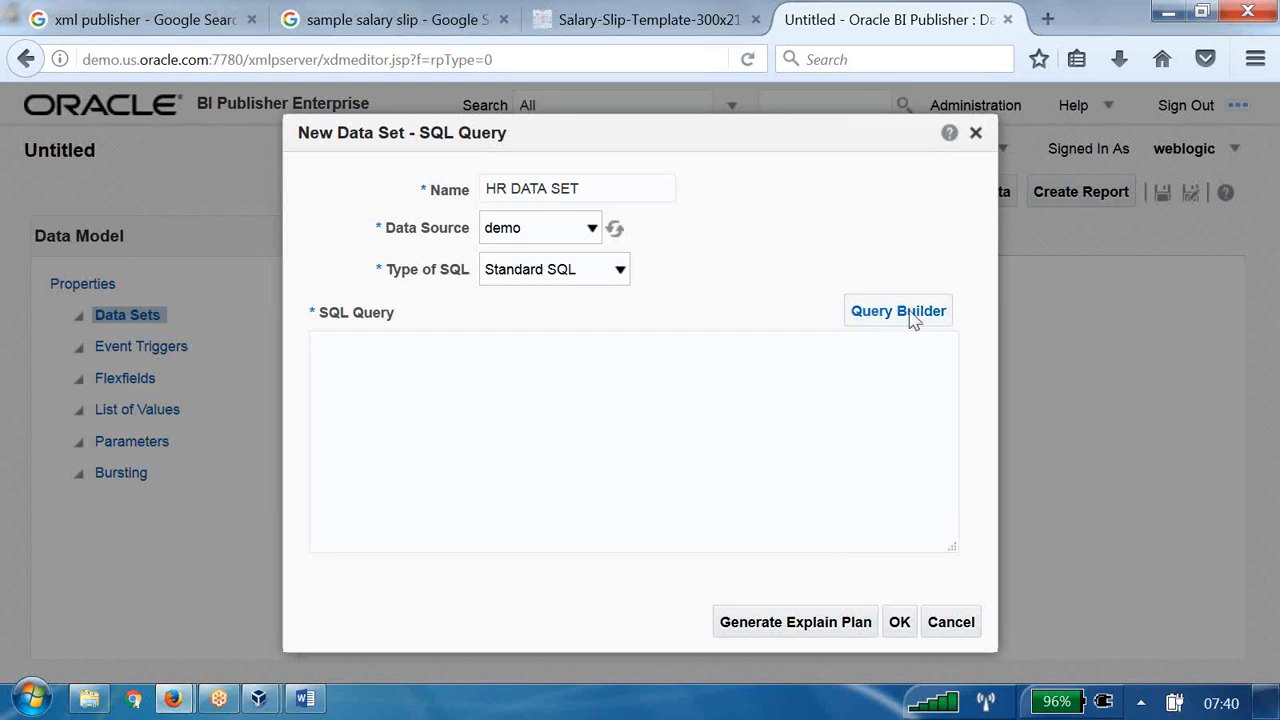
left_click(734, 514)
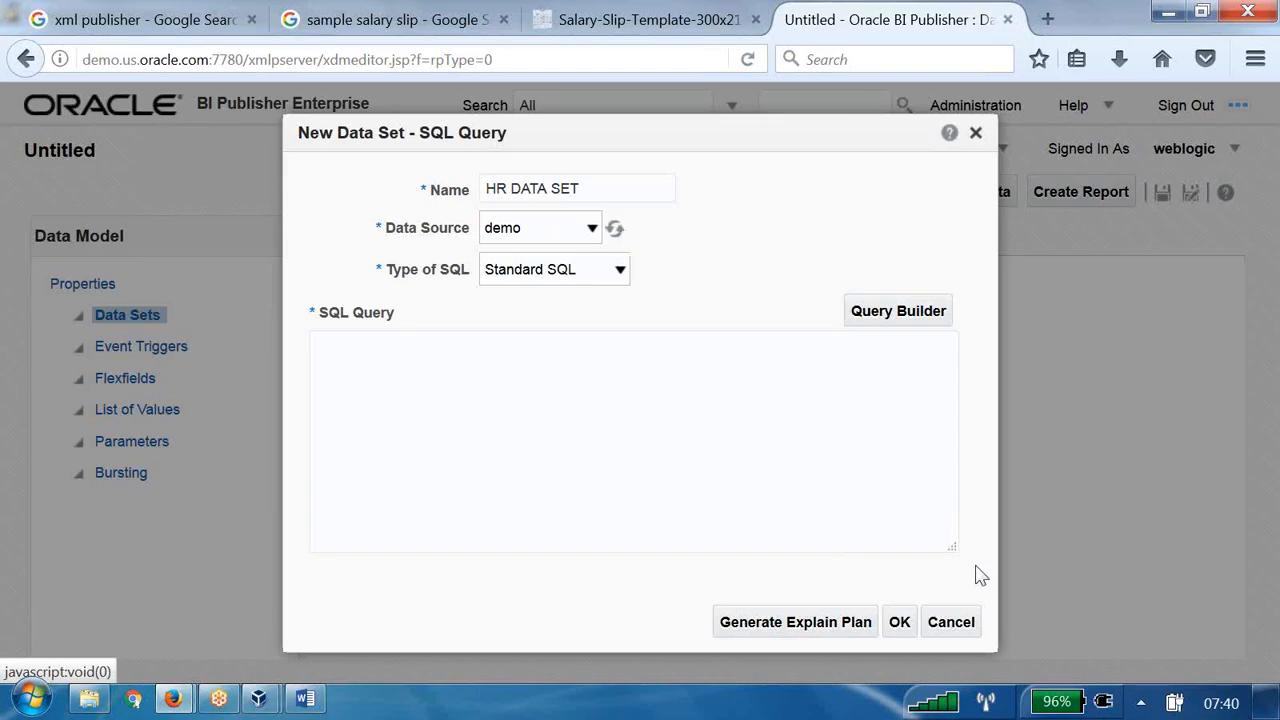
left_click(961, 630)
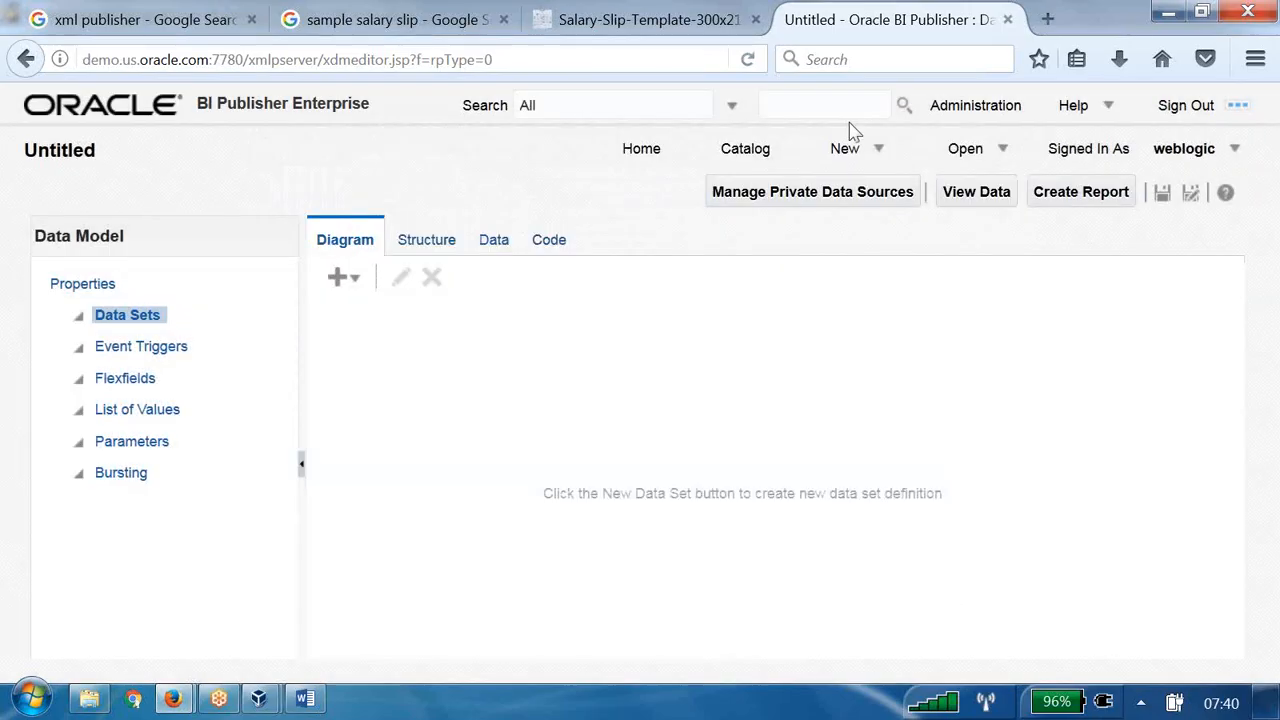
left_click(971, 106)
Step: Test the demo JDBC data source's connection, declining Firefox's save-login prompt
left_click(752, 366)
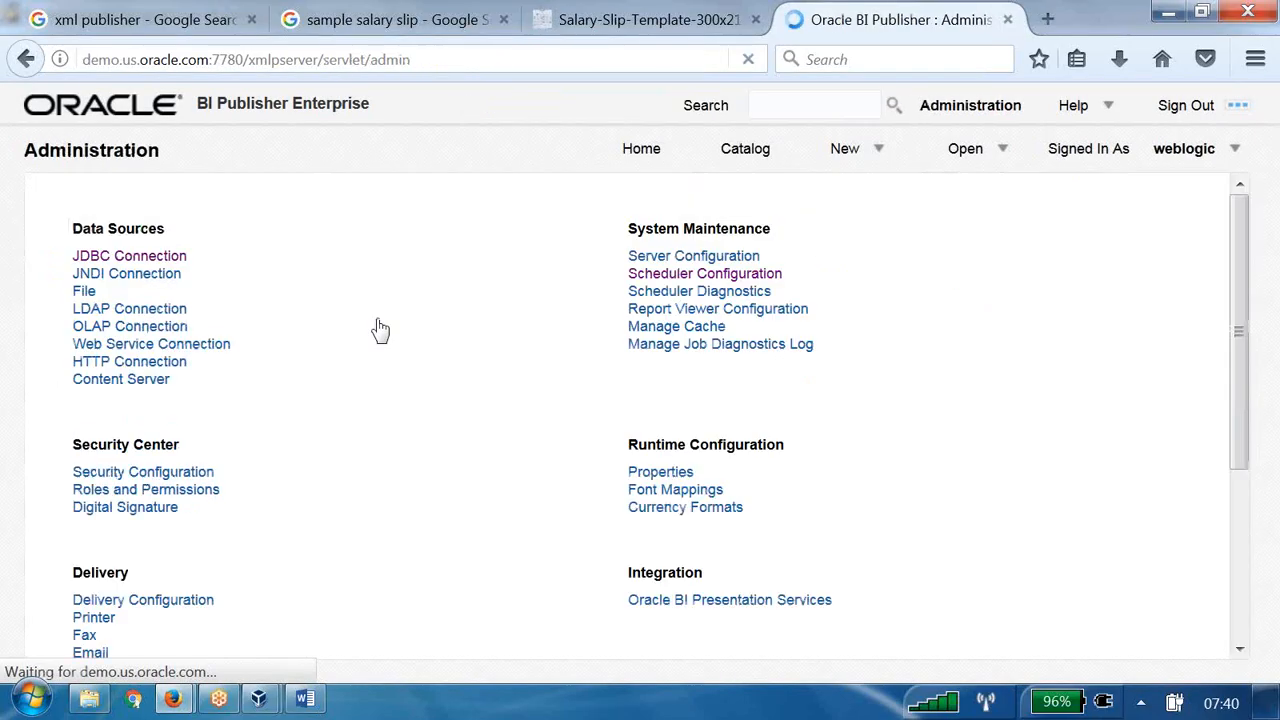
left_click(120, 260)
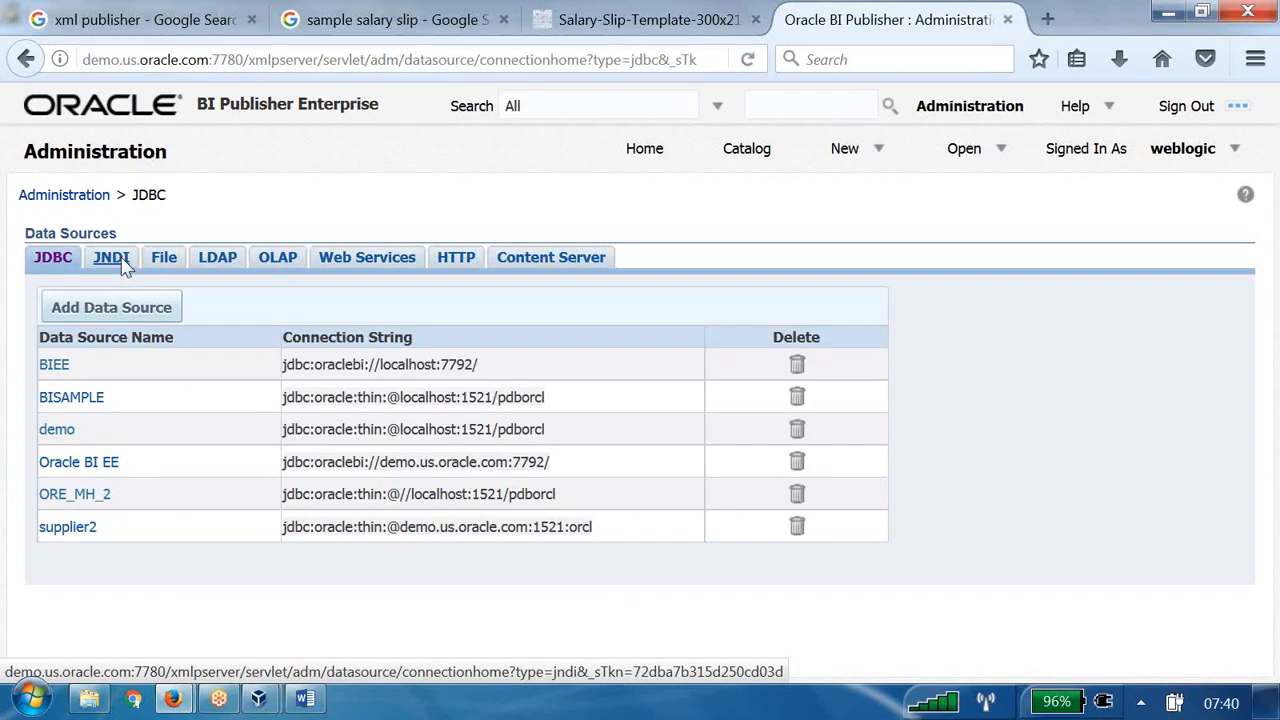
left_click(68, 432)
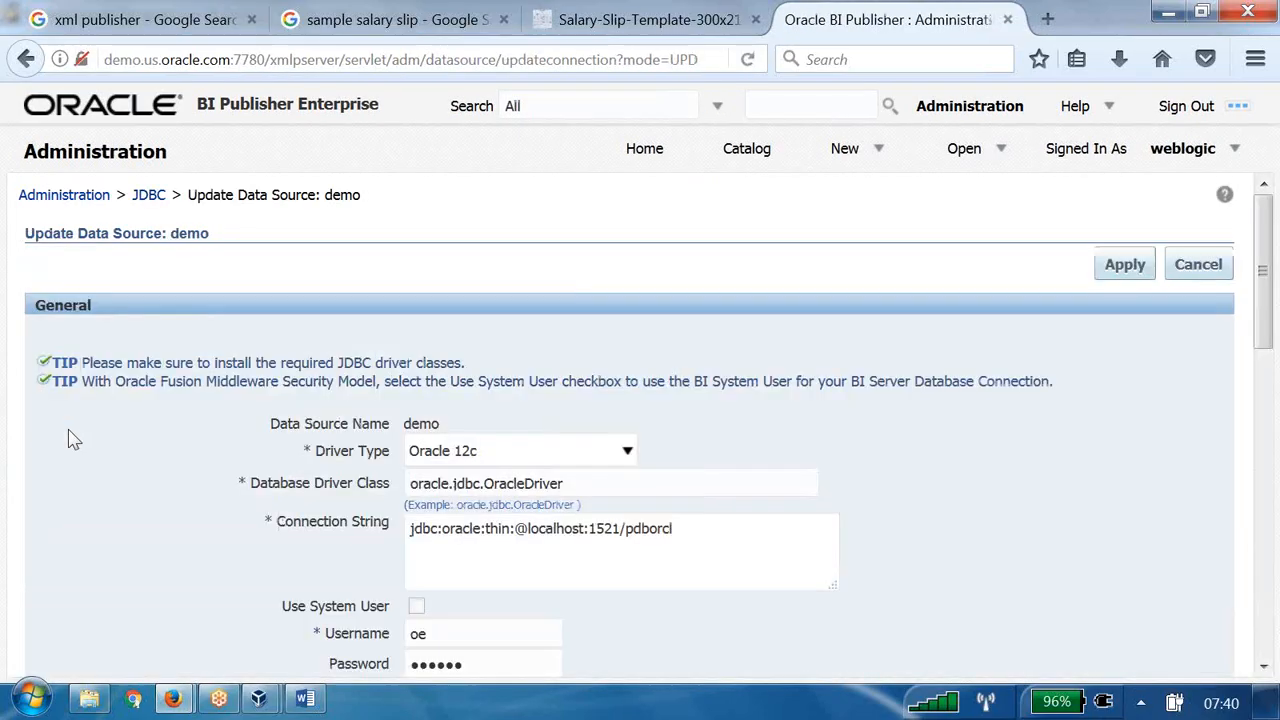
scroll(69, 437, "down", 3)
left_click(523, 574)
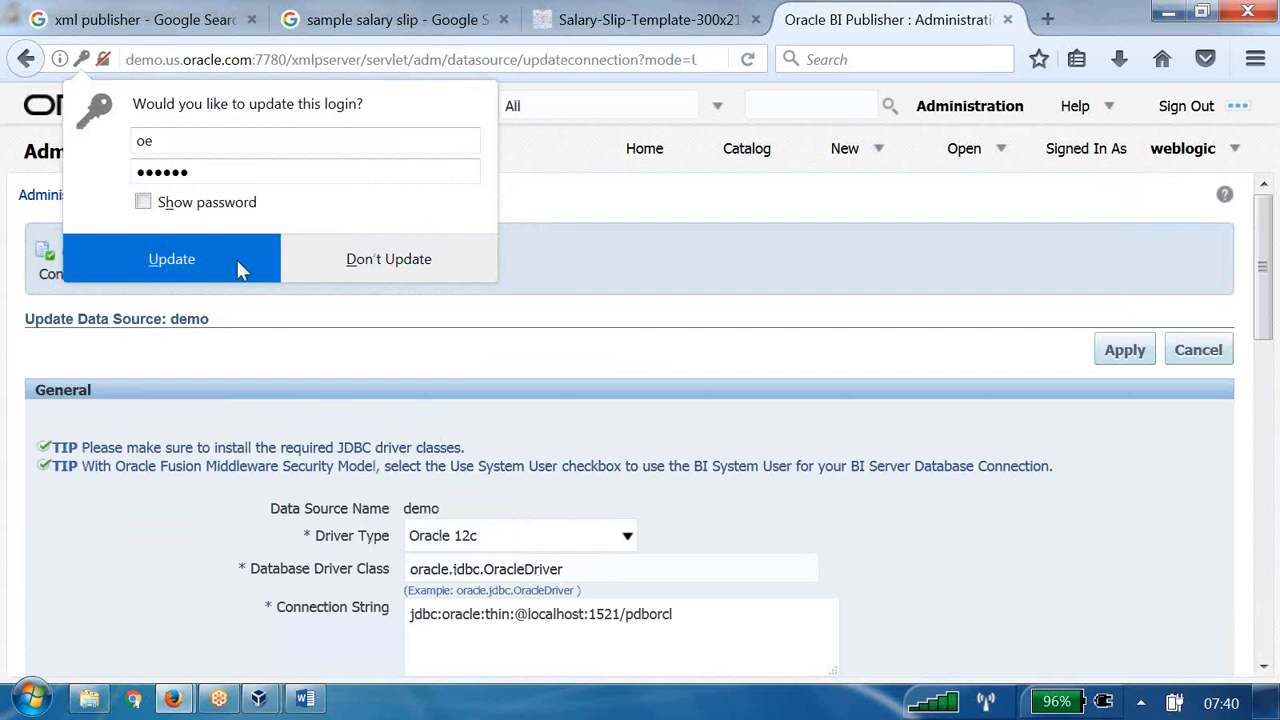
left_click(414, 268)
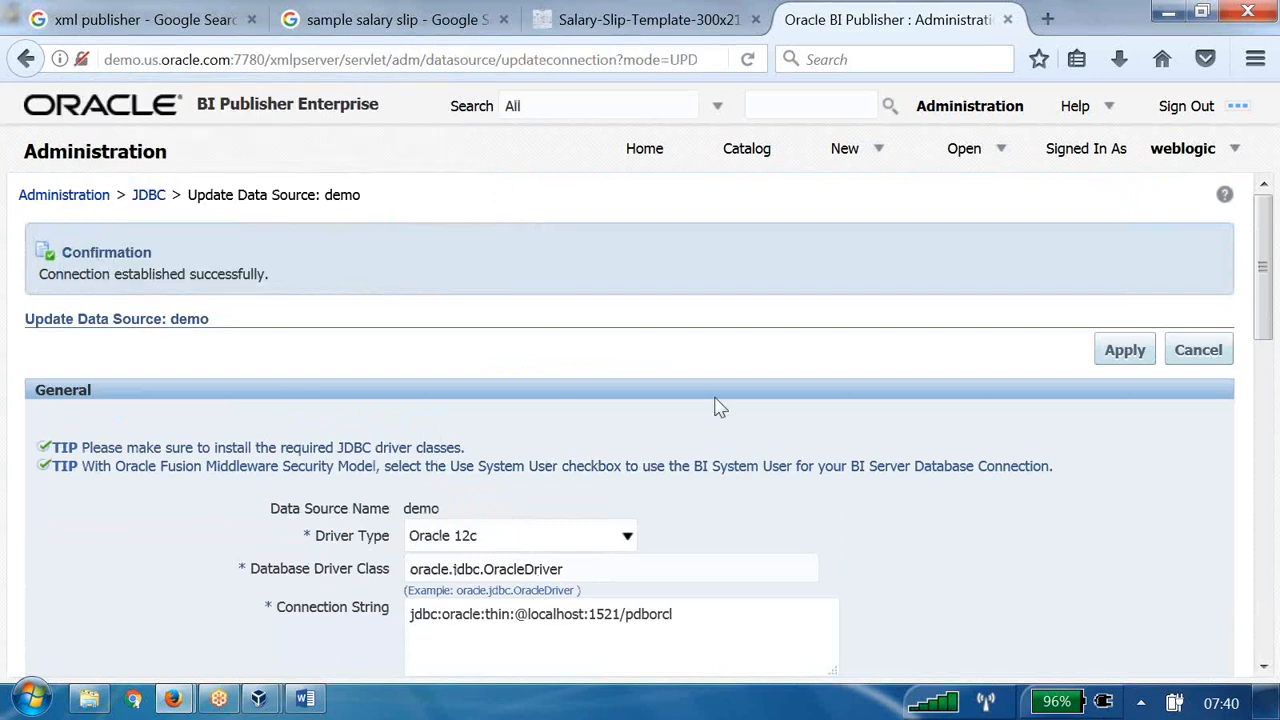
scroll(540, 343, "down", 5)
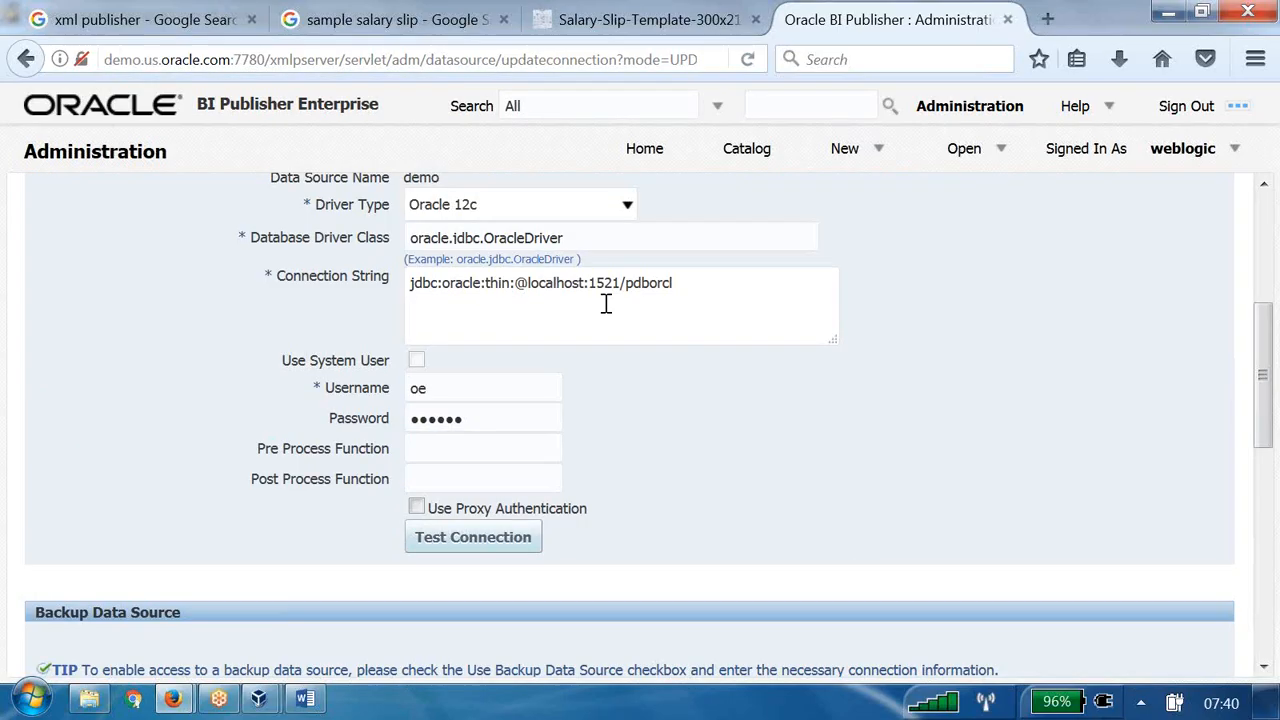
scroll(630, 433, "down", 5)
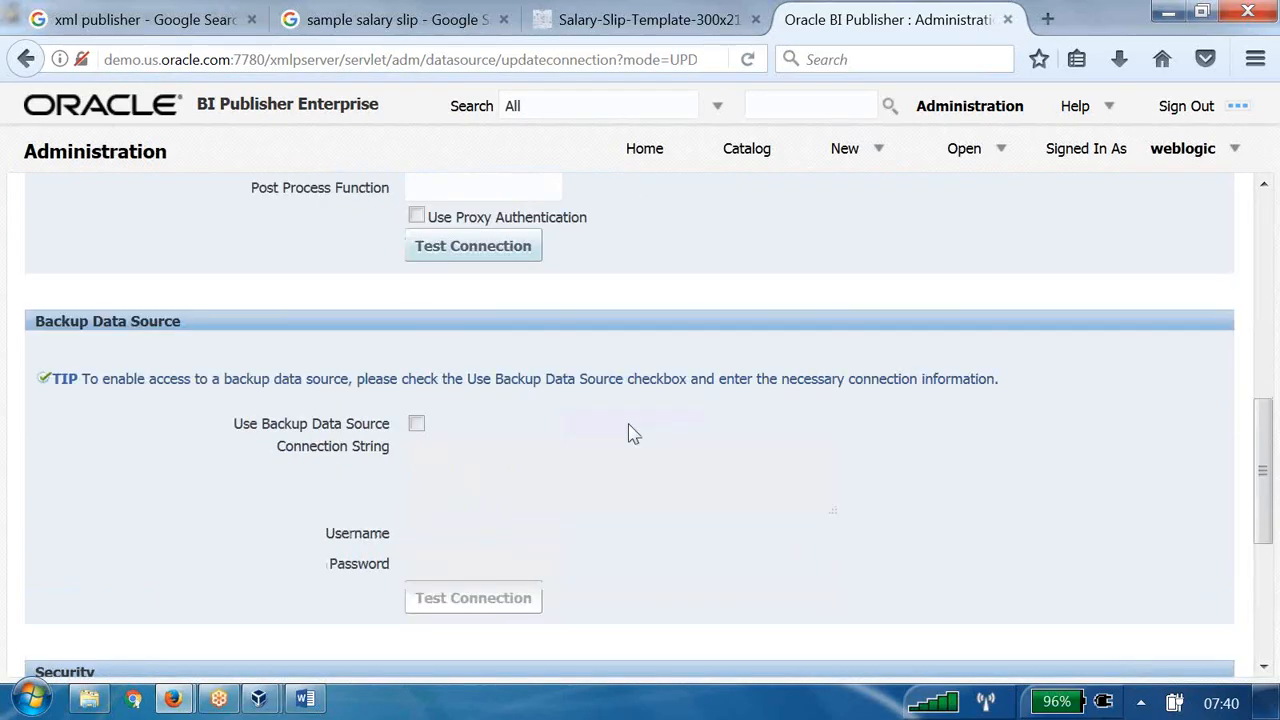
scroll(630, 433, "up", 10)
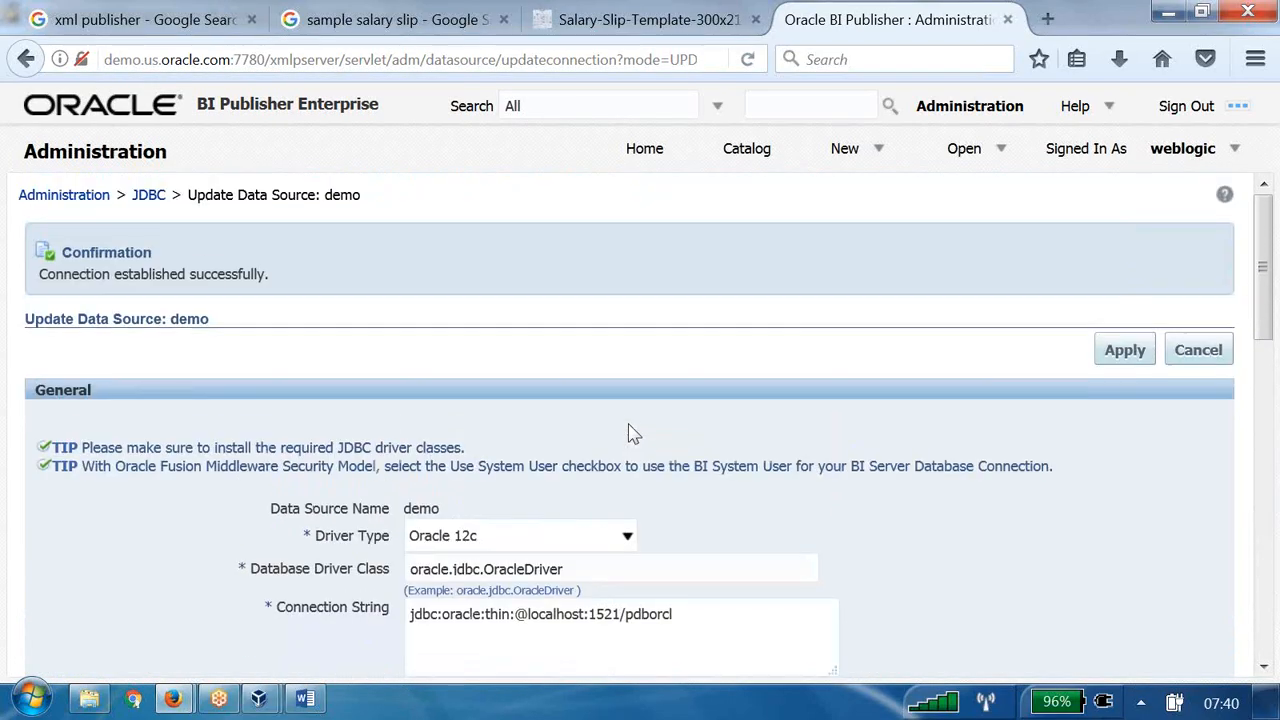
Step: Create a new untitled data model
left_click(876, 150)
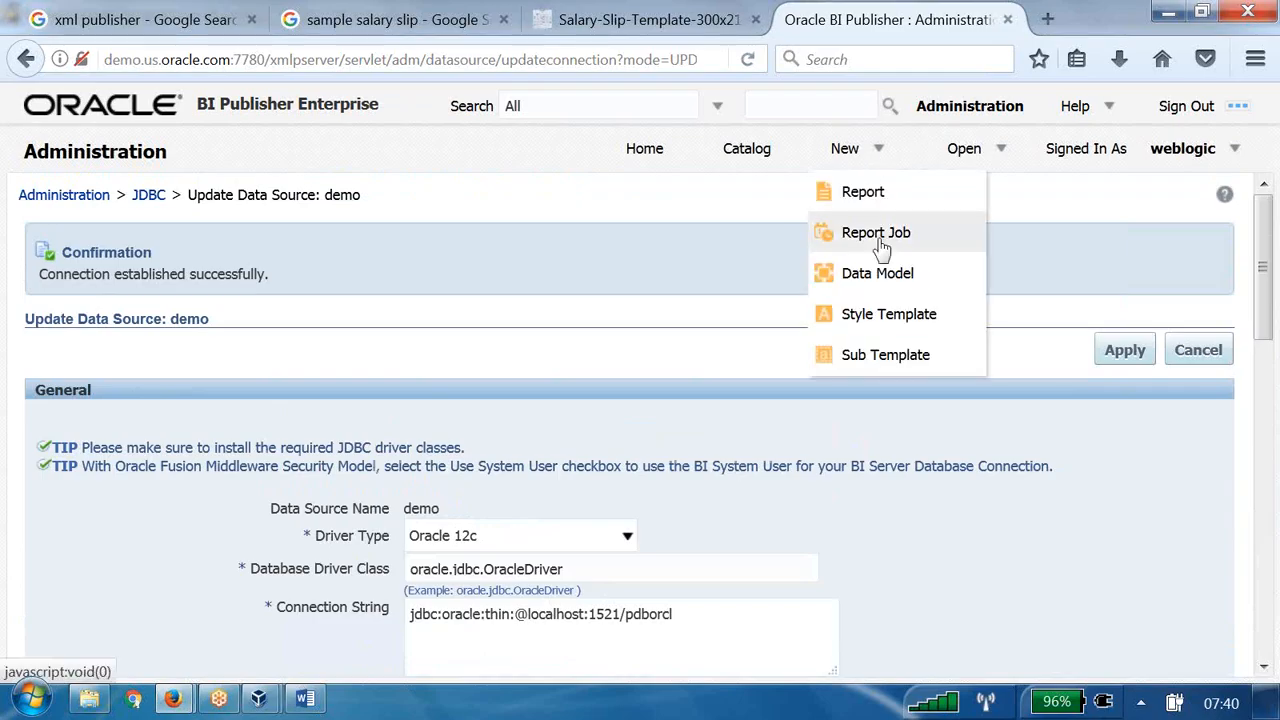
key("Down")
key("Down")
key("Up")
key("Return")
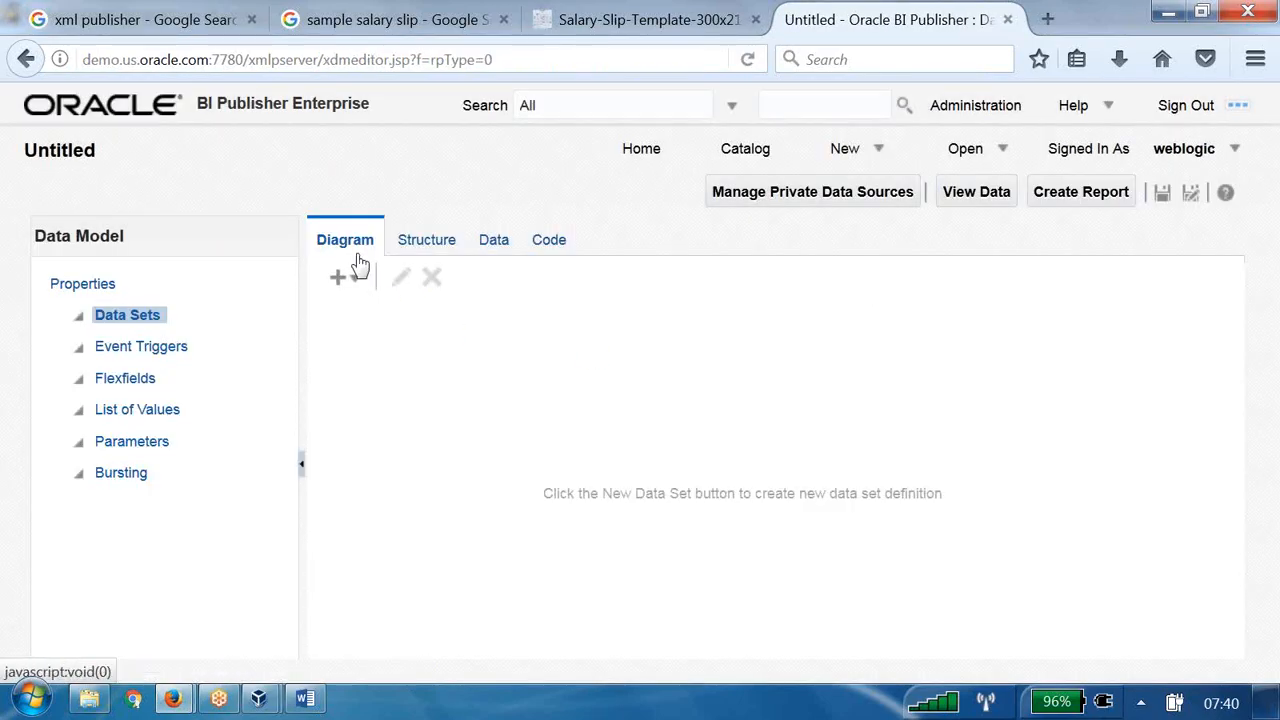
Step: Add a SQL Query data set on the demo source with Standard SQL
left_click(360, 265)
left_click(405, 100)
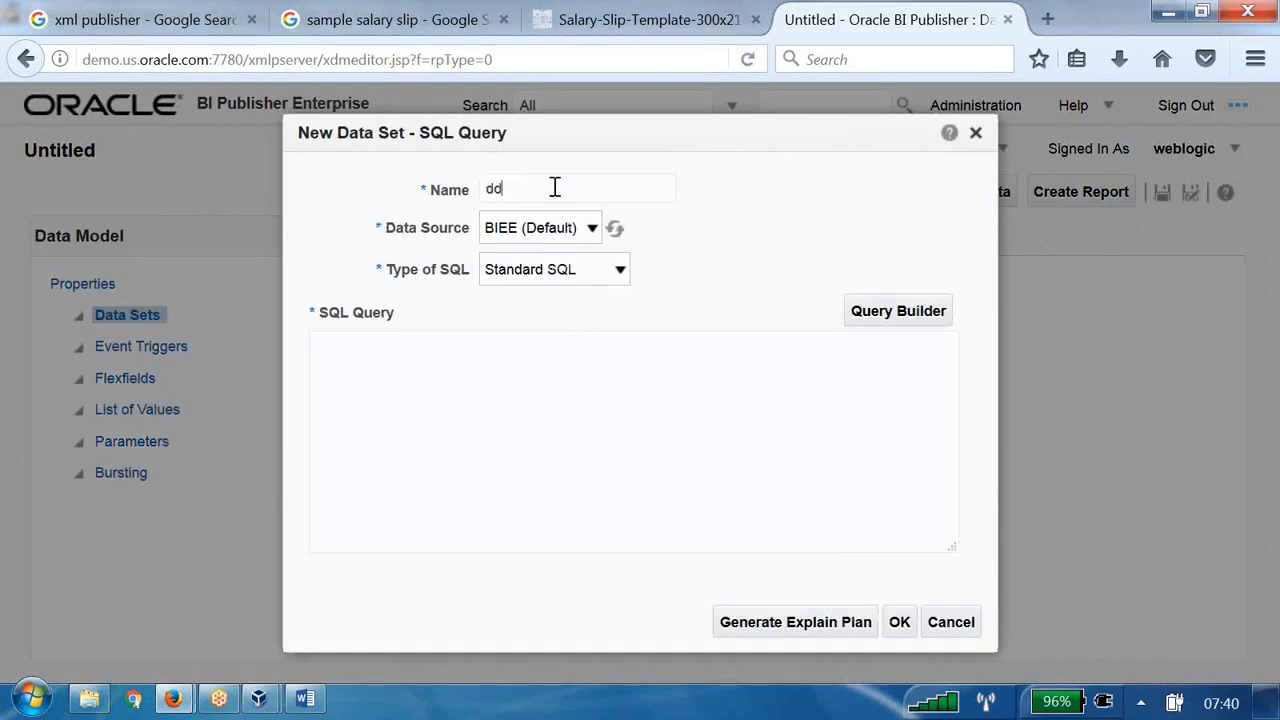
left_click(540, 232)
left_click(537, 290)
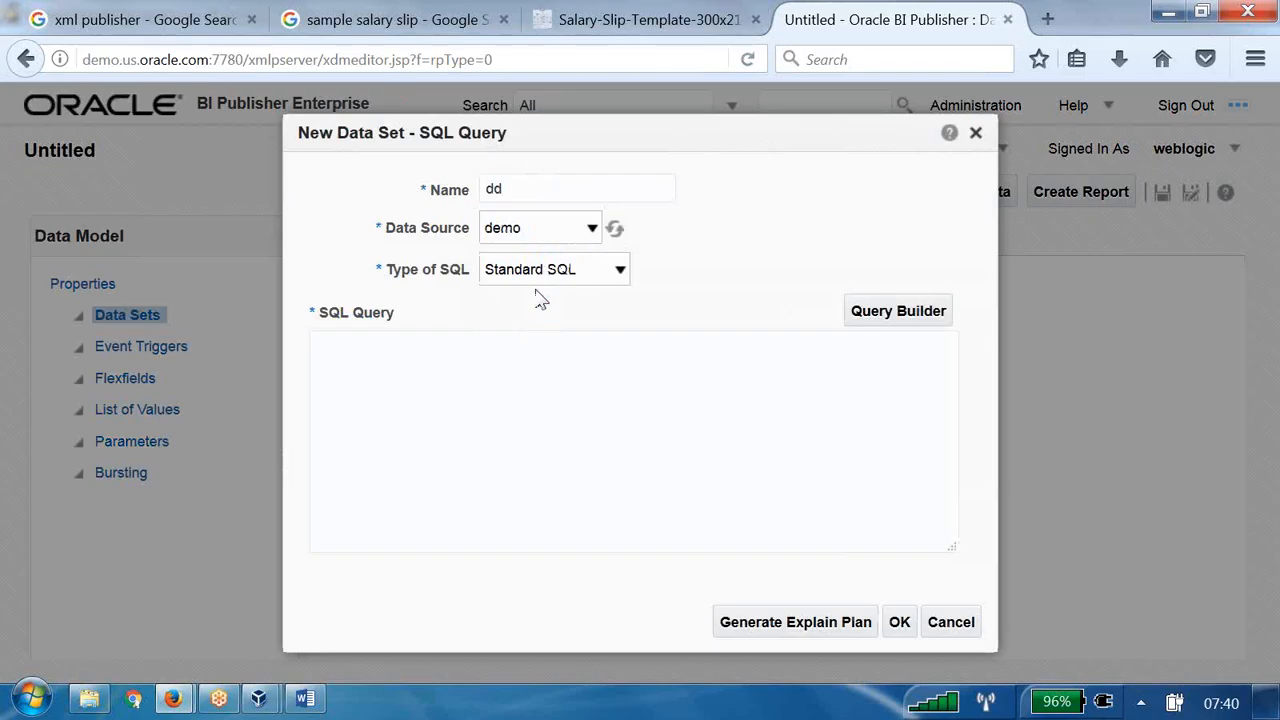
left_click(566, 271)
left_click(563, 313)
left_click(578, 280)
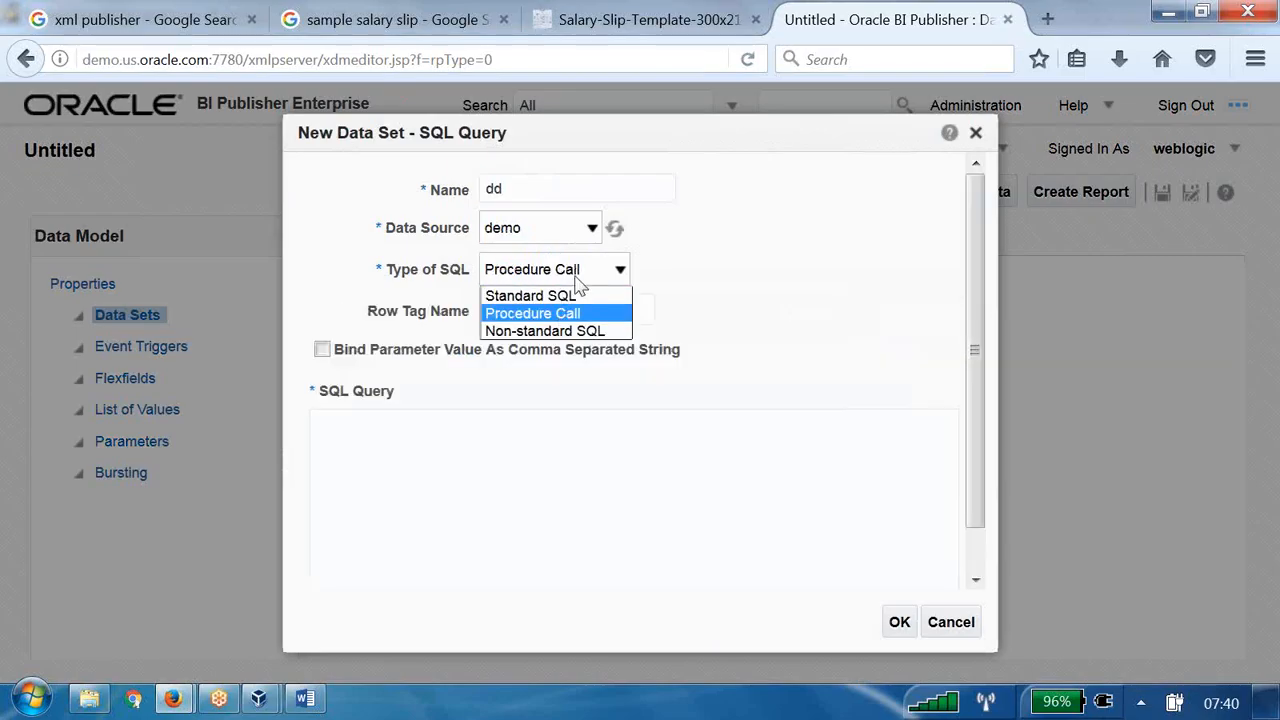
left_click(574, 296)
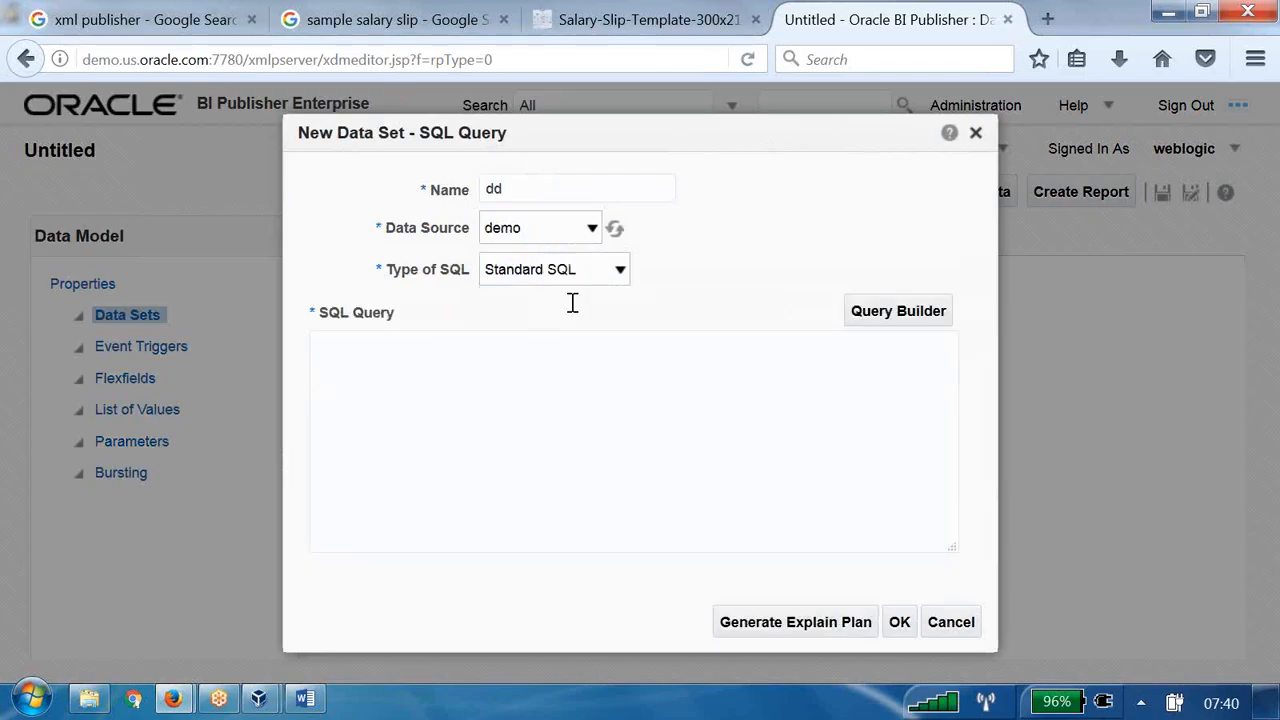
left_click(885, 318)
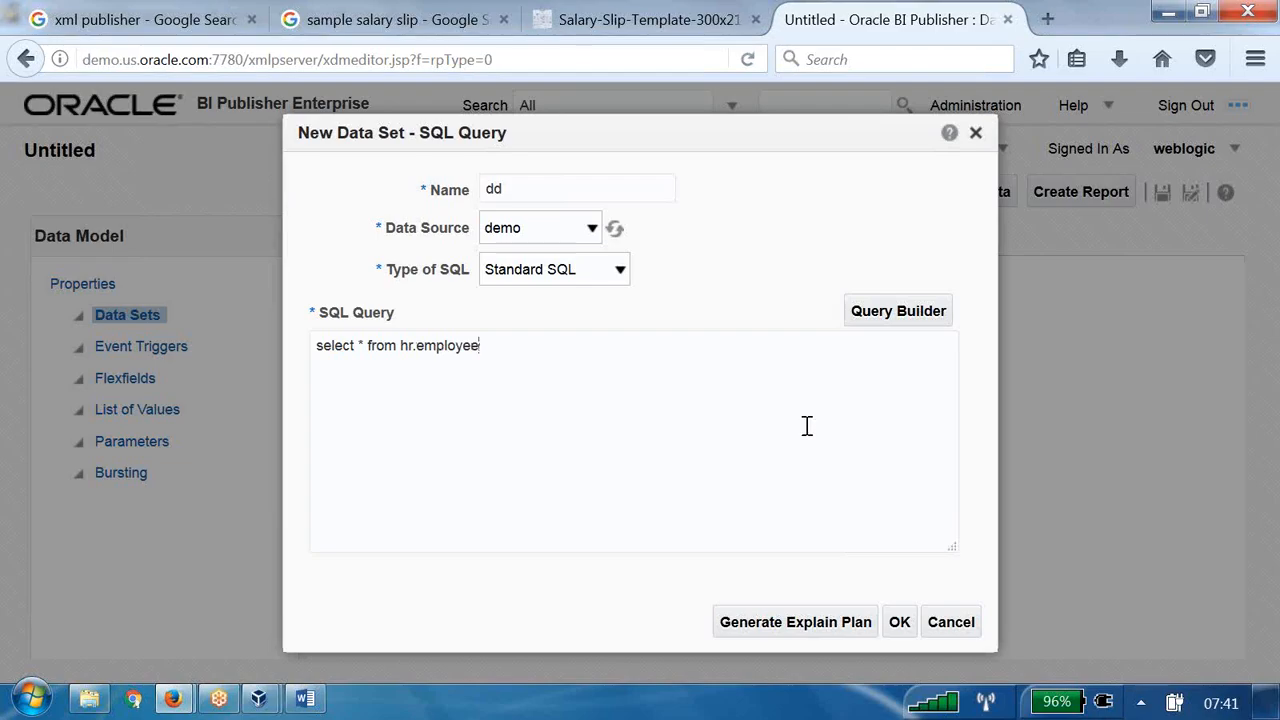
Step: Save the hr.employee query, dismiss ORA-00942, and delete the failing query text
left_click(899, 621)
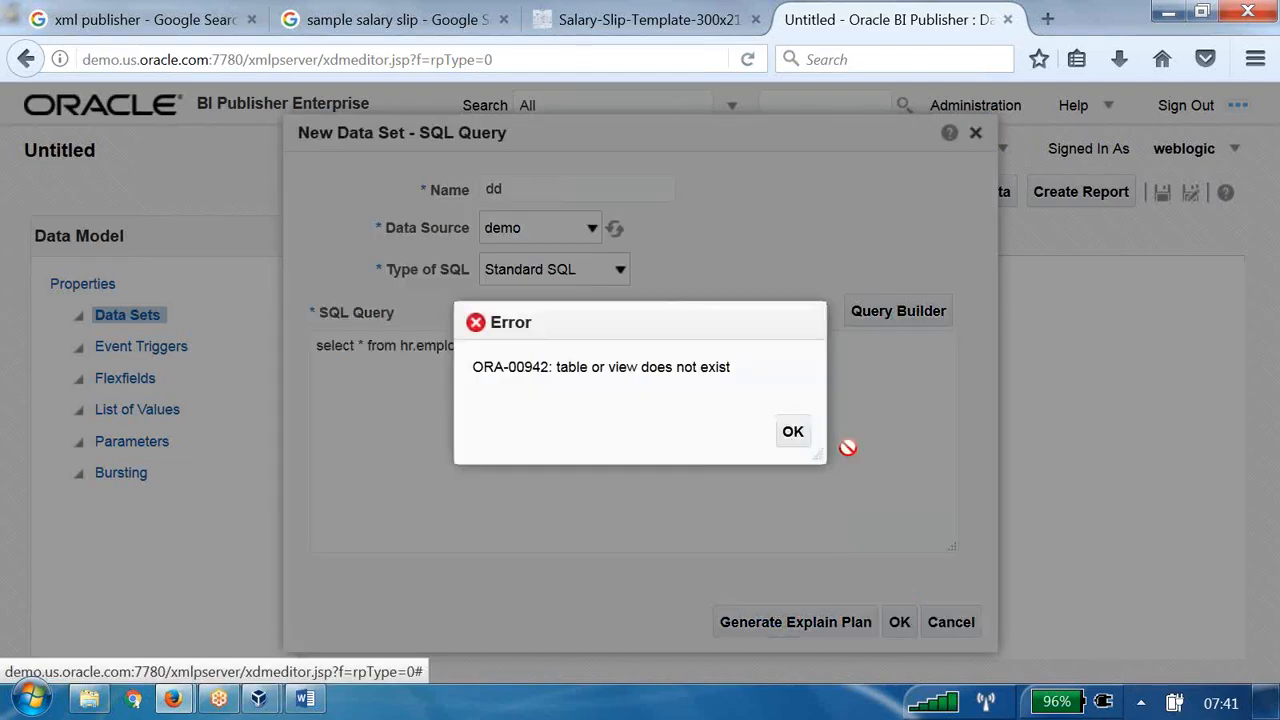
left_click(792, 431)
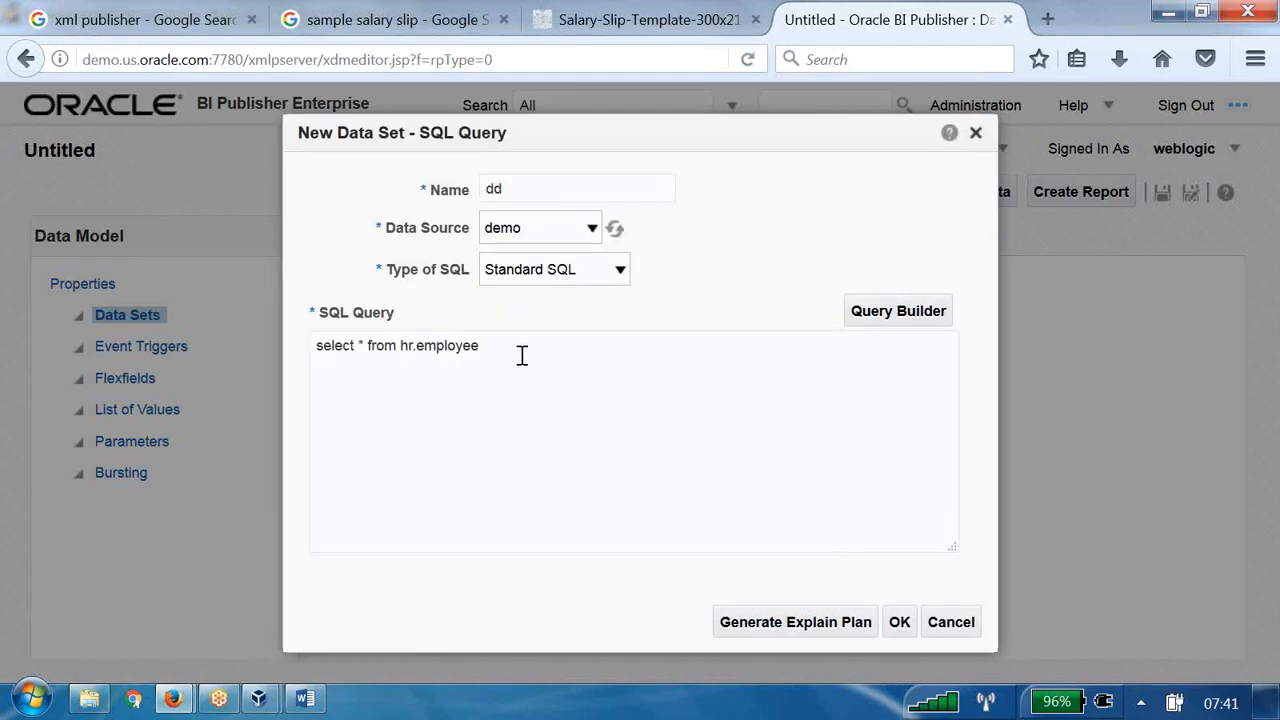
left_click_drag(521, 355, 314, 346)
key("Delete")
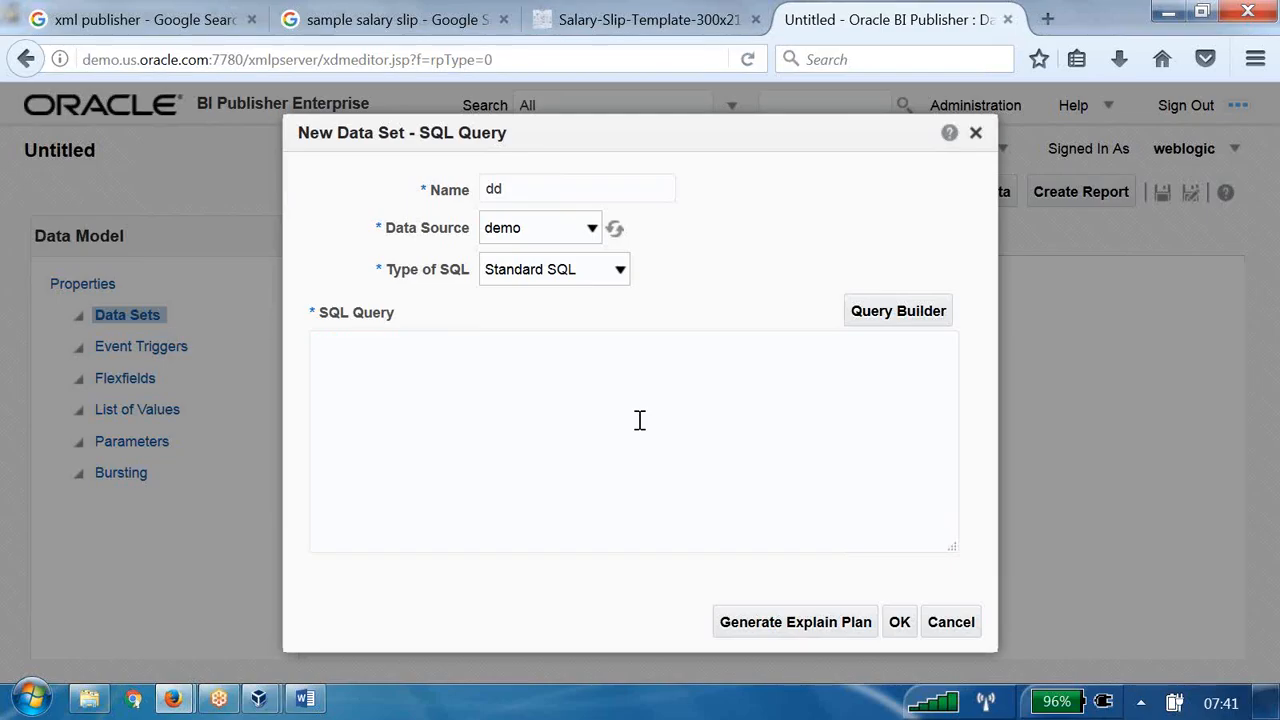
key("ctrl+l")
key("ctrl+c")
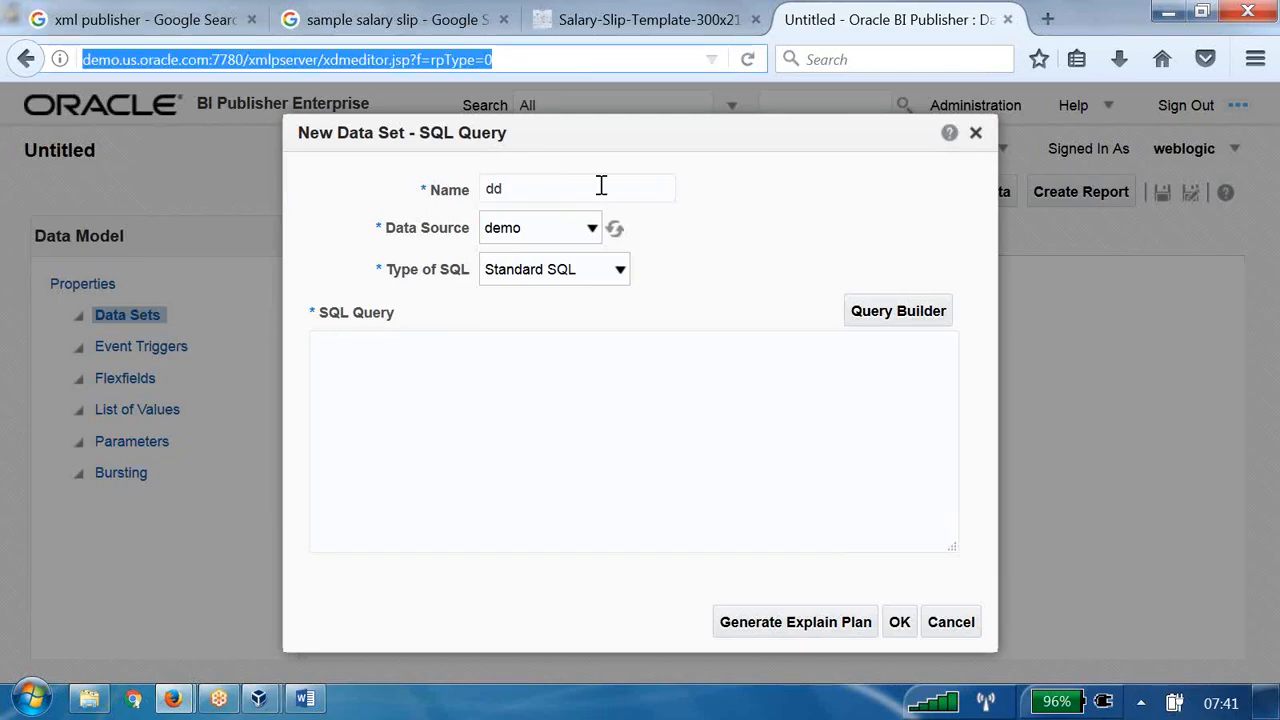
left_click(134, 700)
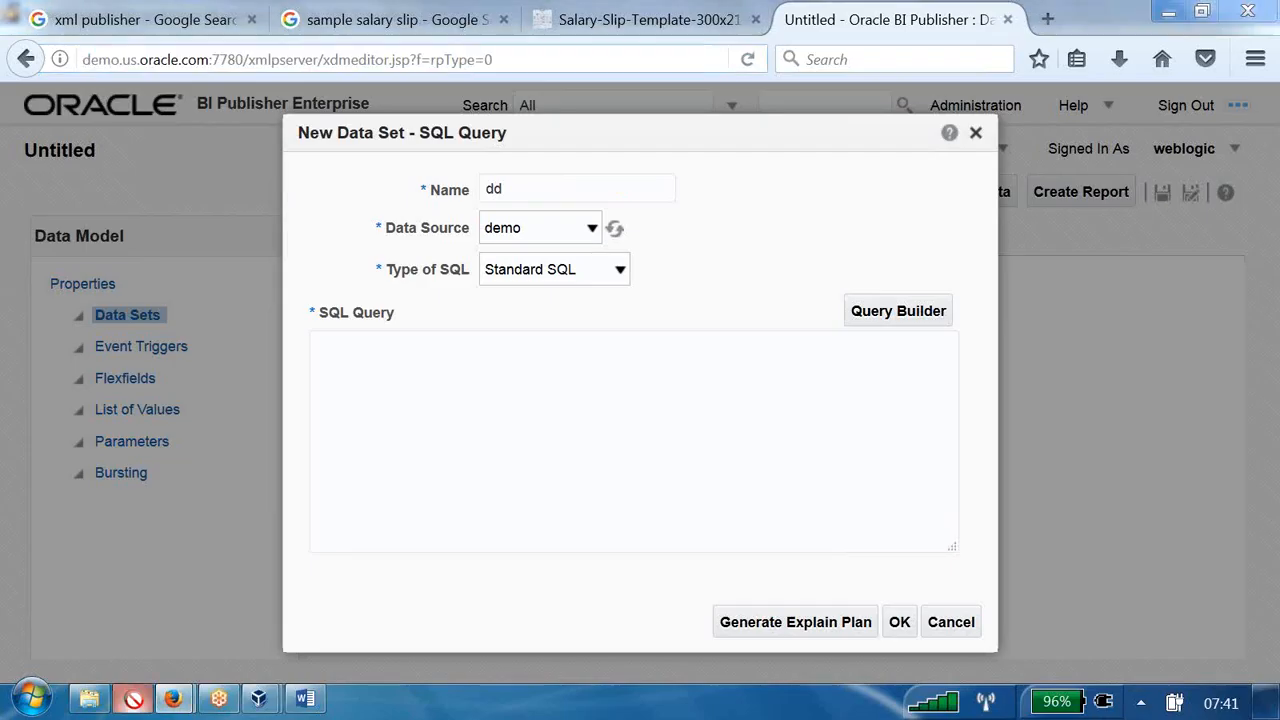
Step: Load the data model editor URL in Chrome and sign in to BI Publisher
key("ctrl+v")
key("Return")
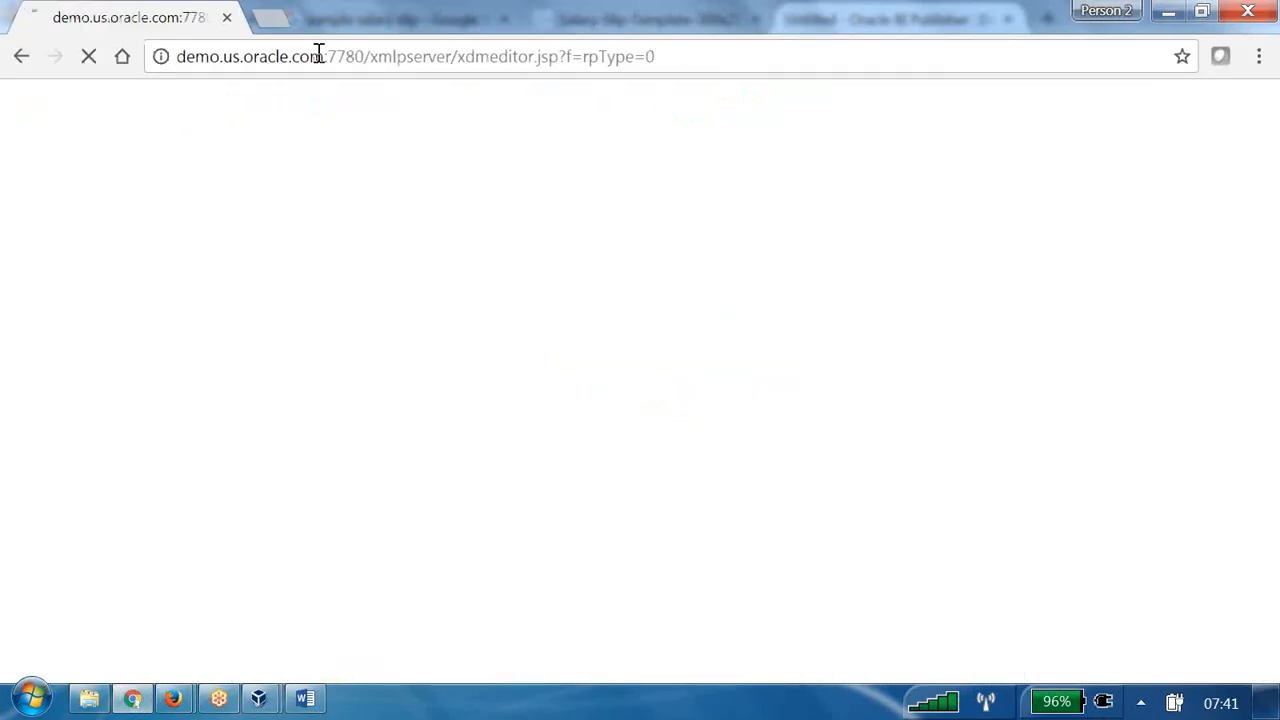
left_click(604, 518)
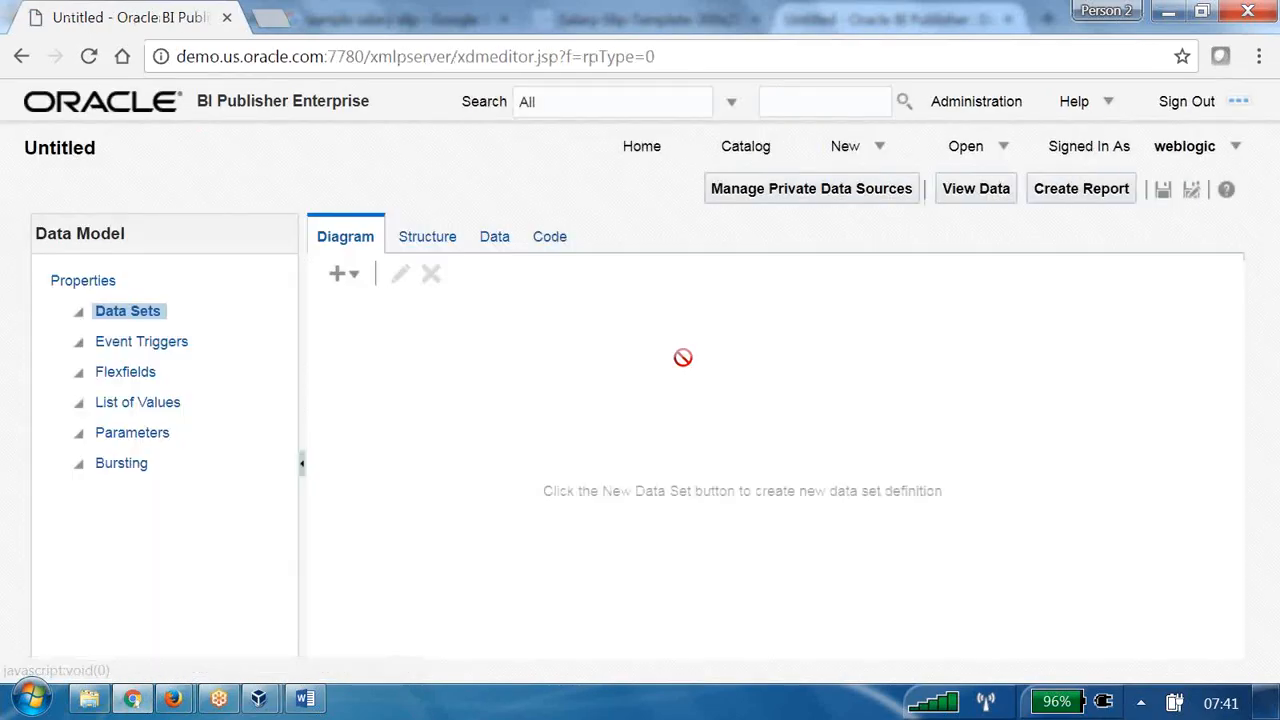
Step: Add a new SQL Query data set using the demo data source and launch Query Builder
left_click(350, 275)
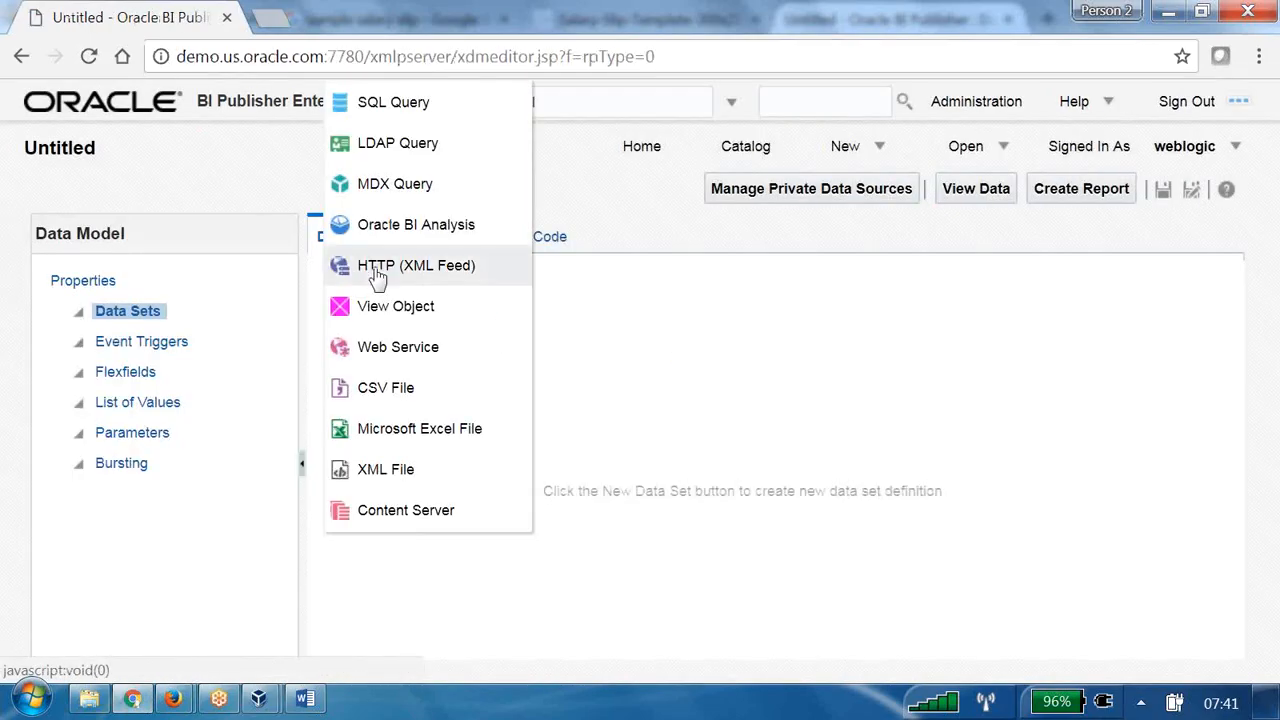
left_click(398, 117)
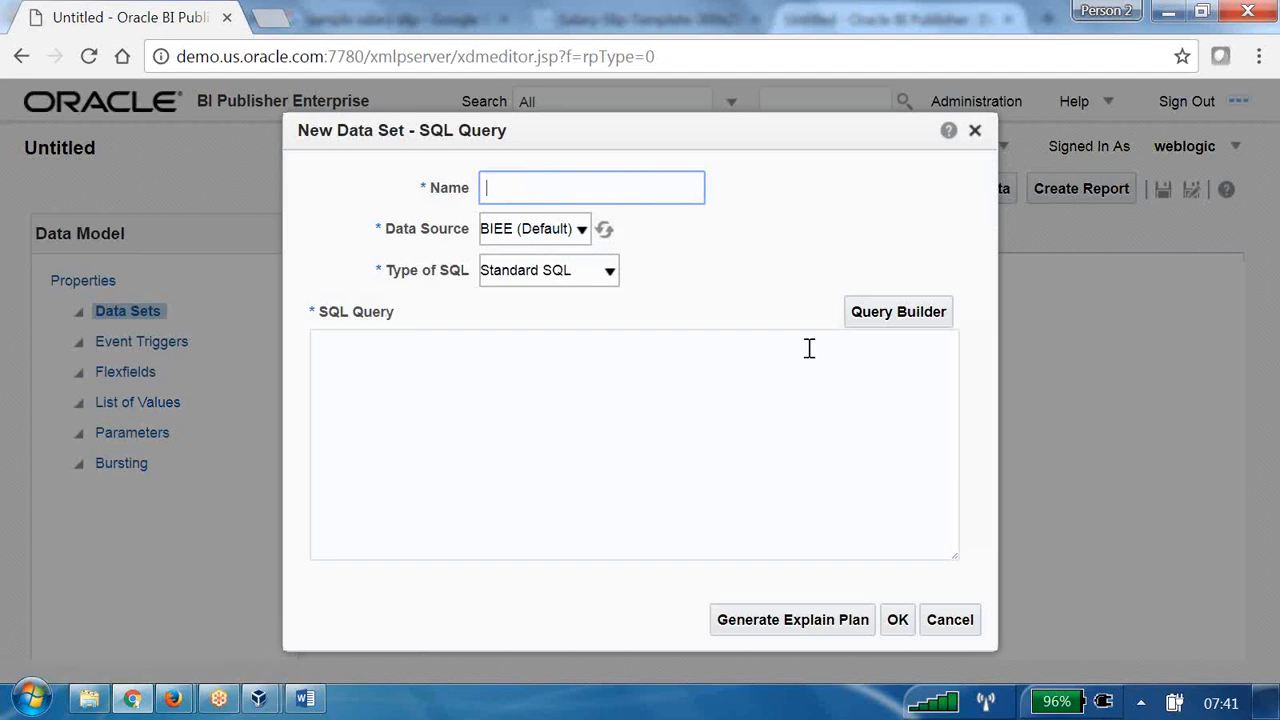
type("dd")
left_click(542, 238)
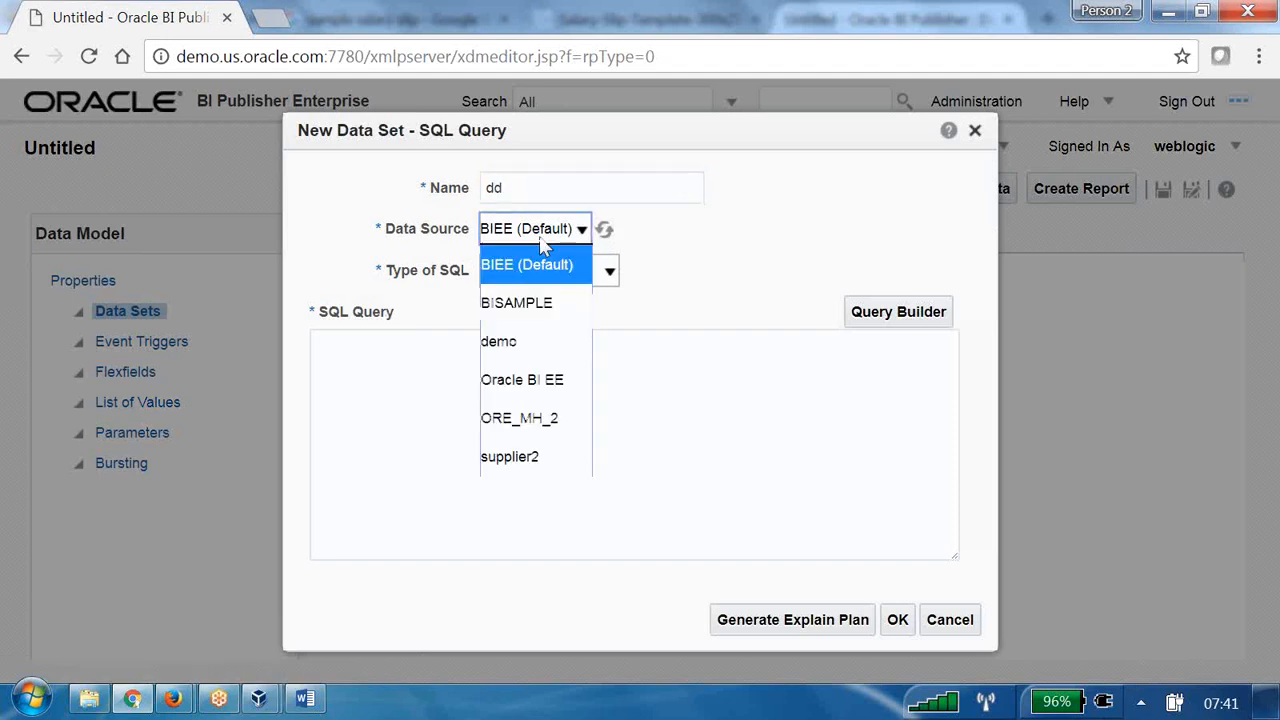
left_click(520, 350)
left_click(899, 313)
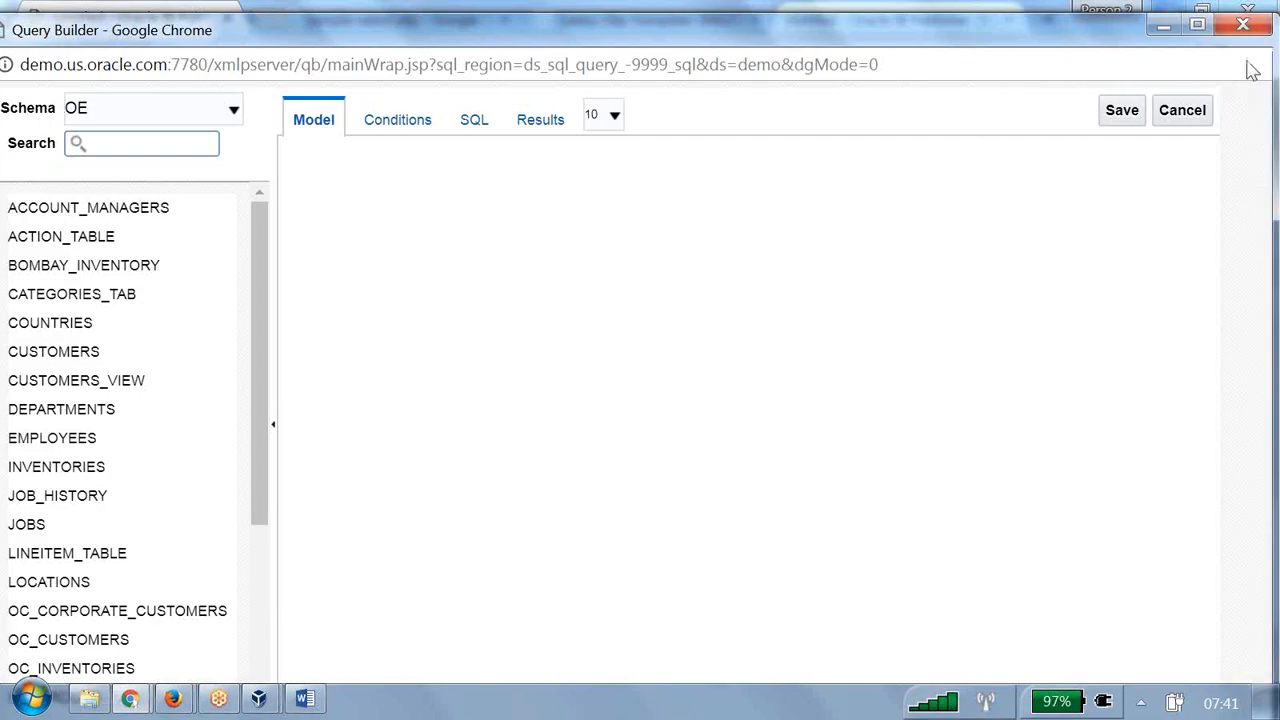
Step: Rename the data set to HR DATA SET and reopen Query Builder on demo
left_click(1243, 25)
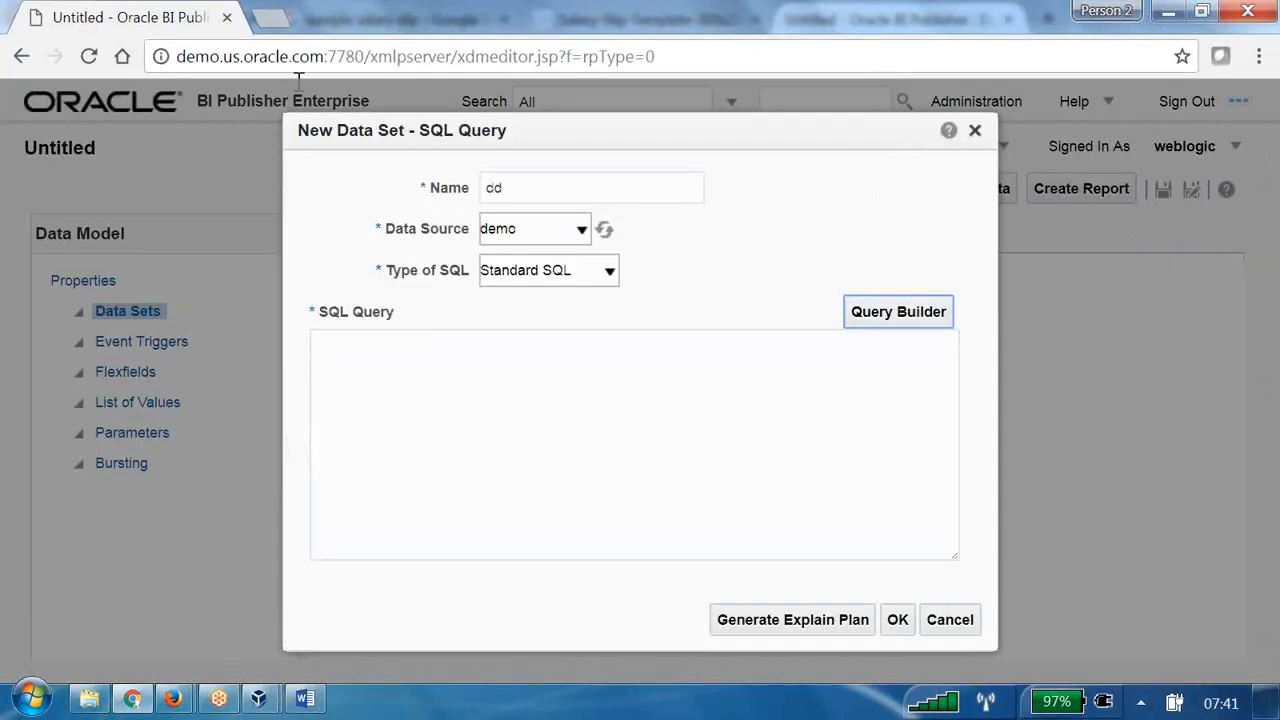
double_click(525, 198)
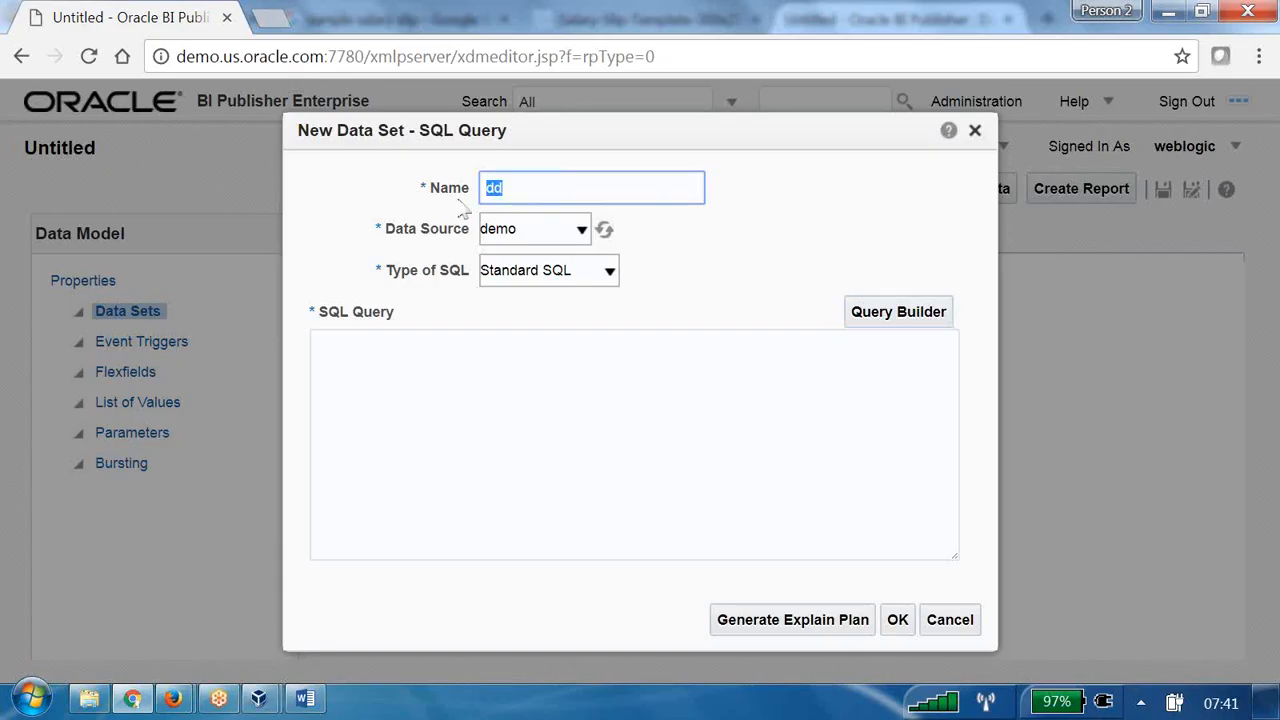
type("HR DATA SET")
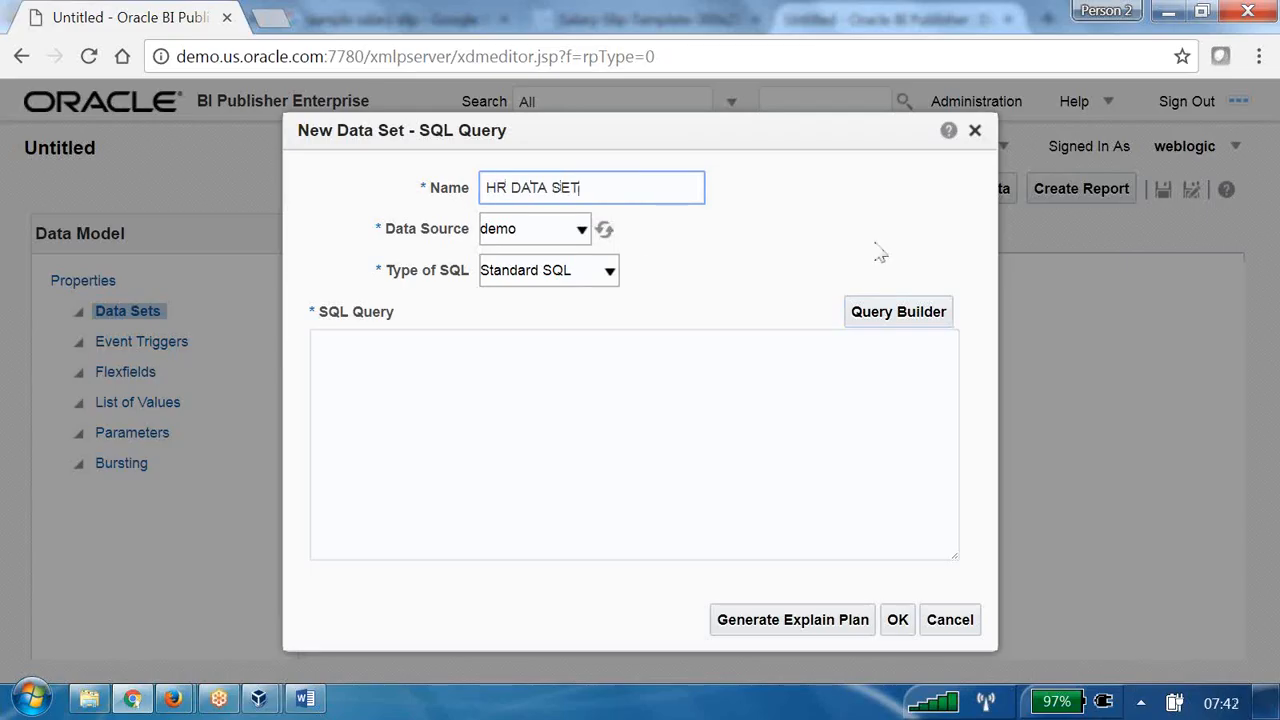
left_click(866, 312)
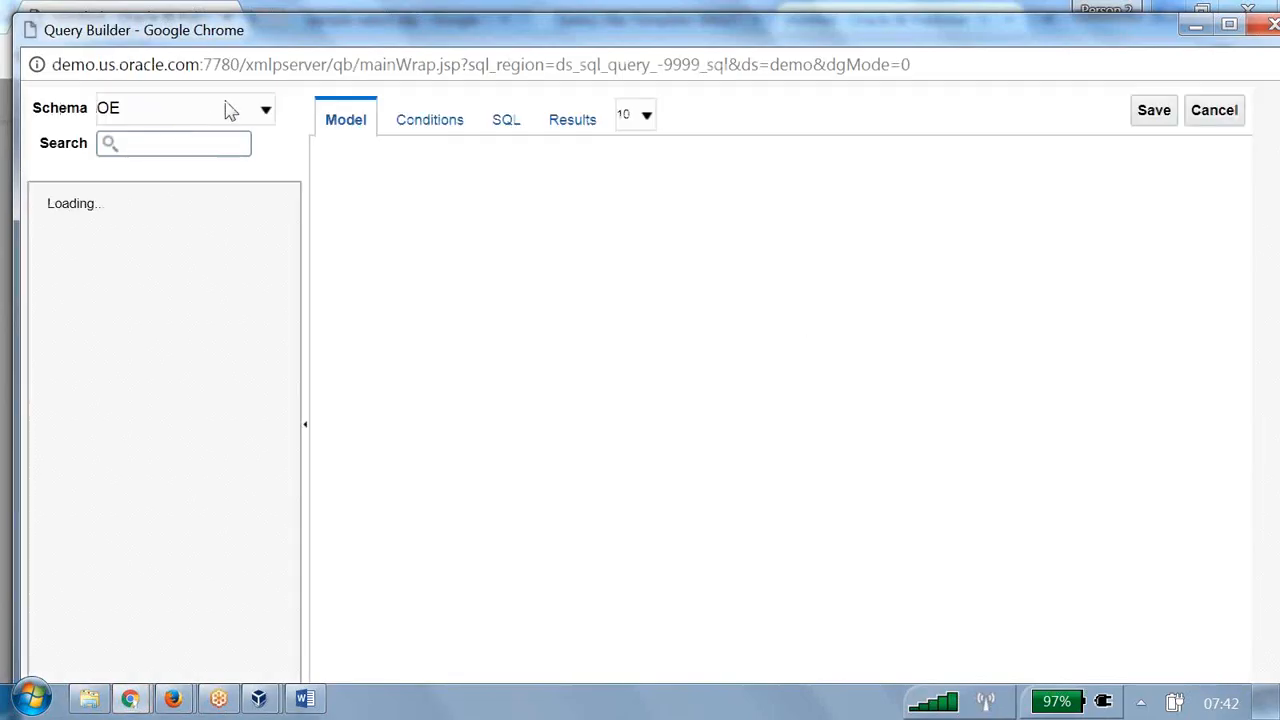
Step: Switch the schema to HR and add the EMPLOYEES and DEPARTMENTS tables to the query
left_click(262, 108)
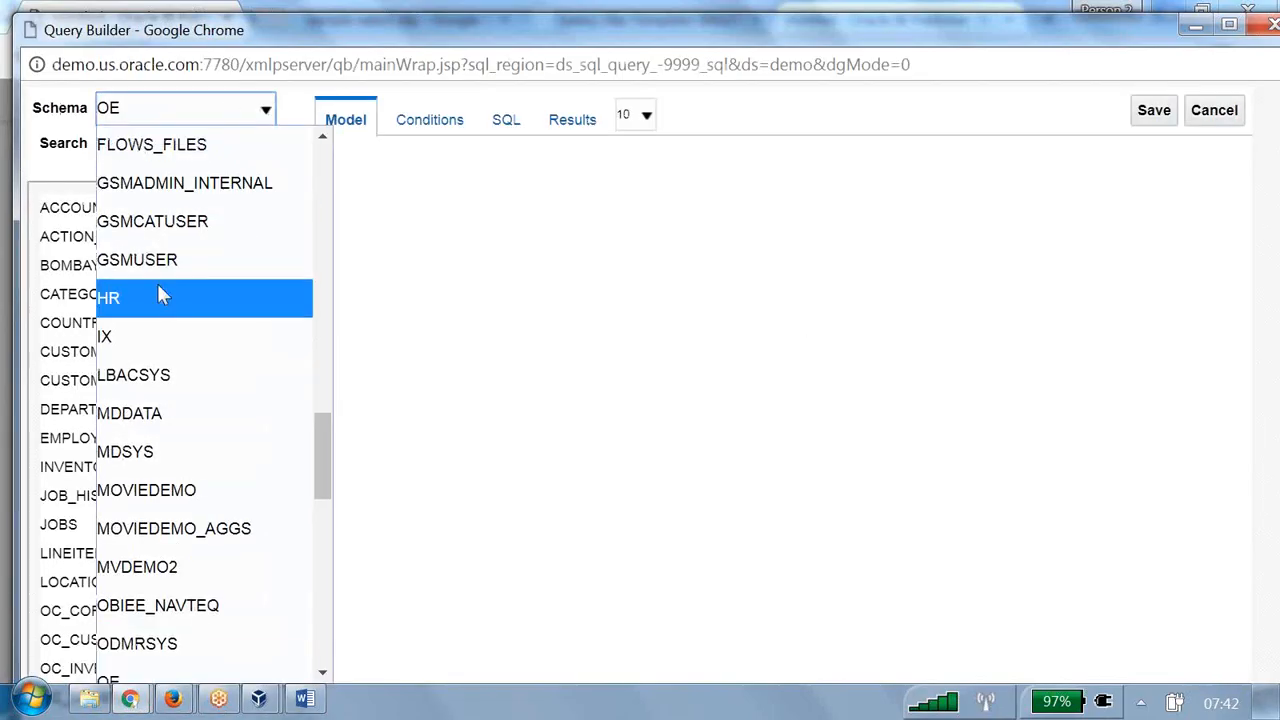
left_click(153, 303)
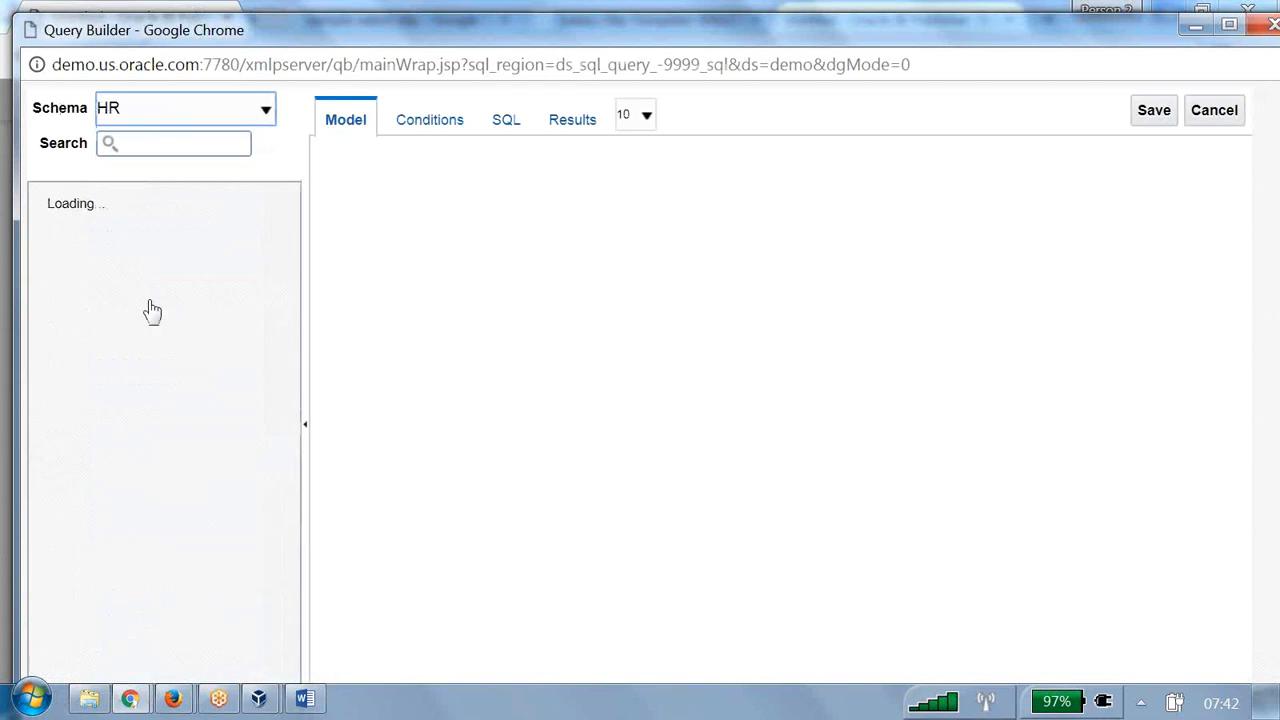
left_click_drag(108, 270, 420, 250)
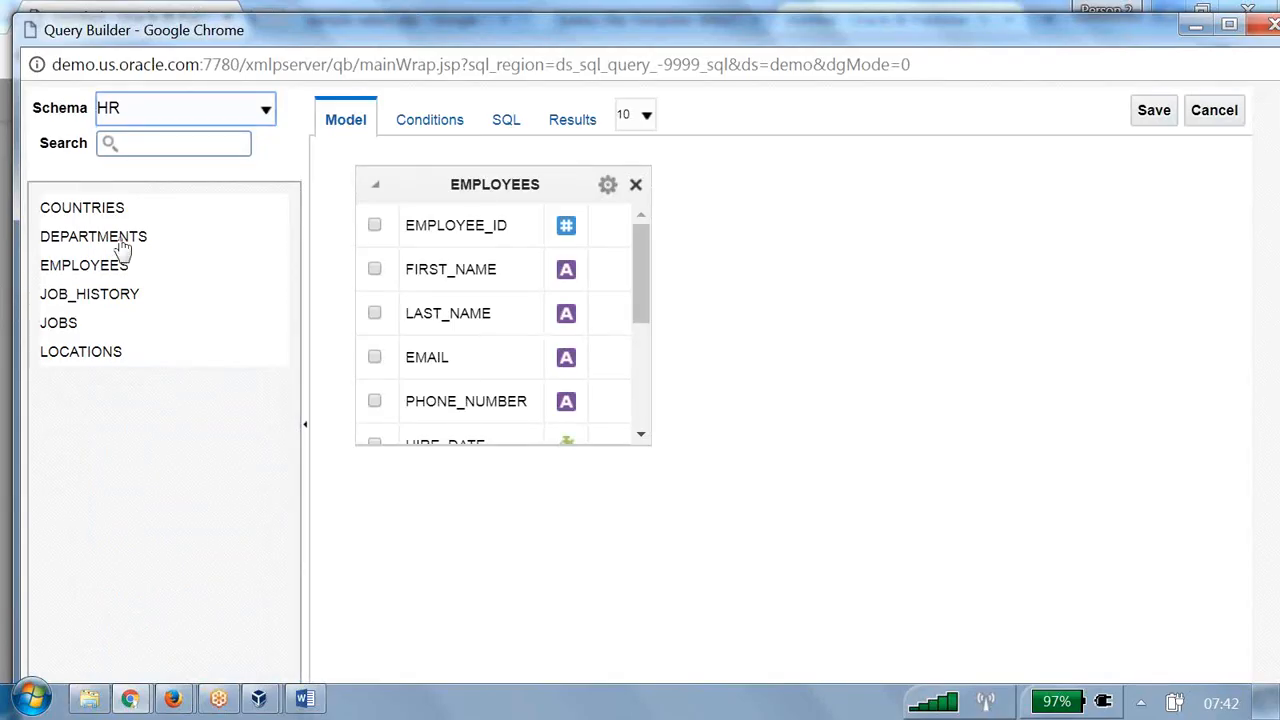
left_click_drag(119, 247, 122, 248)
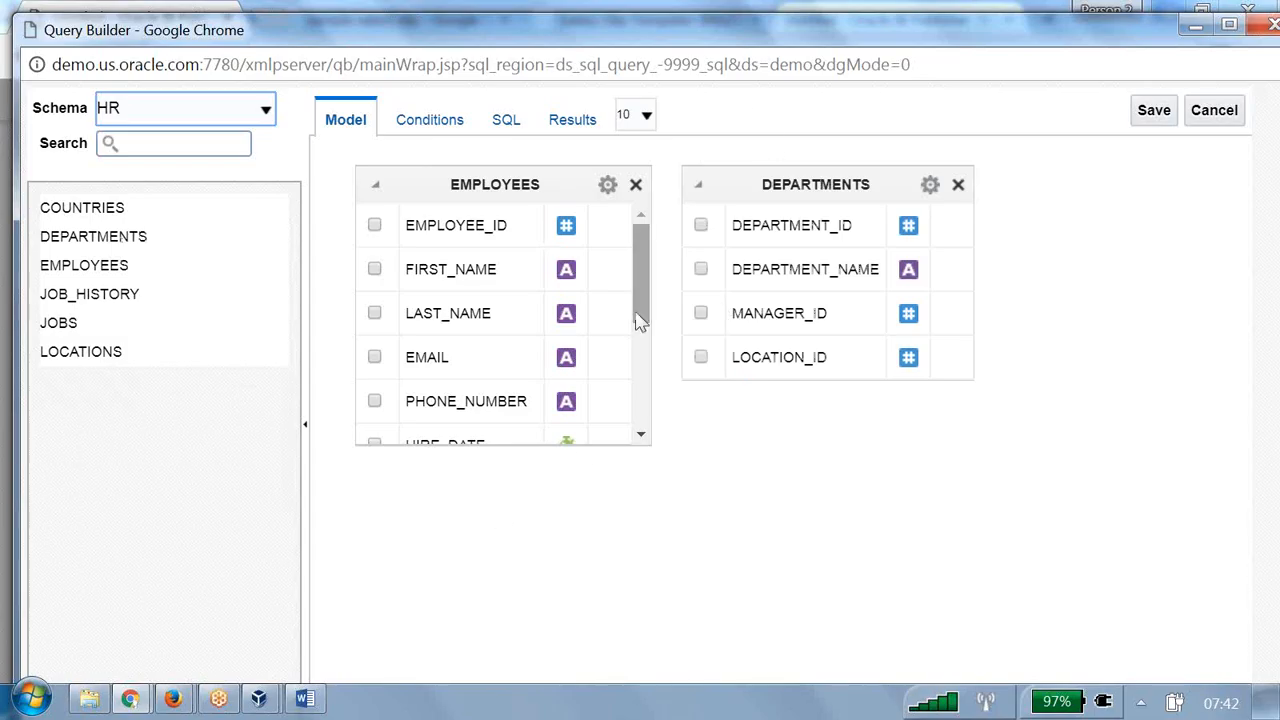
left_click_drag(640, 320, 633, 432)
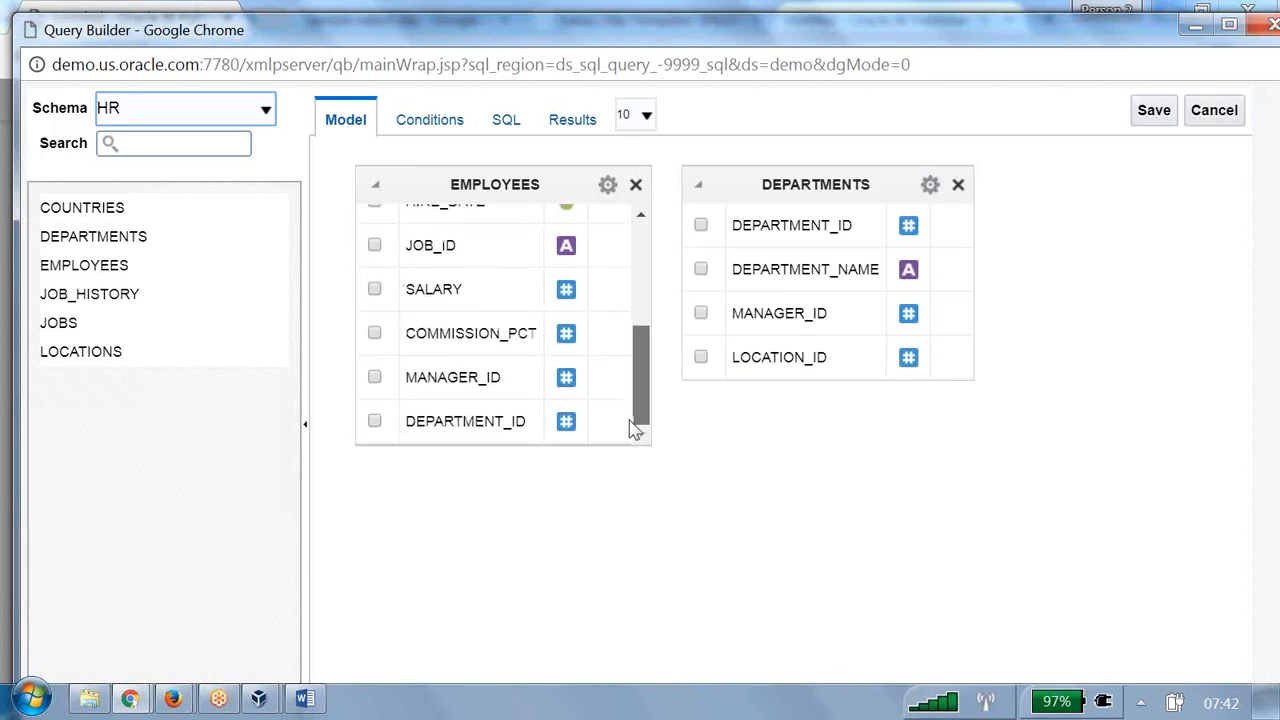
left_click_drag(633, 430, 645, 270)
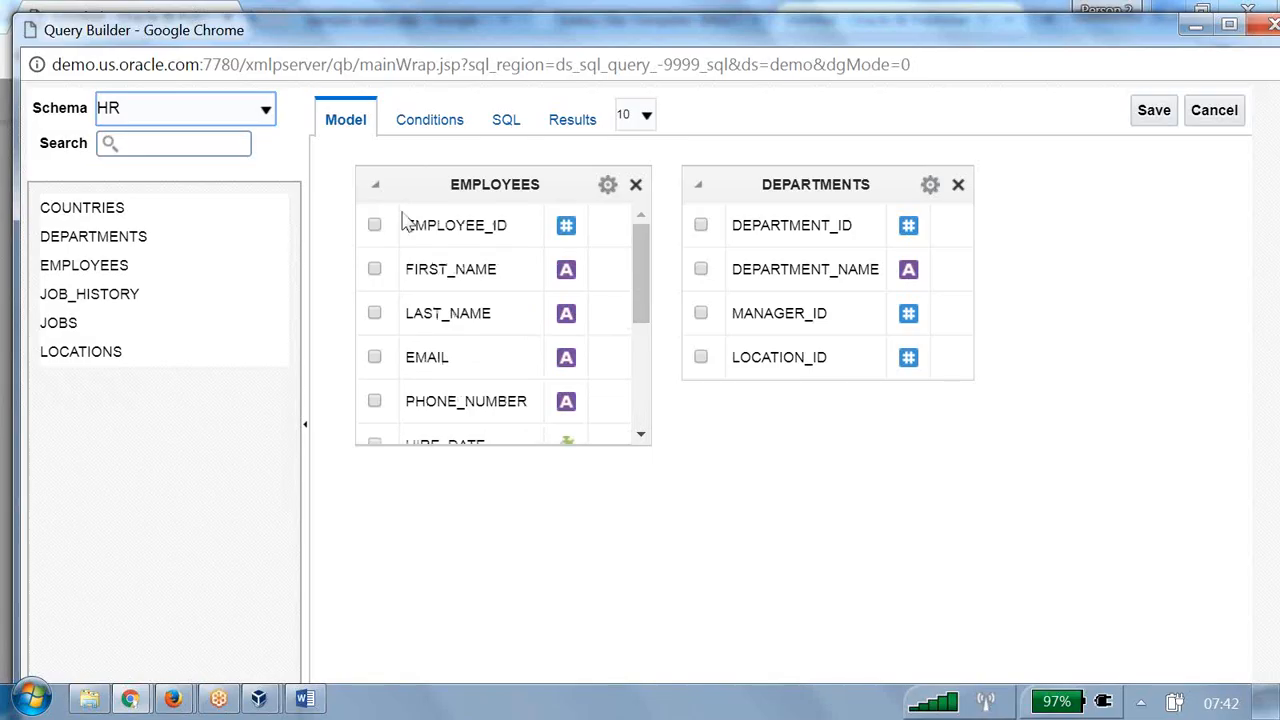
Step: Tick EMPLOYEE_ID, FIRST_NAME, LAST_NAME, HIRE_DATE, JOB_ID, SALARY, DEPARTMENT_NAME and LOCATION_ID
left_click(375, 227)
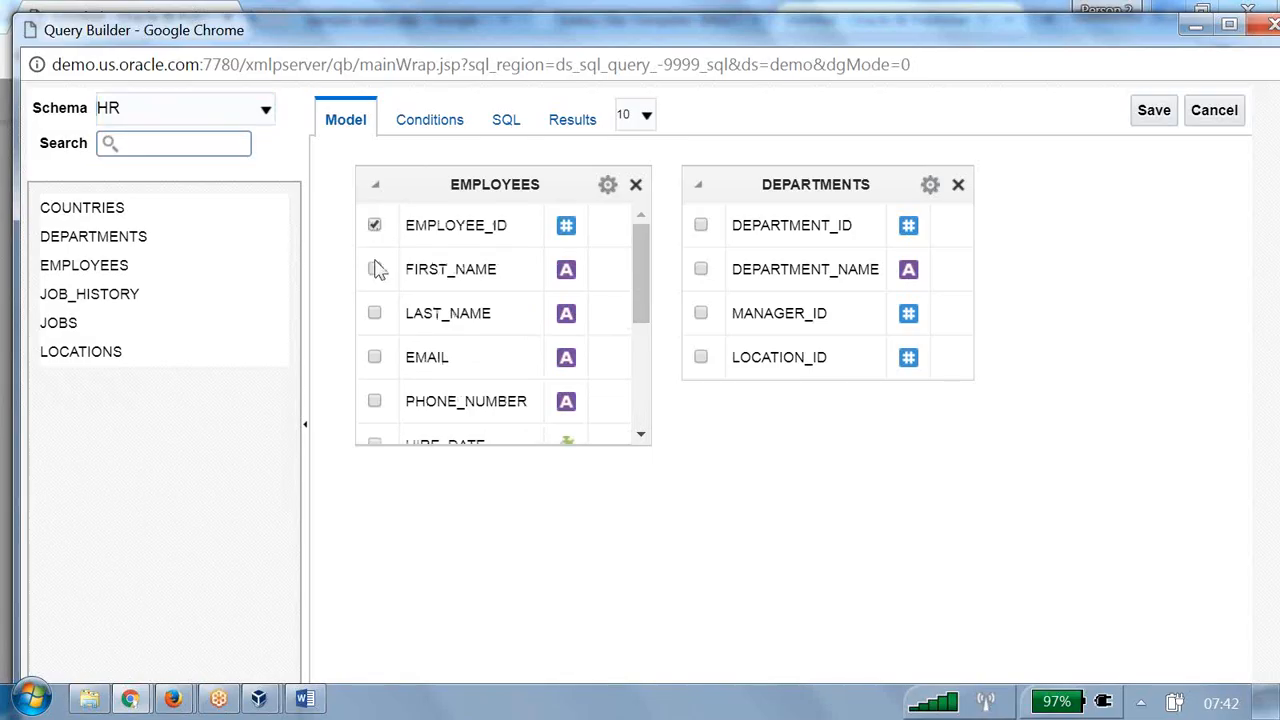
left_click(375, 270)
scroll(472, 386, "down", 3)
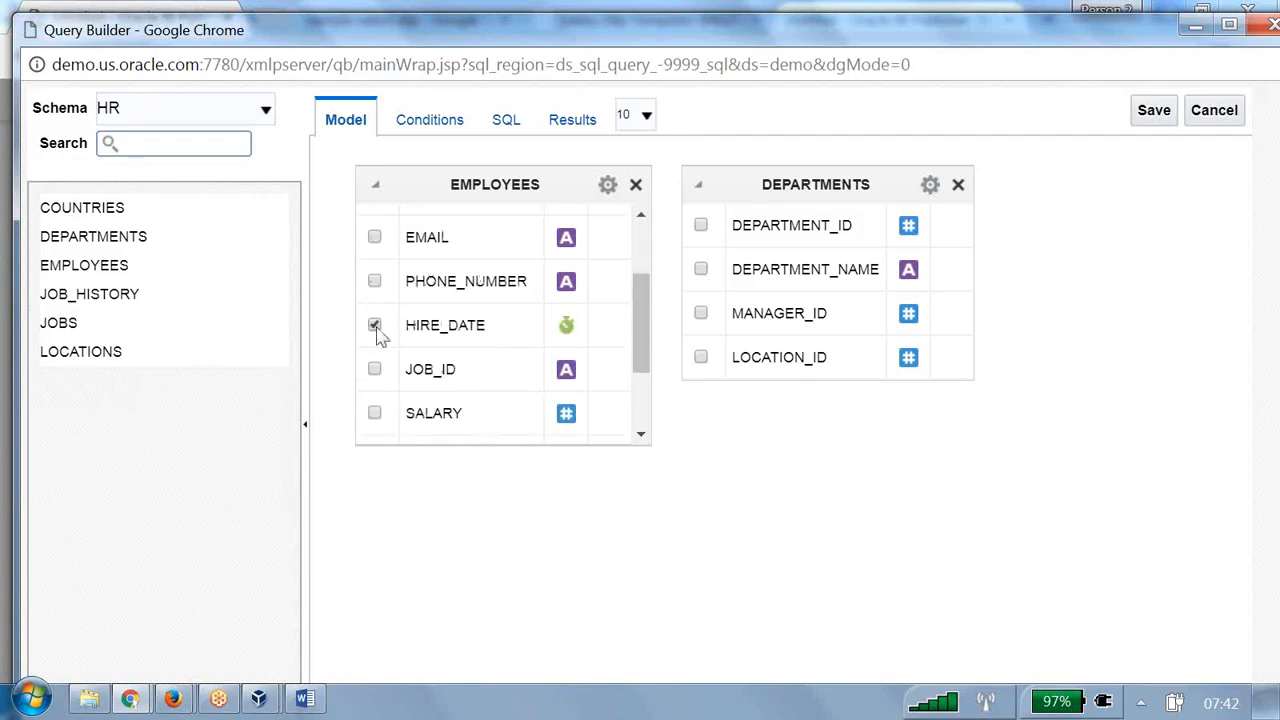
left_click(374, 413)
scroll(477, 389, "down", 3)
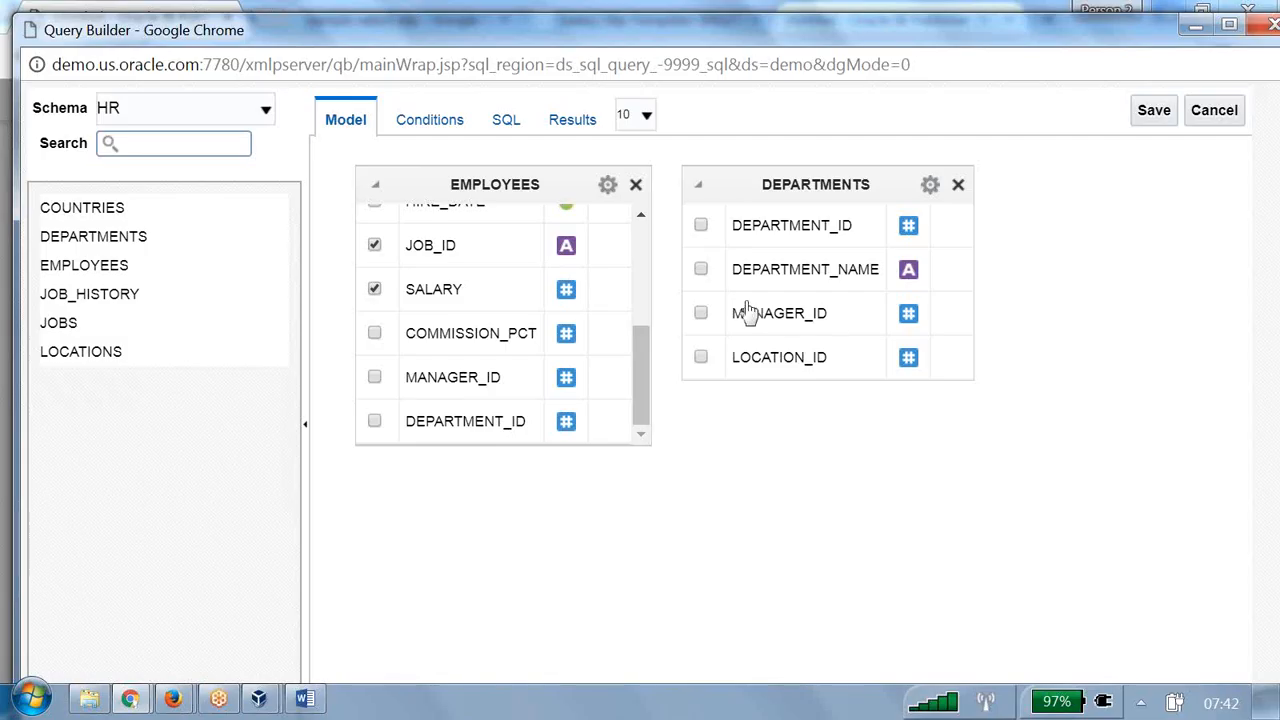
left_click(701, 270)
scroll(620, 455, "up", 3)
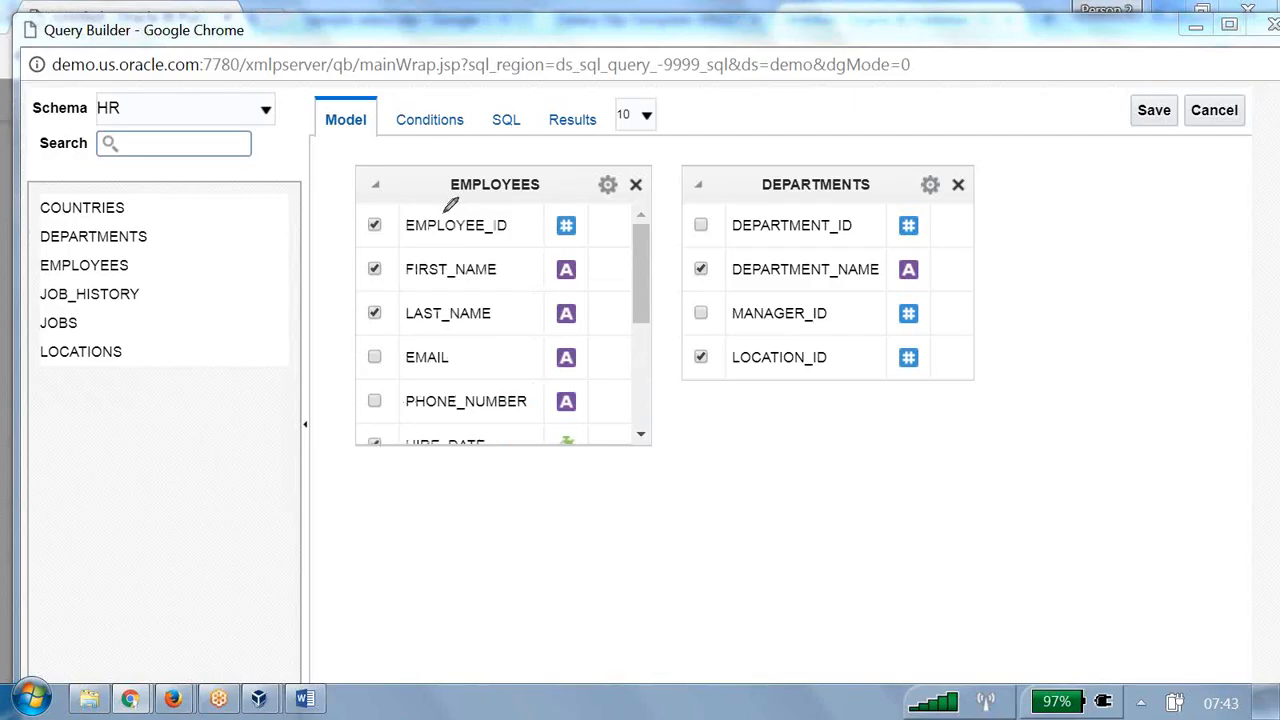
left_click_drag(446, 210, 435, 490)
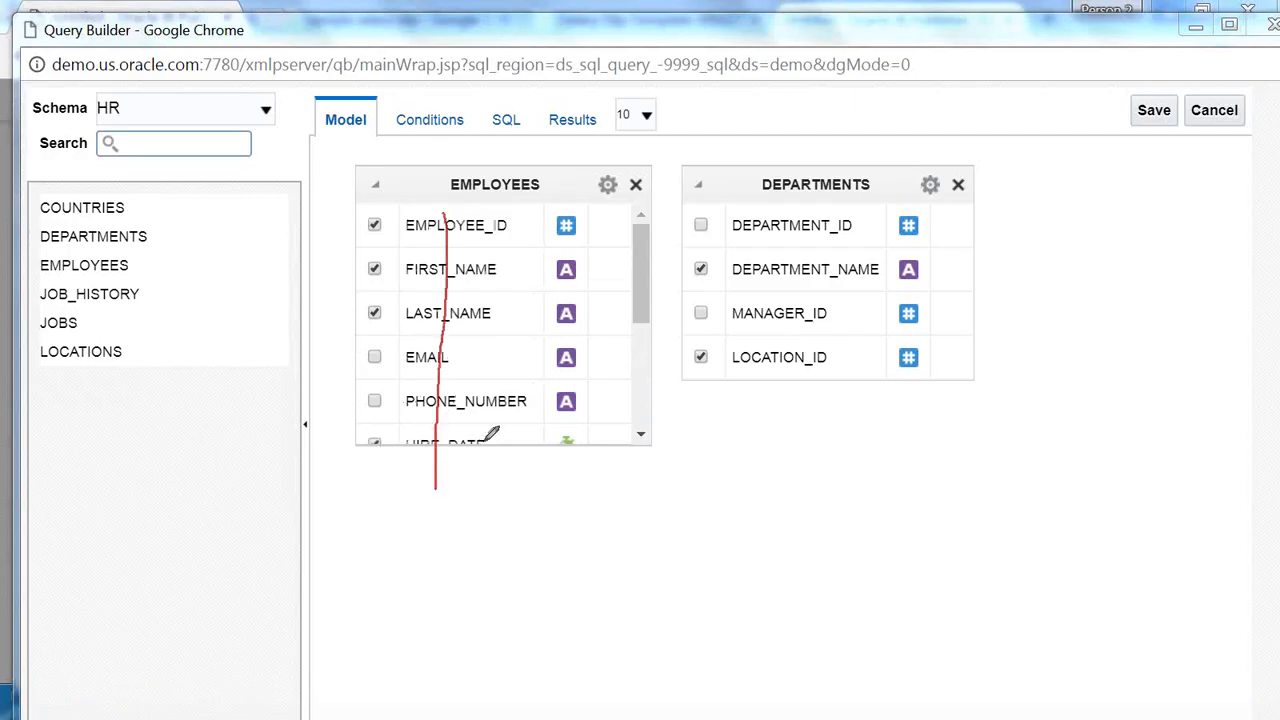
left_click_drag(567, 200, 562, 486)
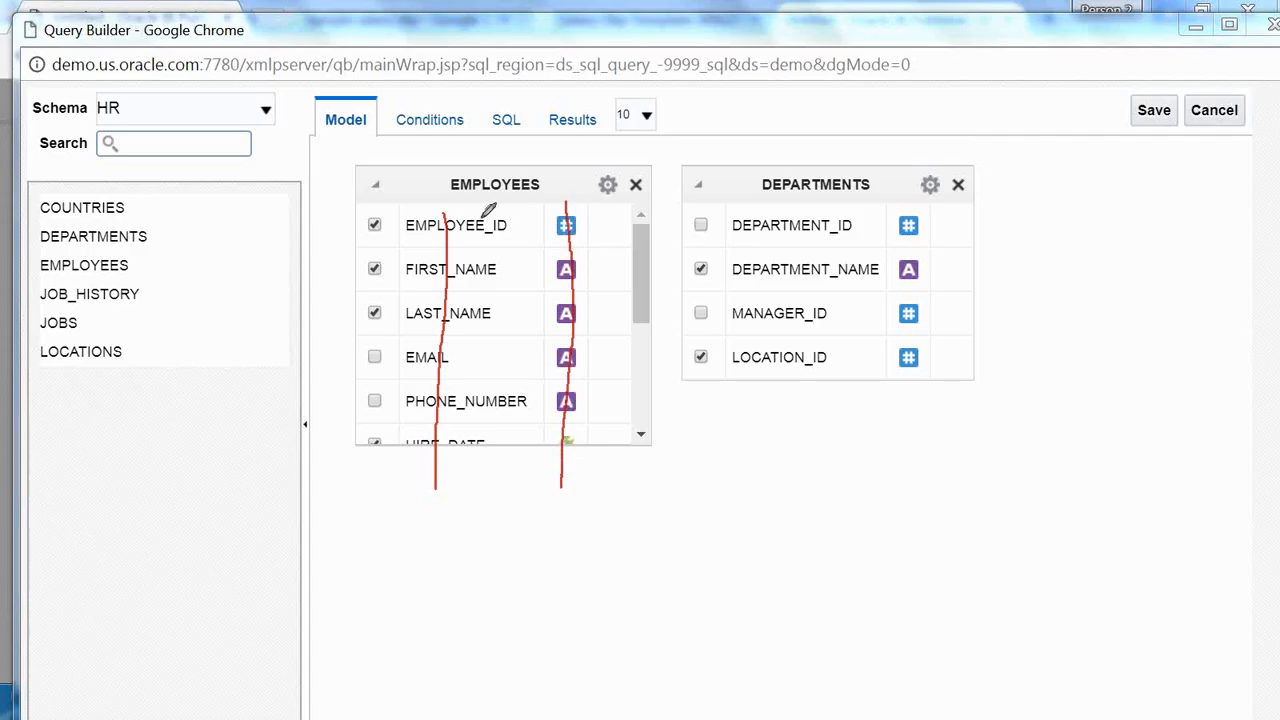
mouse_move(409, 541)
left_mouse_down()
mouse_move(440, 537)
mouse_move(466, 570)
mouse_move(540, 575)
mouse_move(594, 563)
mouse_move(636, 533)
mouse_move(648, 606)
left_mouse_up()
mouse_move(579, 470)
left_mouse_down()
mouse_move(597, 500)
mouse_move(640, 505)
mouse_move(672, 476)
mouse_move(720, 486)
mouse_move(752, 515)
left_mouse_up()
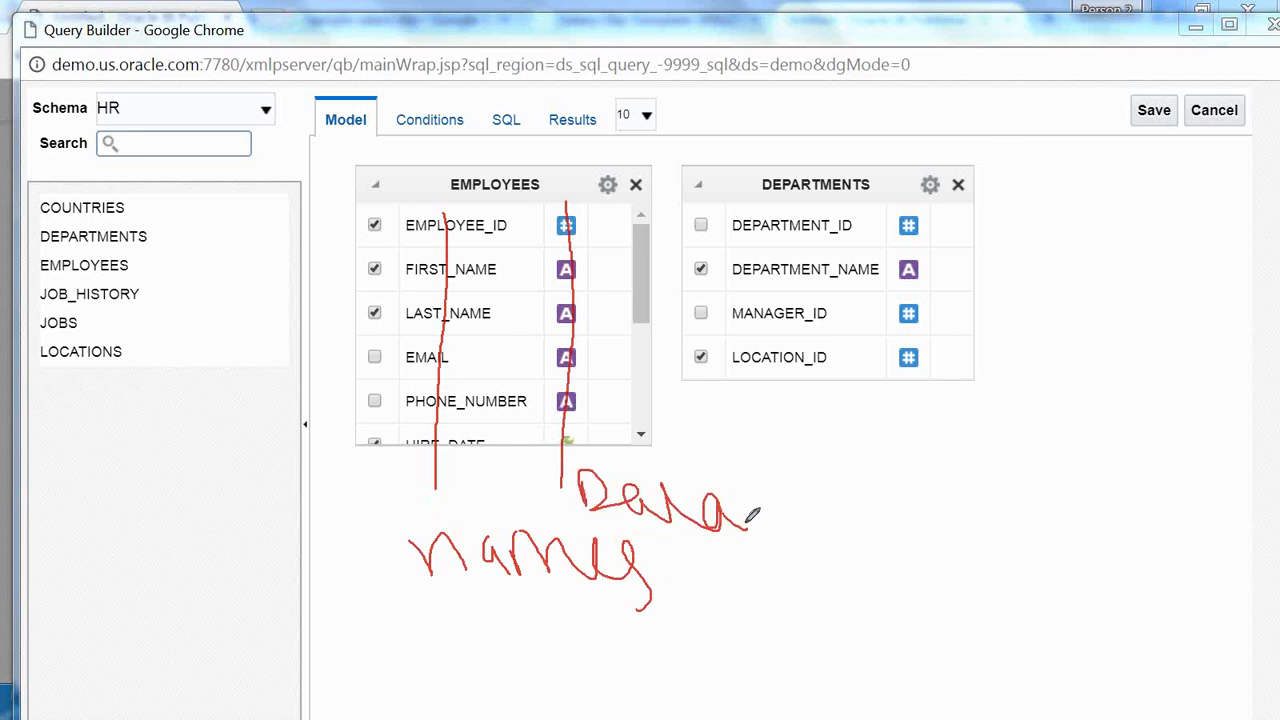
left_click_drag(653, 500, 676, 488)
mouse_move(784, 503)
left_mouse_down()
mouse_move(804, 526)
mouse_move(854, 492)
mouse_move(853, 541)
left_mouse_up()
mouse_move(886, 498)
left_mouse_down()
mouse_move(900, 455)
mouse_move(945, 455)
mouse_move(938, 482)
mouse_move(1043, 569)
mouse_move(972, 605)
left_mouse_up()
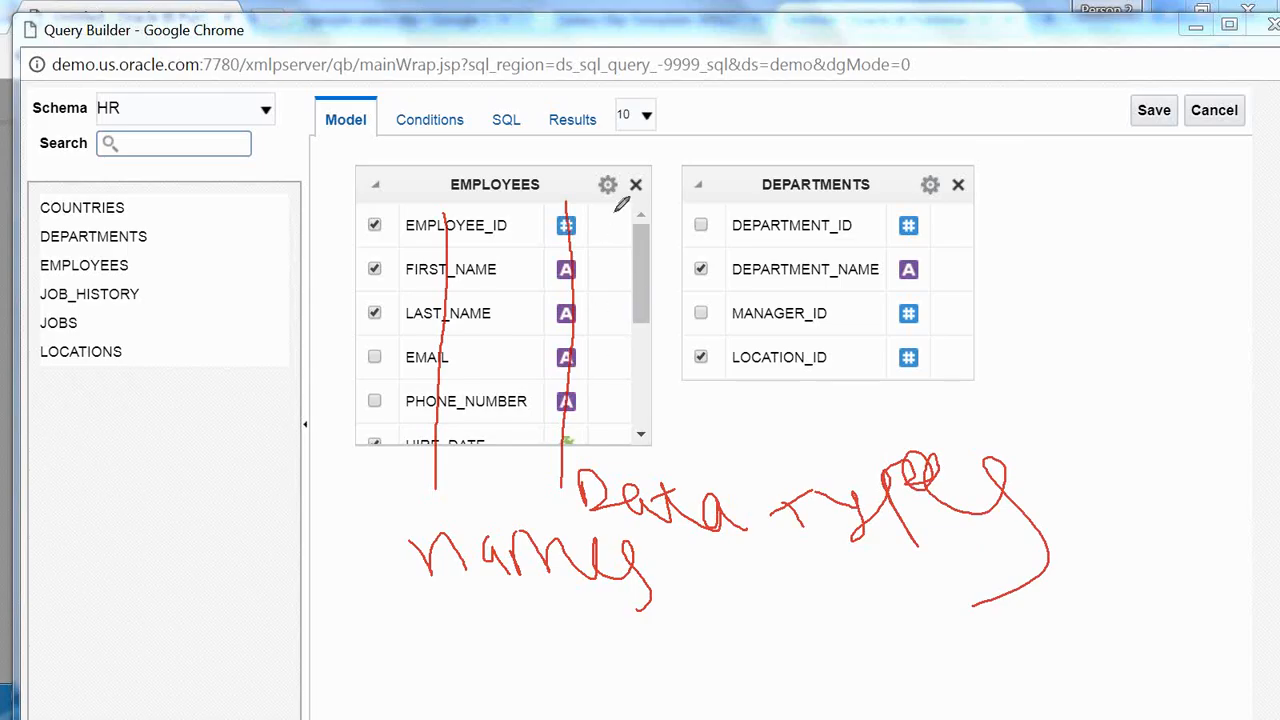
mouse_move(614, 210)
left_mouse_down()
mouse_move(618, 438)
mouse_move(758, 453)
left_mouse_up()
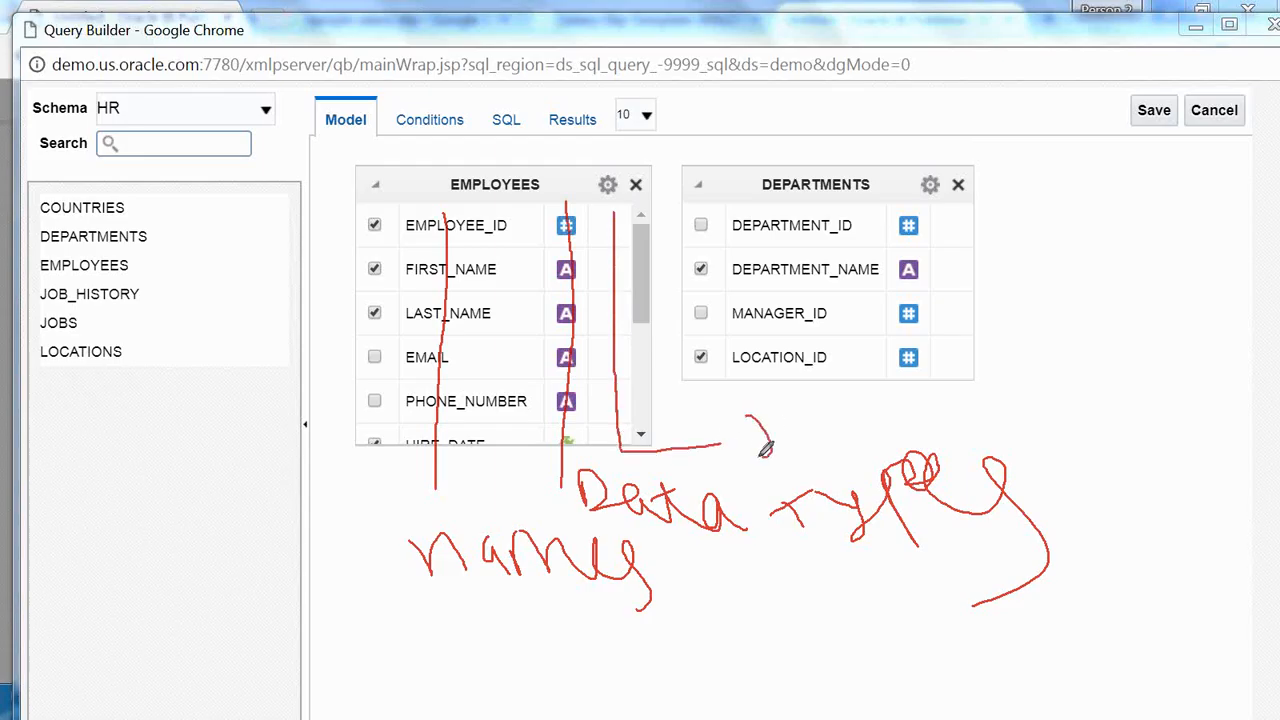
mouse_move(818, 413)
left_mouse_down()
mouse_move(866, 436)
mouse_move(920, 418)
mouse_move(914, 440)
left_mouse_up()
left_click(838, 401)
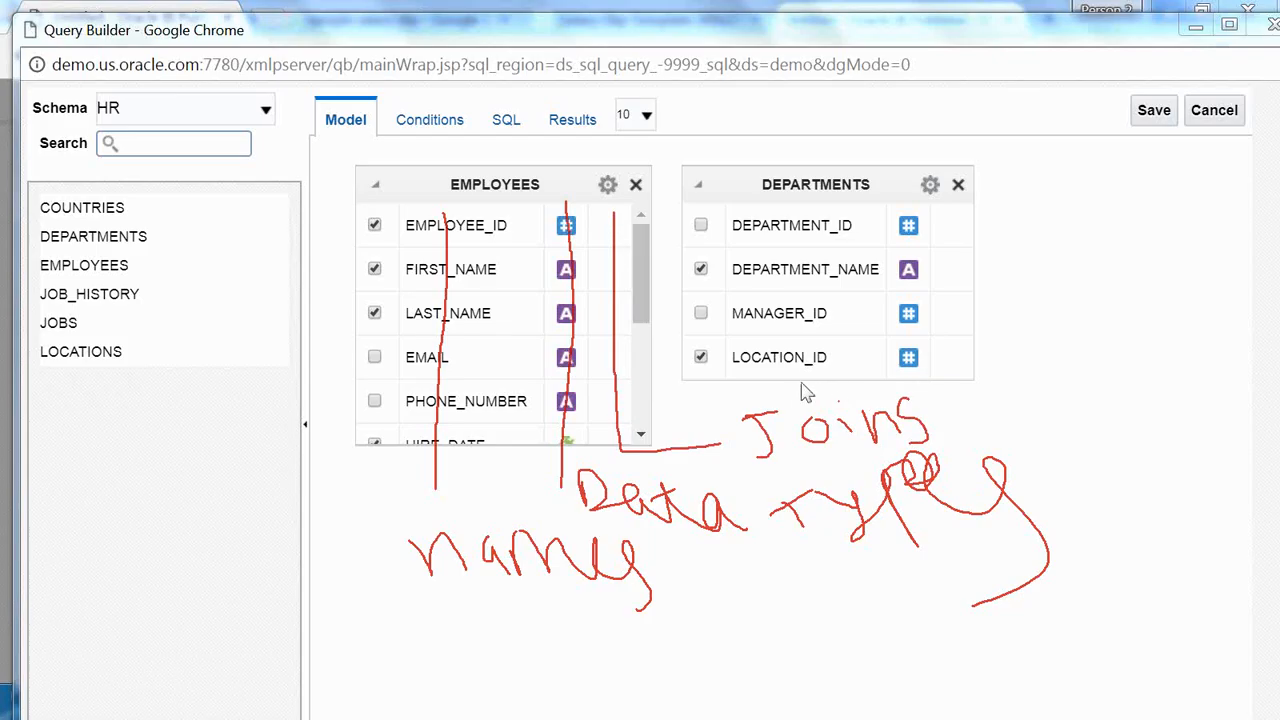
key("Escape")
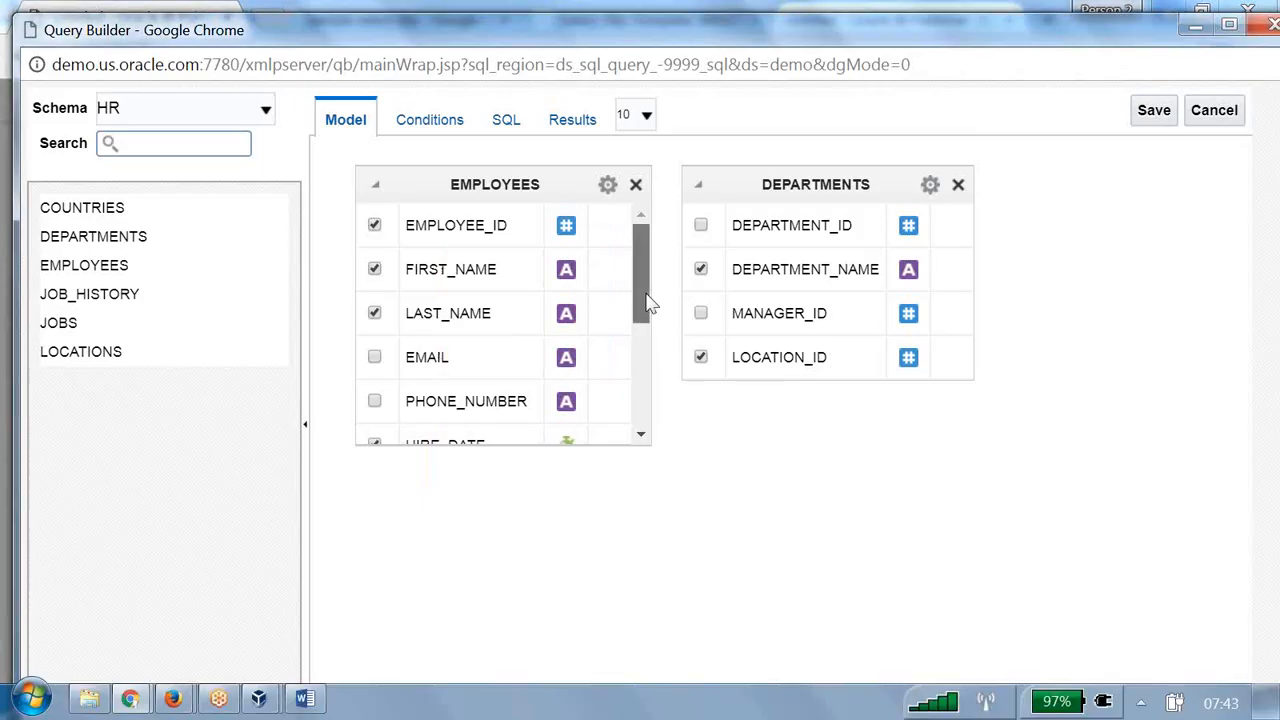
Step: Move DEPARTMENTS to the right and link both DEPARTMENT_ID columns to join the tables
left_click_drag(649, 270, 640, 443)
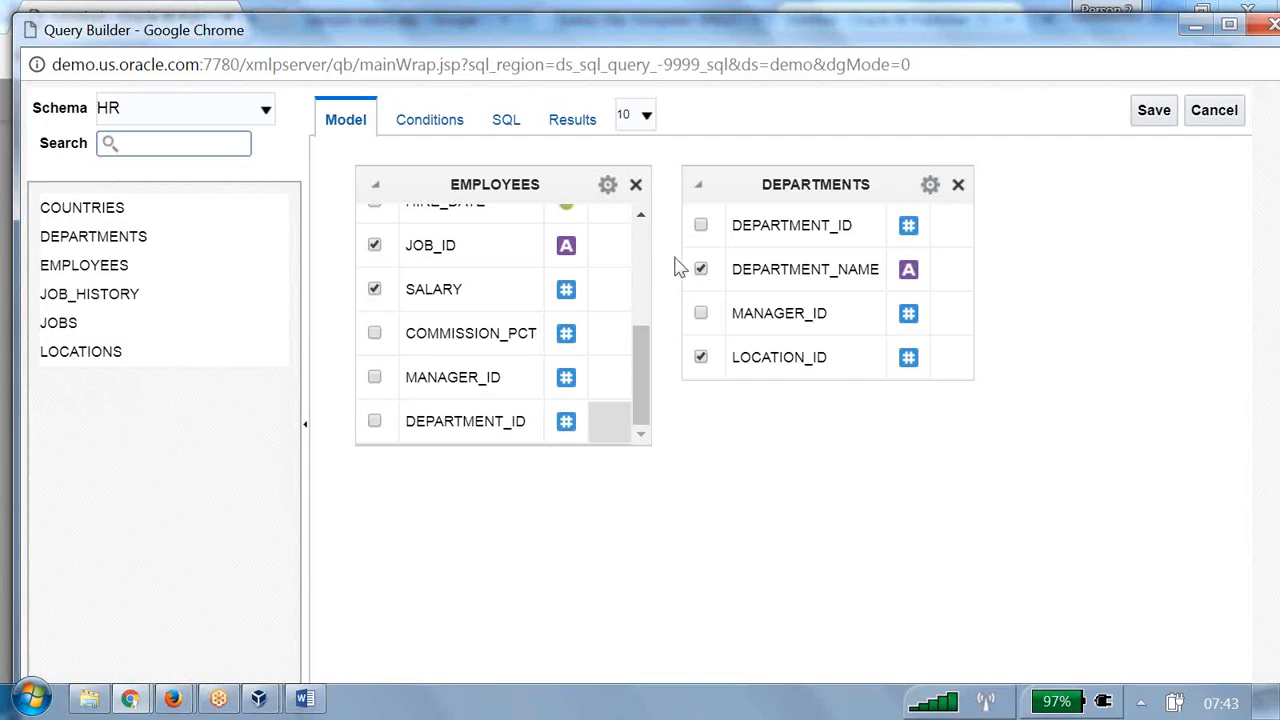
left_click_drag(792, 190, 889, 218)
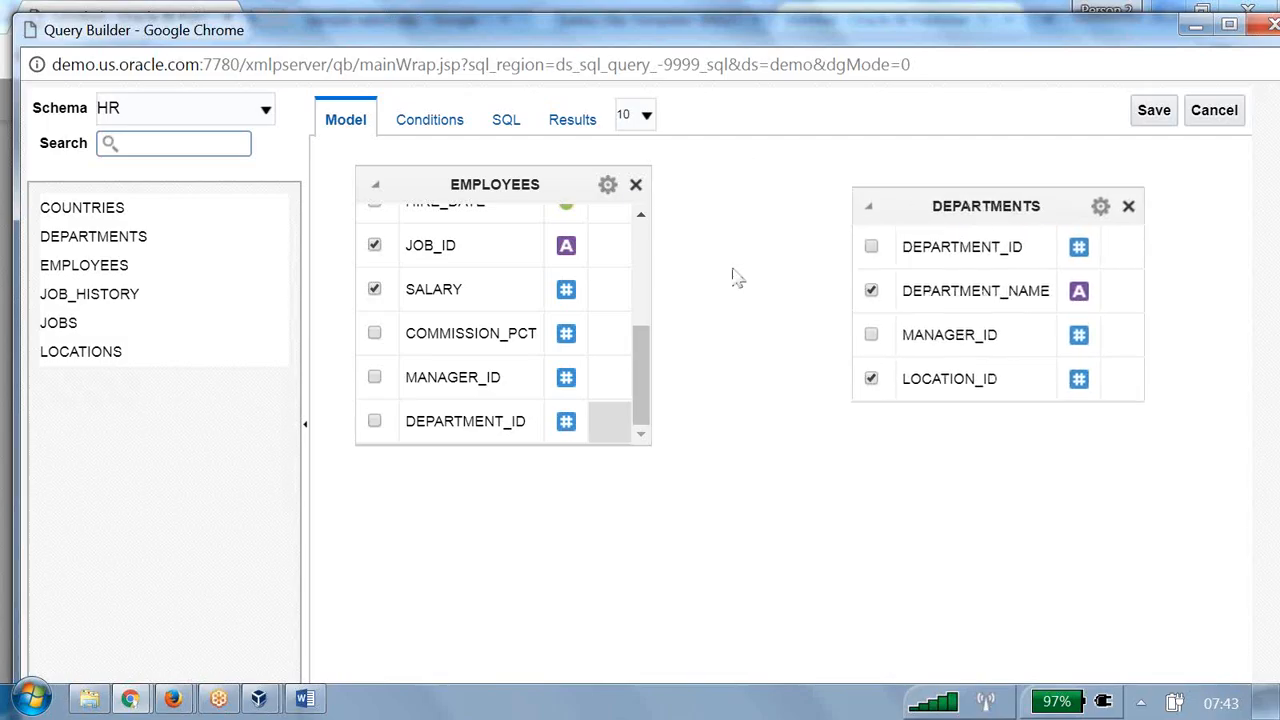
left_click(1122, 250)
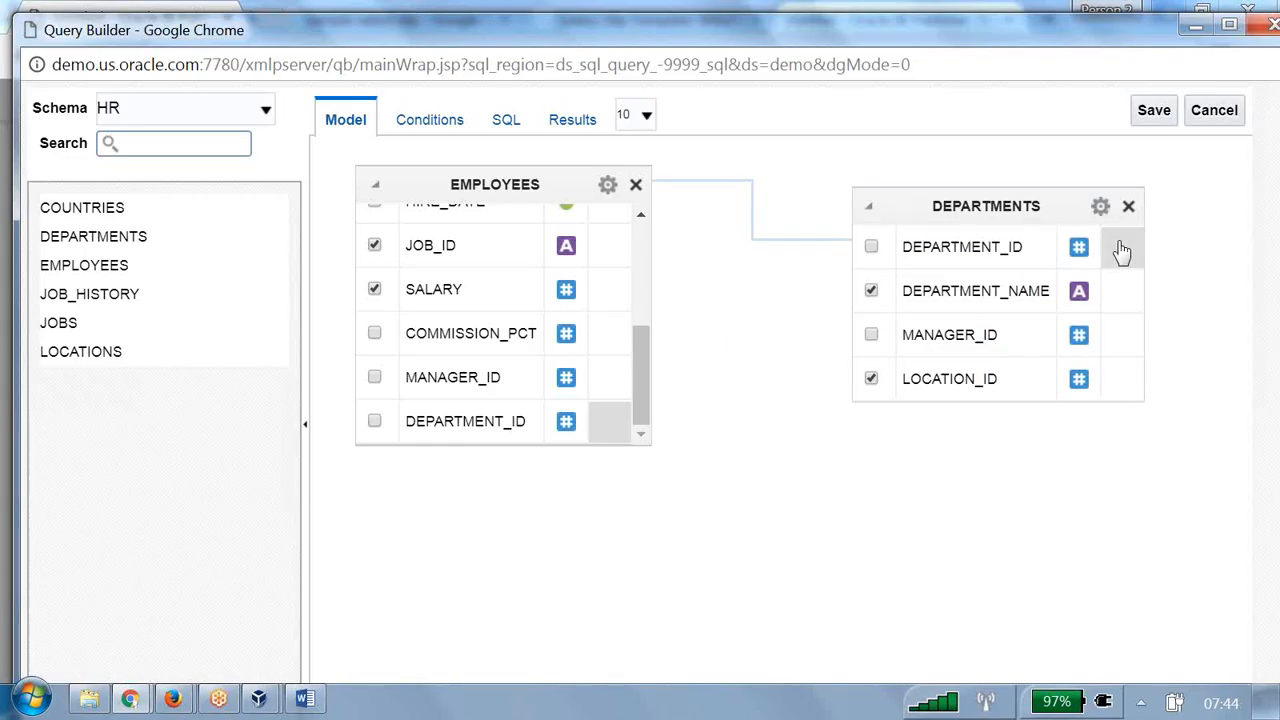
mouse_move(757, 251)
Step: Add a SALARY condition of >6000 and check the generated SQL
left_click(507, 121)
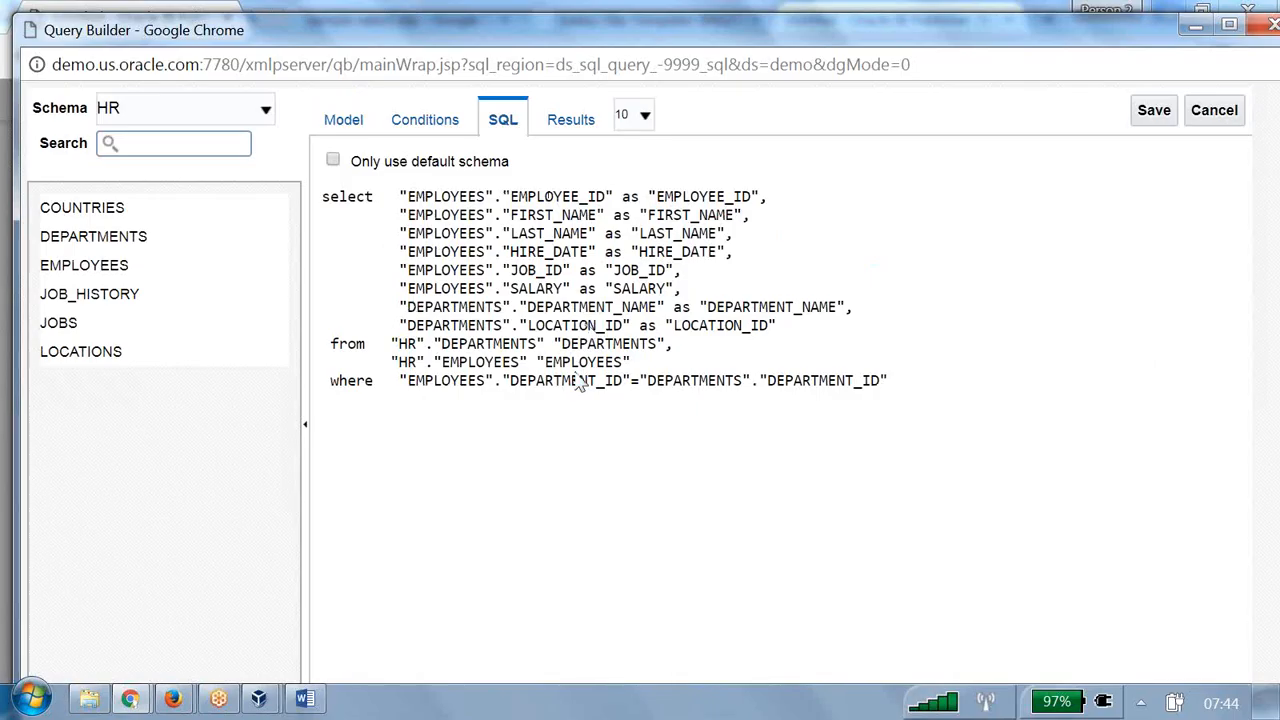
left_click(450, 127)
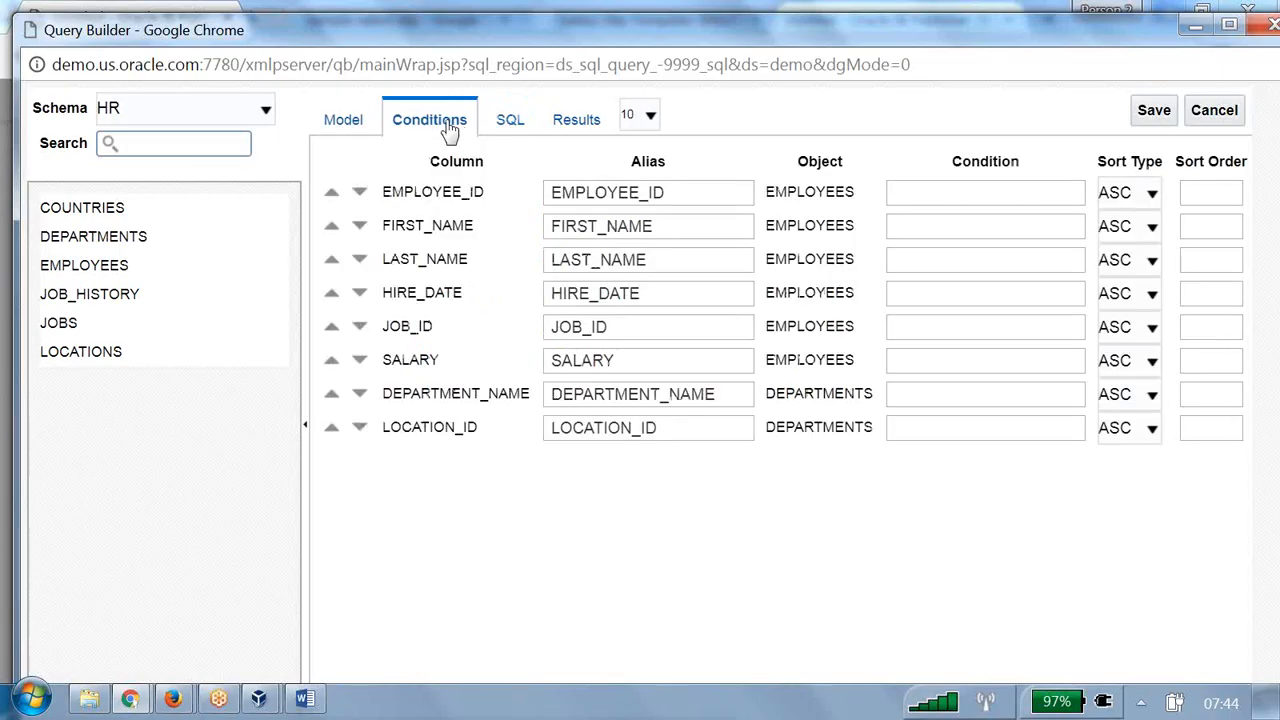
left_click(924, 372)
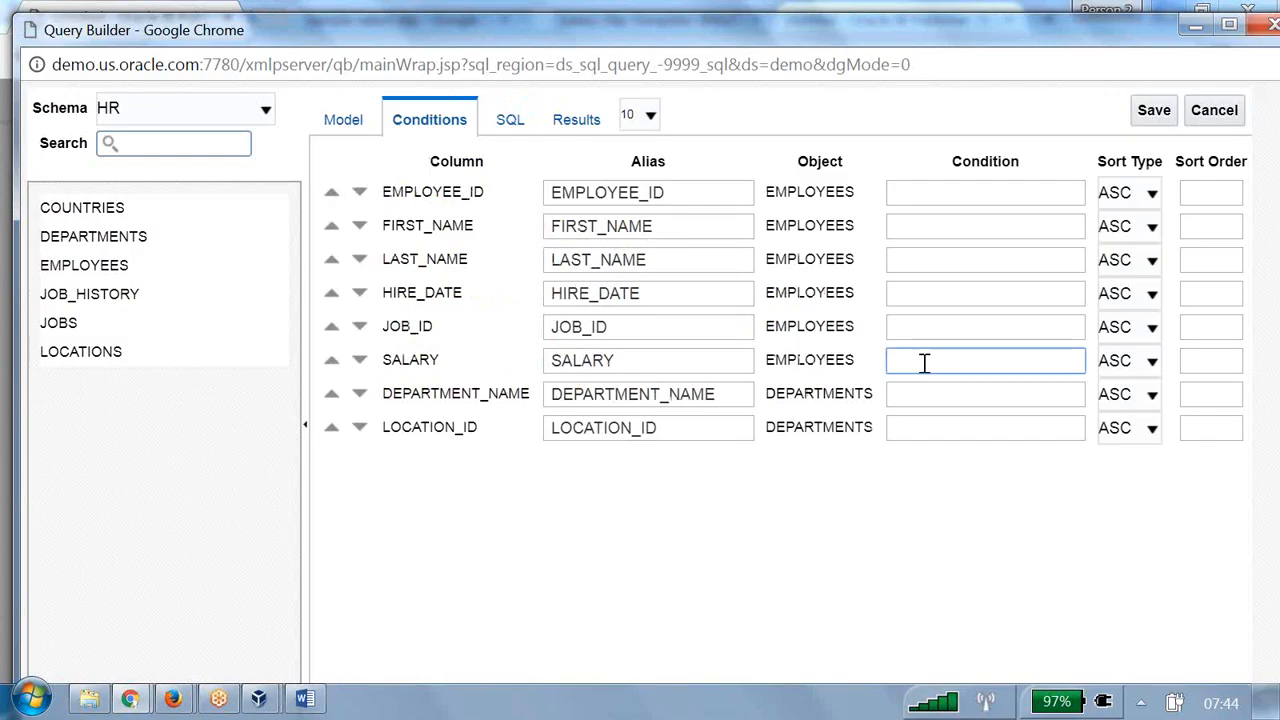
type(">6000")
left_click(510, 121)
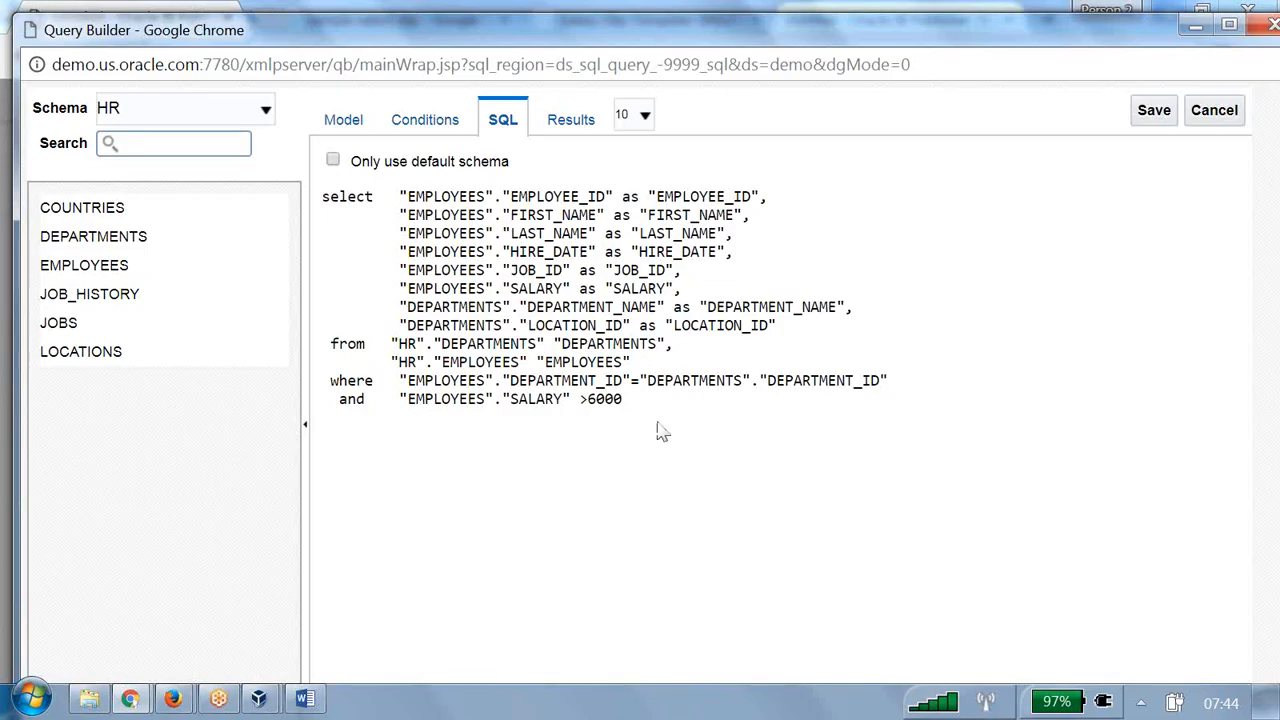
Step: Add a DEPARTMENT_NAME condition of ='hr' and check the SQL again
left_click(450, 124)
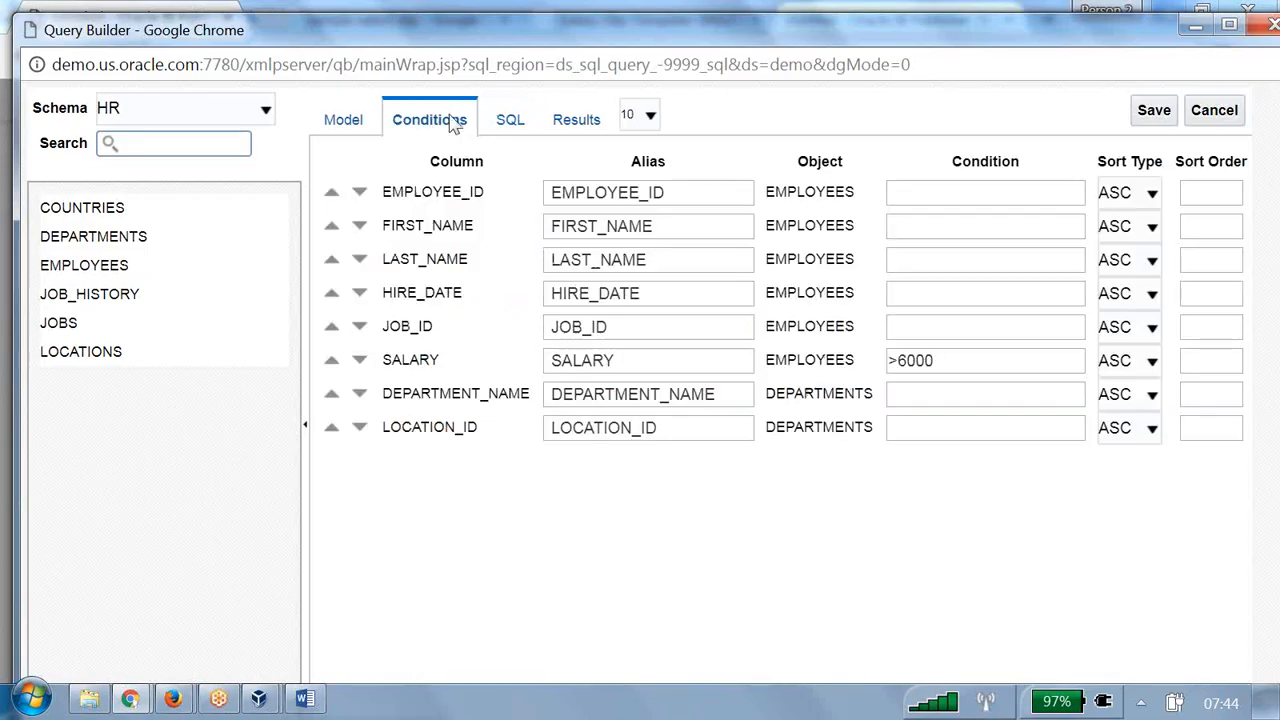
left_click(894, 396)
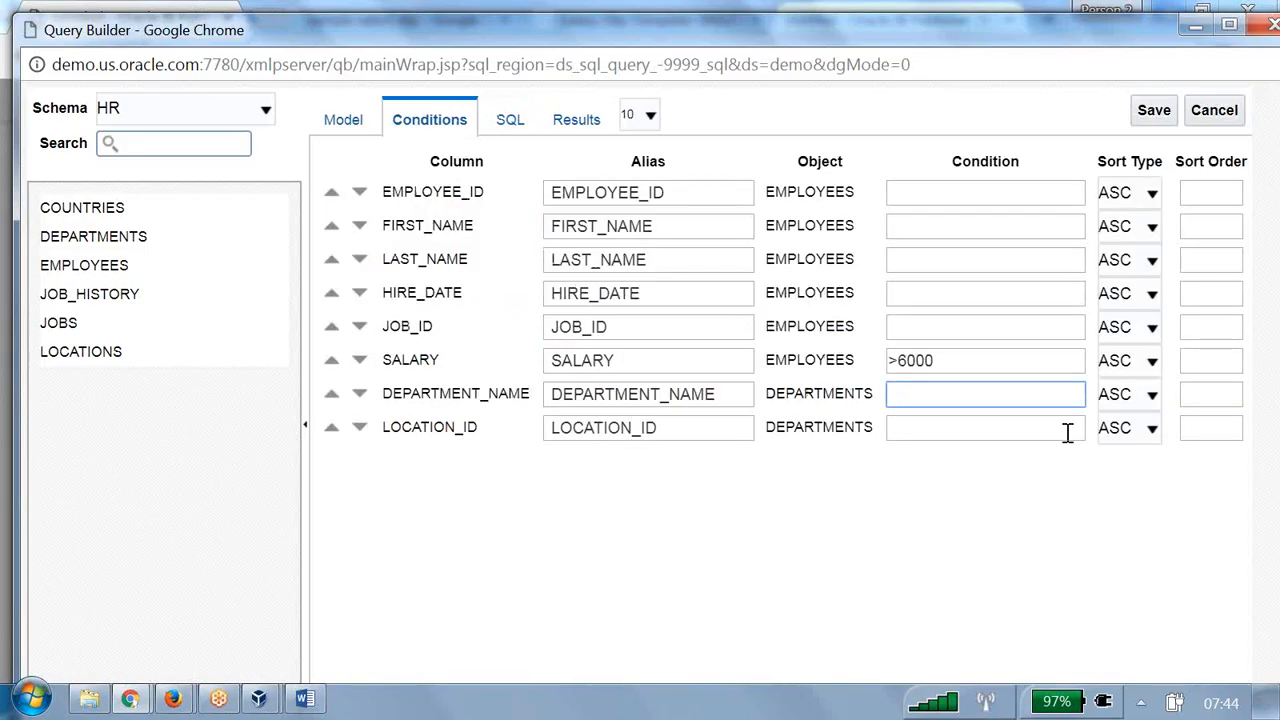
type("='hr")
left_click(520, 128)
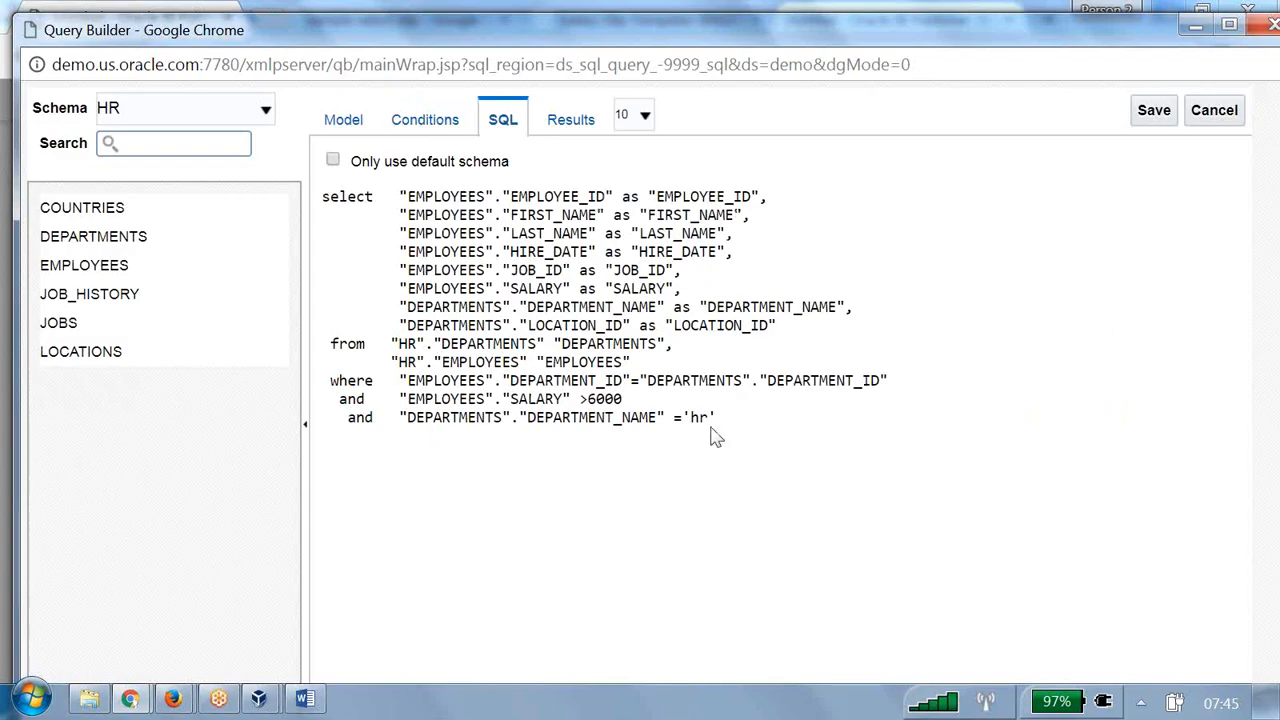
Step: Delete both the DEPARTMENT_NAME and SALARY conditions
left_click(438, 128)
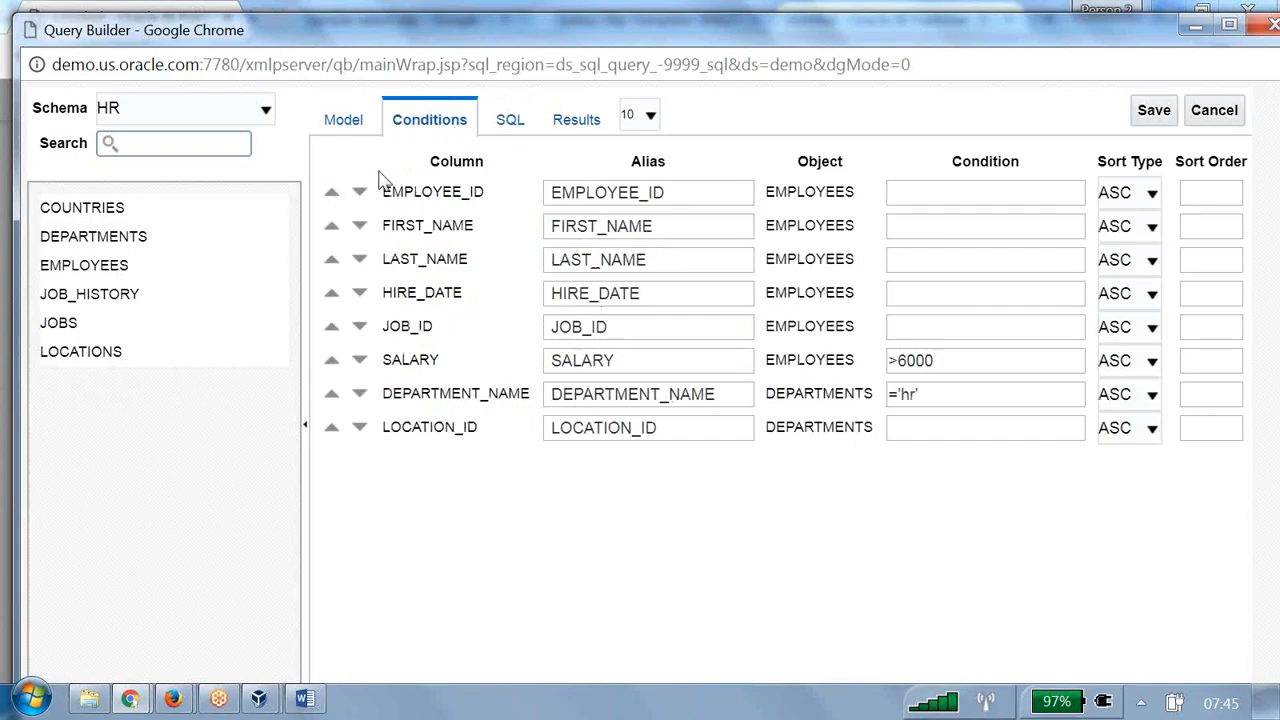
left_click(930, 395)
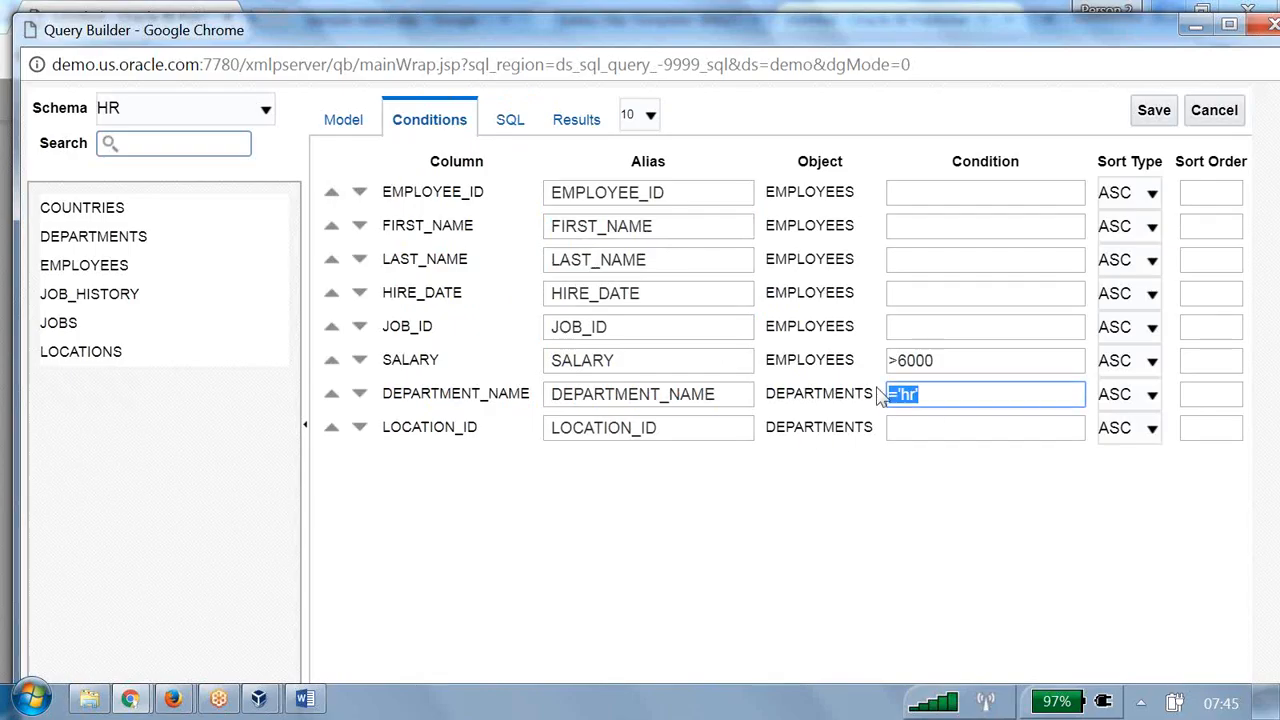
key("BackSpace")
left_click(955, 362)
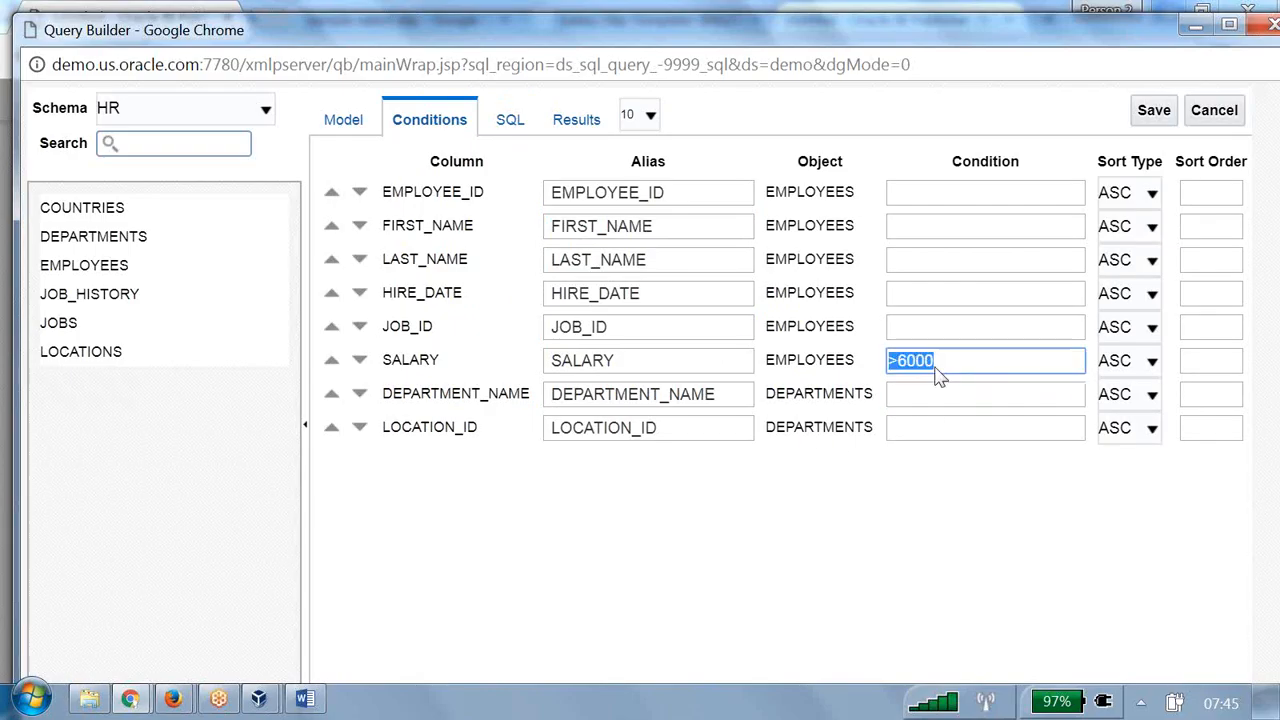
key("BackSpace")
Step: Preview the query results limited to 10 rows, then save the SQL back to HR DATA SET
left_click(577, 124)
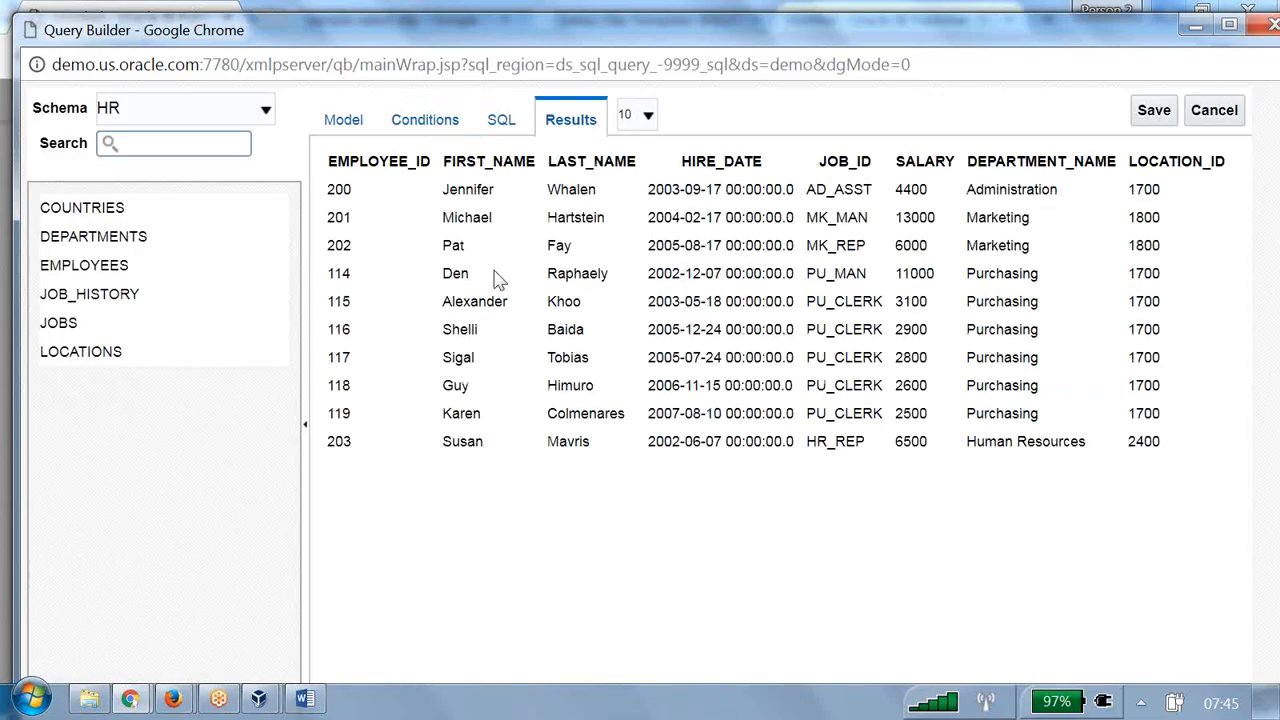
left_click(642, 117)
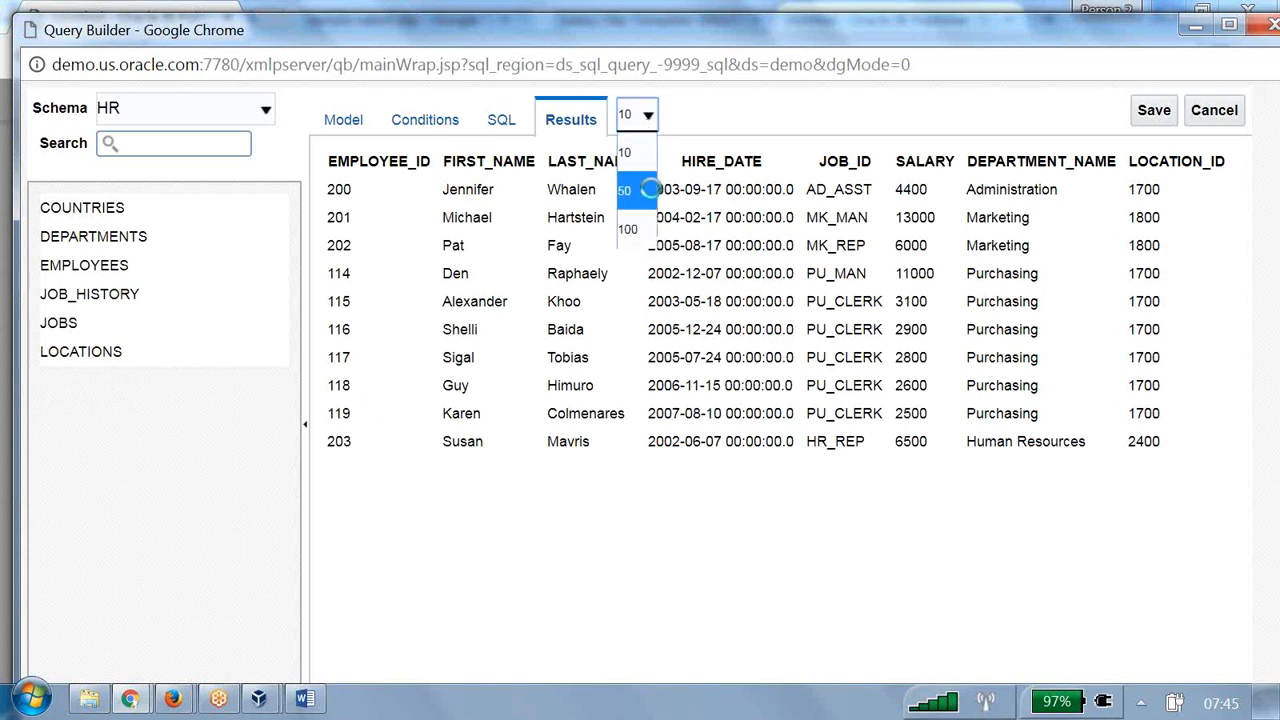
left_click(648, 190)
left_click(648, 117)
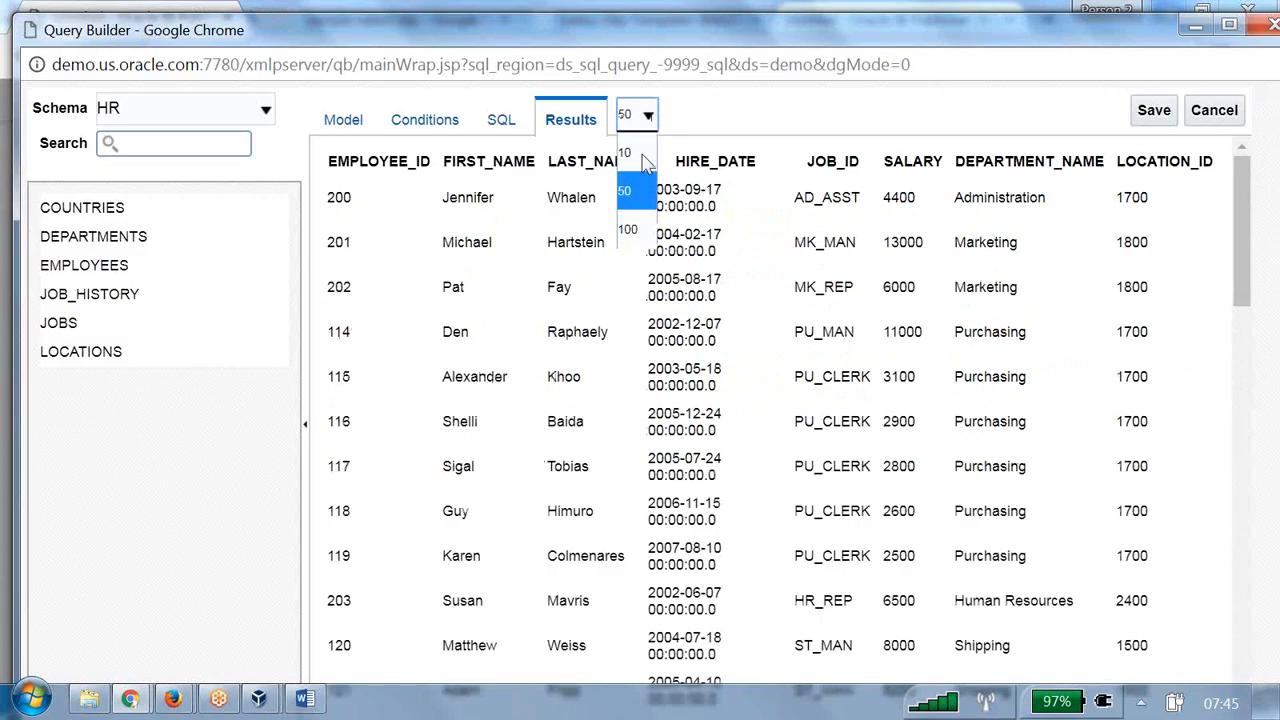
left_click(638, 230)
left_click(645, 122)
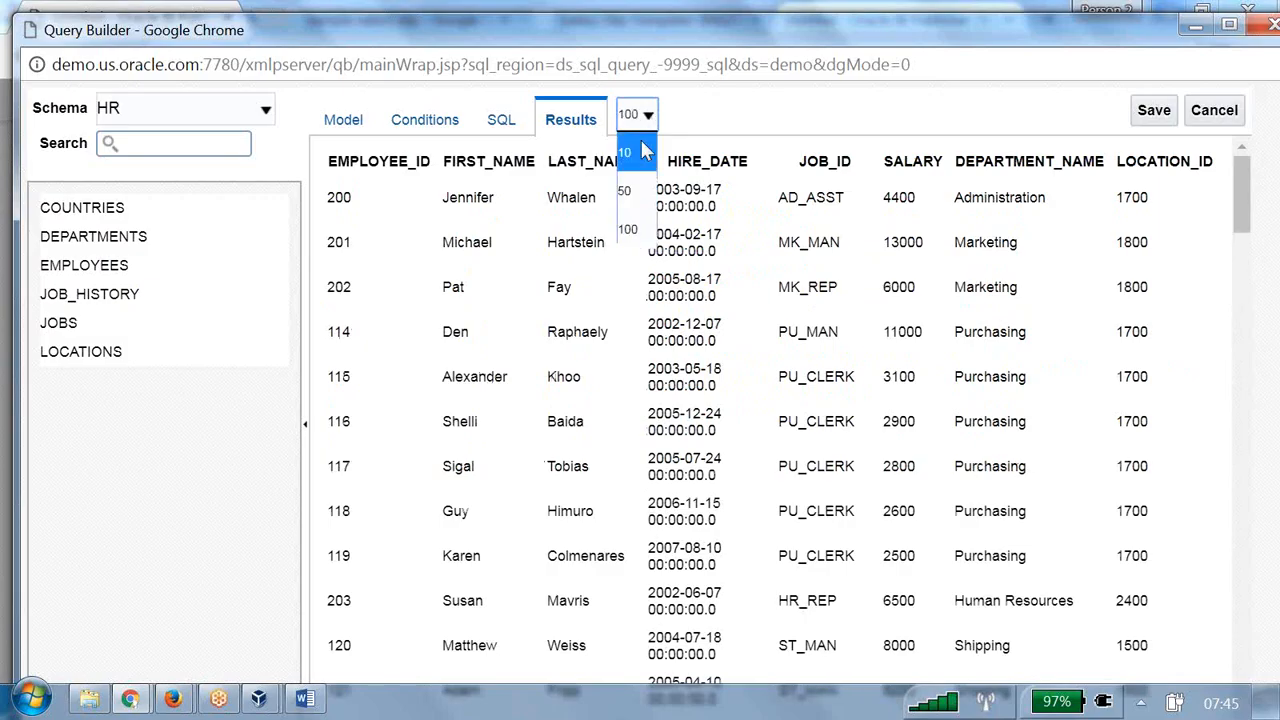
left_click(640, 151)
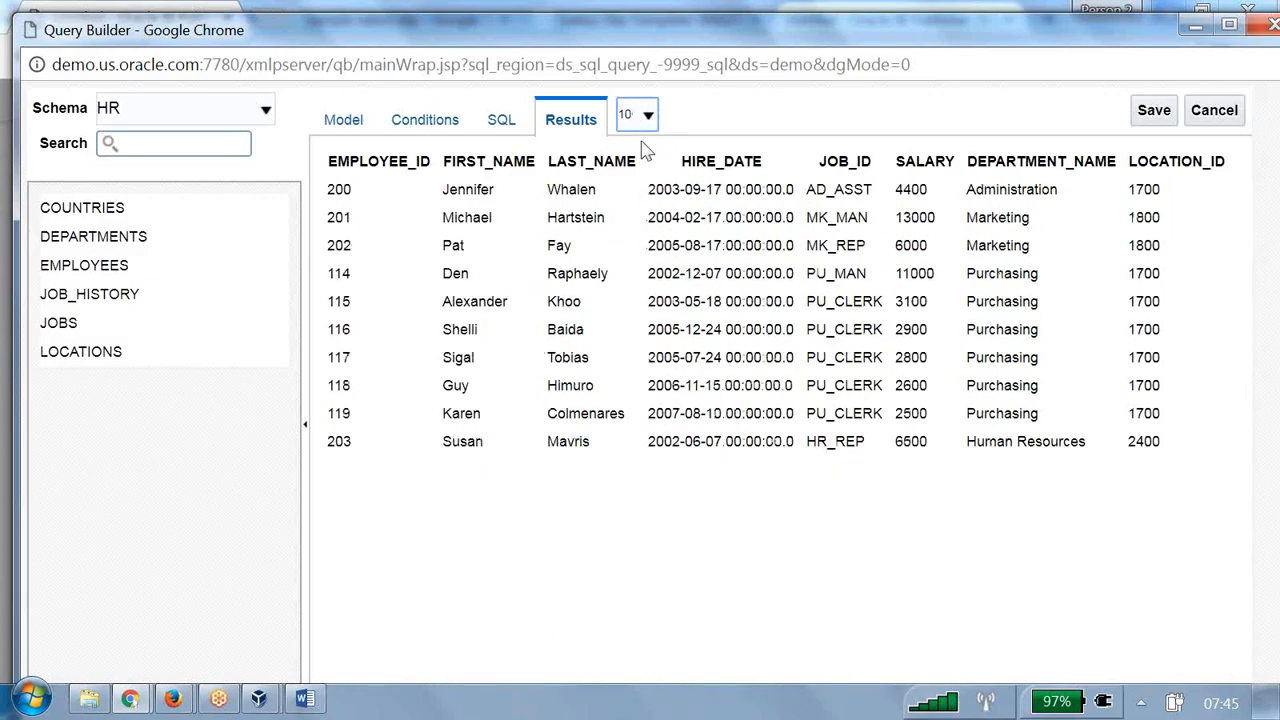
left_click(1160, 113)
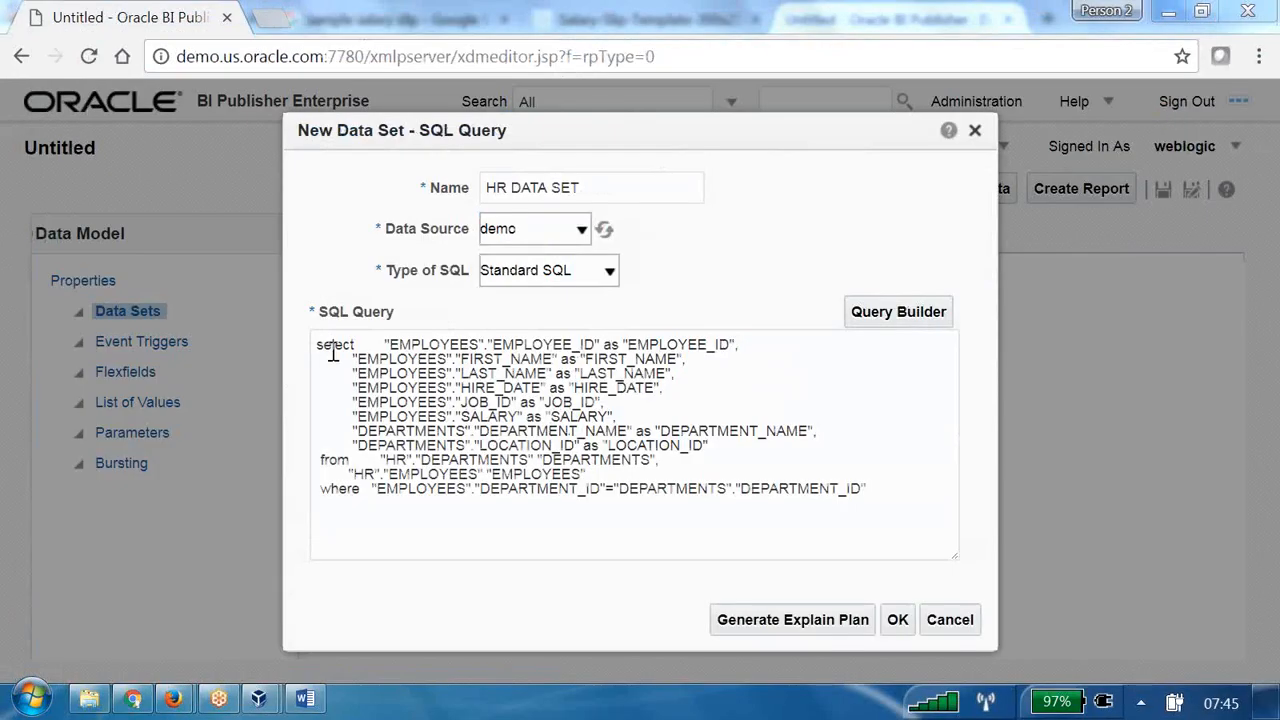
Step: Review the generated join SQL and confirm creation of HR DATA SET
left_click_drag(317, 345, 901, 493)
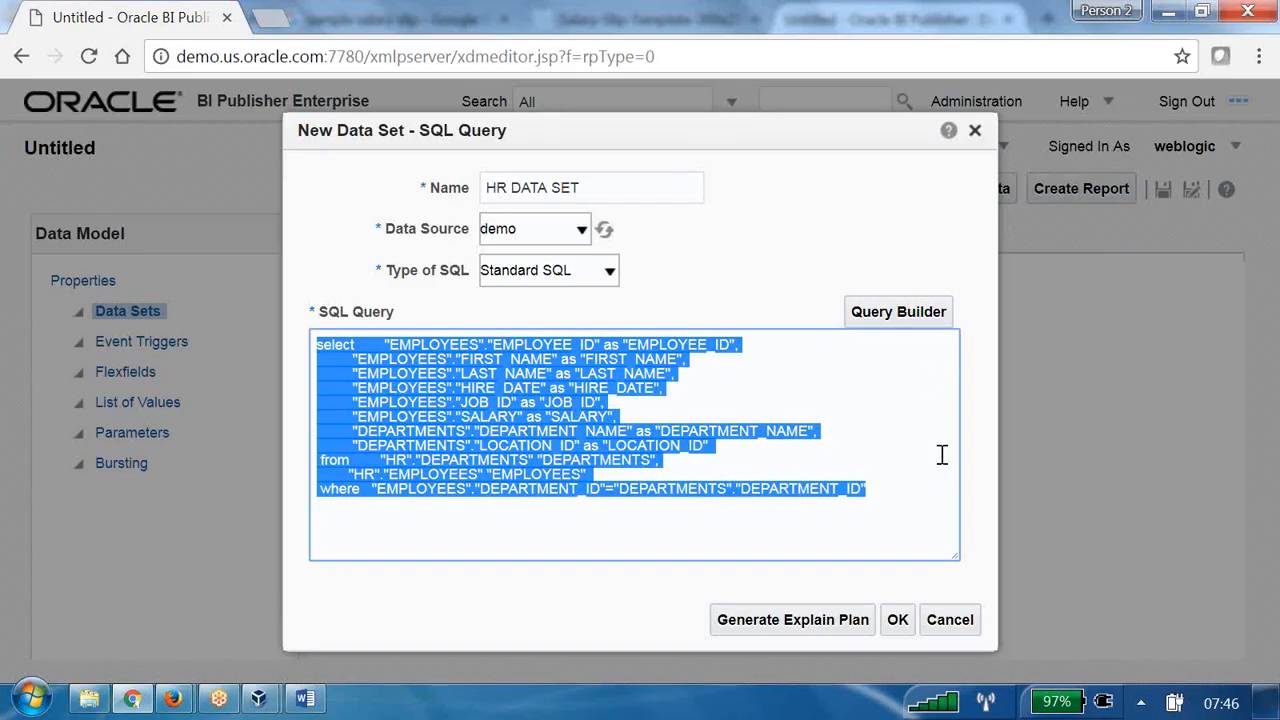
left_click(898, 622)
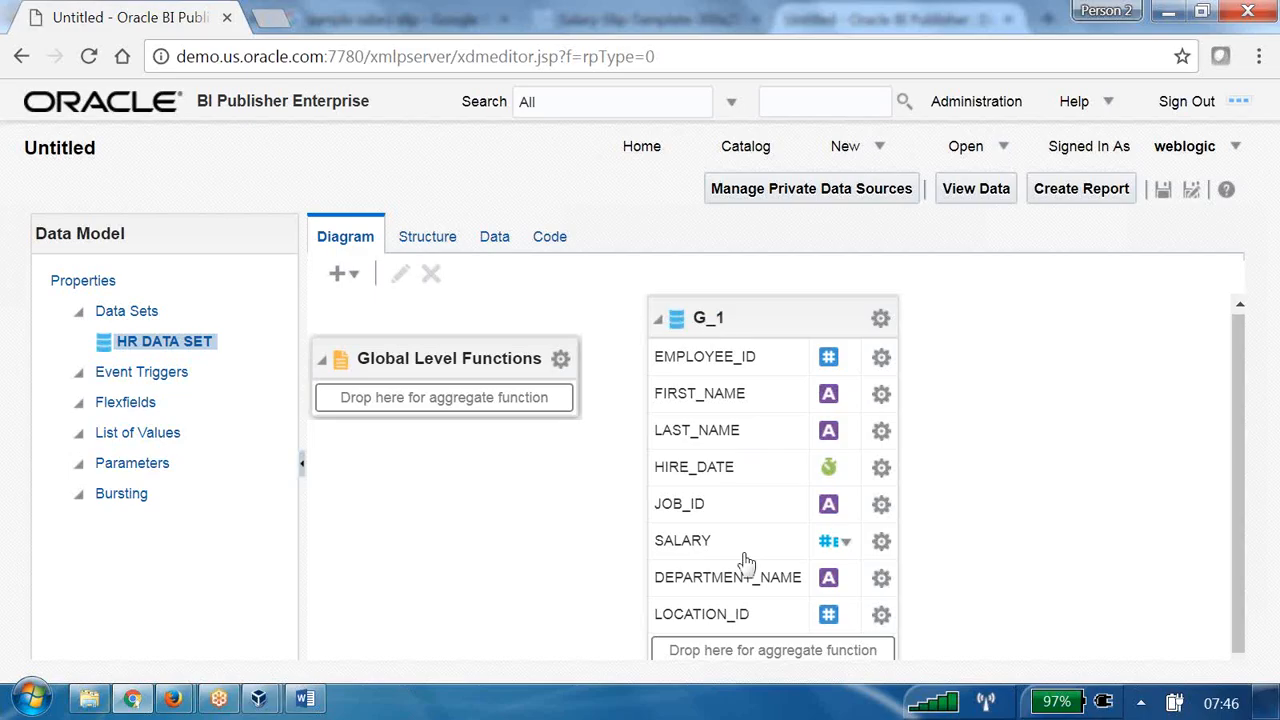
Step: Generate the HR DATA SET sample data and scroll through the XML rows
left_click(988, 190)
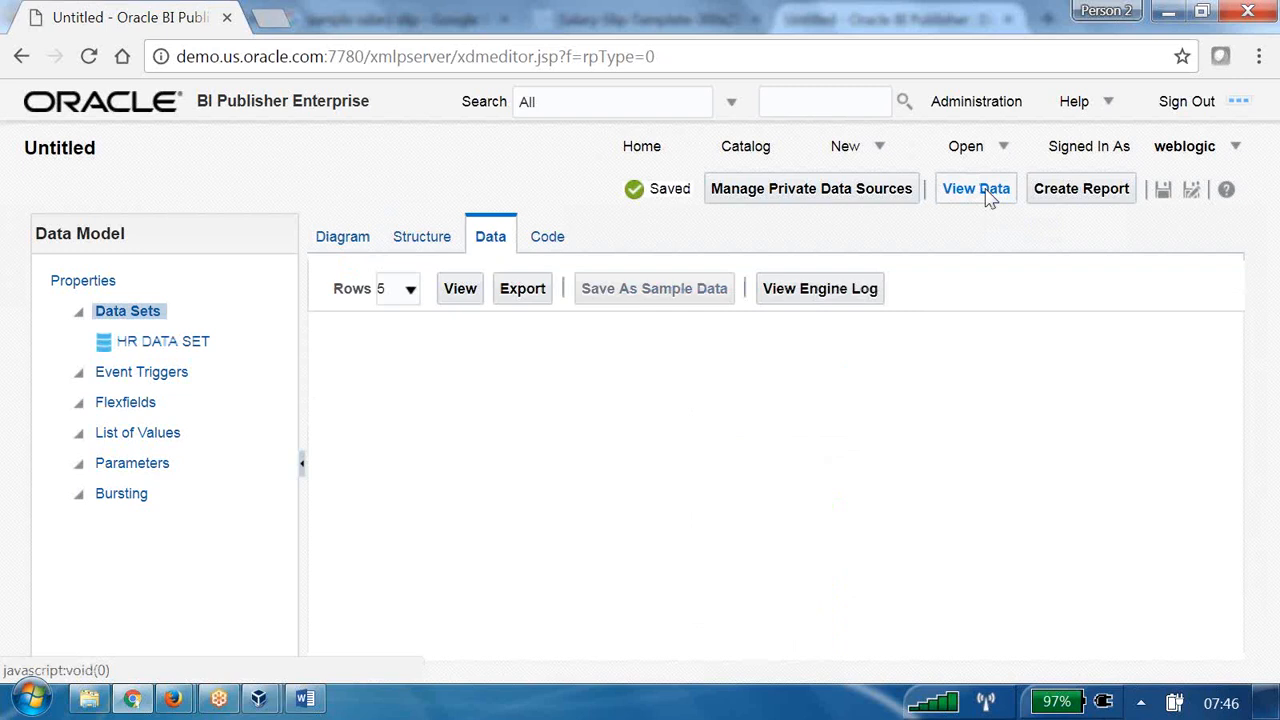
left_click(462, 297)
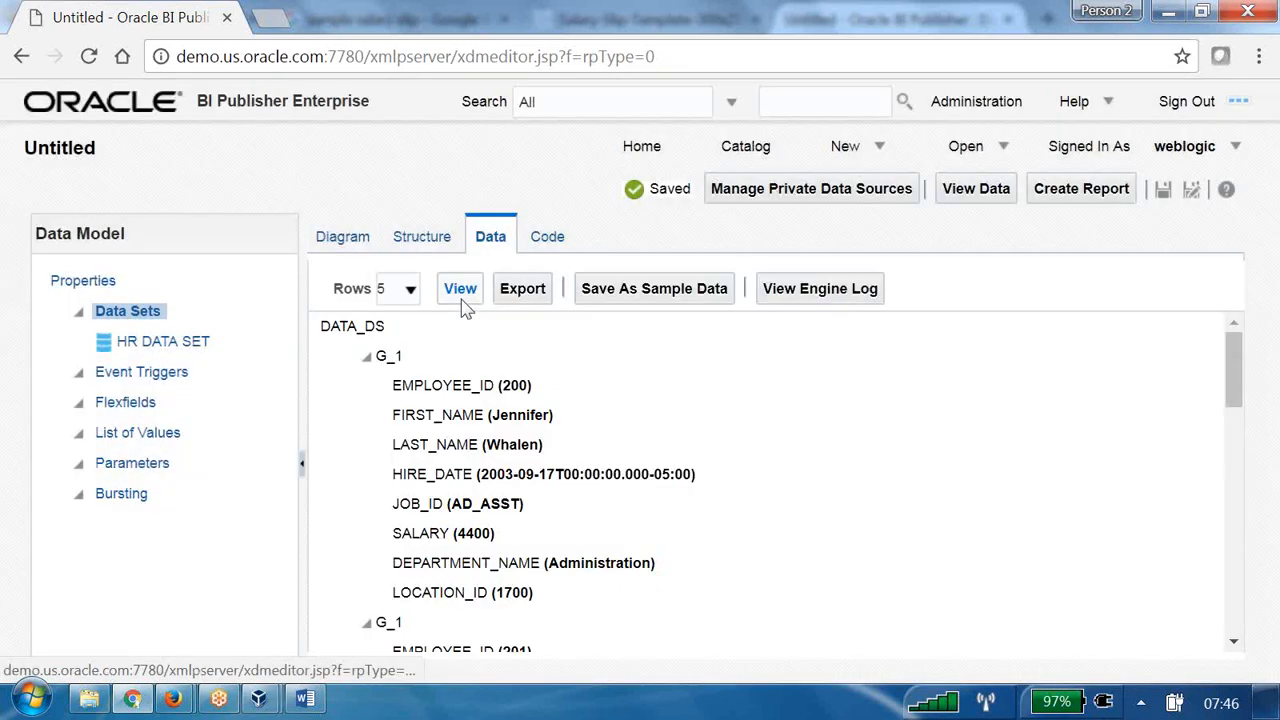
scroll(712, 432, "down", 1)
scroll(712, 432, "down", 15)
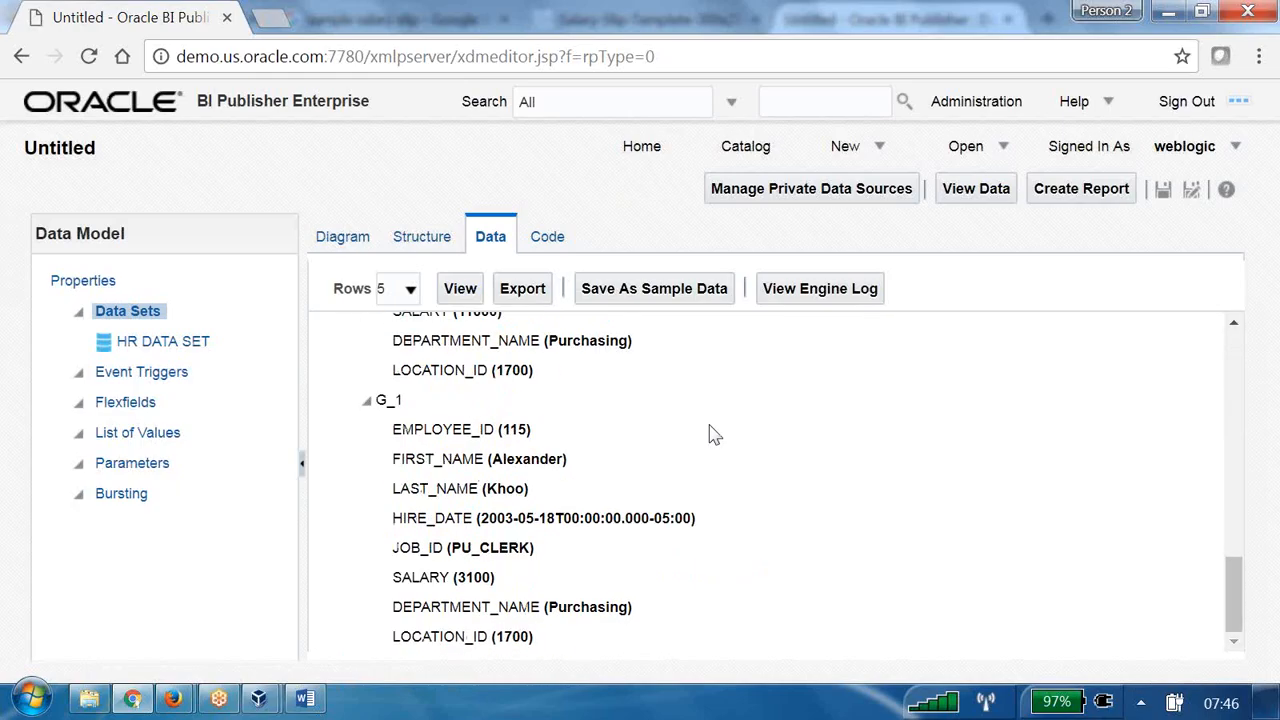
scroll(712, 432, "up", 15)
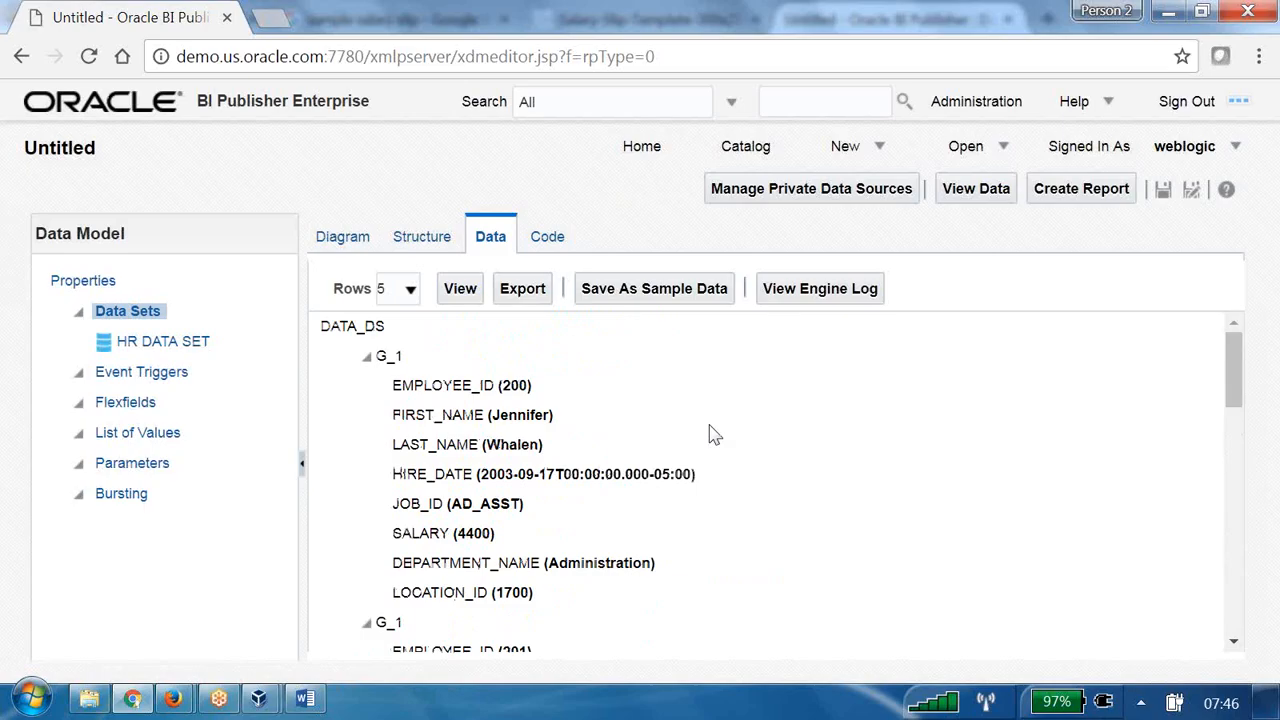
Step: Save the data model as 'HR DATA MODEL' in Shared Folders > B161
left_click(1163, 192)
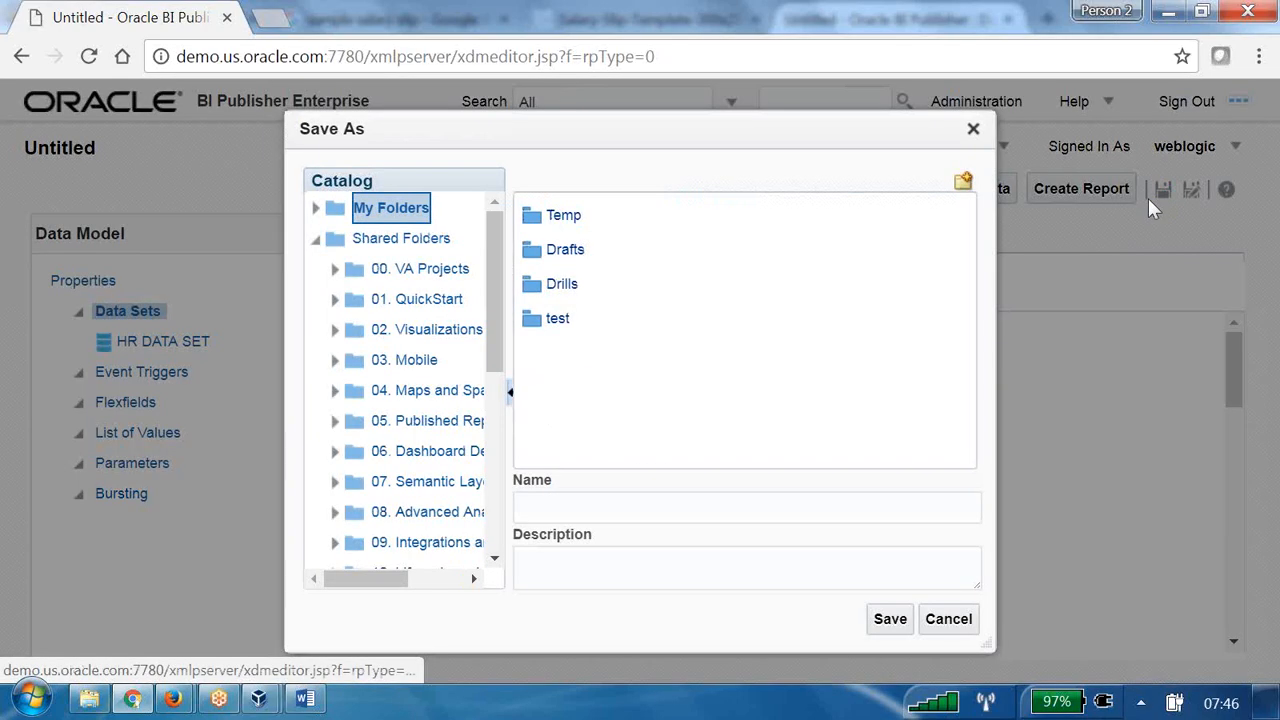
left_click(434, 243)
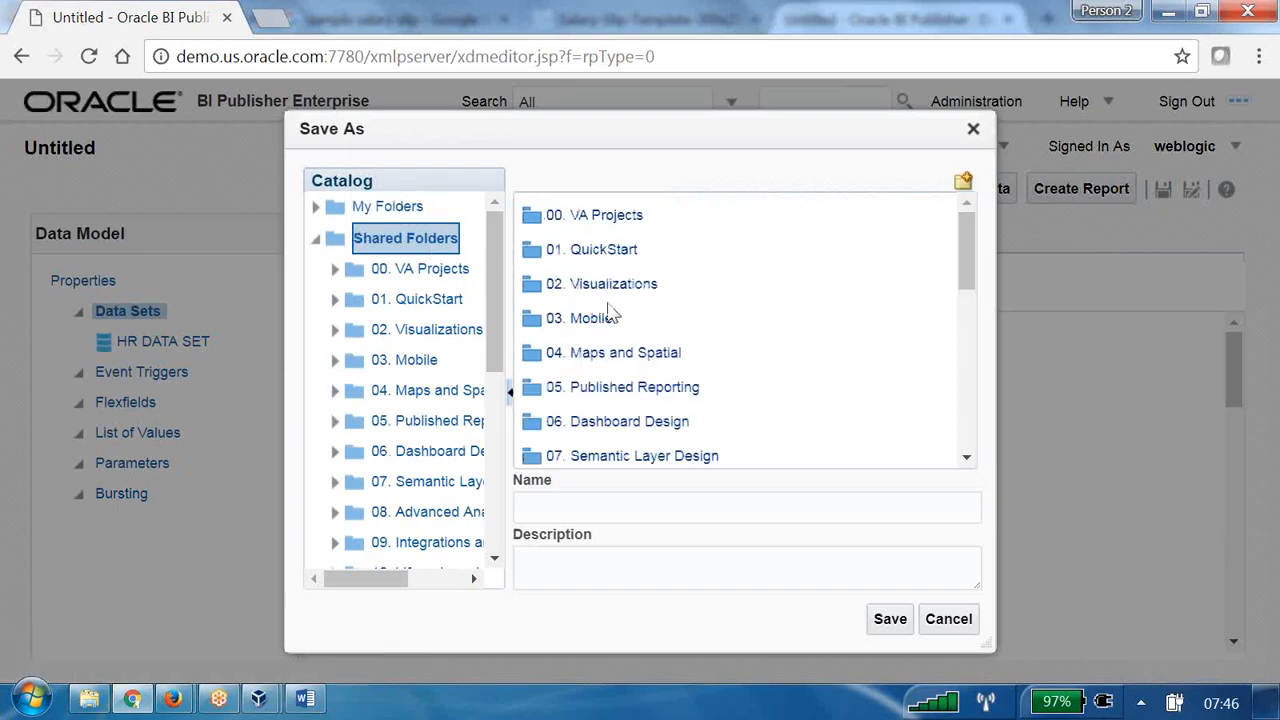
scroll(610, 316, "down", 10)
scroll(613, 313, "up", 1)
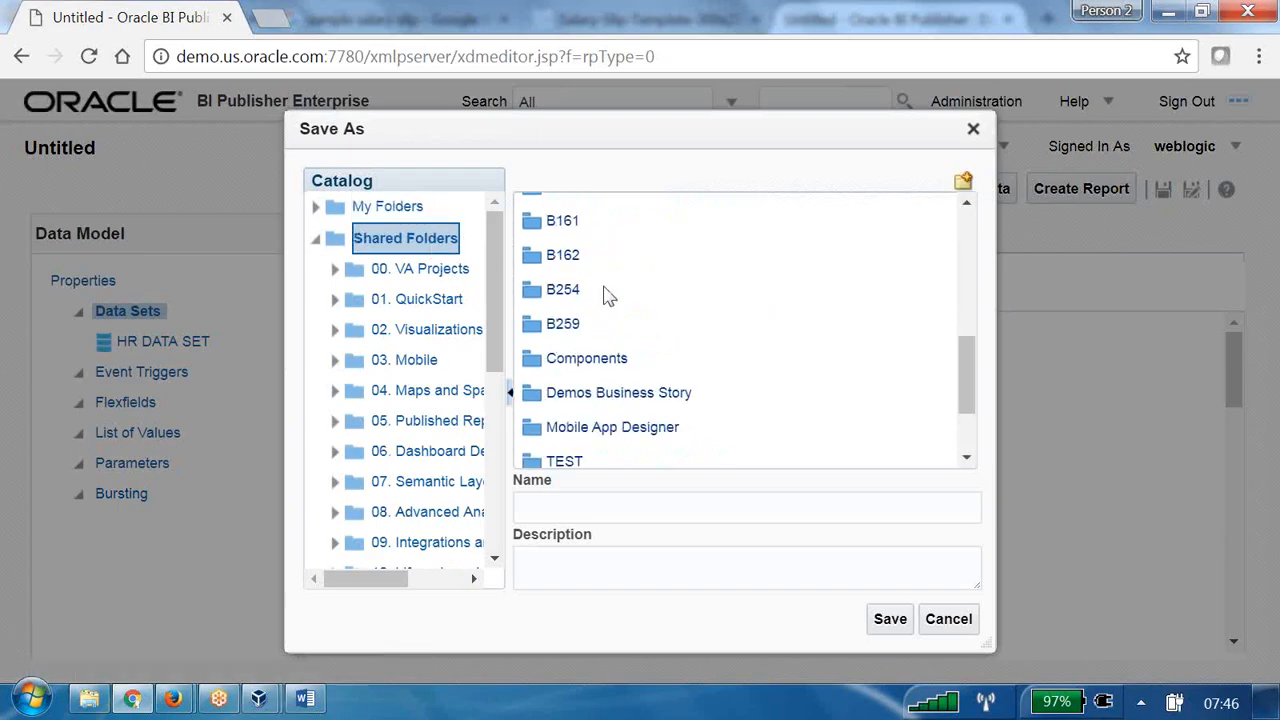
double_click(562, 222)
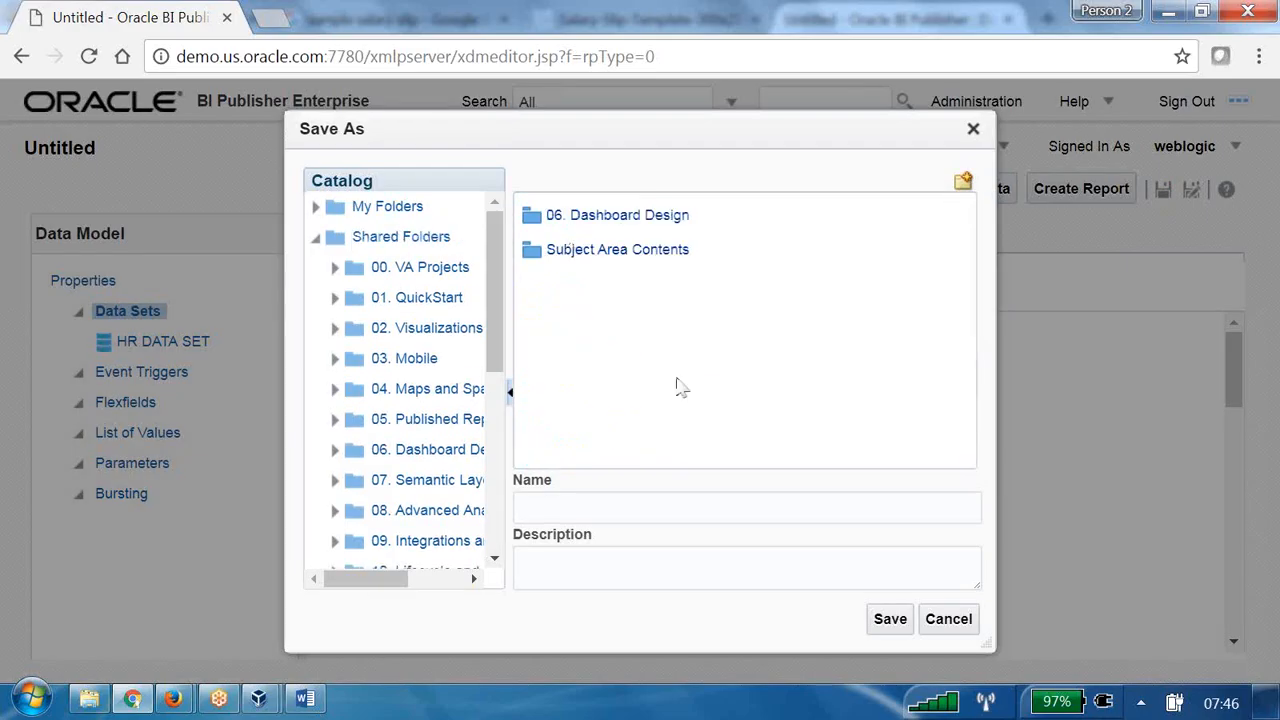
left_click(590, 512)
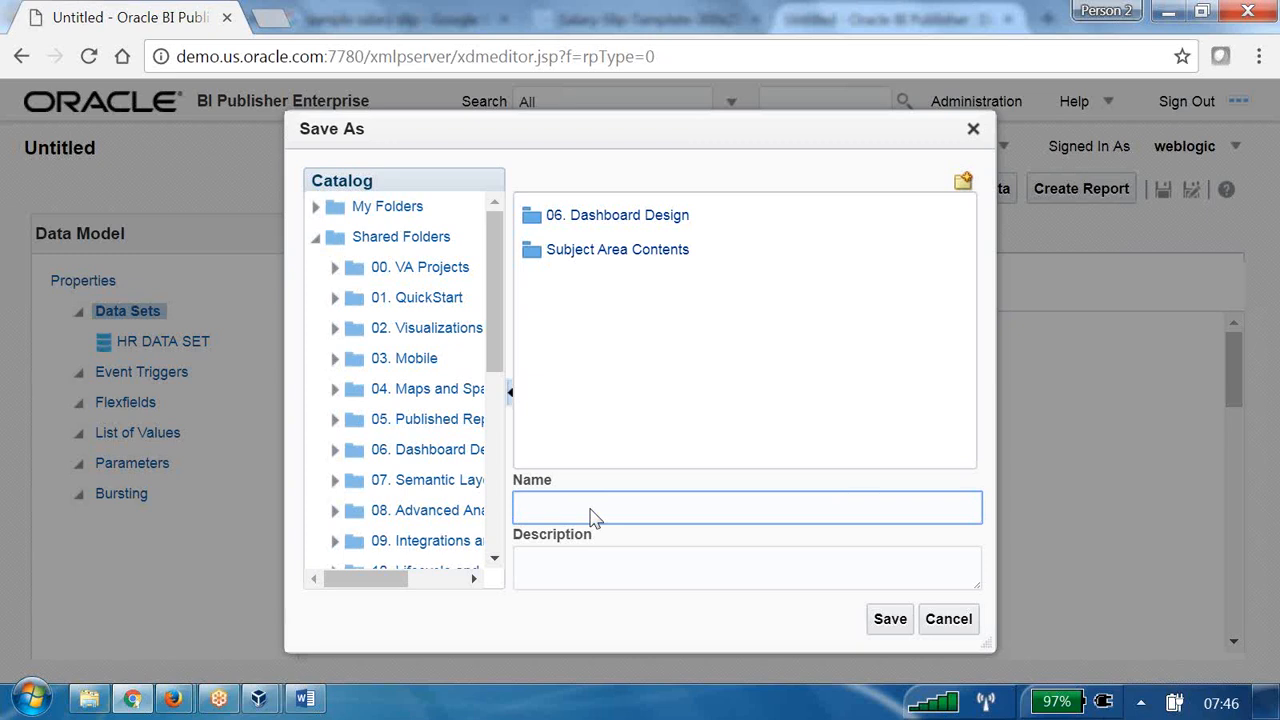
type("HR DATA MODEL")
left_click(890, 619)
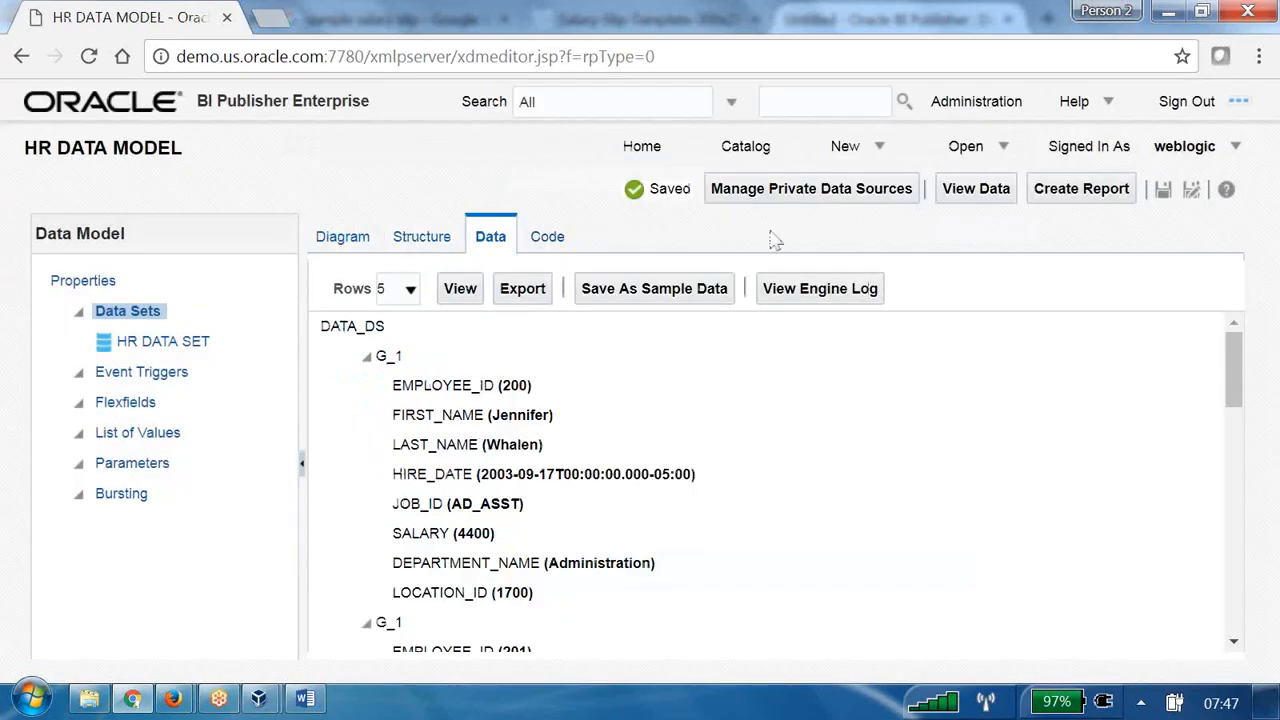
triple_click(66, 146)
Step: Bring up the VirtualBox appliance, dismiss the connection dialog, and start a file browser
mouse_move(258, 698)
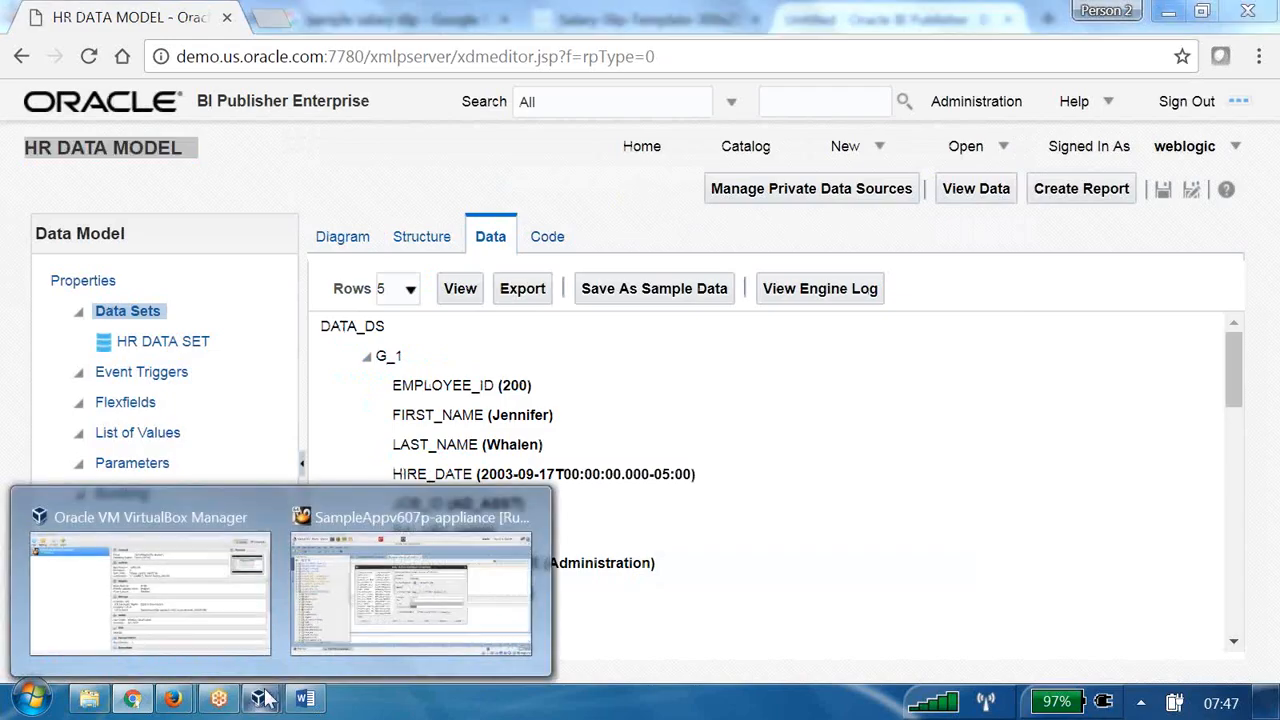
left_click(367, 608)
left_click(885, 500)
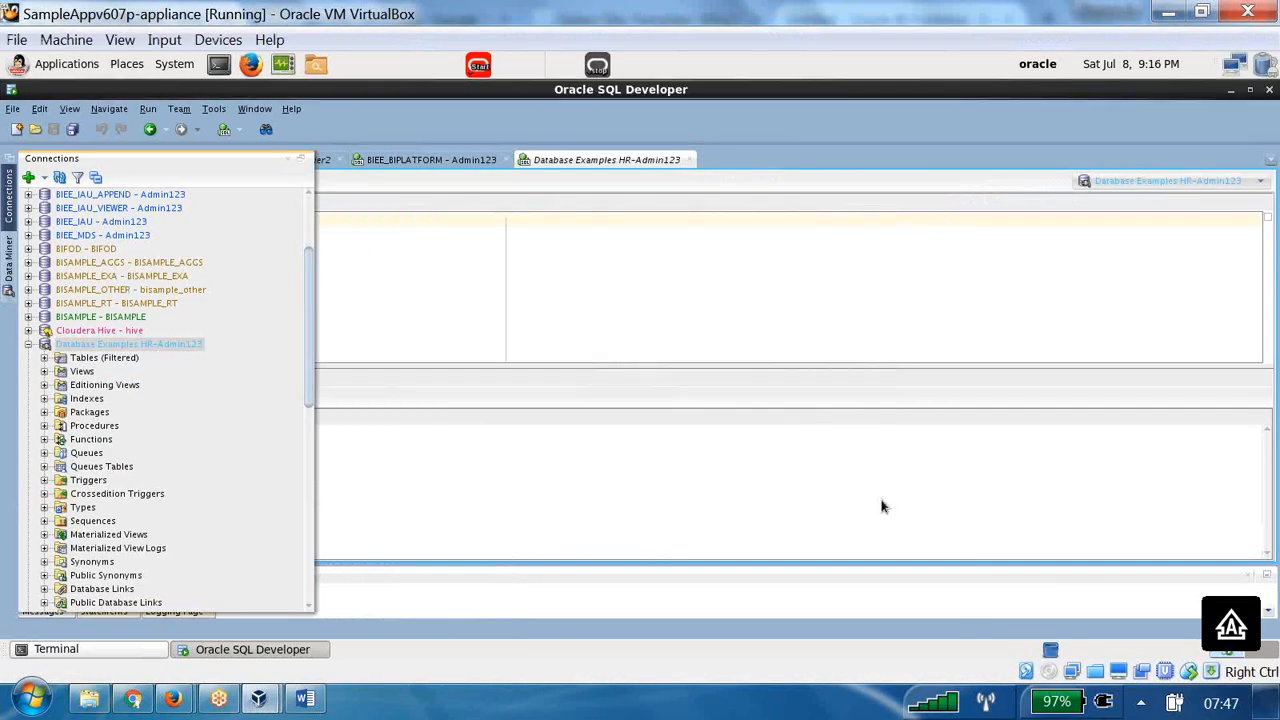
left_click(318, 65)
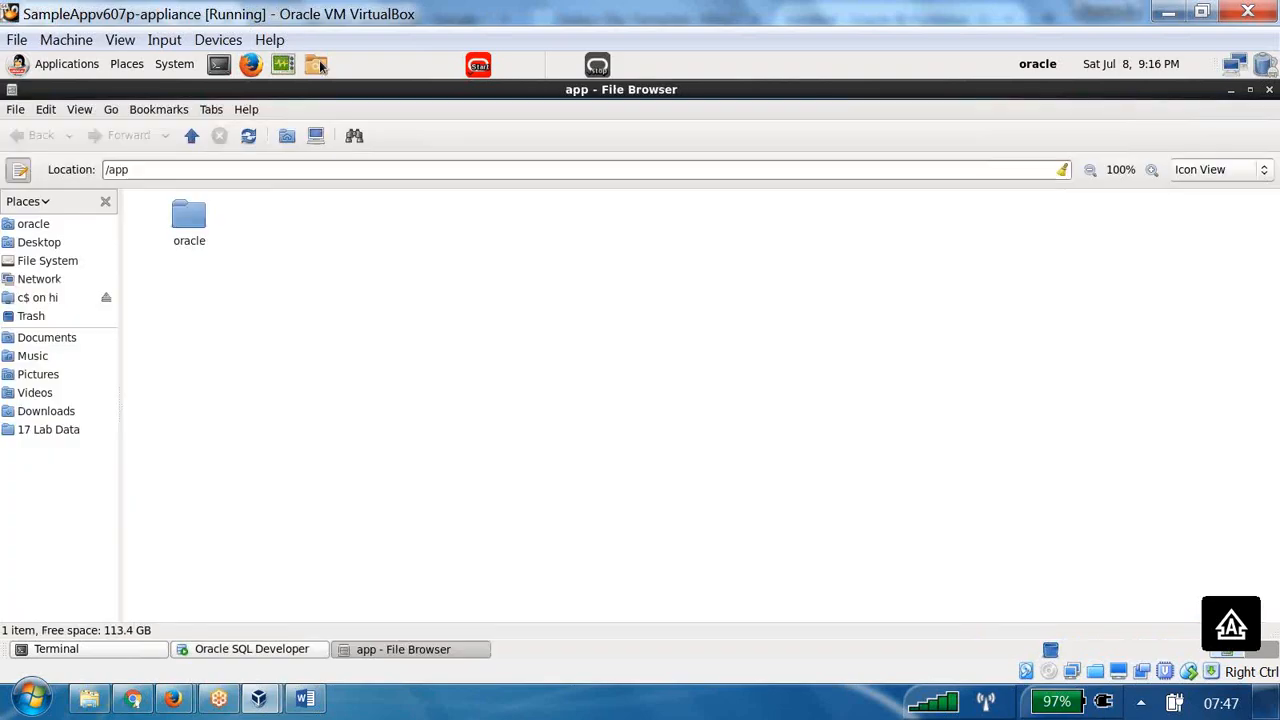
Step: Navigate through oracle, biee, user_projects, domains, bi, bidata into service_instances
double_click(189, 216)
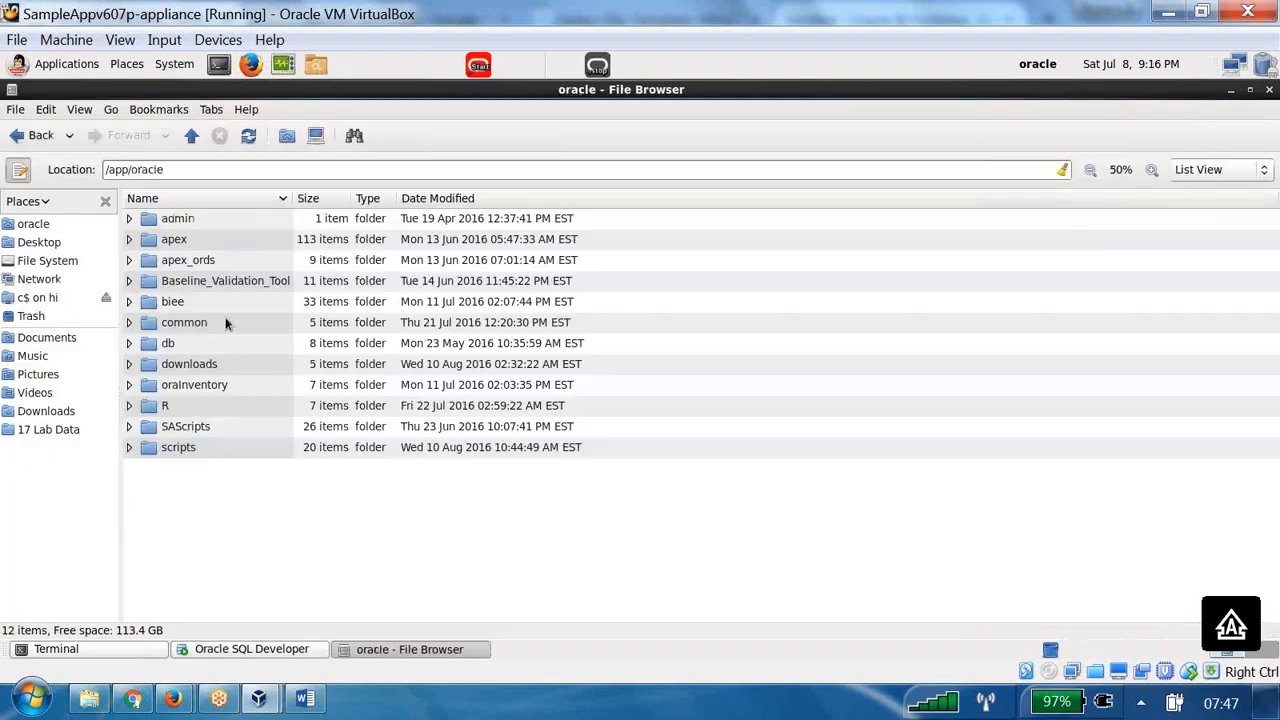
double_click(179, 310)
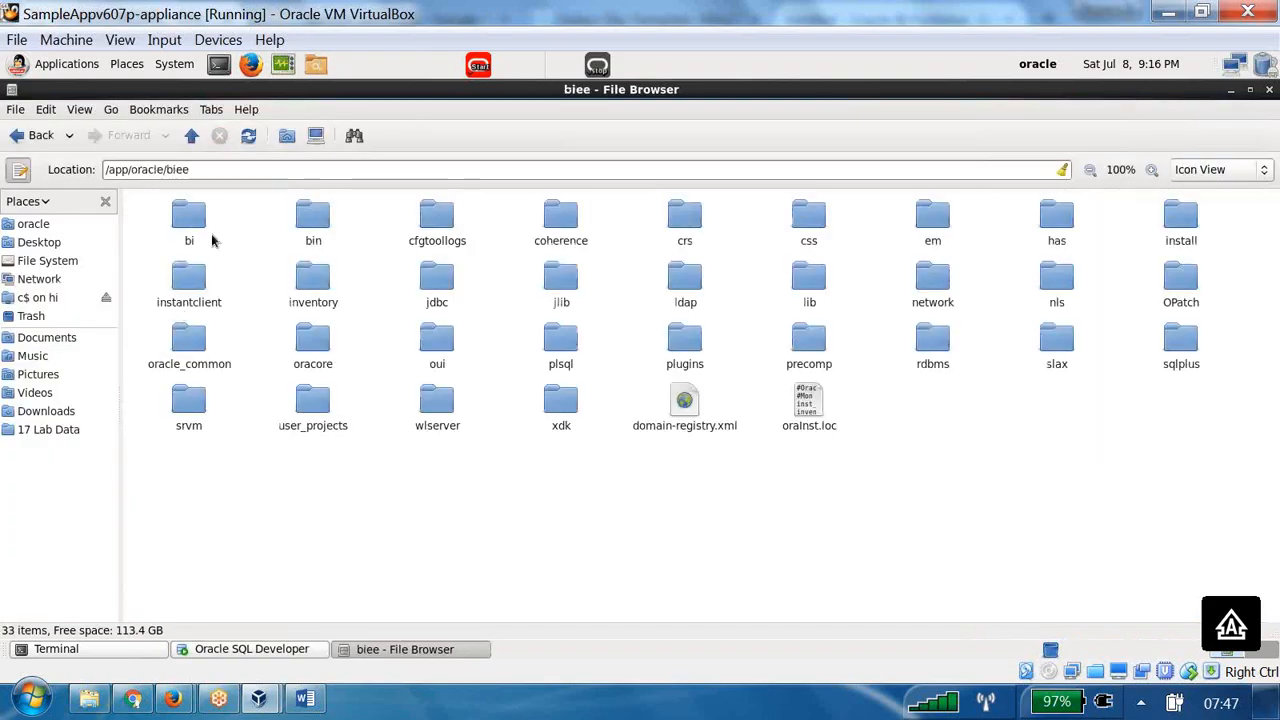
double_click(313, 405)
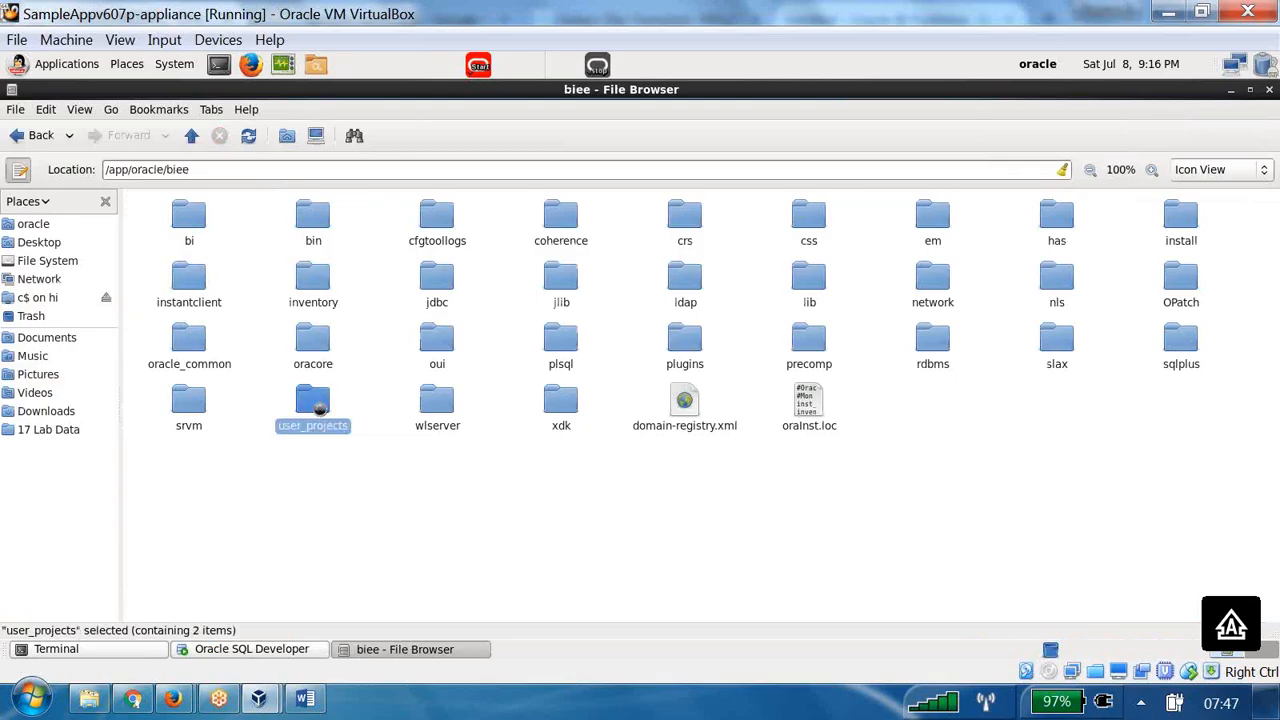
double_click(316, 226)
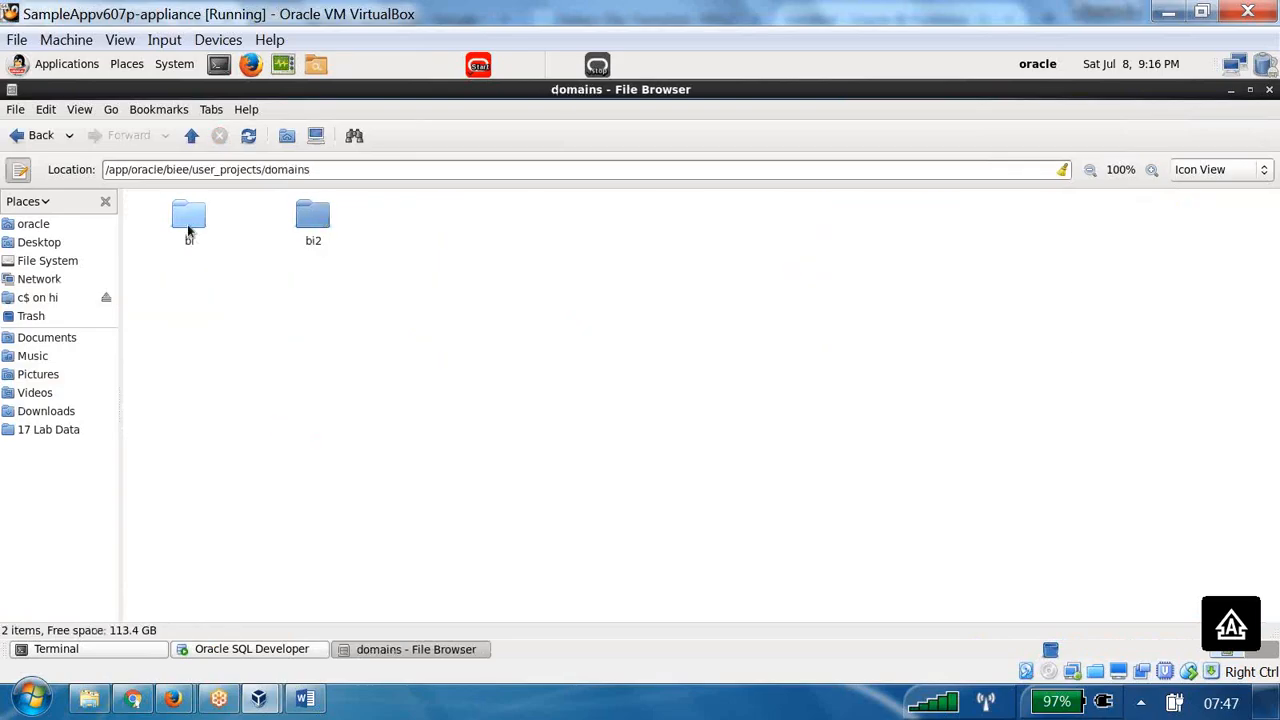
double_click(189, 230)
double_click(311, 232)
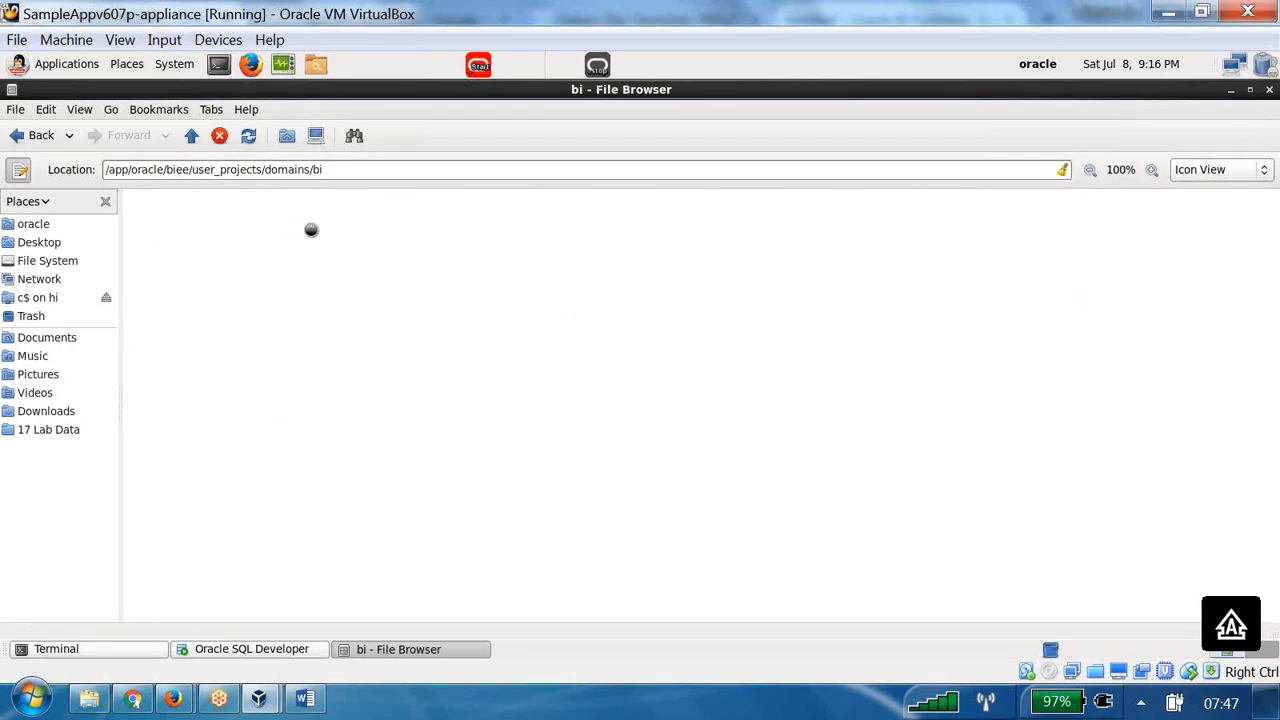
left_click(311, 235)
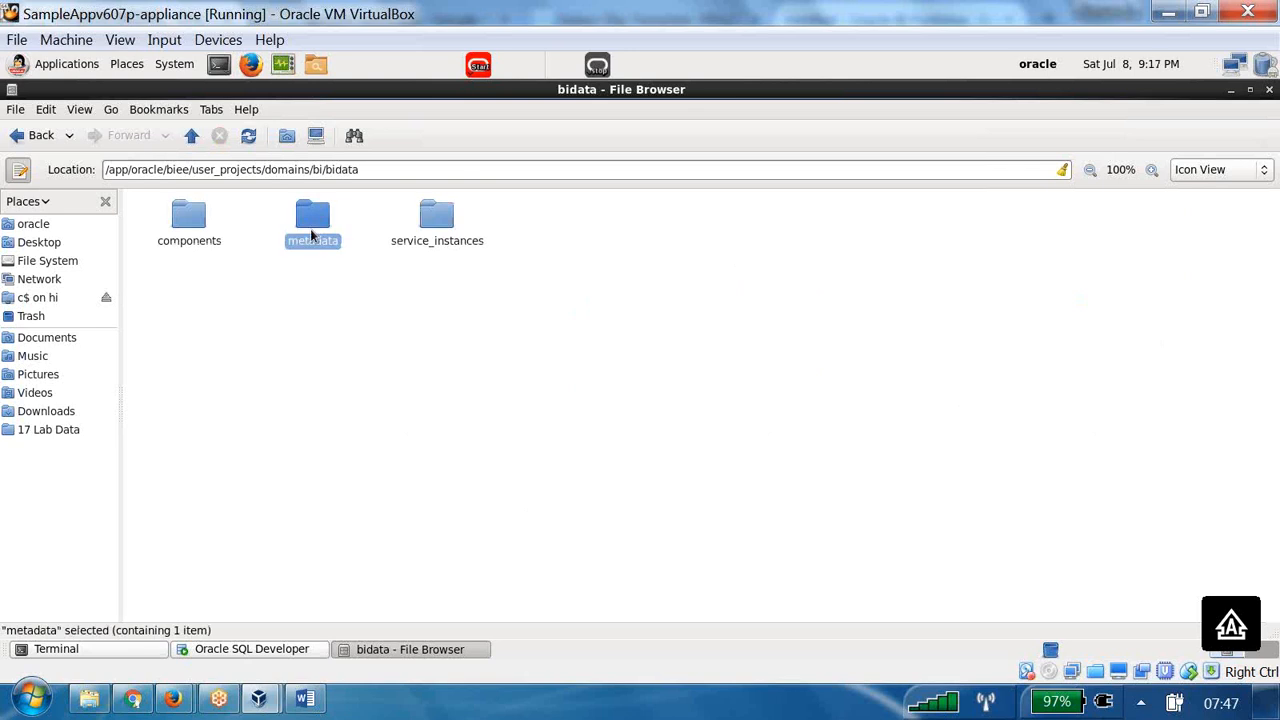
double_click(437, 225)
Step: Continue through ssi, metadata, content, catalog, root and shared into the b161 folder
left_click(198, 232)
double_click(198, 232)
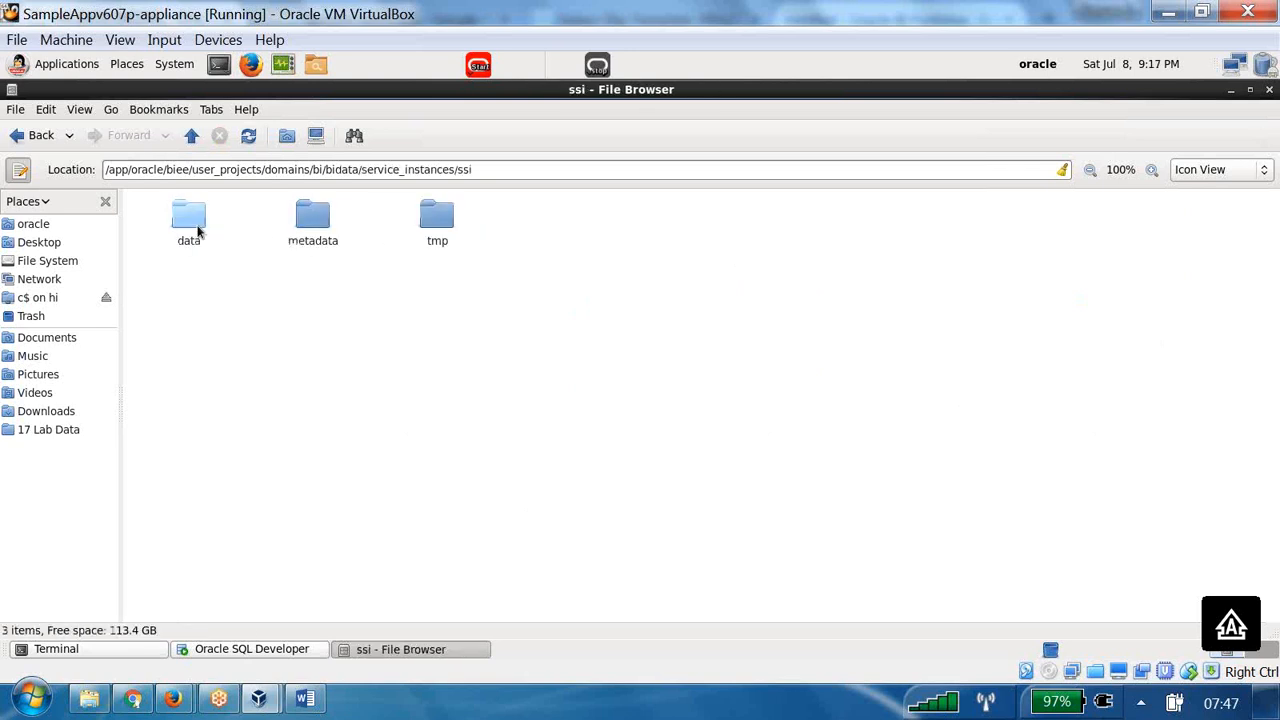
double_click(314, 228)
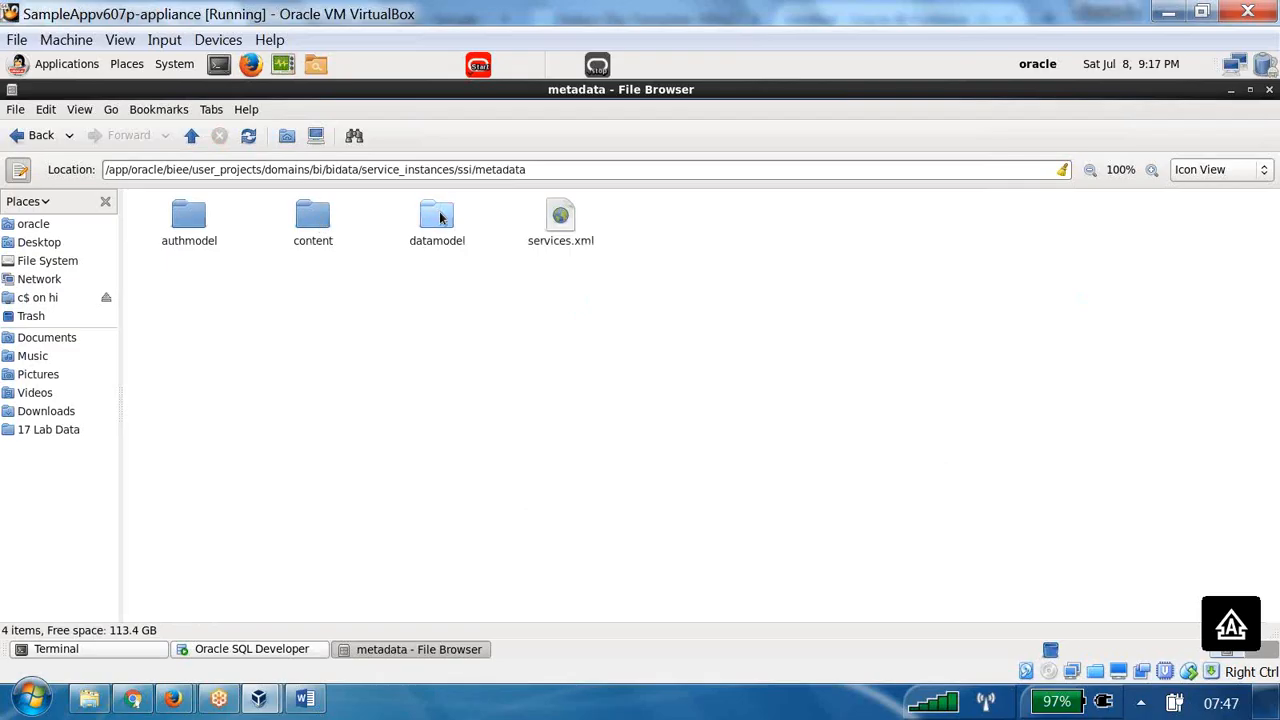
left_click(310, 222)
double_click(310, 218)
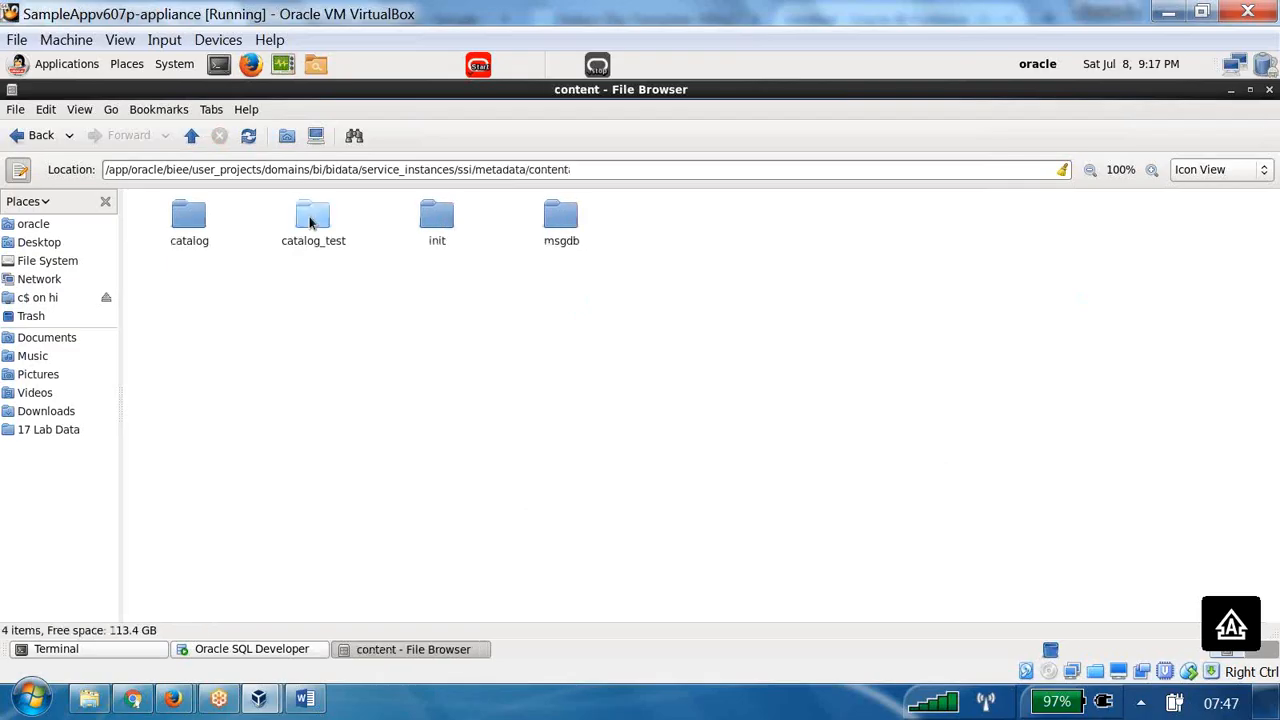
left_click(194, 229)
double_click(194, 229)
double_click(194, 229)
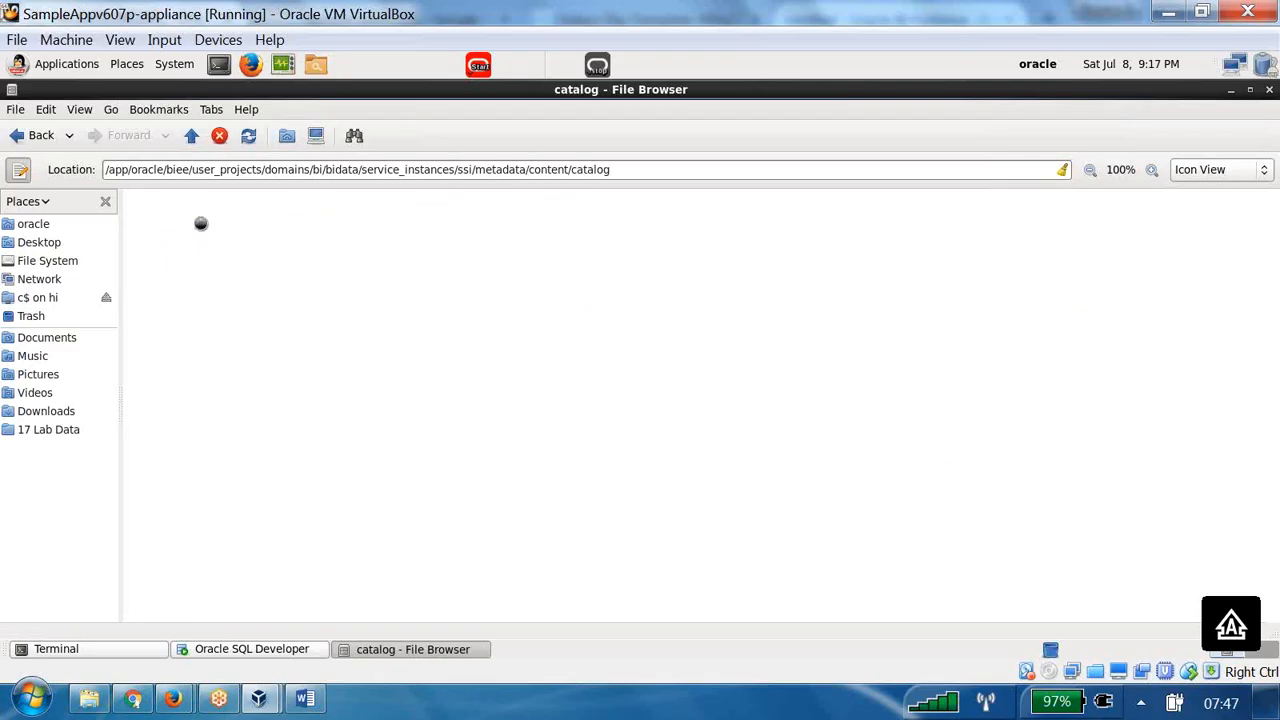
double_click(196, 222)
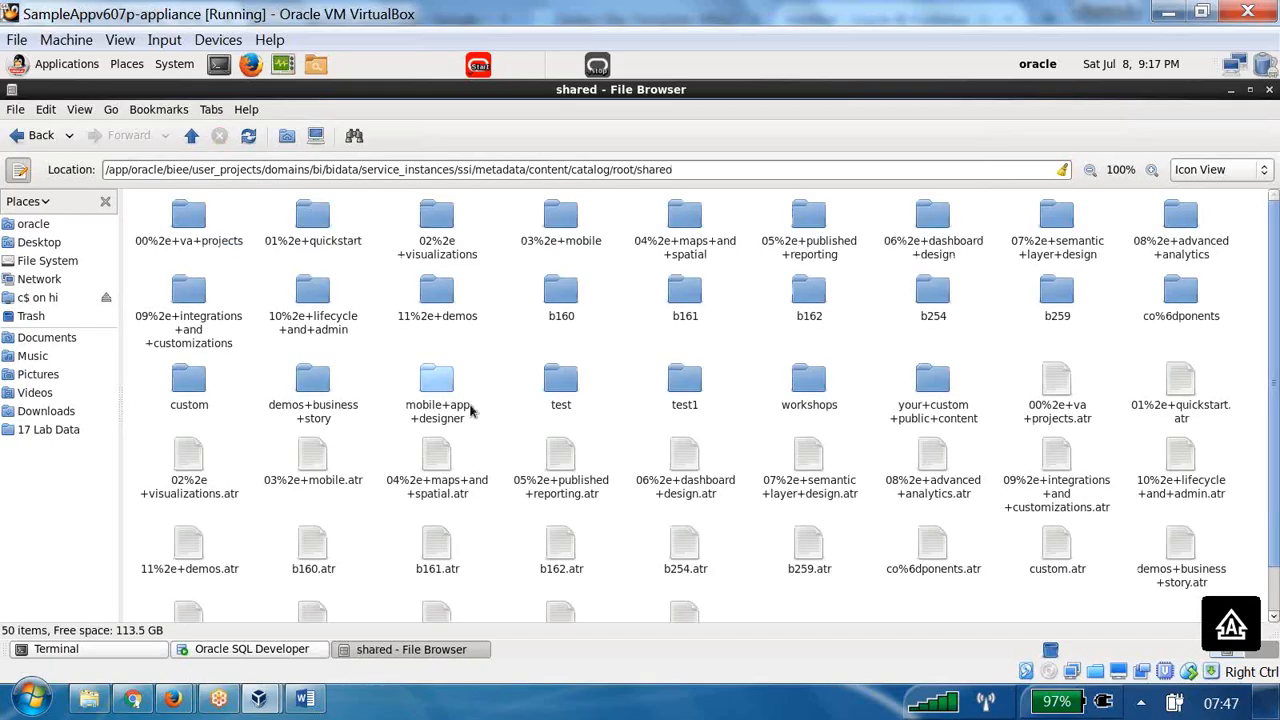
left_click(683, 294)
double_click(683, 294)
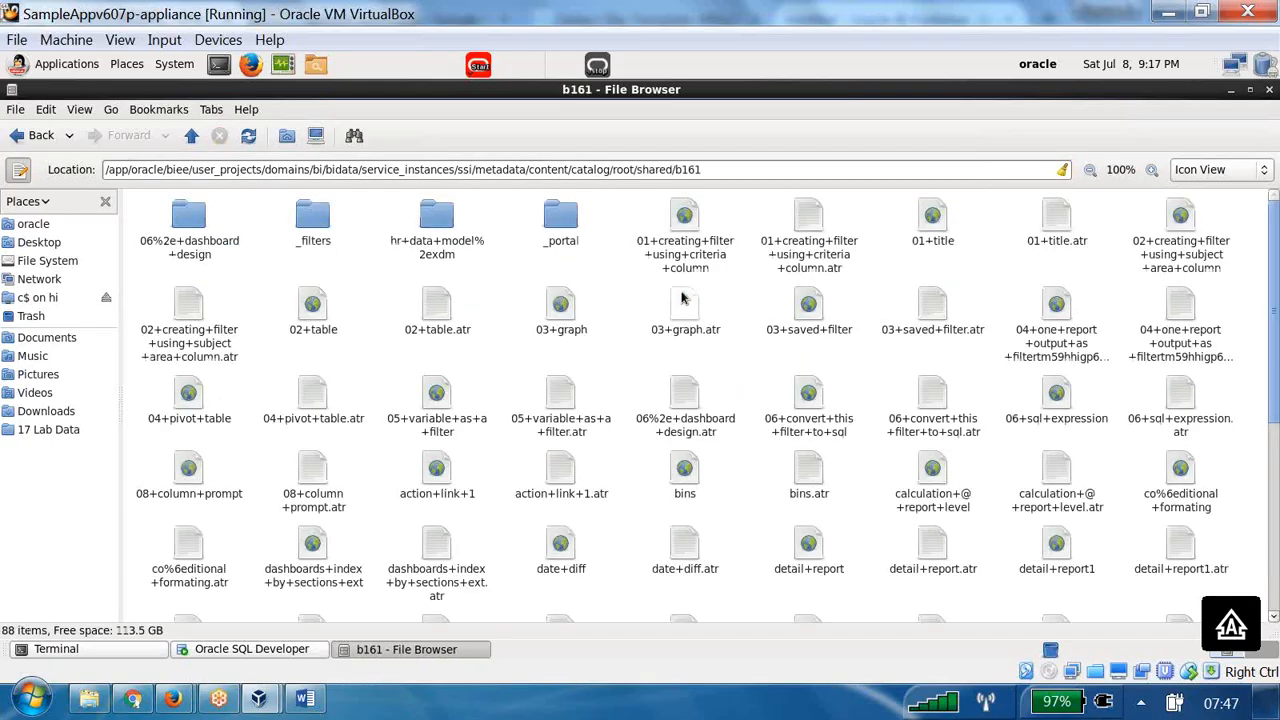
Step: Select 02+table.atr, scroll the file list, and switch back to Oracle SQL Developer
left_click(437, 315)
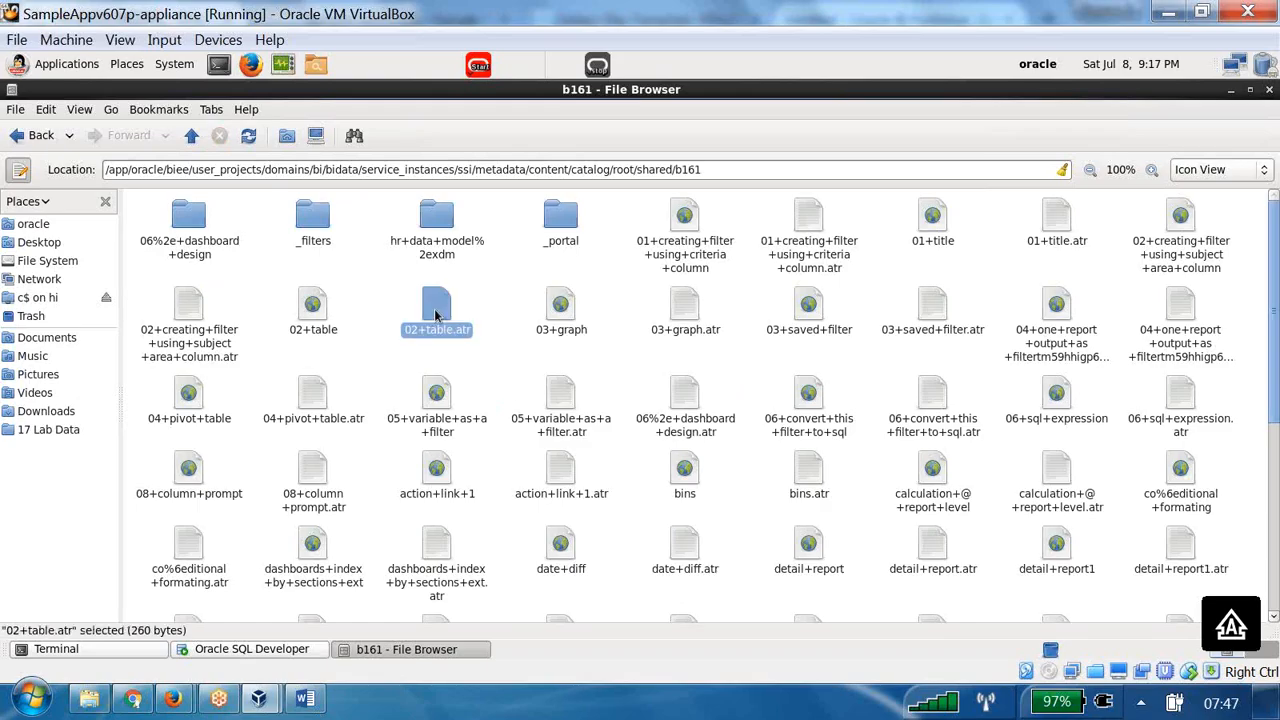
scroll(590, 345, "down", 2)
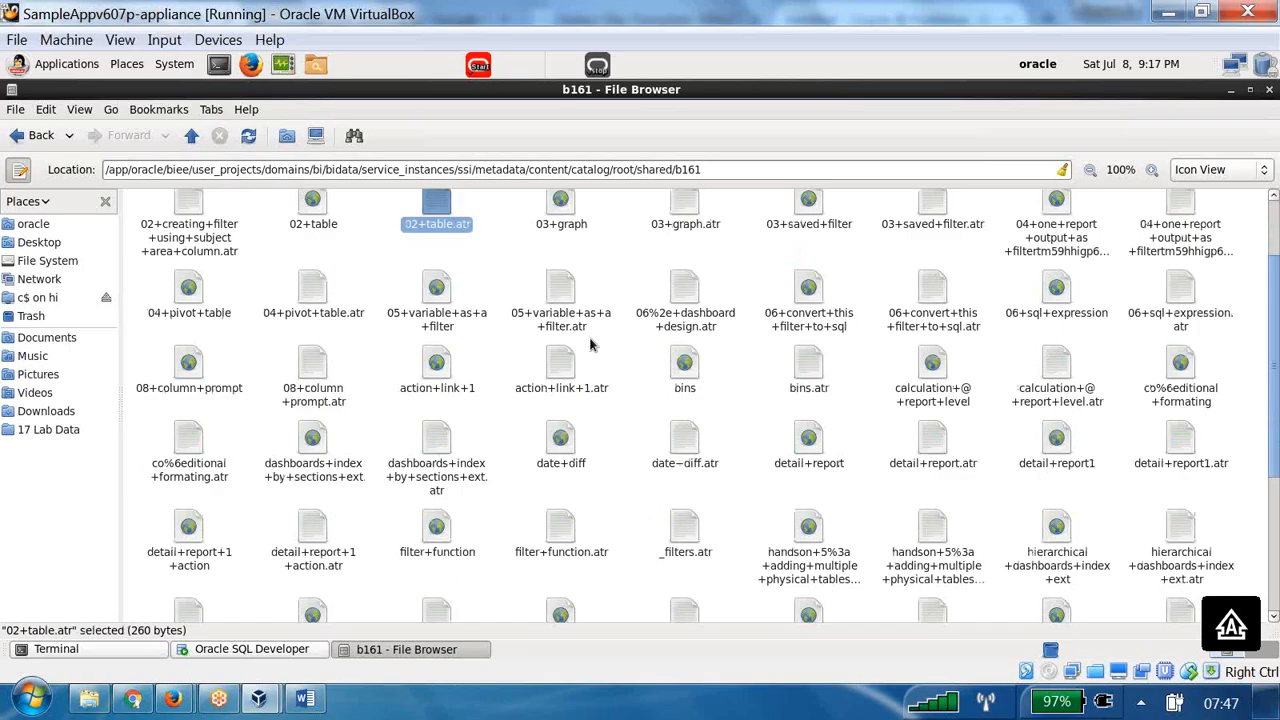
key("alt+Tab")
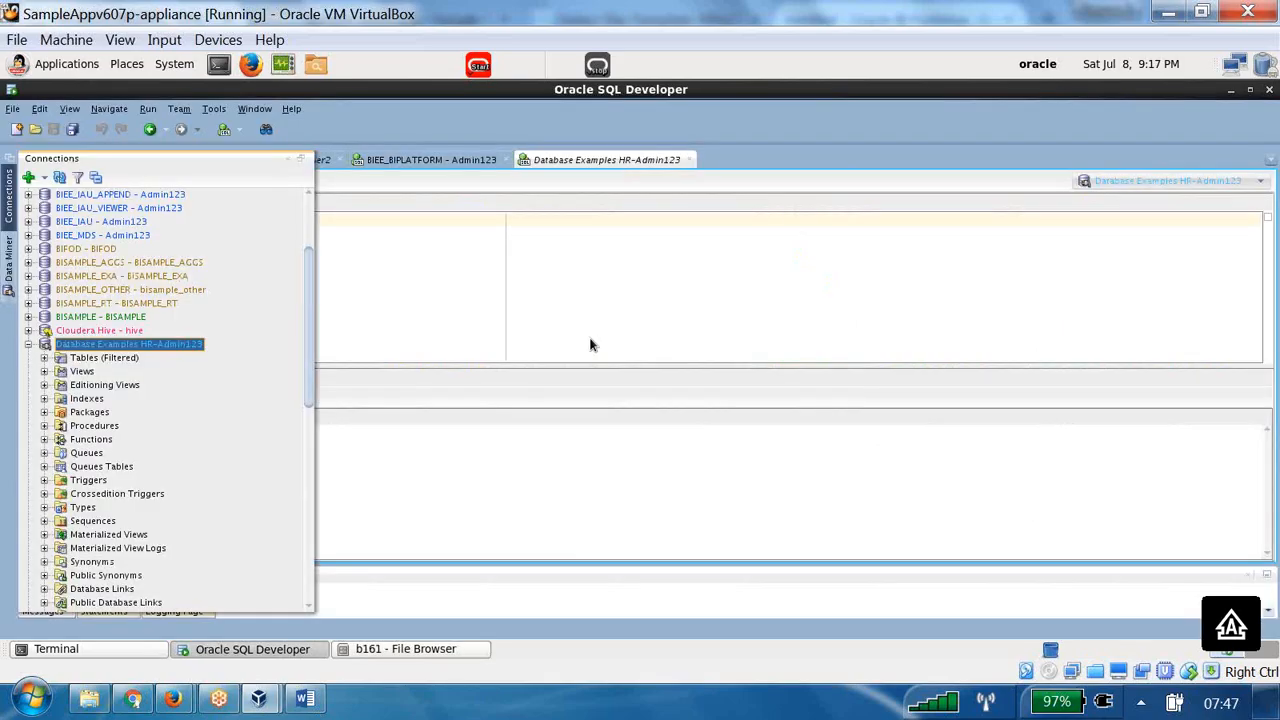
Step: Return to the BI Publisher HR DATA MODEL page in the browser
left_click(173, 699)
left_click(378, 625)
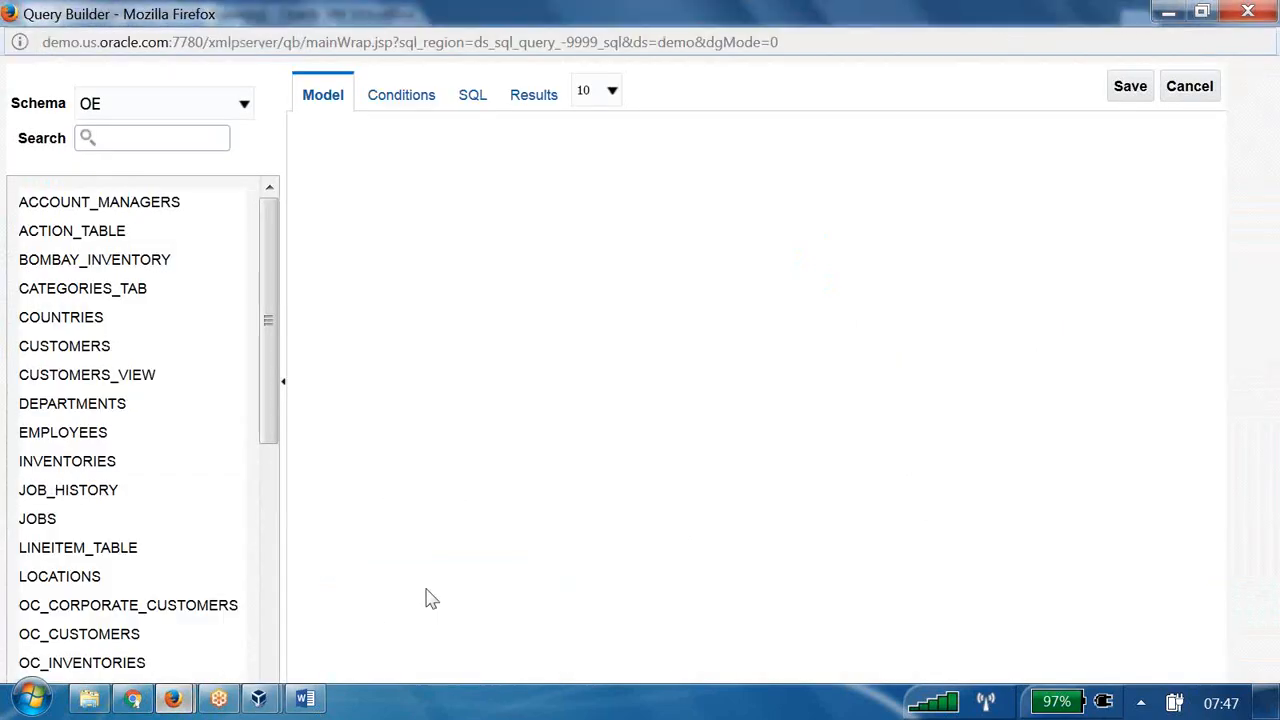
left_click(134, 699)
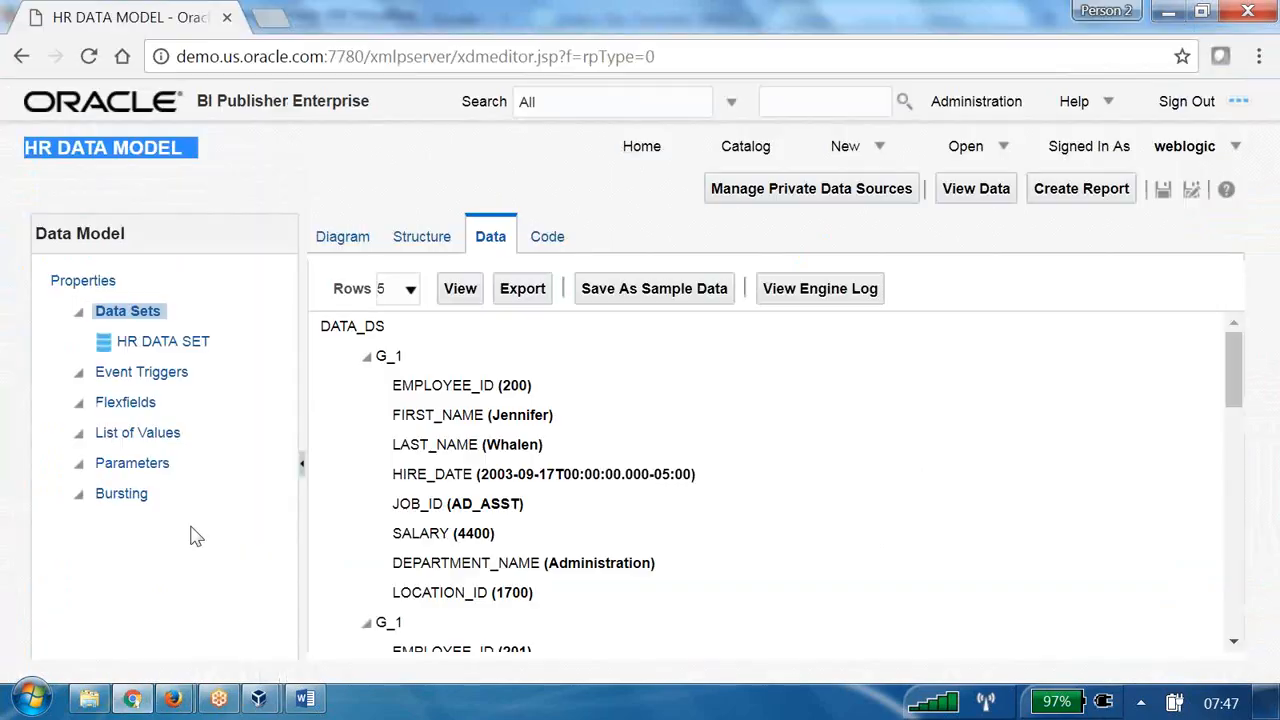
left_click(196, 537)
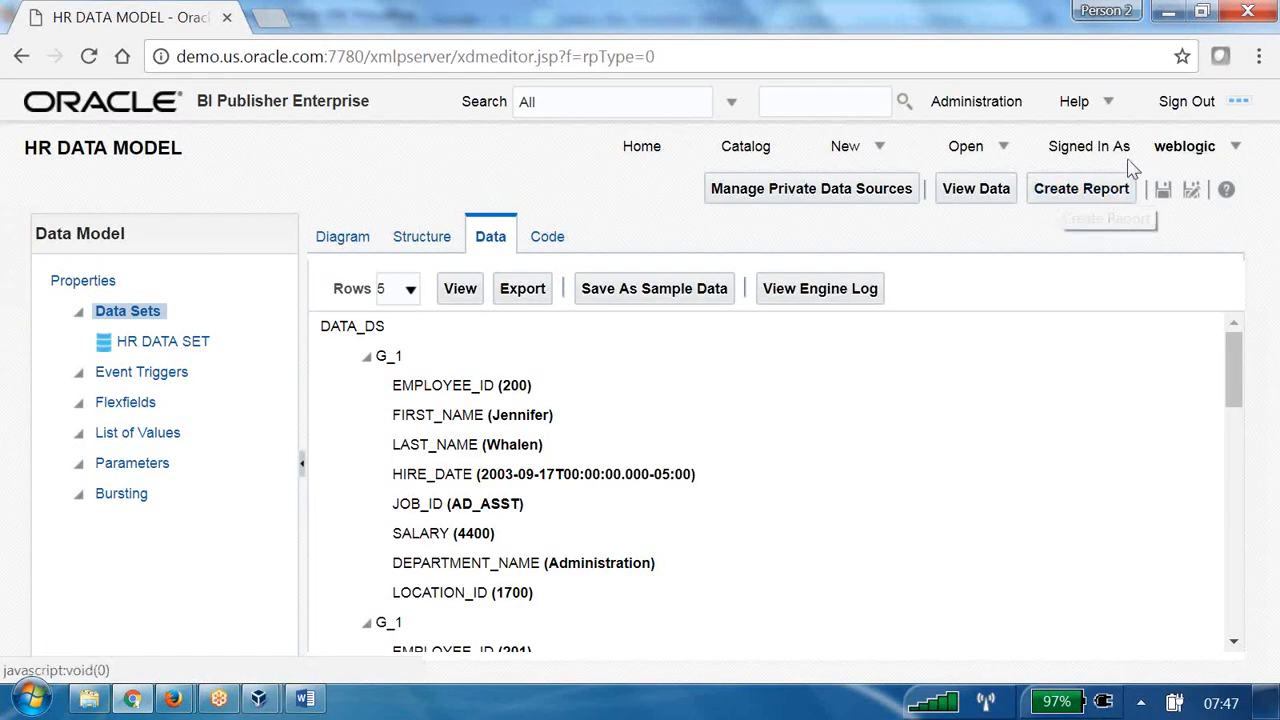
Step: Save HR DATA MODEL into a newly created BIP folder under B161
left_click(1191, 190)
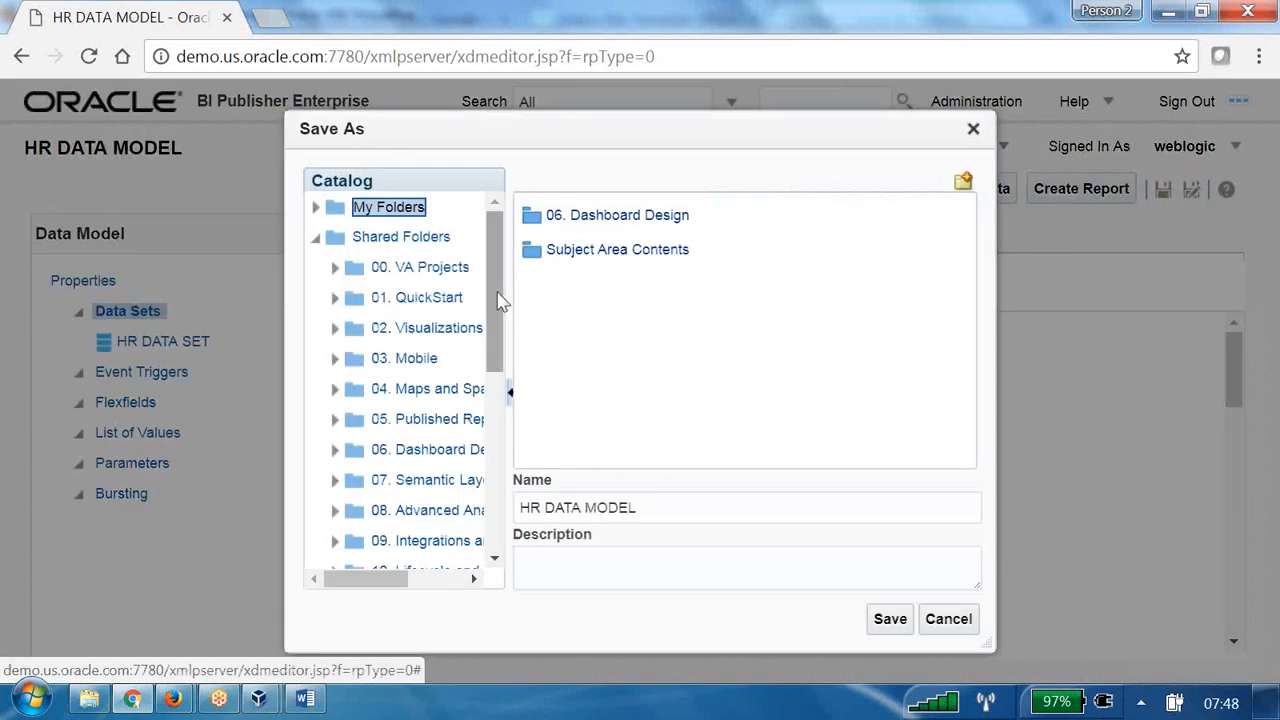
left_click_drag(497, 292, 505, 462)
left_click(405, 295)
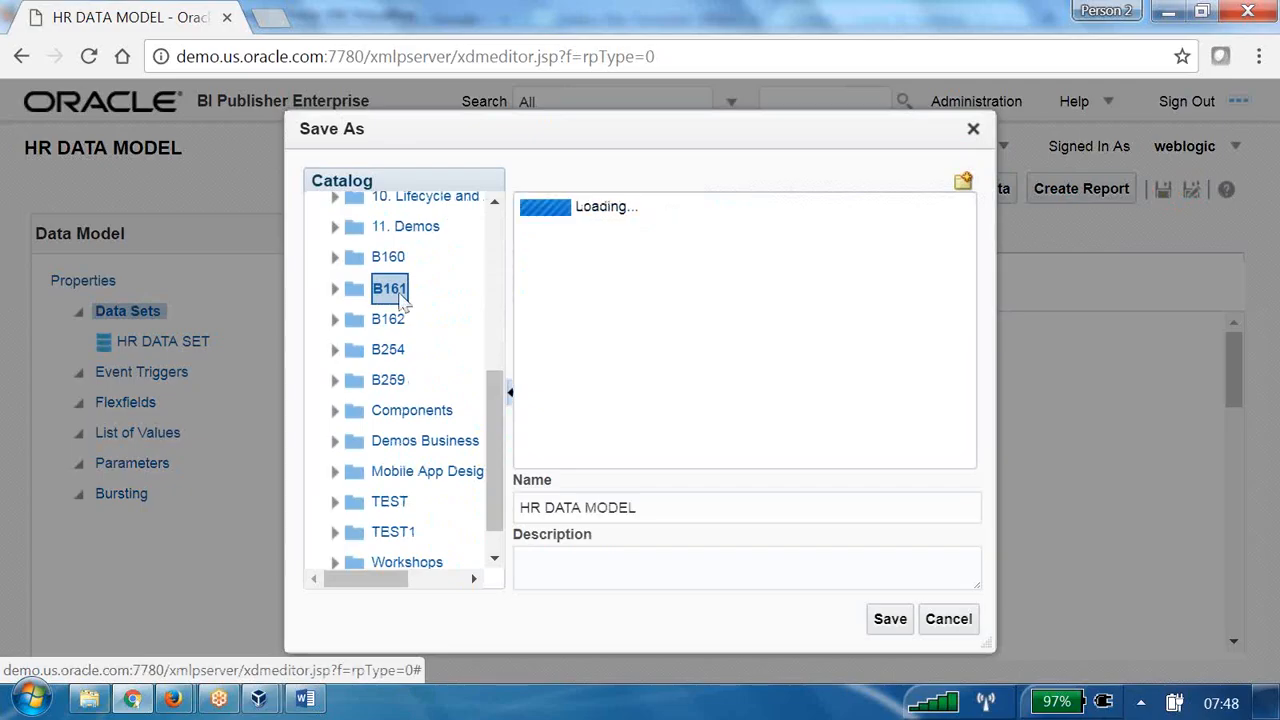
left_click(960, 184)
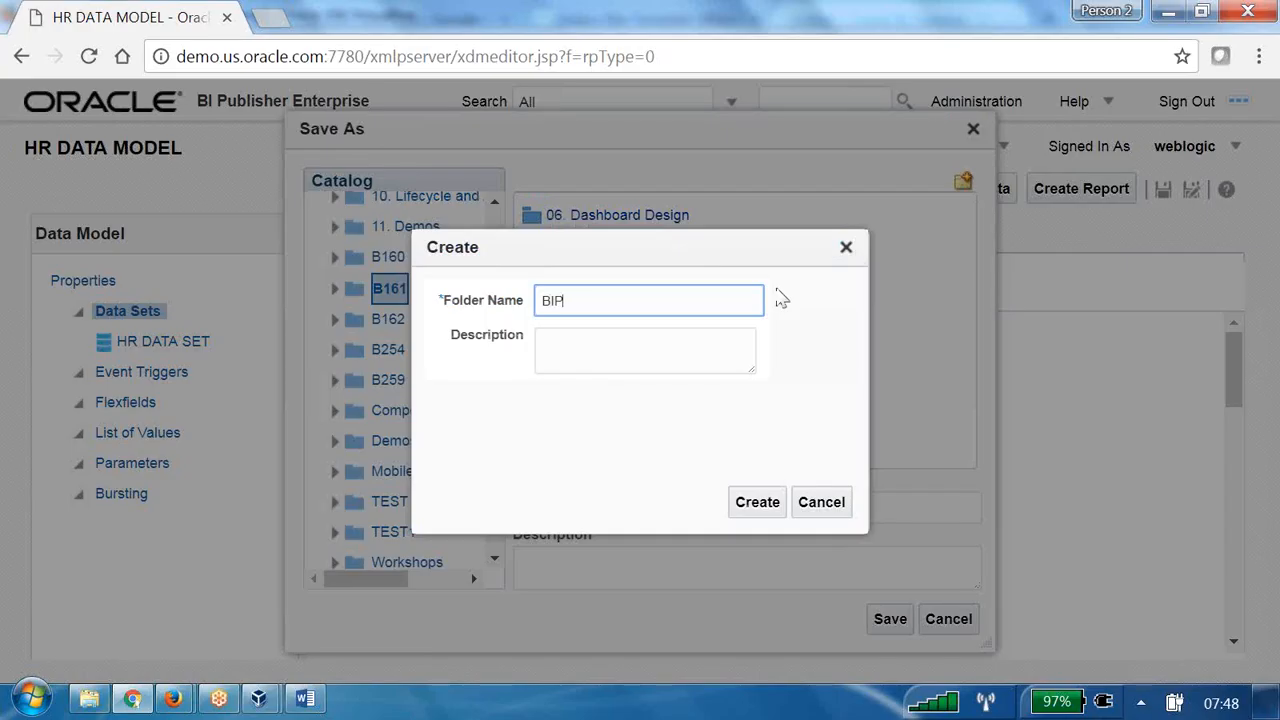
left_click(757, 502)
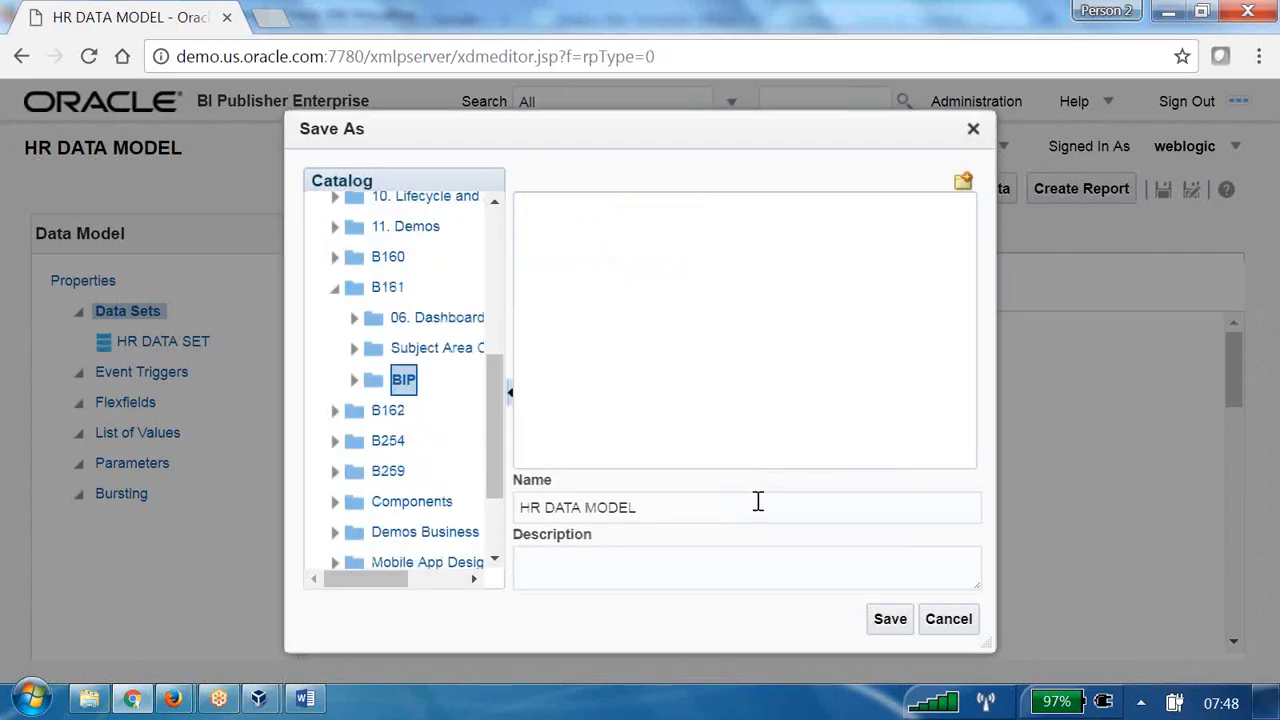
left_click(897, 622)
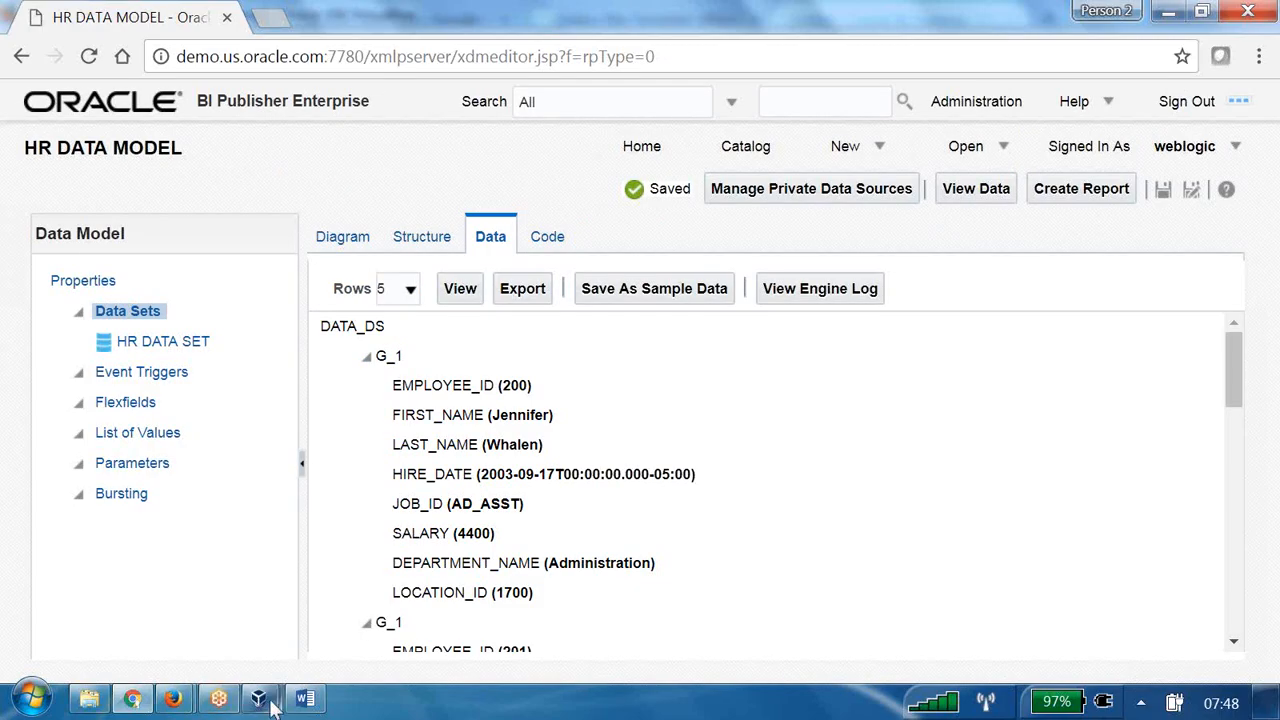
Step: In the VM's file browser, open b161/bip/hr+data+model%2exdm to reveal its _datamodel files
mouse_move(257, 697)
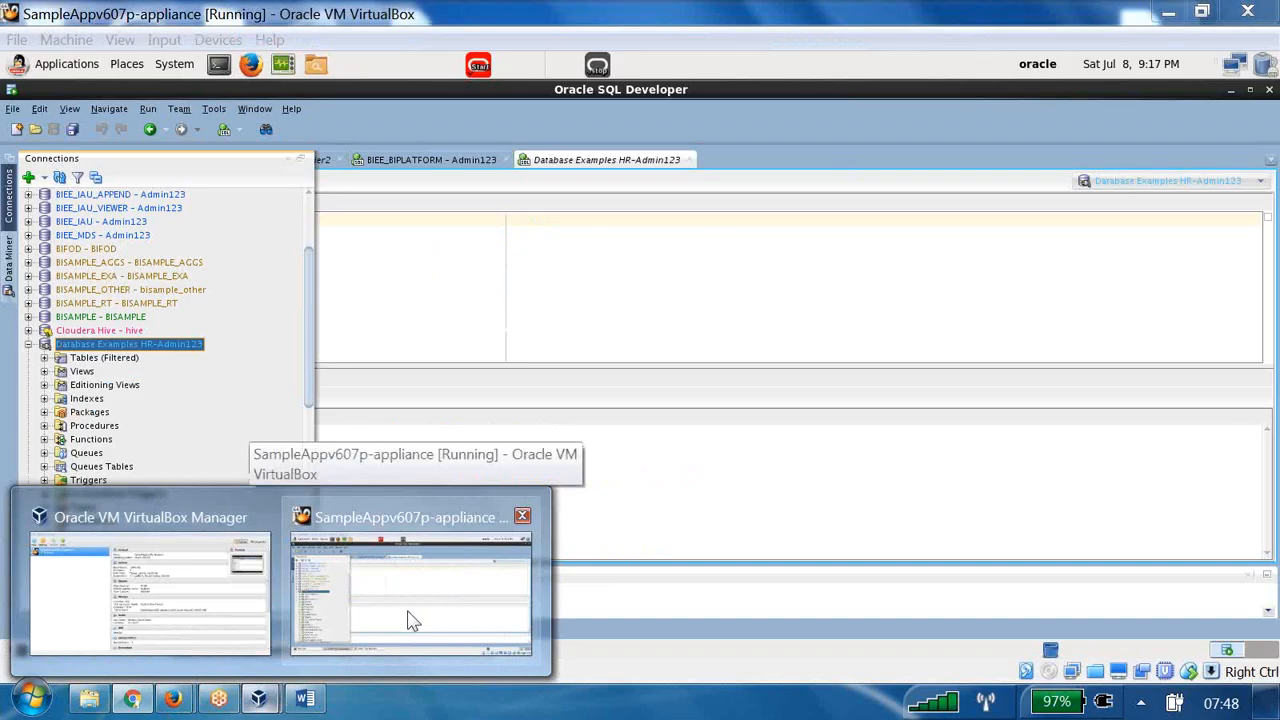
left_click(412, 618)
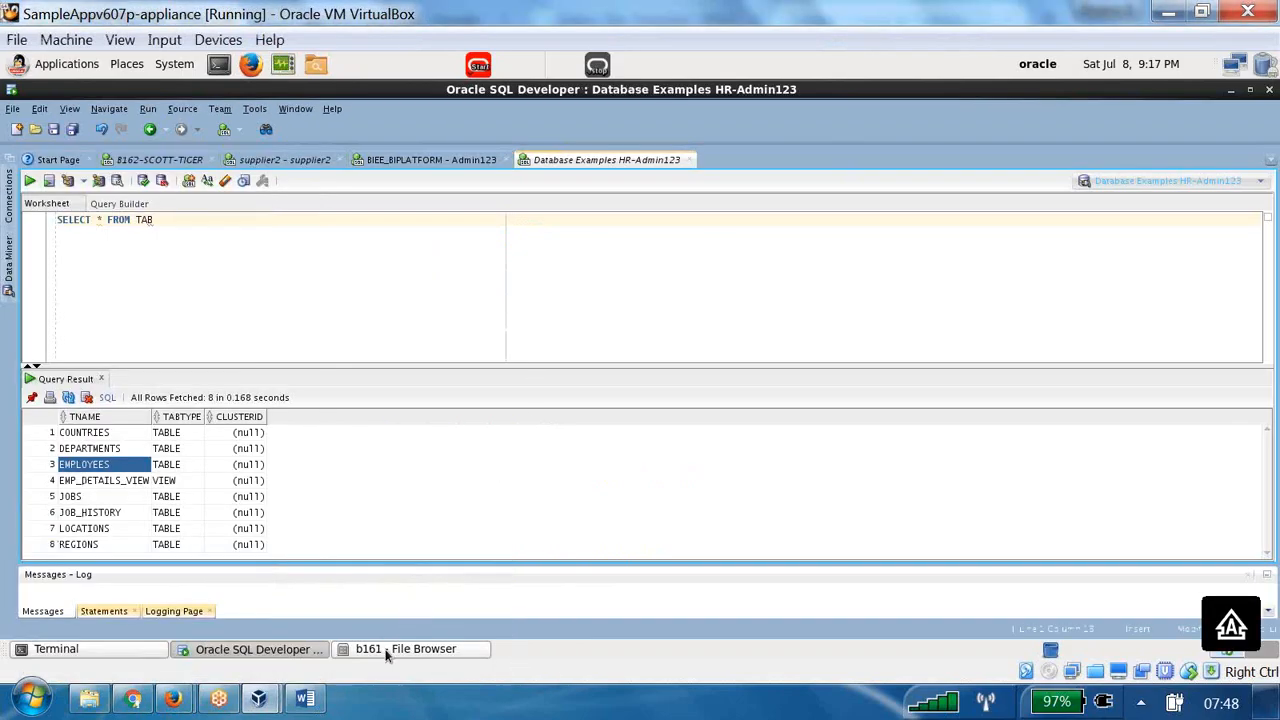
left_click(387, 650)
scroll(486, 366, "up", 2)
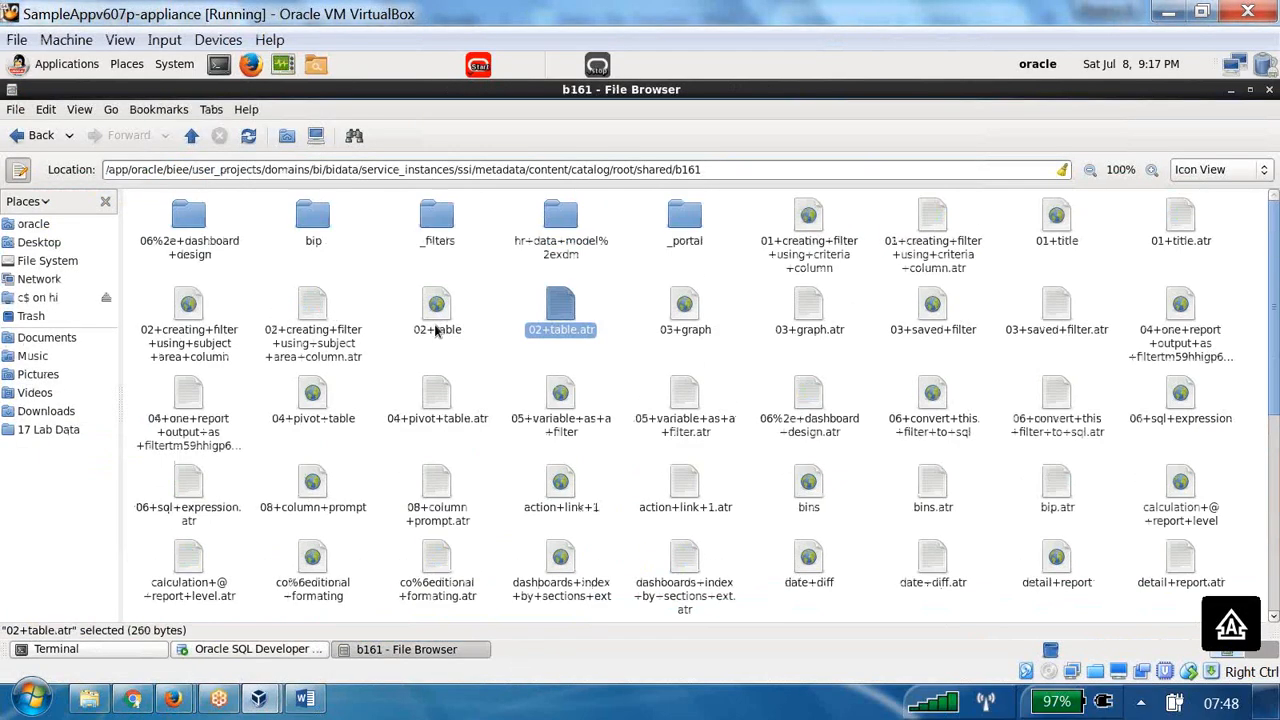
double_click(314, 226)
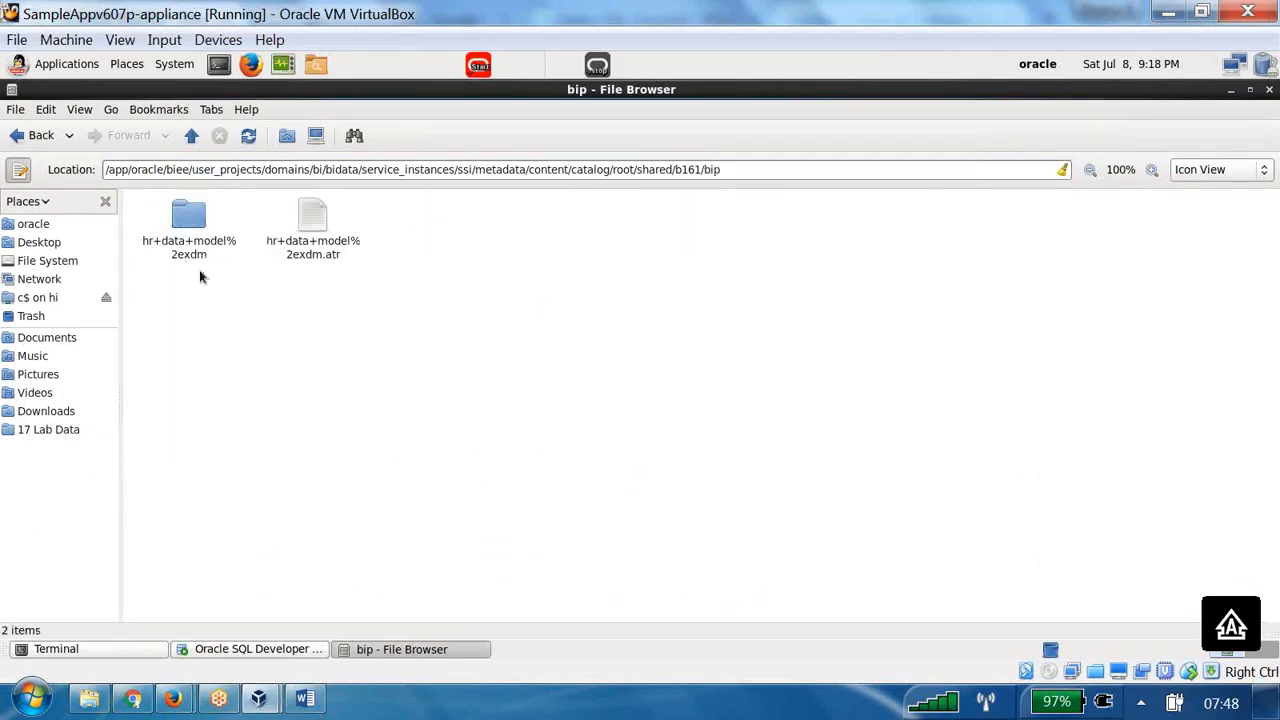
double_click(189, 216)
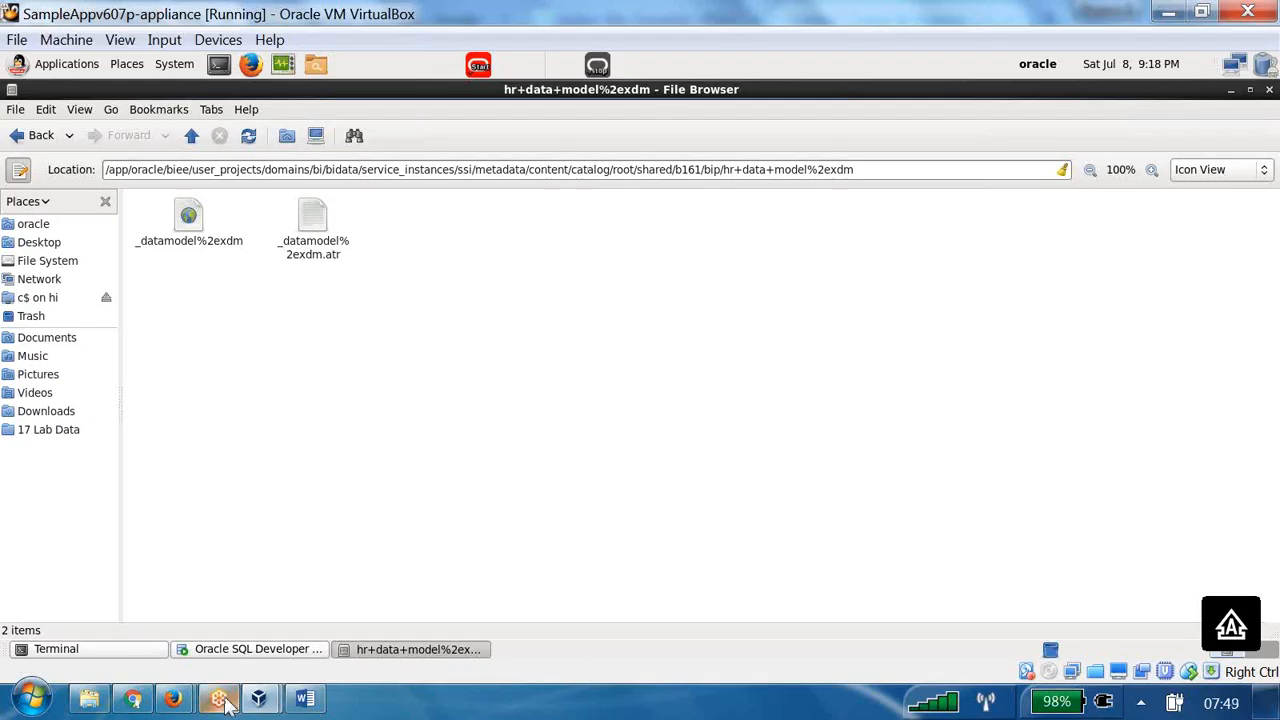
Step: Bring up the Word guide at section 38.3.1, Step 1: Create Data model
left_click(306, 700)
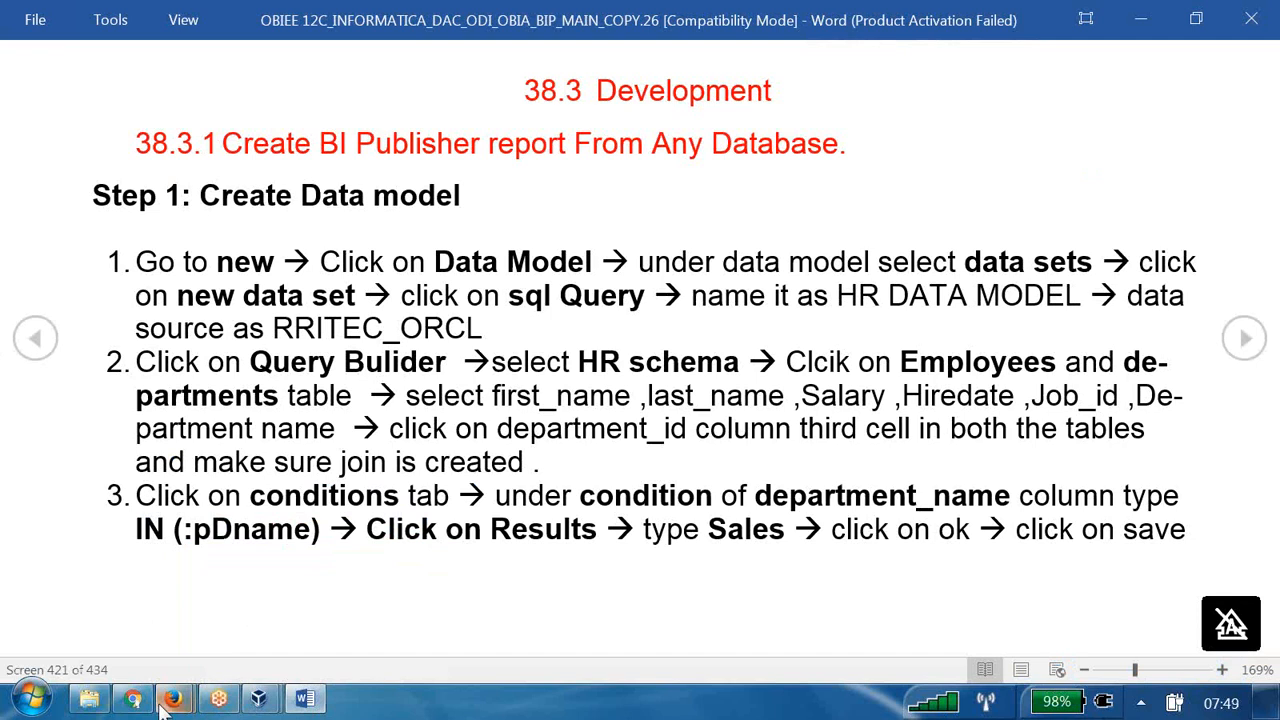
mouse_move(135, 702)
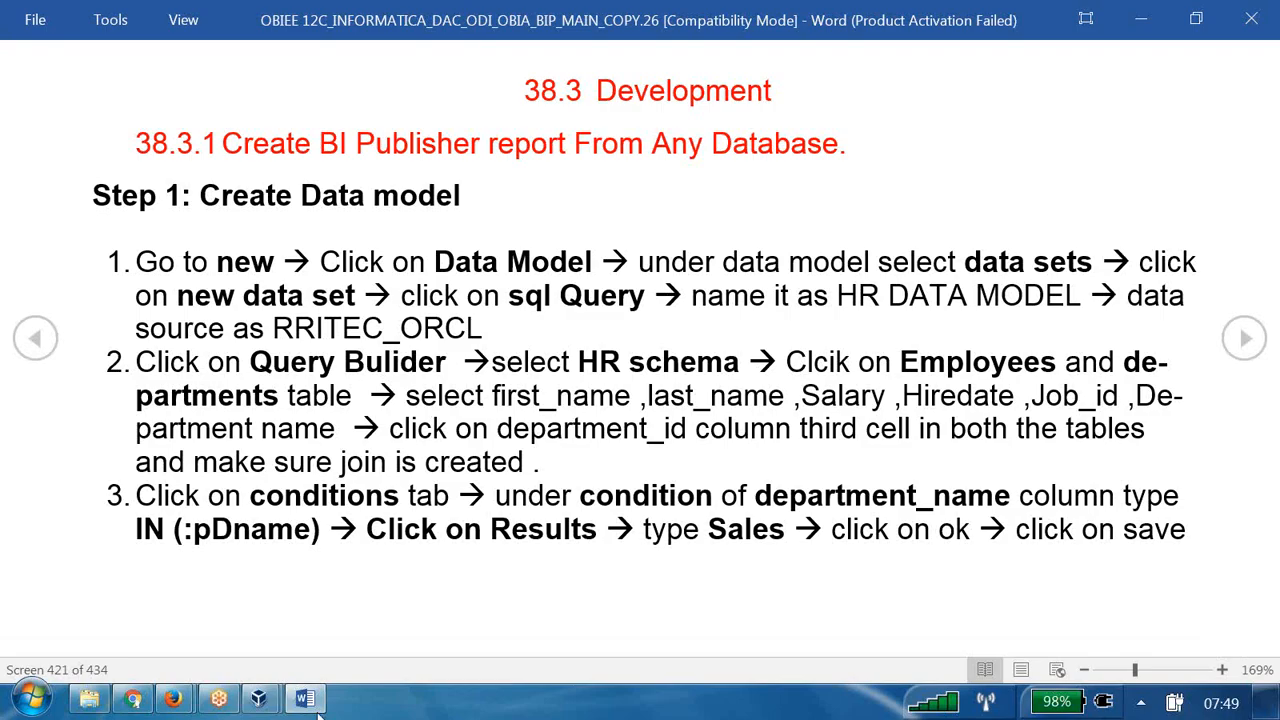
Step: From the HR DATA MODEL page in Chrome, start a new Report and confirm leaving the page
mouse_move(236, 707)
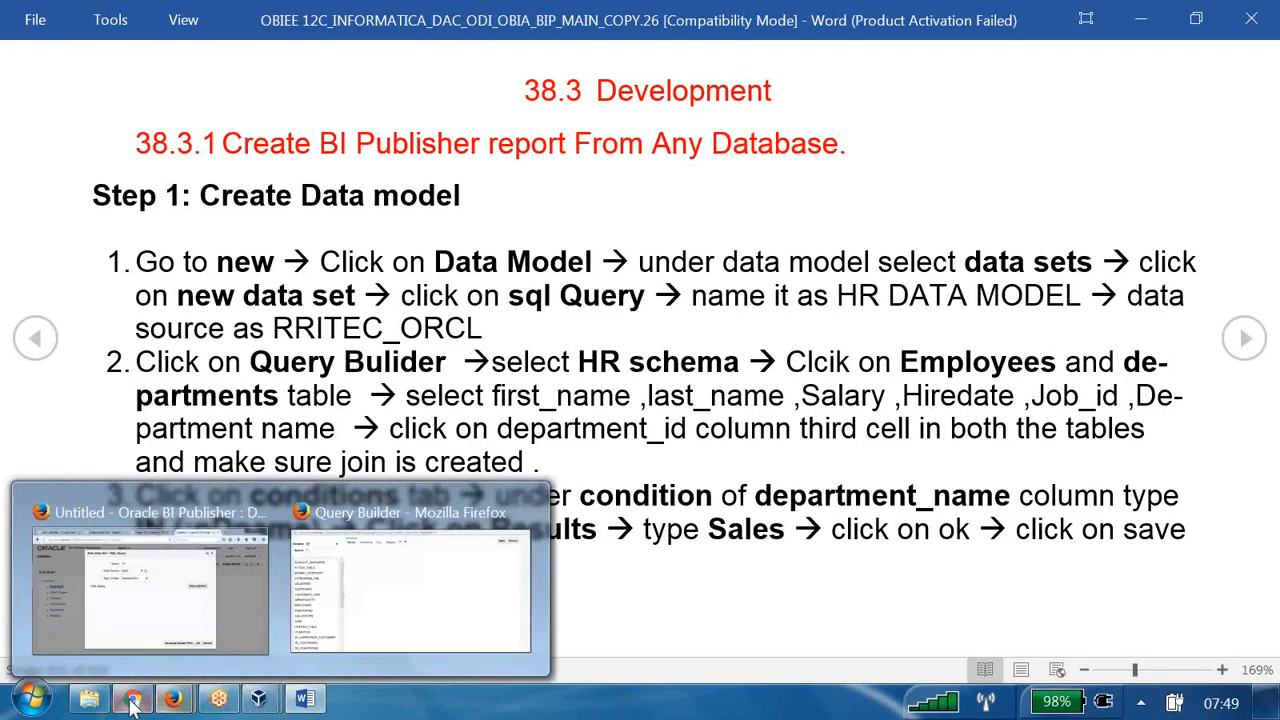
left_click(173, 627)
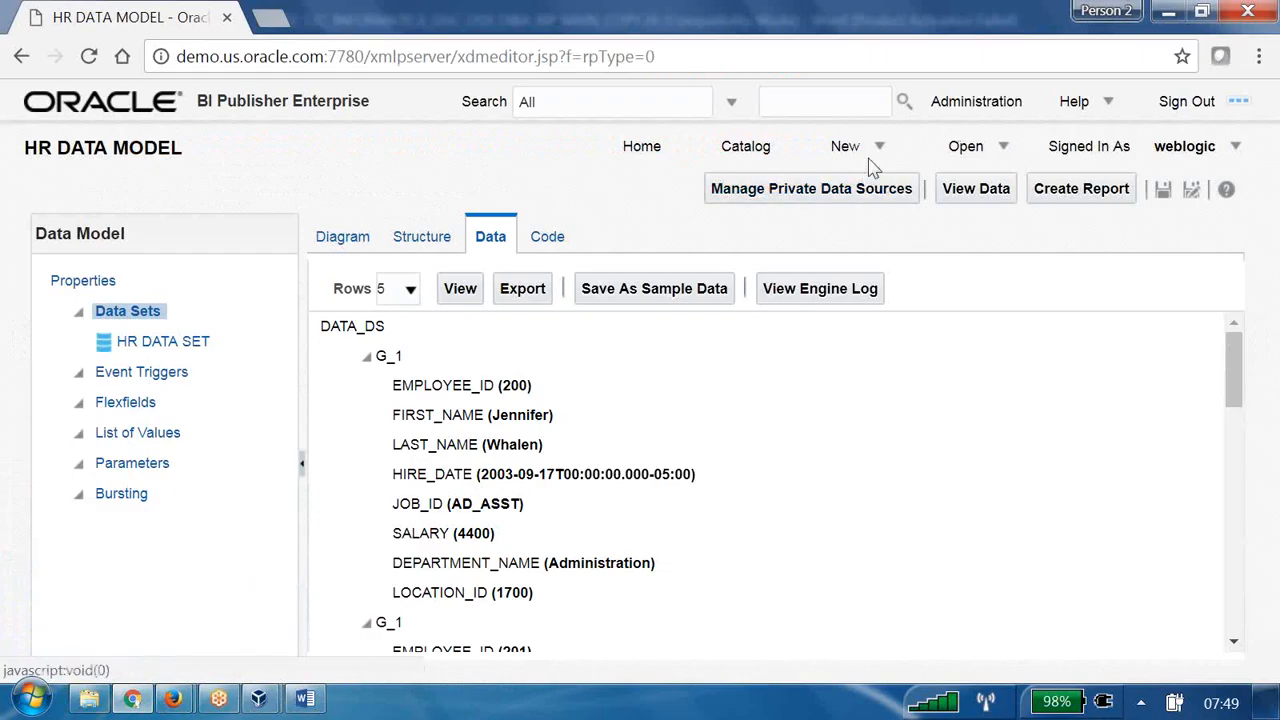
key("ctrl+2")
mouse_move(731, 272)
left_mouse_down()
mouse_move(617, 240)
mouse_move(615, 334)
mouse_move(711, 303)
mouse_move(705, 259)
left_mouse_up()
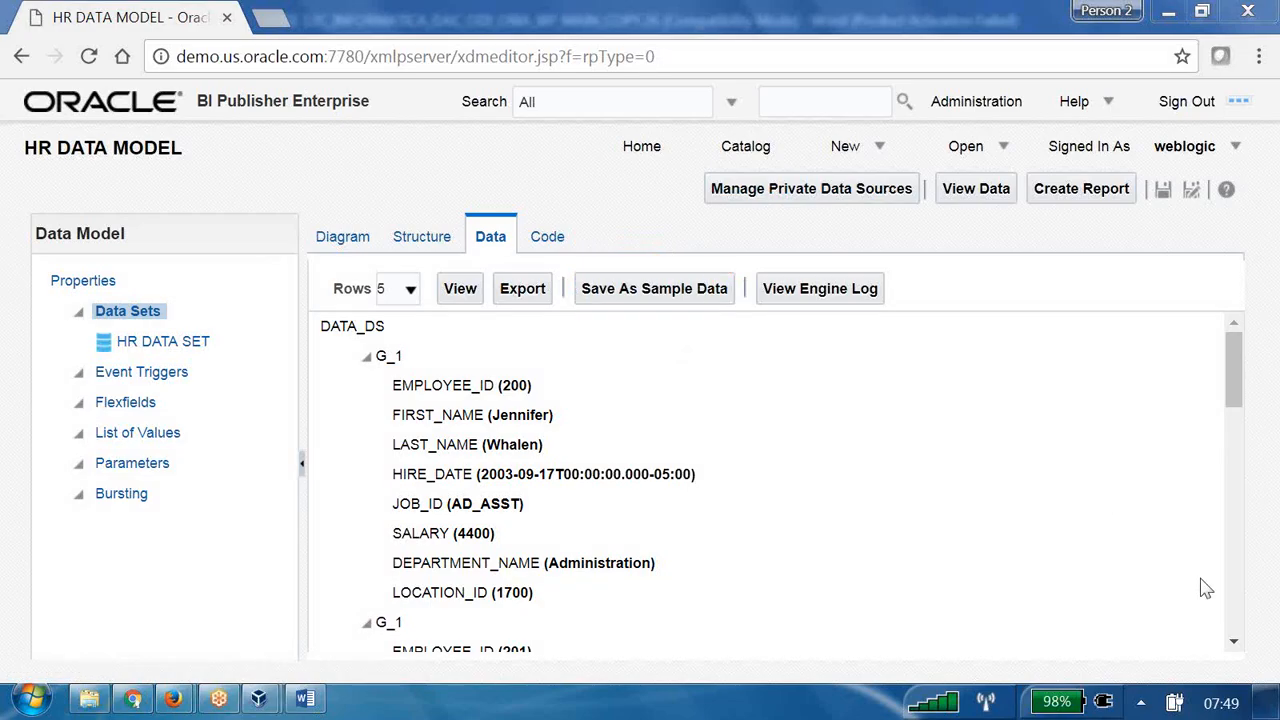
left_click(884, 150)
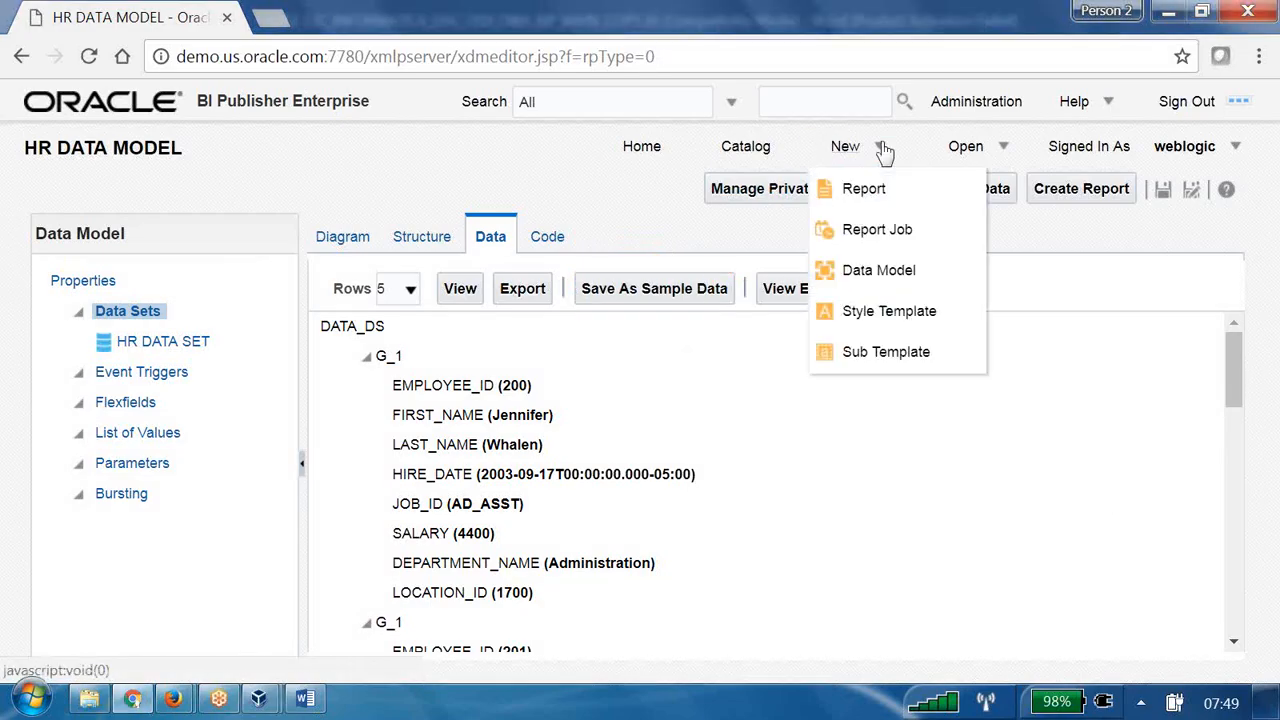
left_click(899, 195)
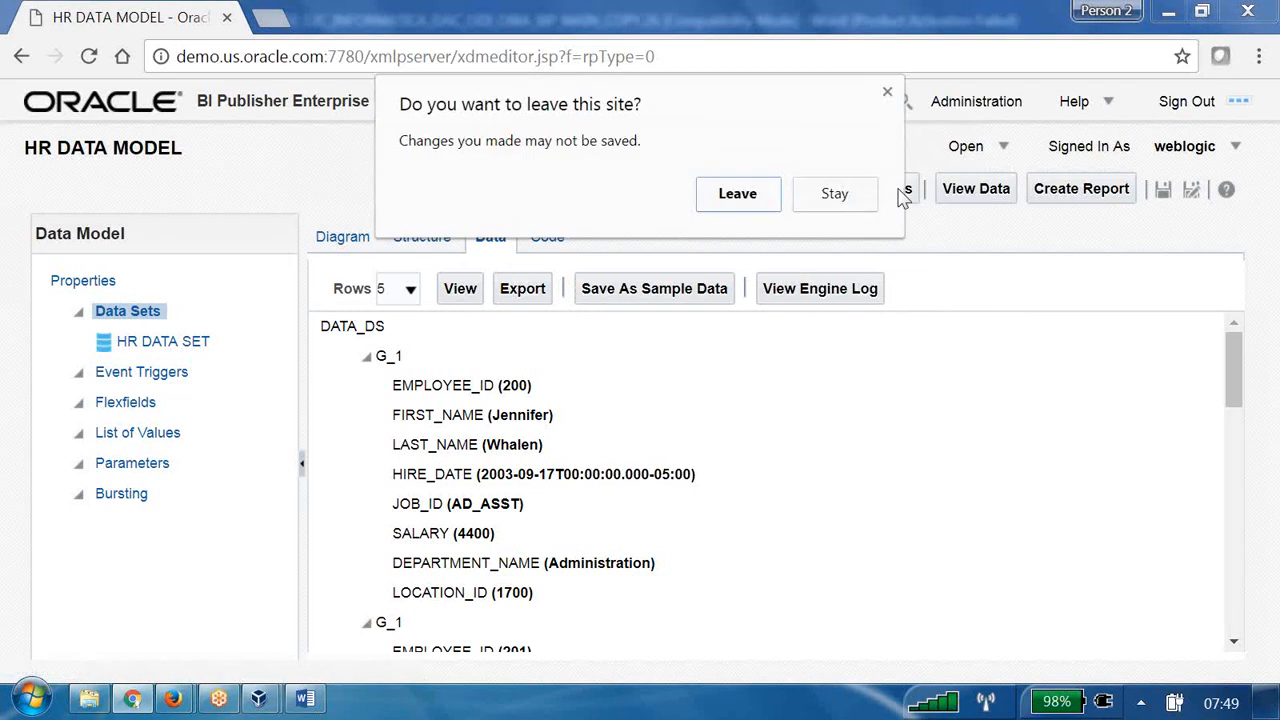
left_click(728, 197)
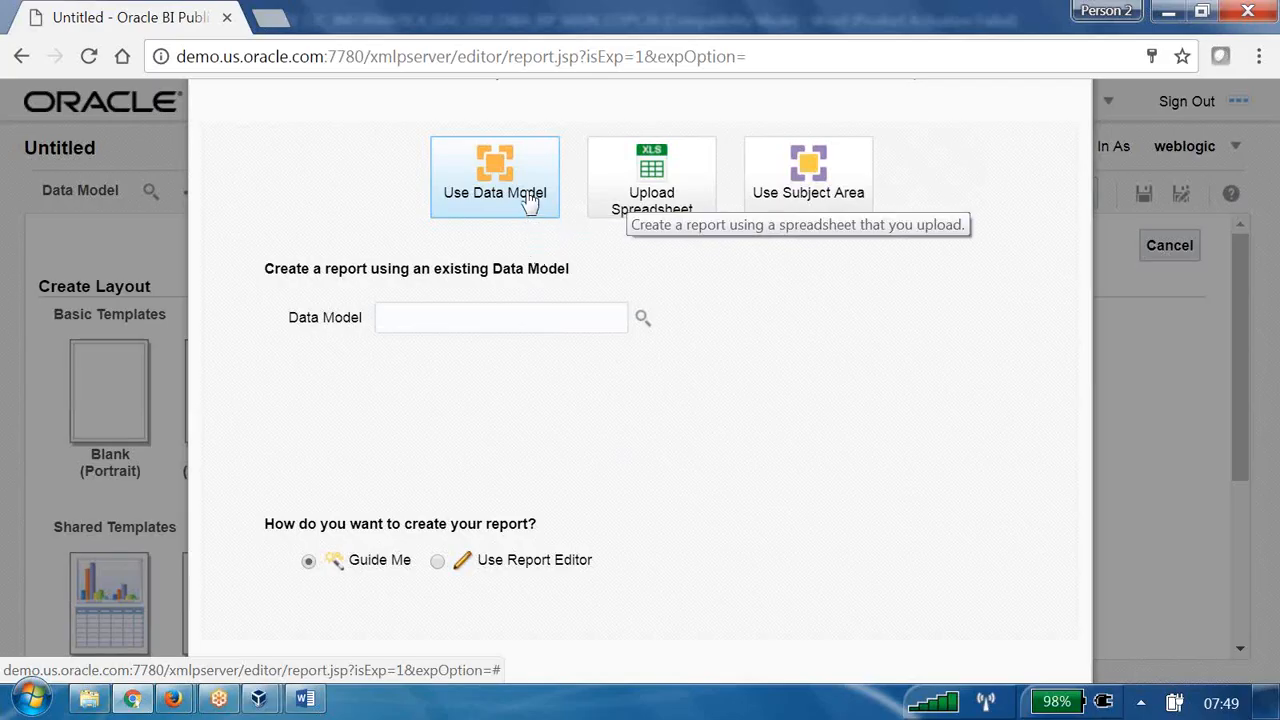
Step: Compare the spreadsheet and subject-area sources, then choose to build from an existing data model
left_click(628, 195)
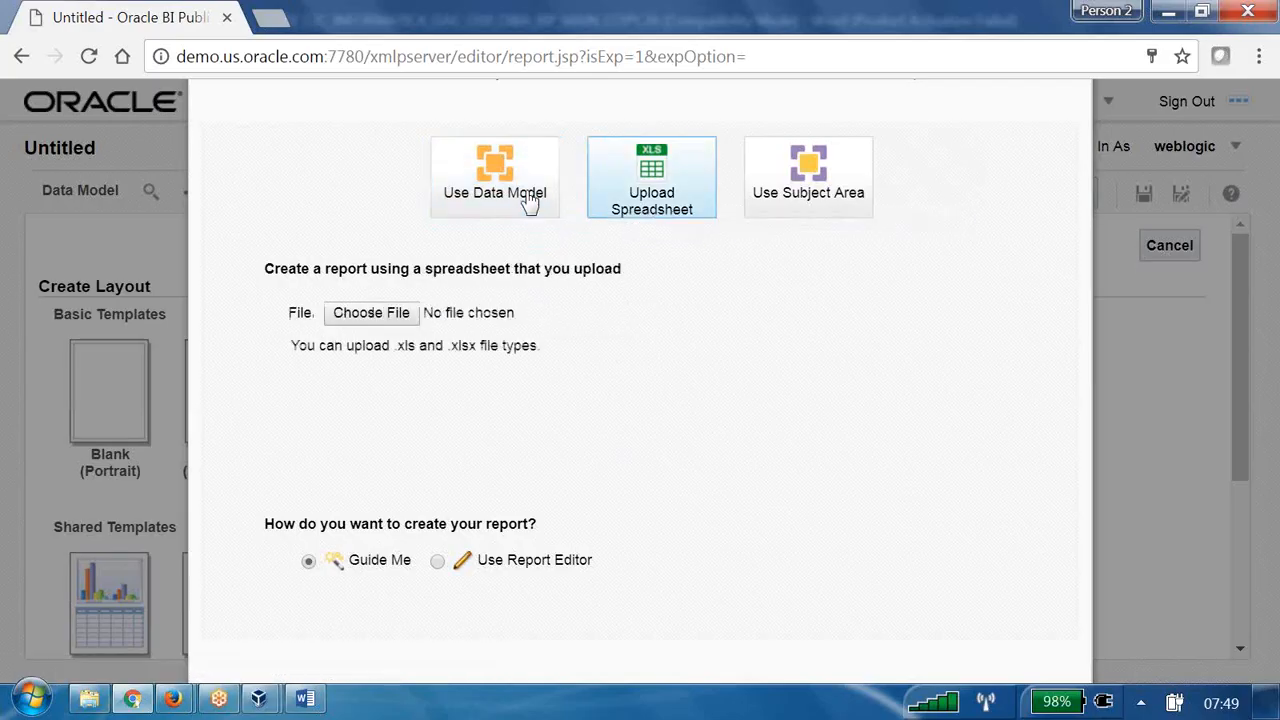
left_click(807, 203)
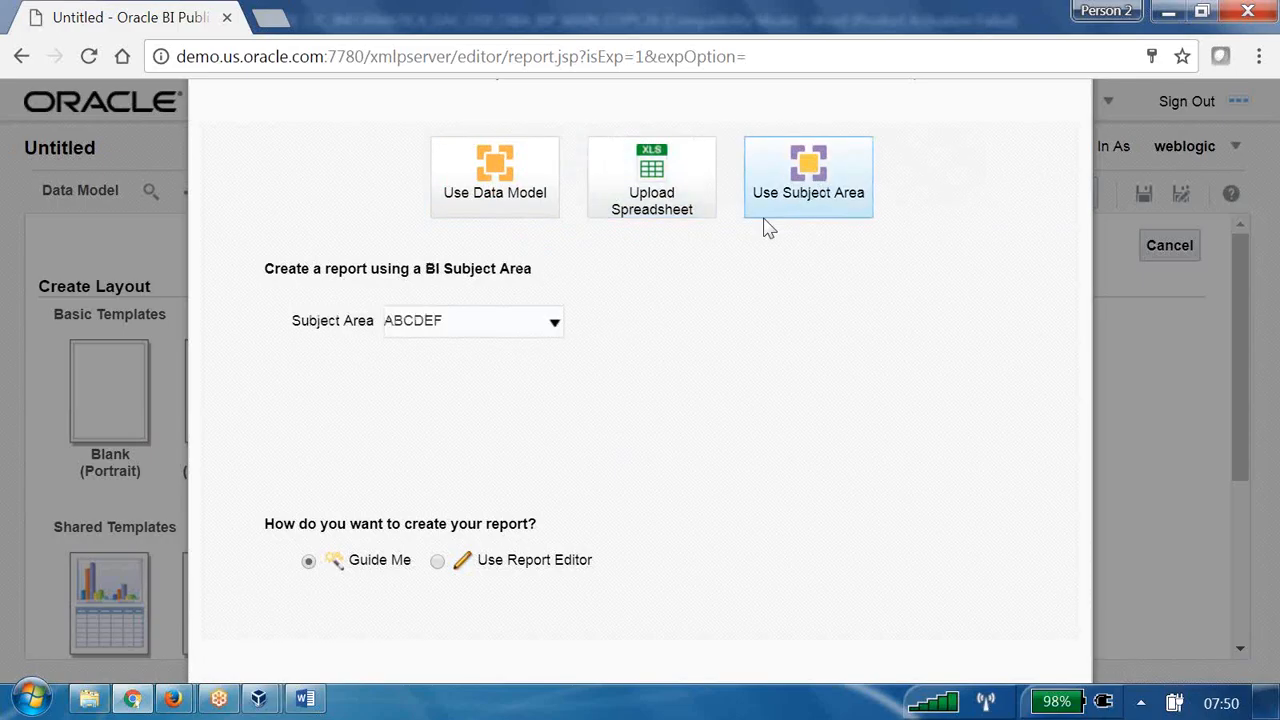
left_click(549, 327)
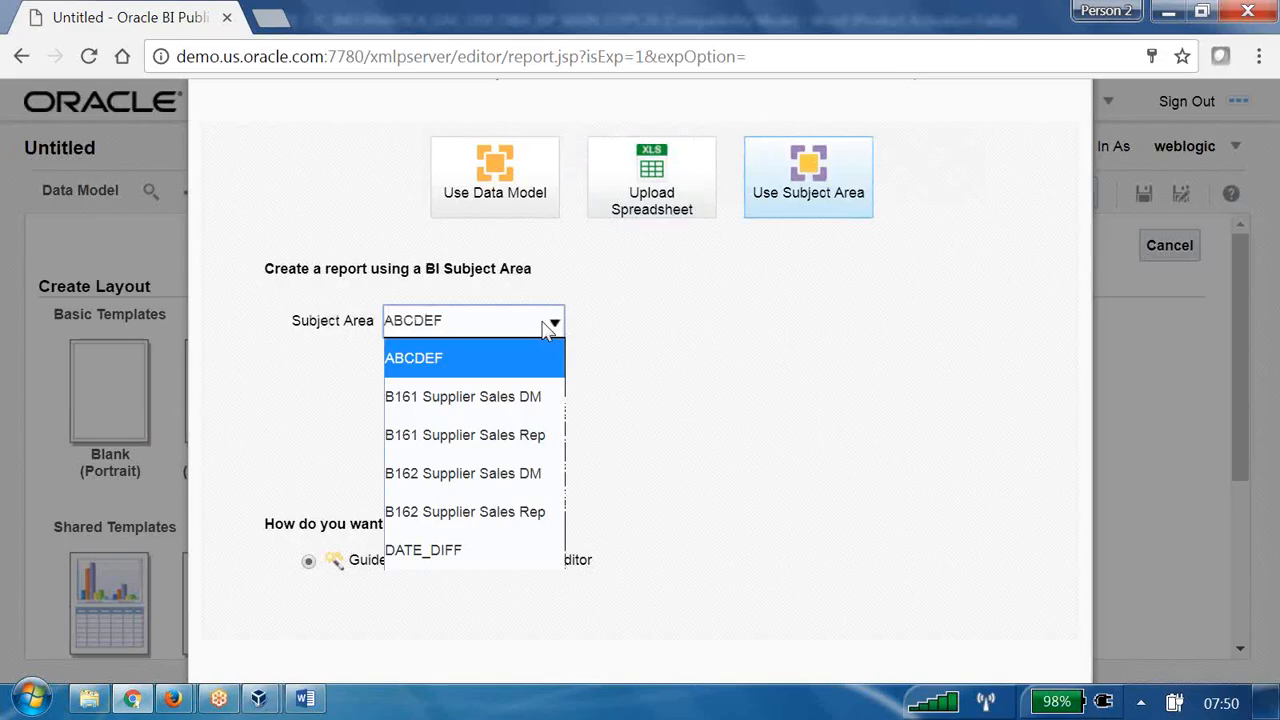
left_click(507, 195)
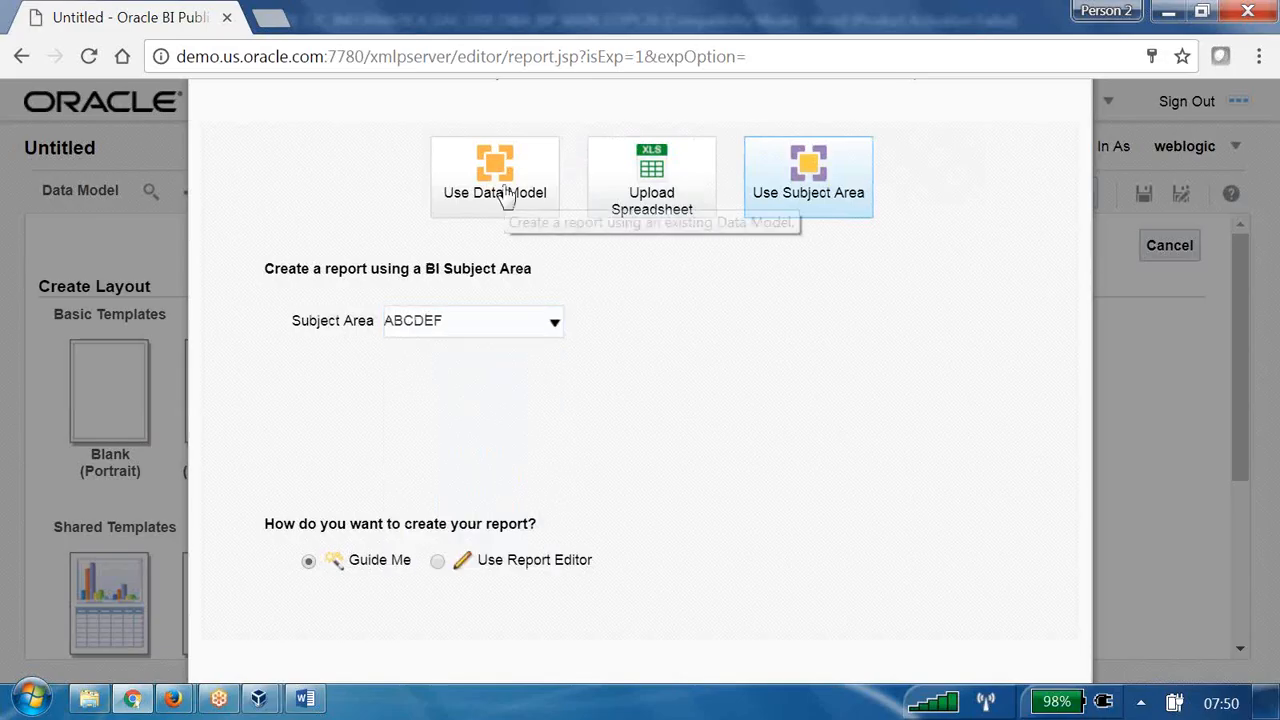
left_click(507, 196)
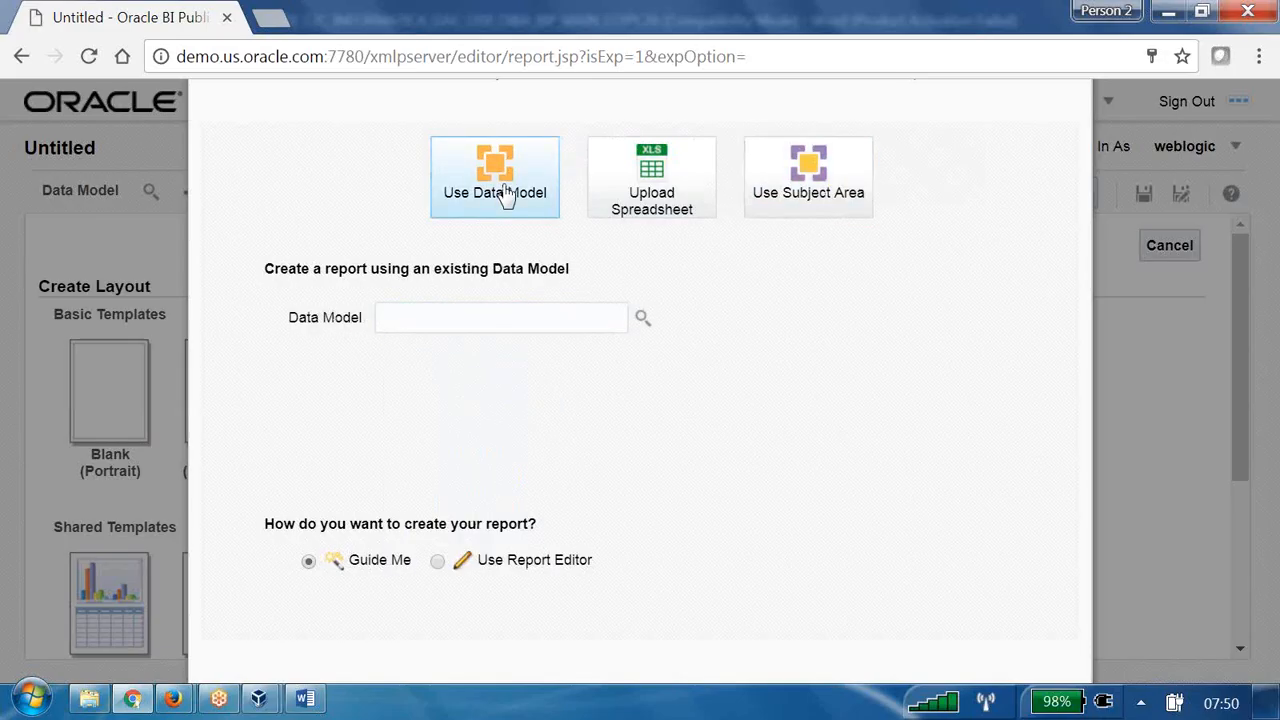
Step: Pick /B161/BIP/HR DATA MODEL from the catalog as the data model, then go full screen
left_click(528, 314)
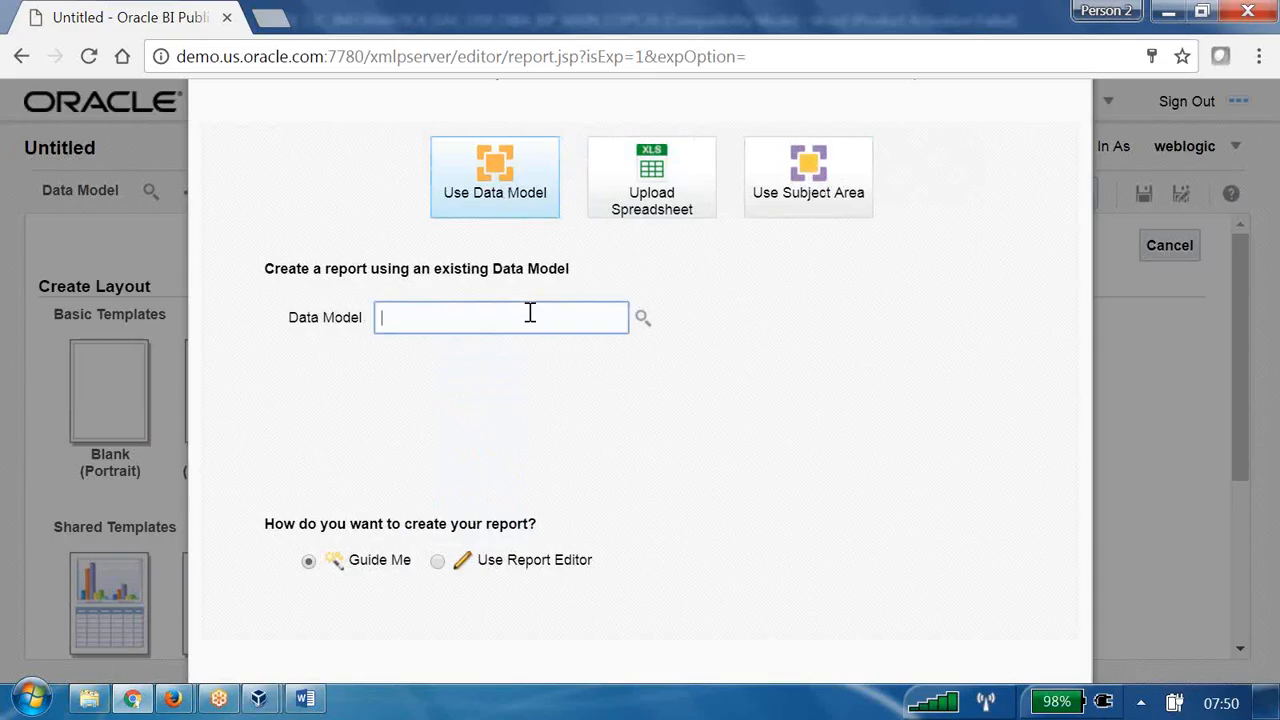
left_click(641, 320)
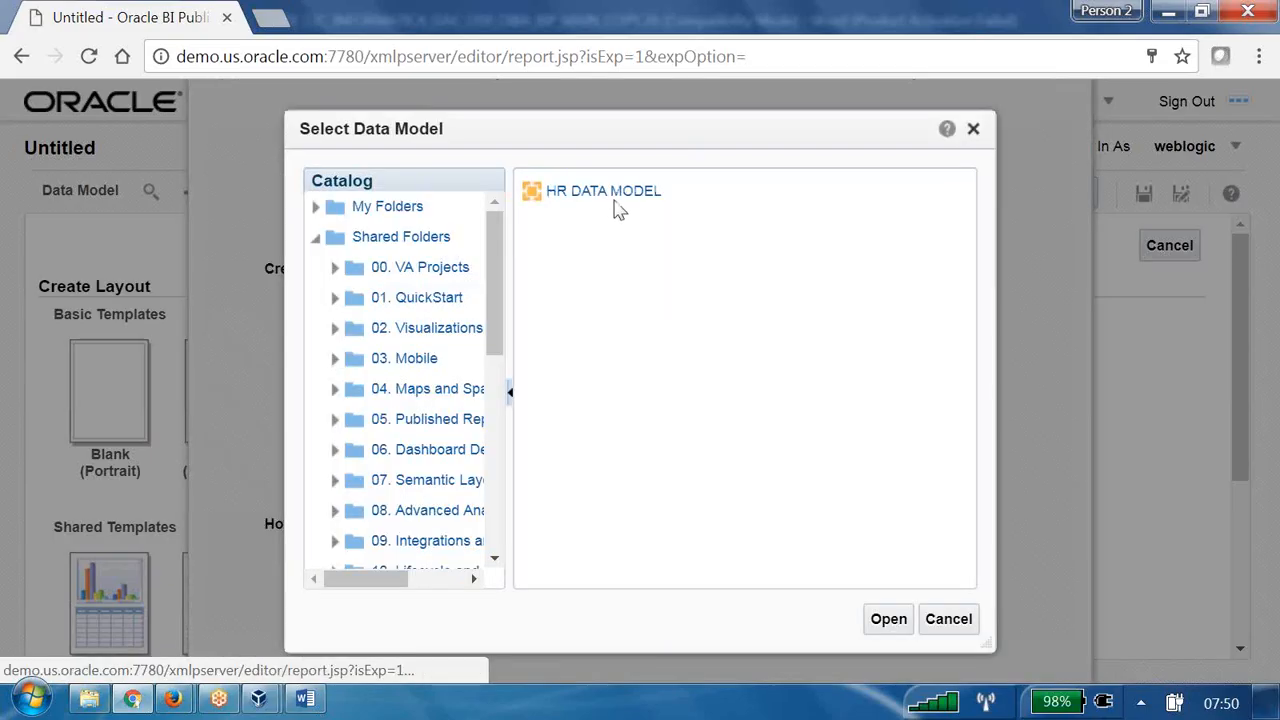
left_click(617, 194)
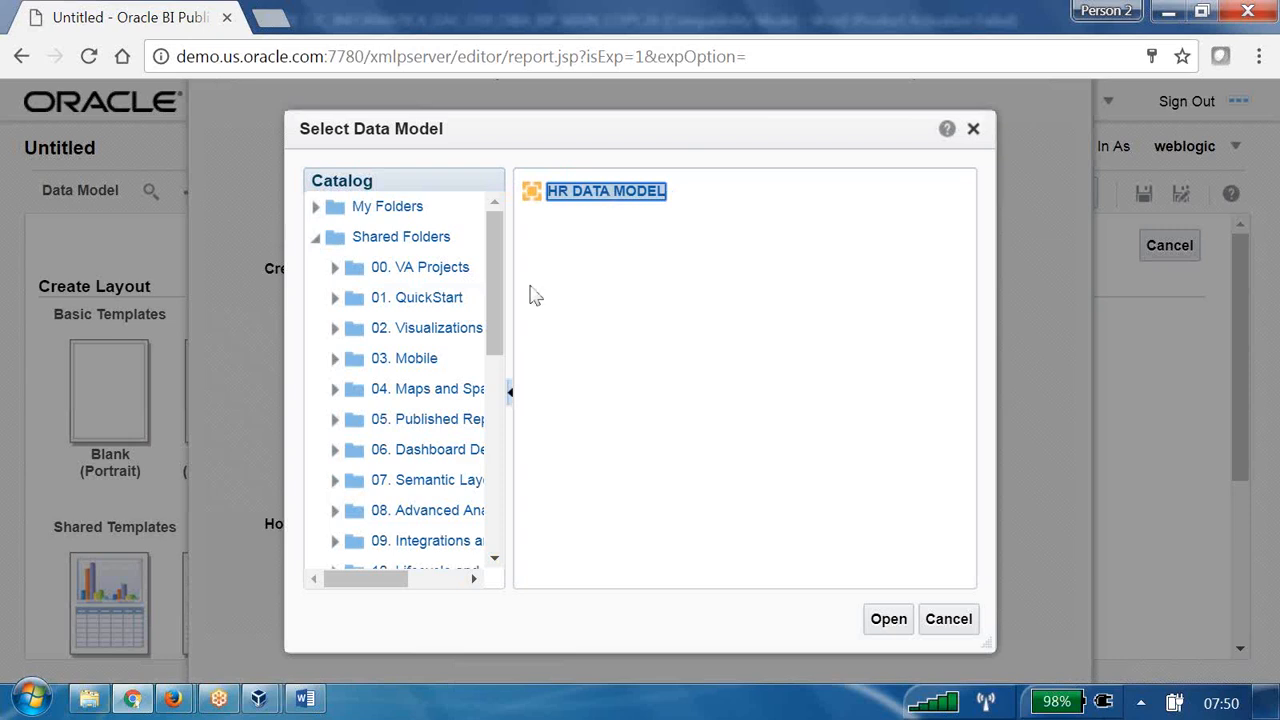
left_click_drag(494, 290, 489, 446)
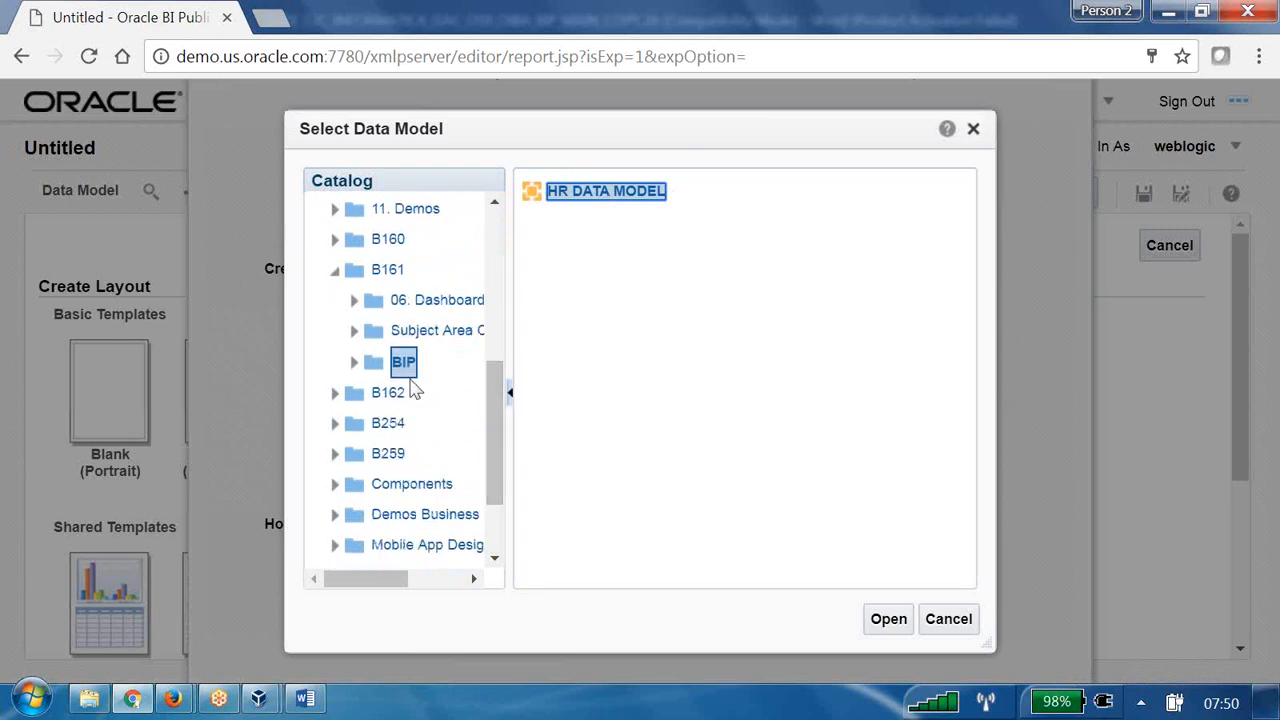
left_click(880, 622)
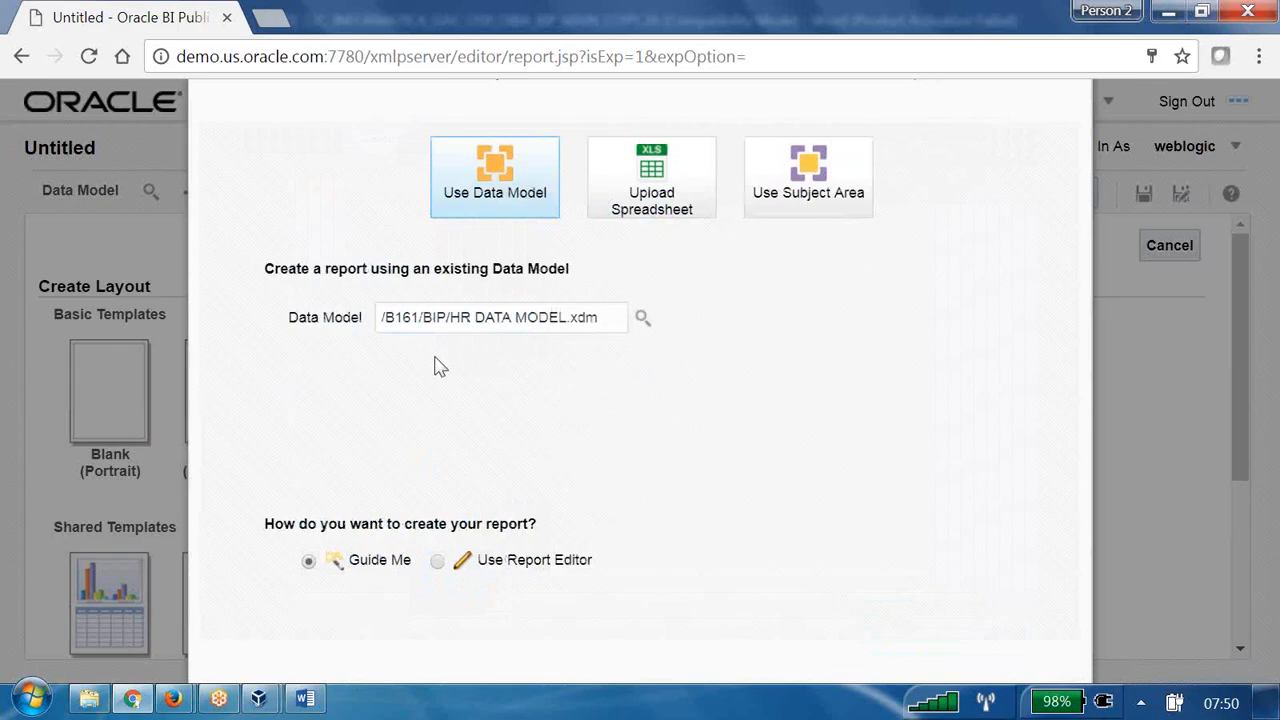
left_click_drag(292, 532, 563, 525)
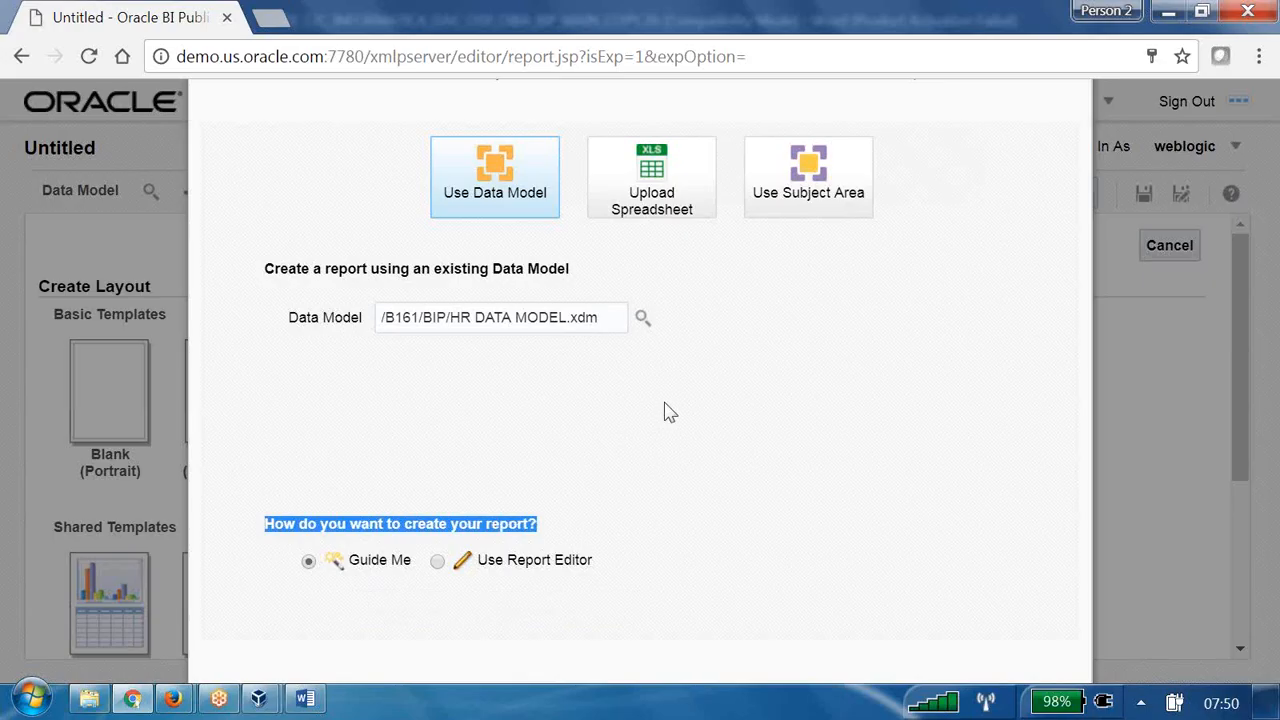
key("F11")
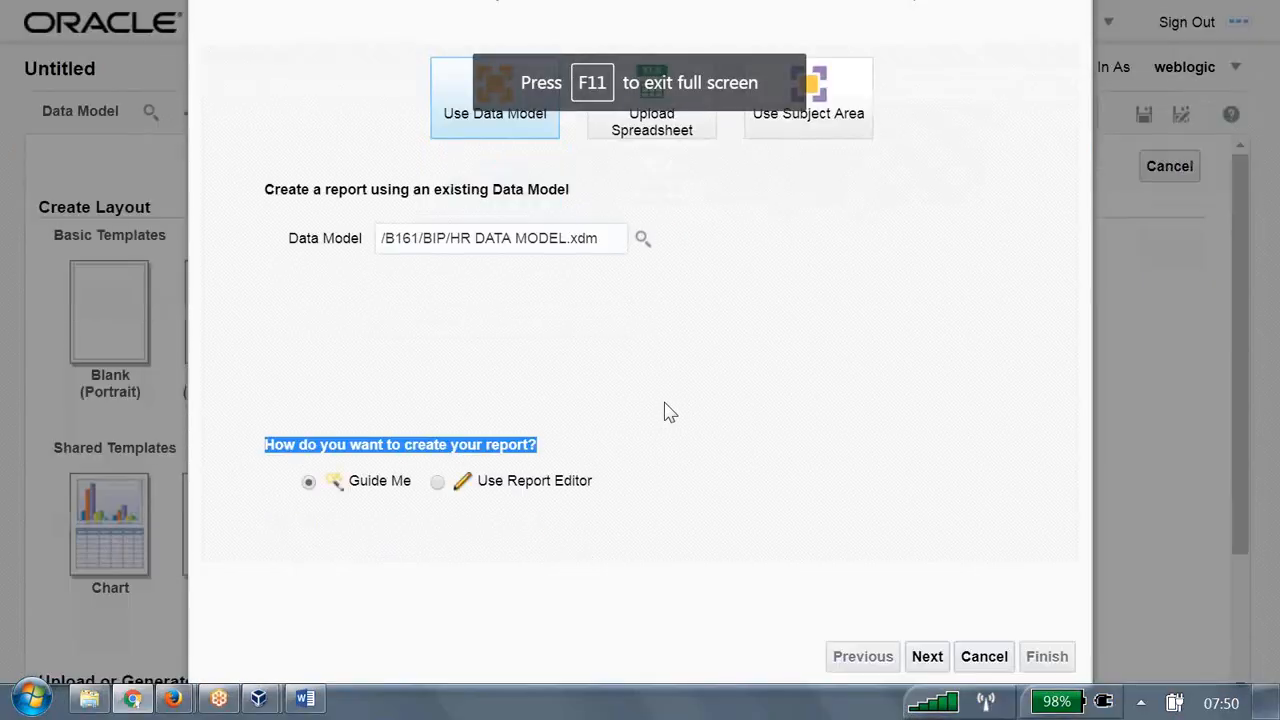
Step: Try Next, get the 'Data Model does not contain sample data' error, and return to the wizard
left_click(928, 658)
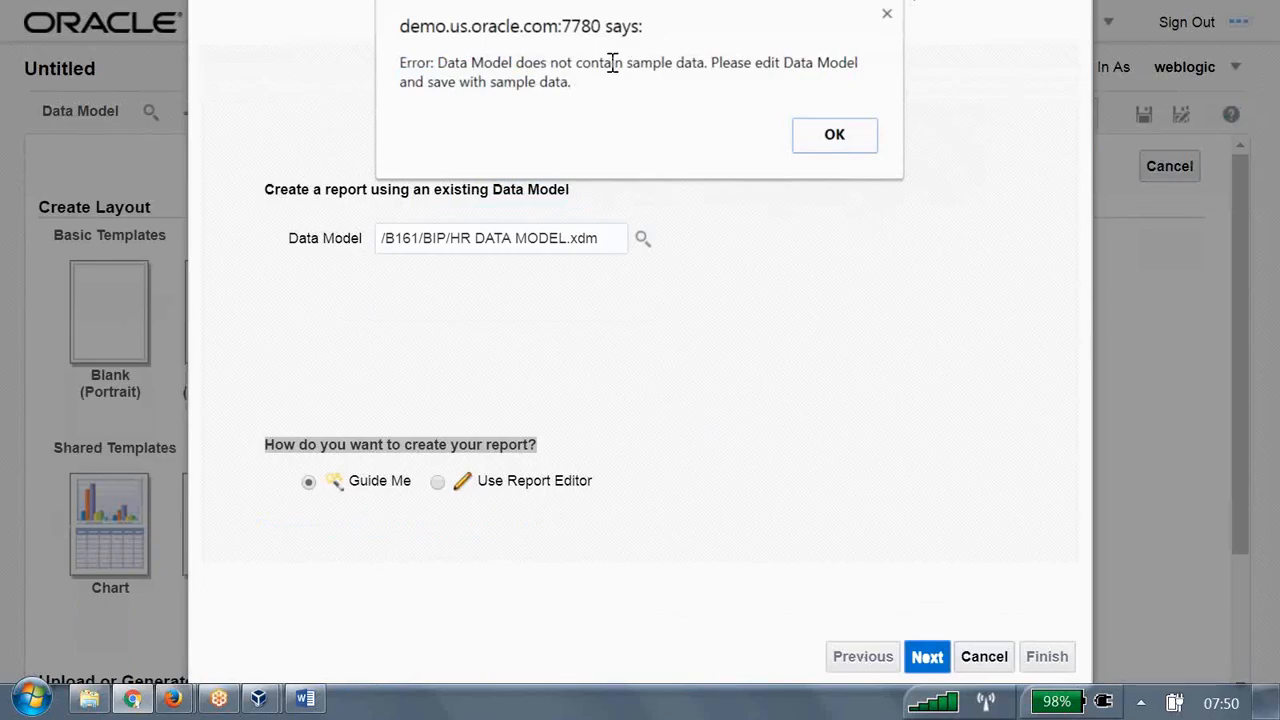
left_click_drag(583, 63, 707, 72)
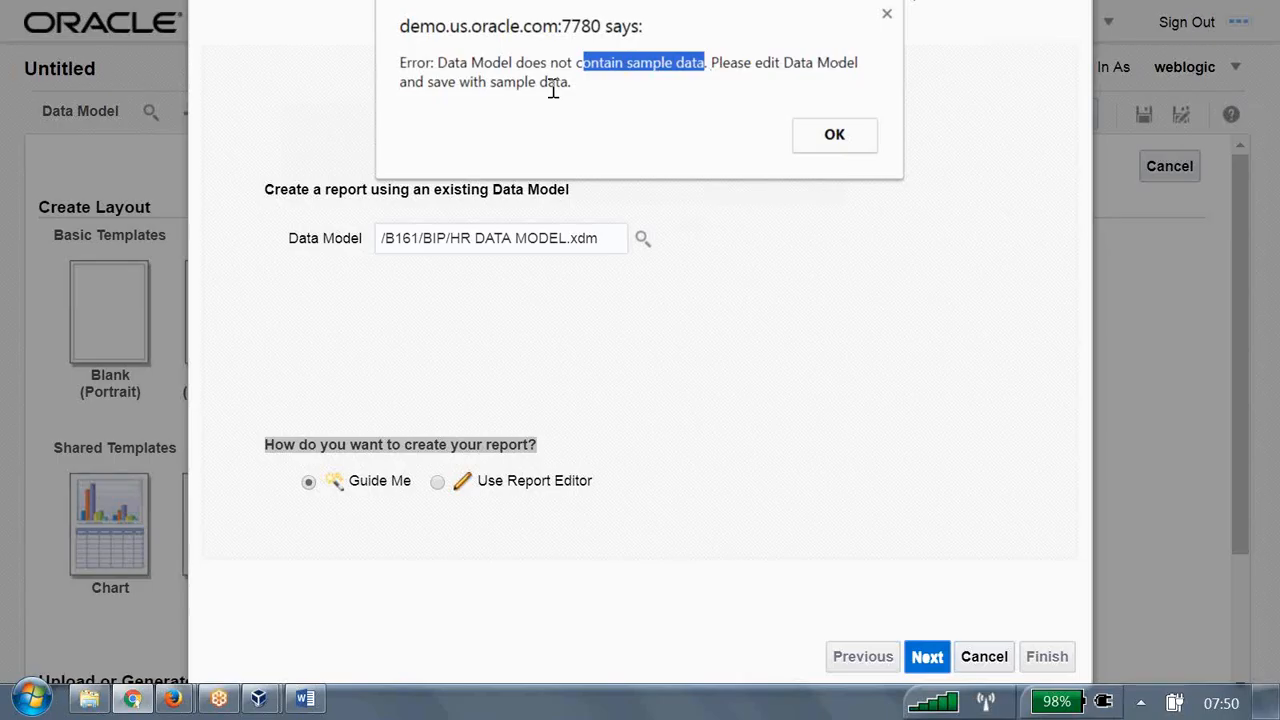
left_click(167, 701)
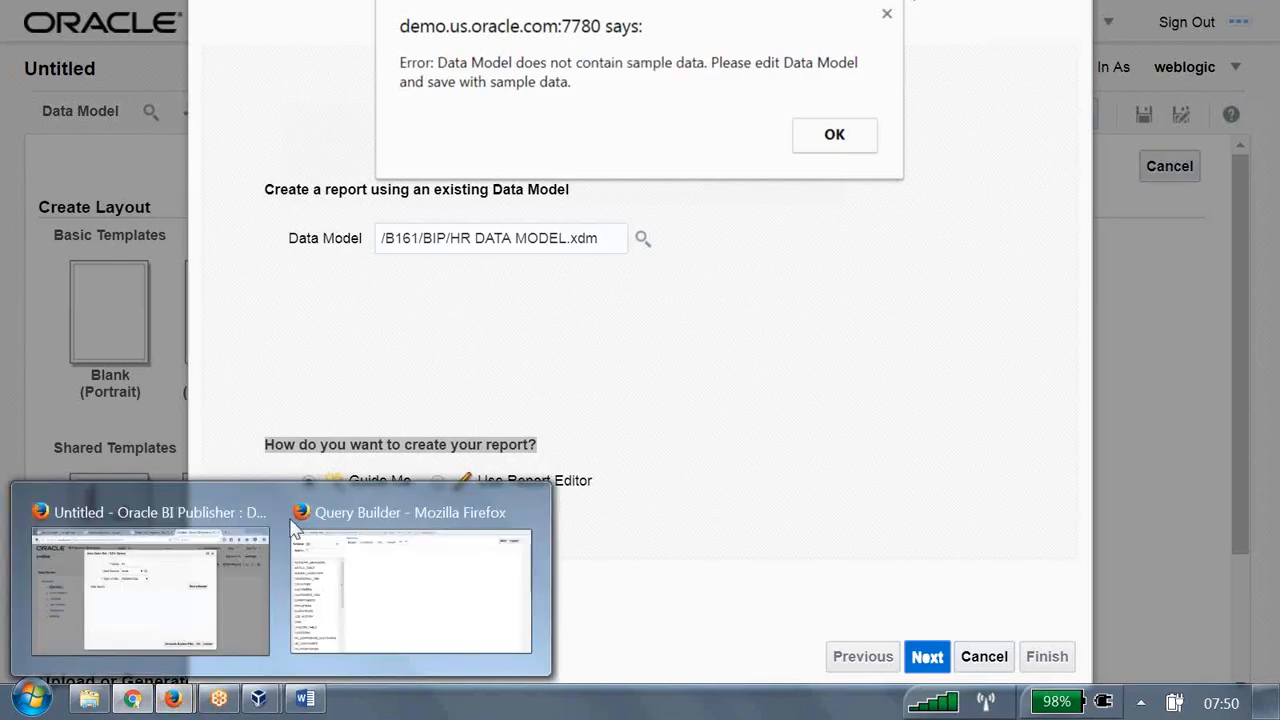
left_click(165, 645)
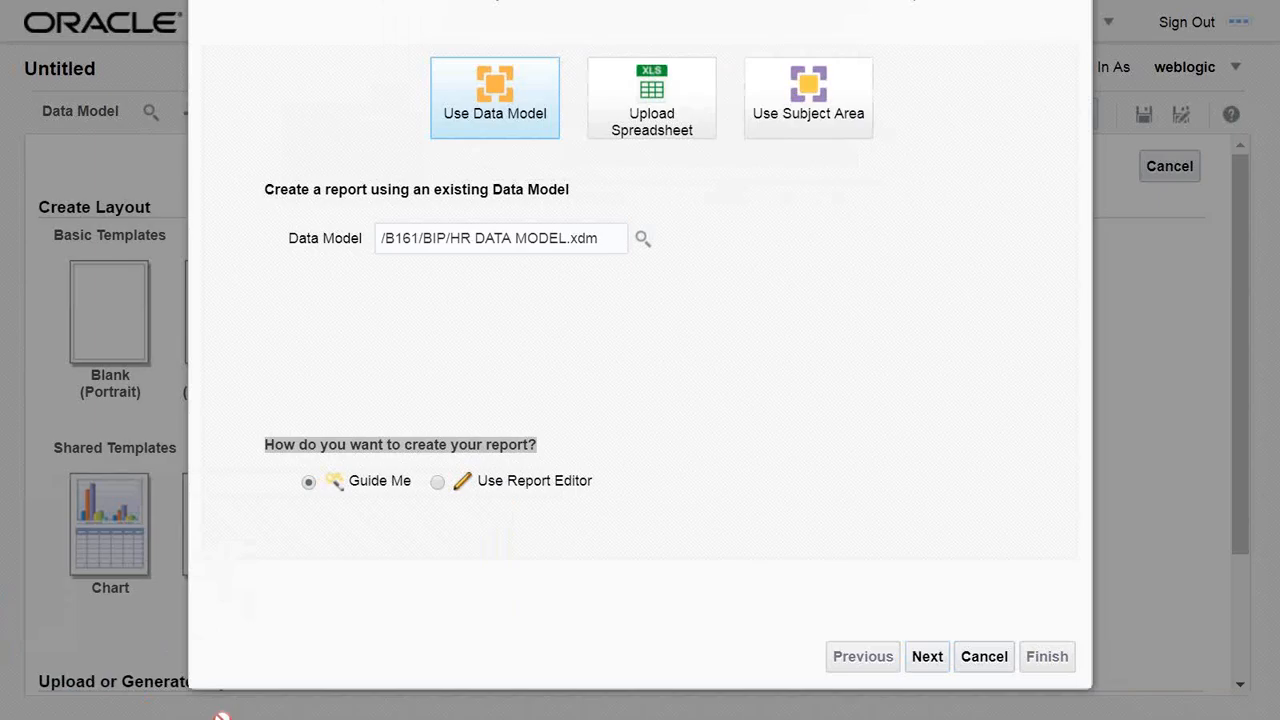
Step: In a new Firefox tab, search for 'what you do is what you see business intriligency tools'
key("alt+Tab")
key("alt+Tab")
key("alt+Tab")
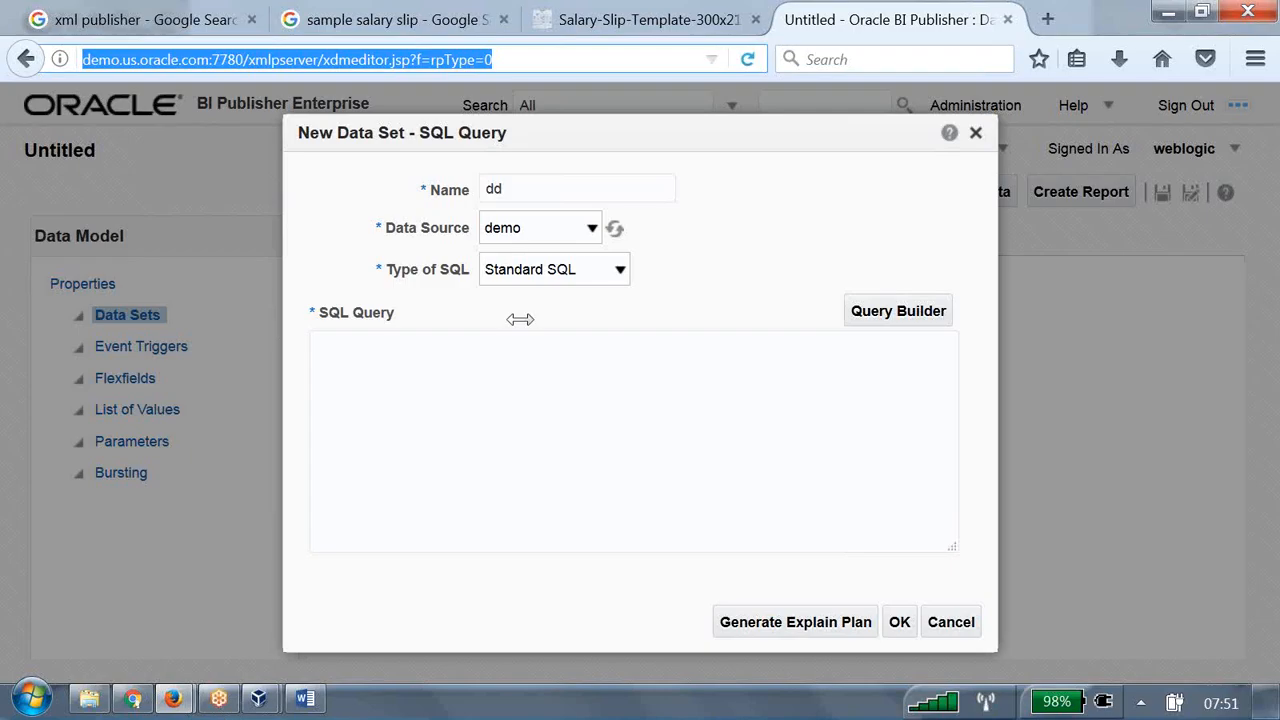
left_click(1048, 19)
type("what u")
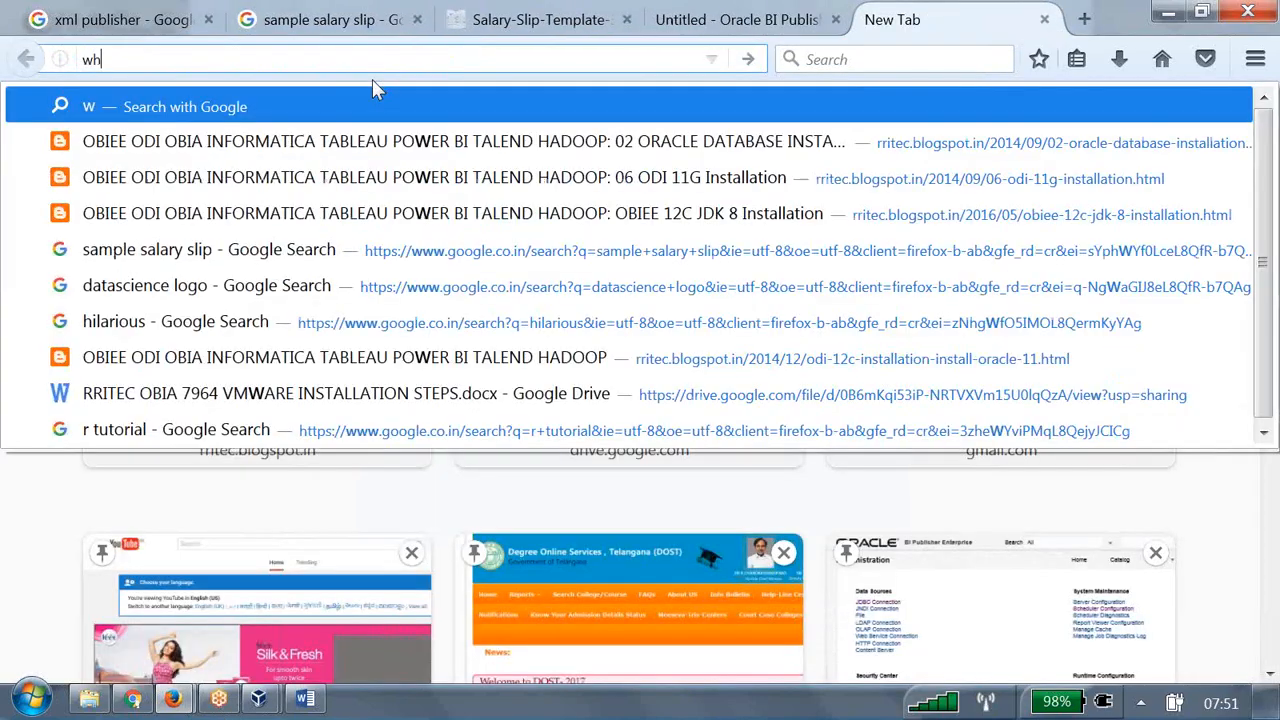
type("y")
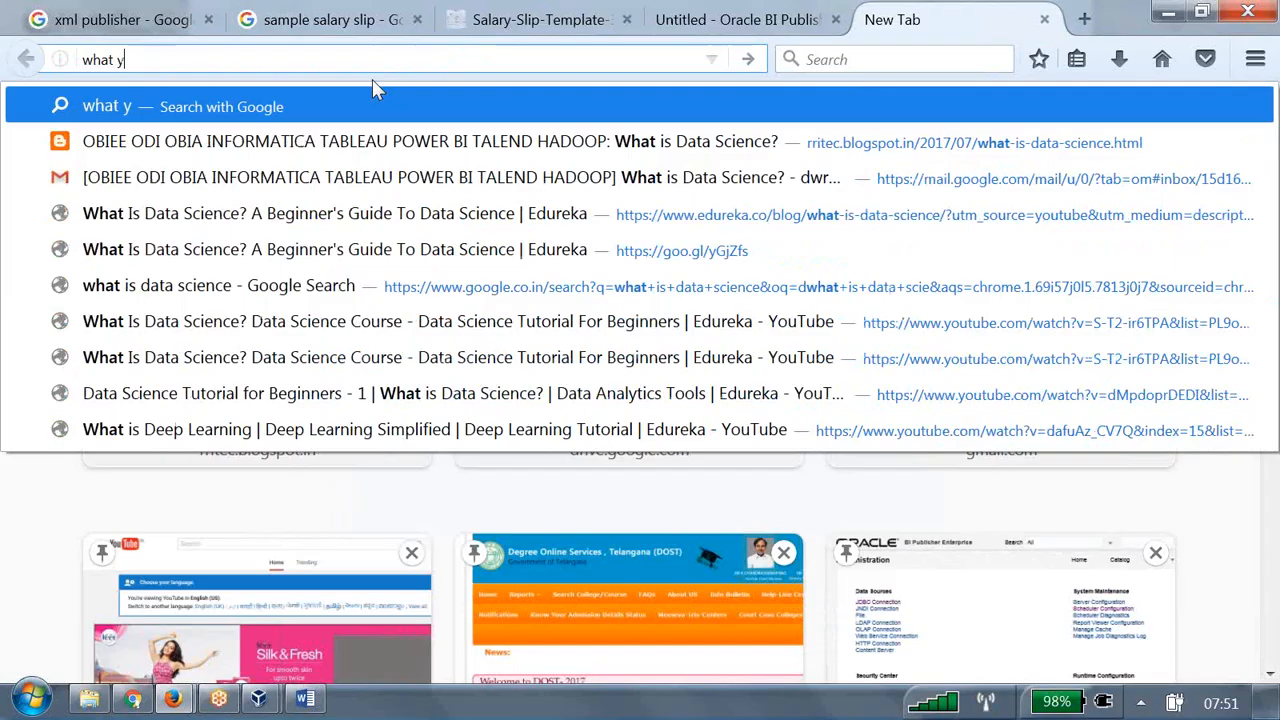
type("ou do i")
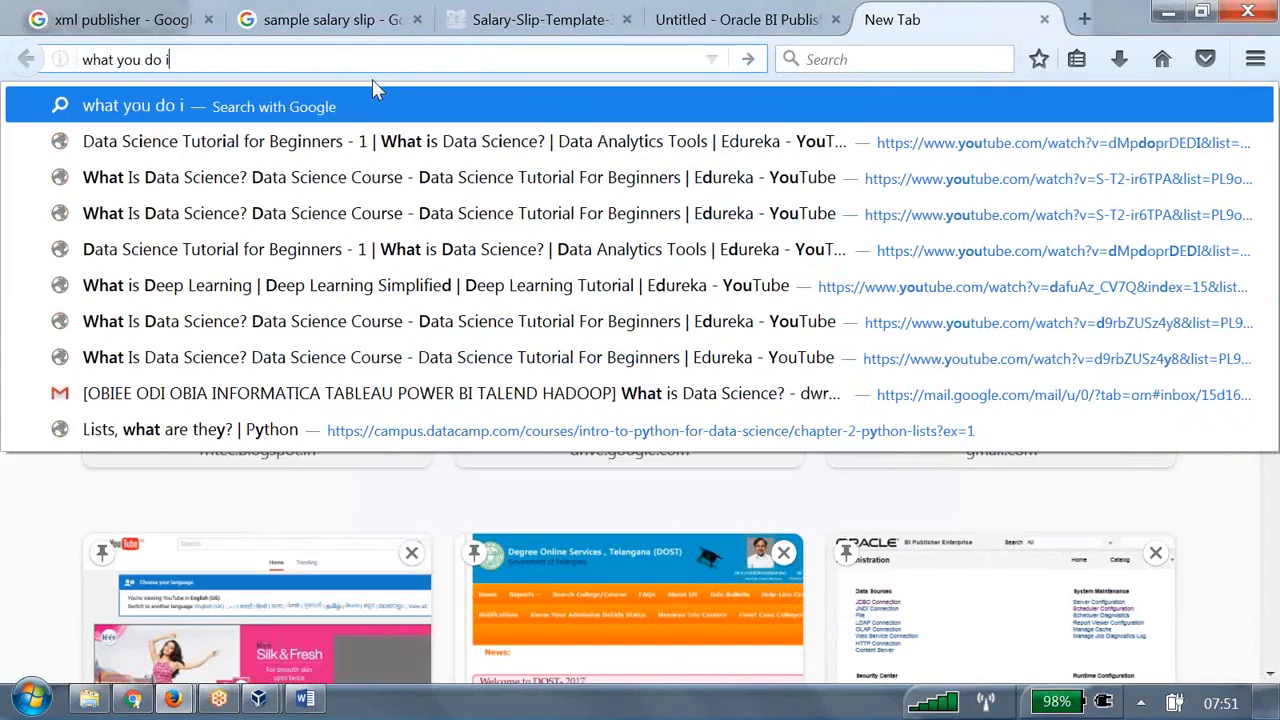
type("s what ")
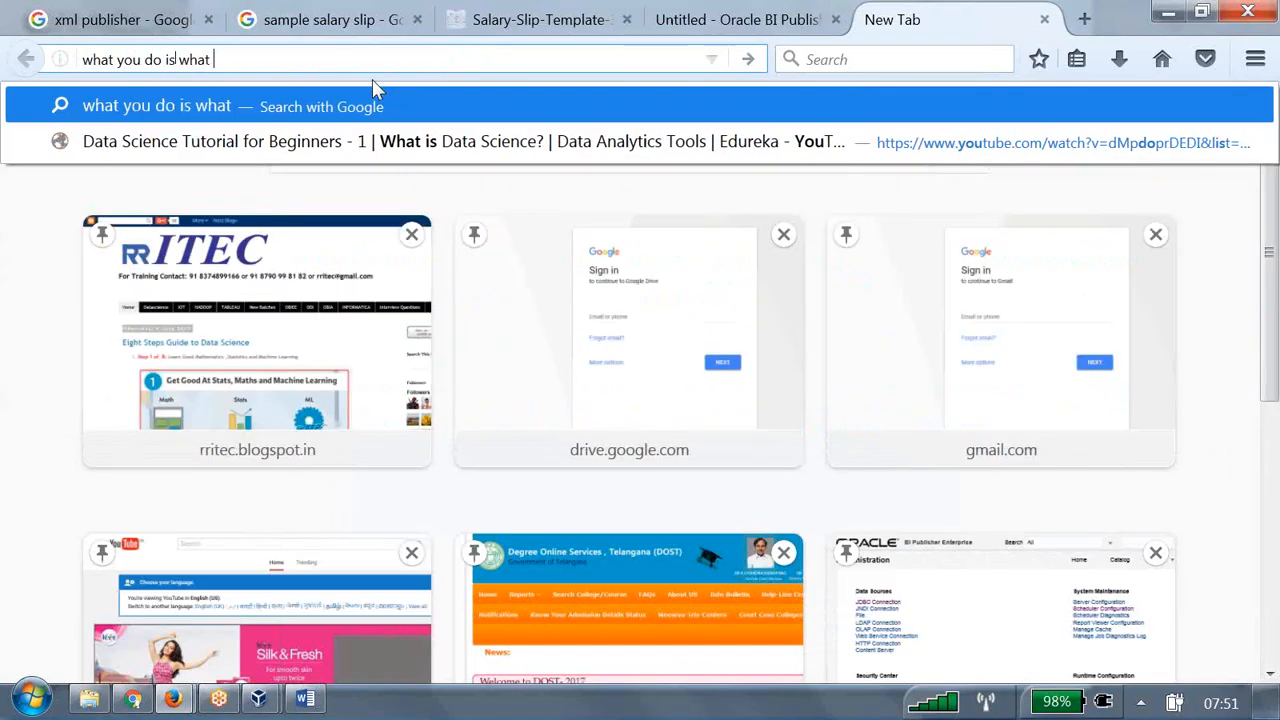
type("you see ")
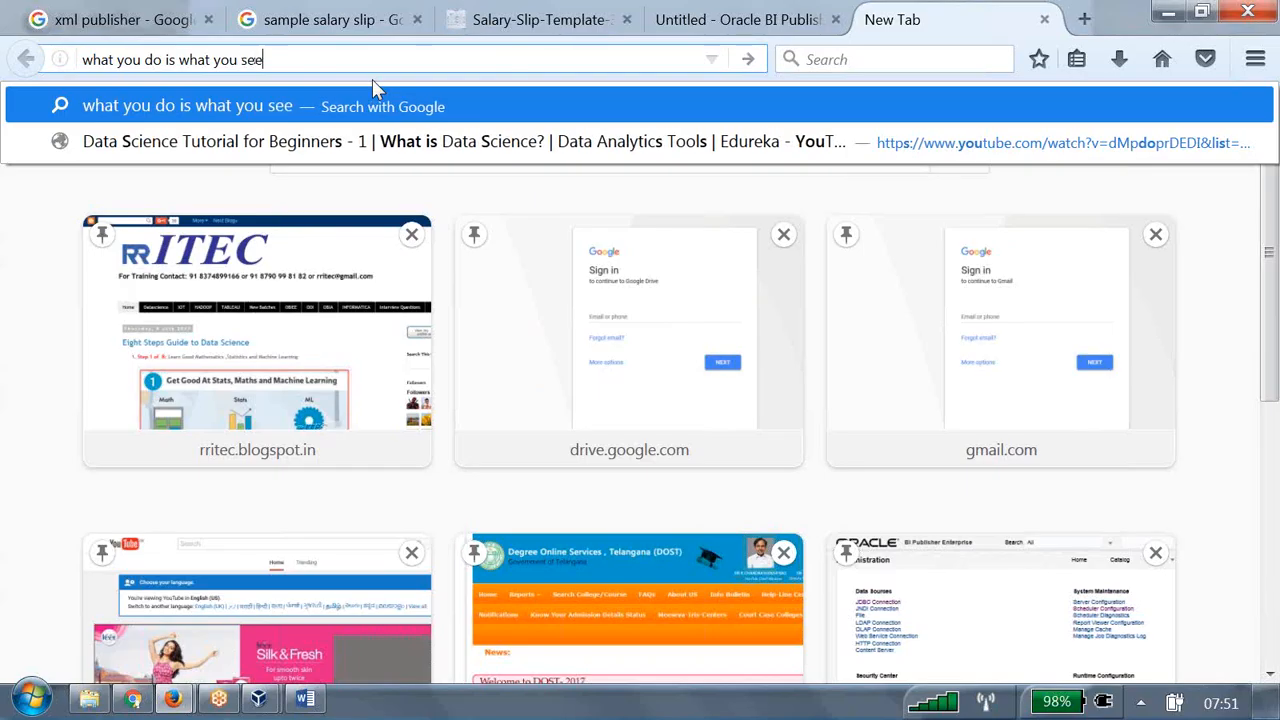
type("busi")
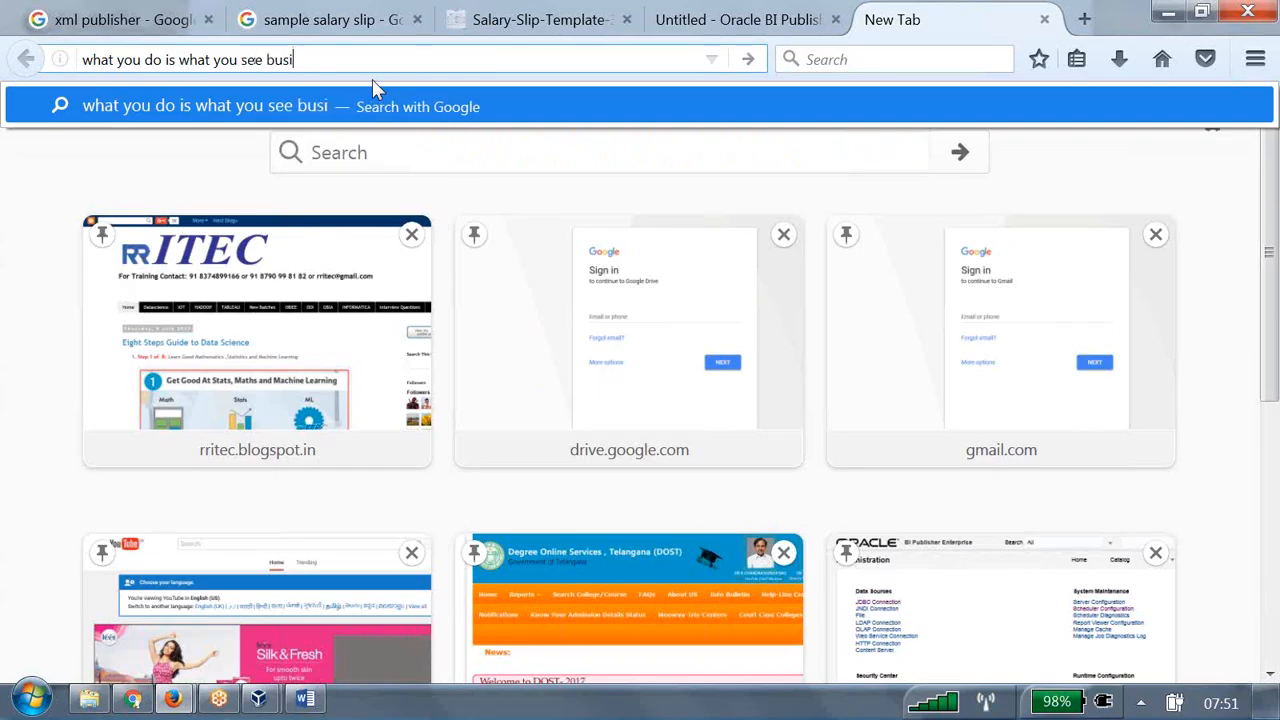
type("ness int")
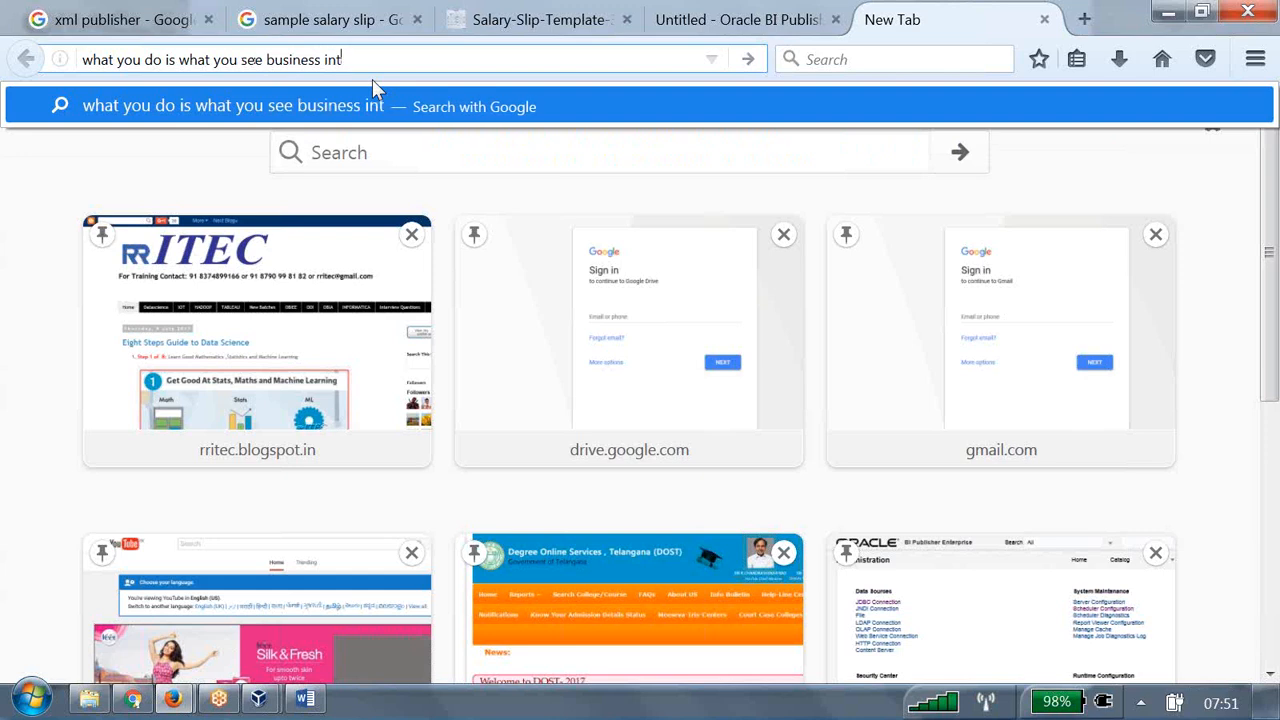
type("ril")
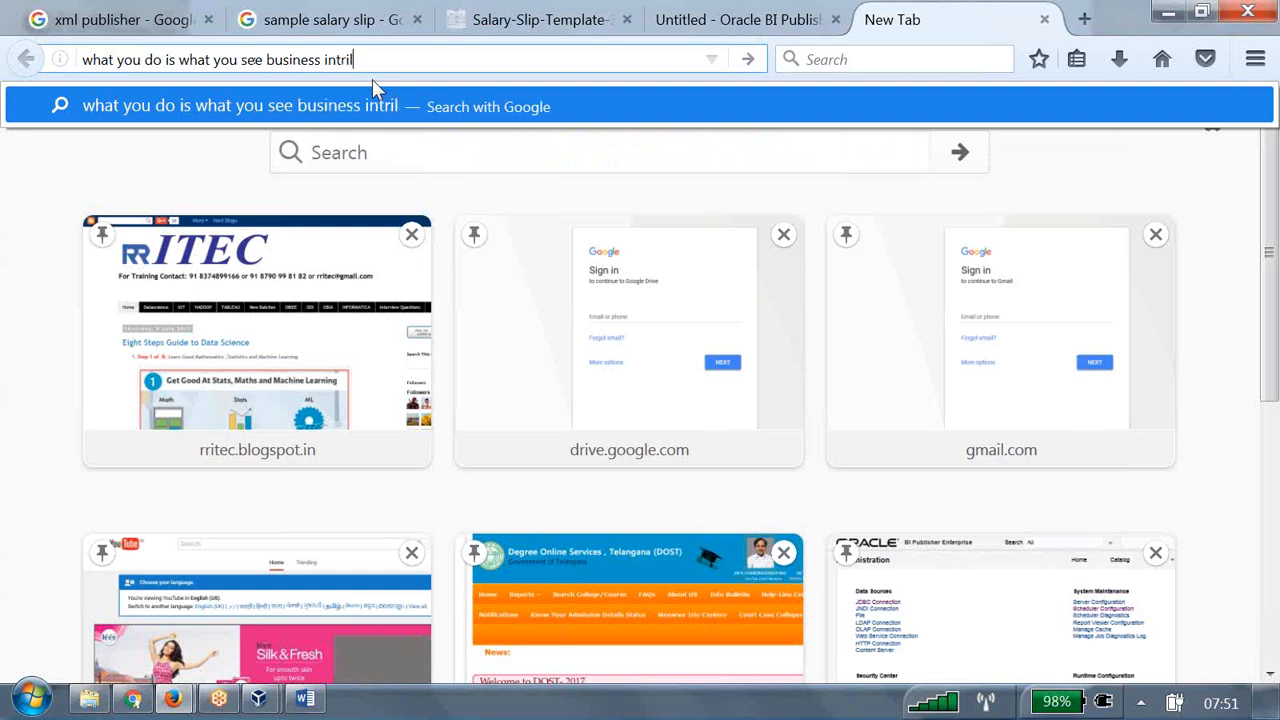
type("igency")
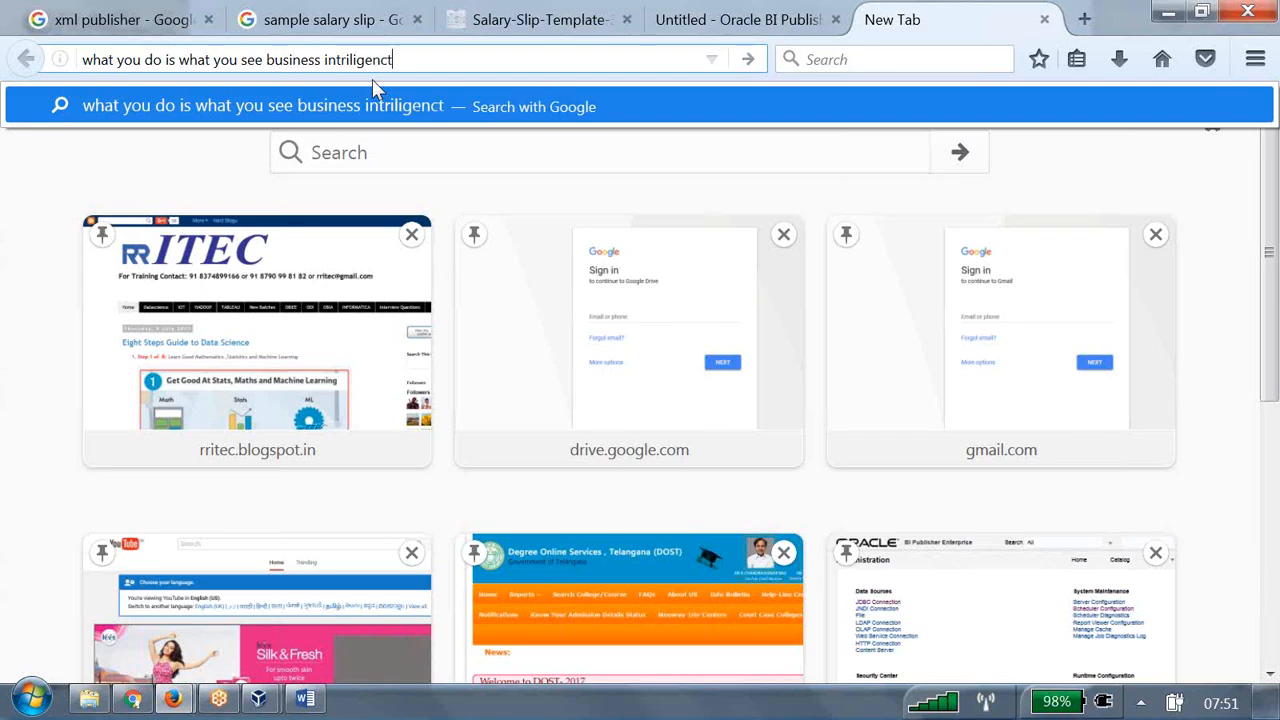
type(" tools")
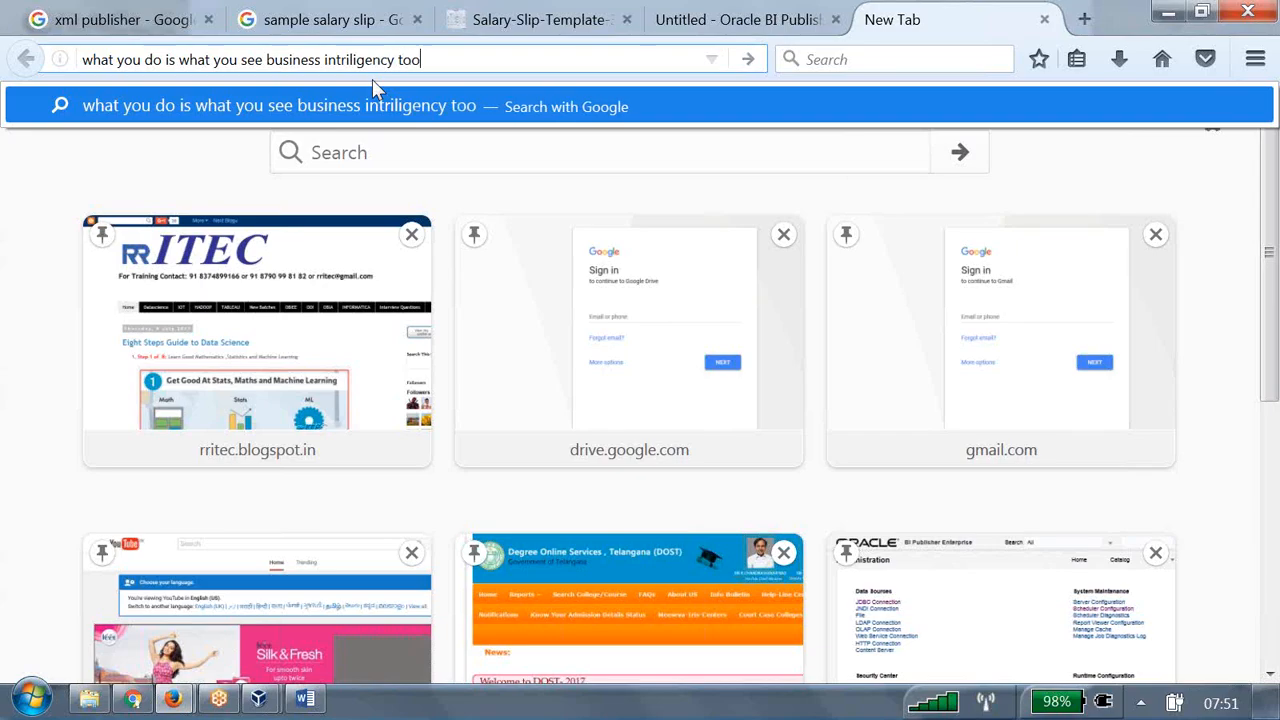
key("Return")
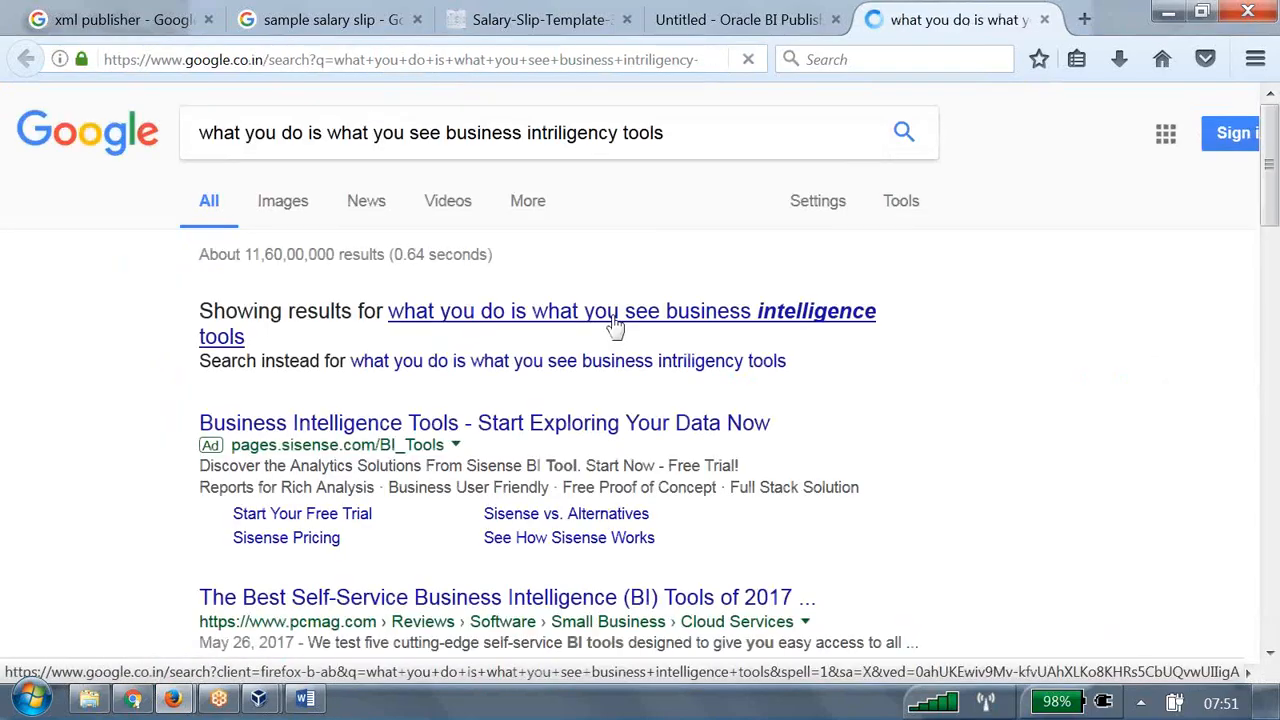
Step: Switch to results for the corrected 'intelligence' spelling and skim them, selecting SAP Analytics in a snippet
left_click(616, 325)
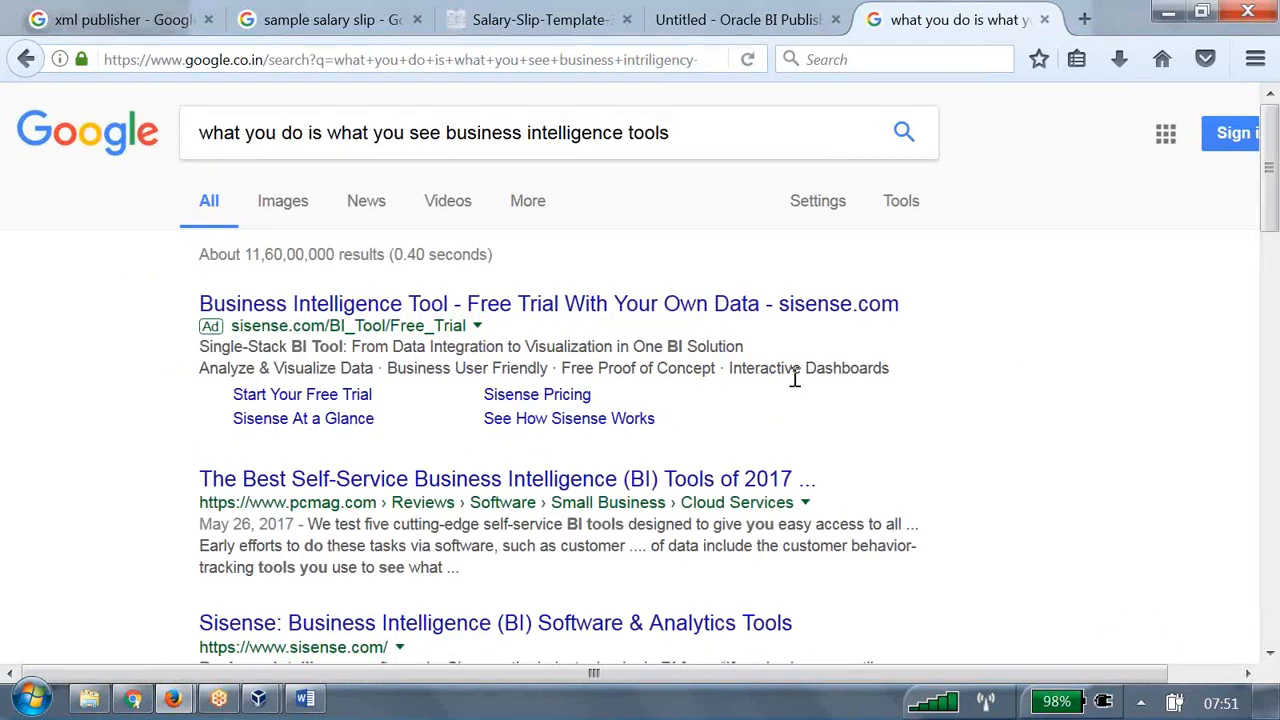
scroll(1040, 451, "down", 3)
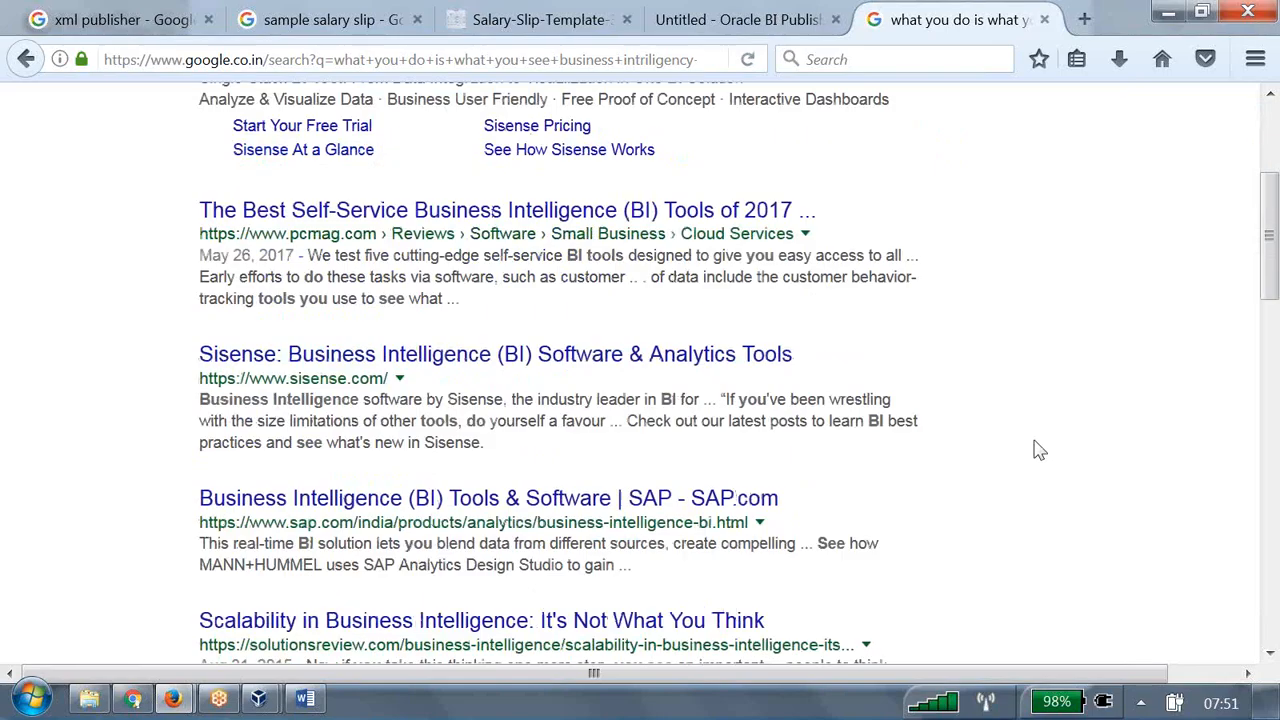
scroll(1040, 451, "down", 2)
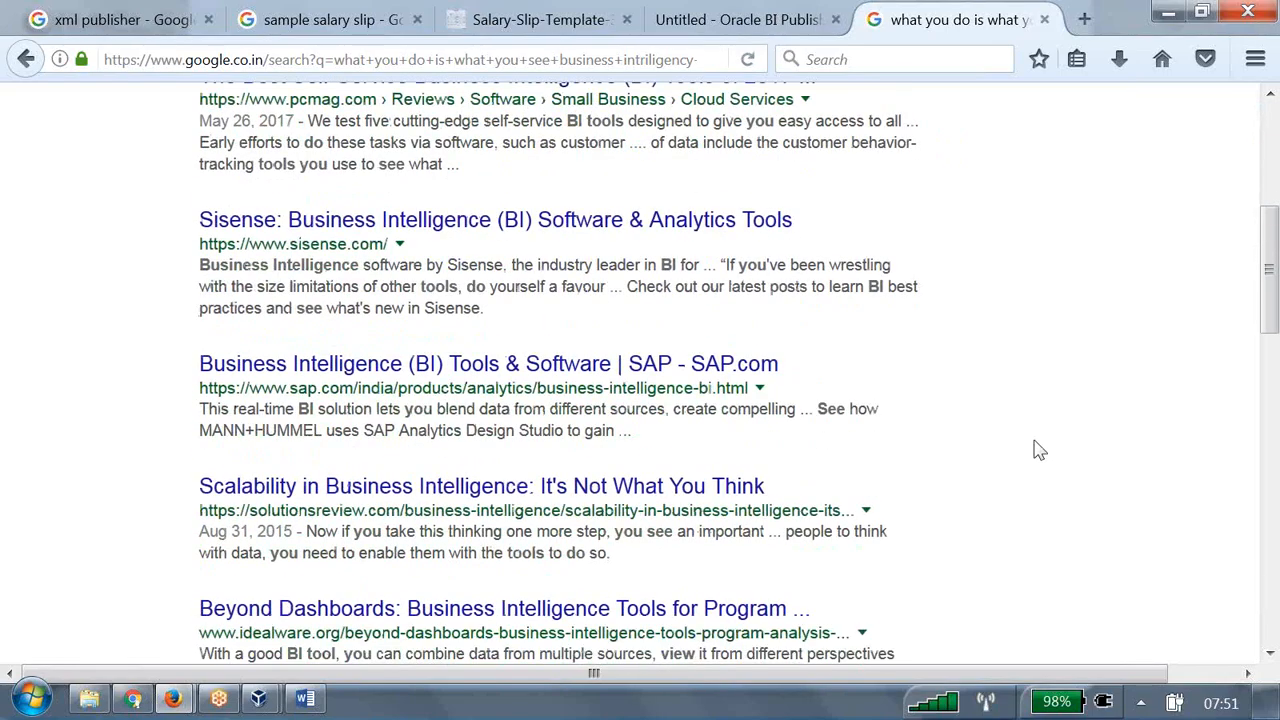
scroll(1040, 451, "down", 1)
scroll(1040, 451, "down", 2)
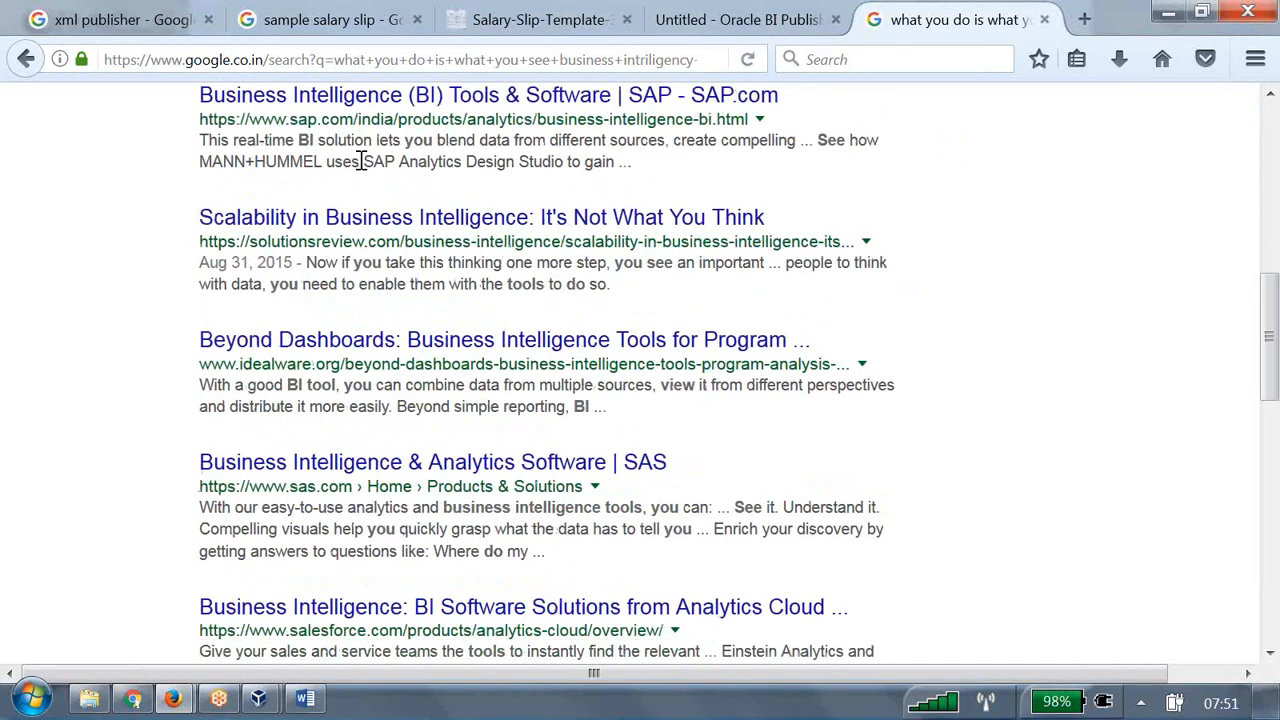
left_click_drag(367, 162, 410, 166)
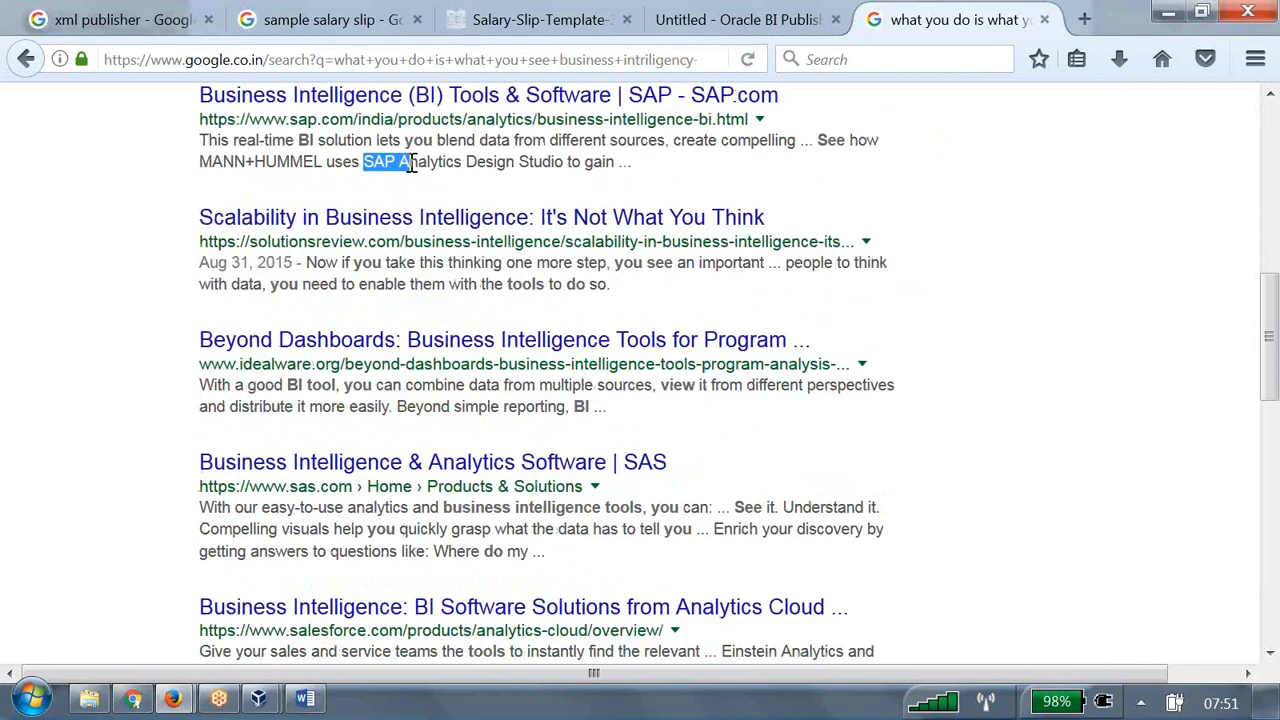
double_click(410, 166)
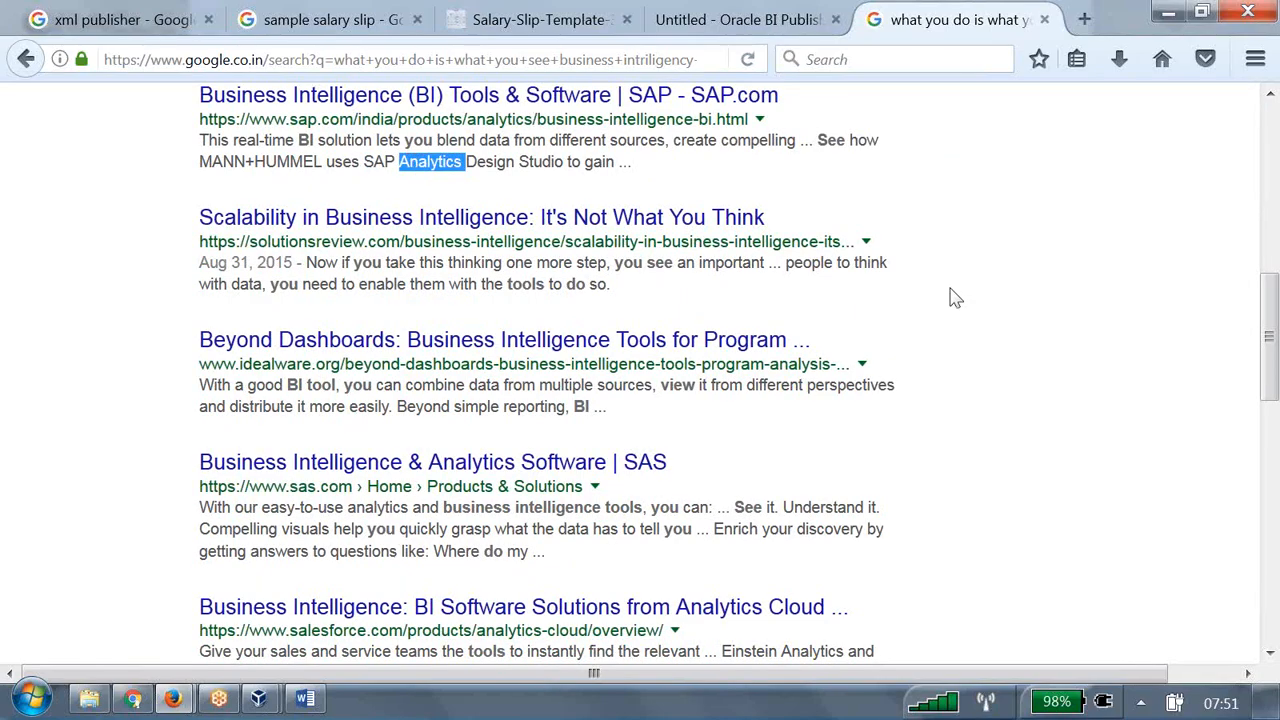
scroll(953, 297, "up", 5)
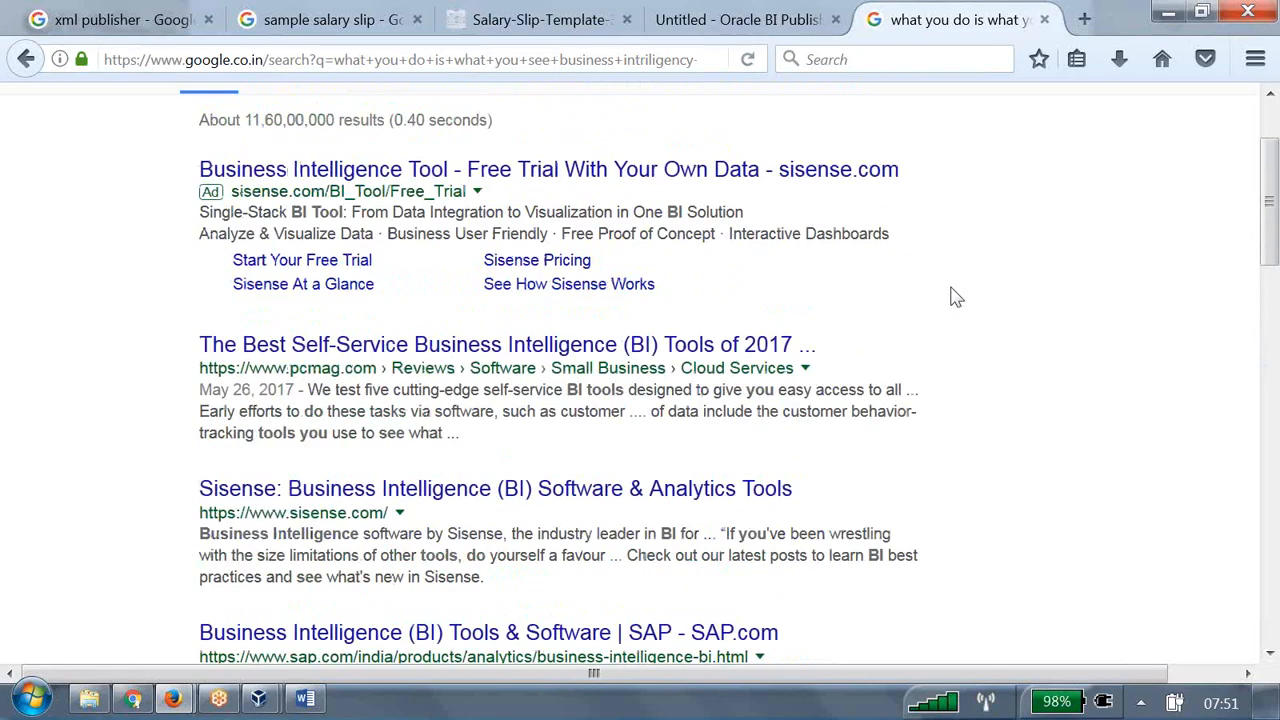
scroll(953, 297, "up", 2)
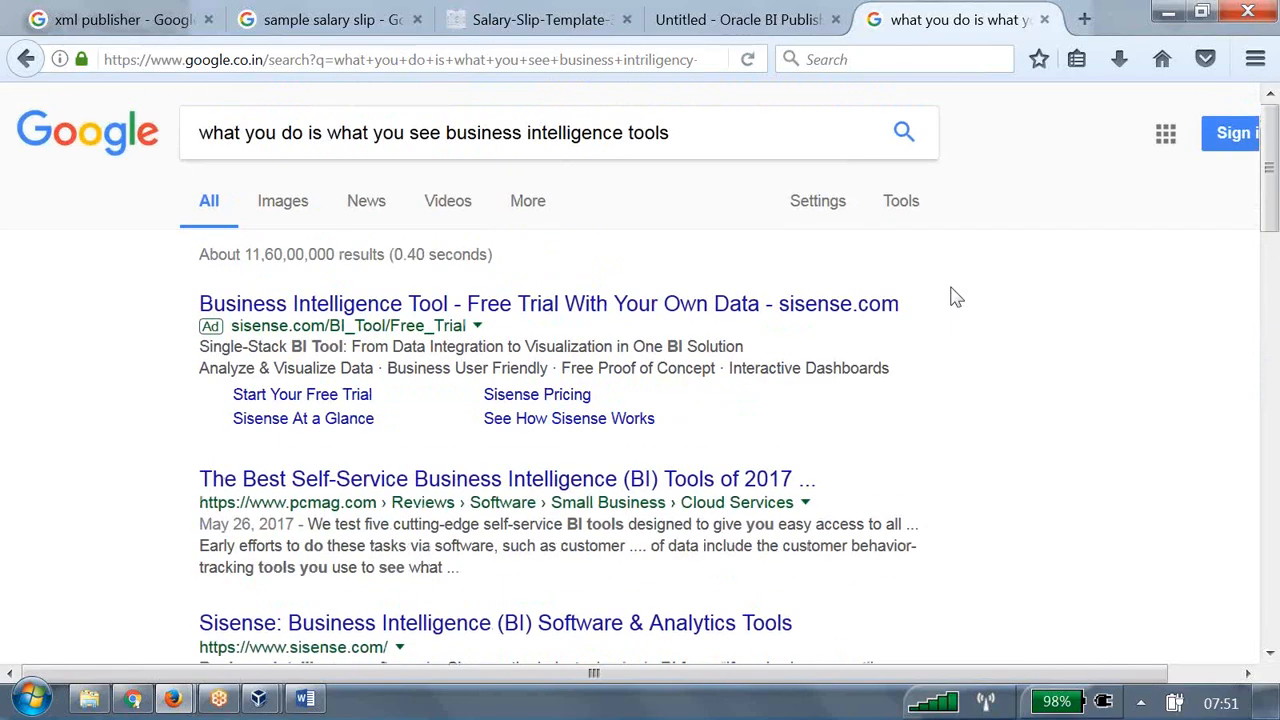
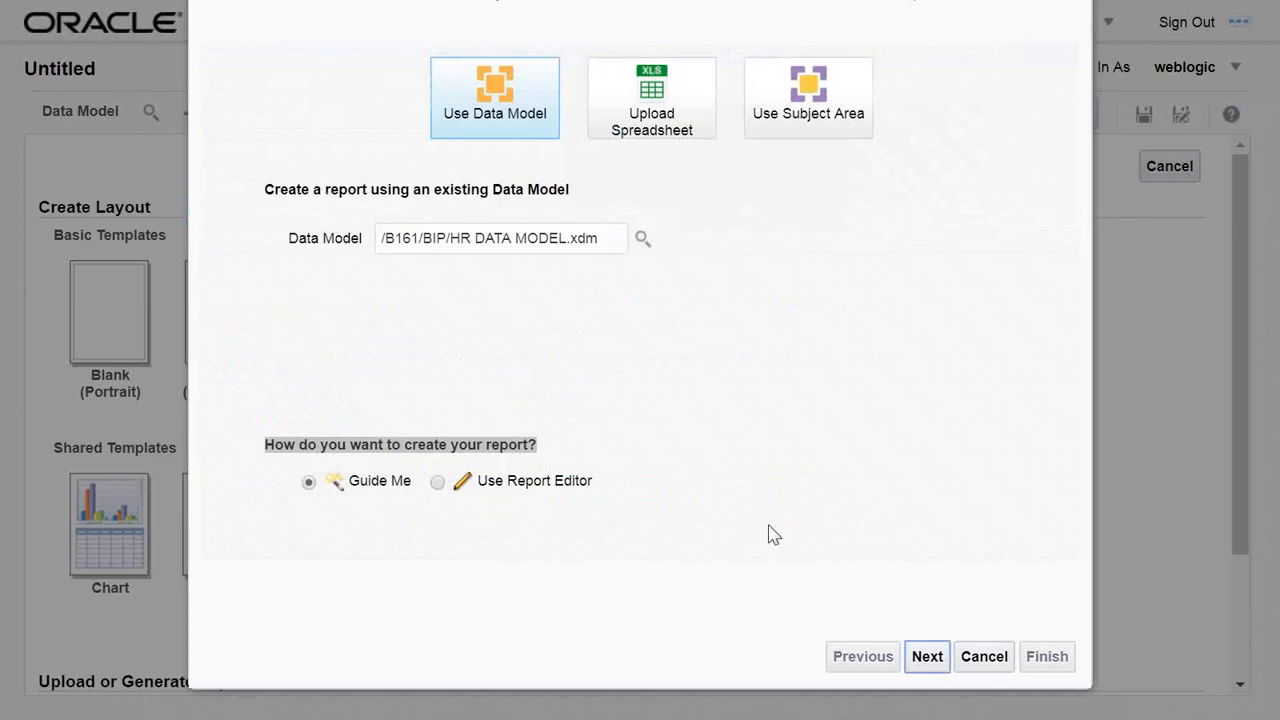
Step: Cancel the report in progress and open the HR DATA MODEL data model from the catalog
left_click(984, 660)
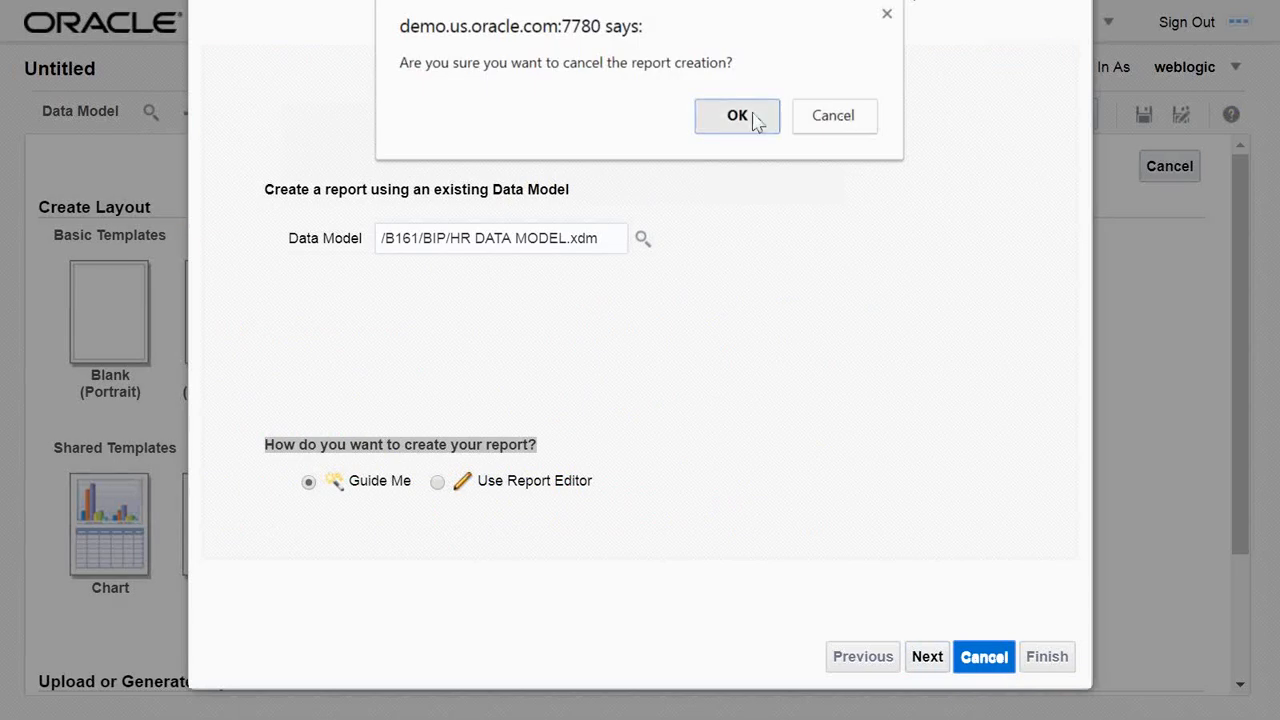
left_click(755, 118)
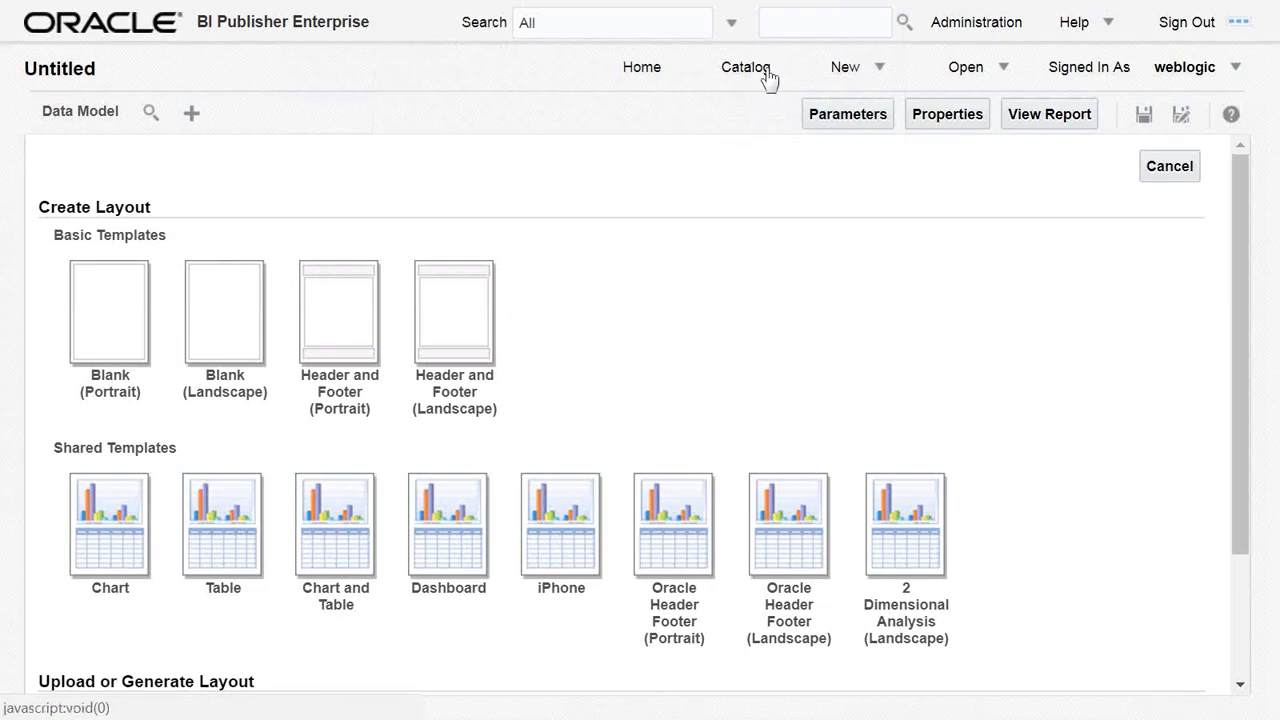
left_click(961, 78)
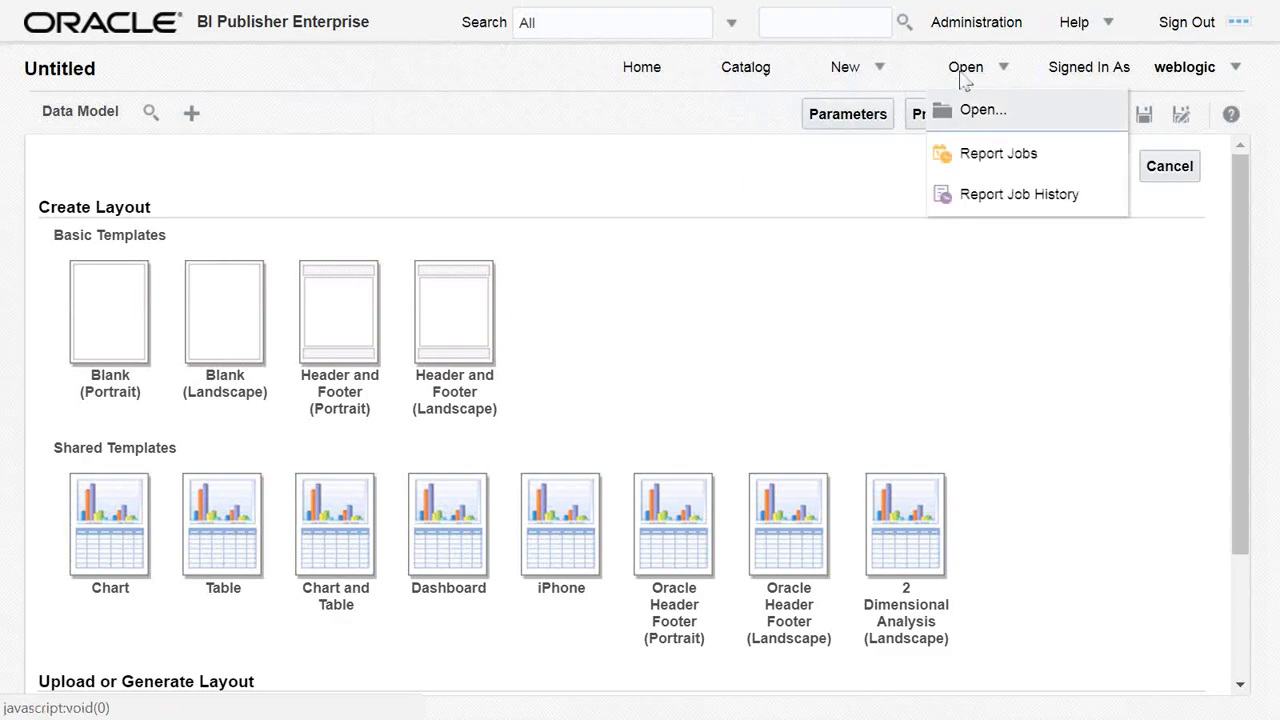
left_click(965, 112)
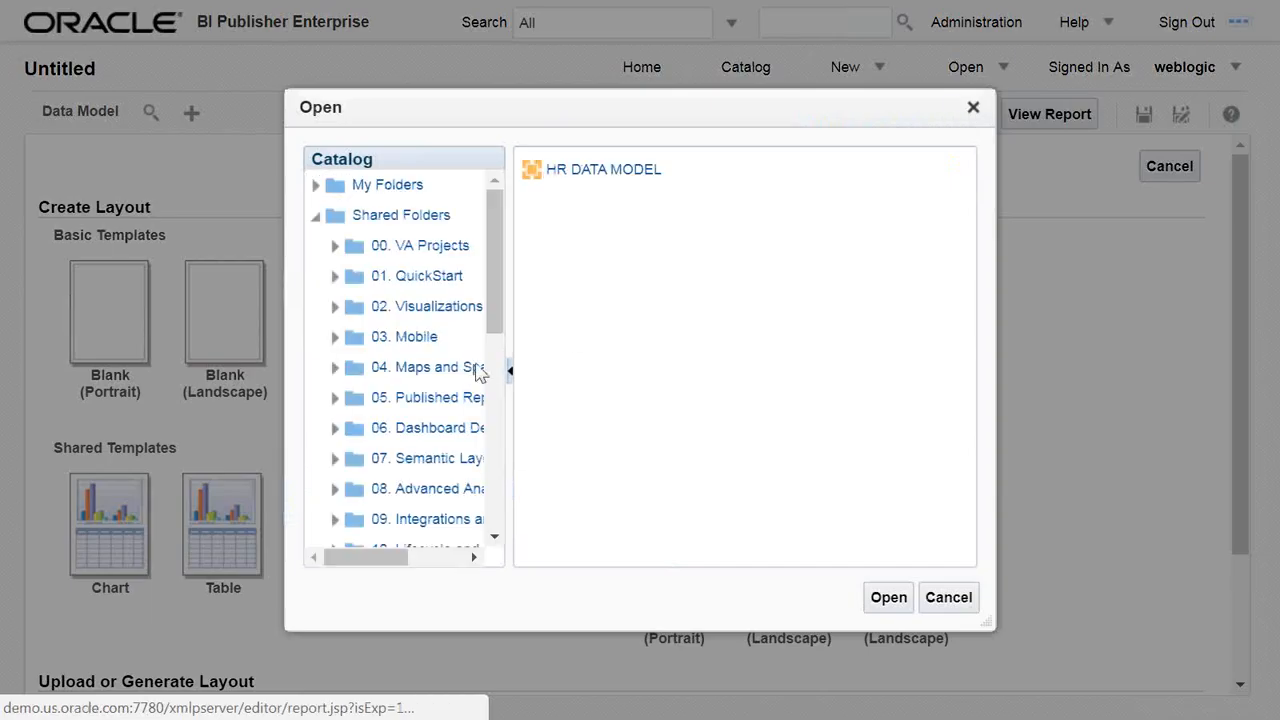
left_click(608, 172)
left_click(898, 597)
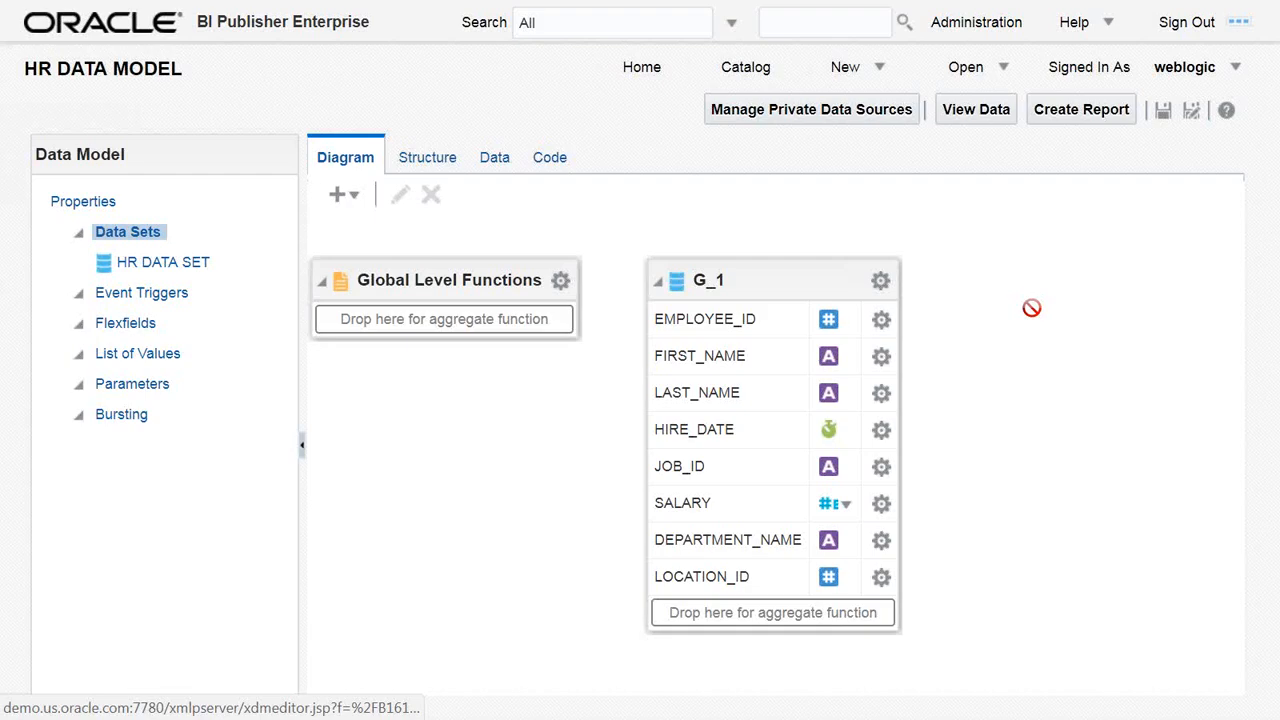
Step: View 5 sample rows of the HR DATA SET, then switch to another application
left_click(748, 278)
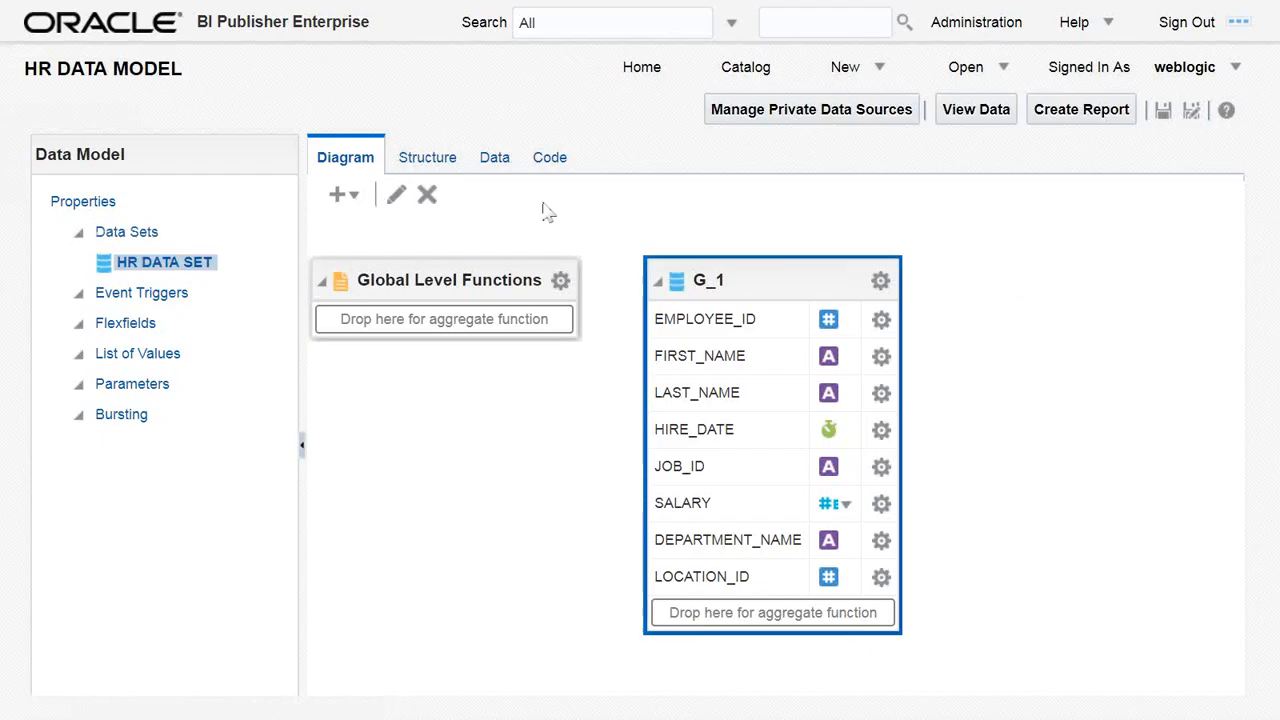
left_click(968, 115)
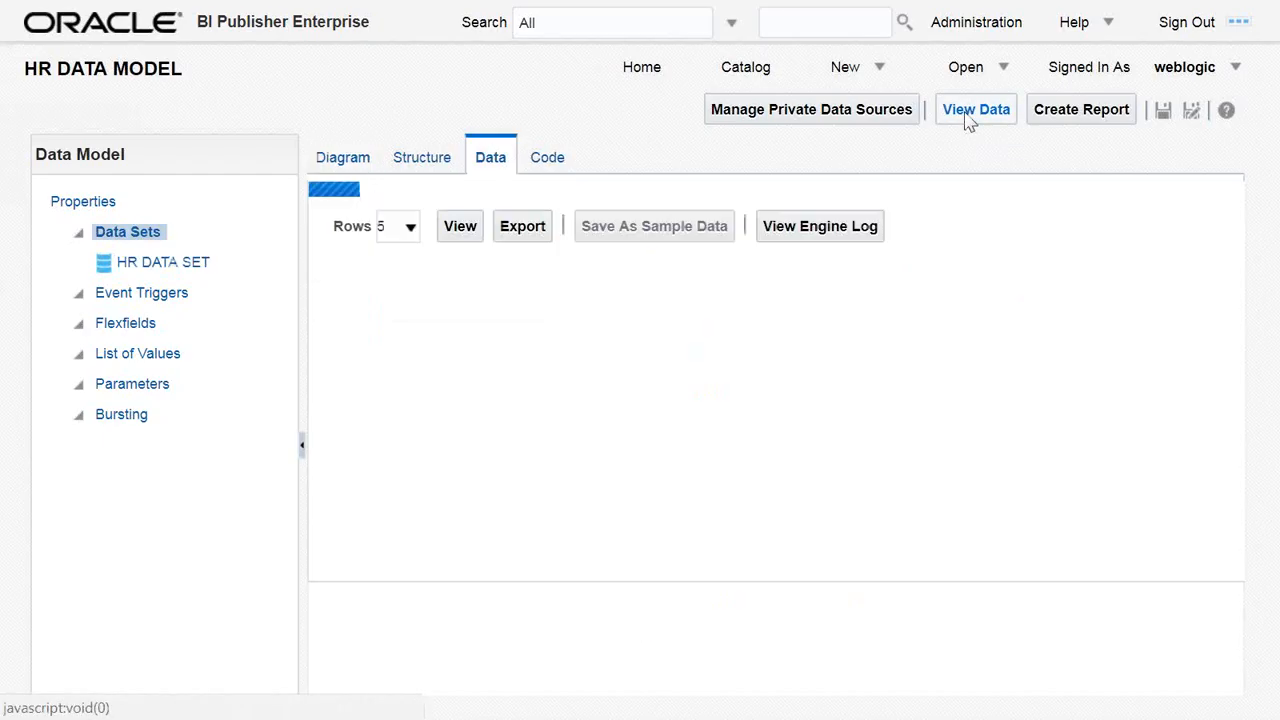
left_click(460, 212)
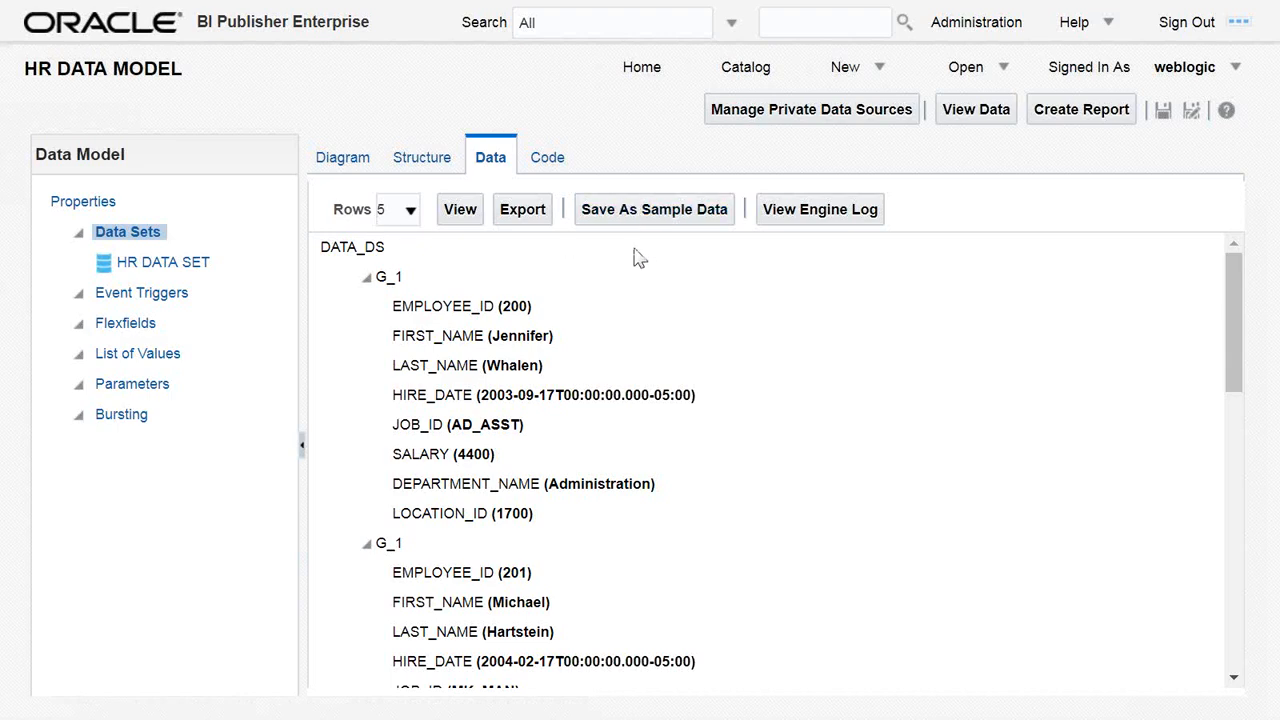
key("alt+Tab")
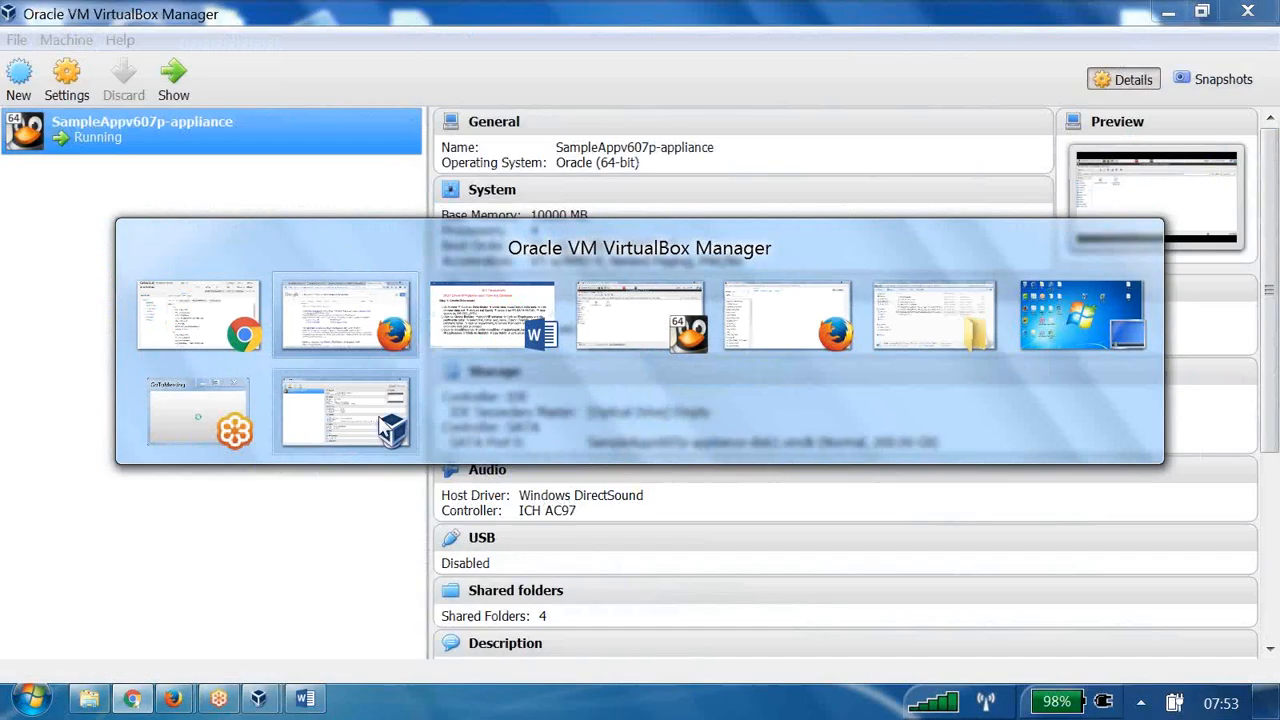
Step: In the VirtualBox VM's File Browser, go up to the bip folder holding hr+data+model%2exdm
left_click(390, 425)
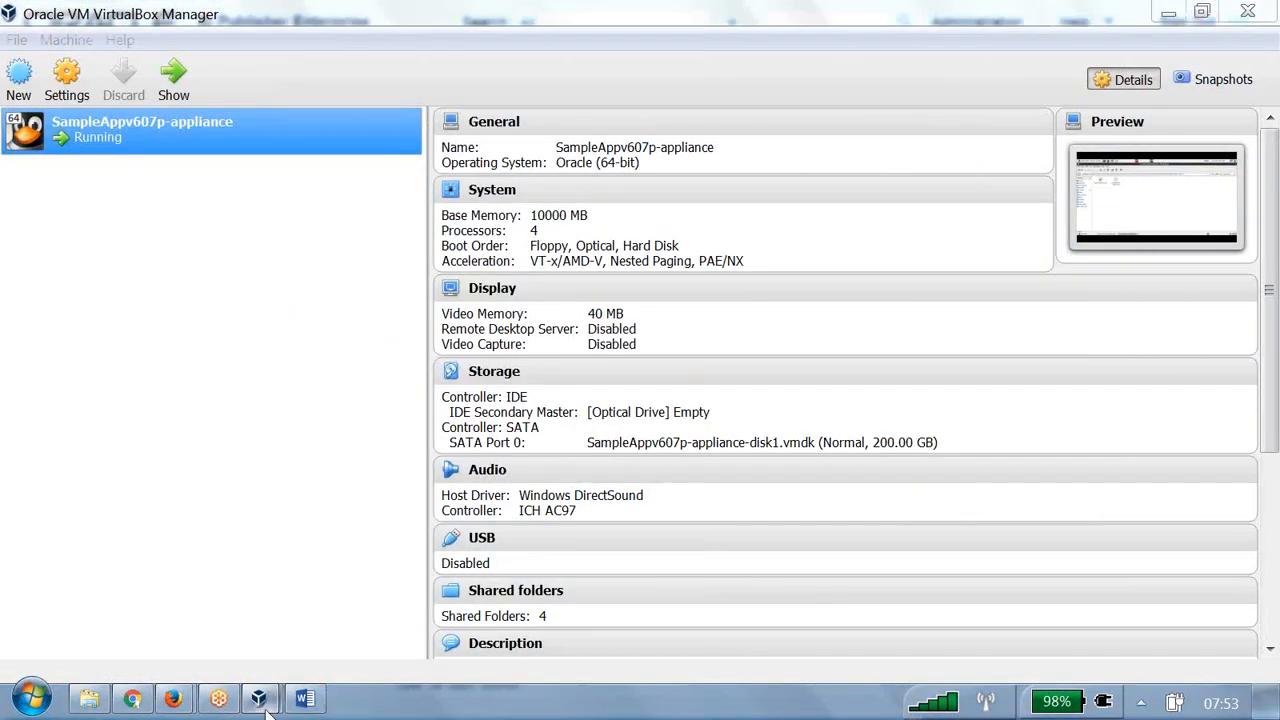
mouse_move(270, 705)
left_click(389, 617)
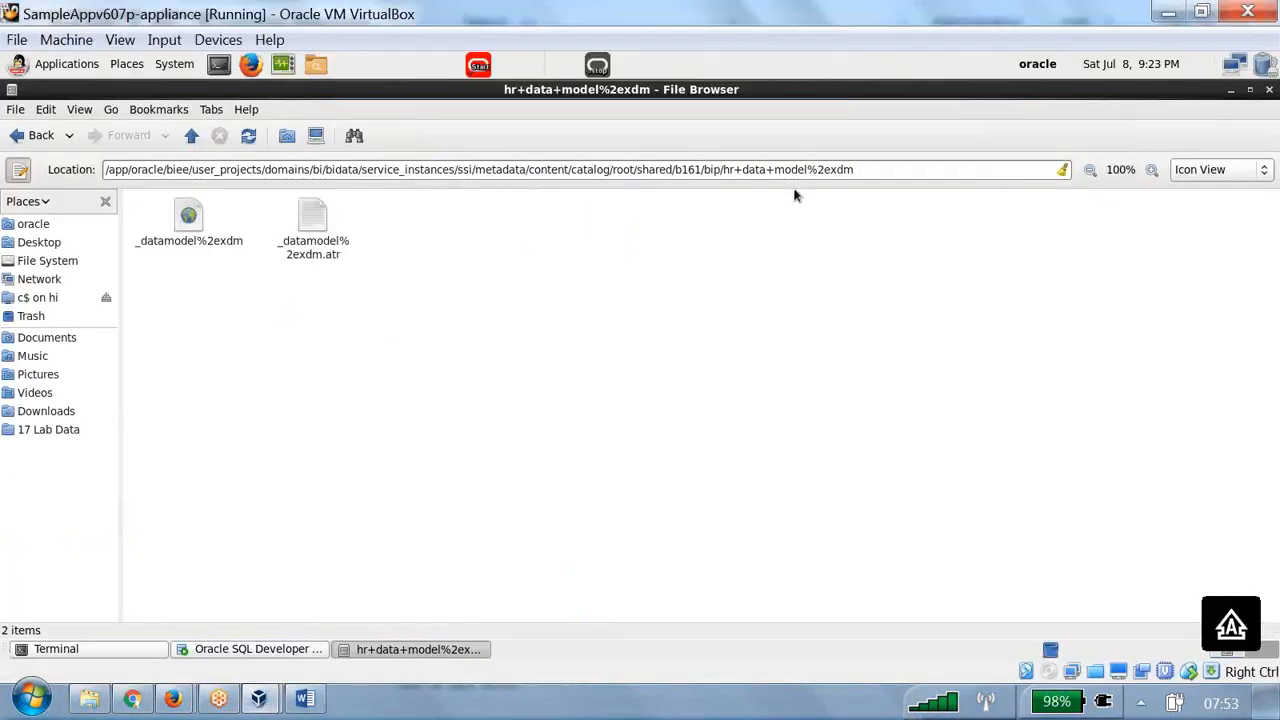
left_click(191, 135)
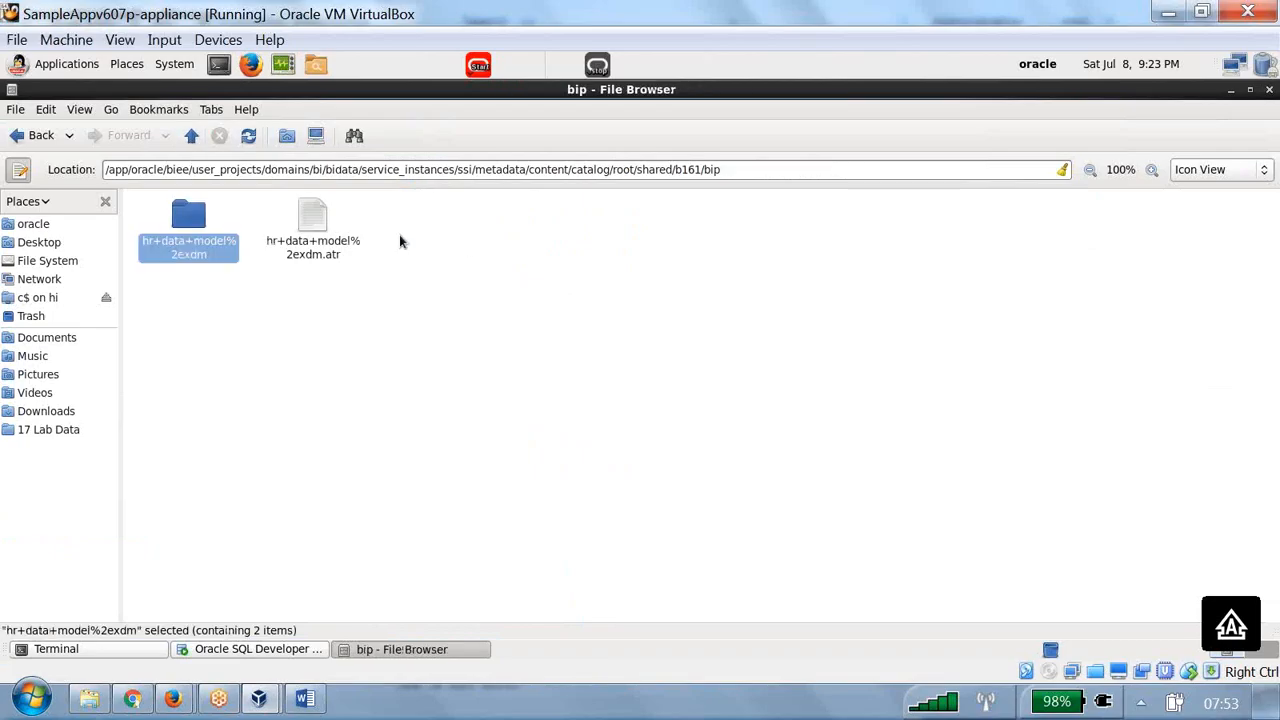
Step: Save the HR DATA MODEL's displayed rows as sample data and acknowledge the confirmation
left_click(132, 699)
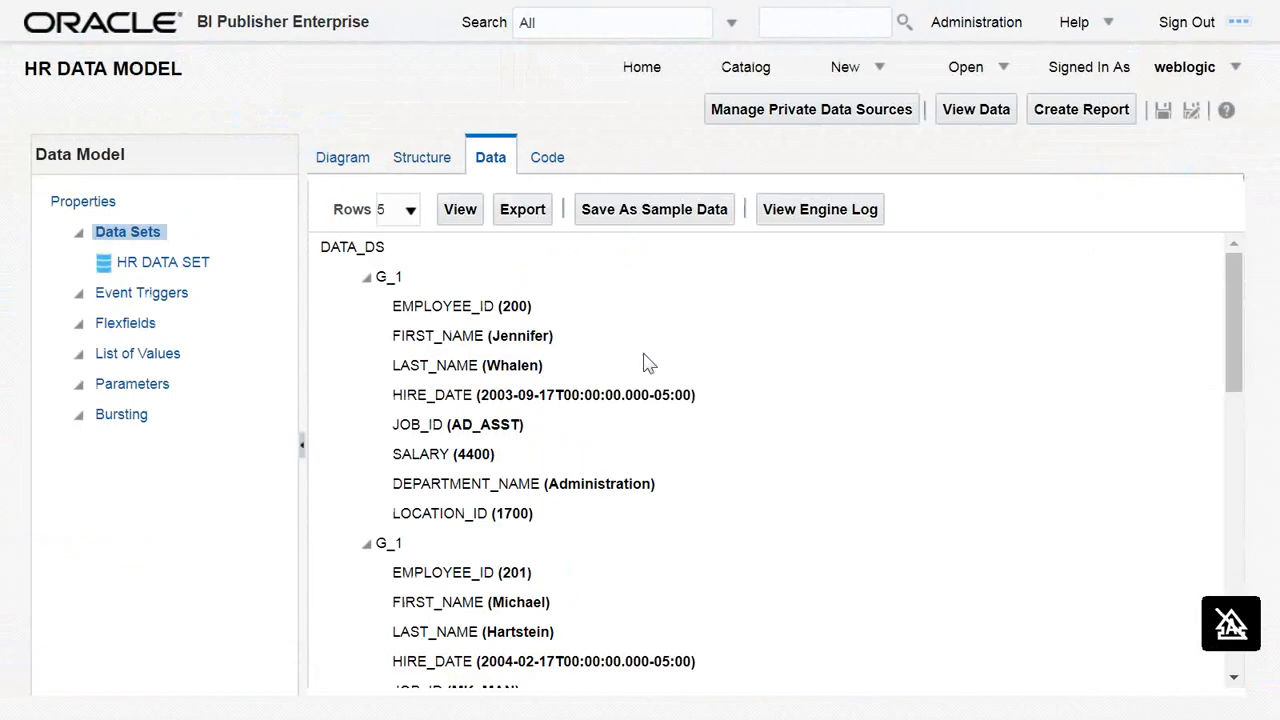
left_click(703, 212)
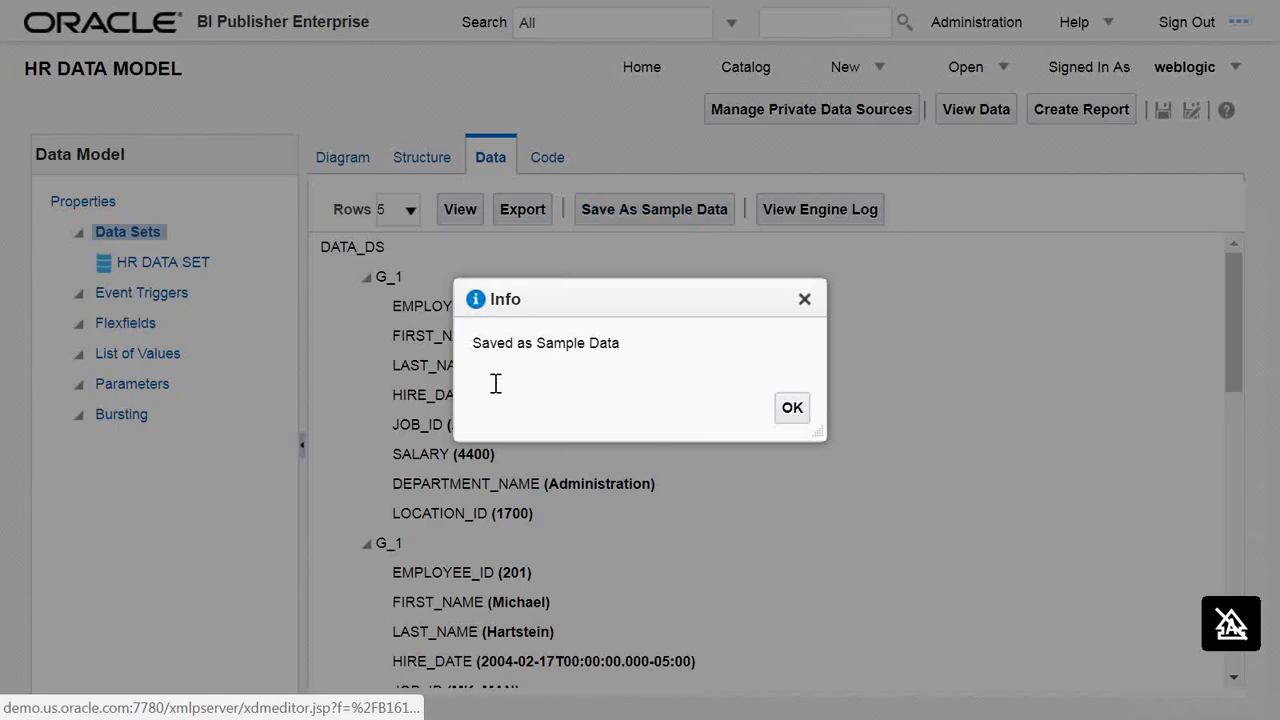
left_click(791, 412)
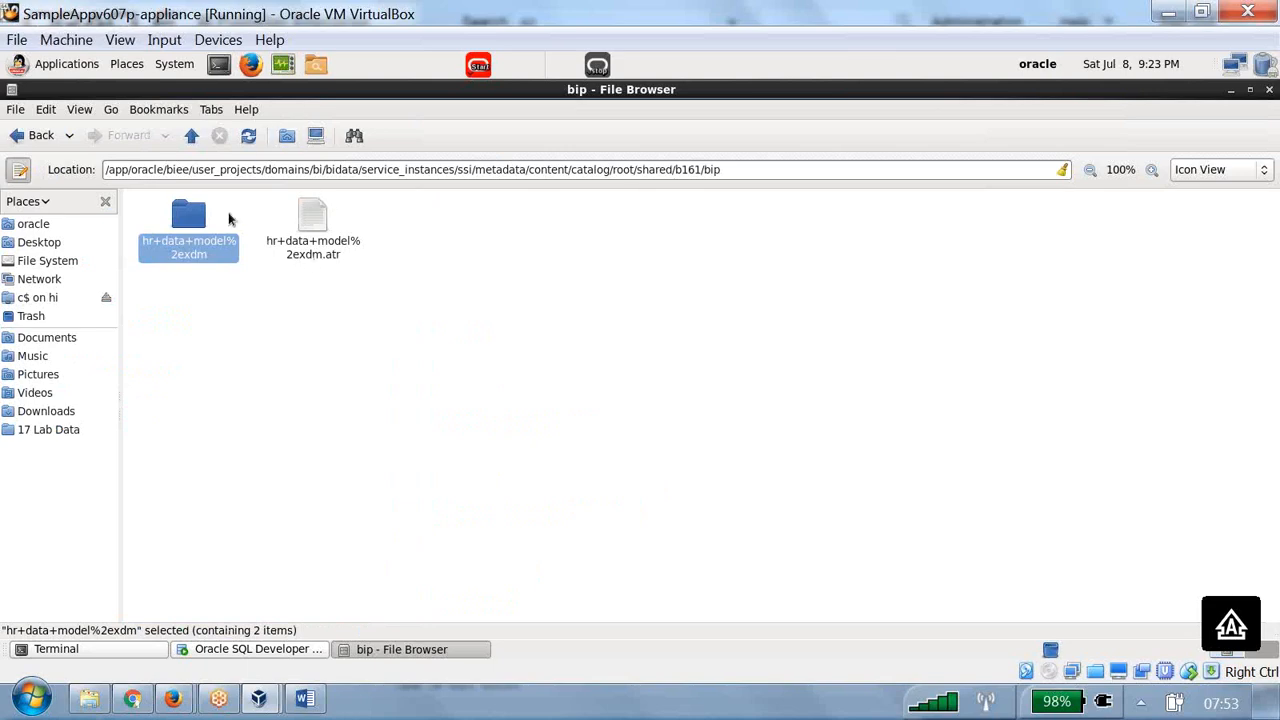
Step: Open the hr+data+model%2exdm folder and select the new 1.5 KB sample%2exml file
double_click(180, 225)
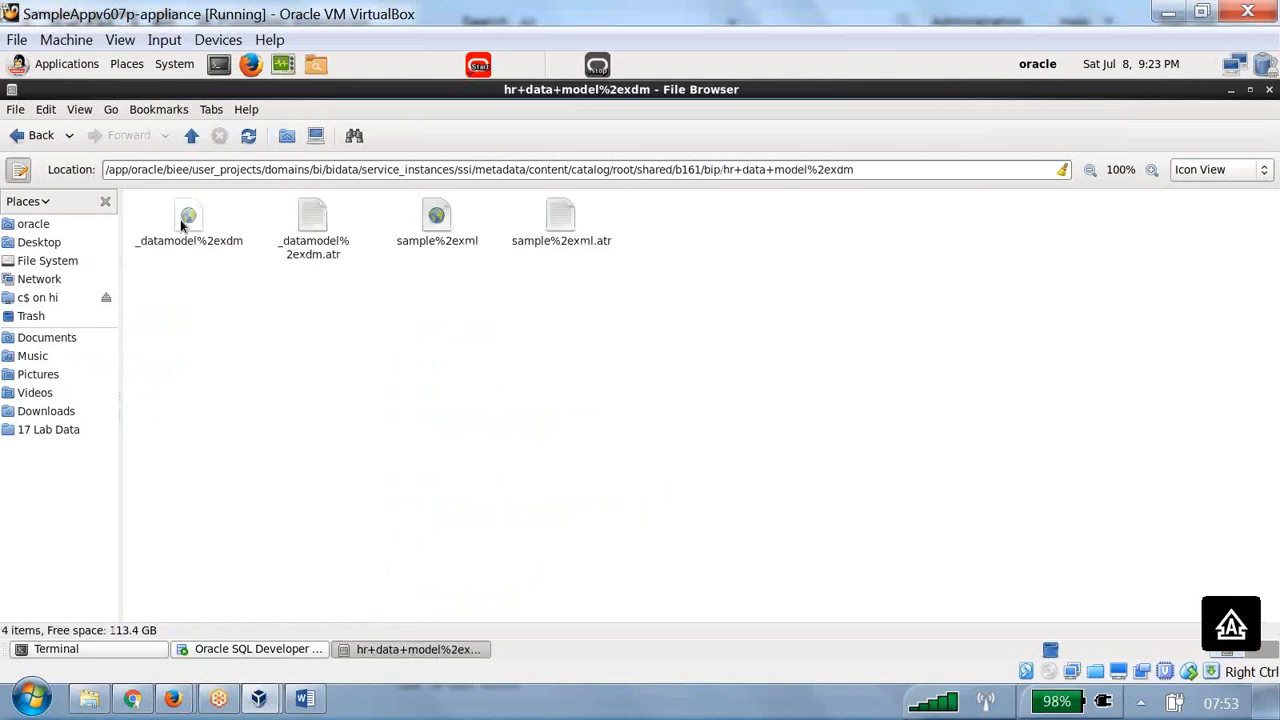
left_click(432, 225)
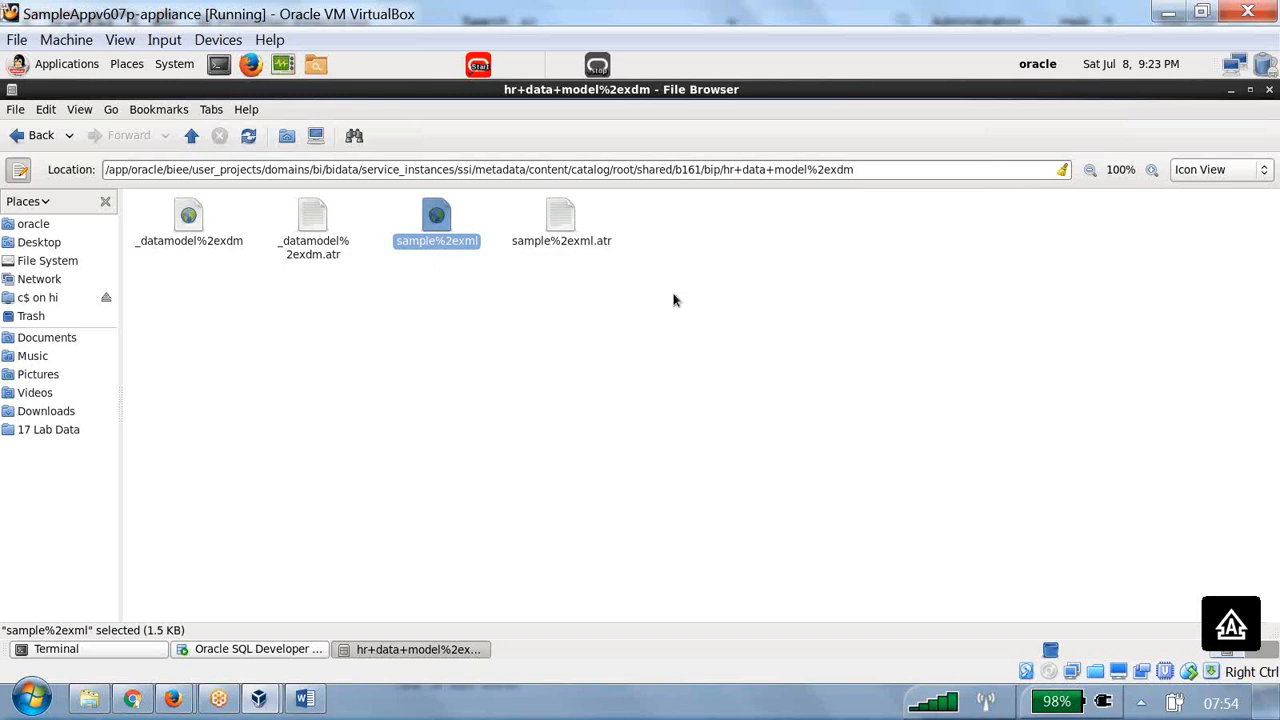
left_click(306, 699)
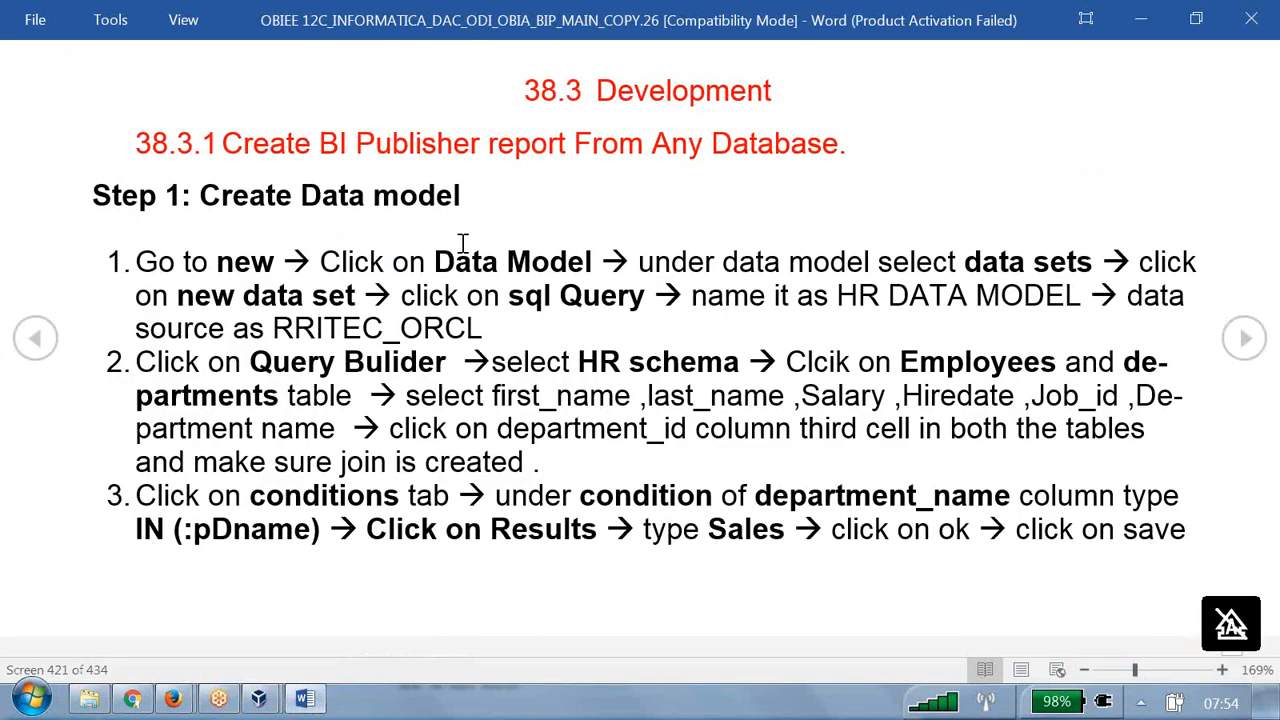
Step: Save HR DATA MODEL and start a new report based on it, reaching Select Layout
left_click(140, 706)
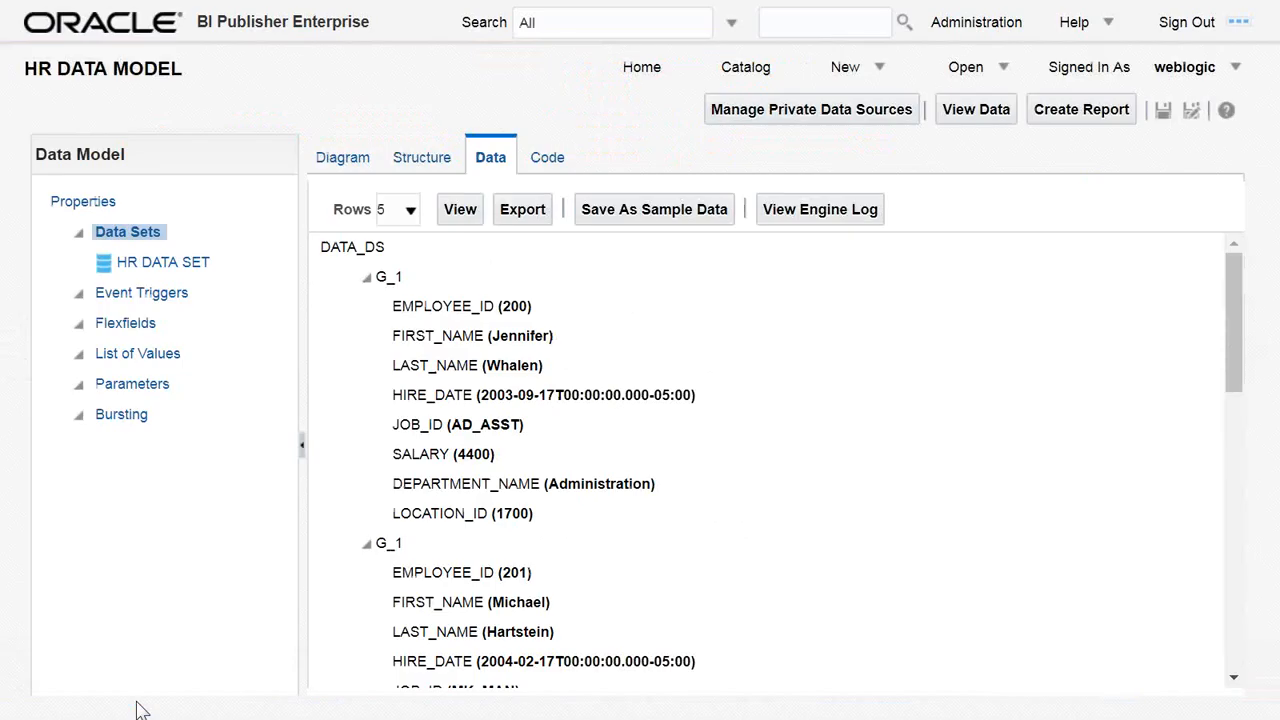
left_click(1133, 114)
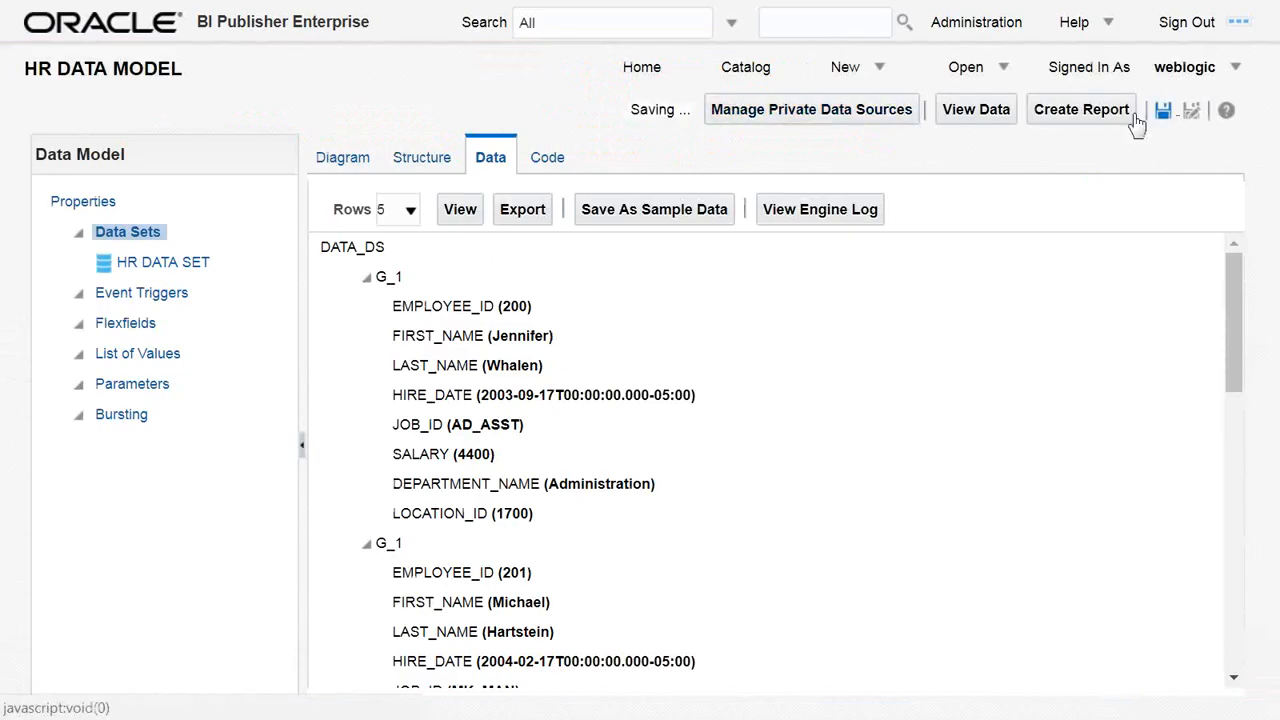
left_click(872, 72)
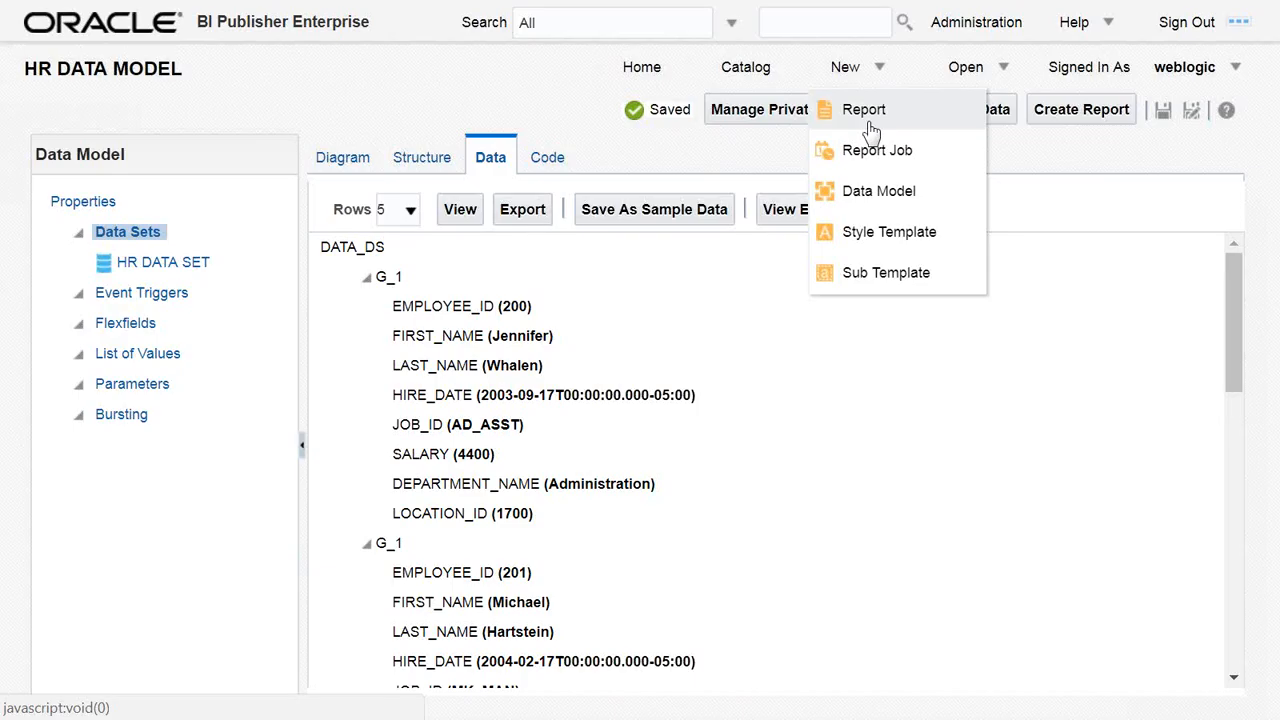
left_click(866, 110)
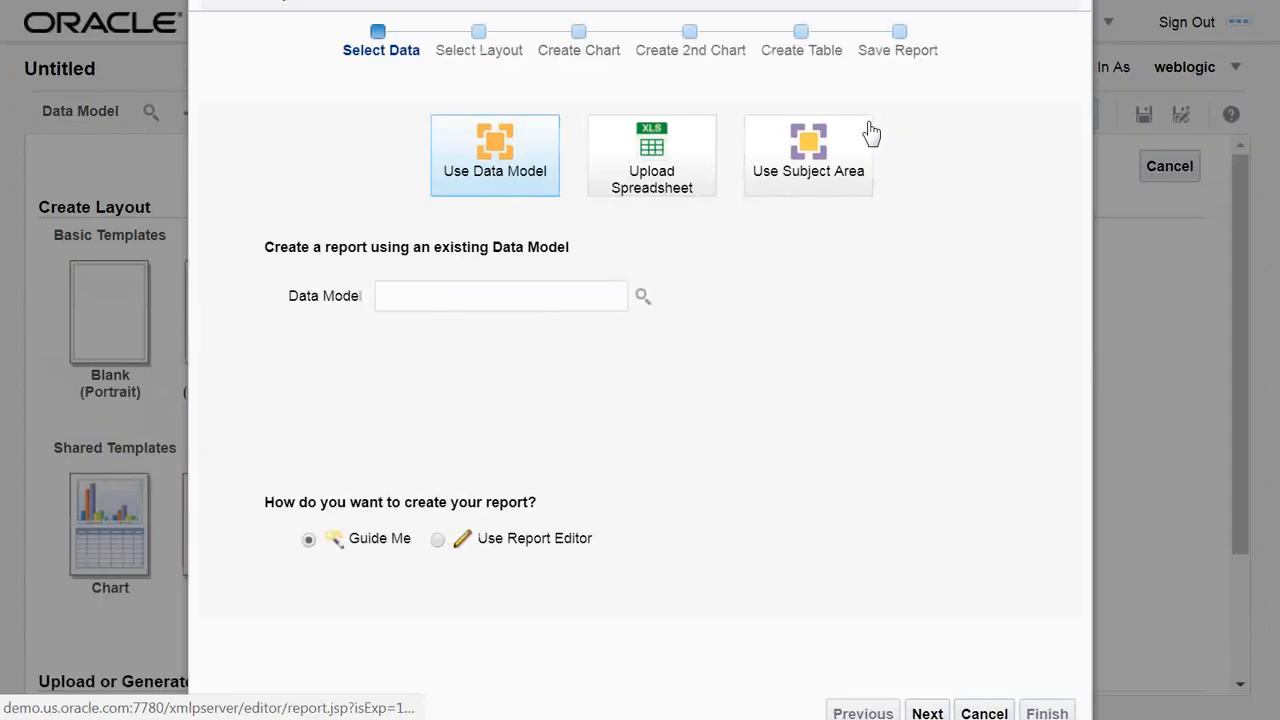
left_click(644, 298)
left_click(622, 175)
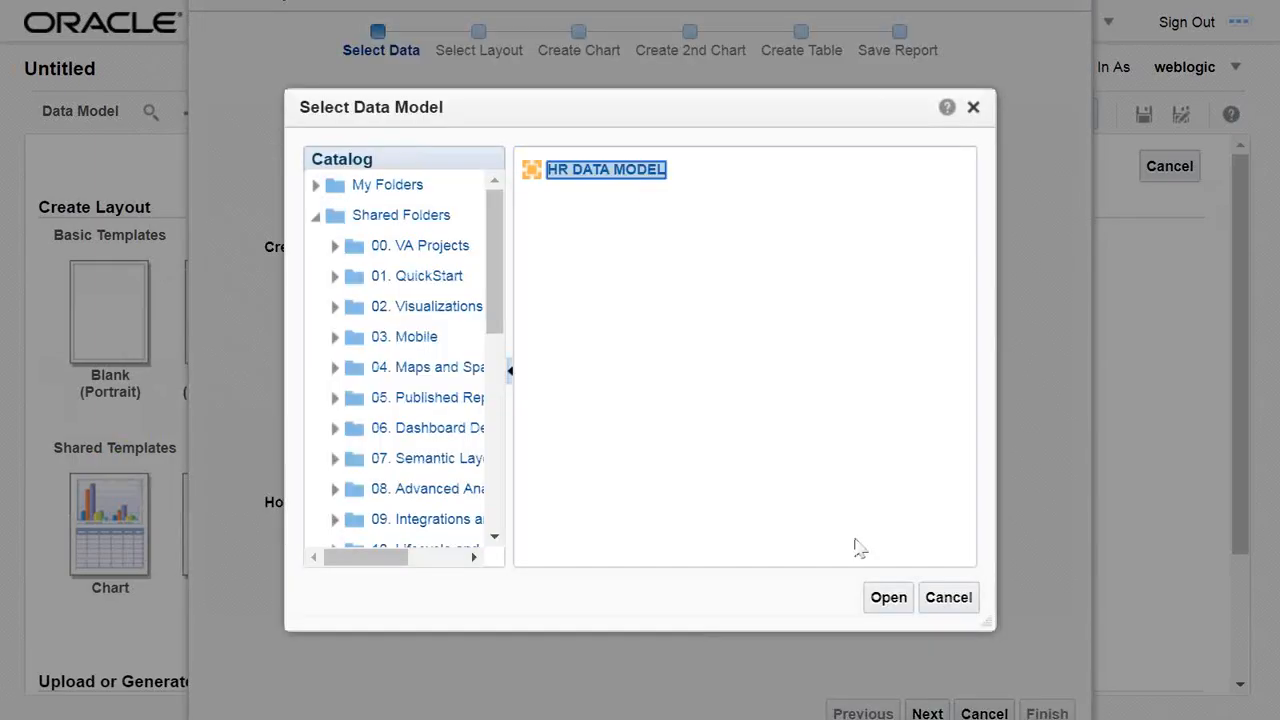
left_click(893, 603)
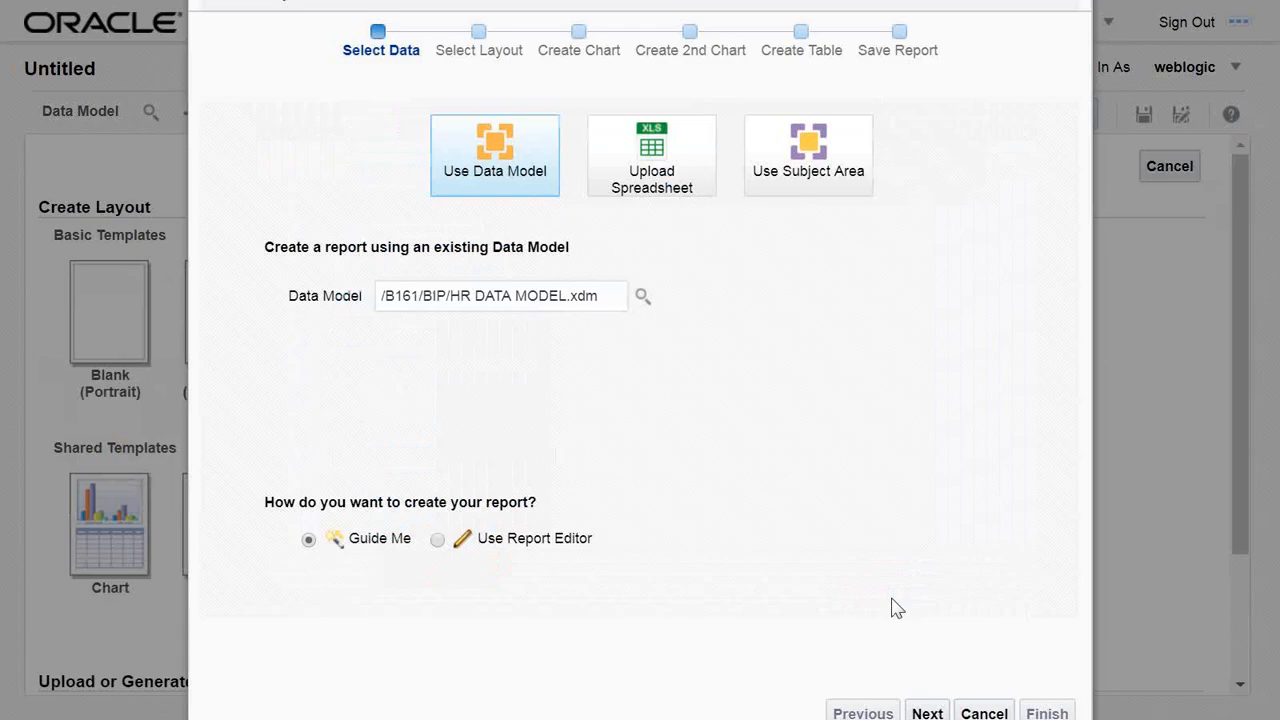
left_click(928, 712)
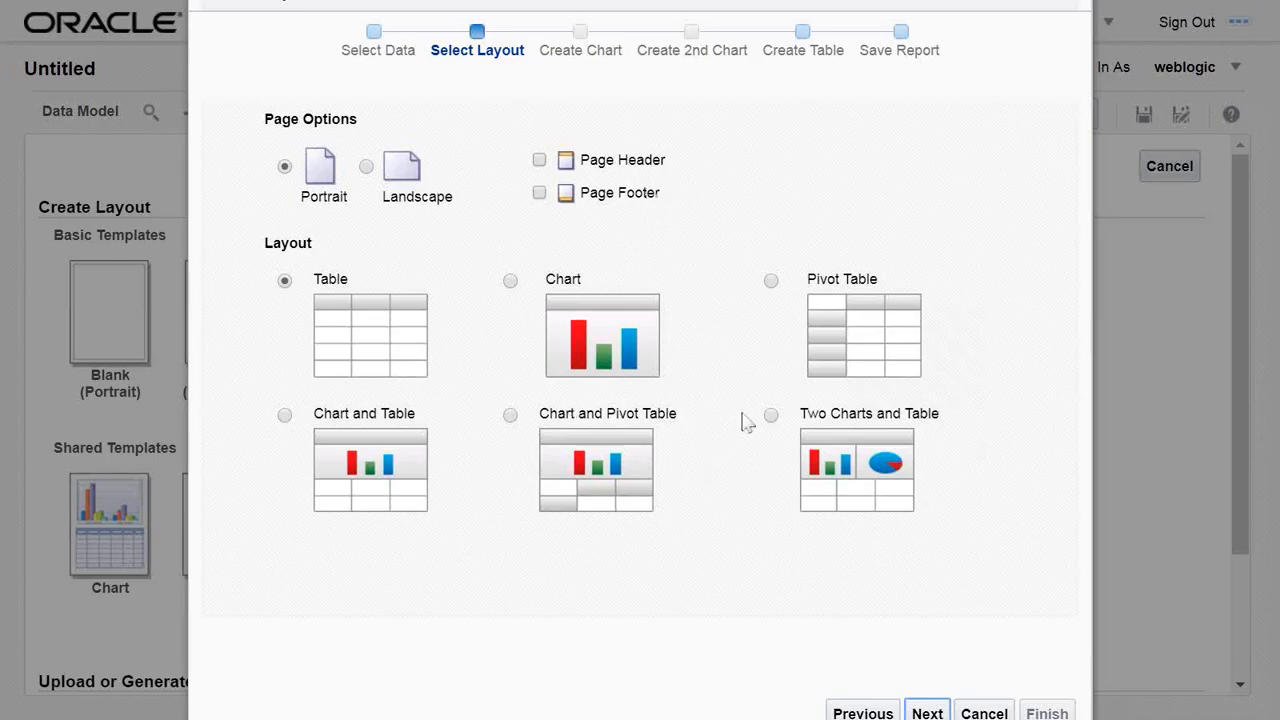
Step: Choose the Two Charts and Table layout and advance to the Create Chart step
left_click(772, 417)
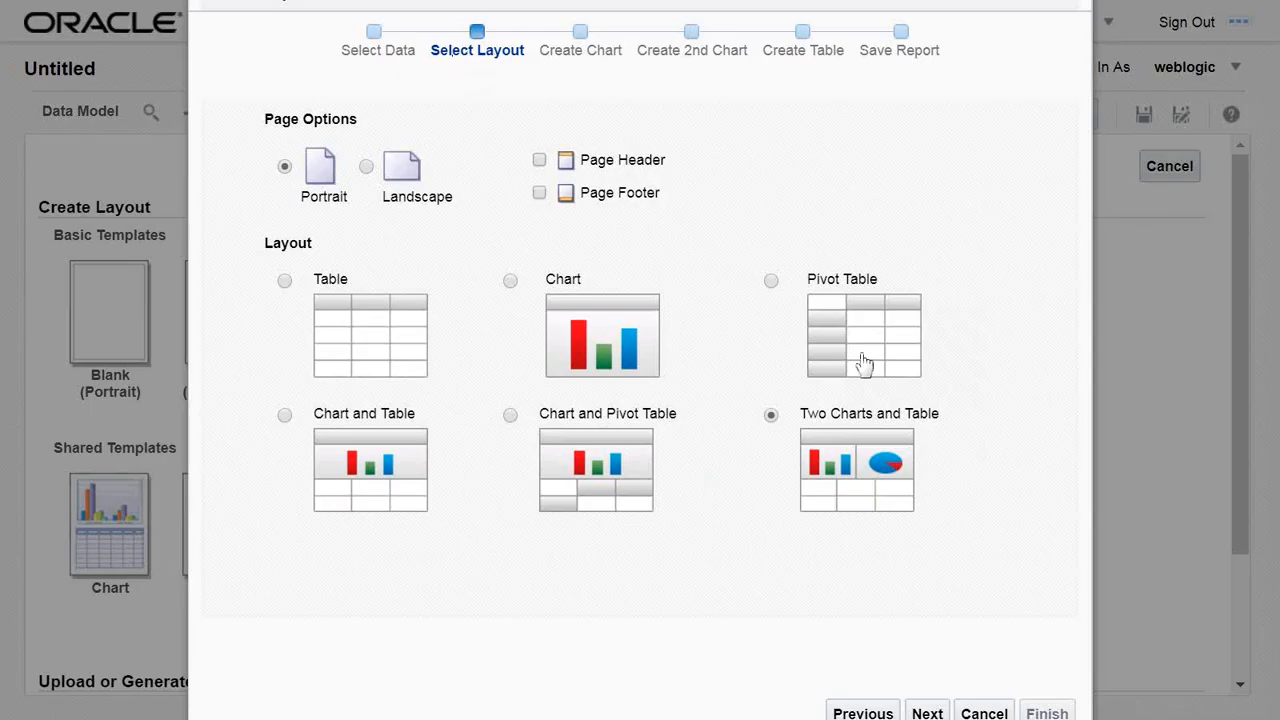
left_click(926, 712)
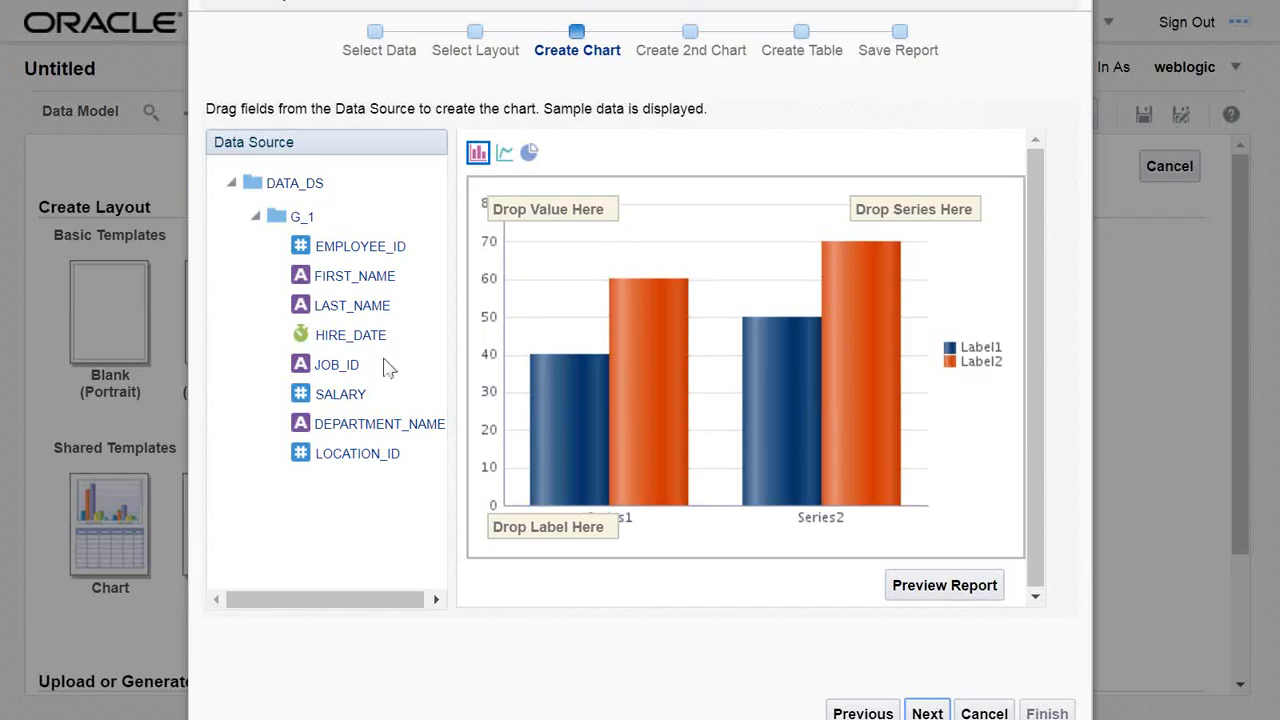
Step: Chart SALARY by DEPARTMENT_NAME with JOB_ID series and preview the report
left_click_drag(329, 398, 566, 218)
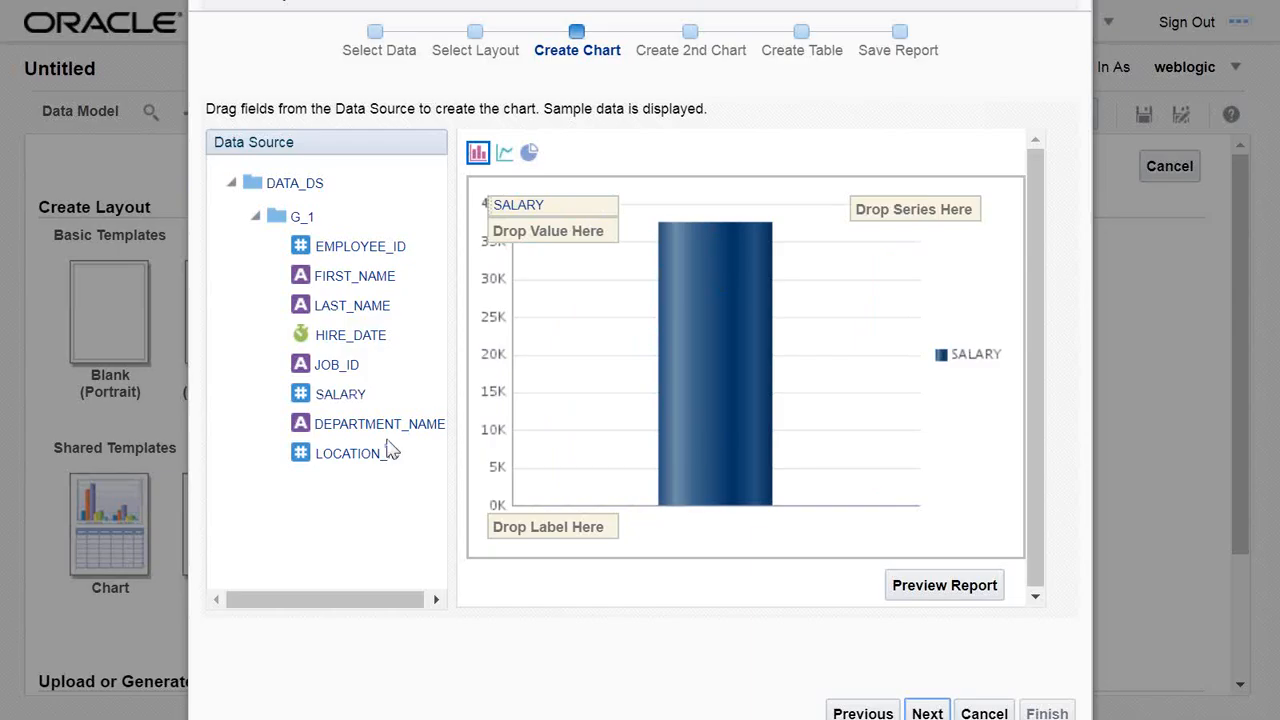
left_click_drag(376, 430, 572, 538)
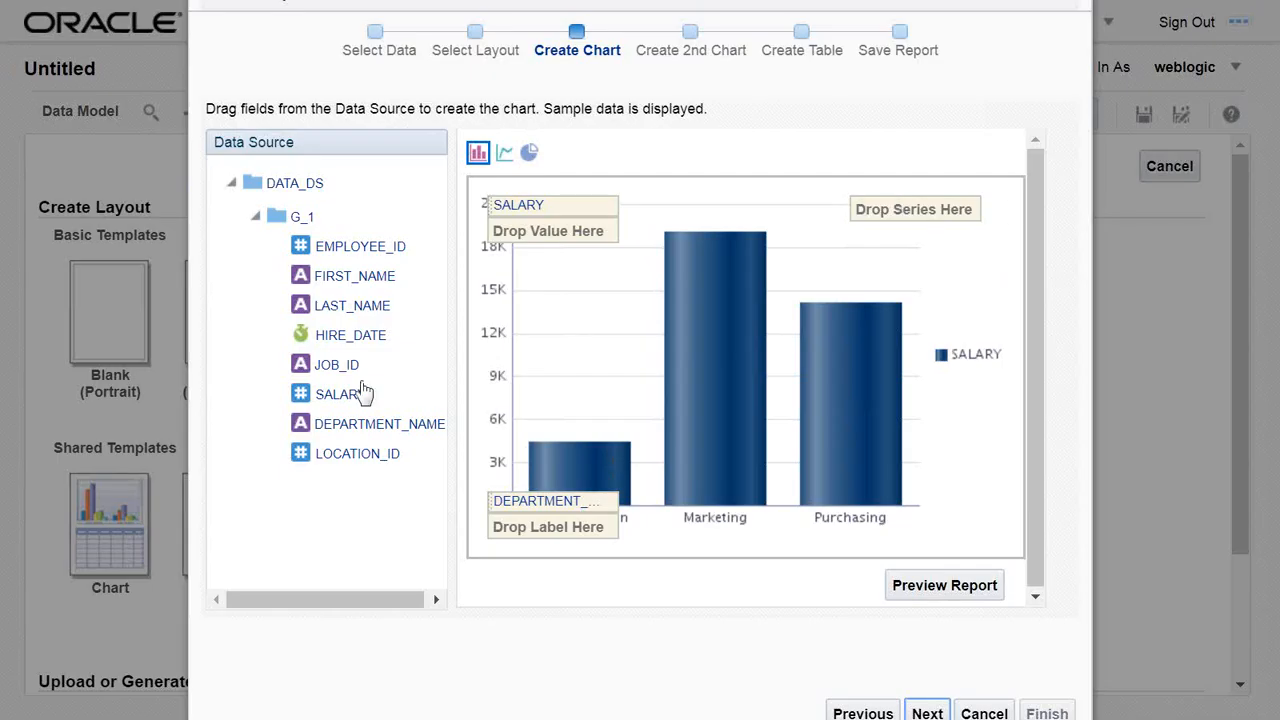
left_click_drag(345, 365, 940, 220)
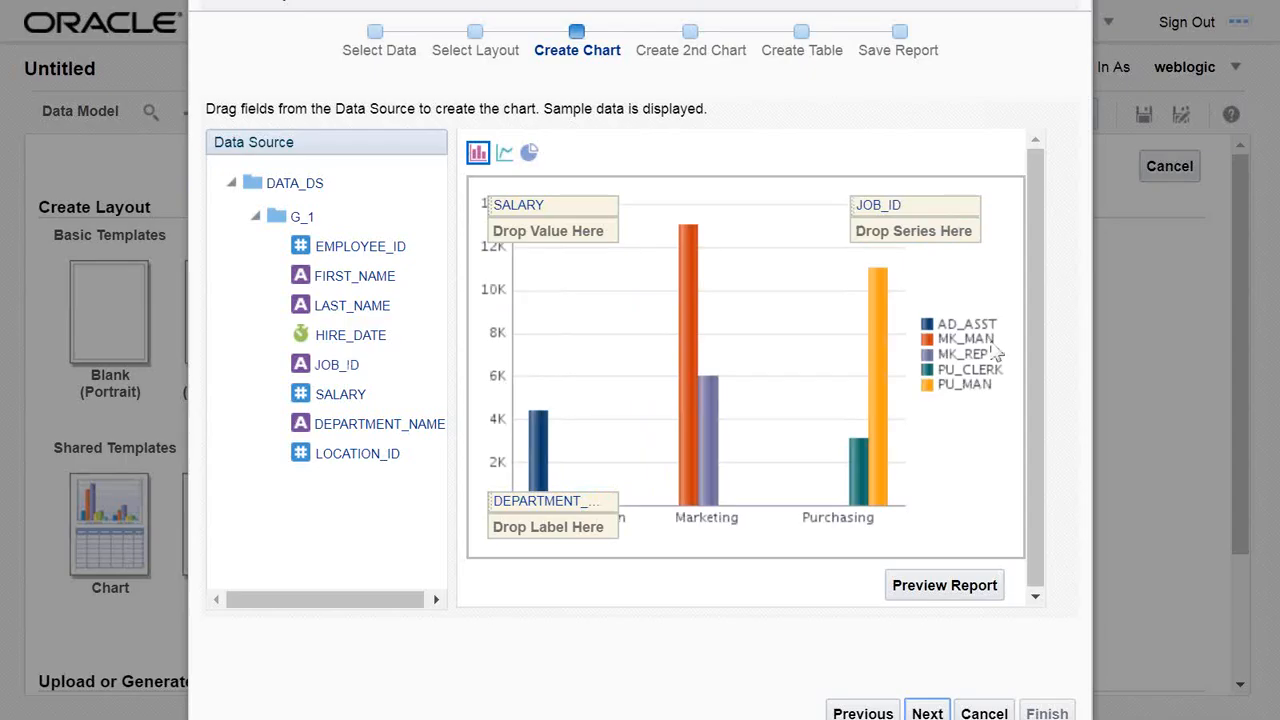
left_click(945, 586)
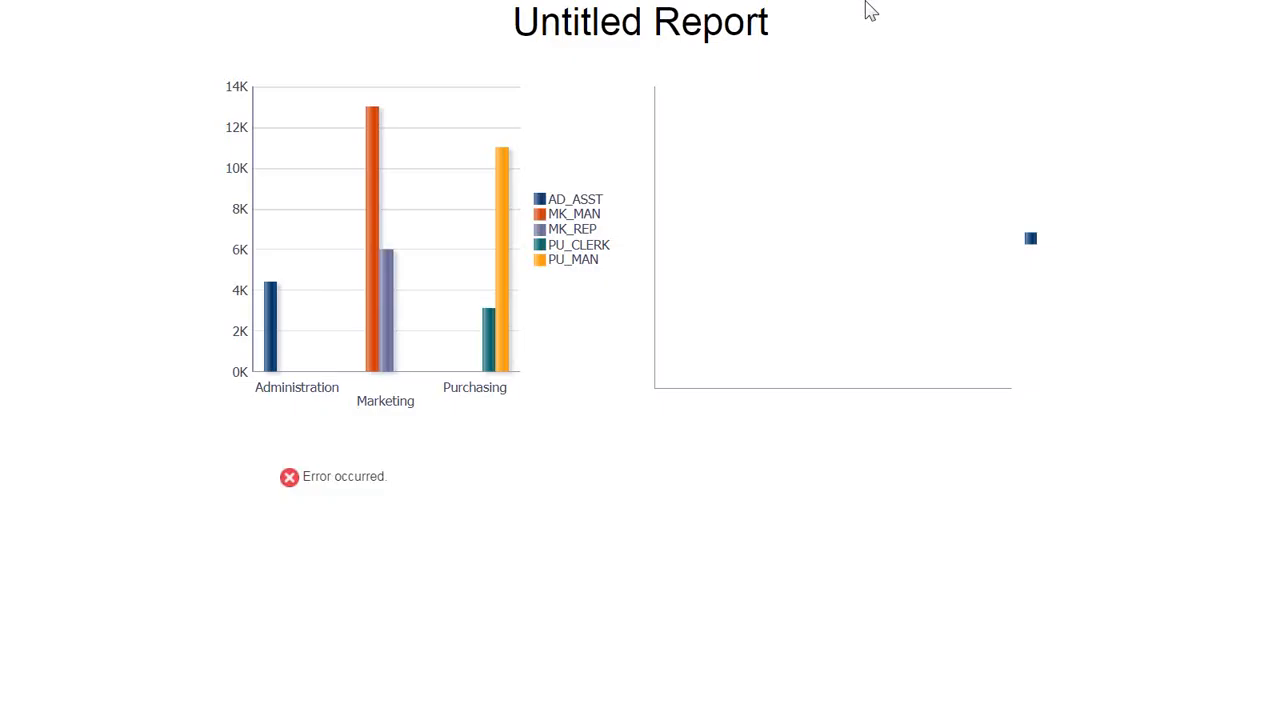
Step: Close the Interactive Viewer preview tab and return to the full-screen report wizard
key("F11")
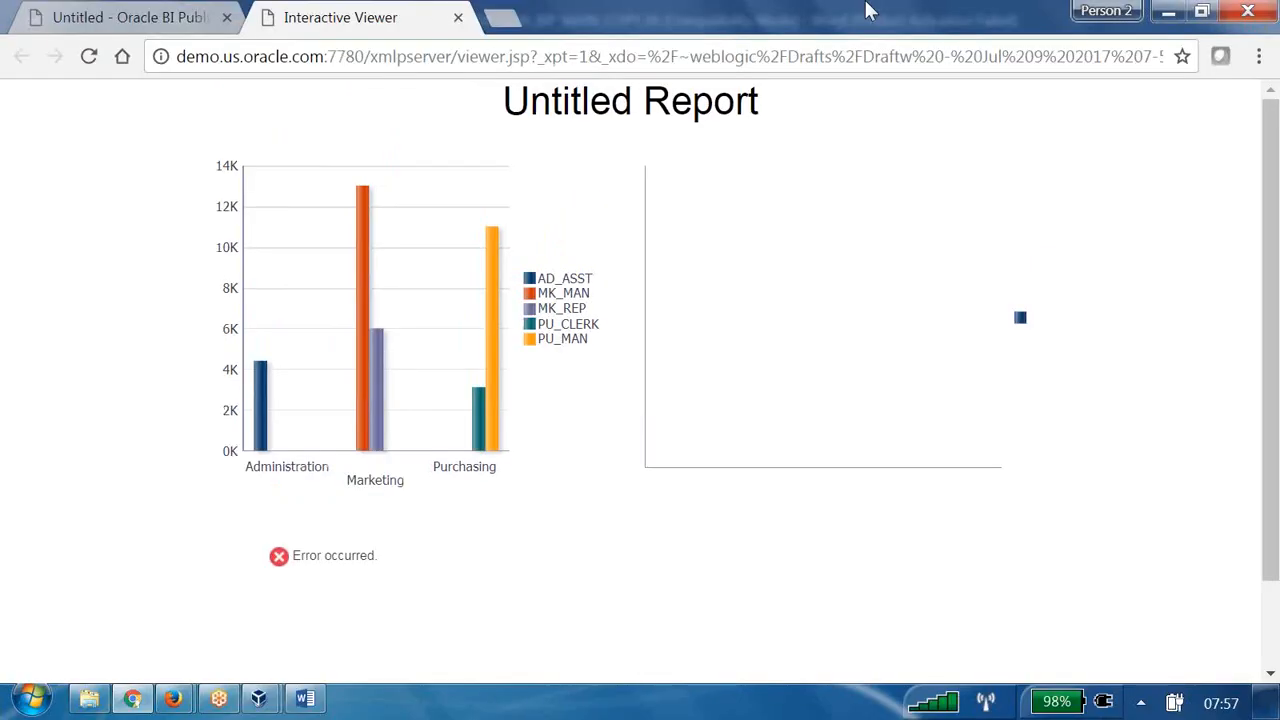
left_click(459, 19)
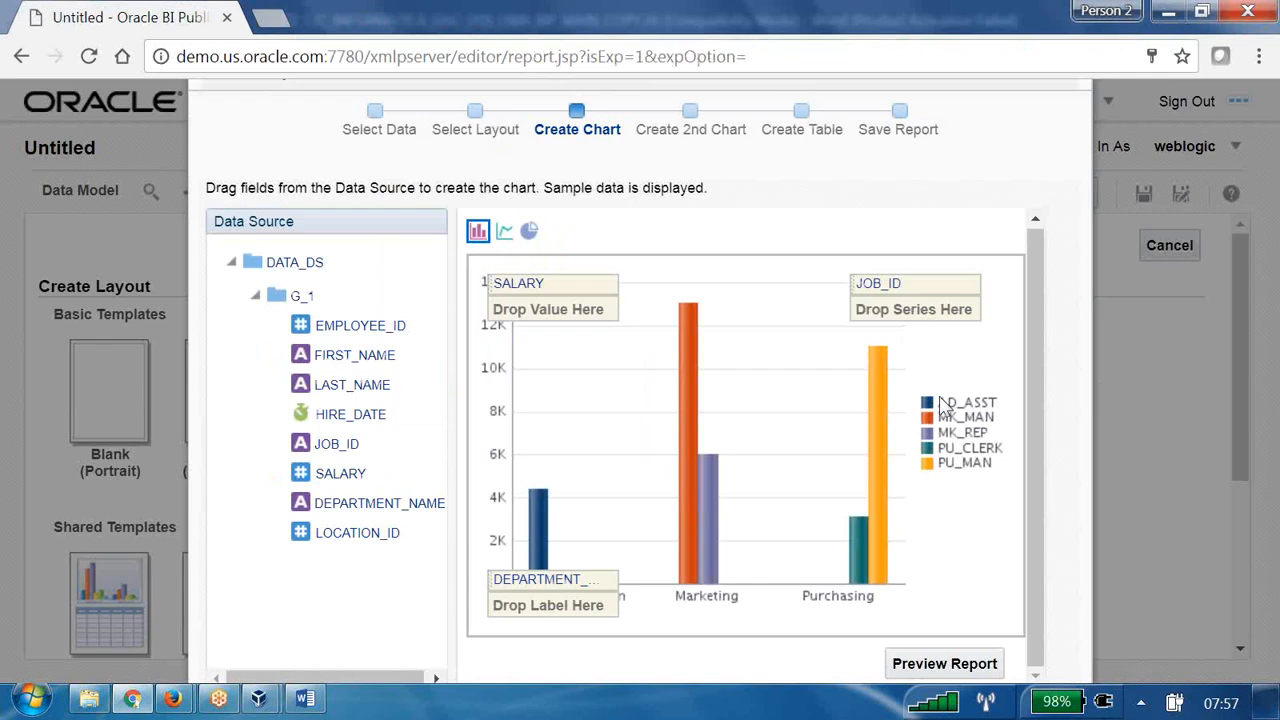
key("F11")
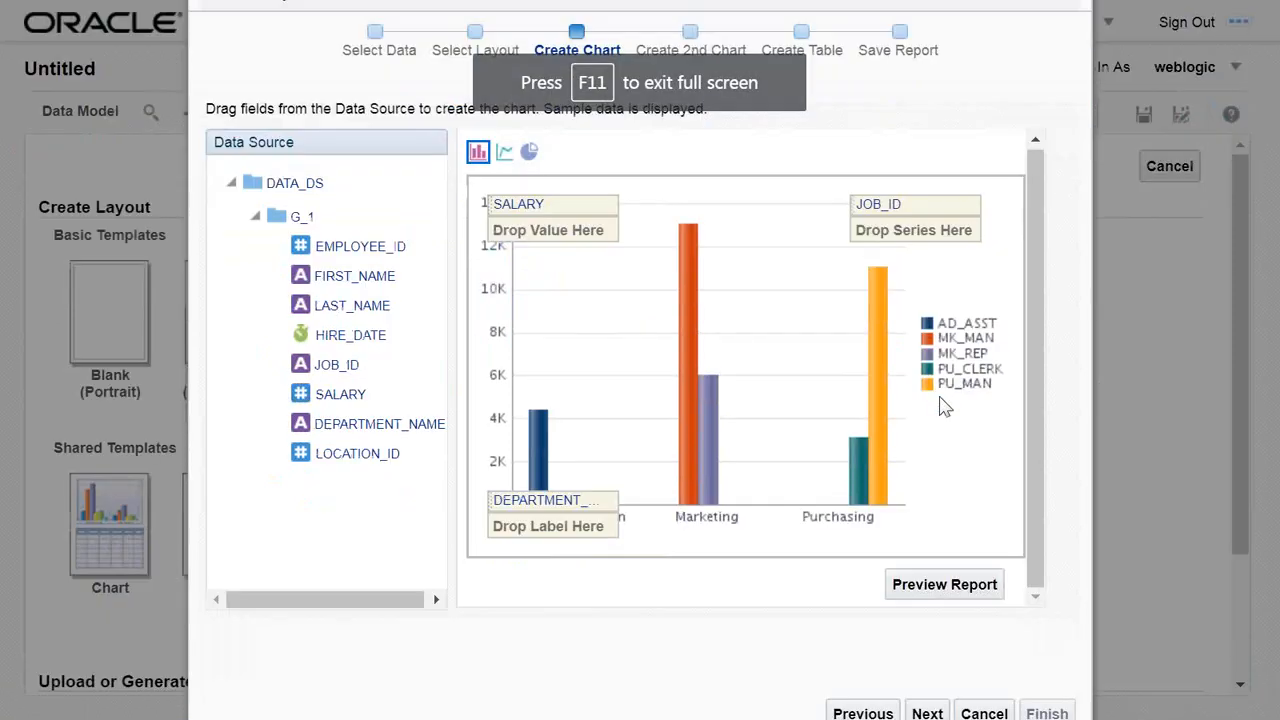
Step: Build the second chart with LOCATION_ID labels, SALARY values and JOB_ID series
left_click(927, 713)
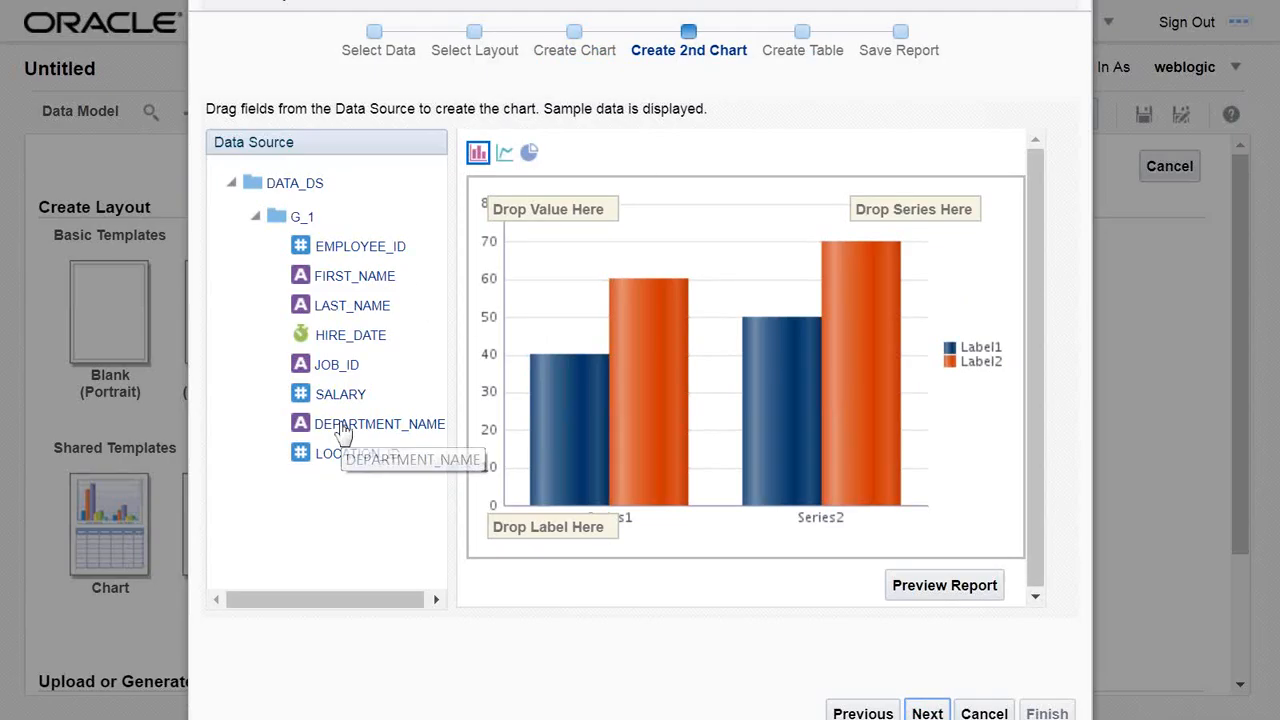
left_click_drag(334, 364, 525, 530)
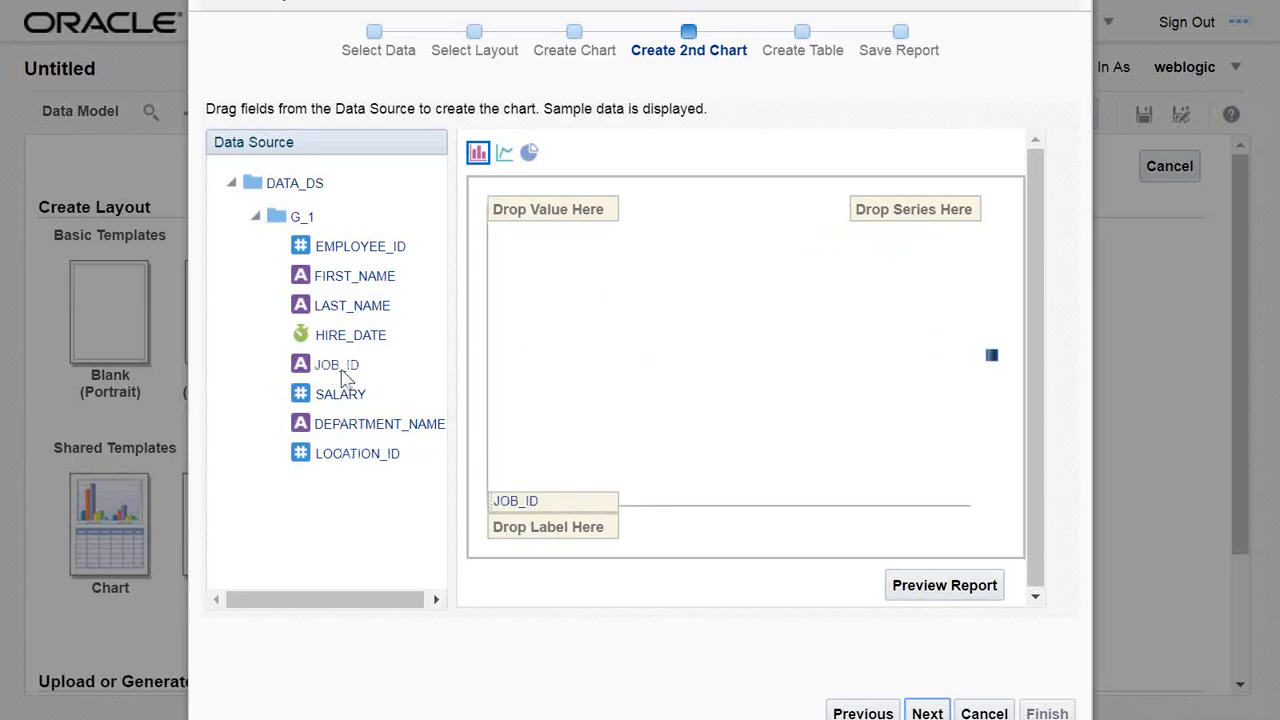
left_click_drag(349, 463, 535, 537)
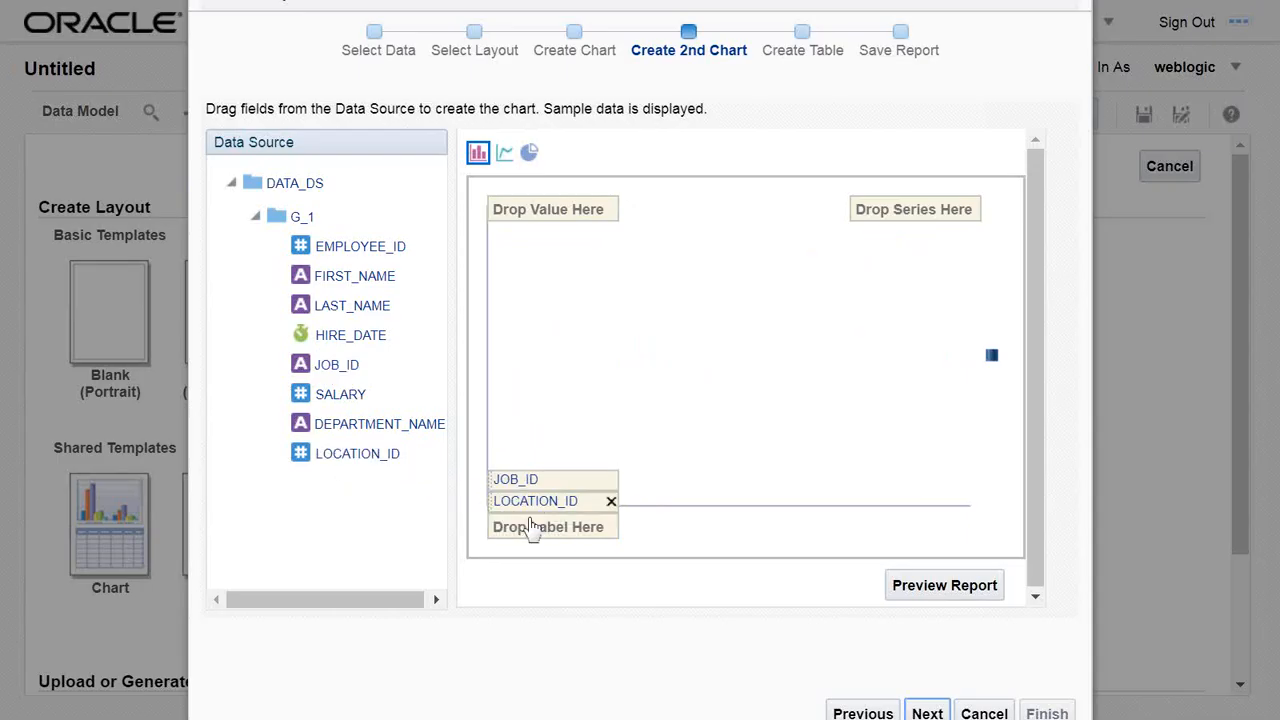
left_click_drag(348, 400, 551, 220)
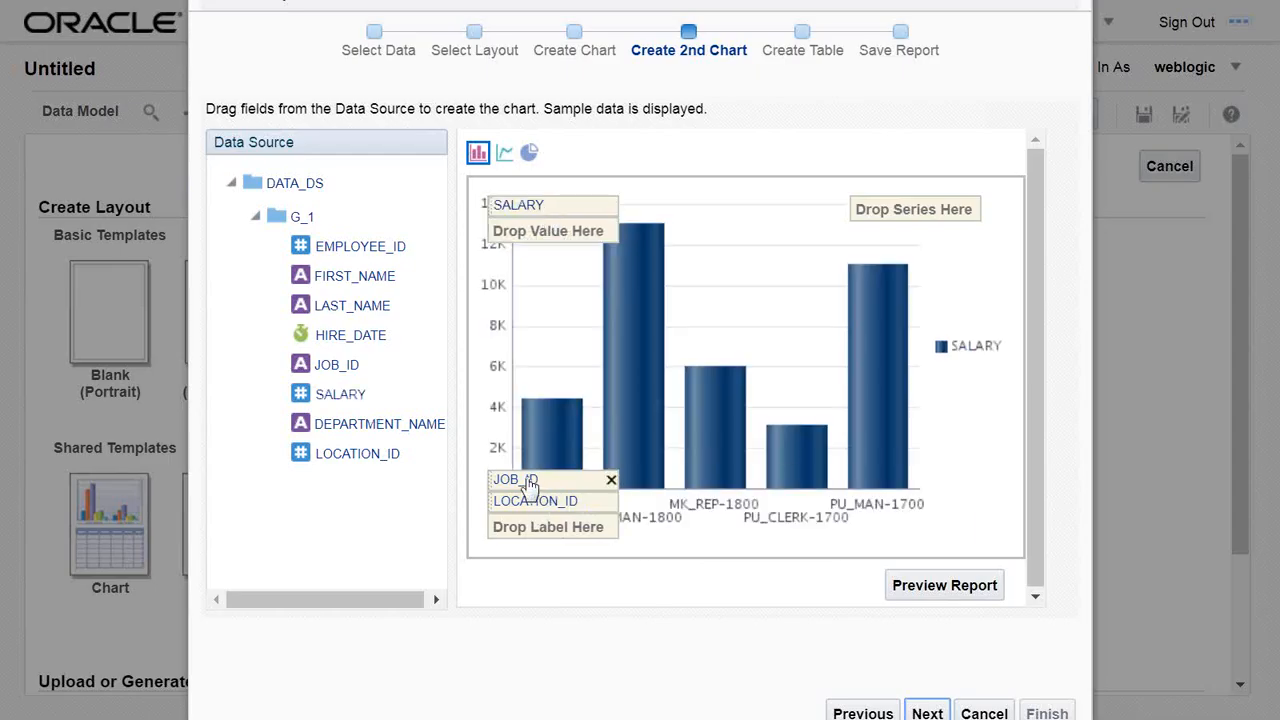
left_click_drag(537, 484, 925, 218)
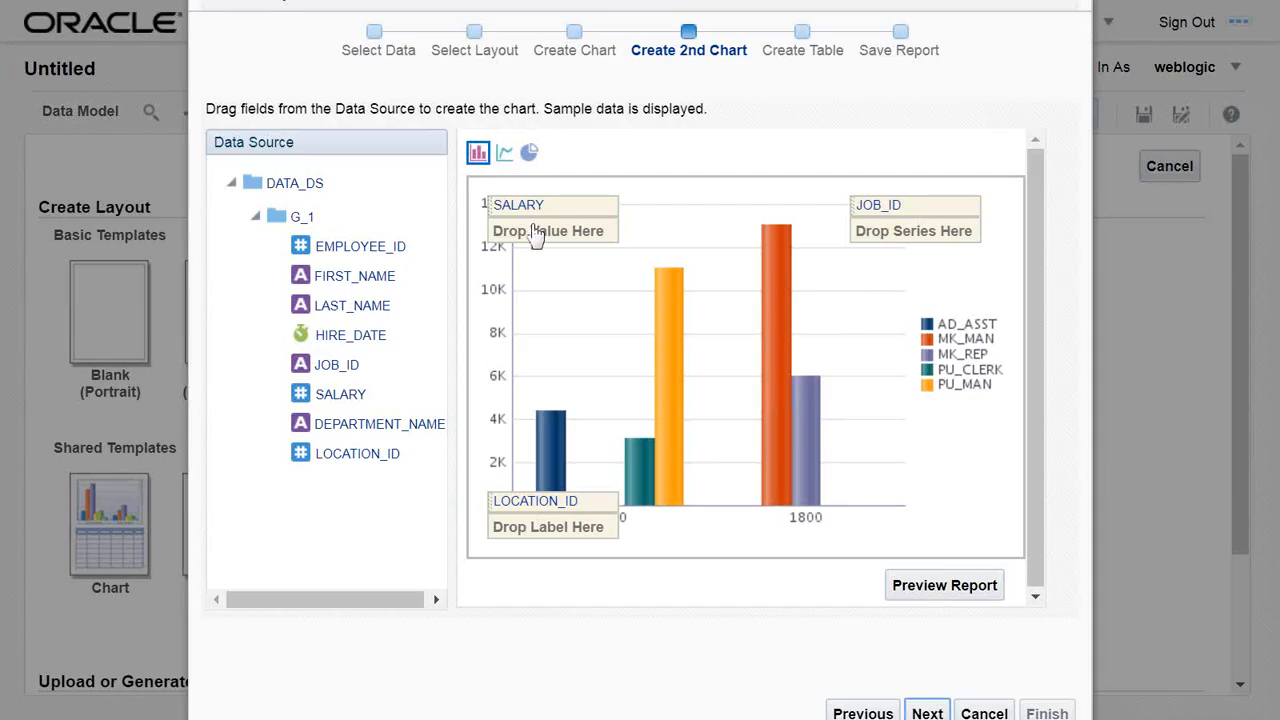
Step: Try line and pie types, keep the bar chart, and advance to the Create Table step
left_click(503, 158)
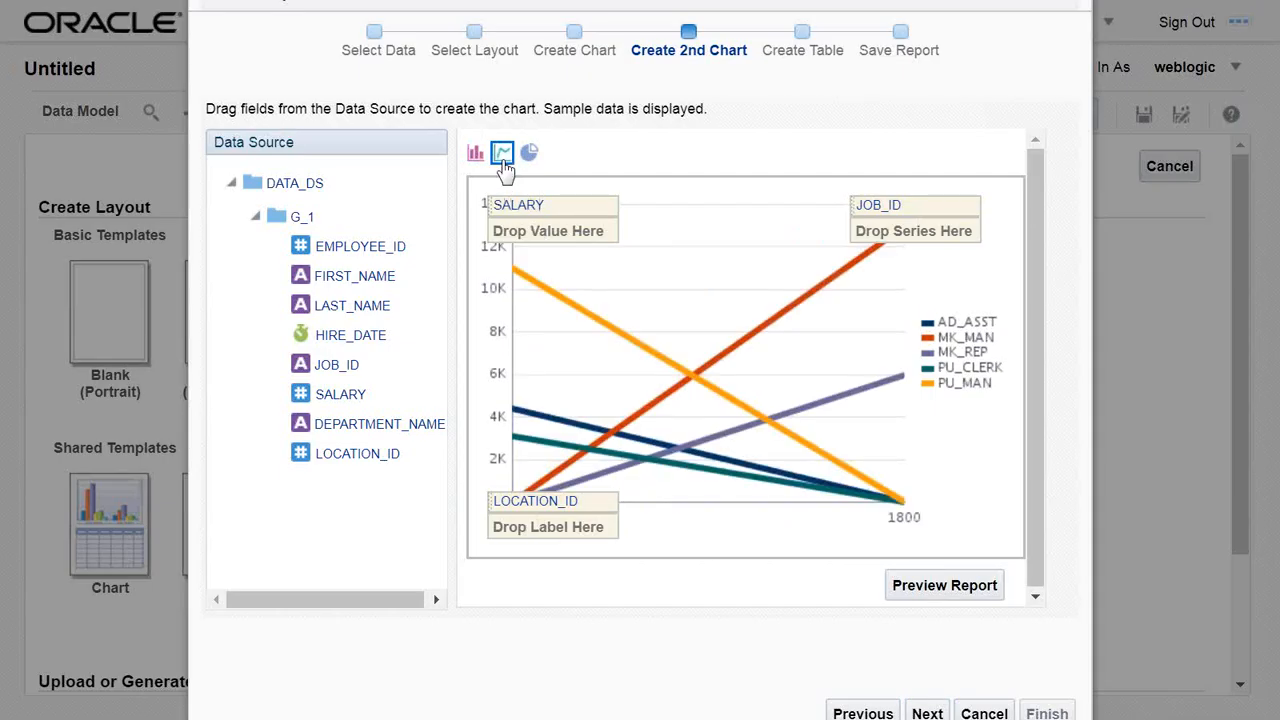
left_click(527, 154)
left_click(477, 155)
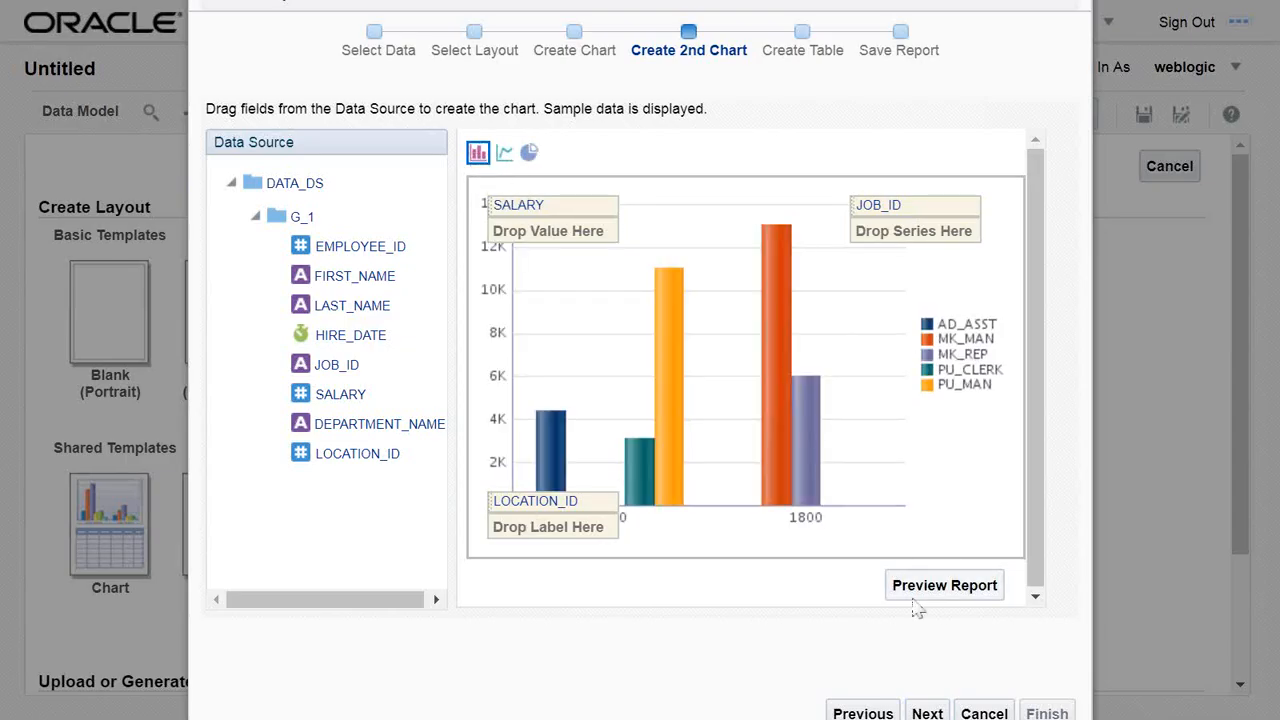
left_click(927, 713)
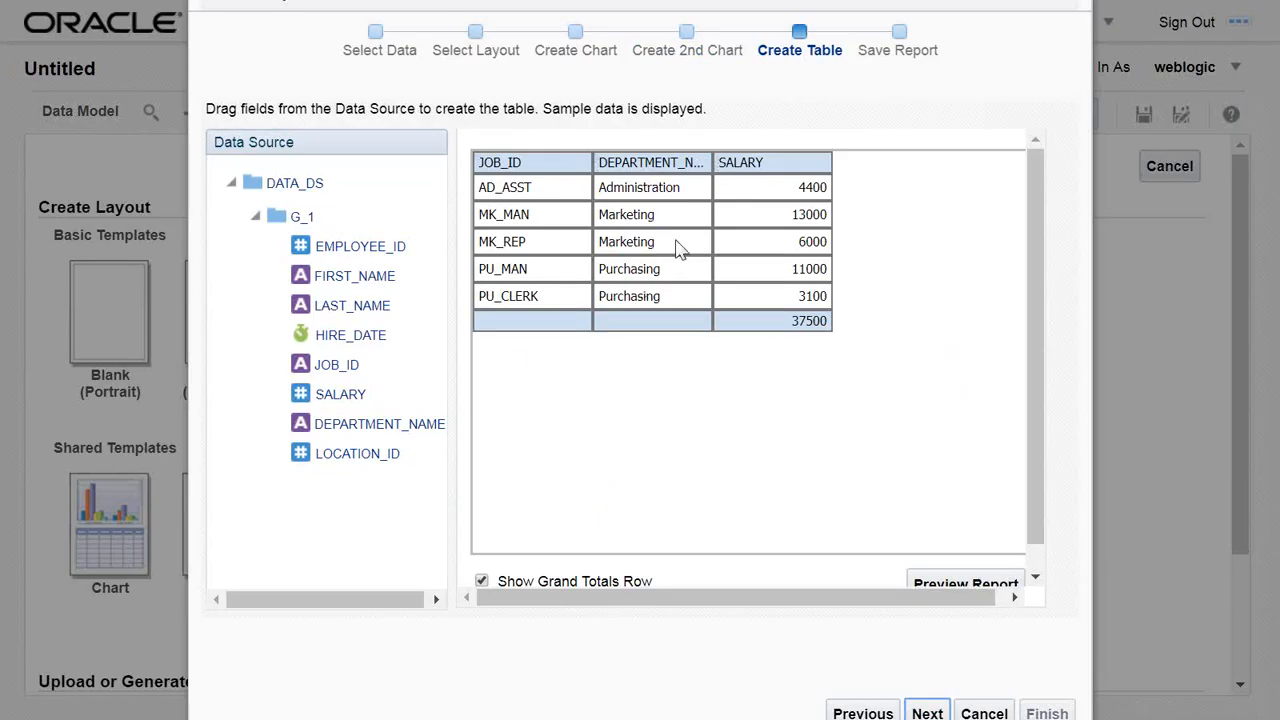
Step: Add LOCATION_ID, EMPLOYEE_ID, FIRST_NAME and LAST_NAME as columns in the table
left_click_drag(358, 463, 598, 312)
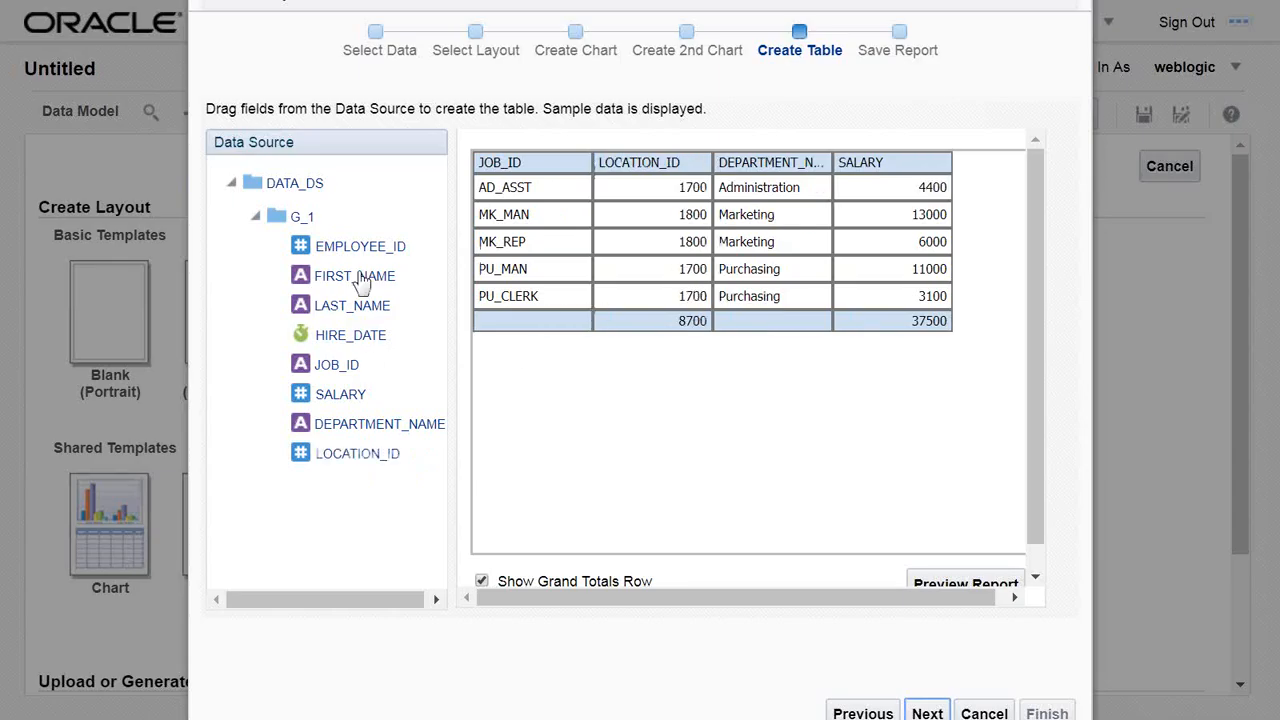
left_click_drag(360, 246, 490, 254)
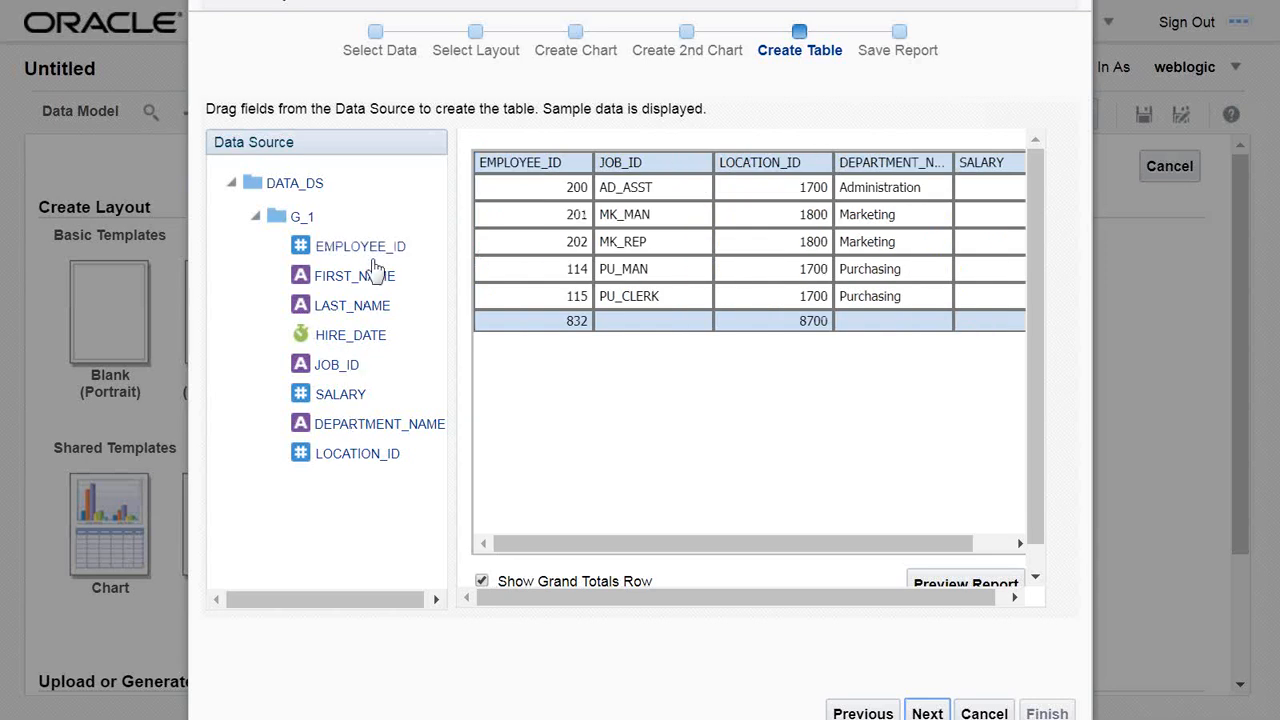
left_click_drag(361, 279, 492, 296)
left_click_drag(362, 308, 693, 305)
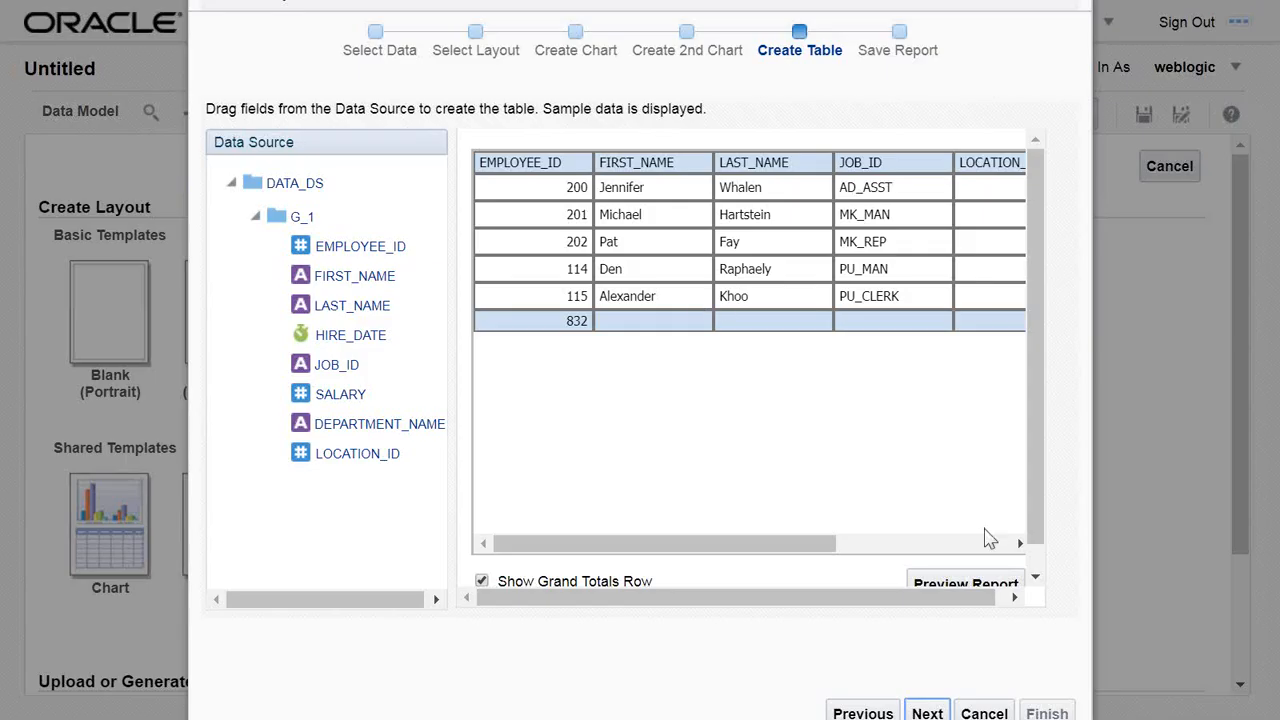
Step: Turn off the table's Show Grand Totals Row and return to the Save Report step
left_click(926, 712)
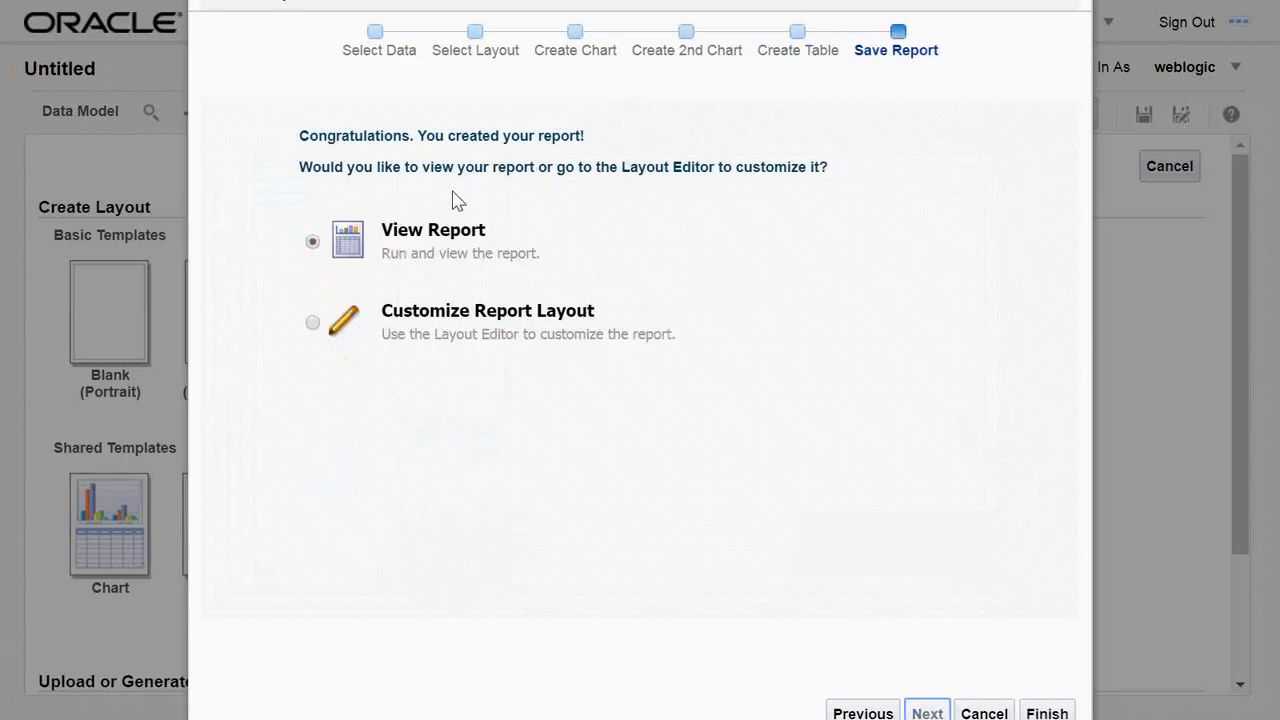
left_click(866, 713)
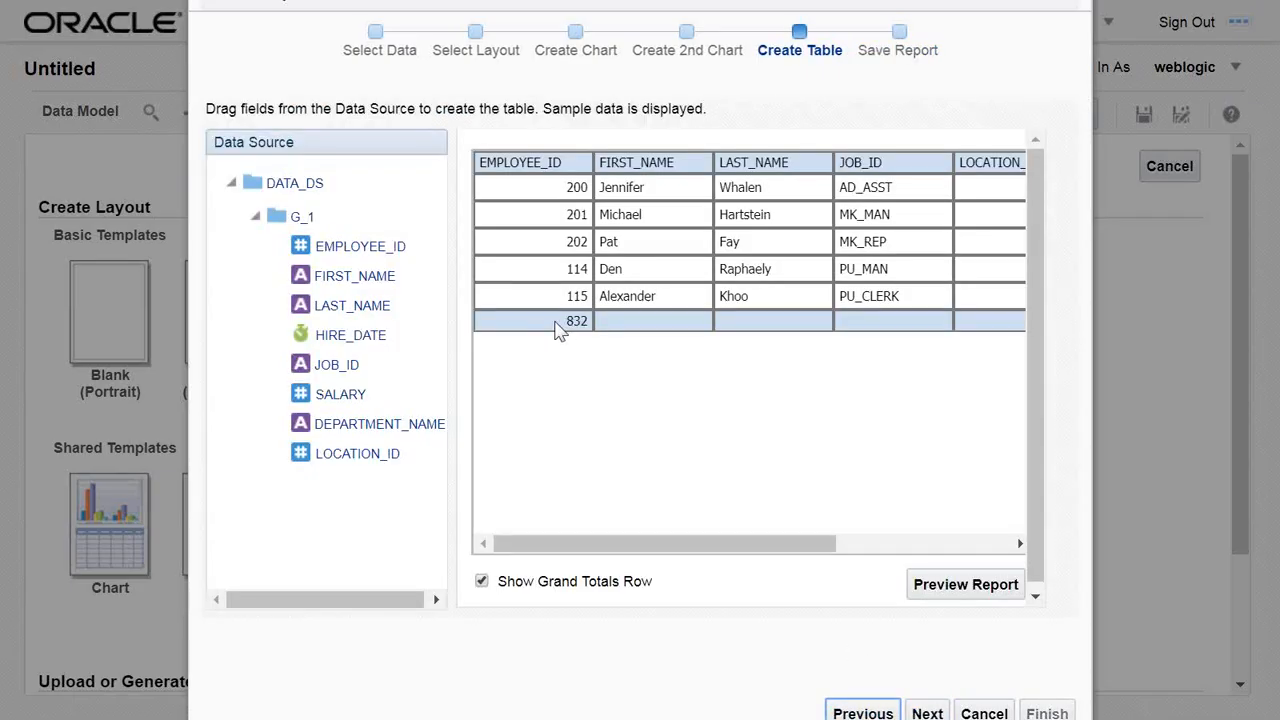
left_click(482, 583)
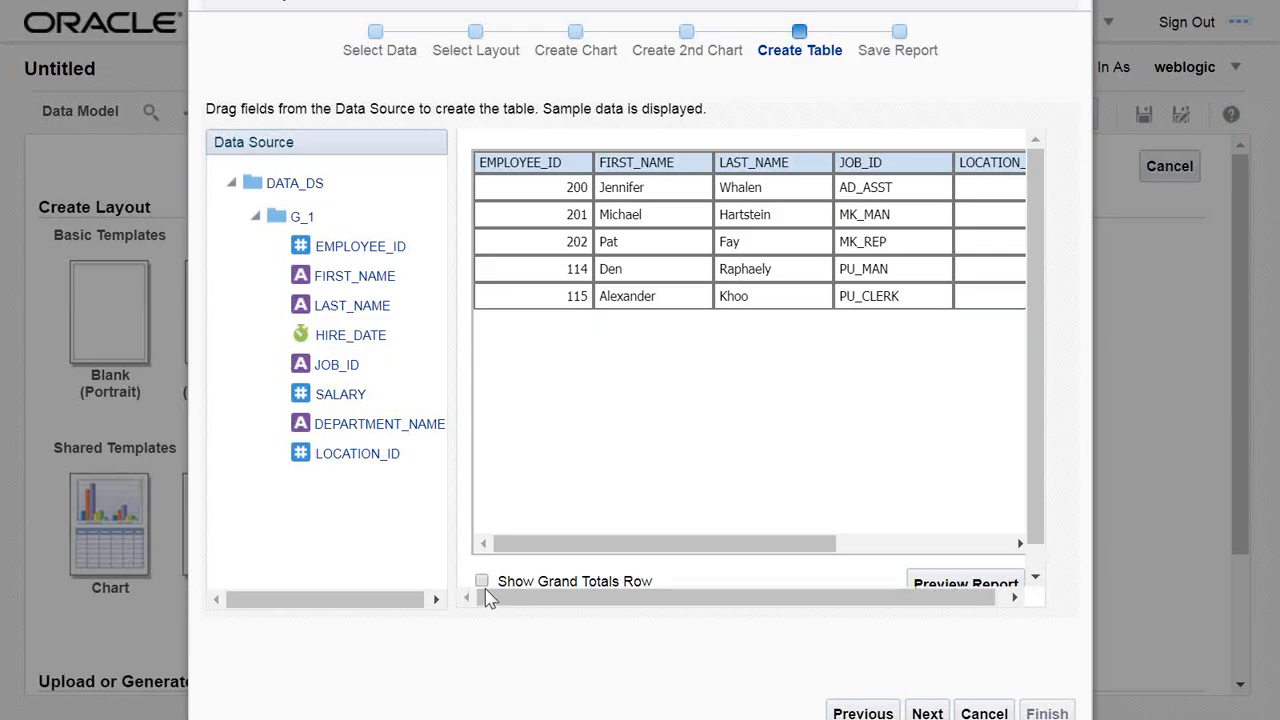
left_click(927, 713)
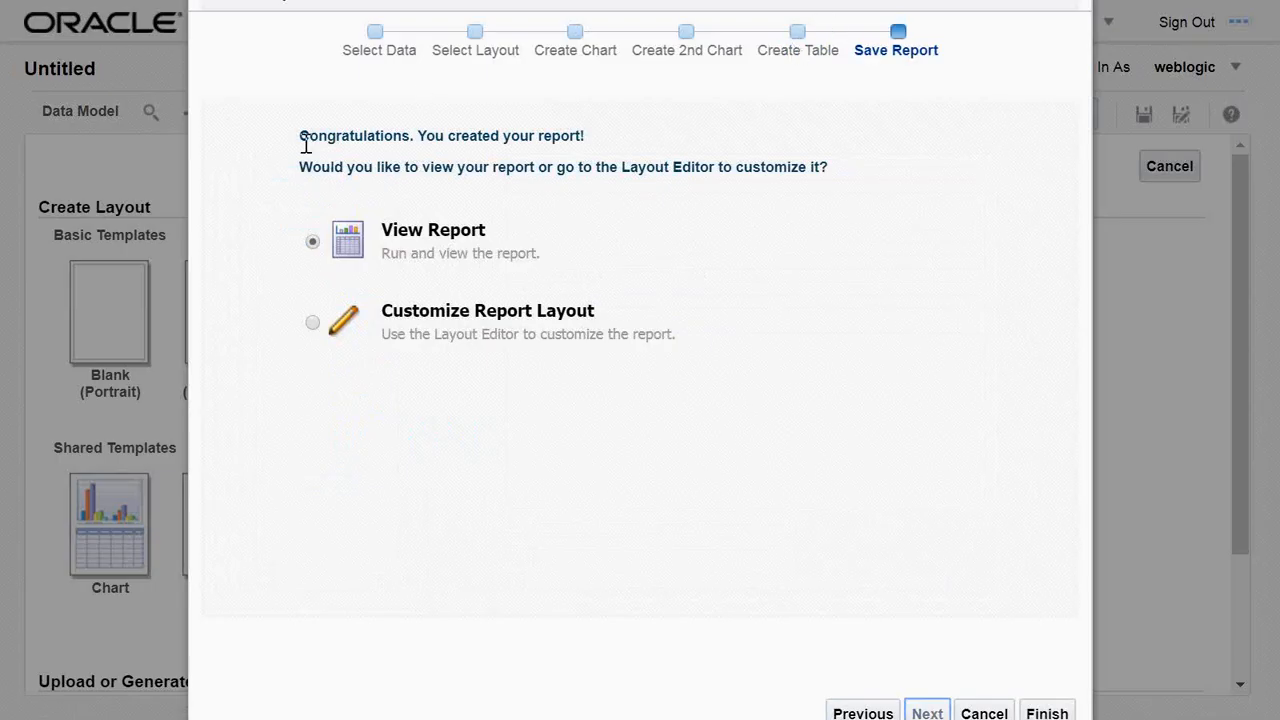
Step: Keep View Report selected on the Save Report step and click Finish
left_click_drag(306, 145, 638, 143)
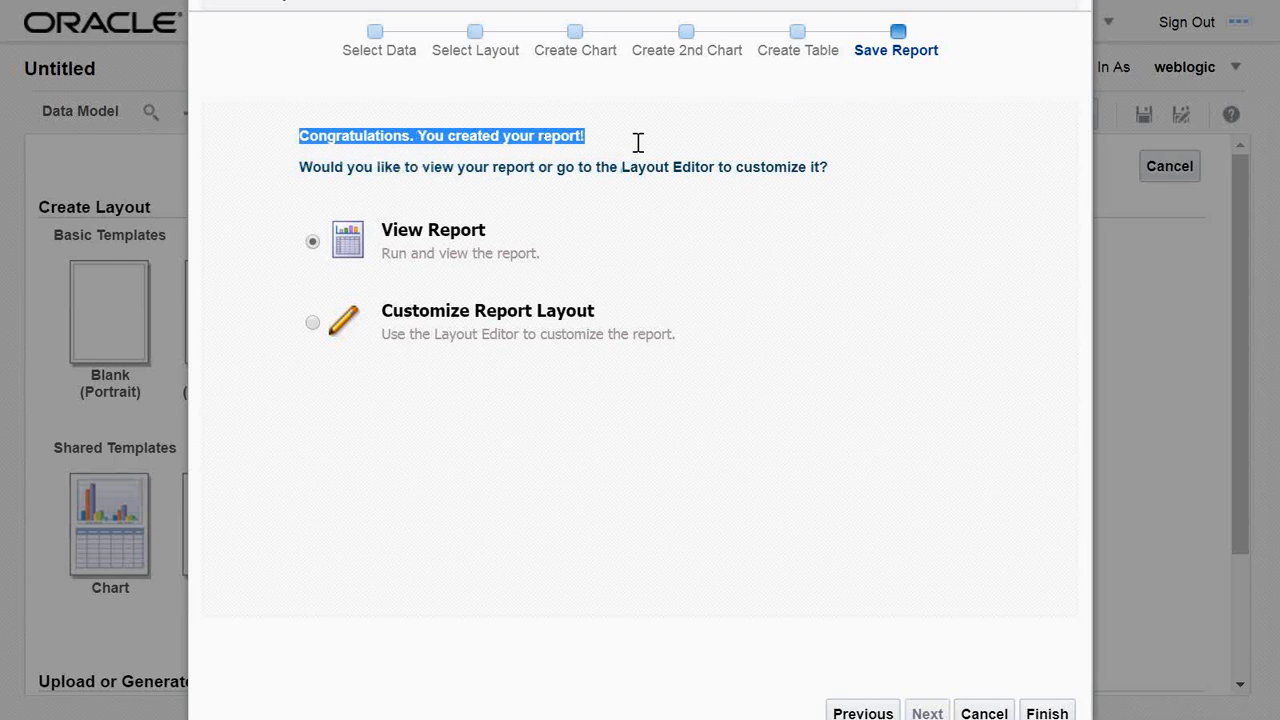
left_click_drag(325, 178, 850, 168)
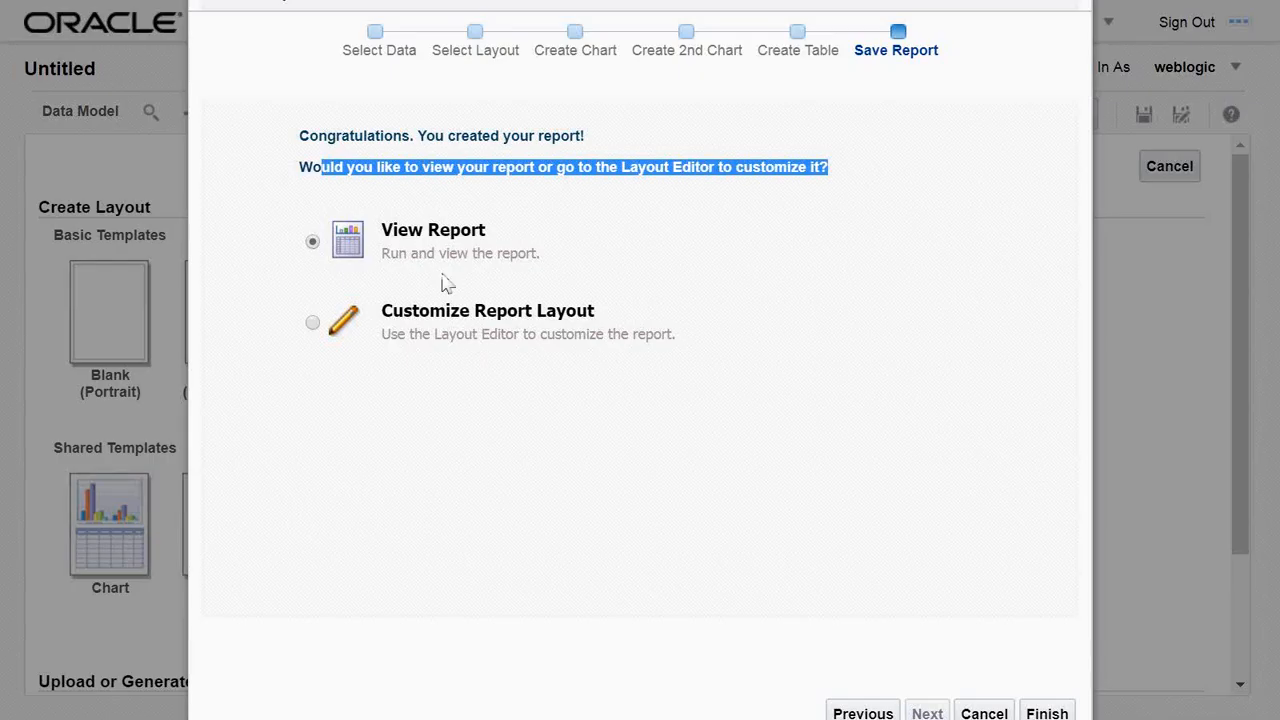
left_click(1043, 711)
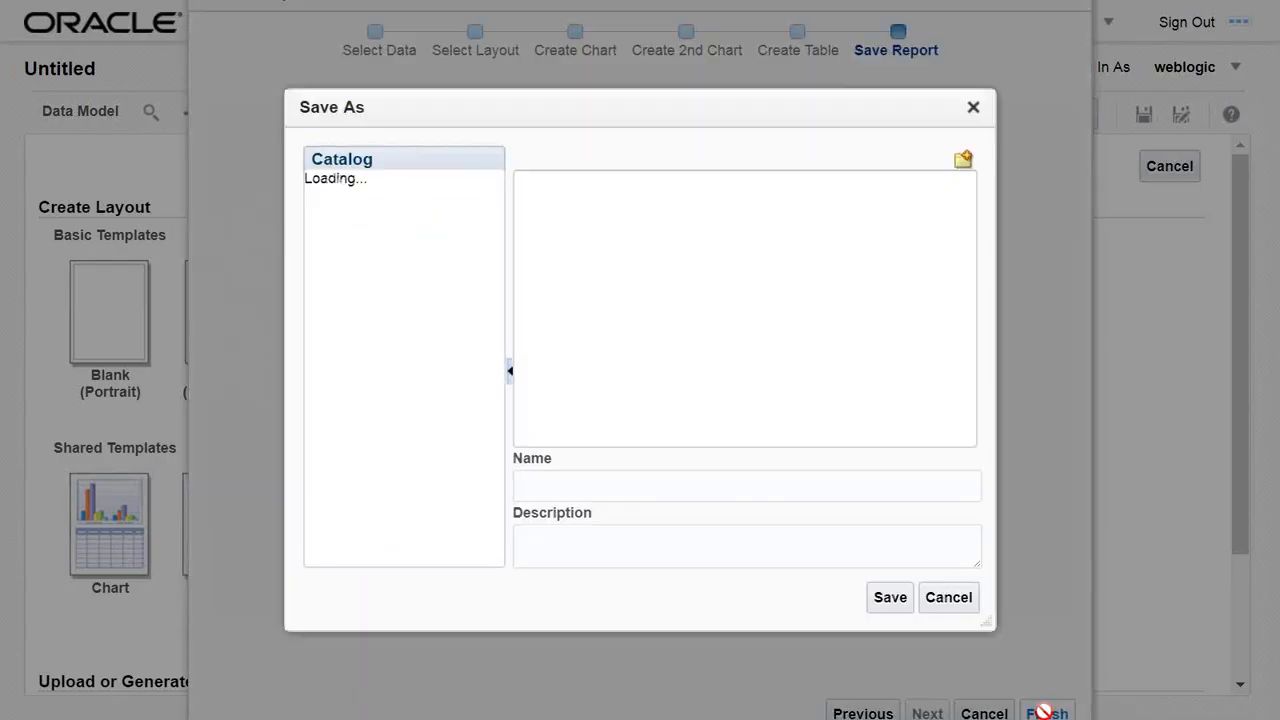
Step: Name the report 'BIP REPORT FROM HR DATA MODEL' and save it
left_click(544, 481)
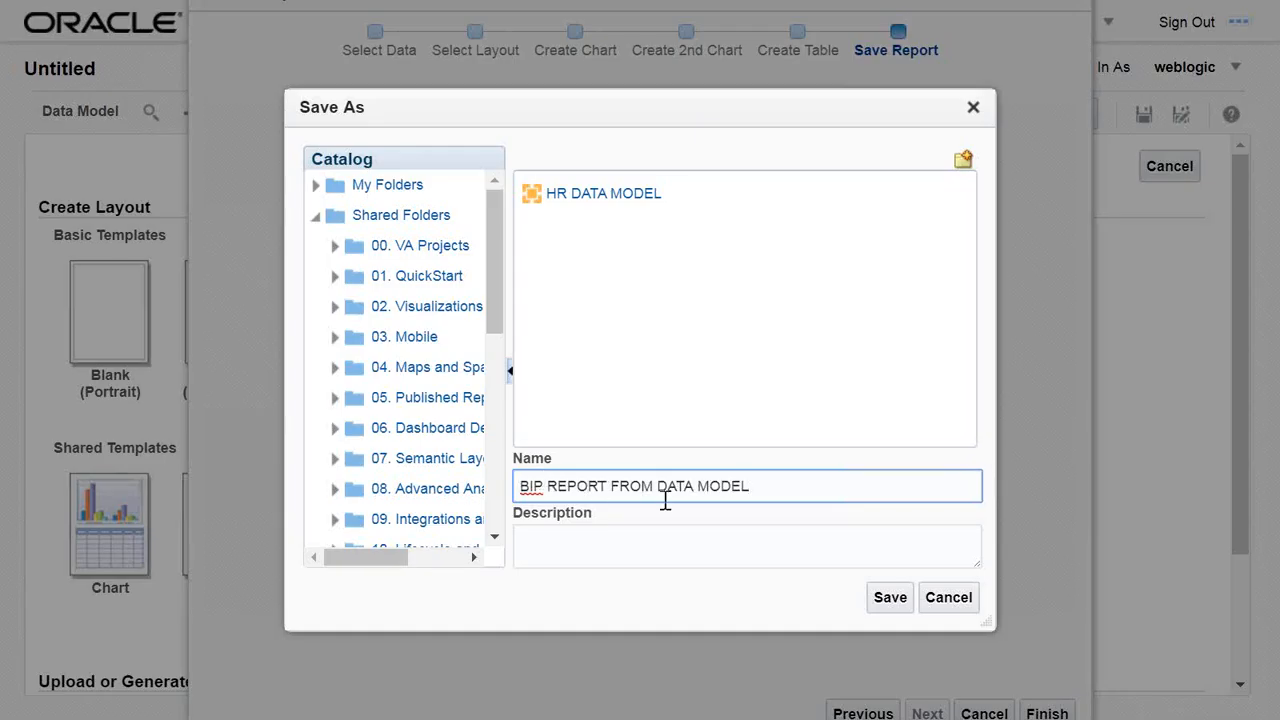
type("HR")
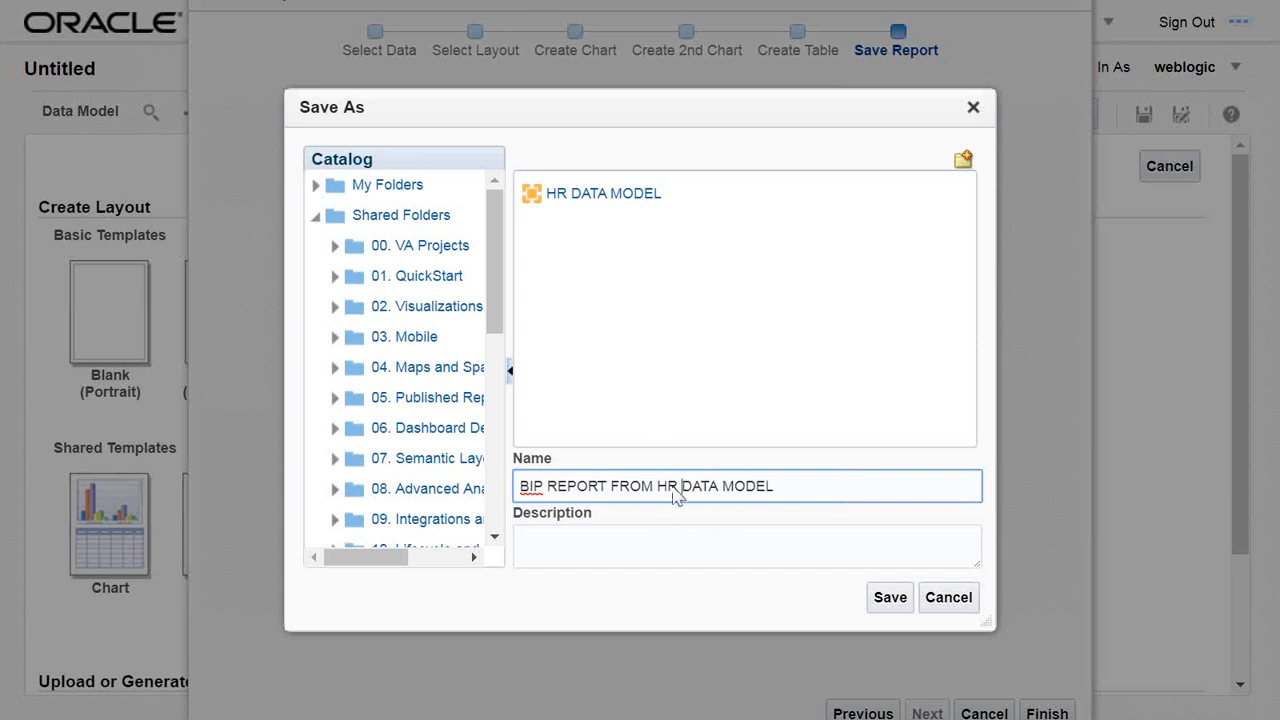
left_click(889, 600)
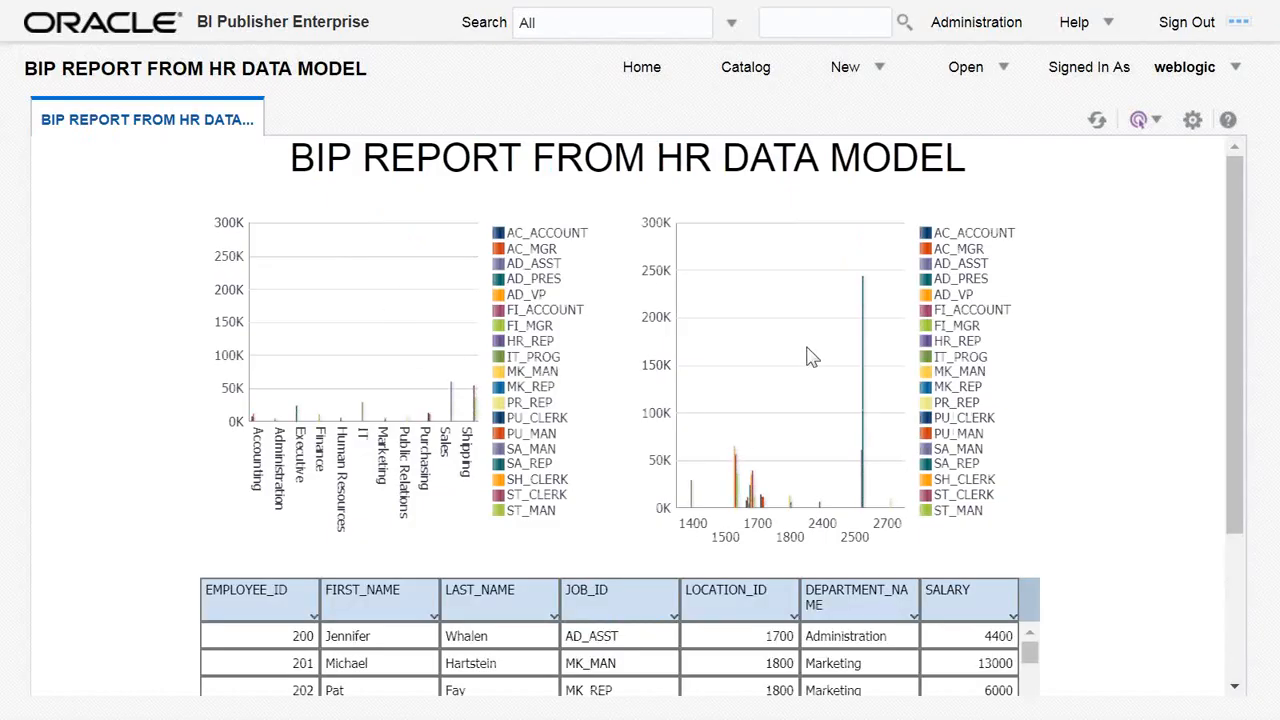
scroll(1100, 445, "down", 2)
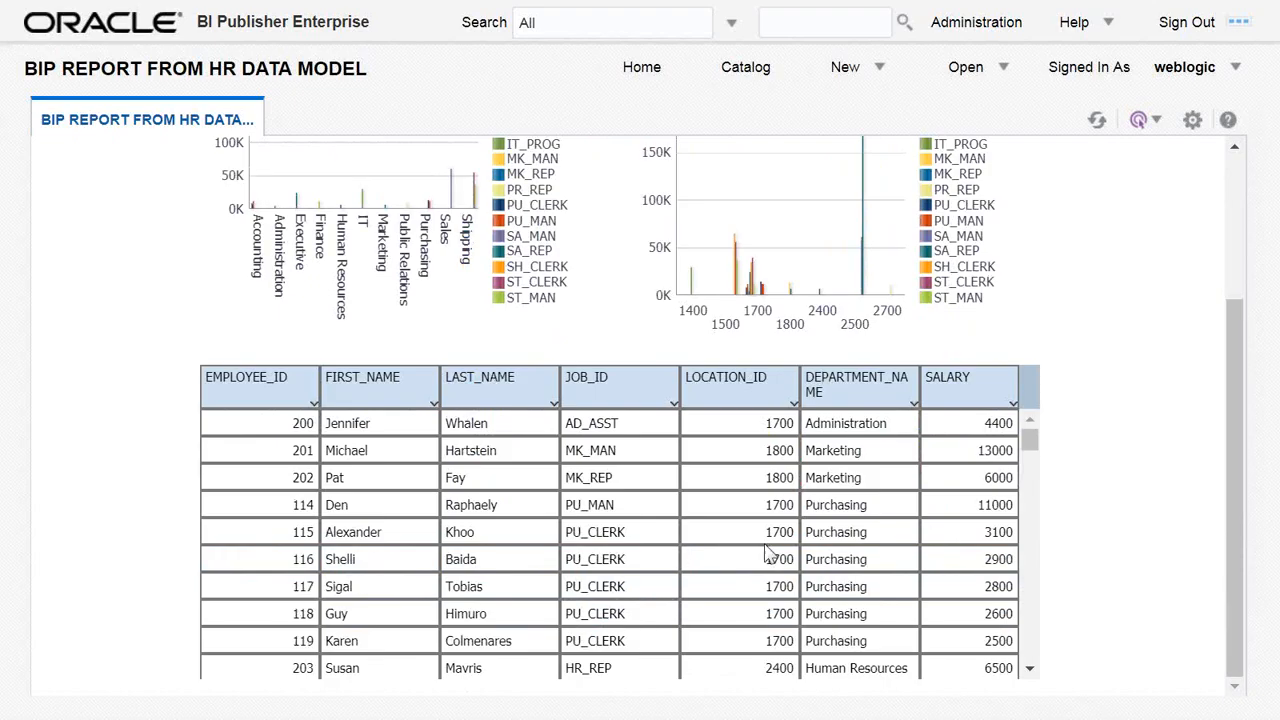
scroll(1040, 500, "down", 1)
left_click_drag(1030, 447, 1025, 670)
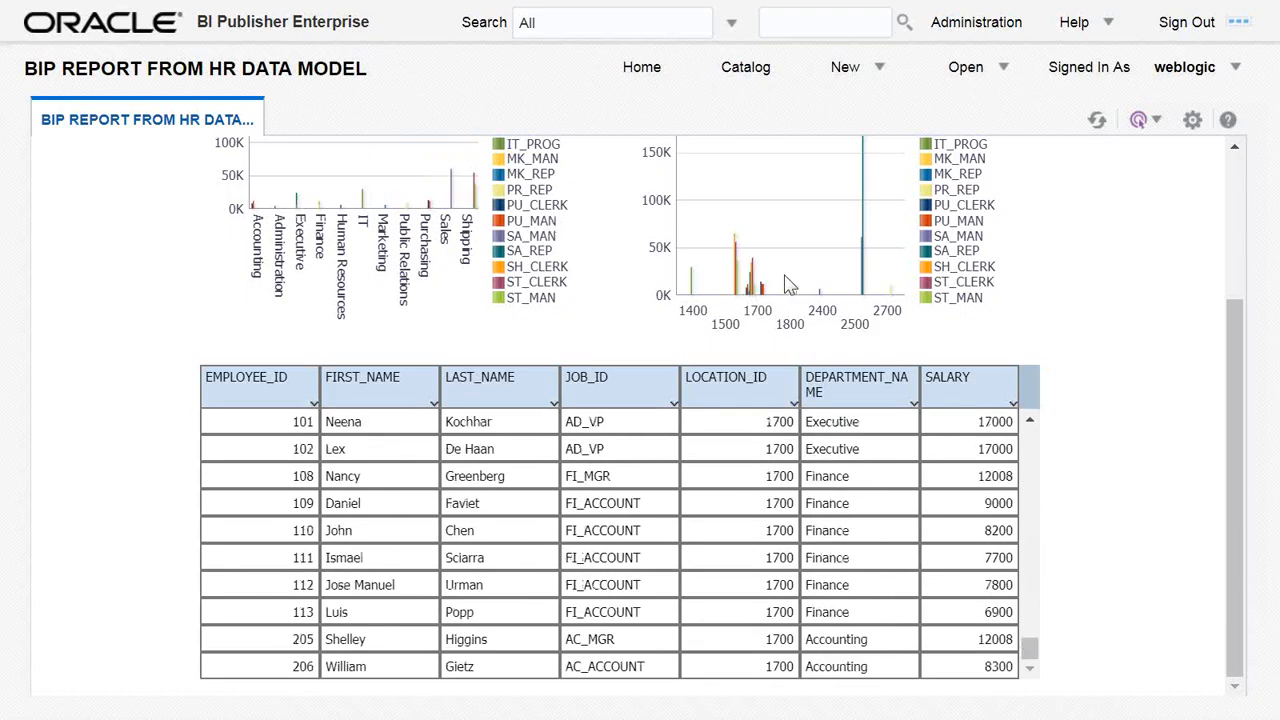
scroll(1104, 298, "up", 1)
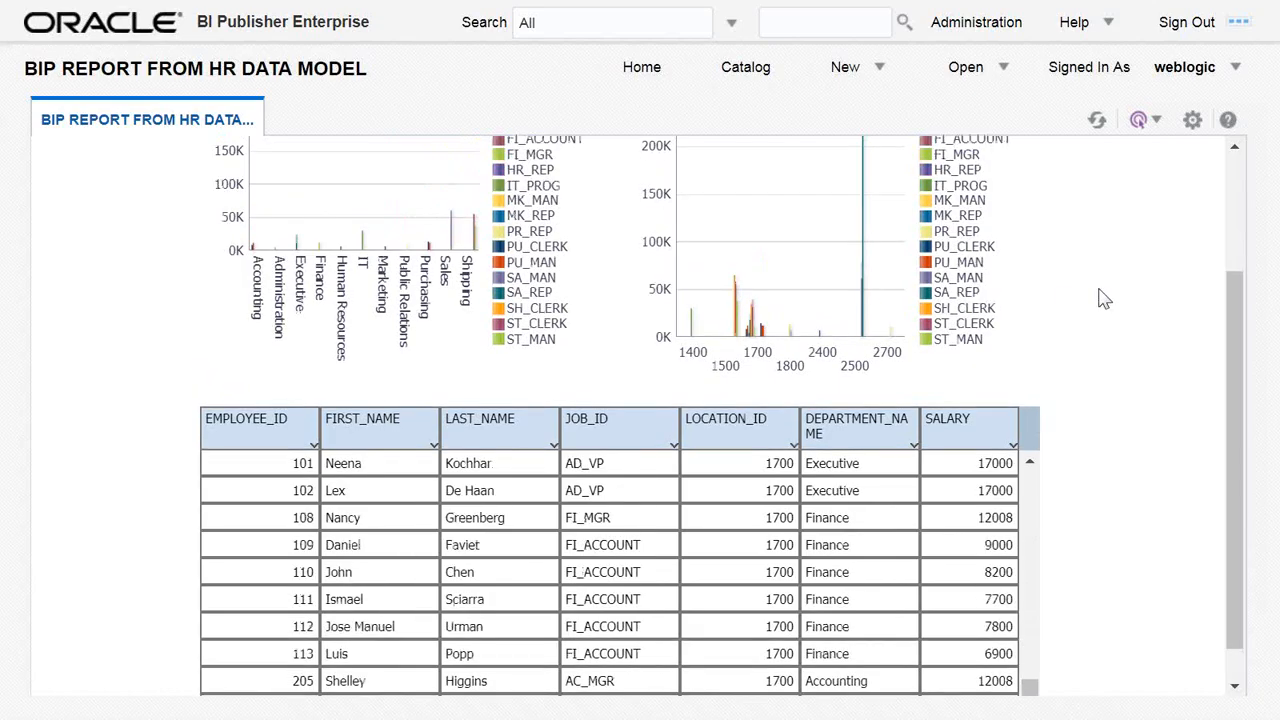
scroll(1104, 298, "up", 4)
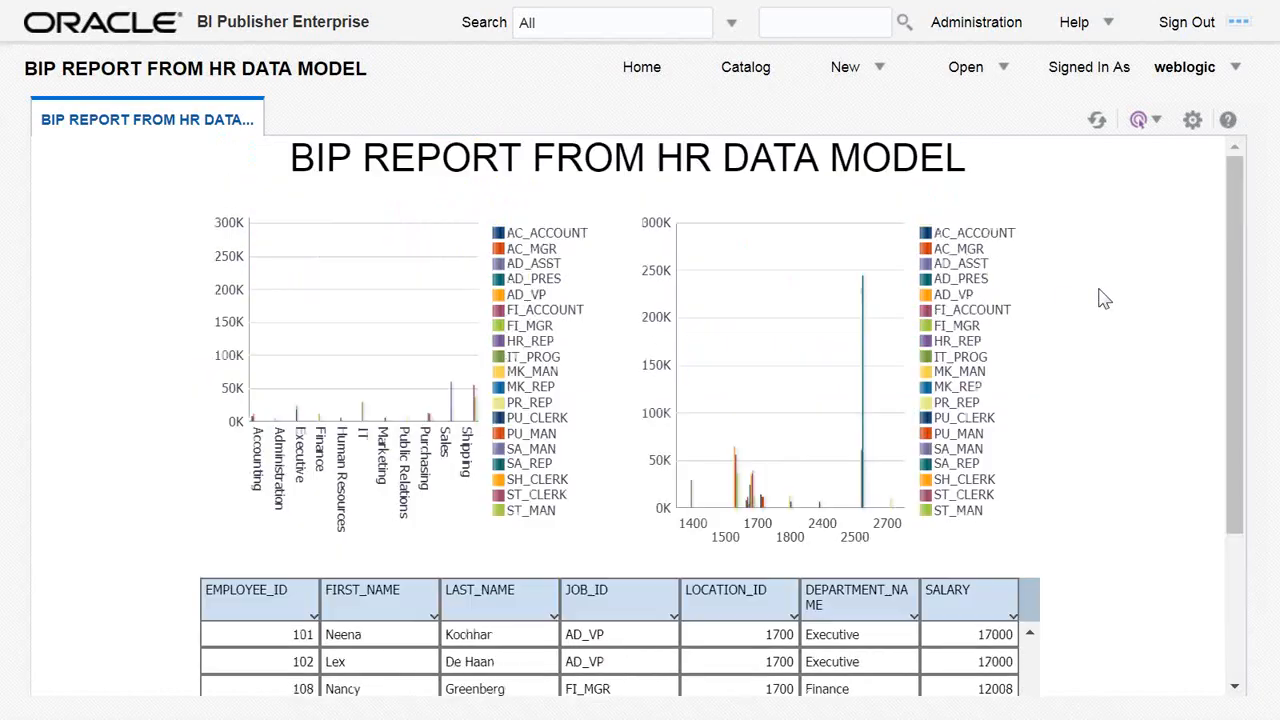
Step: Choose Edit Report from the gear Actions menu and open the layout in the editor
left_click(1193, 121)
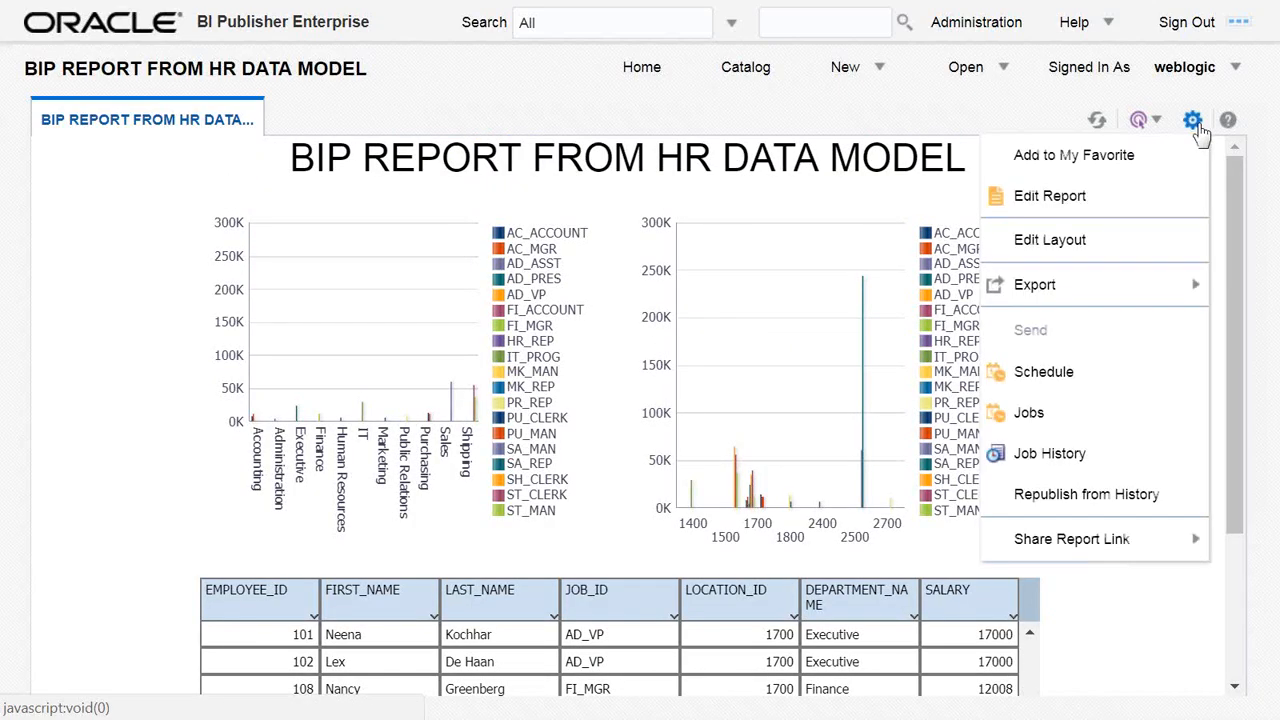
left_click(1094, 193)
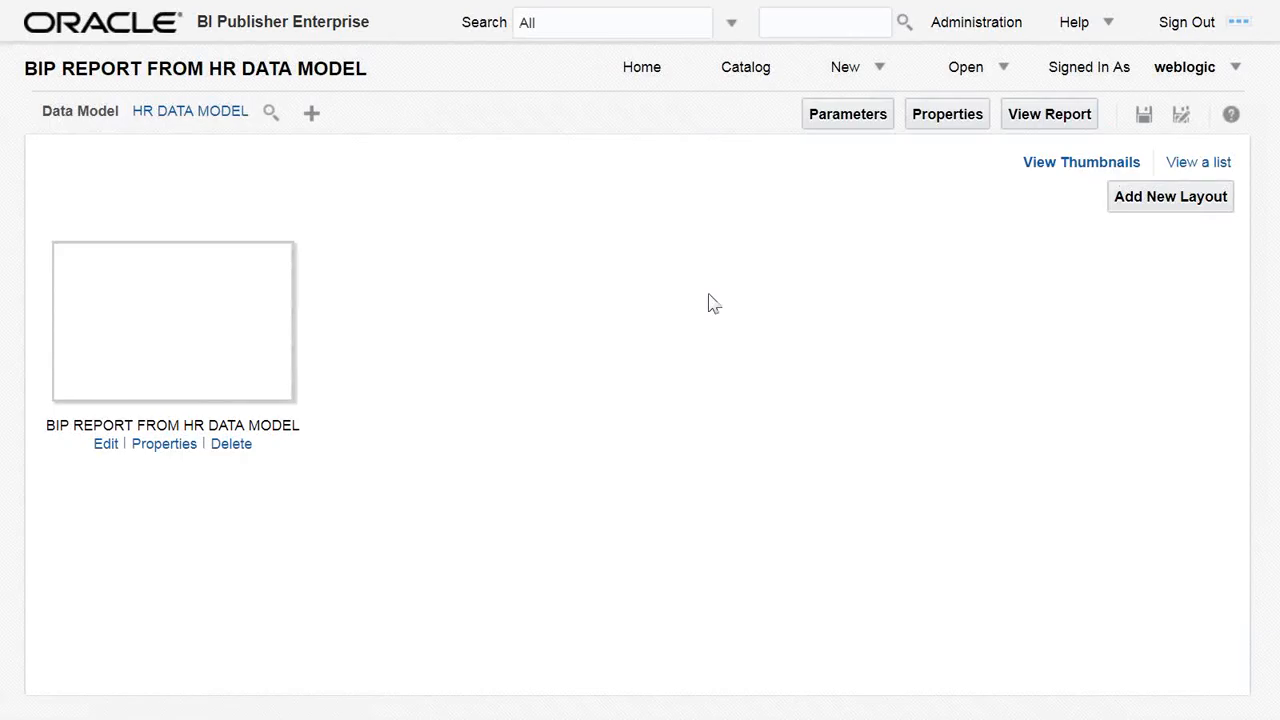
left_click(104, 444)
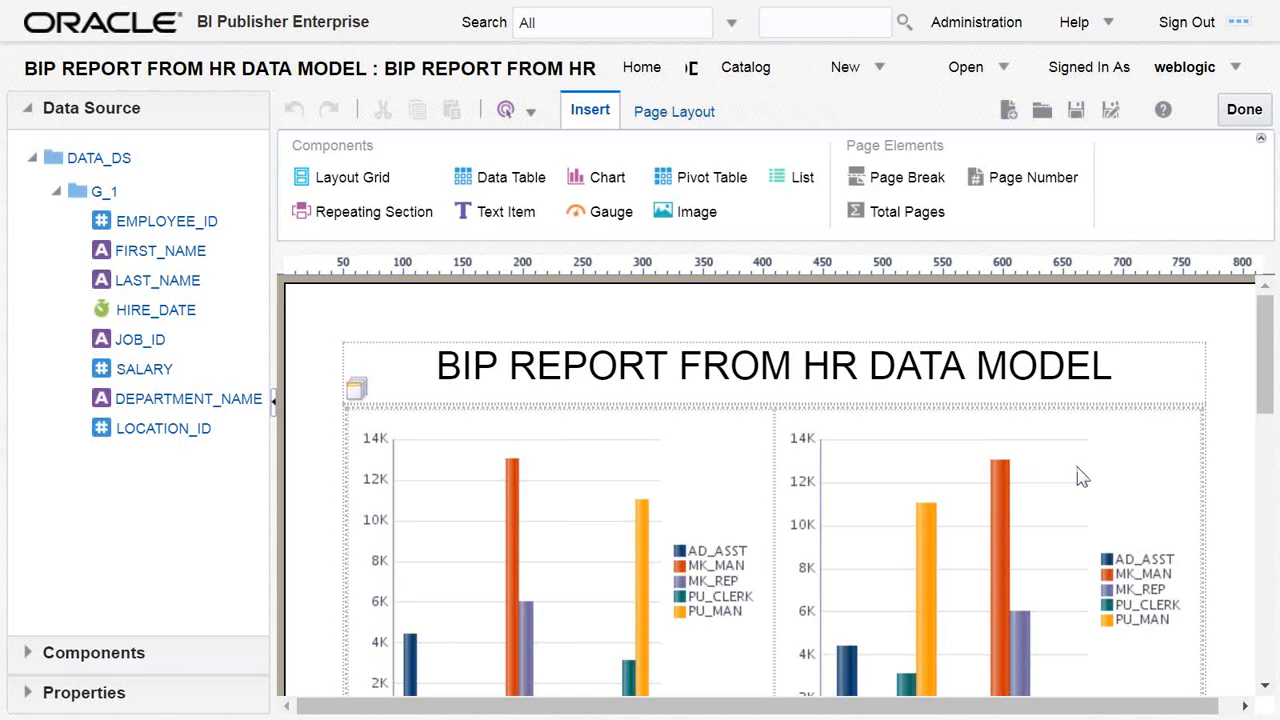
Step: Keep the title in 24pt Arial and make it bold and italic
left_click(736, 370)
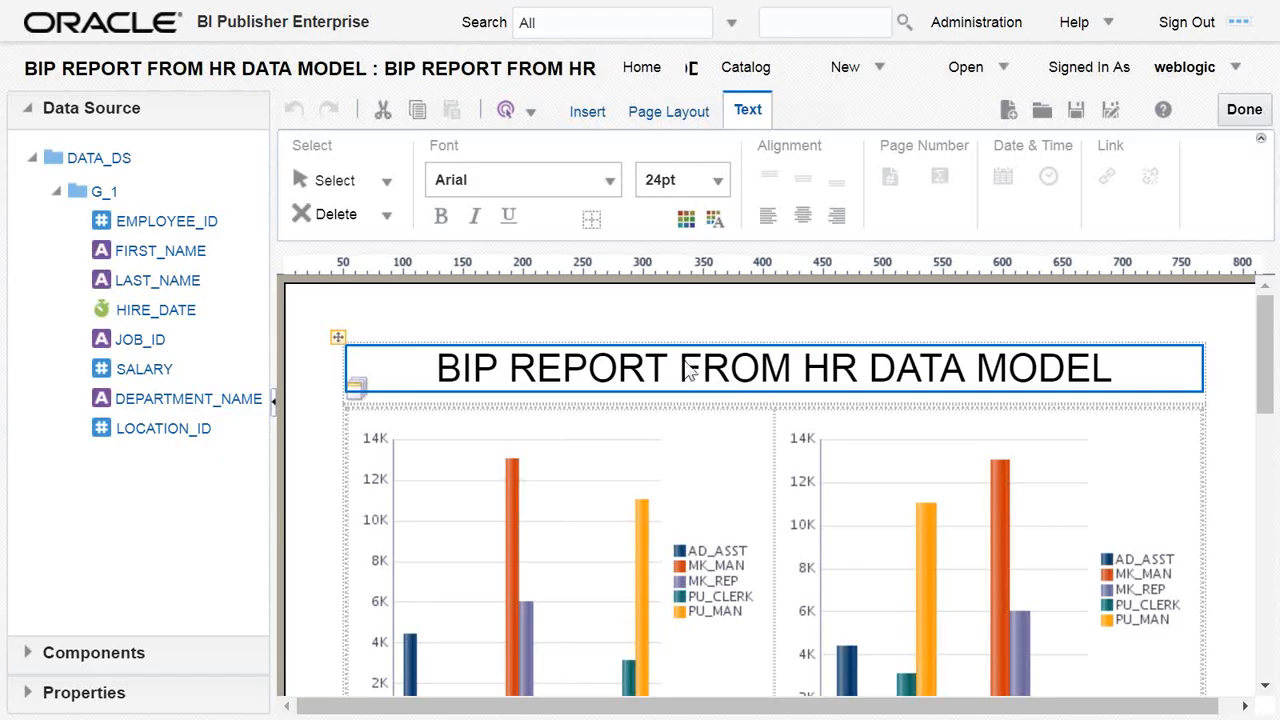
left_click(610, 182)
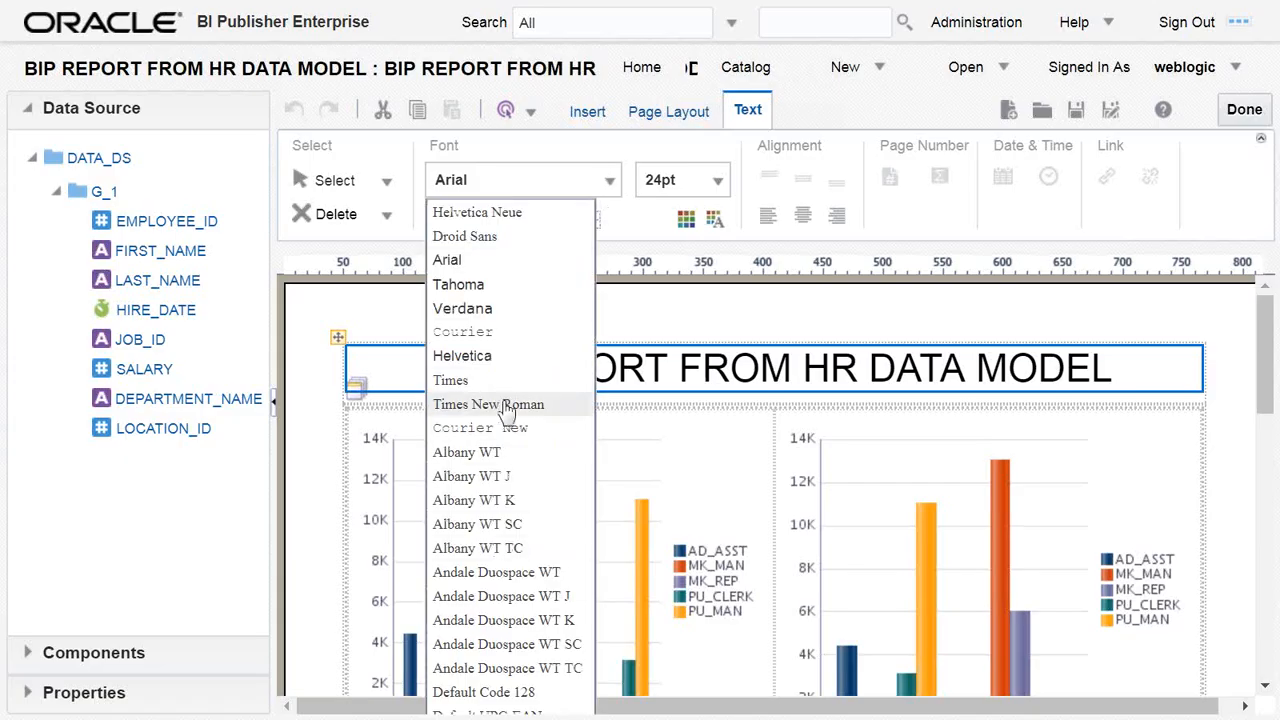
left_click(716, 373)
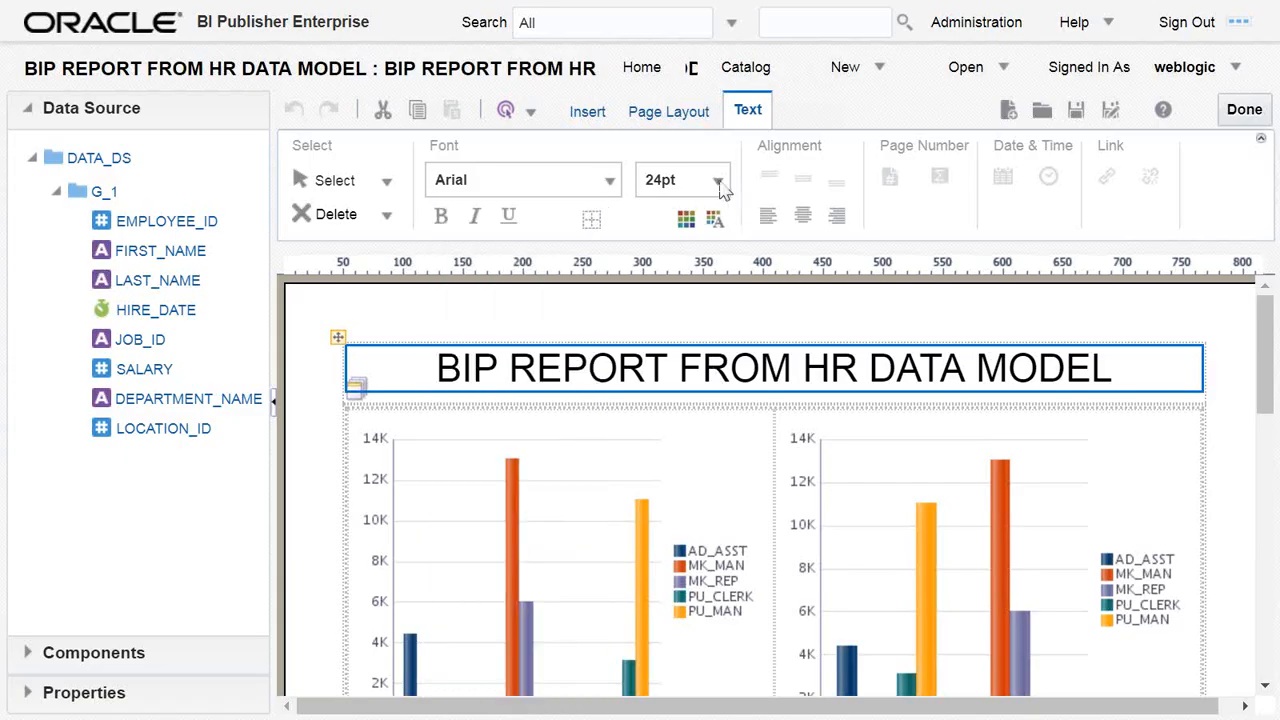
left_click(718, 181)
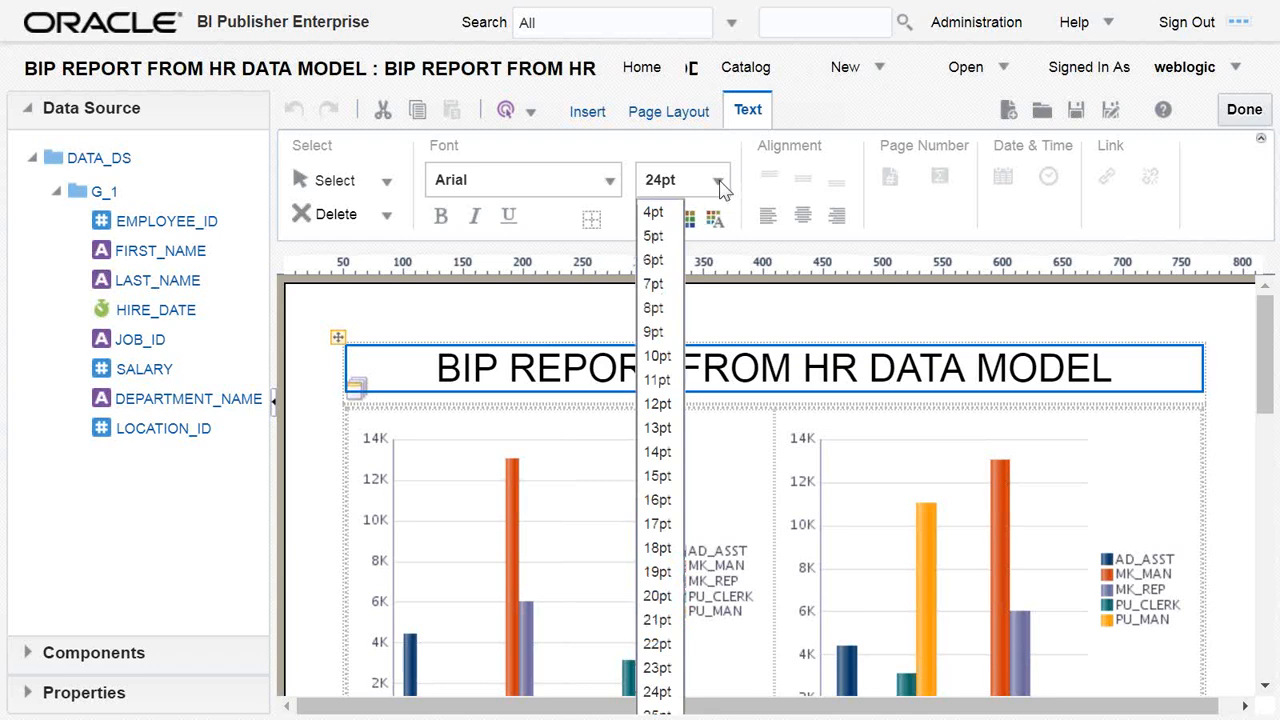
left_click(778, 370)
left_click(445, 217)
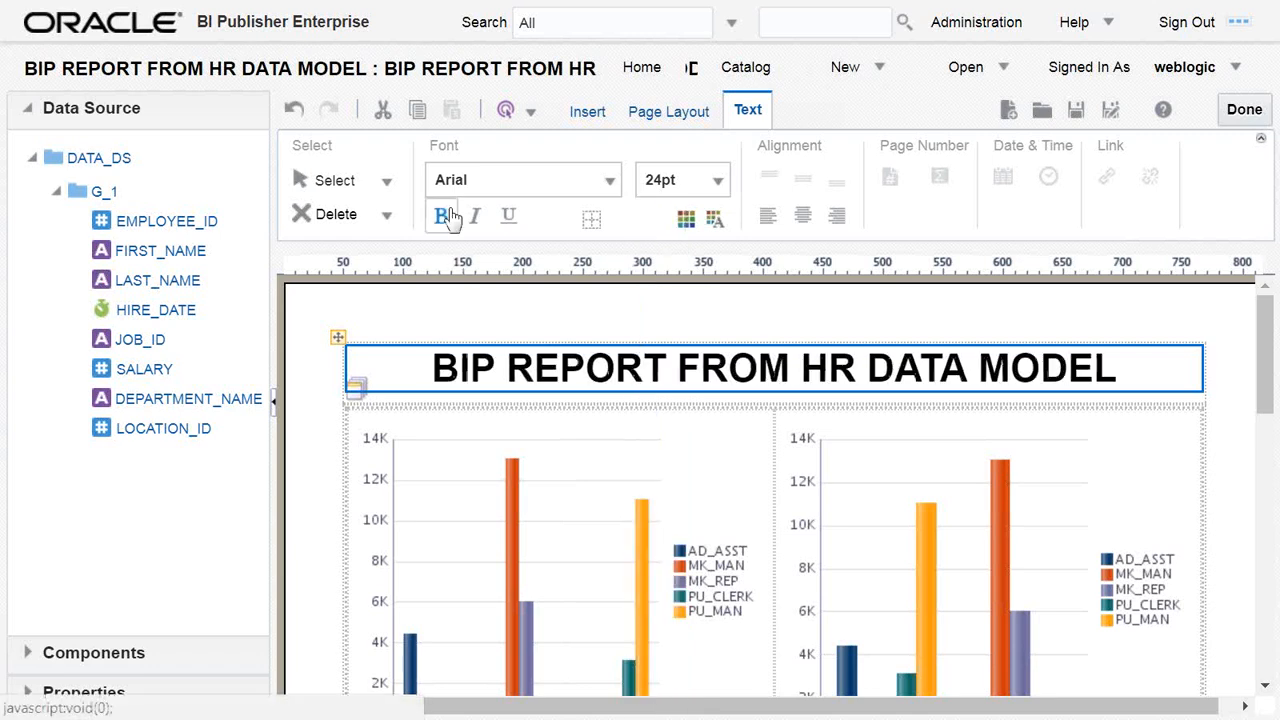
left_click(476, 218)
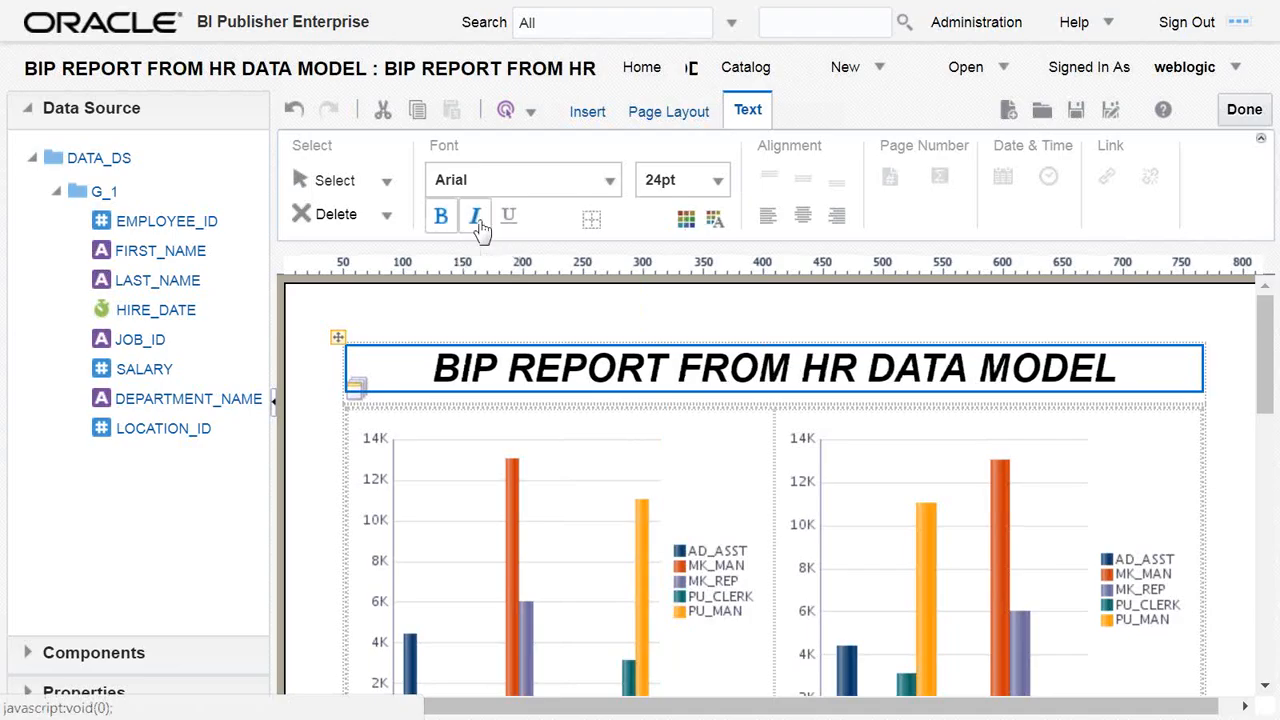
Step: Give the title a red (ff0000) background and white (ffffff) font colour
left_click(687, 219)
left_click(667, 421)
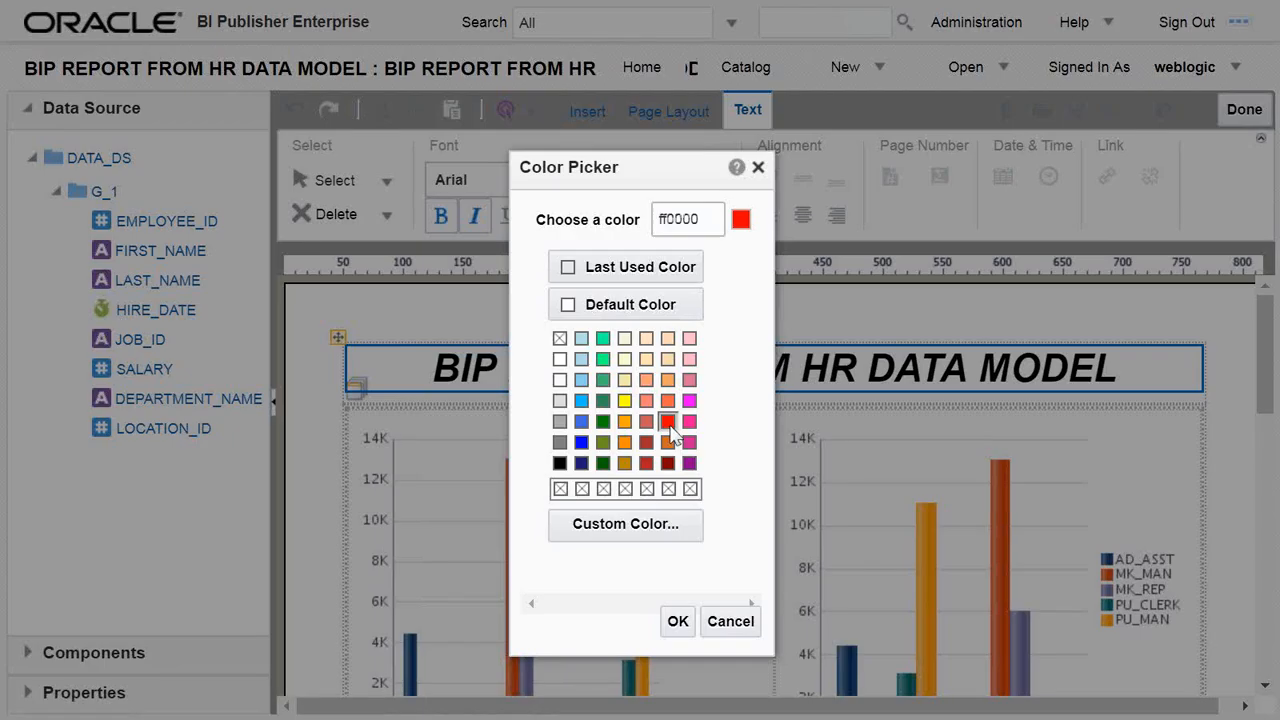
left_click(682, 623)
left_click(715, 219)
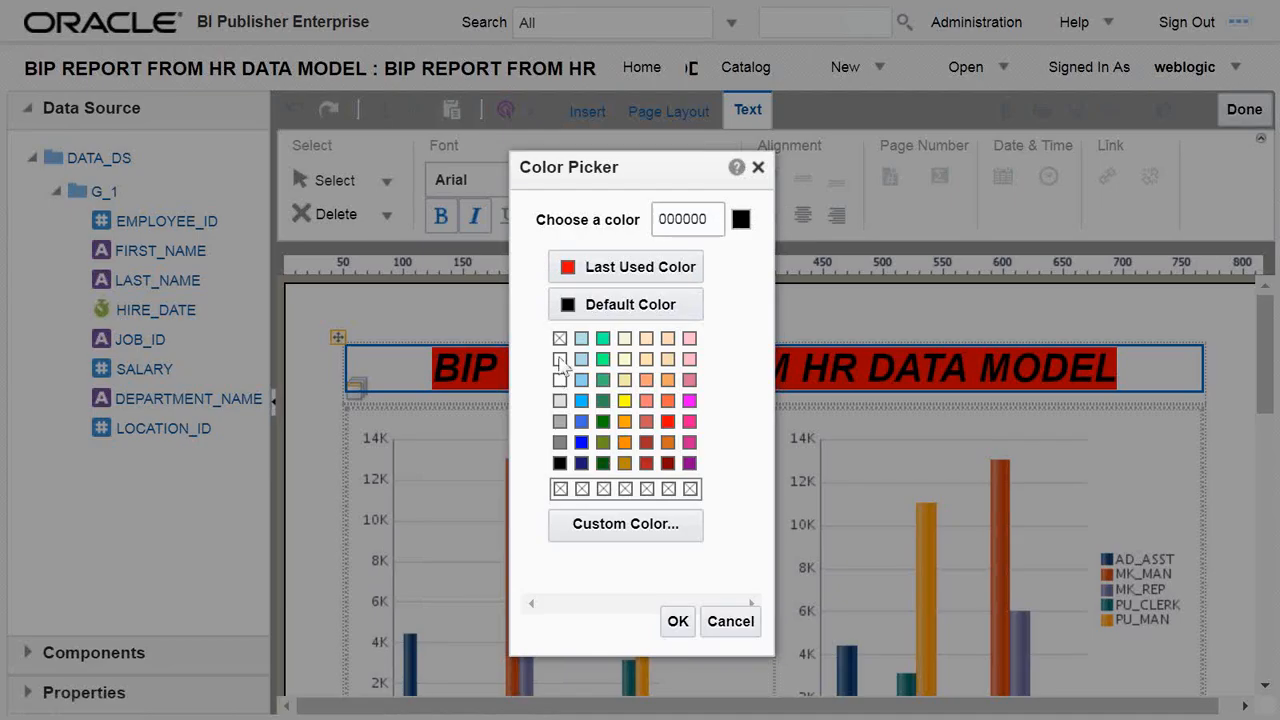
left_click(559, 359)
left_click(678, 621)
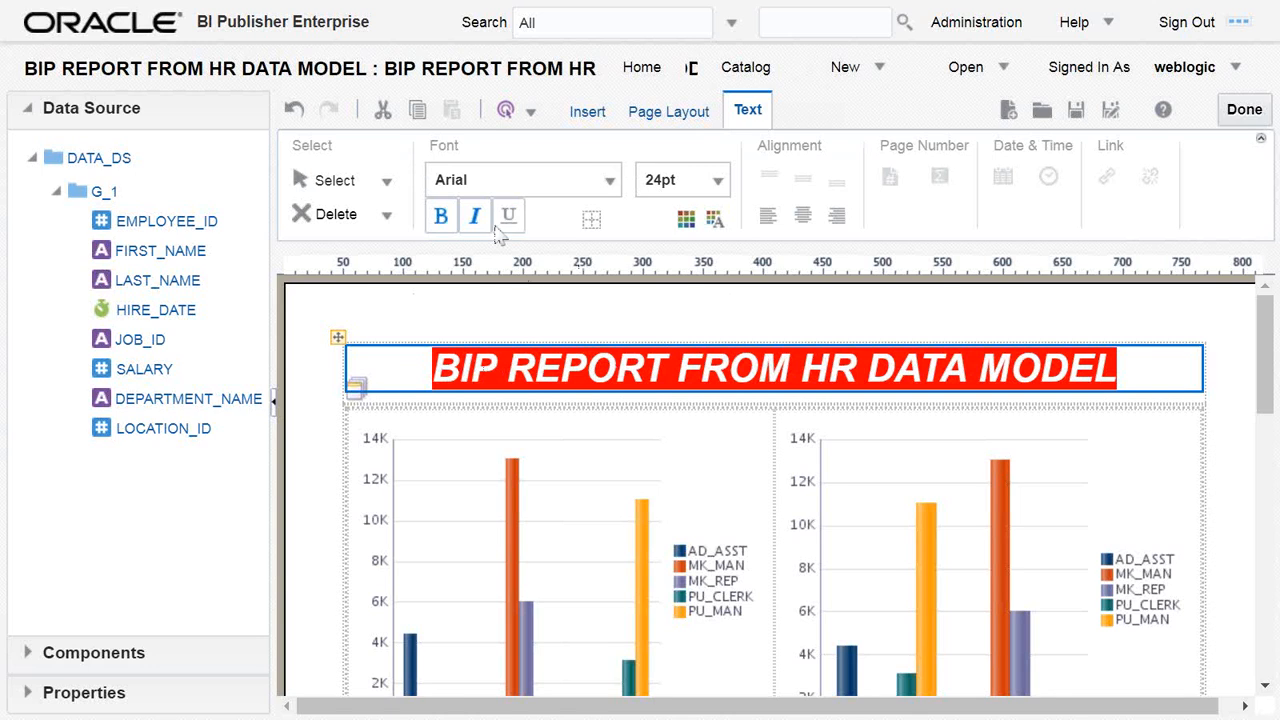
Step: Select the left salary chart and browse its colour styles, chart types and filter fields without changing anything
left_click(548, 474)
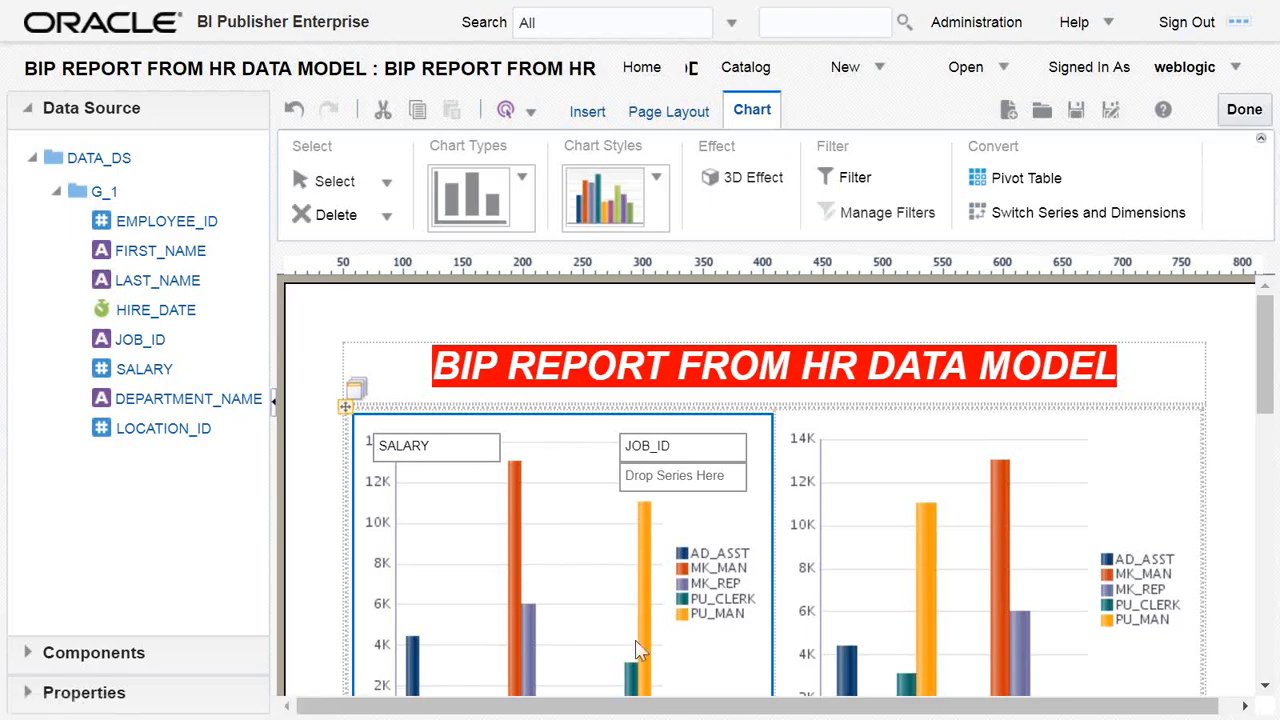
scroll(563, 511, "down", 3)
scroll(580, 509, "up", 1)
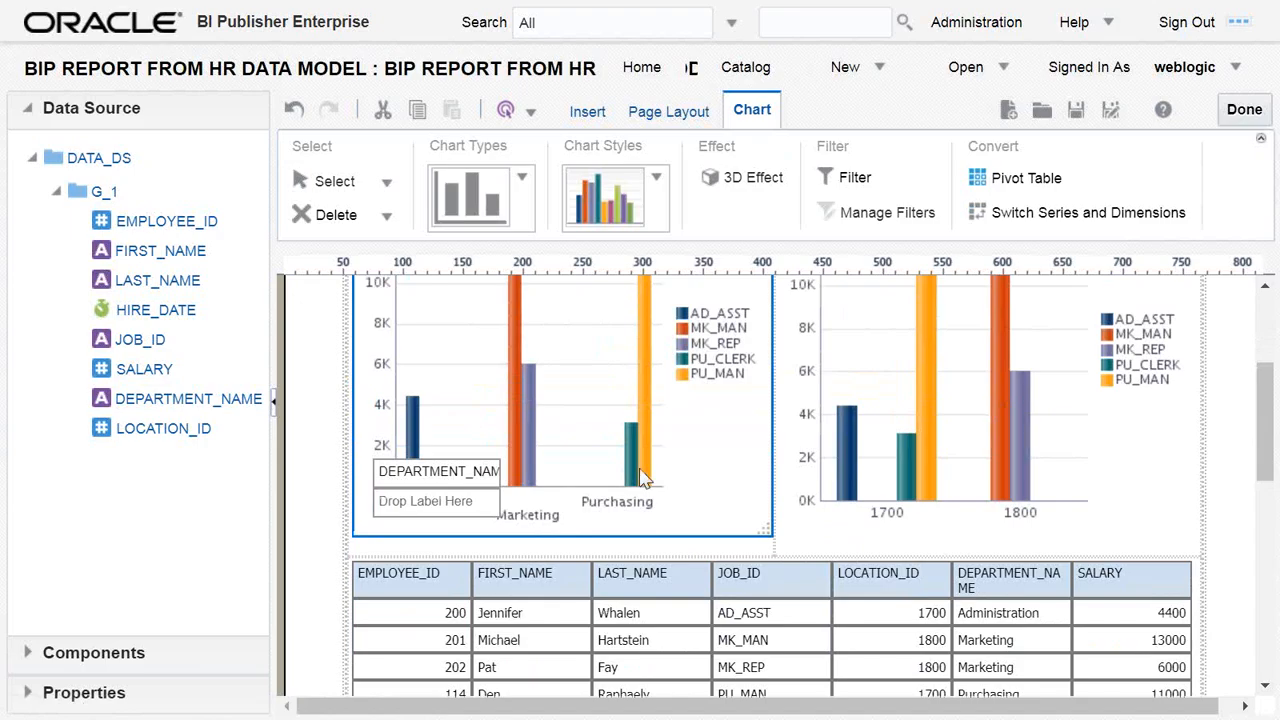
scroll(643, 478, "up", 1)
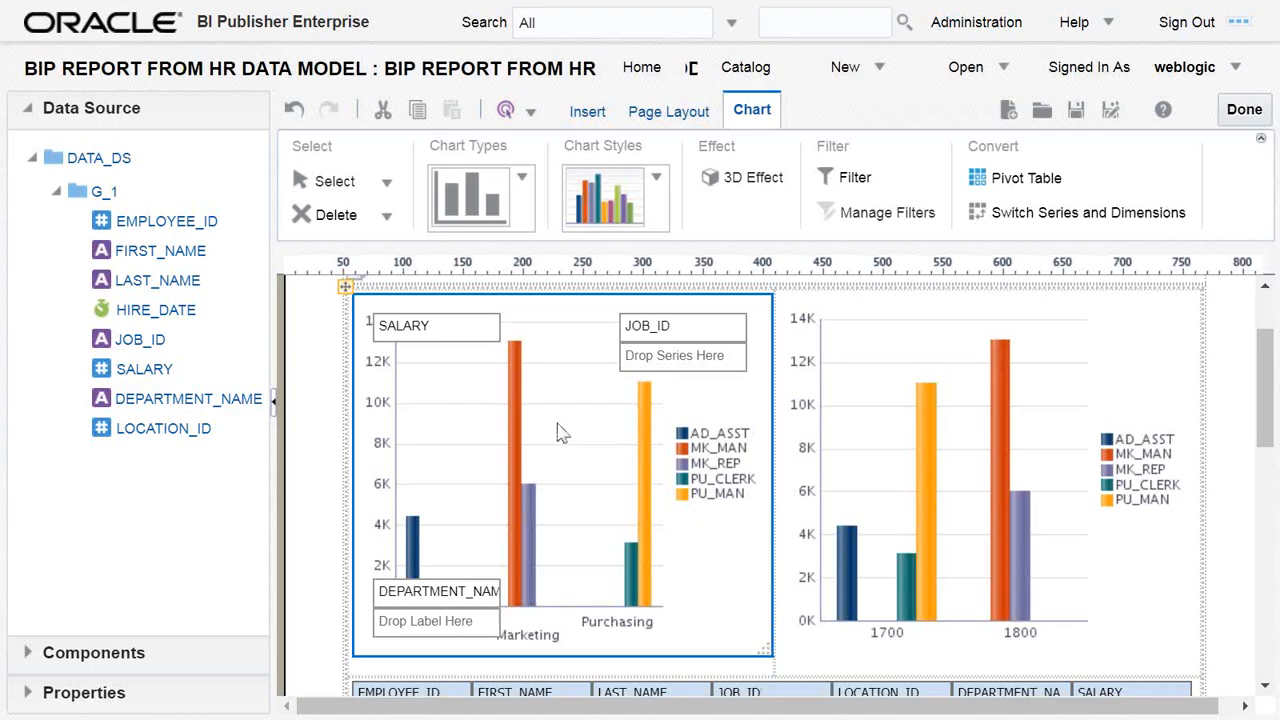
left_click(657, 180)
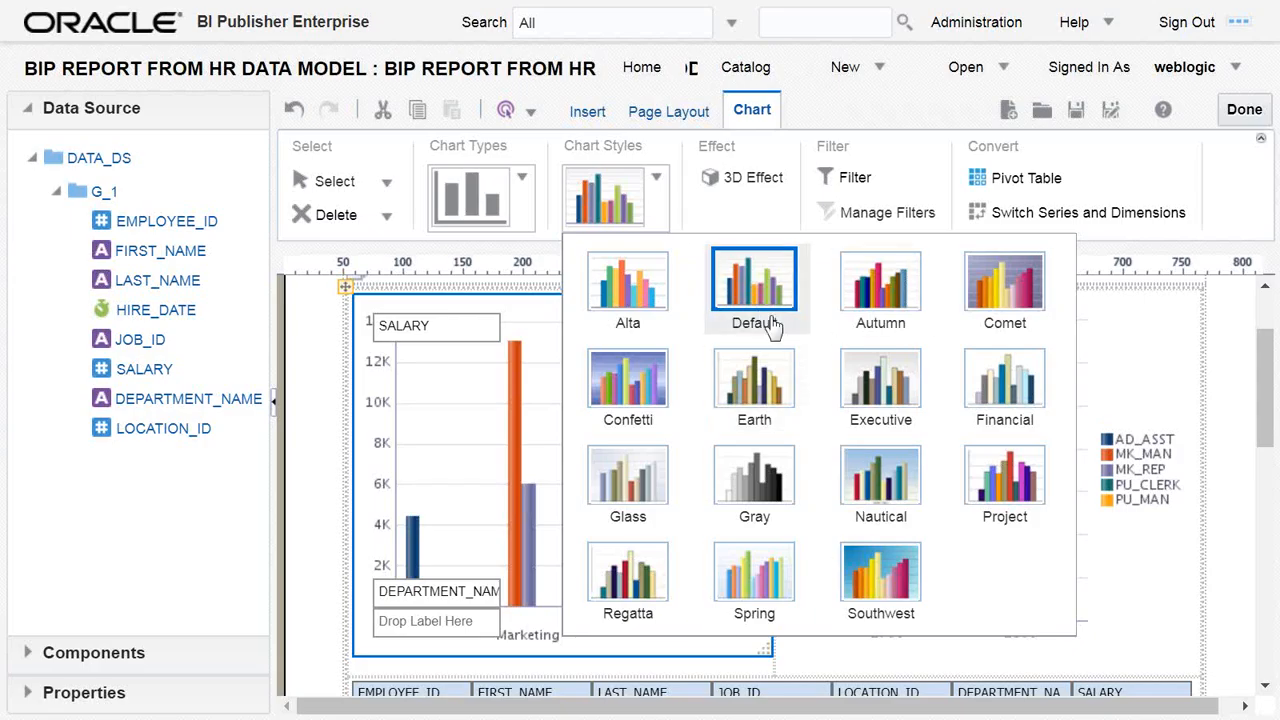
left_click(524, 186)
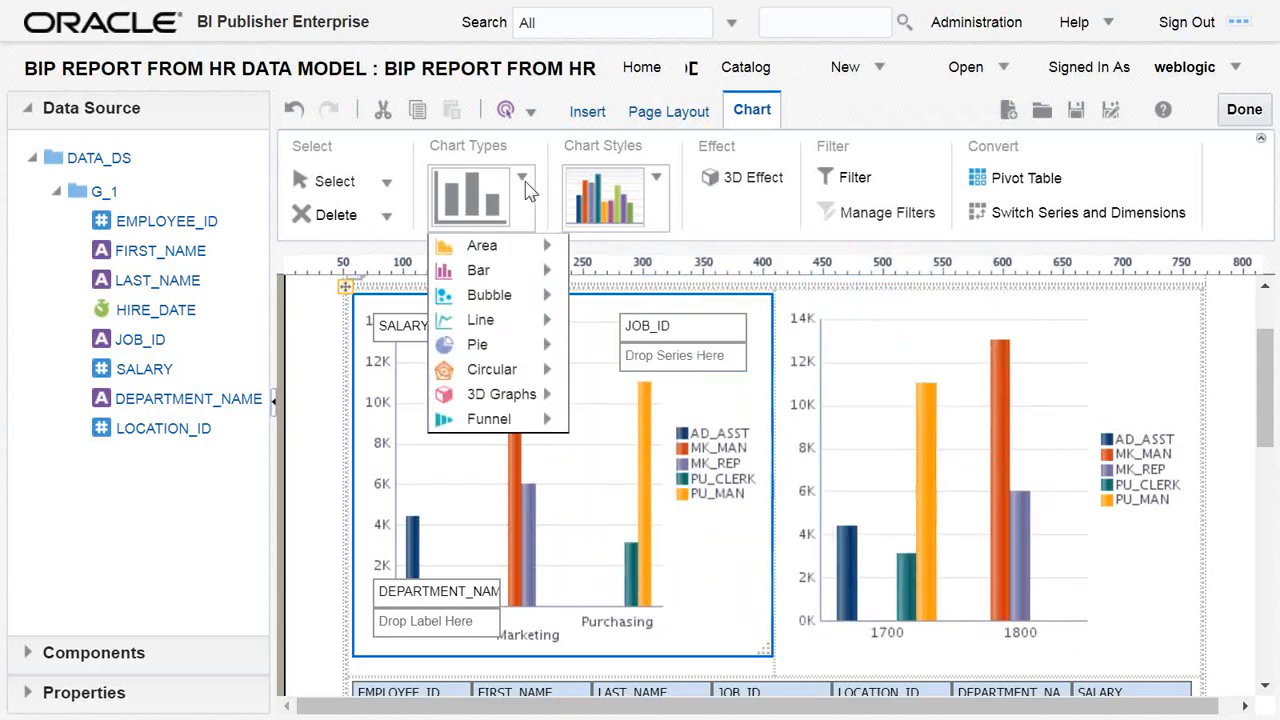
mouse_move(512, 275)
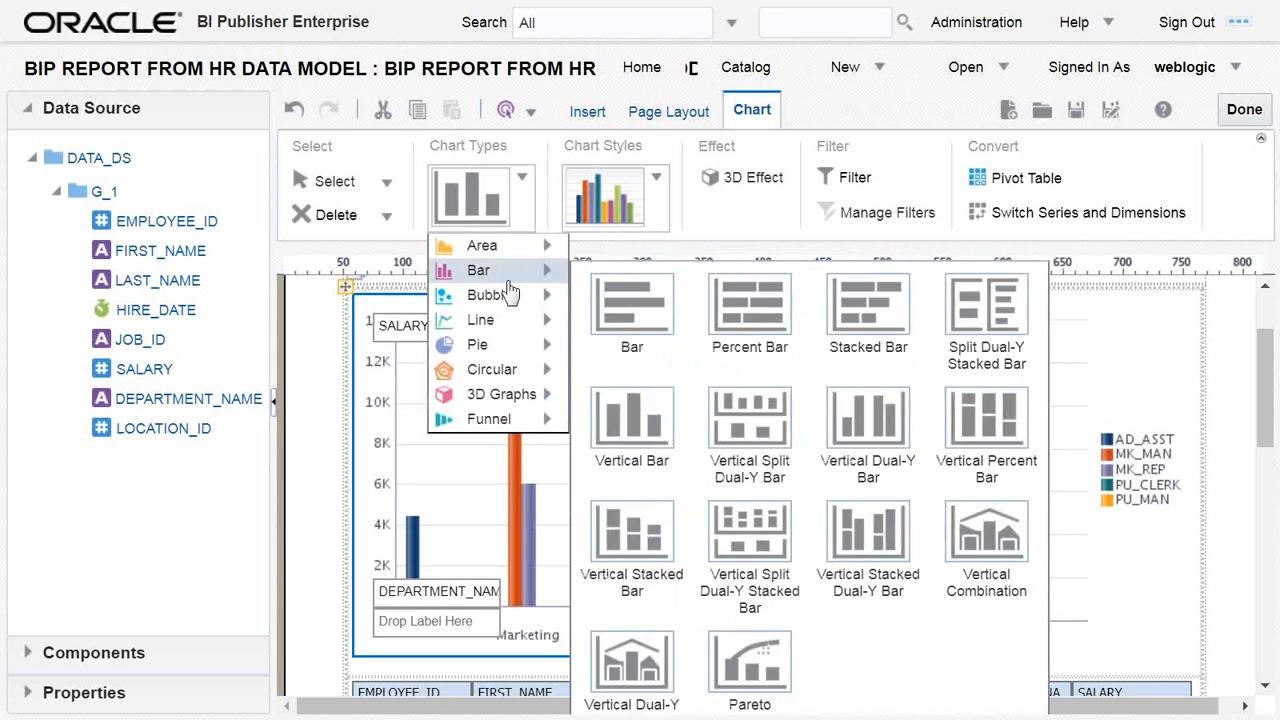
mouse_move(498, 350)
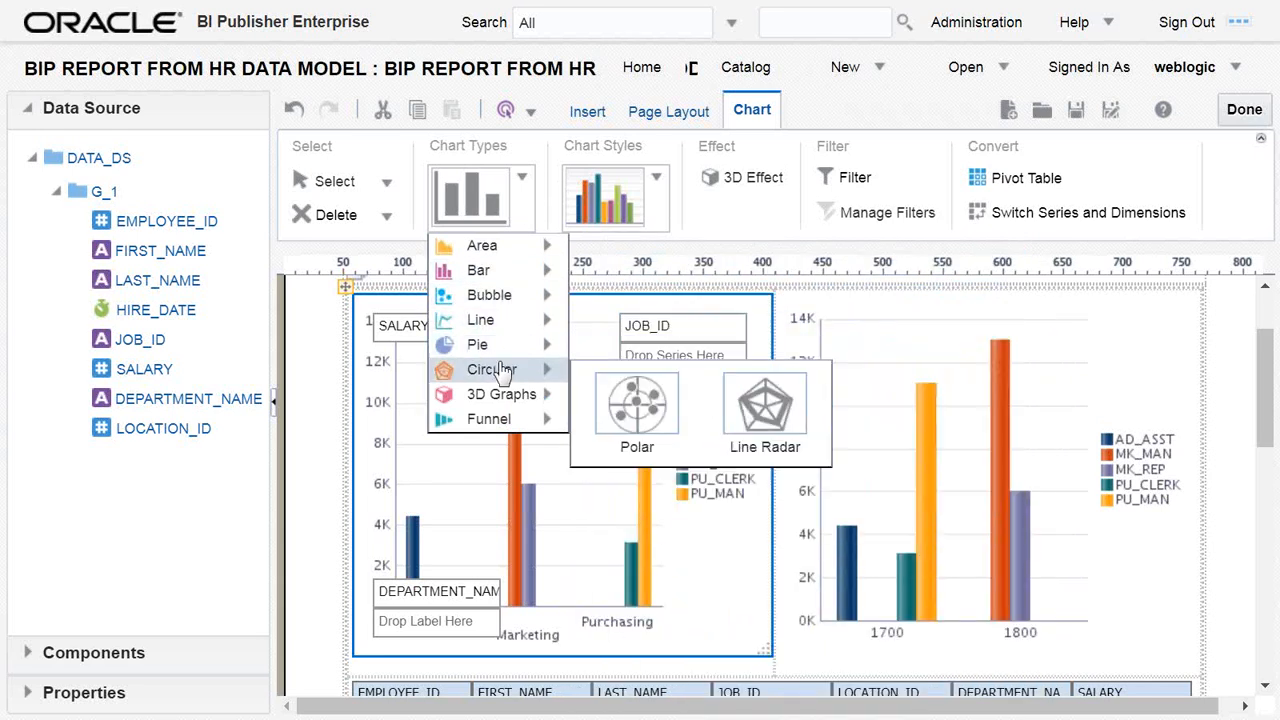
mouse_move(500, 425)
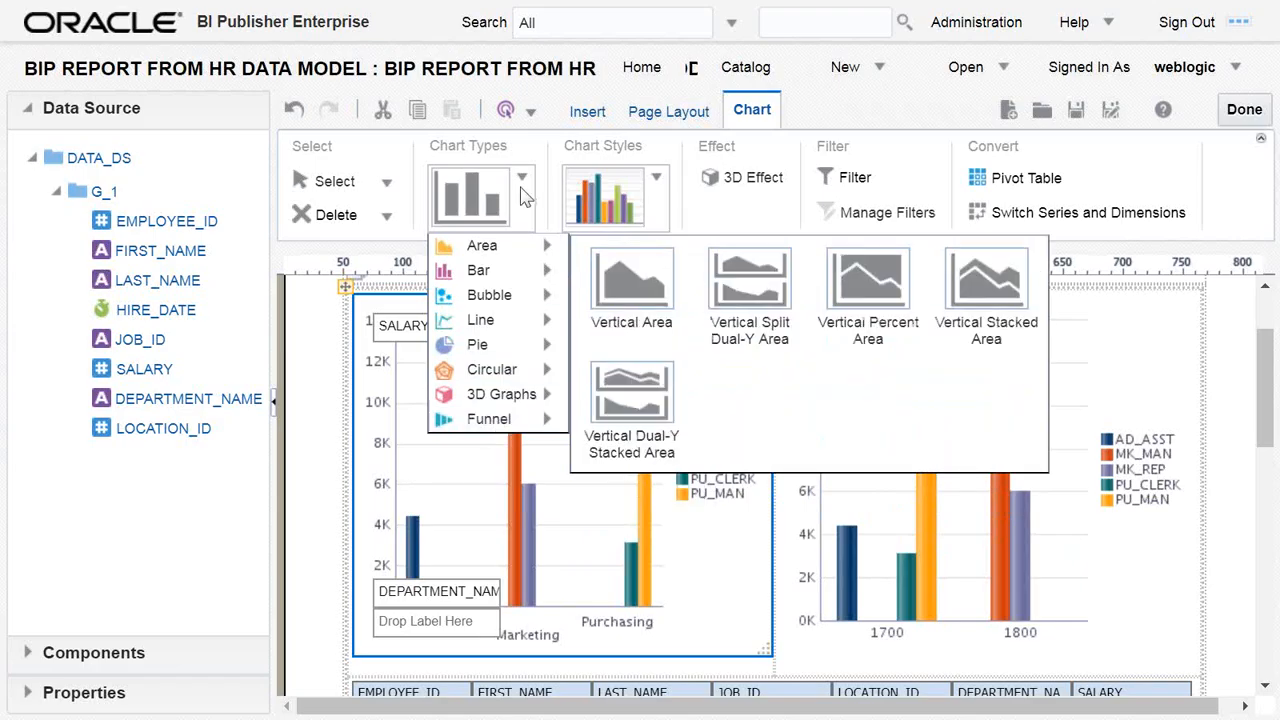
left_click(718, 545)
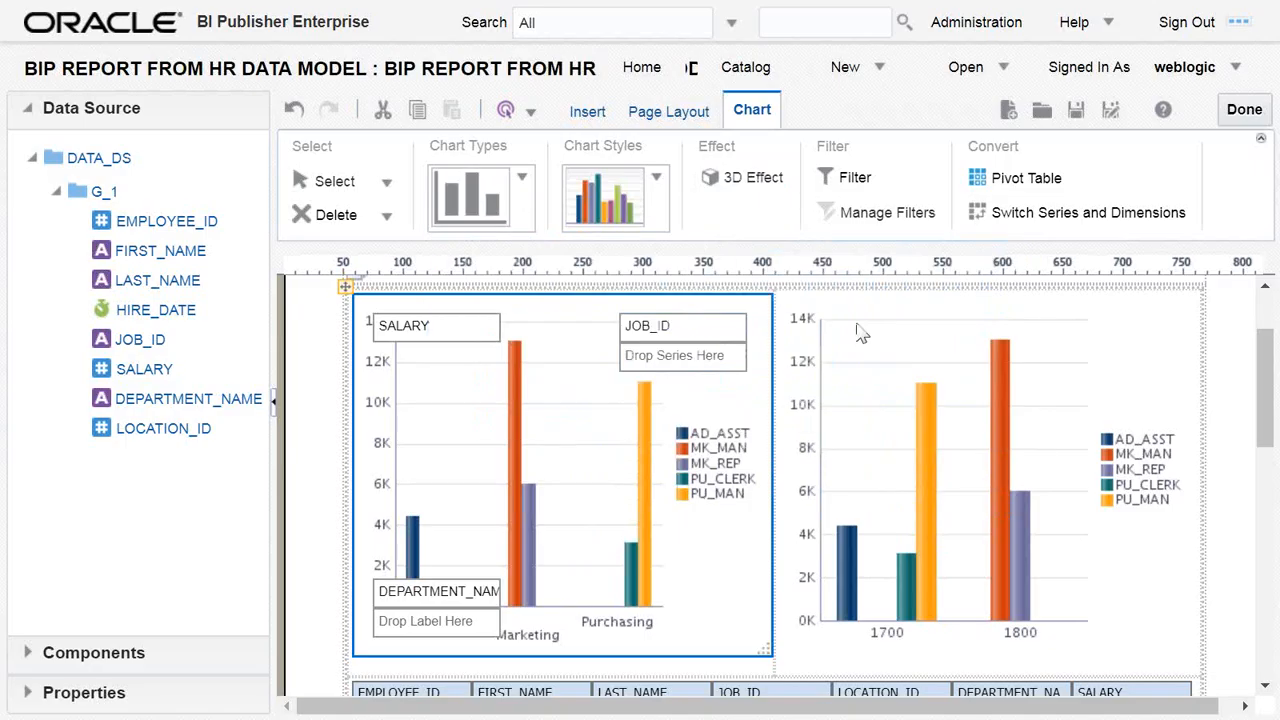
left_click(862, 178)
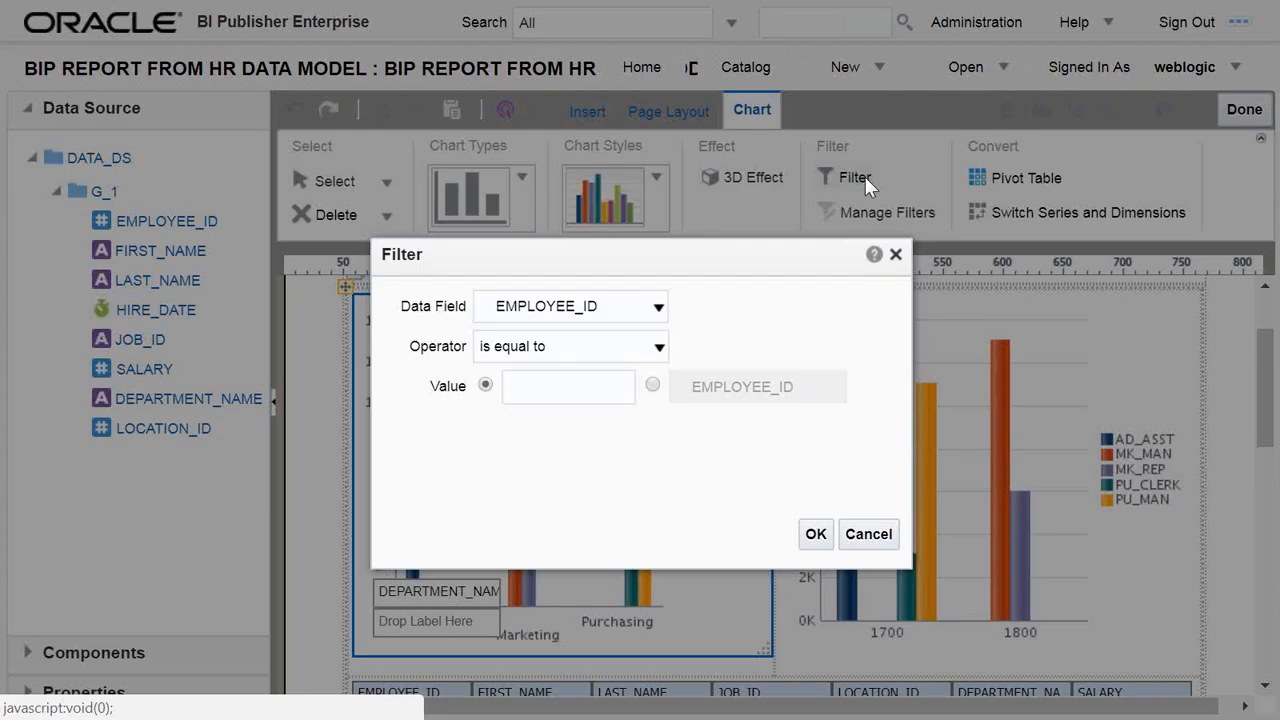
left_click(660, 307)
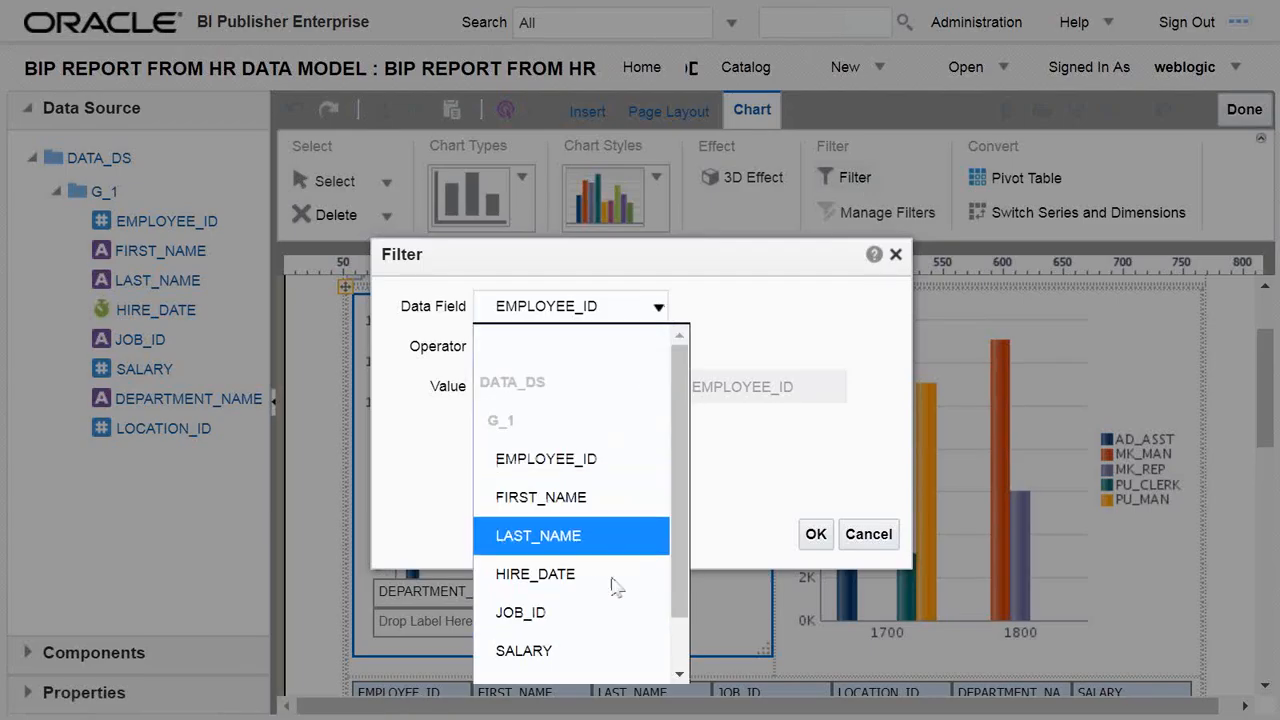
left_click(868, 537)
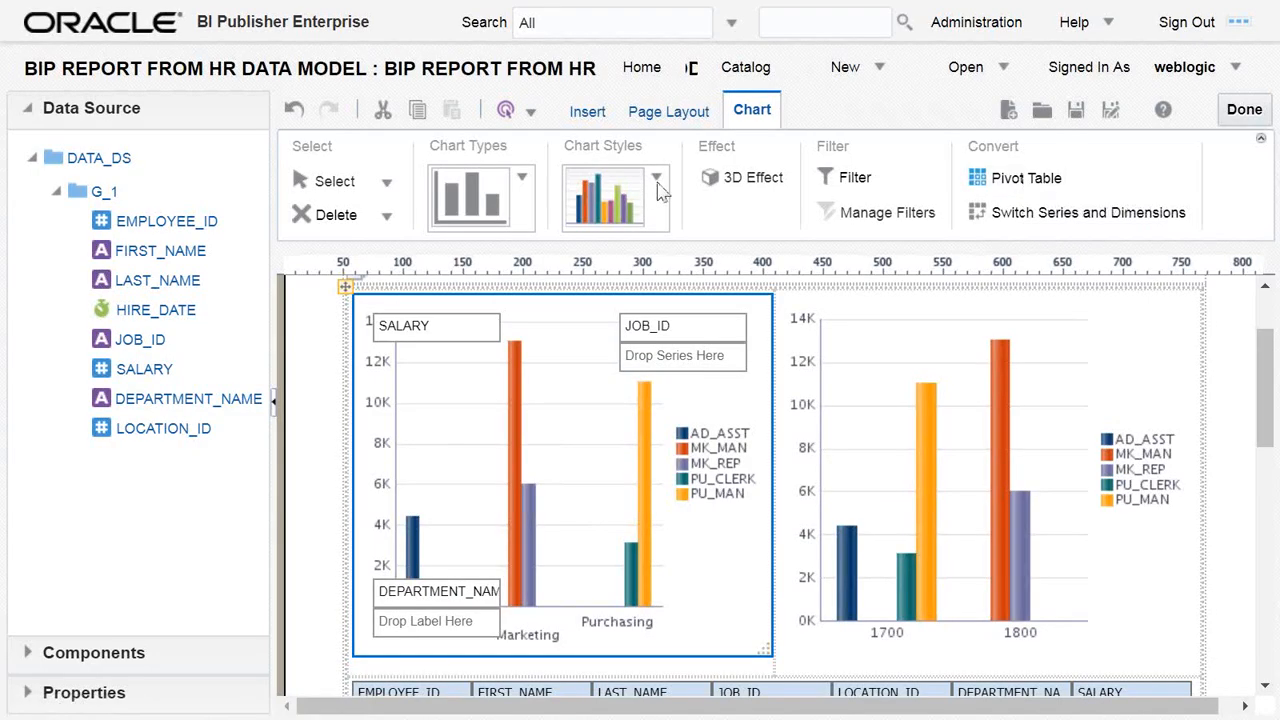
Step: Change the left chart to horizontal Bar, then switch it to Vertical Bar
left_click(523, 179)
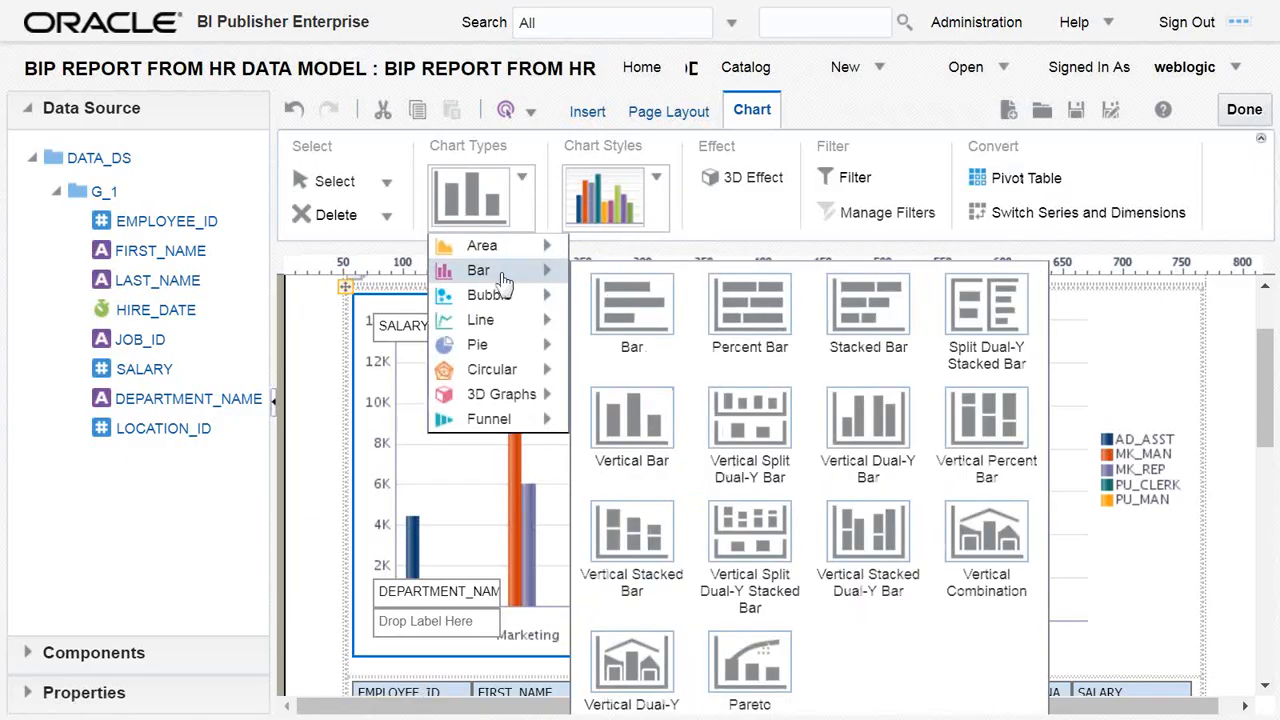
left_click(622, 318)
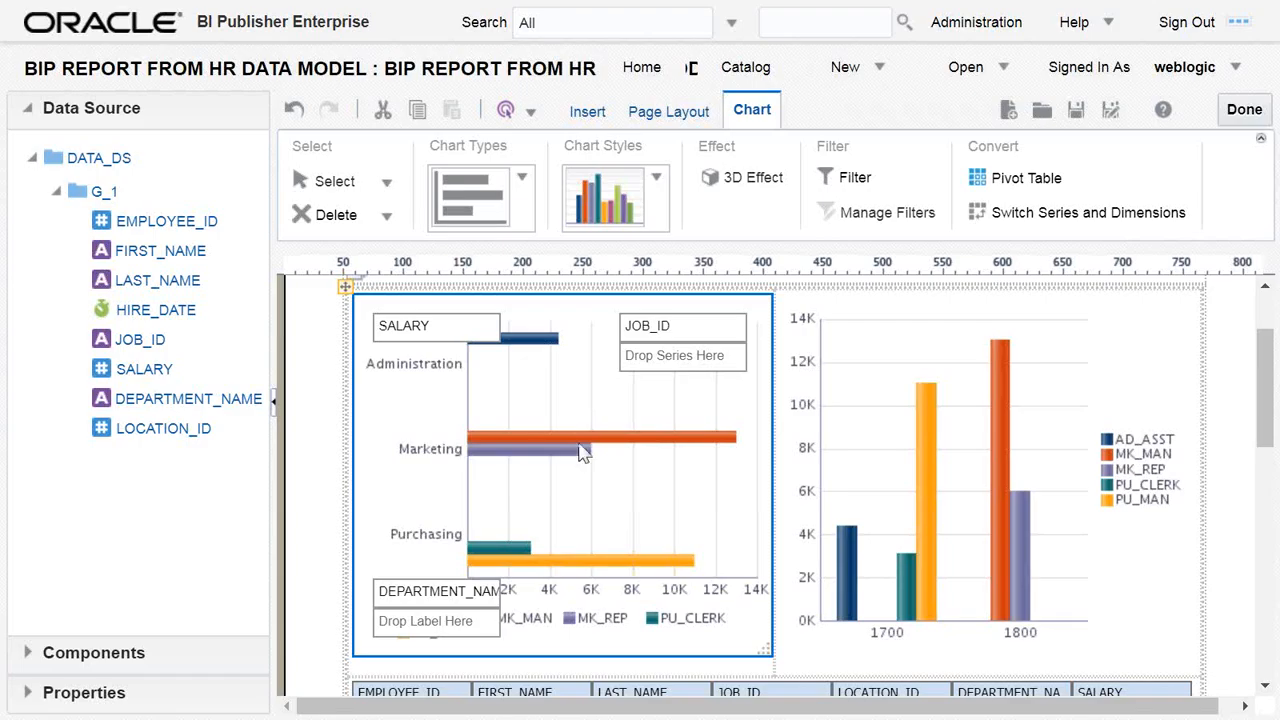
left_click(522, 180)
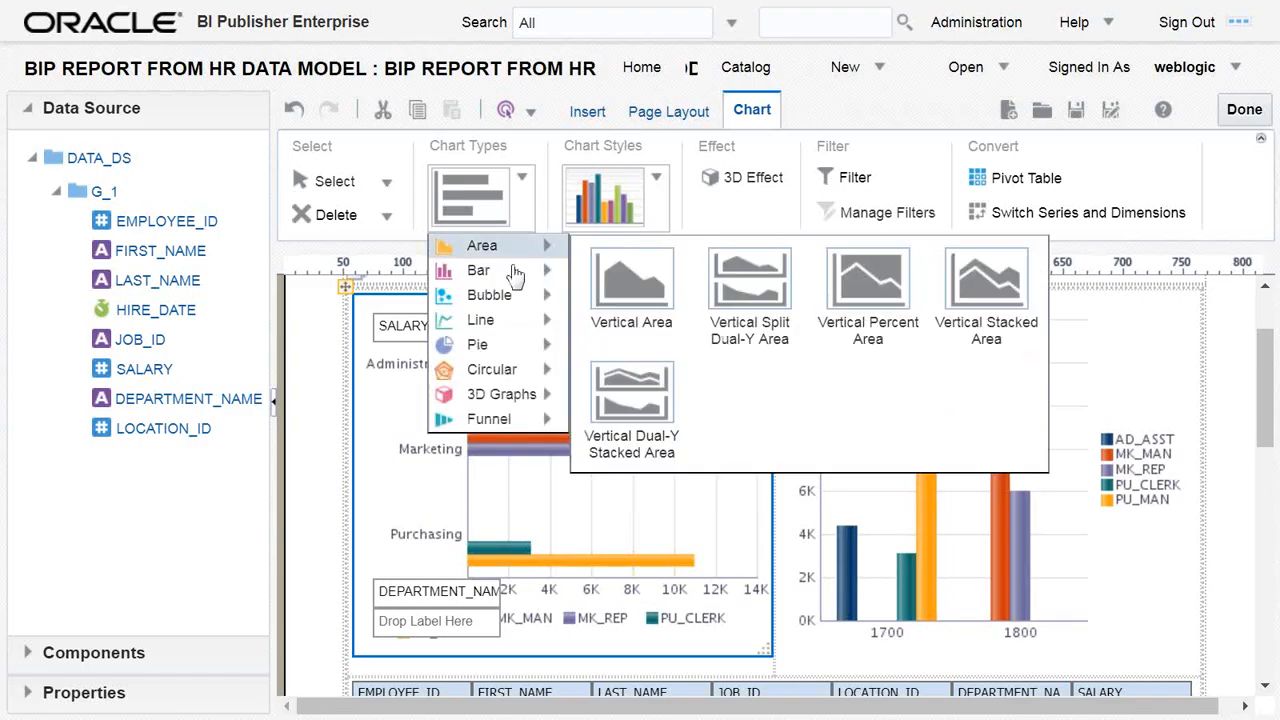
mouse_move(508, 270)
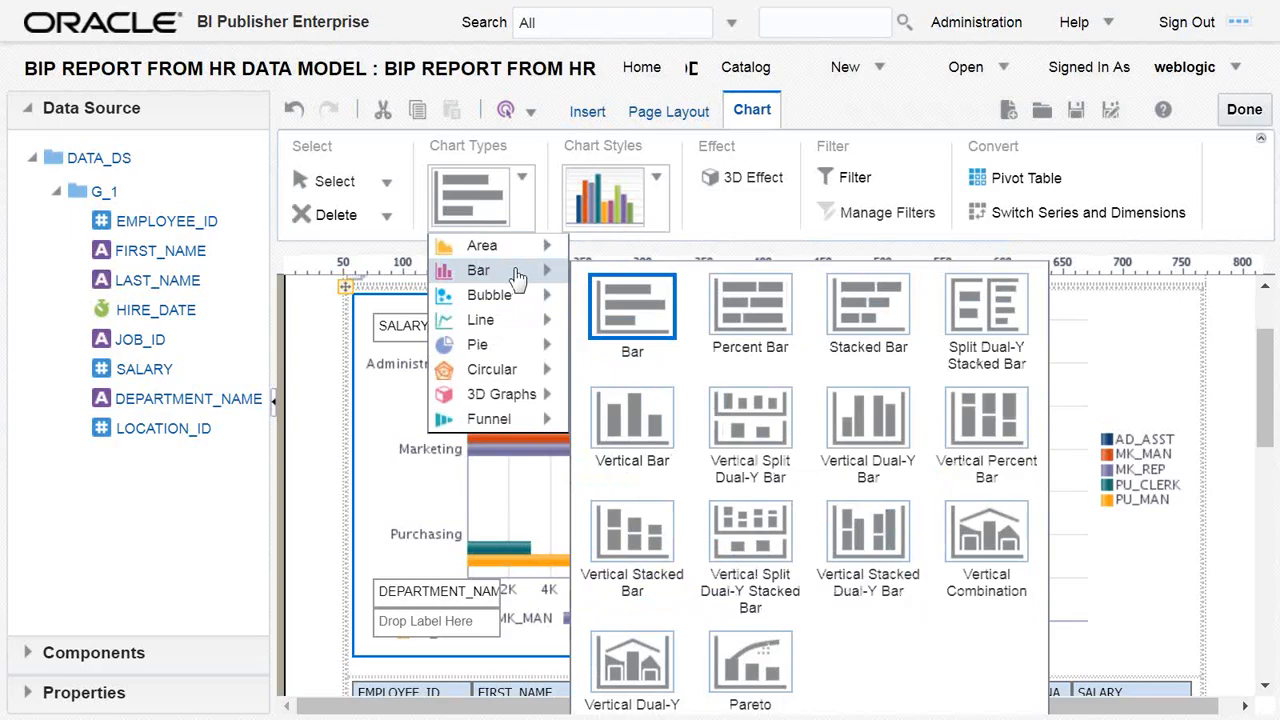
left_click(655, 435)
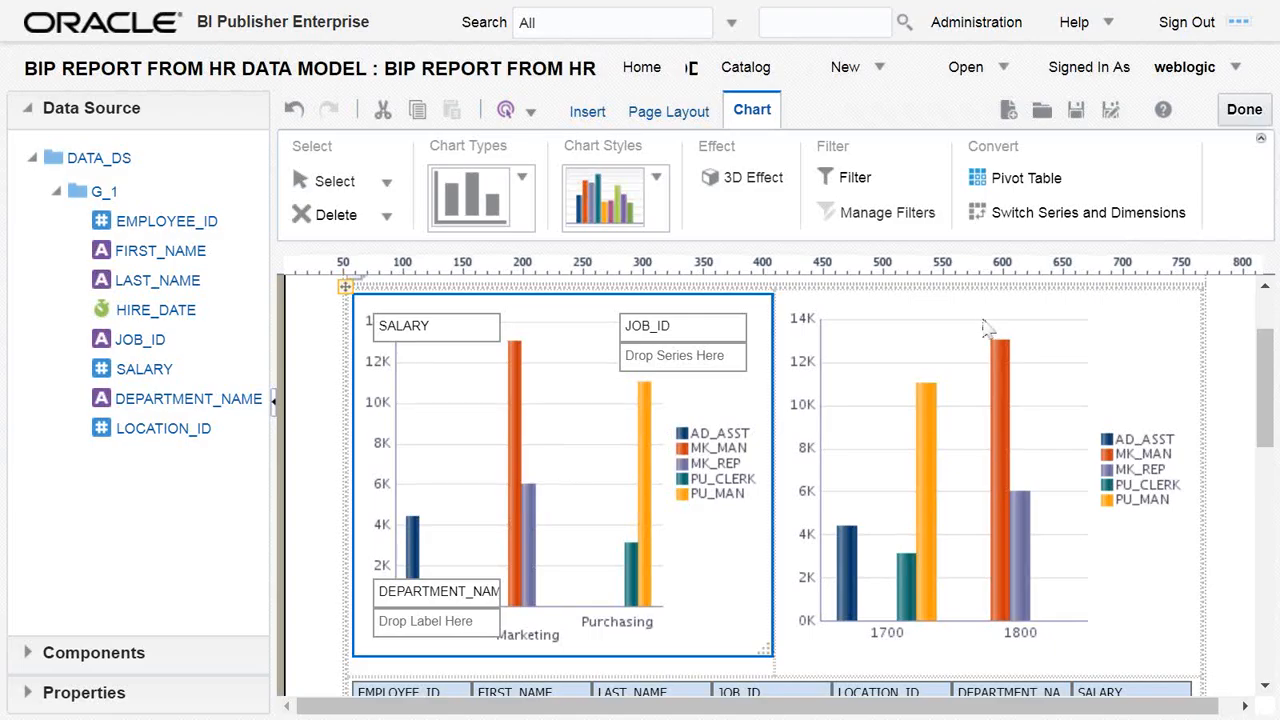
left_click(590, 113)
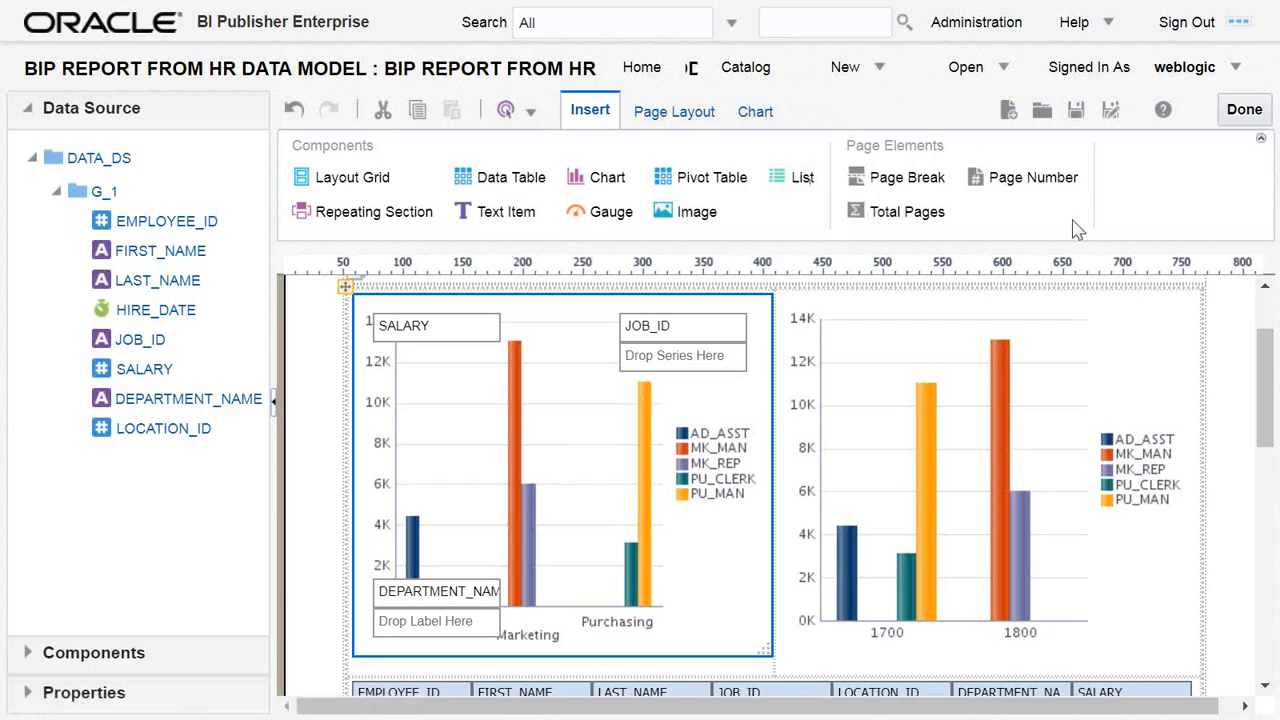
Step: Look through the Page Layout and Chart tabs, then expand the Components accordion
left_click(698, 118)
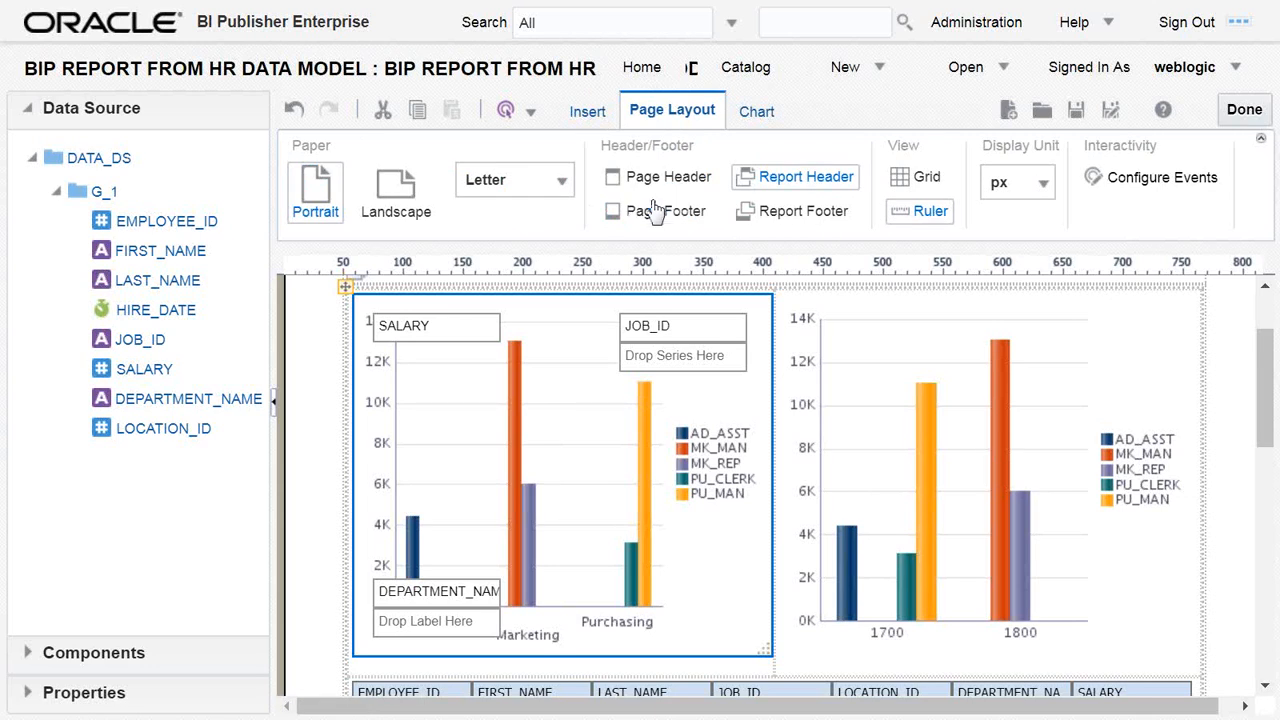
left_click(757, 115)
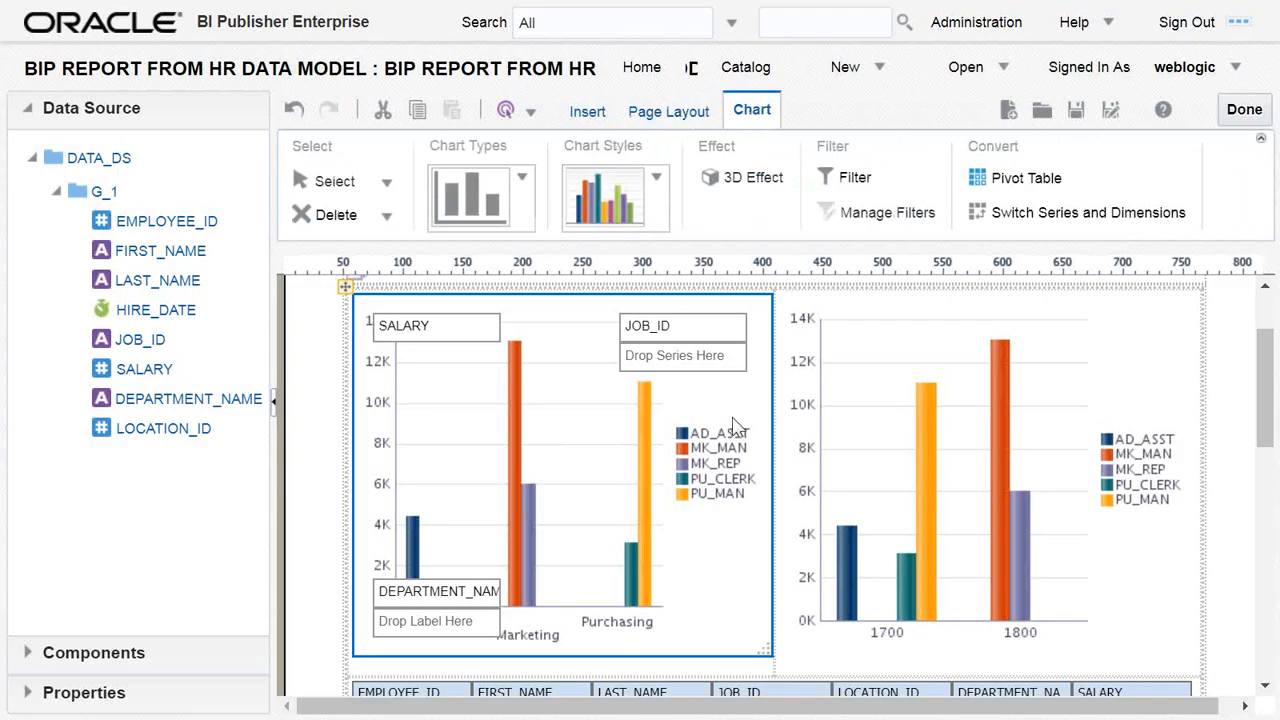
left_click(80, 653)
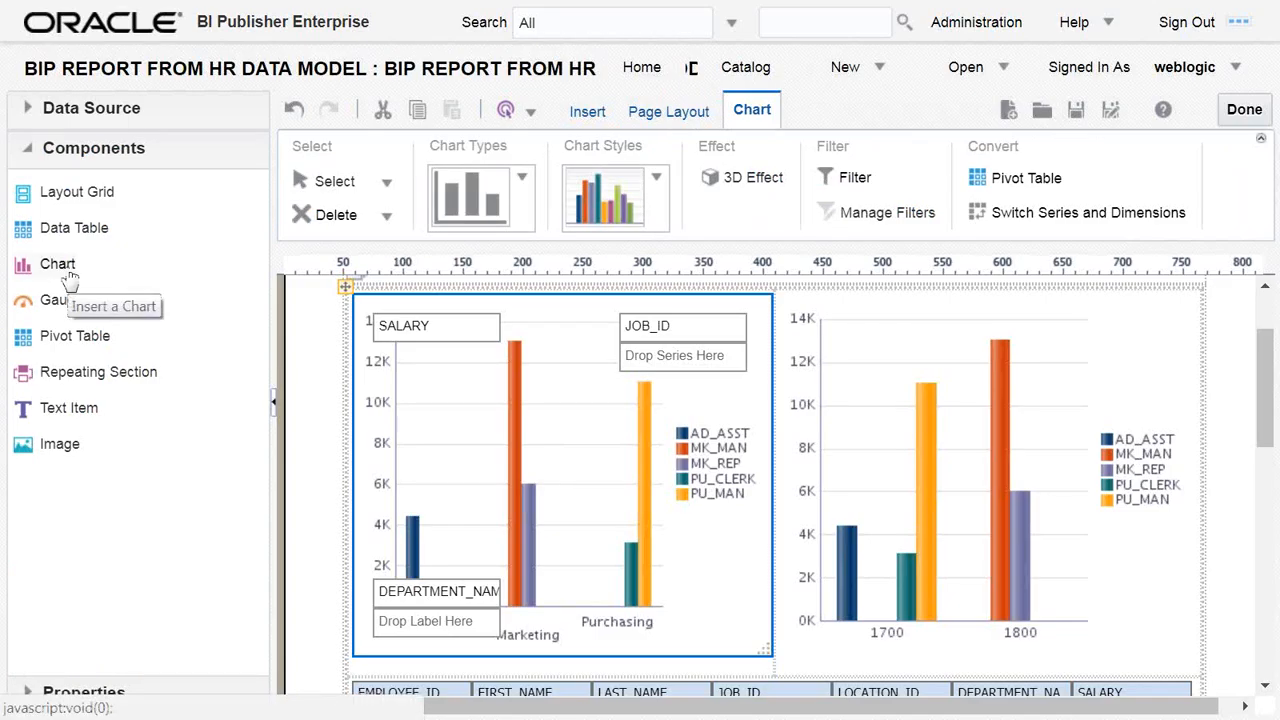
left_click_drag(68, 279, 563, 403)
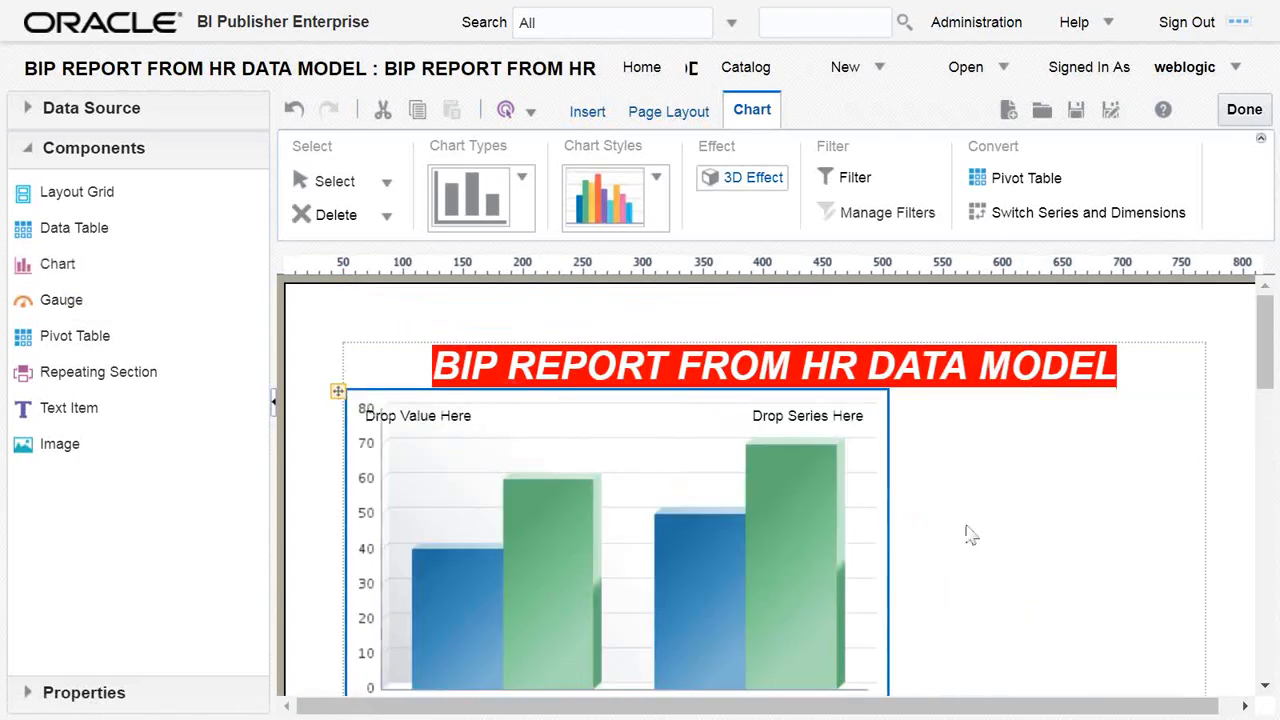
scroll(980, 537, "down", 5)
scroll(980, 530, "down", 3)
scroll(980, 534, "up", 5)
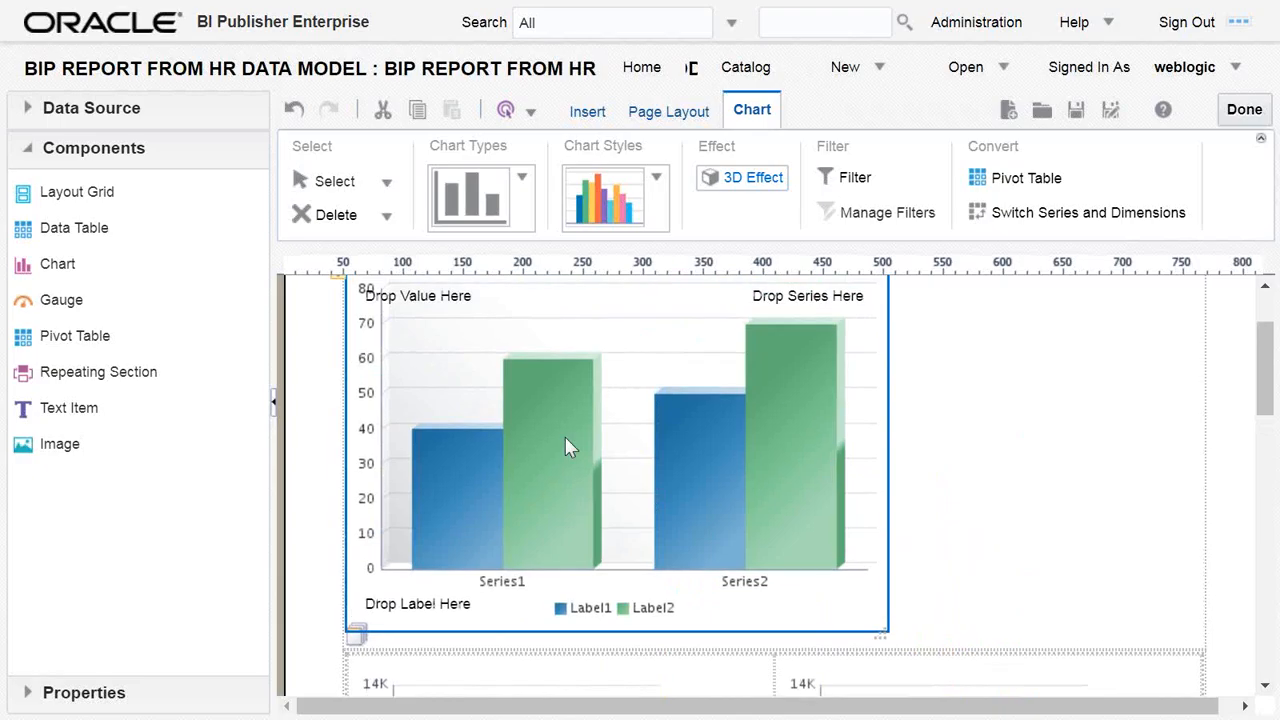
scroll(877, 532, "up", 2)
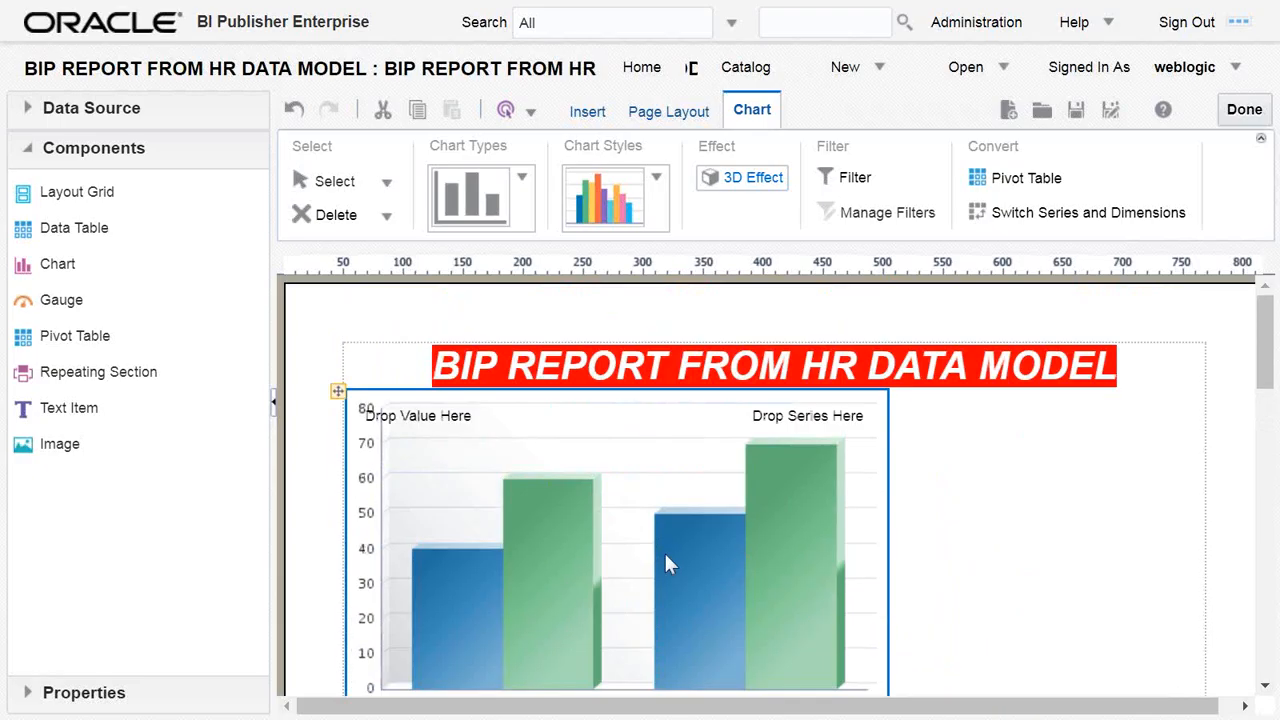
left_click(70, 115)
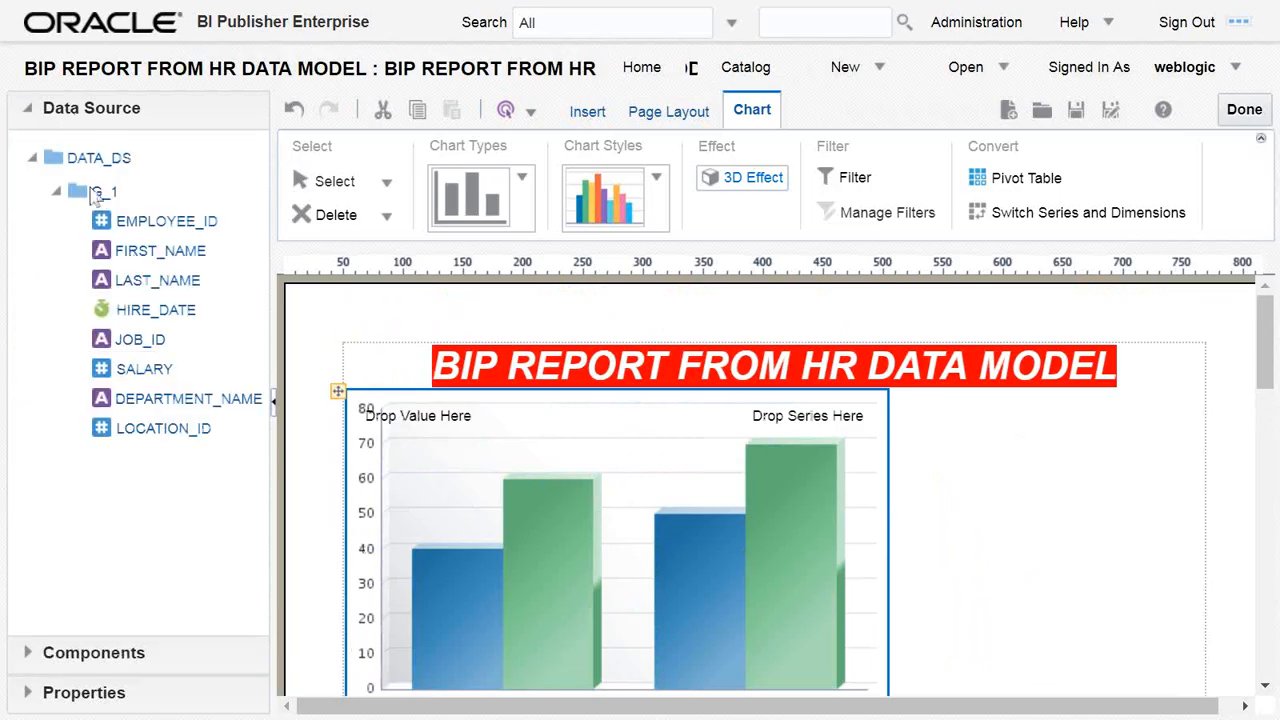
scroll(605, 483, "down", 1)
scroll(605, 483, "down", 2)
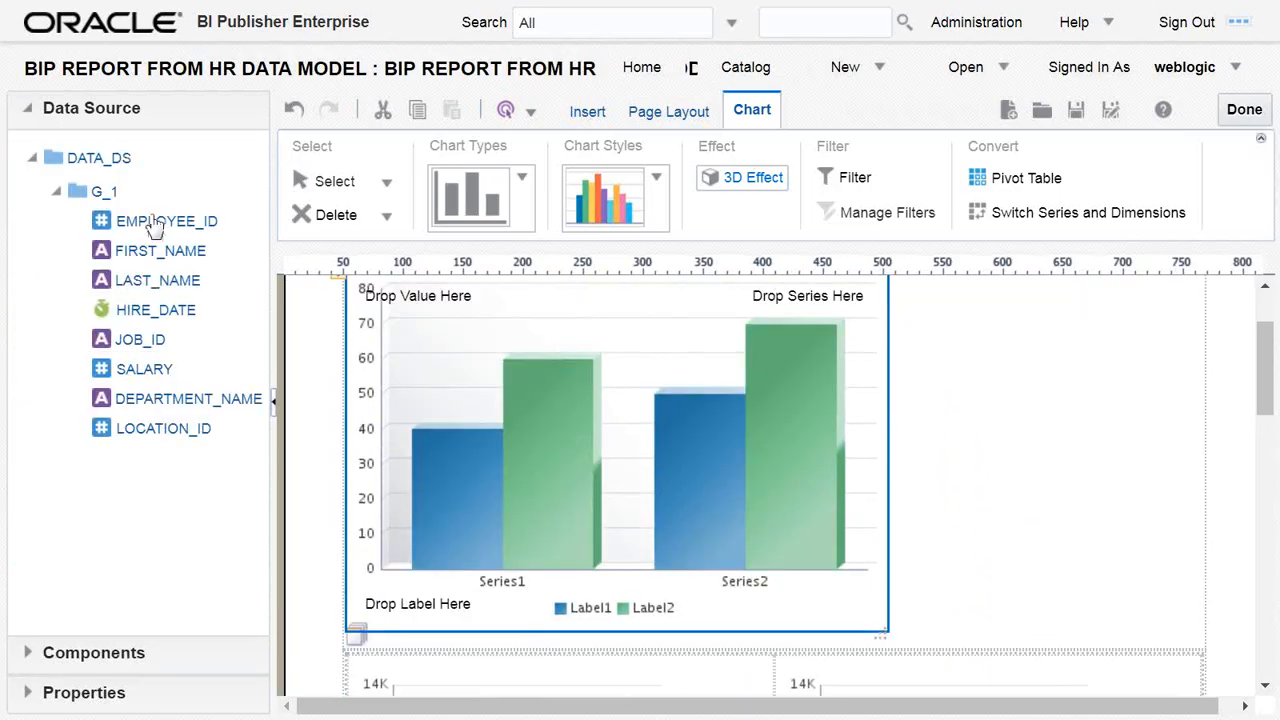
left_click_drag(150, 398, 503, 465)
left_click_drag(144, 369, 440, 425)
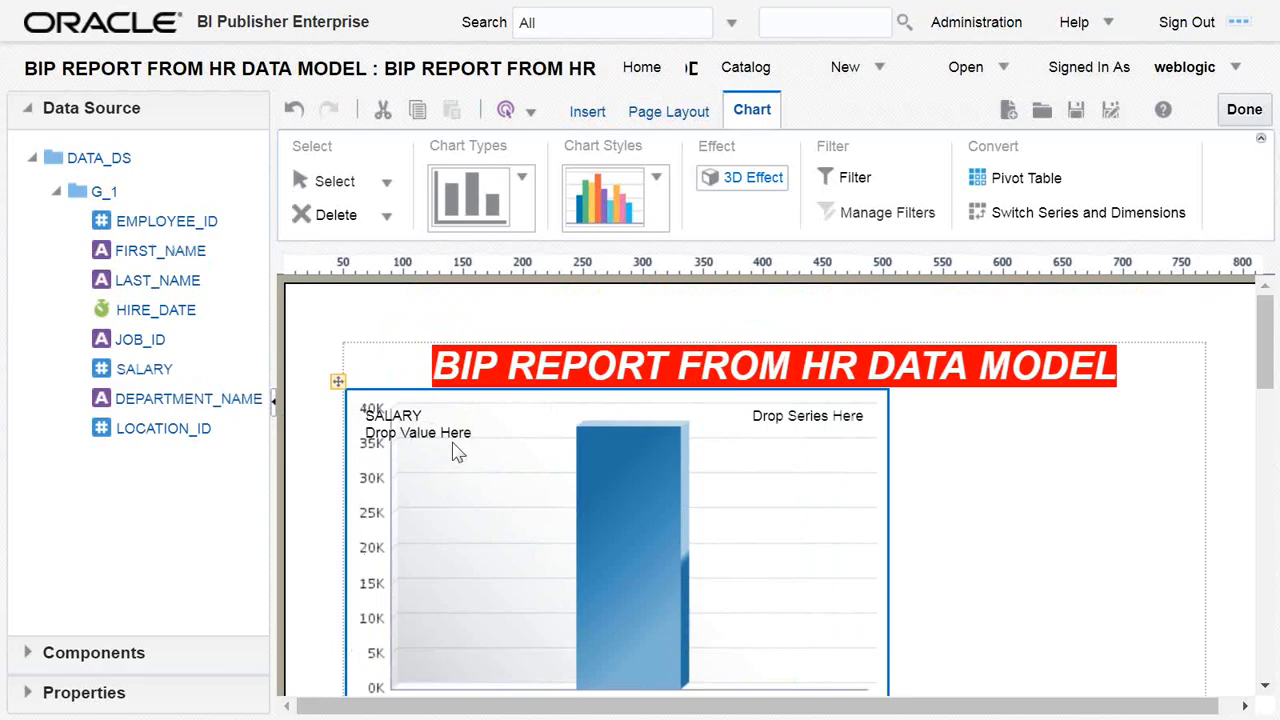
scroll(455, 452, "down", 2)
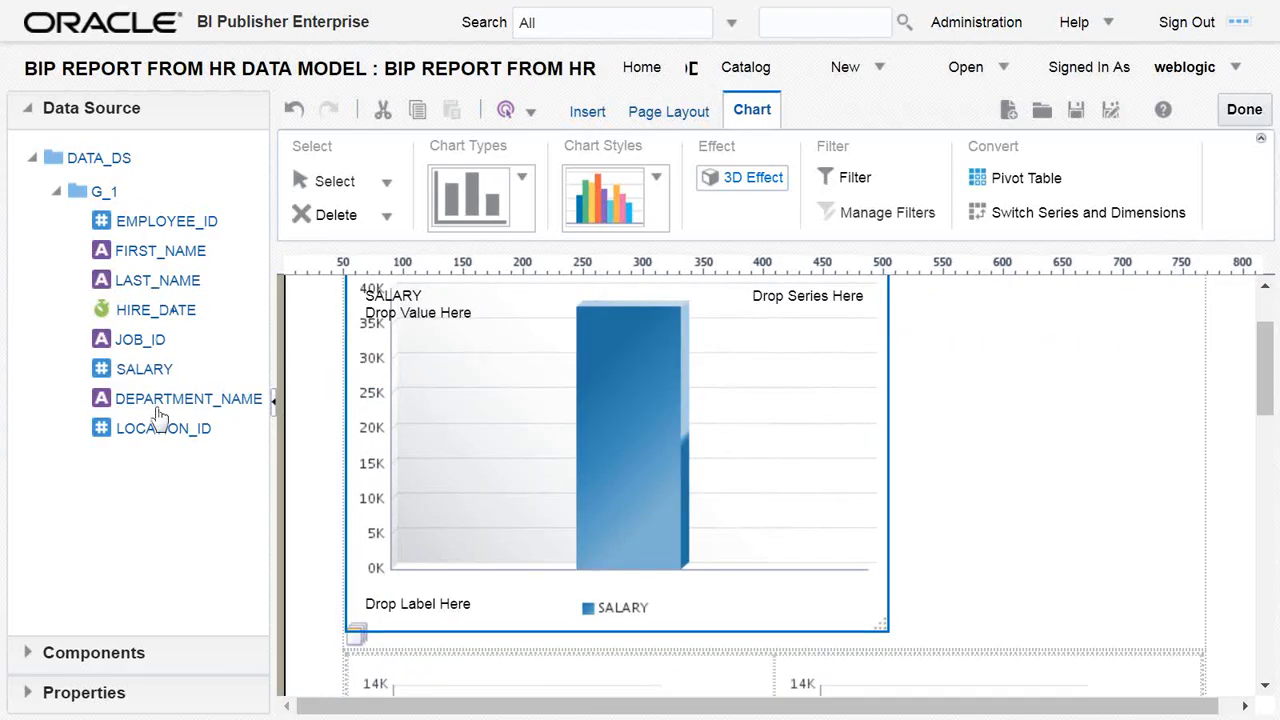
left_click_drag(158, 402, 420, 612)
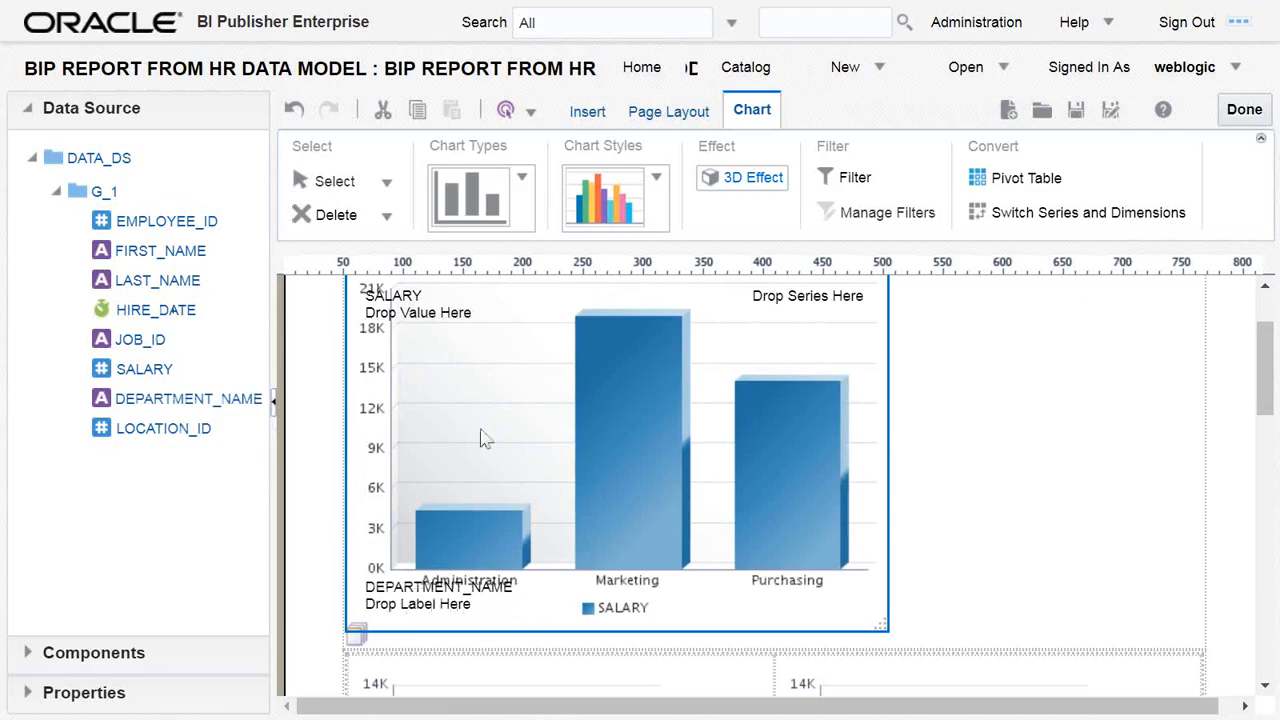
scroll(908, 474, "down", 5)
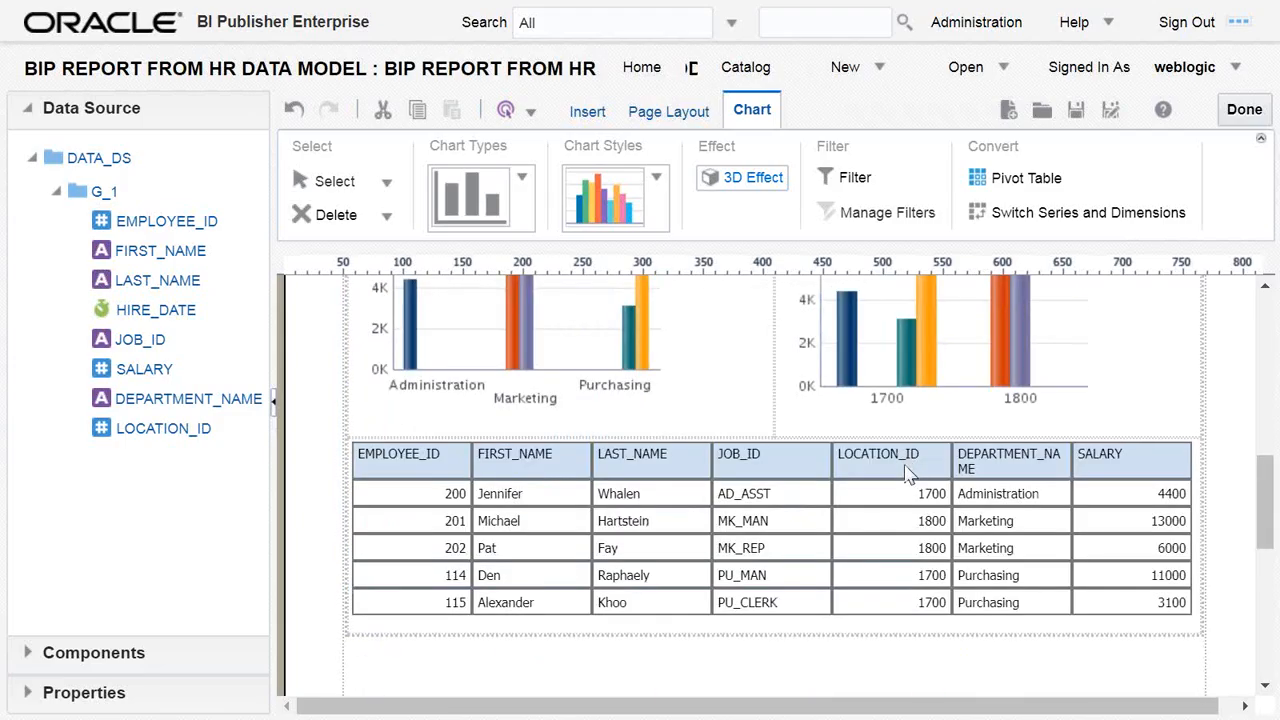
scroll(908, 474, "up", 3)
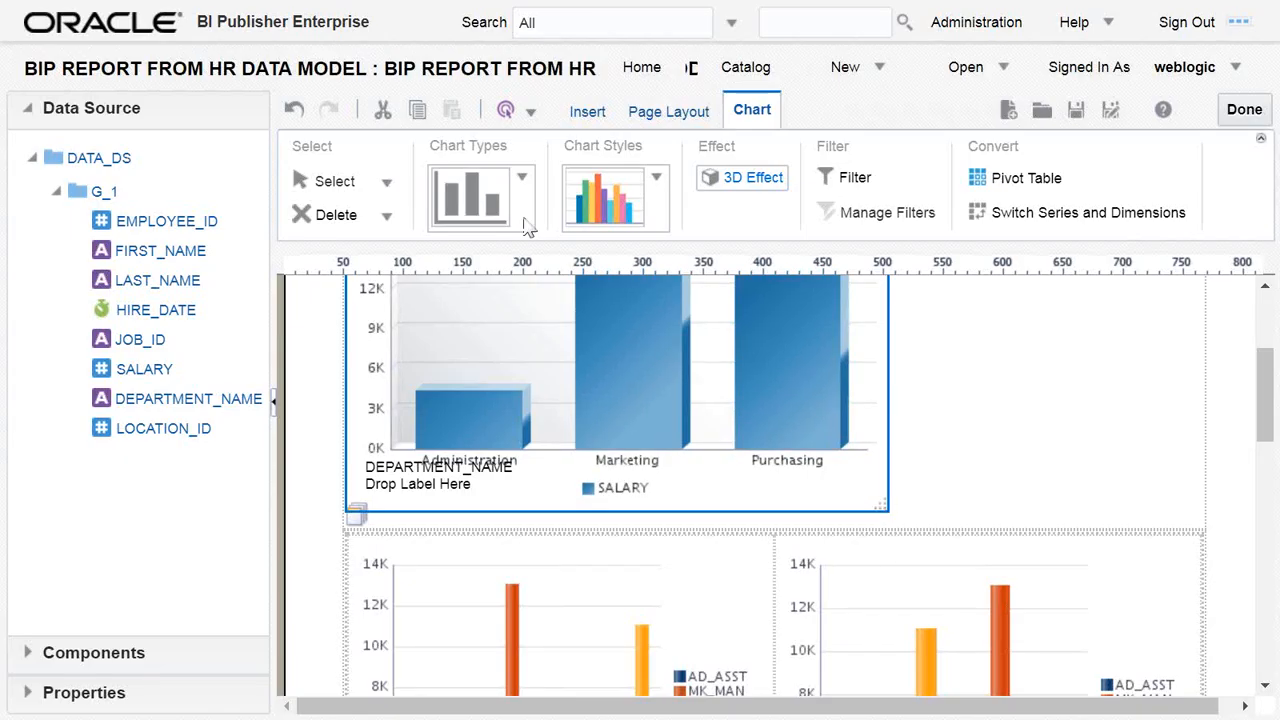
left_click(337, 214)
scroll(1085, 558, "up", 3)
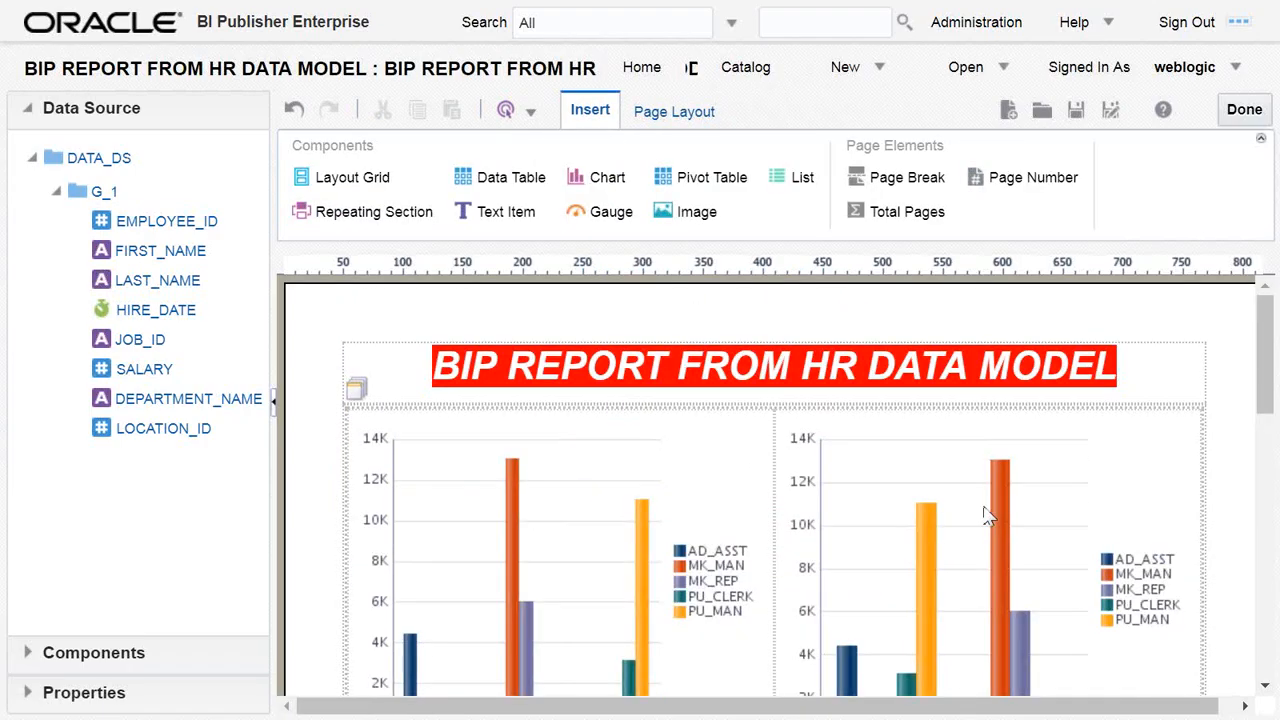
Step: Insert a text item between the title and charts reading 'Learning BIP'
left_click(199, 660)
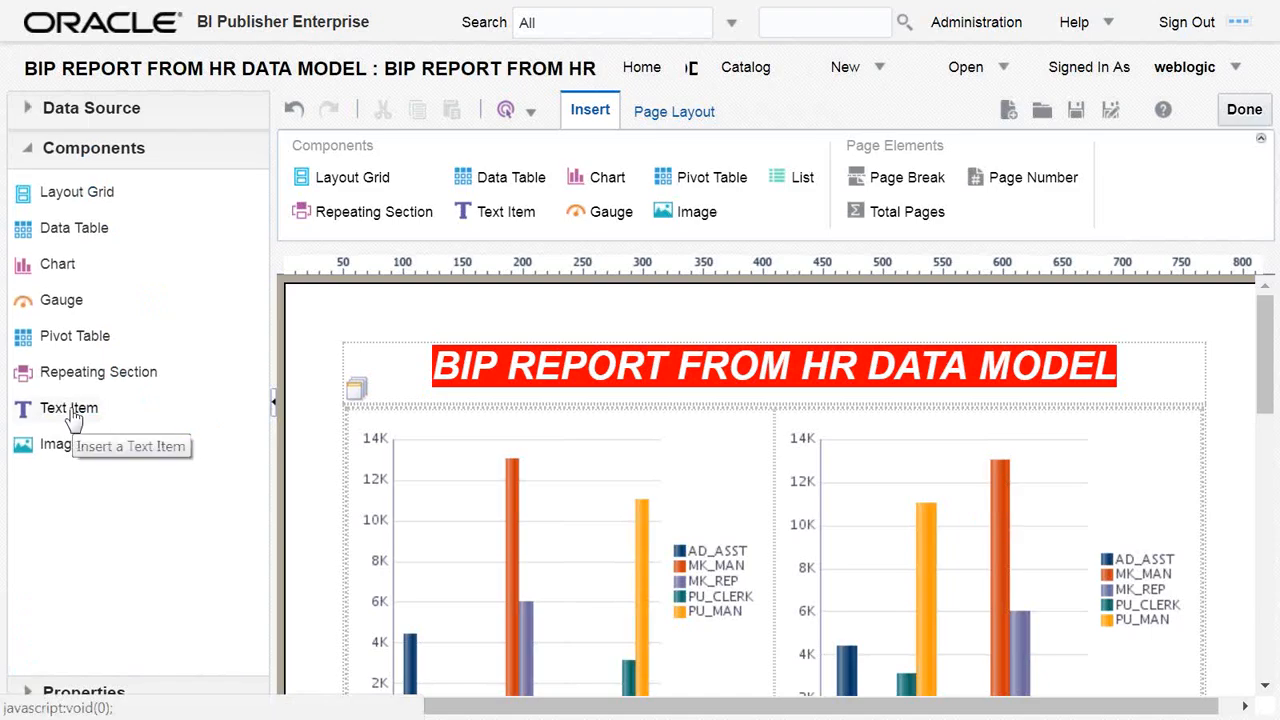
left_click_drag(69, 411, 576, 332)
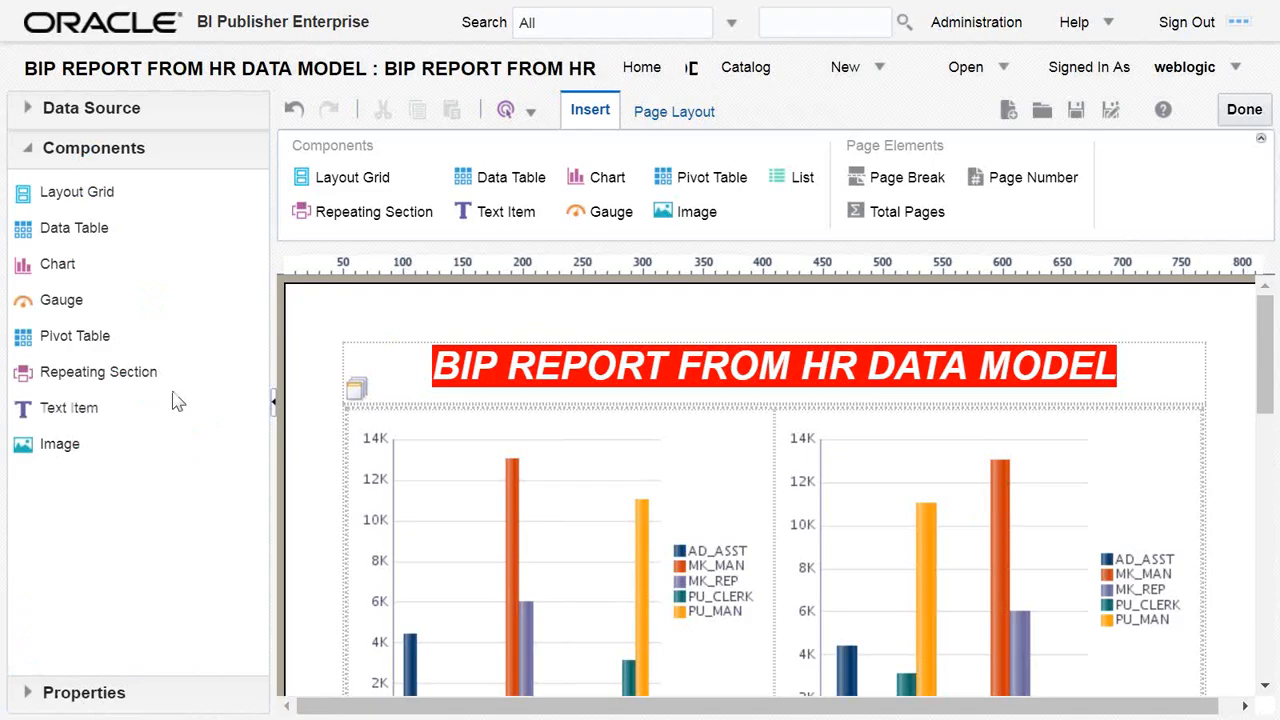
left_click_drag(138, 412, 558, 406)
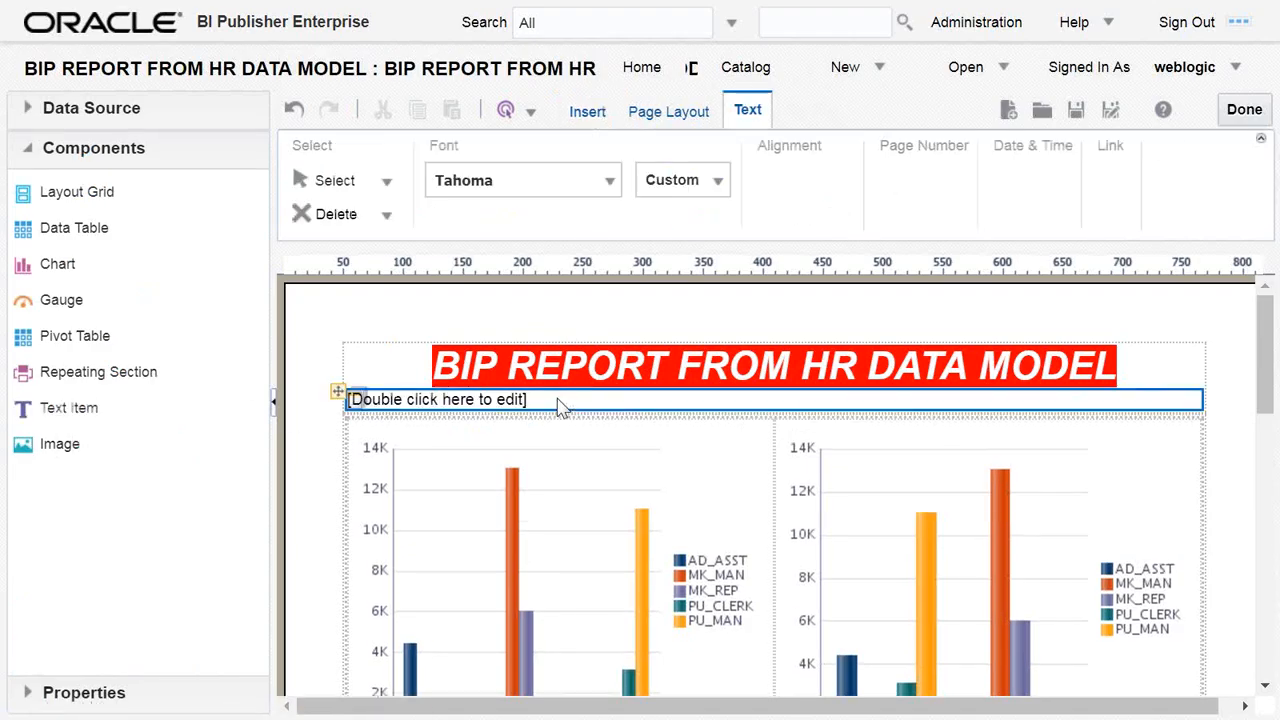
double_click(506, 401)
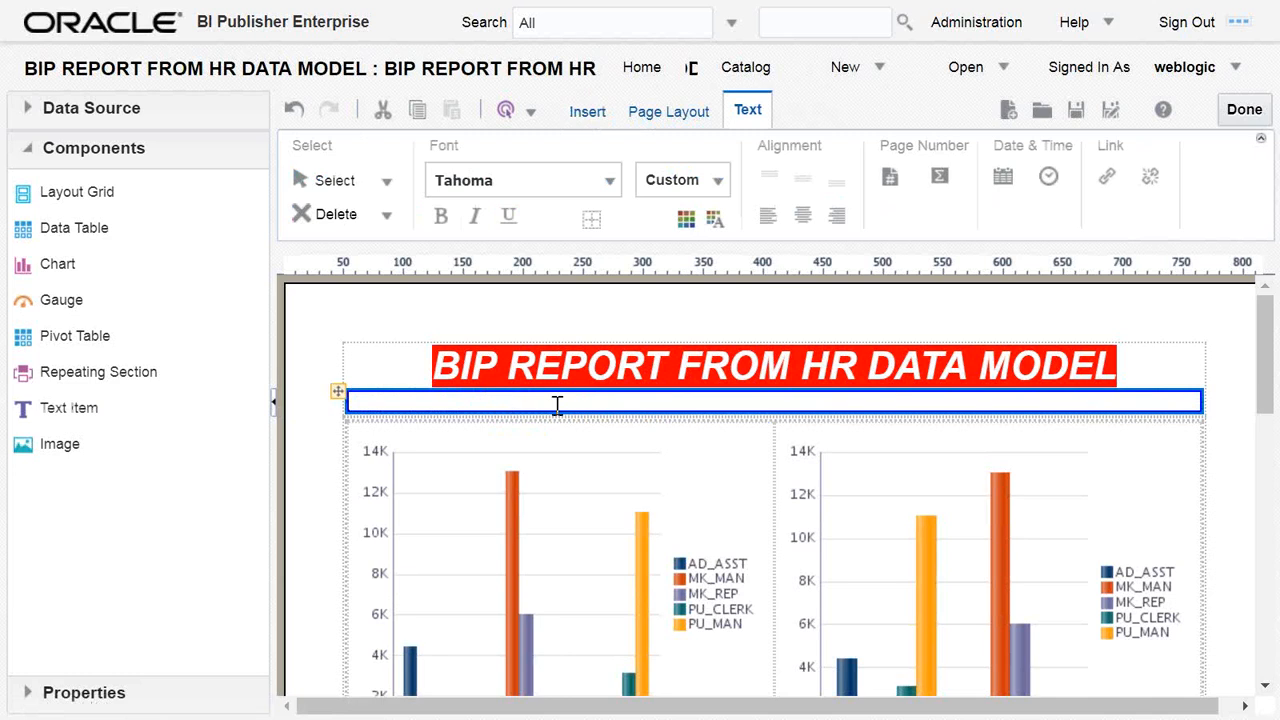
type("Learning BIP")
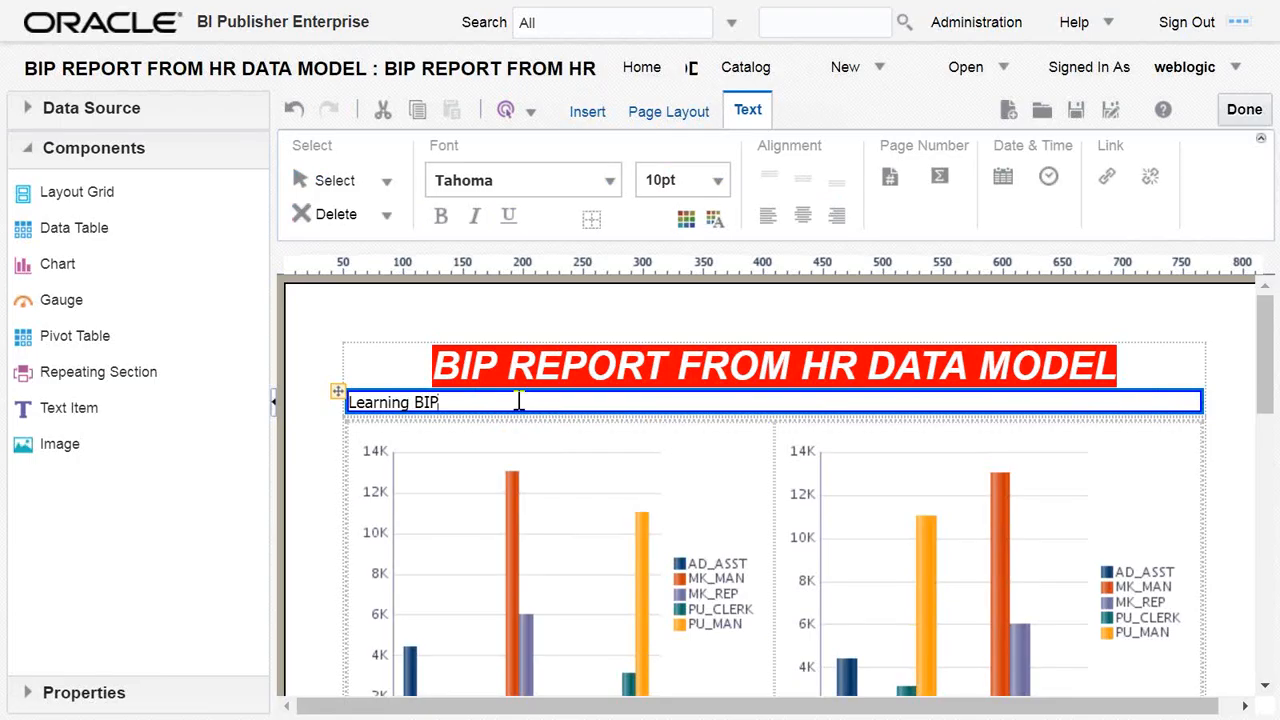
Step: Format the Learning BIP text as bold Arial in a larger font size
left_click_drag(518, 401, 296, 397)
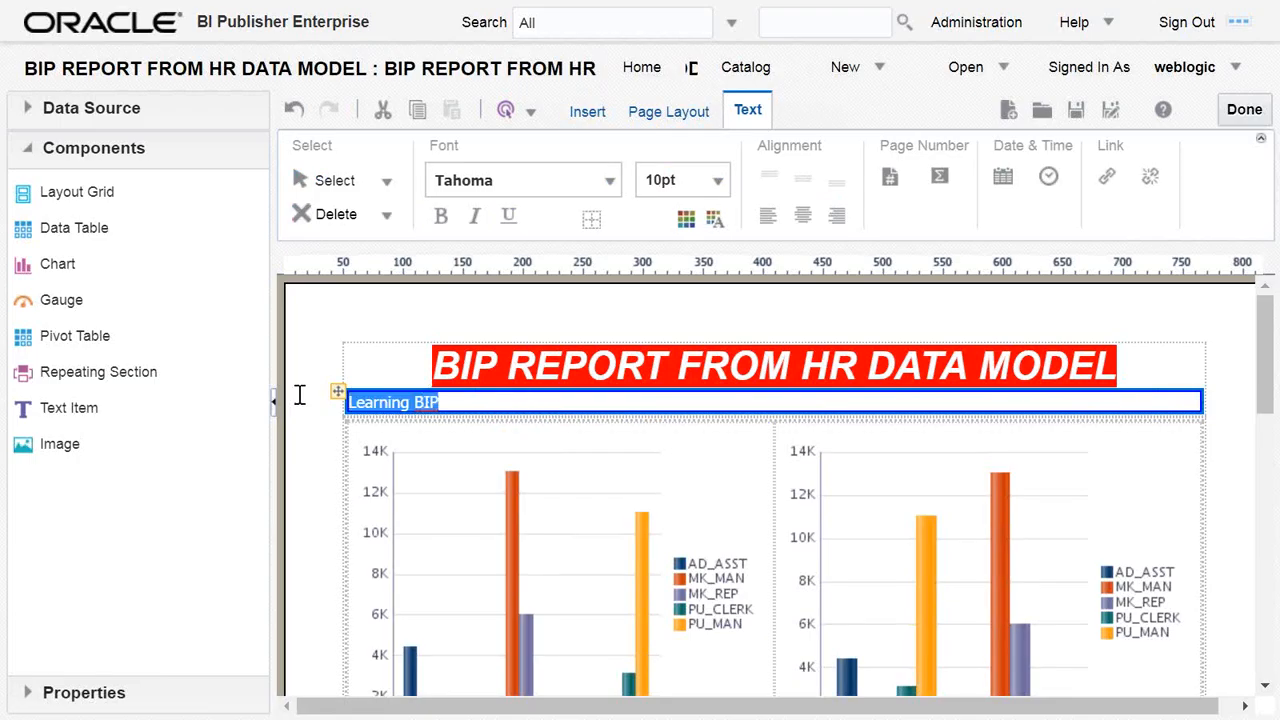
left_click(441, 216)
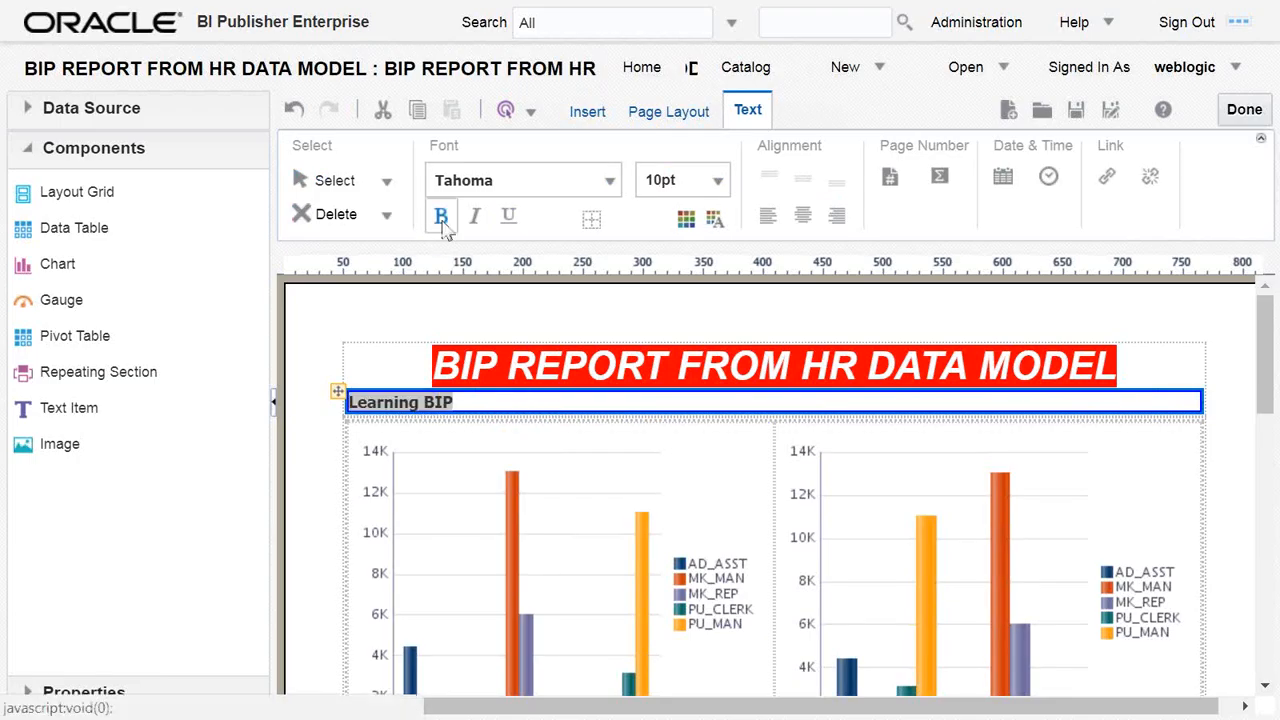
left_click(608, 180)
left_click(440, 257)
left_click(705, 187)
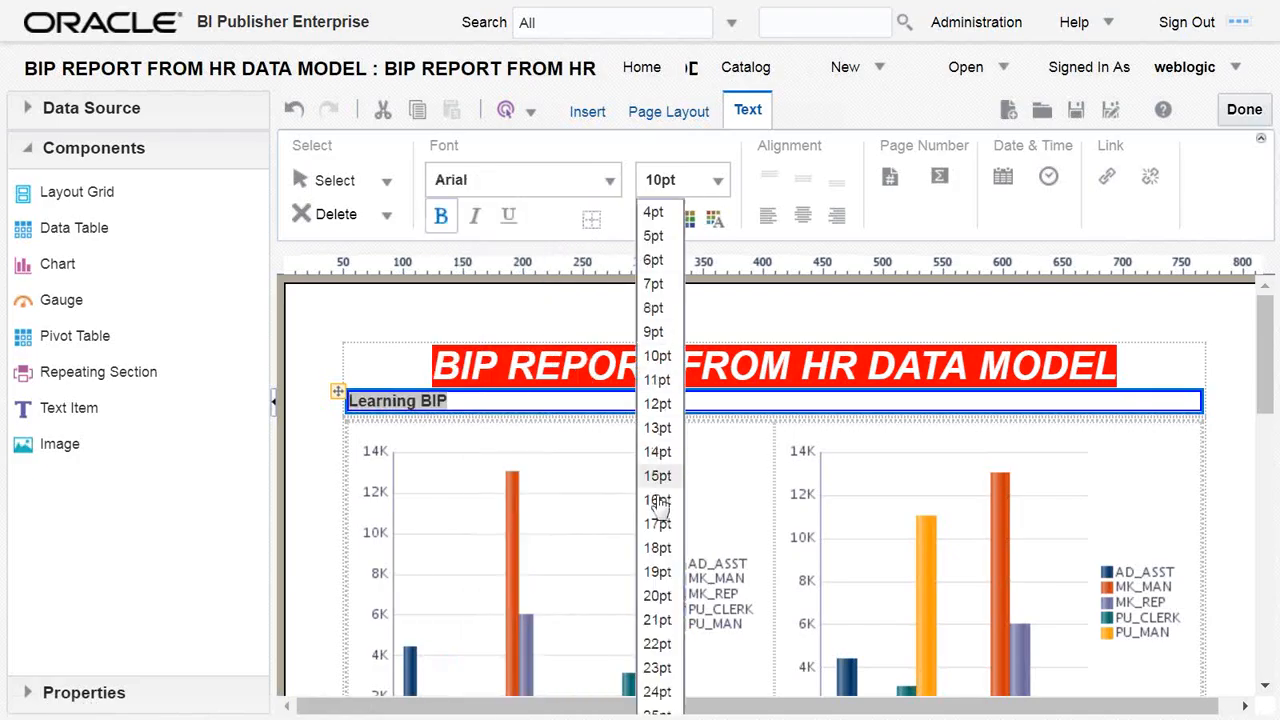
left_click(659, 540)
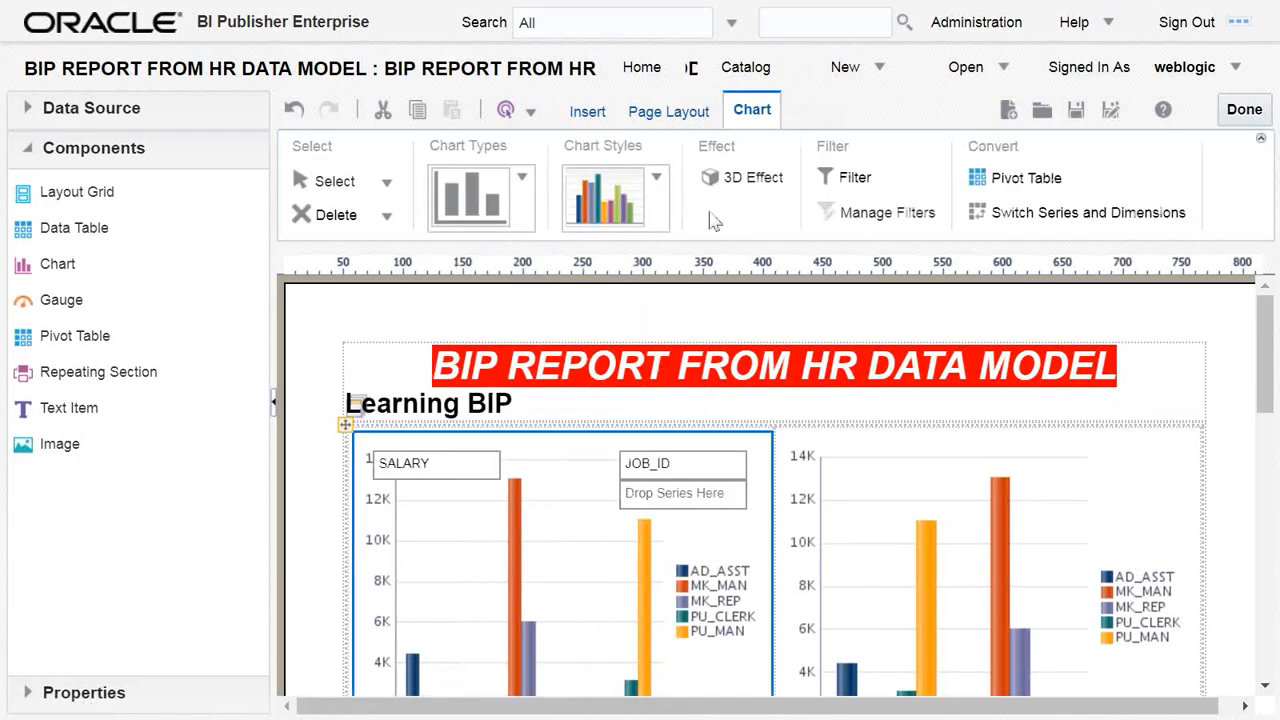
Step: Colour the Learning BIP text yellow (ffff00)
left_click(452, 418)
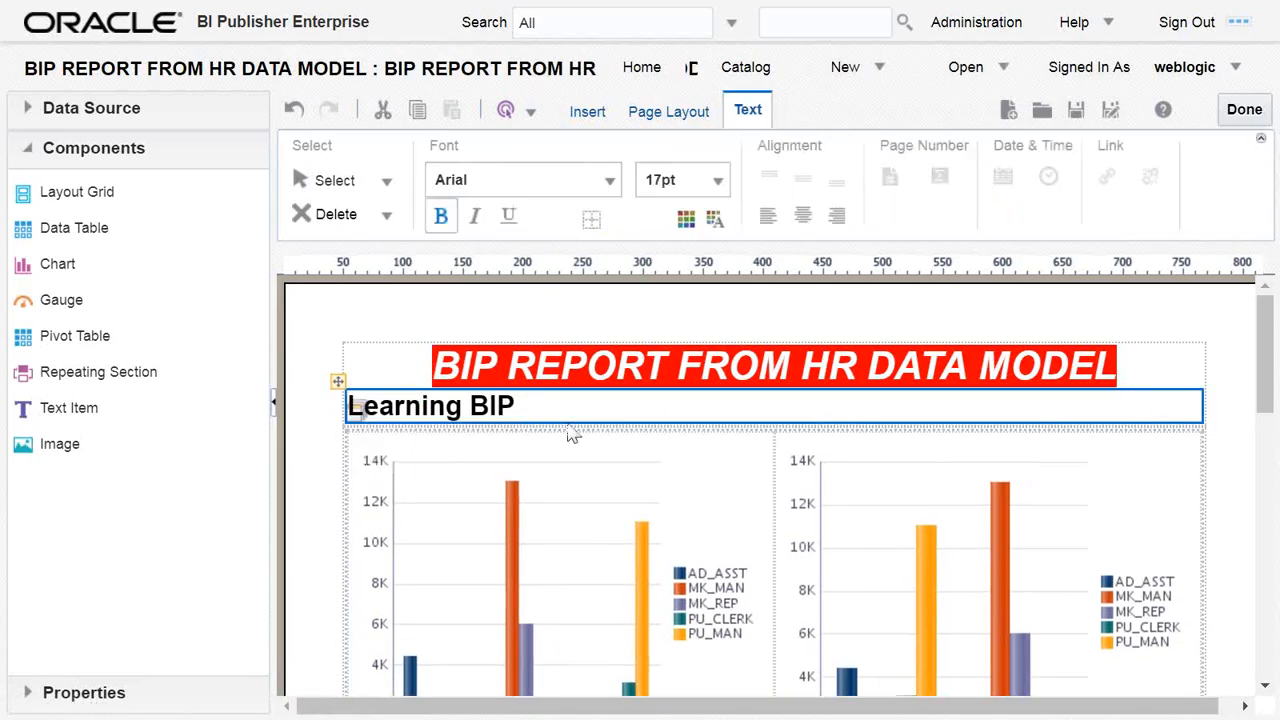
left_click(686, 219)
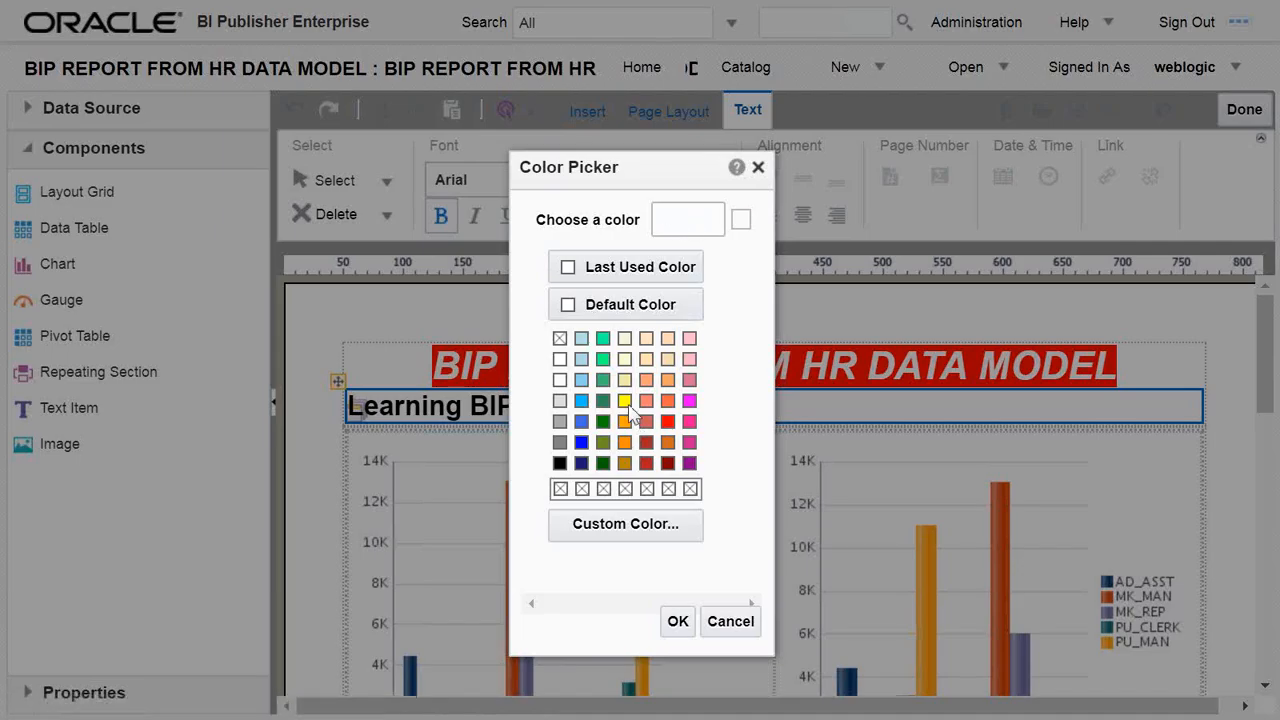
left_click(624, 400)
left_click(678, 622)
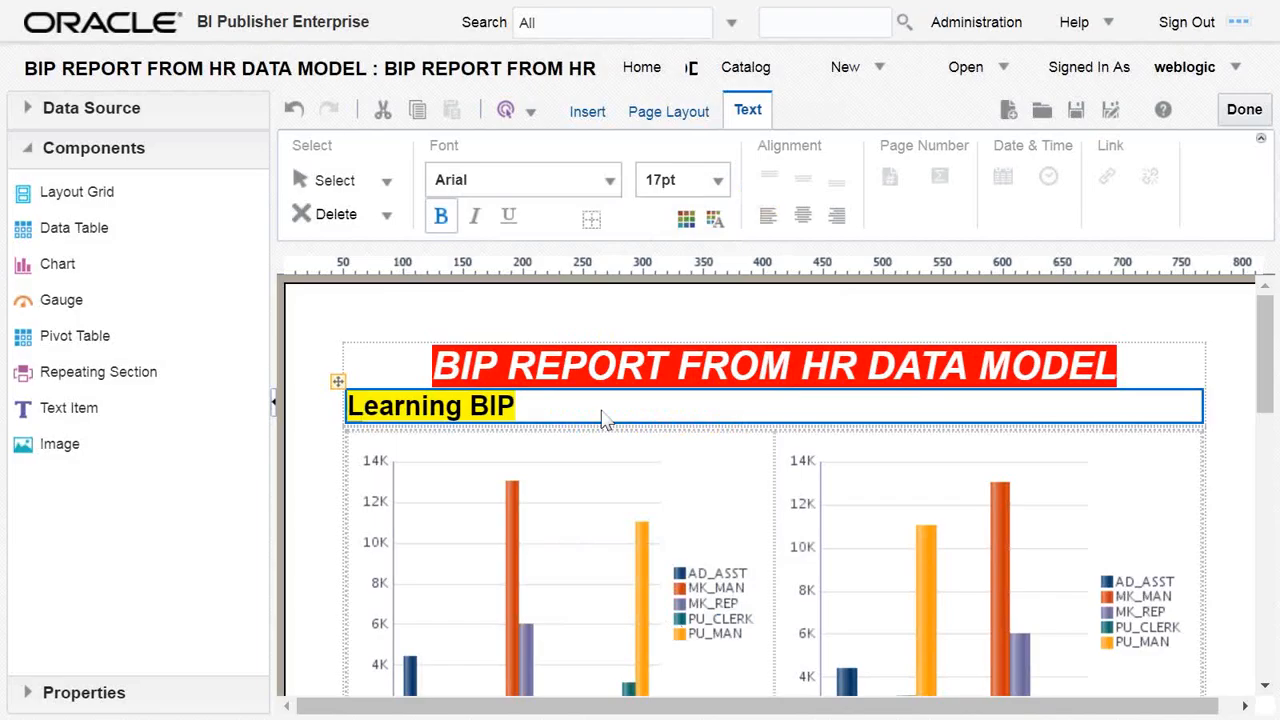
left_click_drag(50, 448, 491, 443)
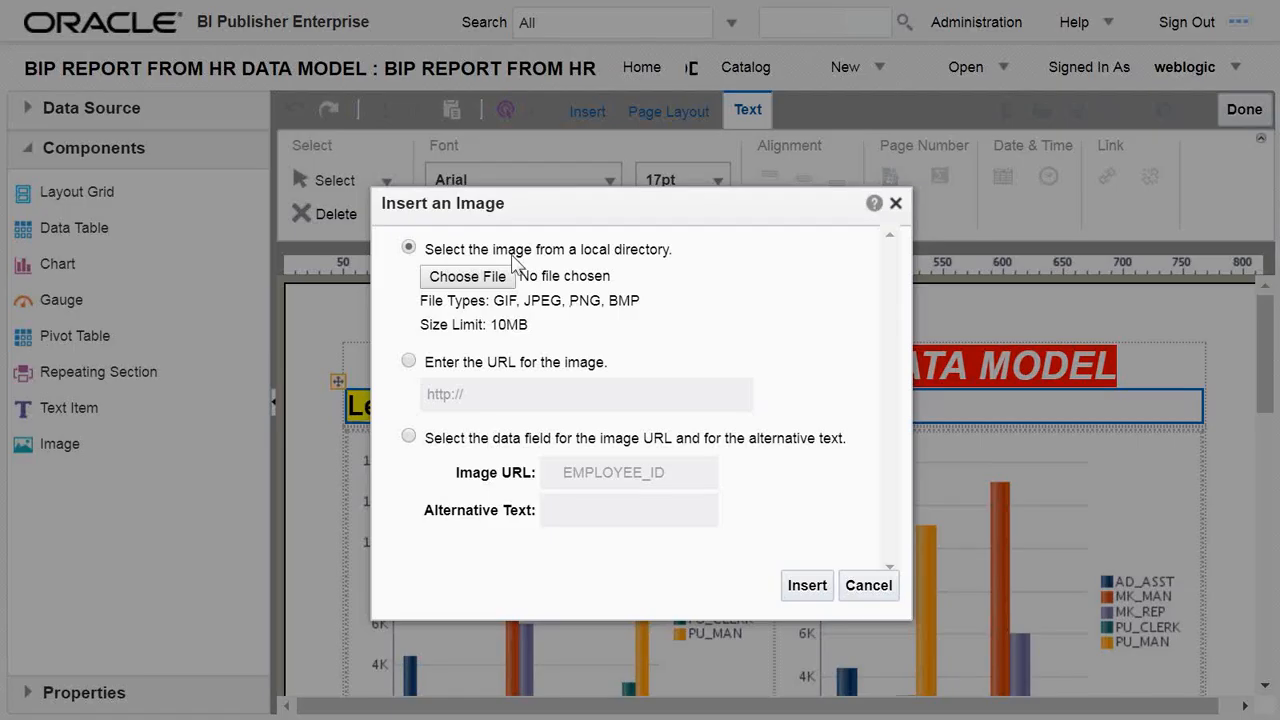
left_click(508, 283)
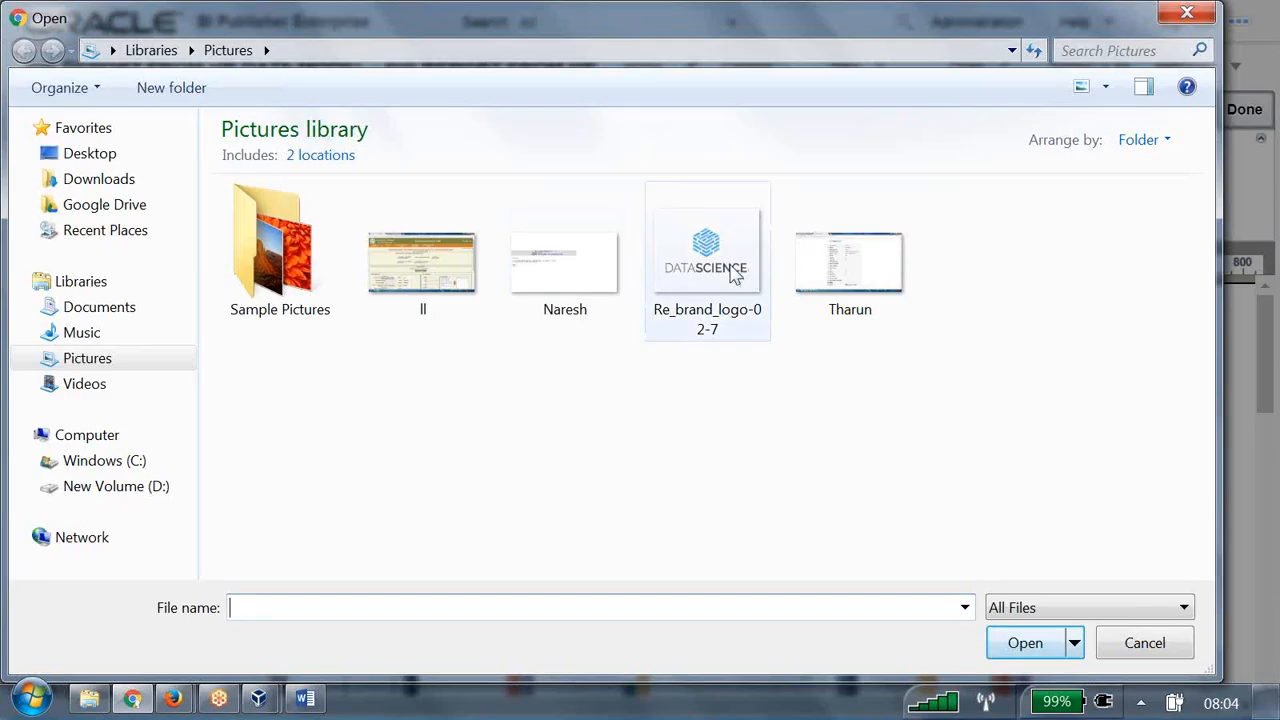
double_click(735, 276)
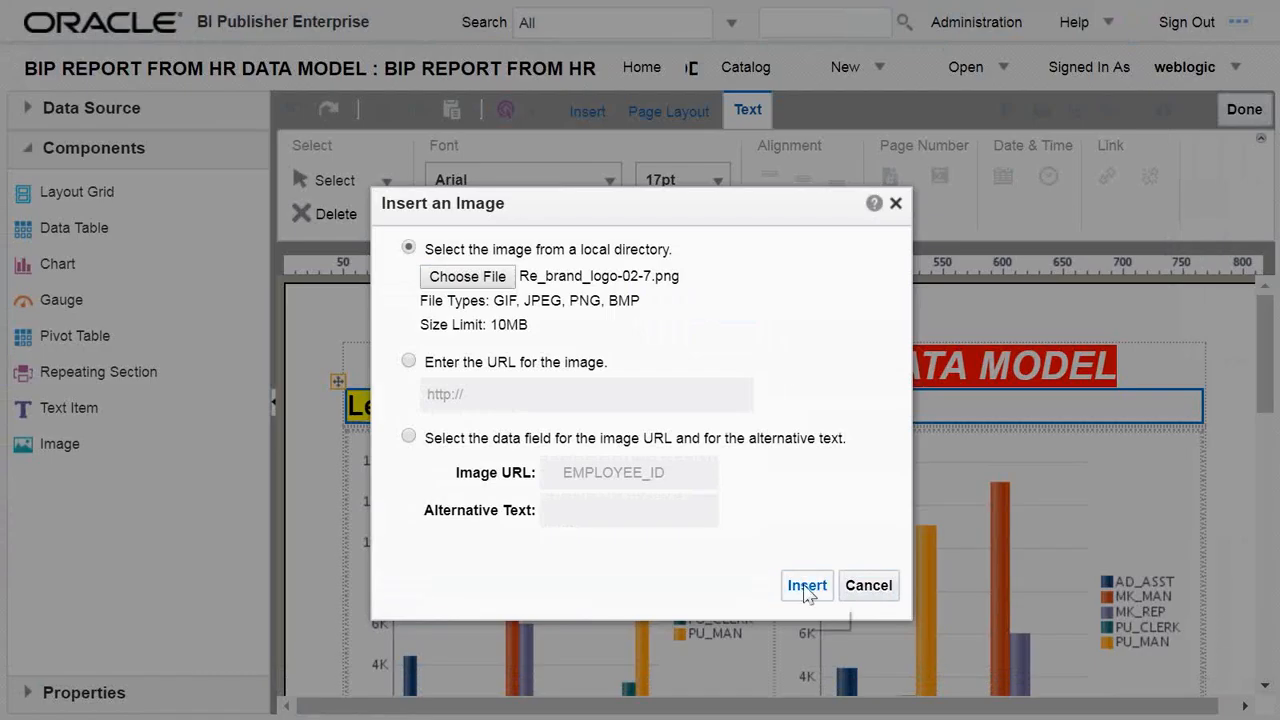
left_click(806, 590)
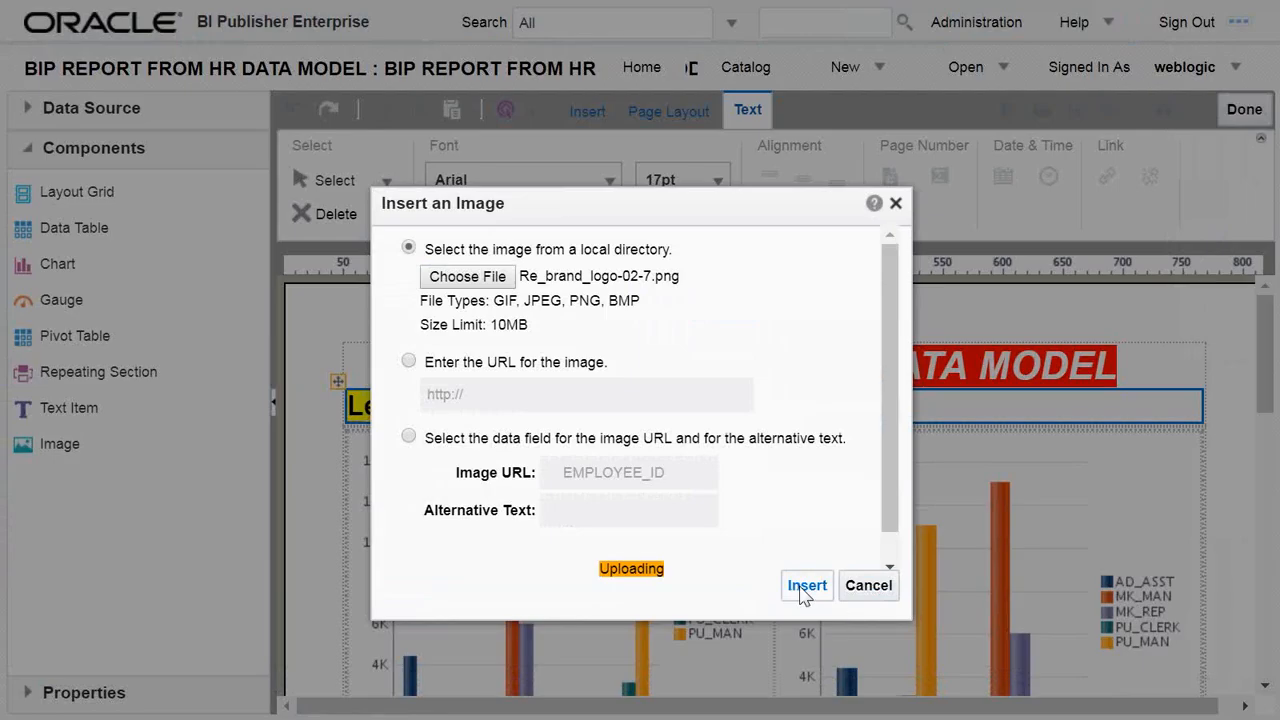
scroll(889, 531, "down", 5)
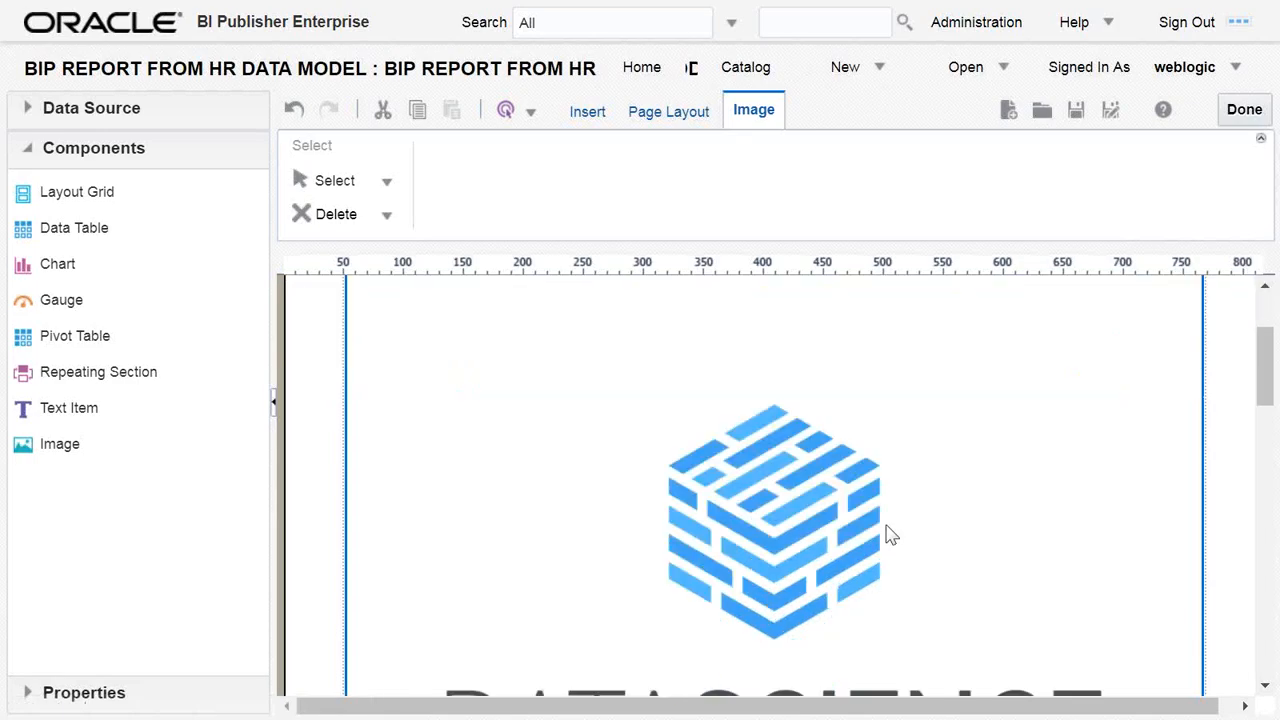
scroll(889, 531, "up", 4)
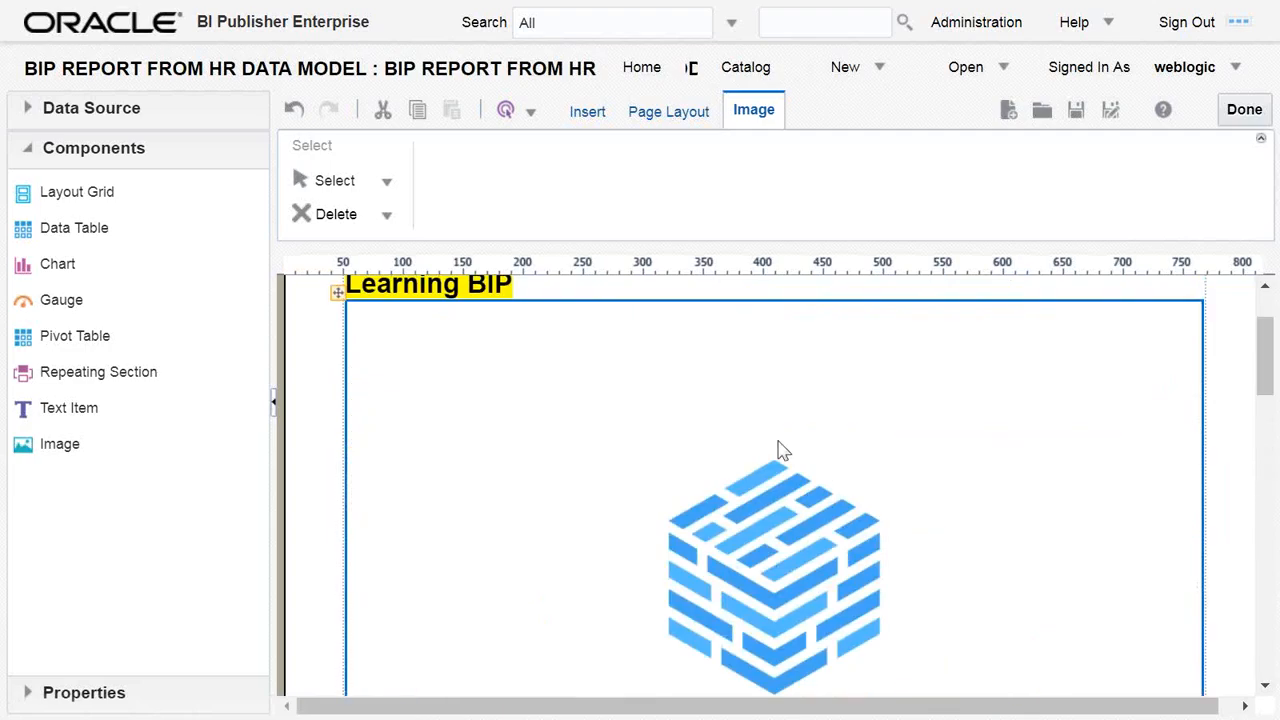
left_click(334, 218)
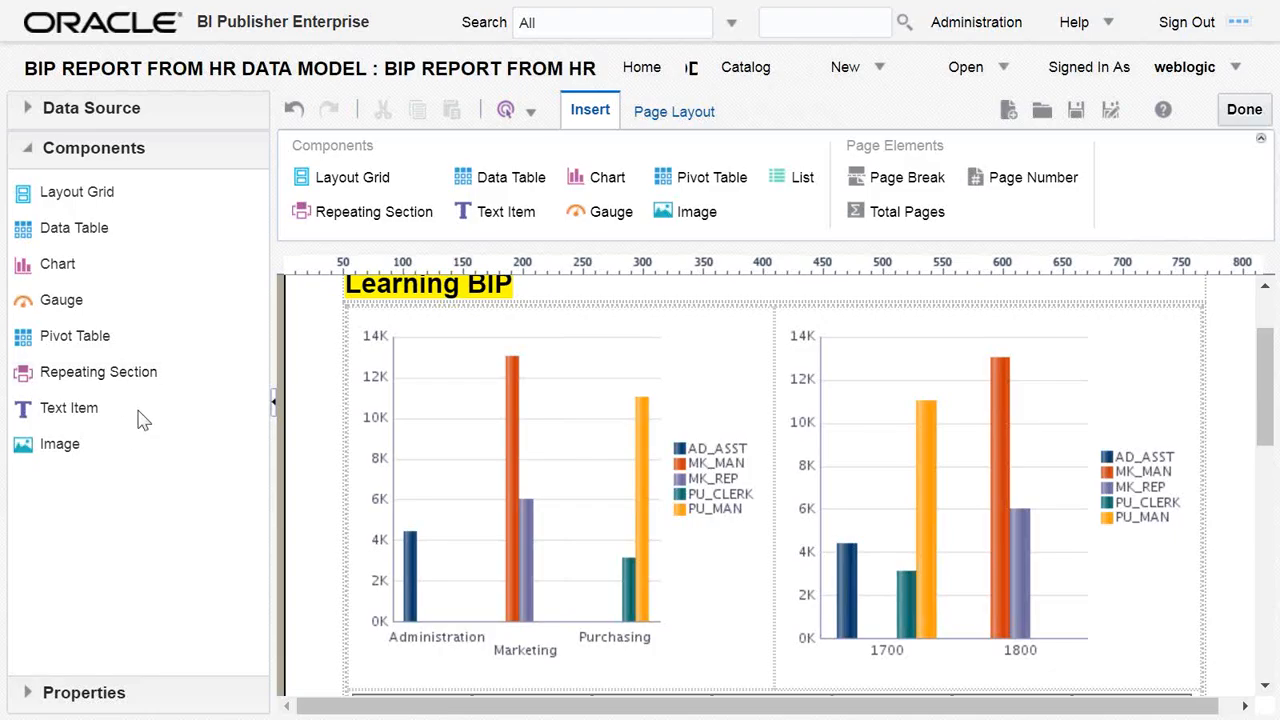
Step: Open the Properties pane and select the left salary chart
left_click(140, 694)
scroll(612, 400, "up", 3)
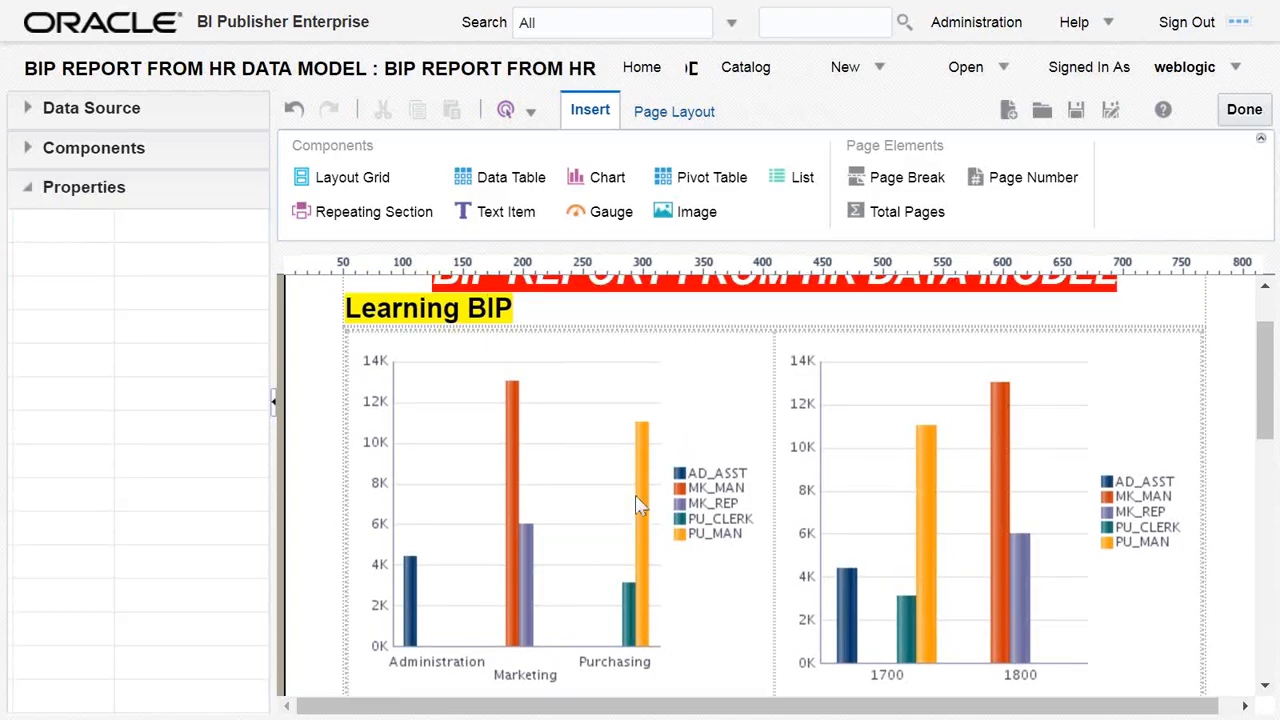
left_click(437, 410)
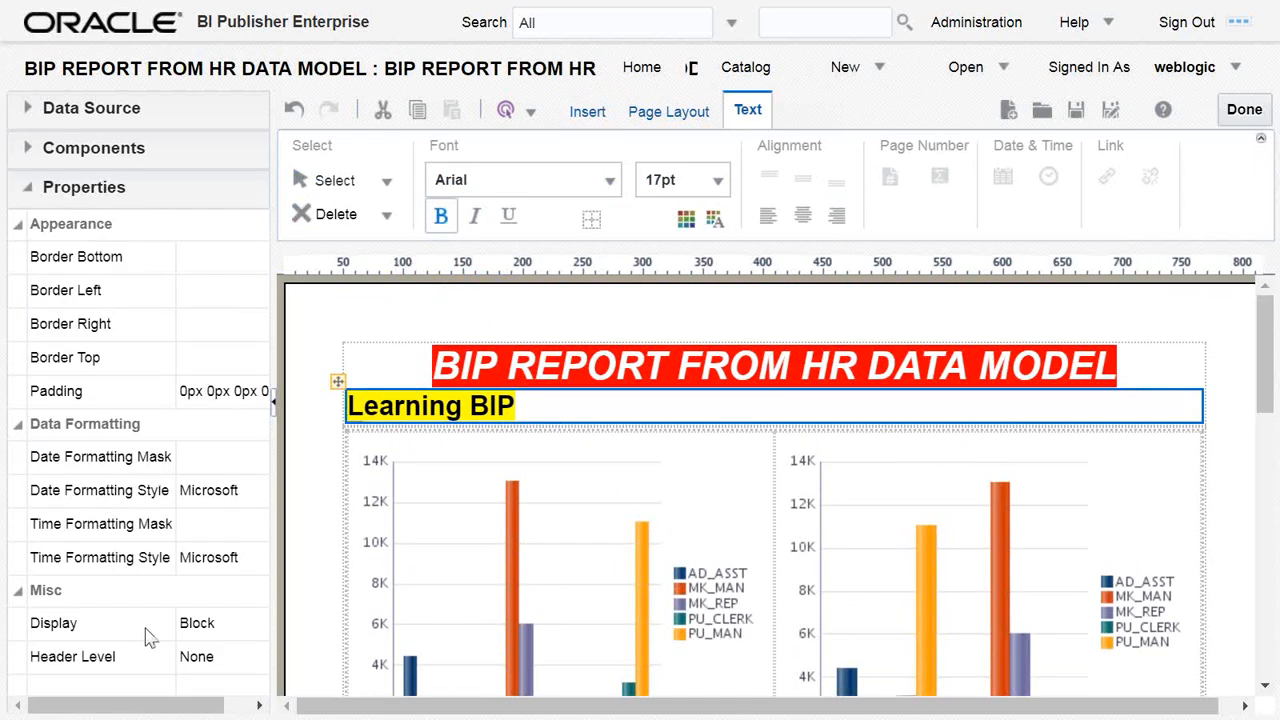
left_click(638, 380)
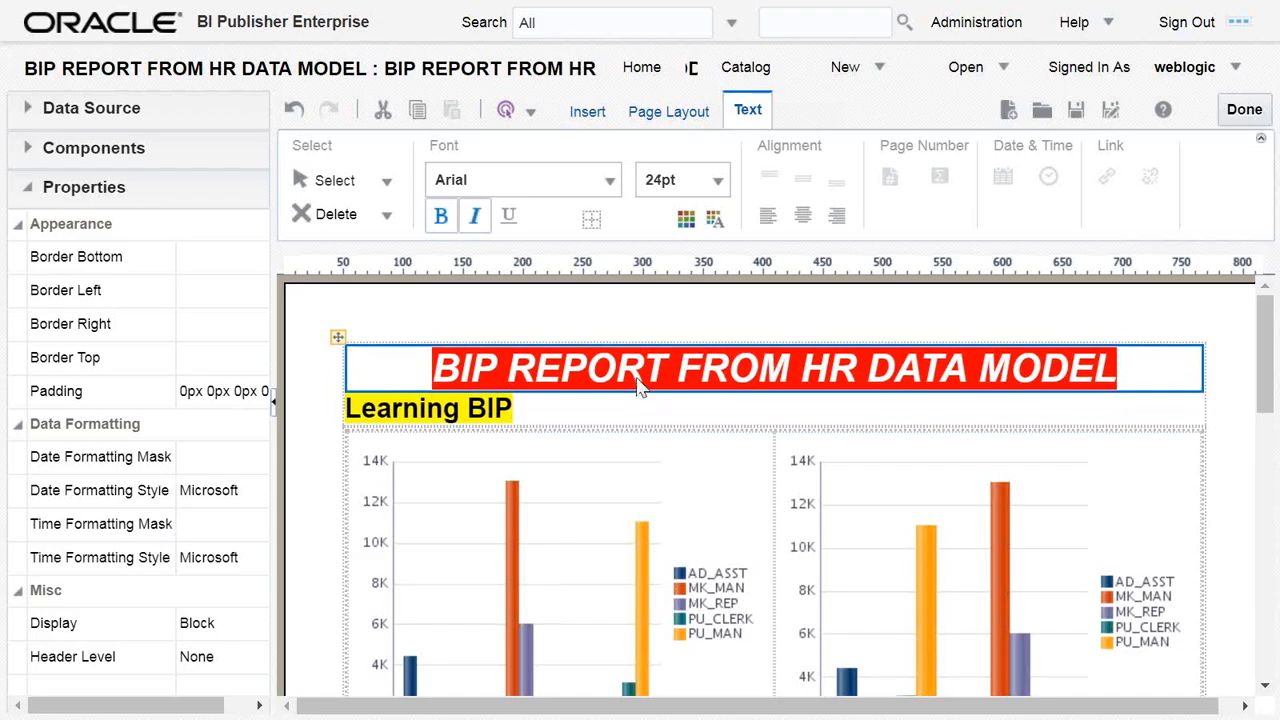
left_click(479, 540)
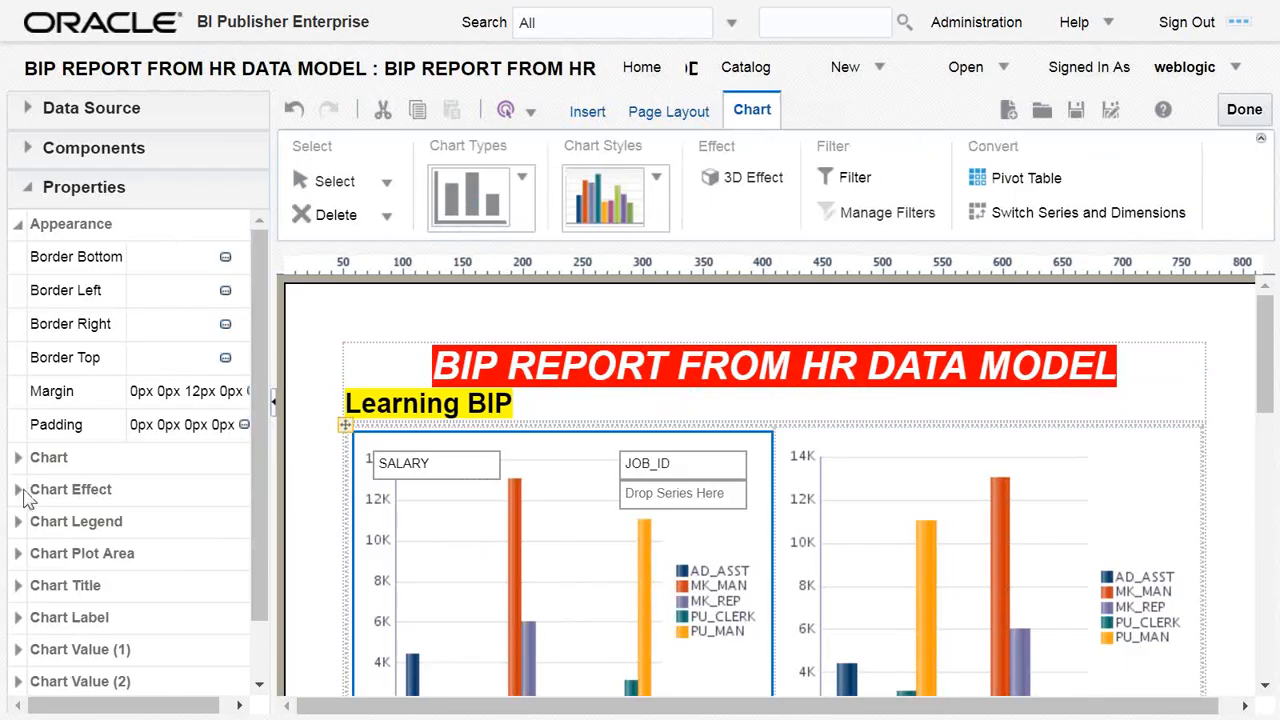
Step: Expand the left chart's Chart Label and Chart Value (2) property groups
left_click(18, 619)
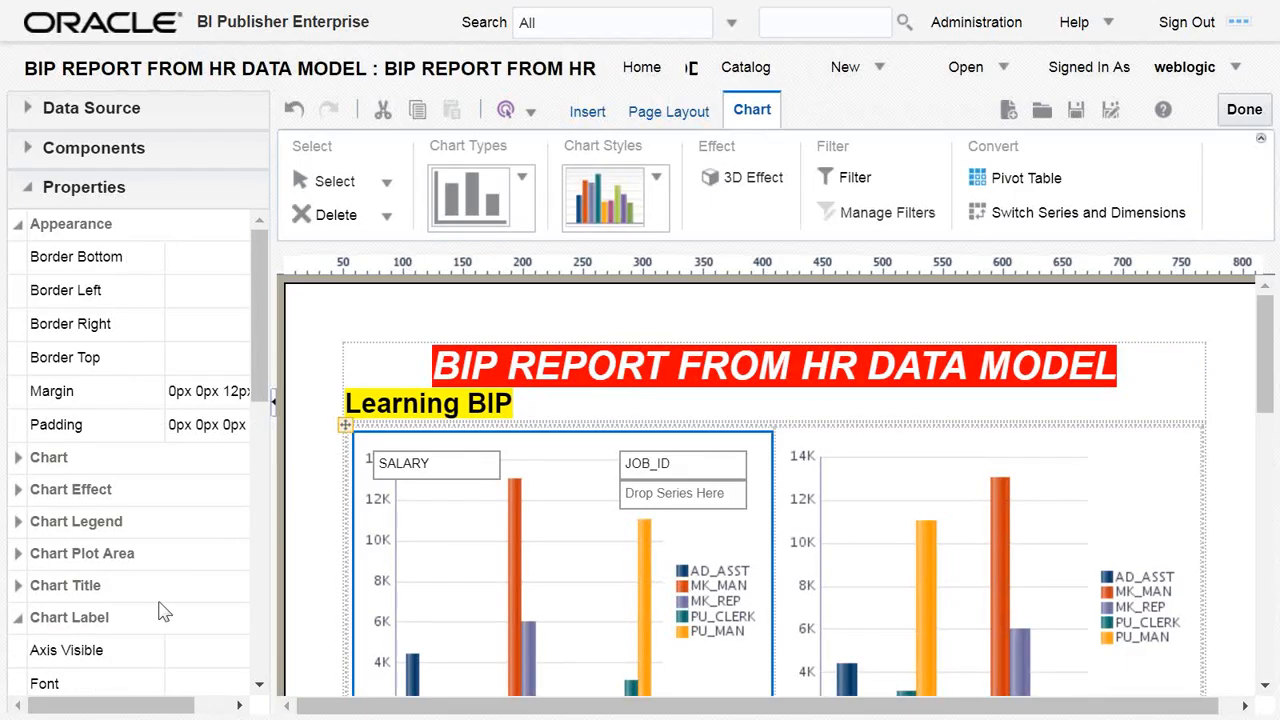
scroll(163, 610, "down", 4)
scroll(163, 610, "down", 4)
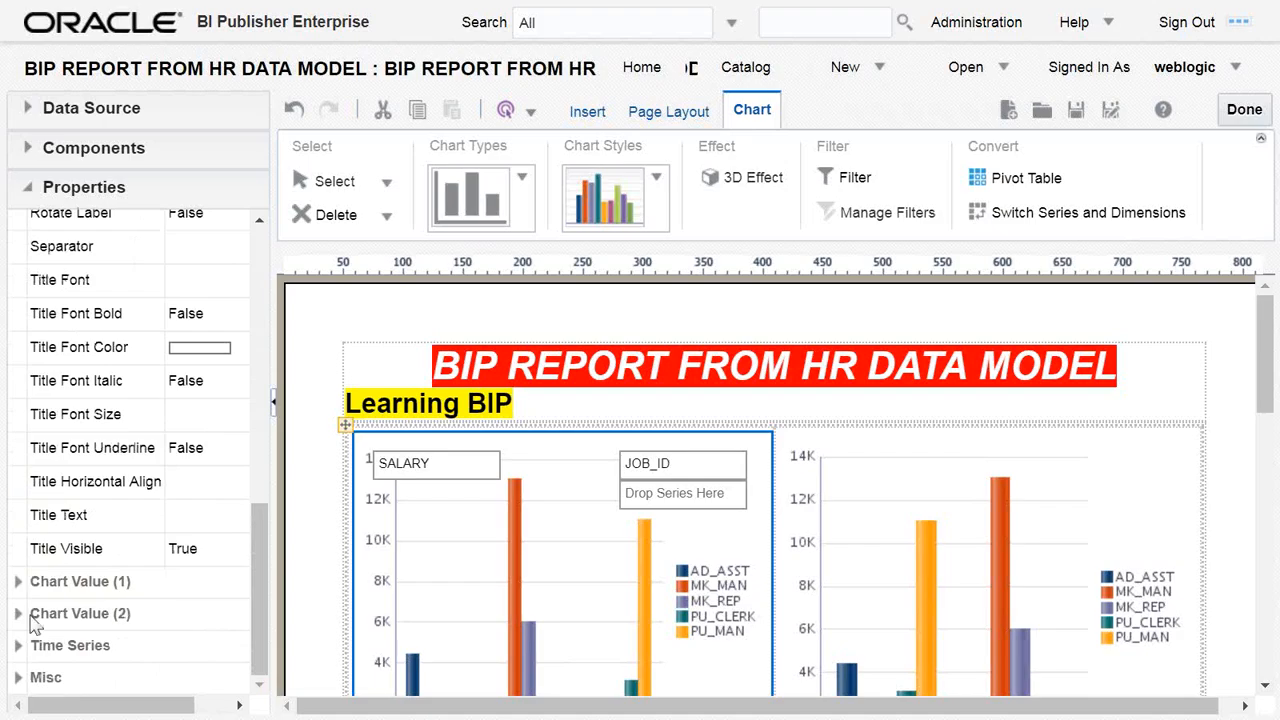
left_click(33, 618)
scroll(138, 606, "down", 6)
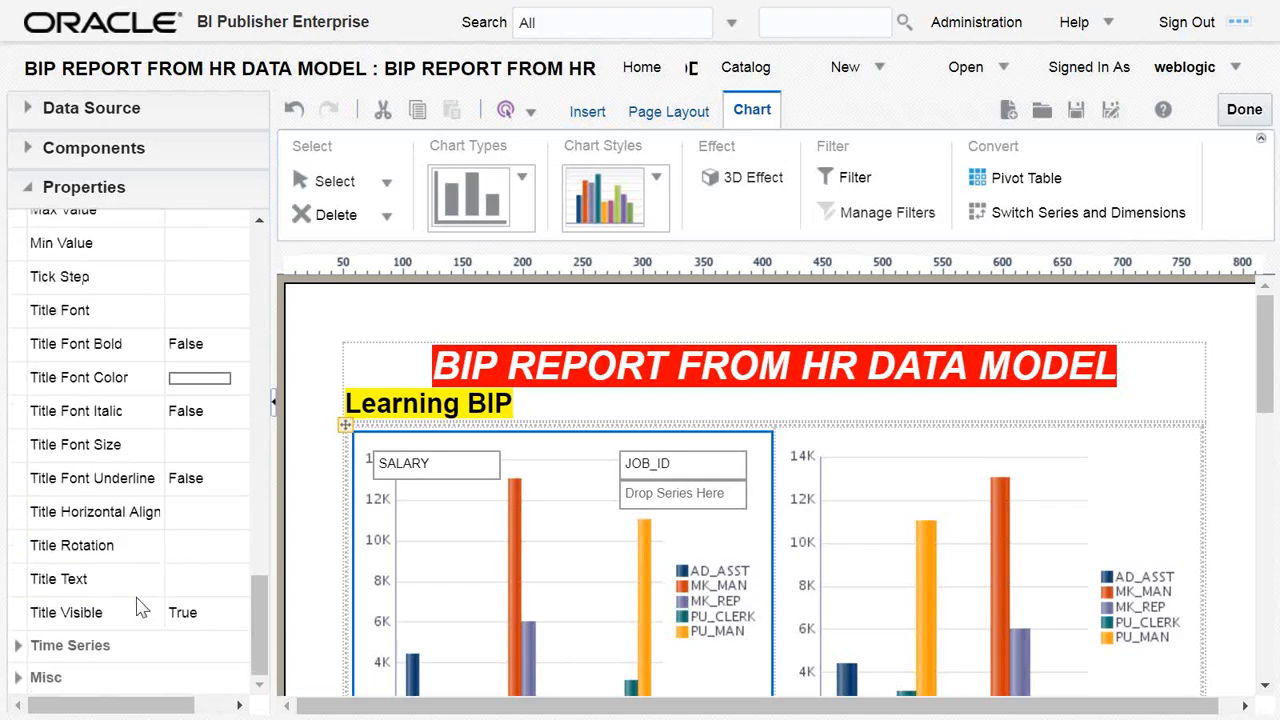
scroll(965, 608, "down", 10)
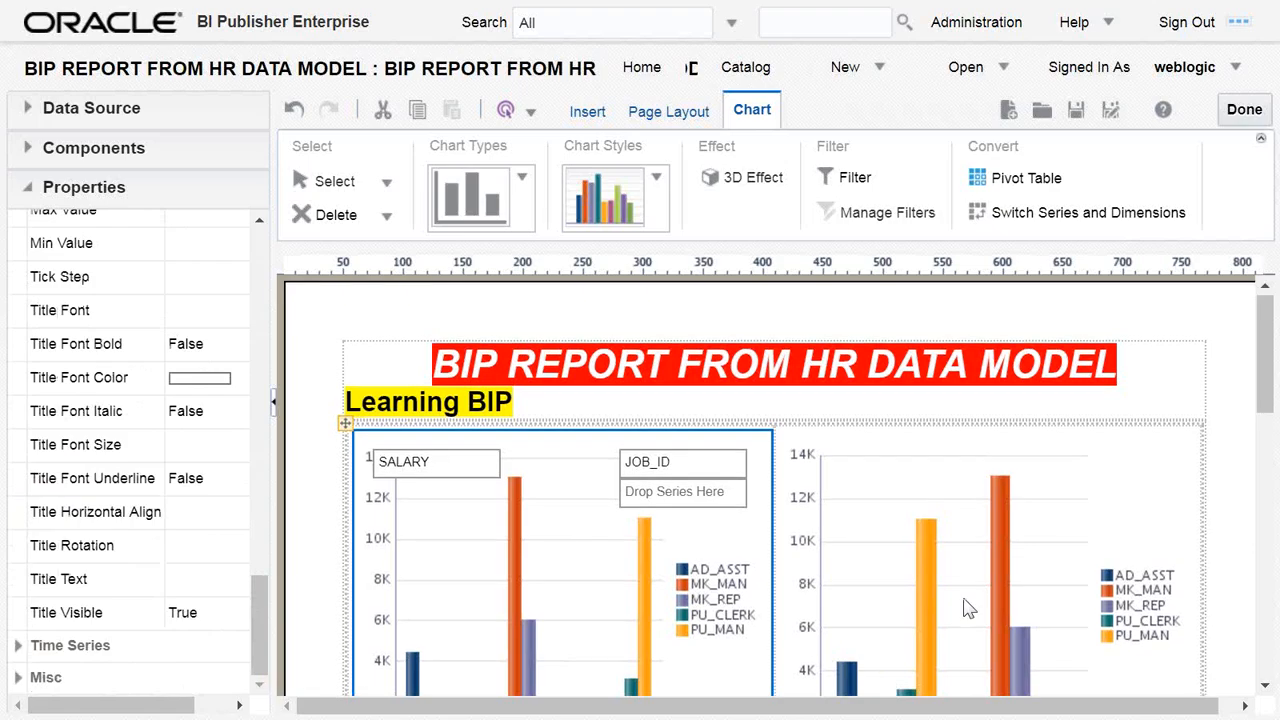
scroll(966, 606, "up", 5)
scroll(966, 606, "down", 4)
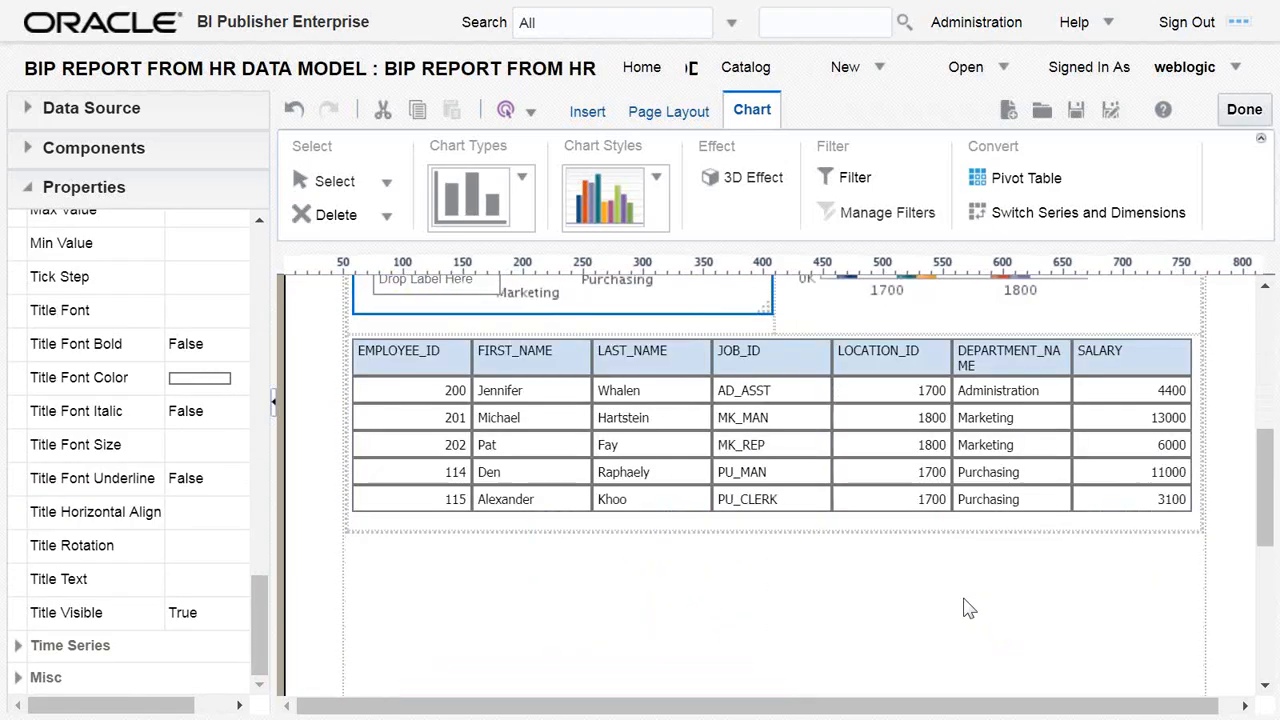
scroll(965, 603, "up", 2)
Step: Select the employee table, Table 1, to show its settings
left_click(410, 483)
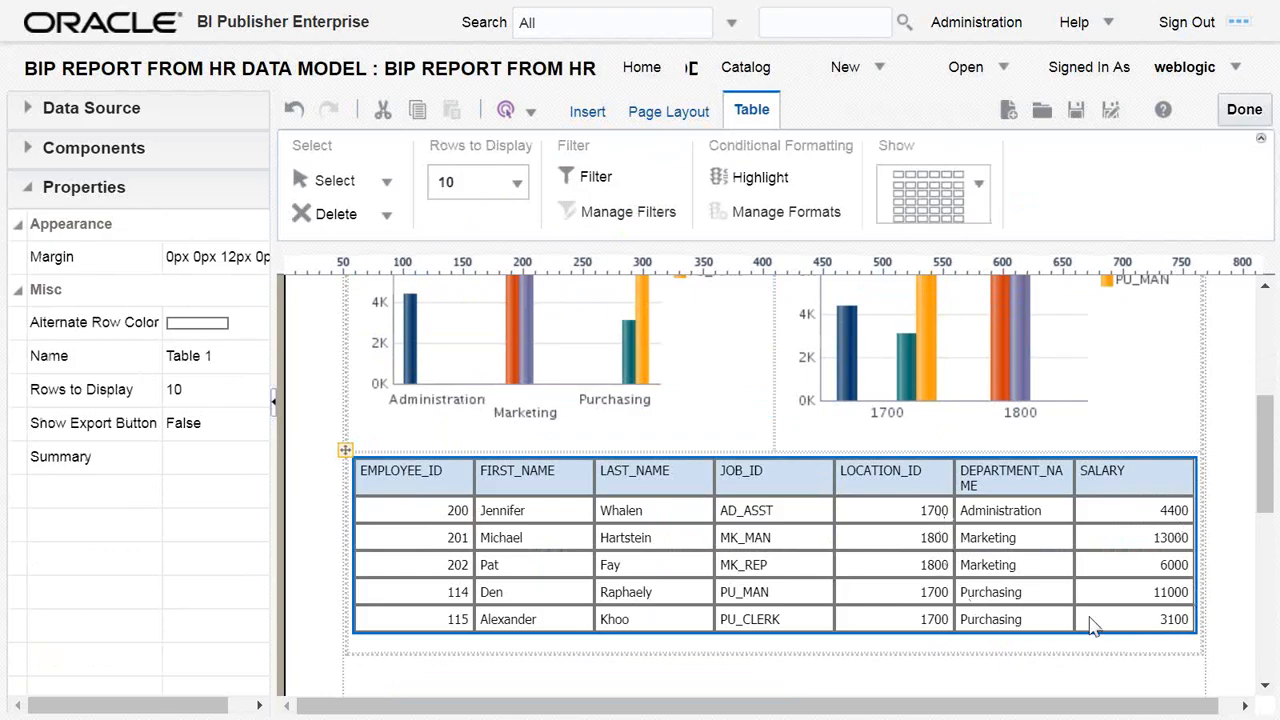
left_click_drag(874, 703, 1023, 700)
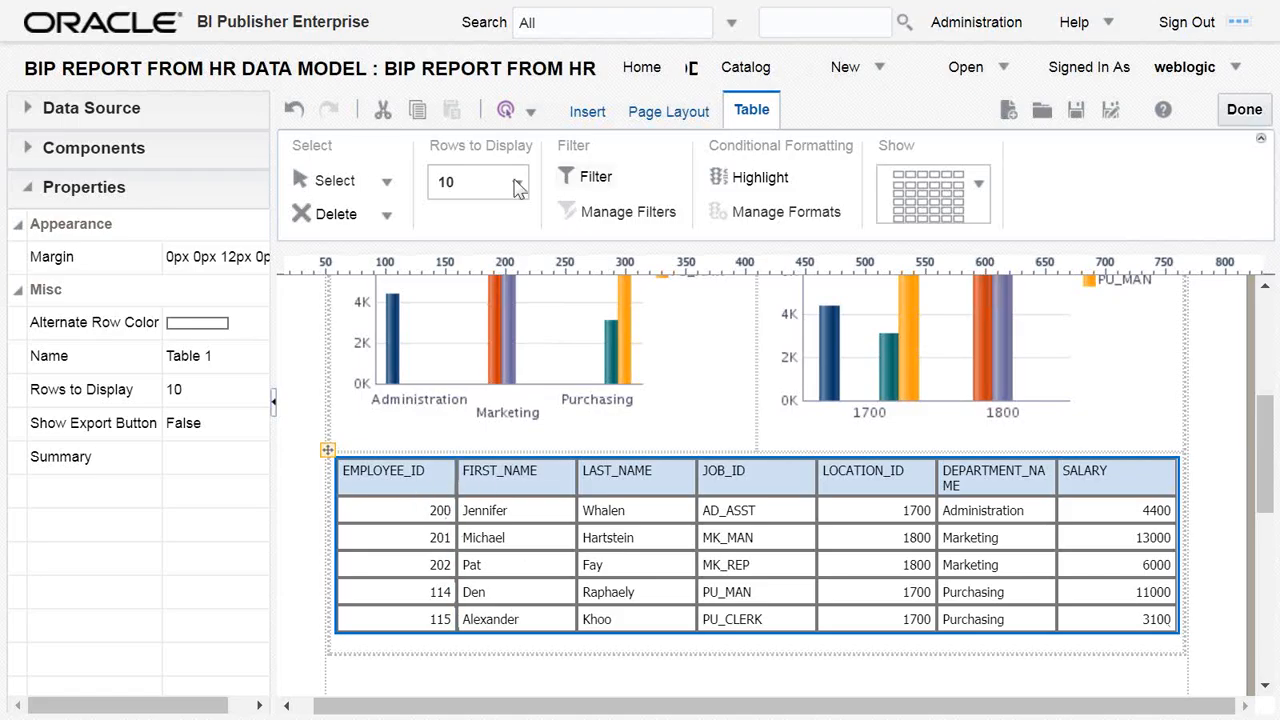
left_click(637, 376)
left_click(924, 362)
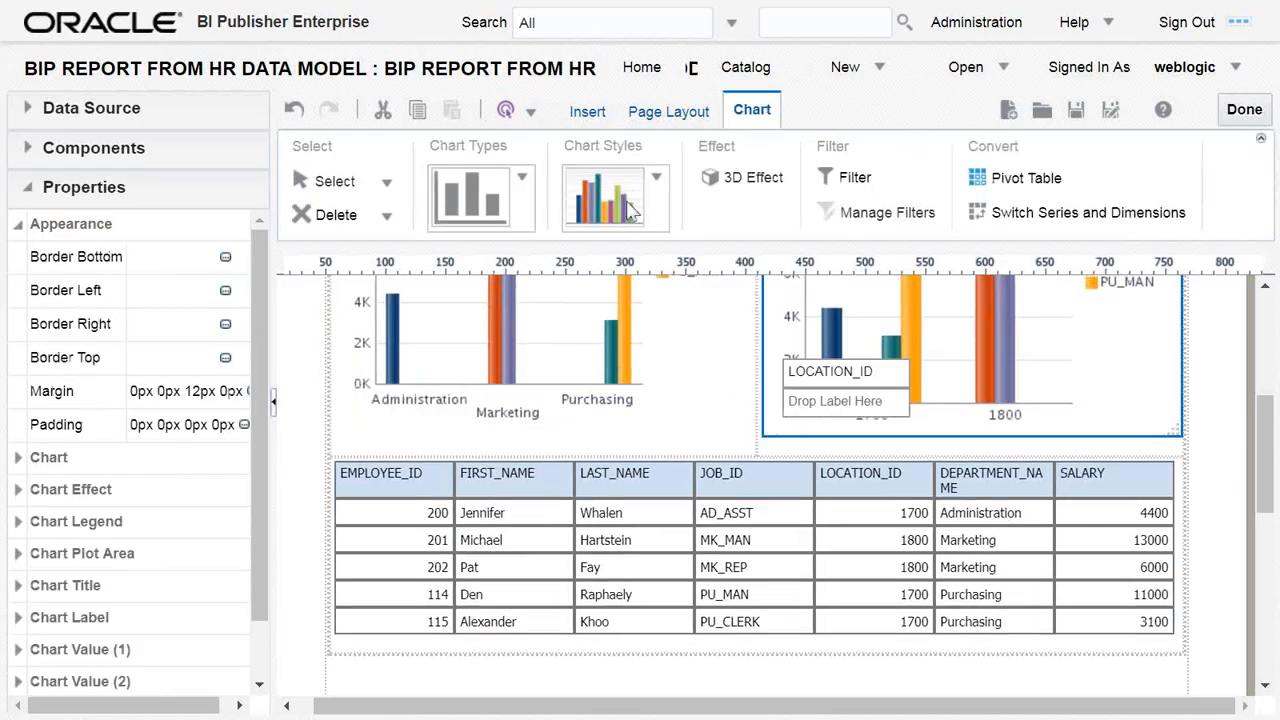
left_click(620, 520)
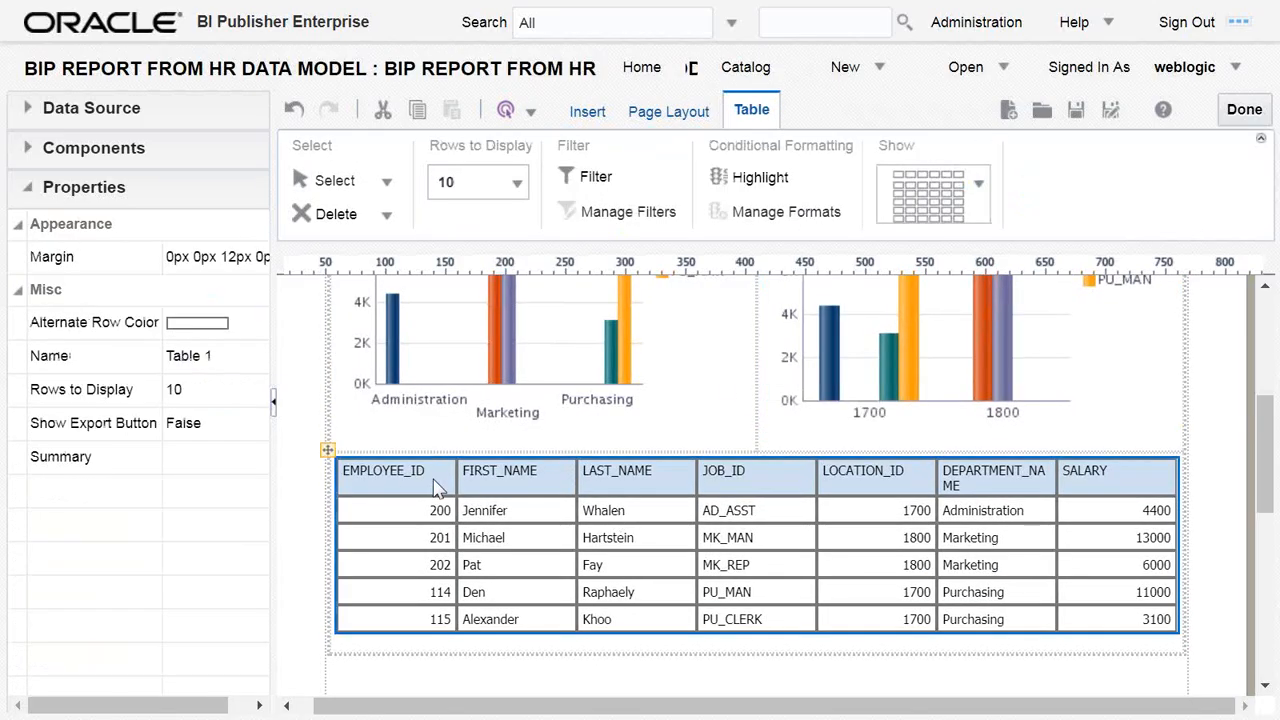
left_click(385, 470)
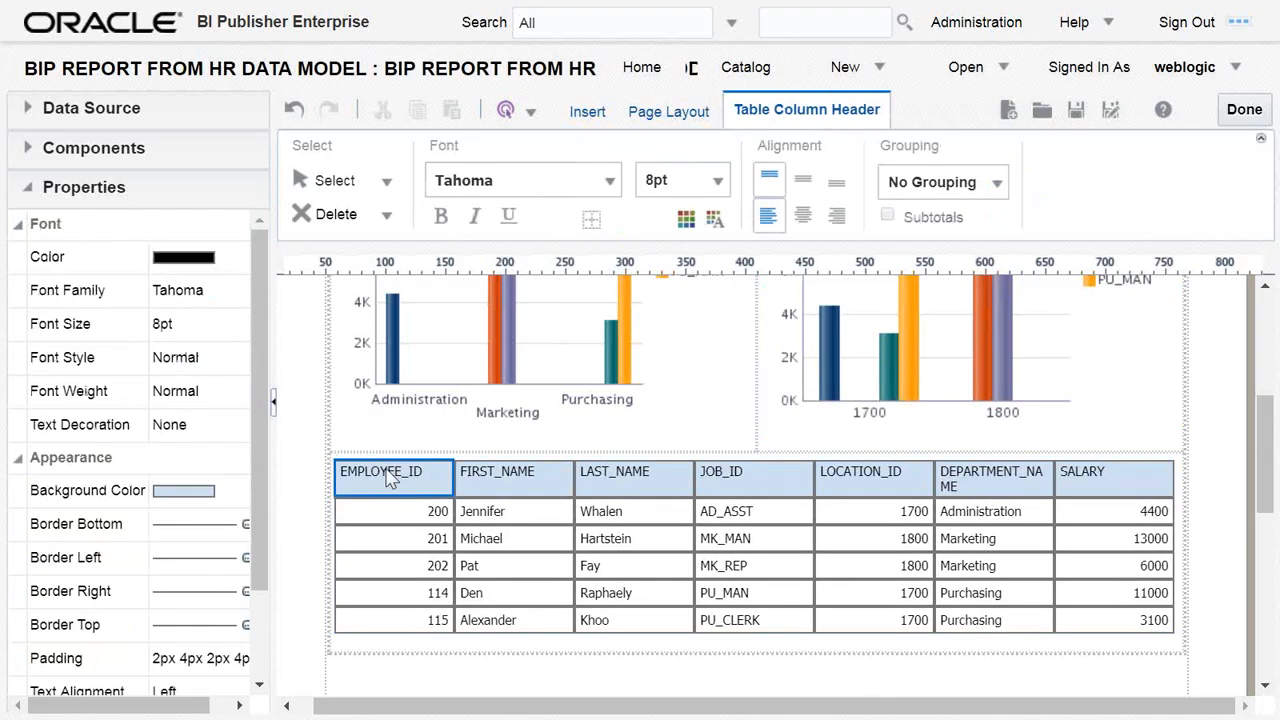
left_click(342, 497)
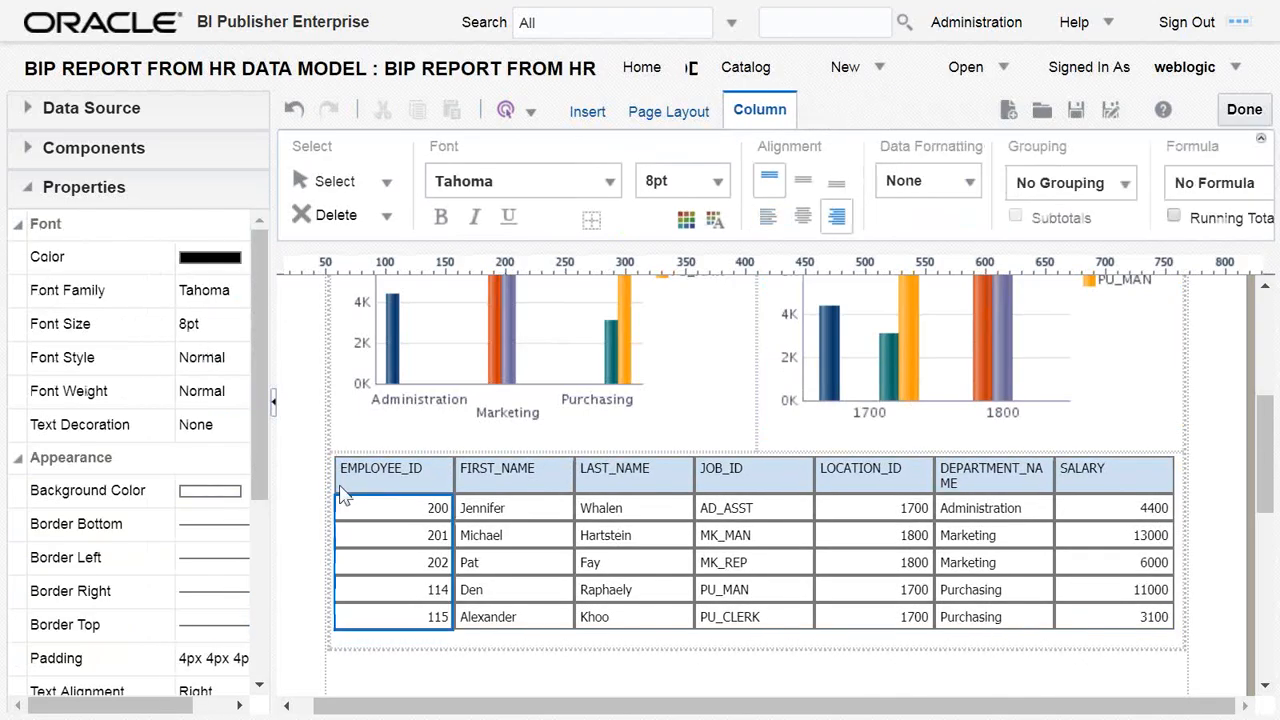
left_click(335, 468)
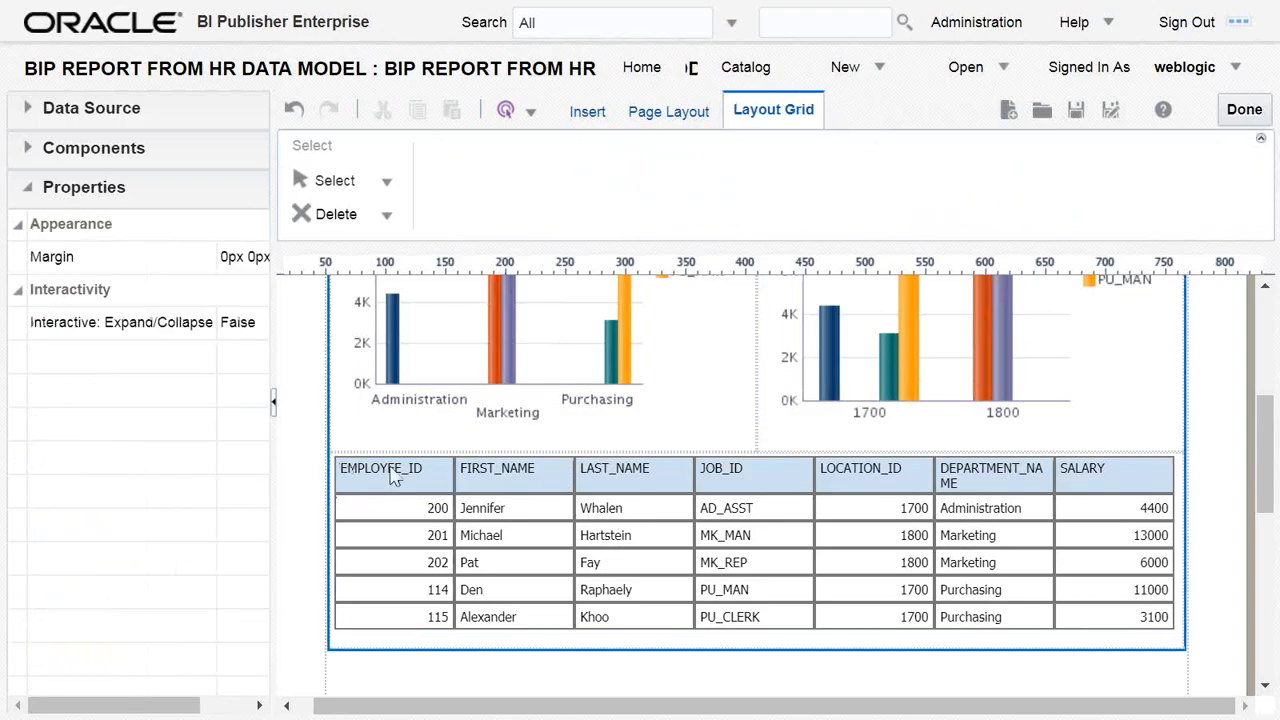
left_click(694, 497)
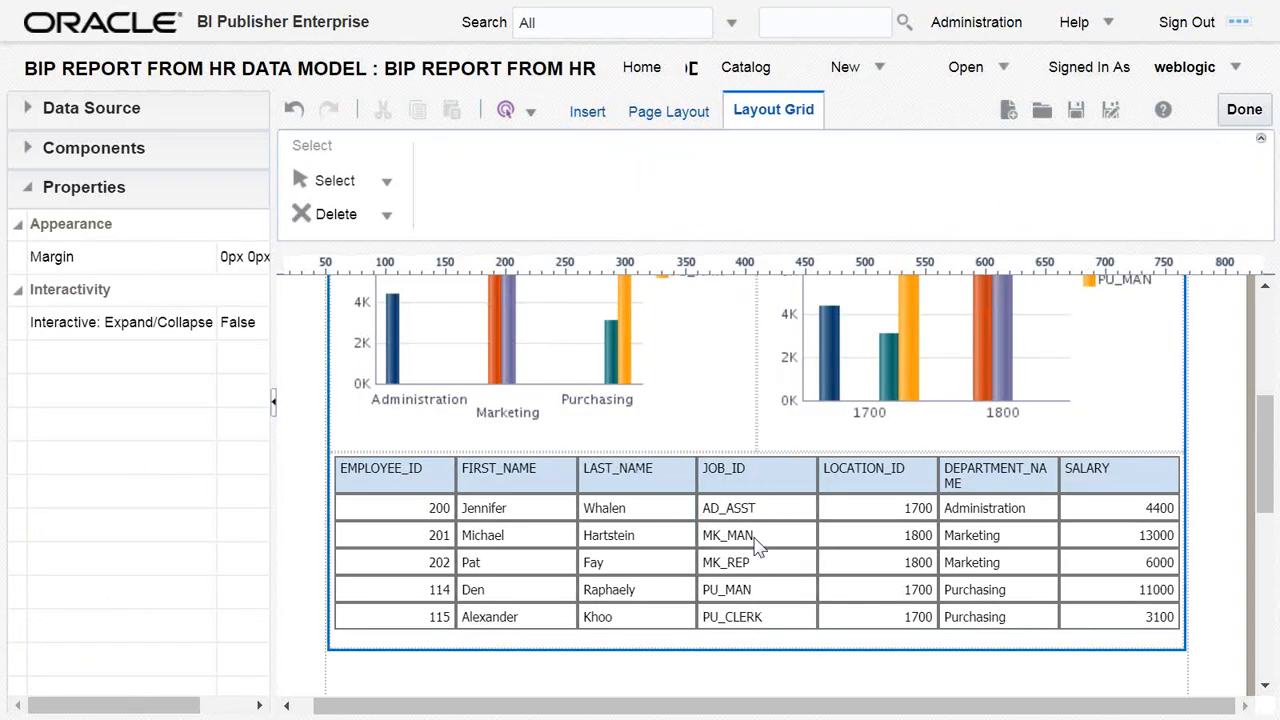
left_click(783, 545)
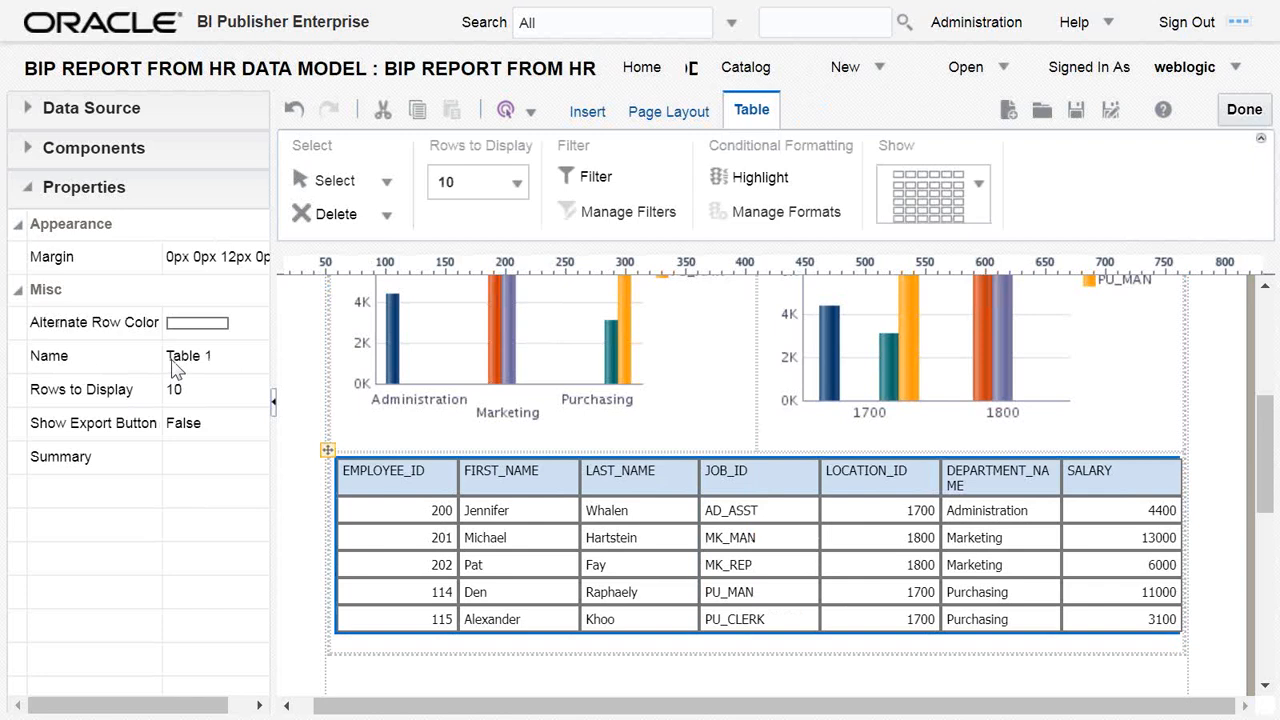
left_click(672, 391)
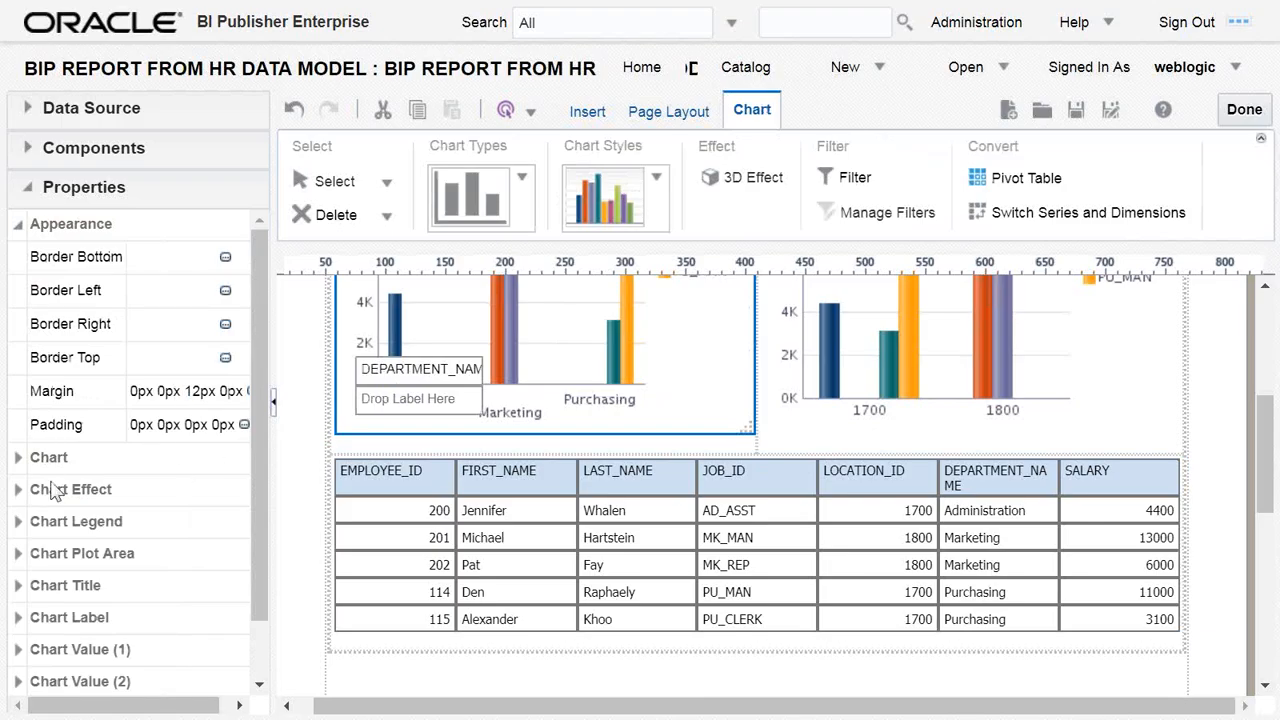
scroll(166, 380, "down", 2)
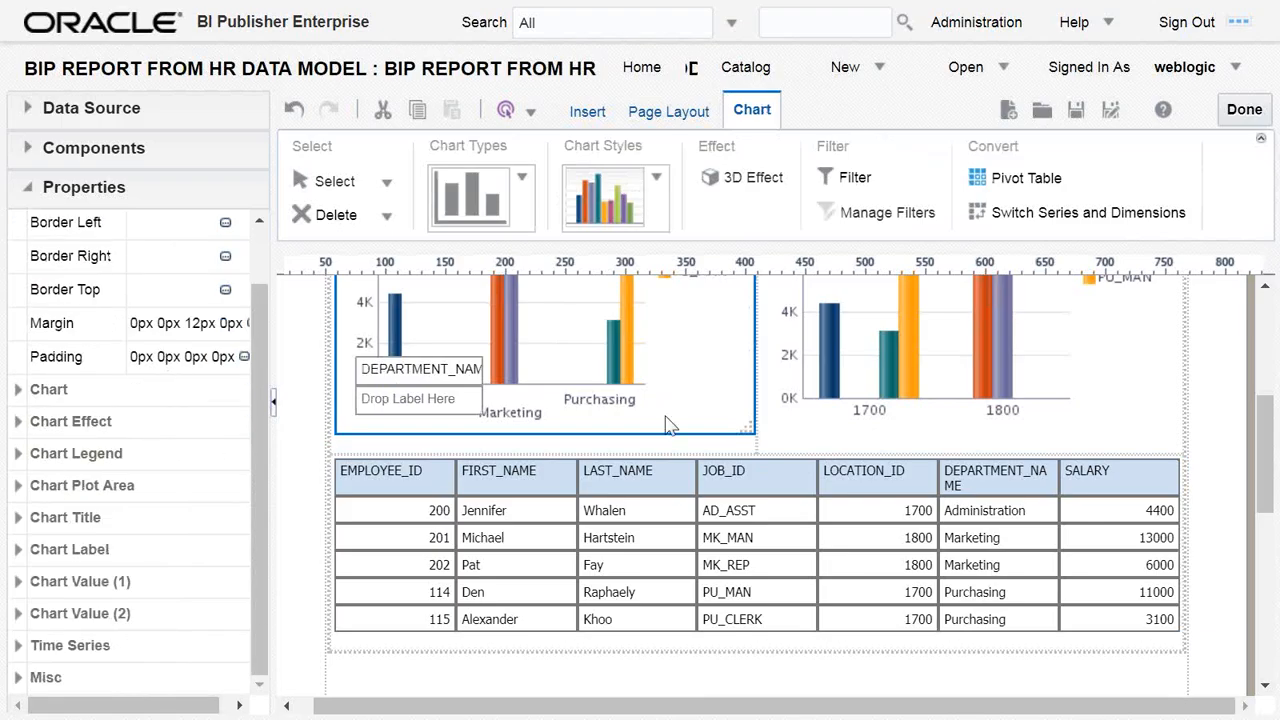
left_click(505, 515)
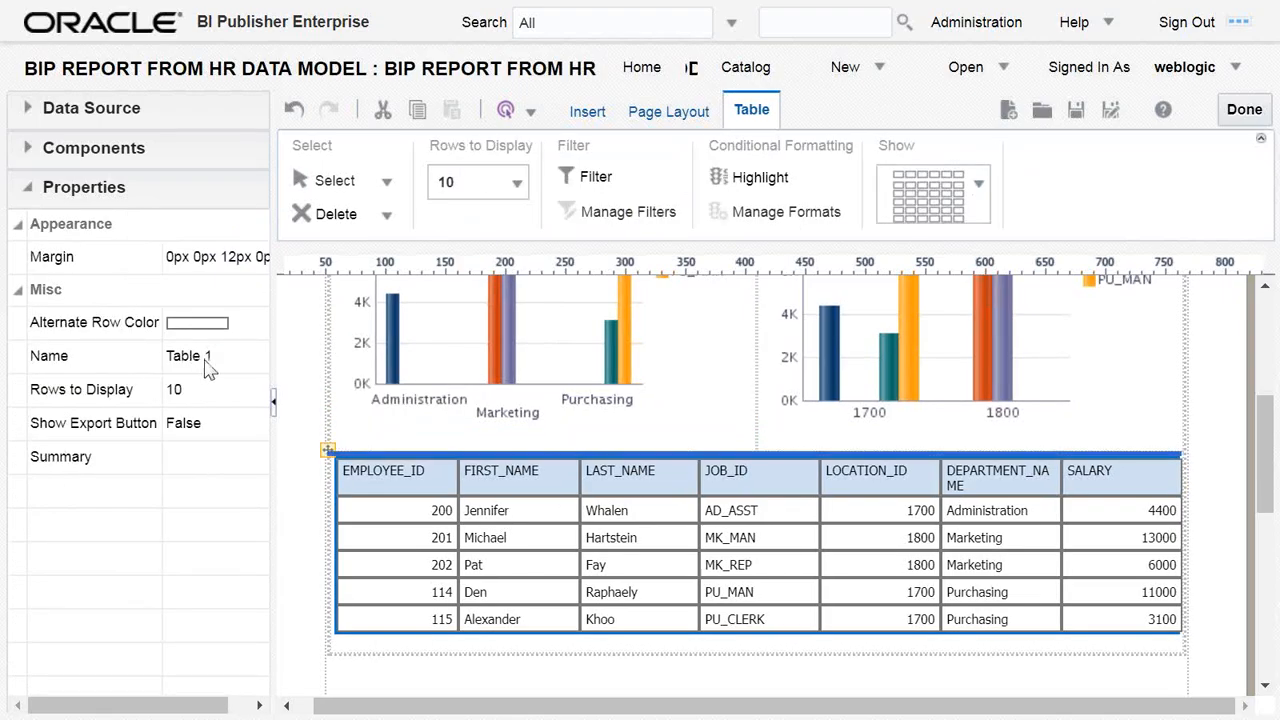
Step: Start a table highlight rule with the condition SALARY is less than 5000
left_click(785, 182)
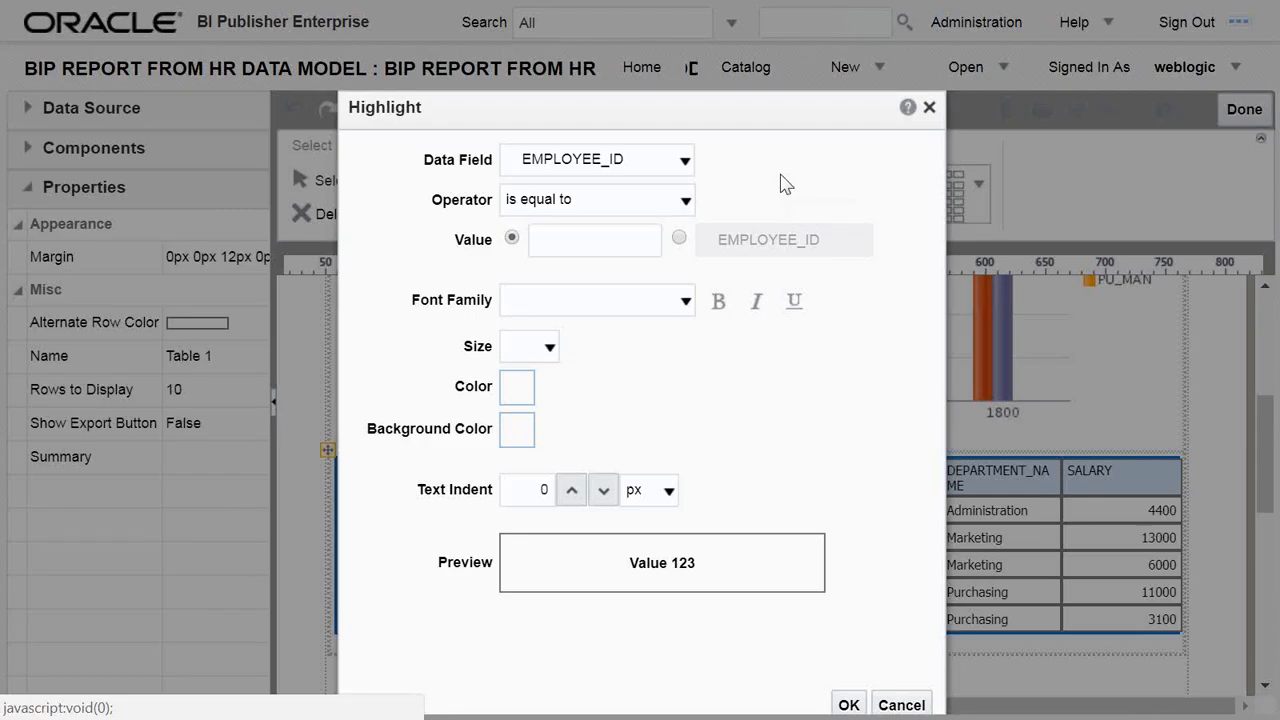
left_click(689, 166)
left_click(576, 502)
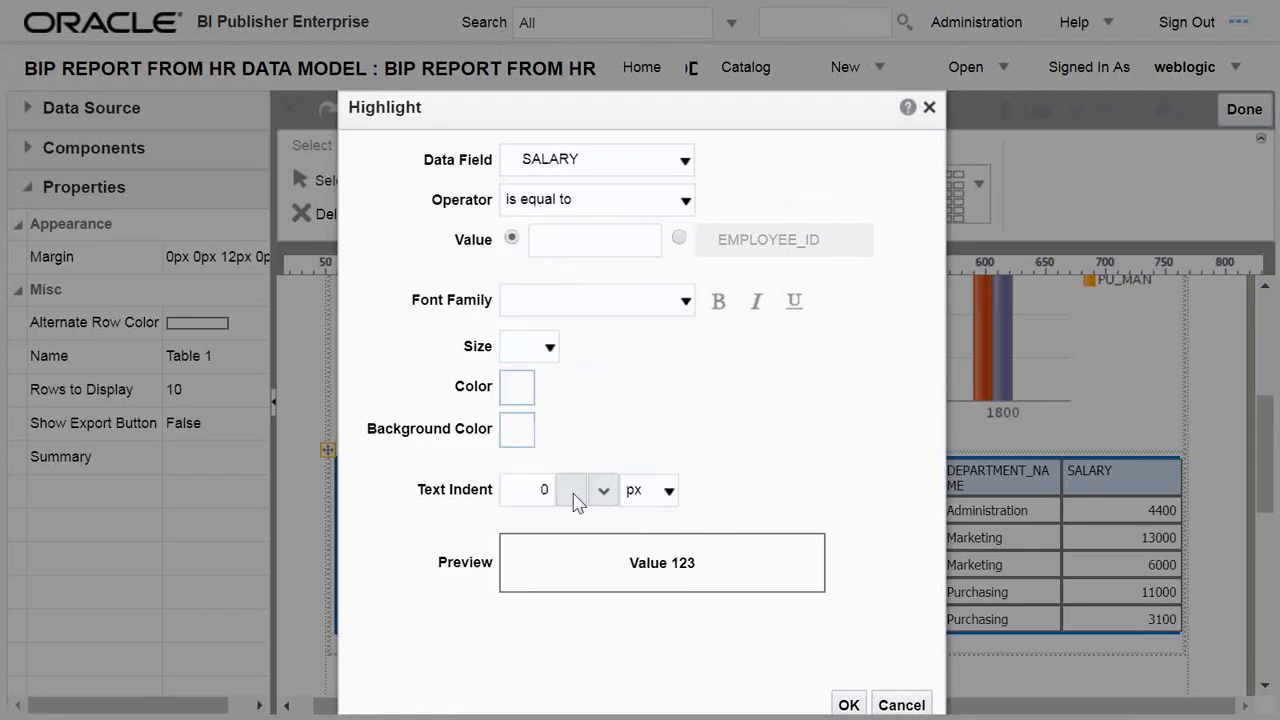
left_click(686, 200)
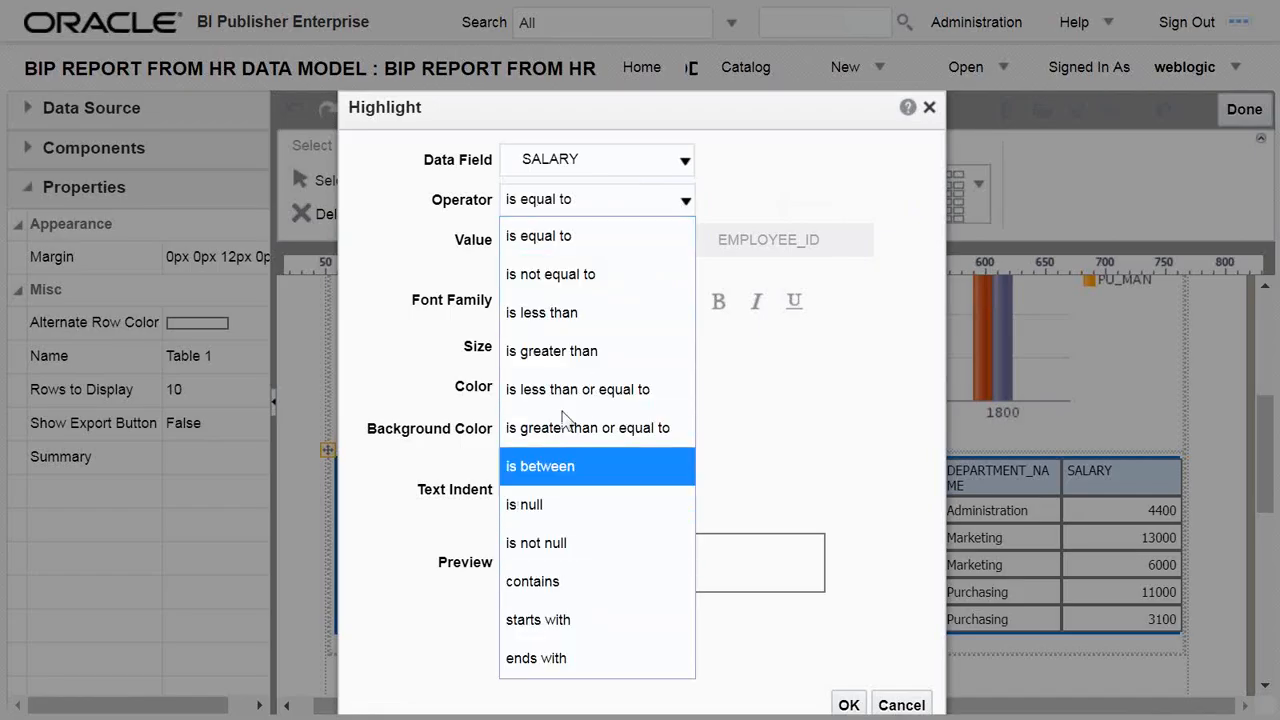
left_click(570, 315)
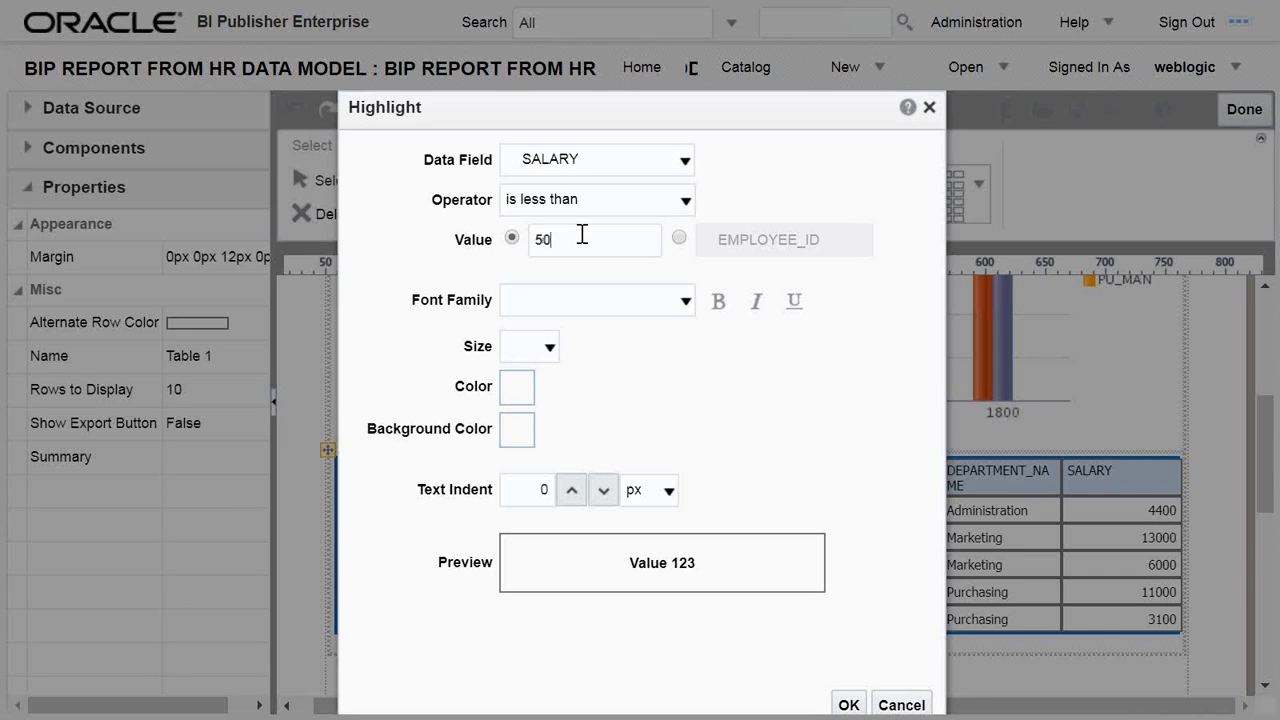
Step: Format matching rows with Arial font, red text and a yellow background, and apply the rule
left_click(565, 300)
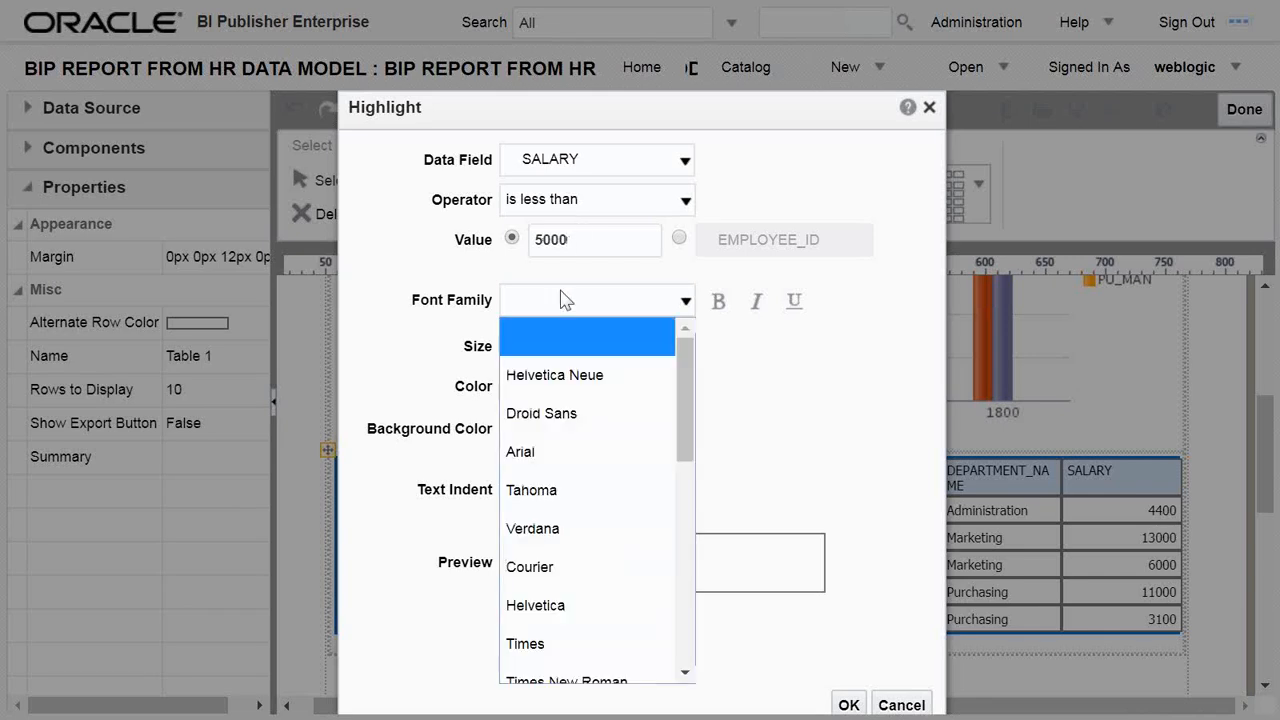
left_click(582, 452)
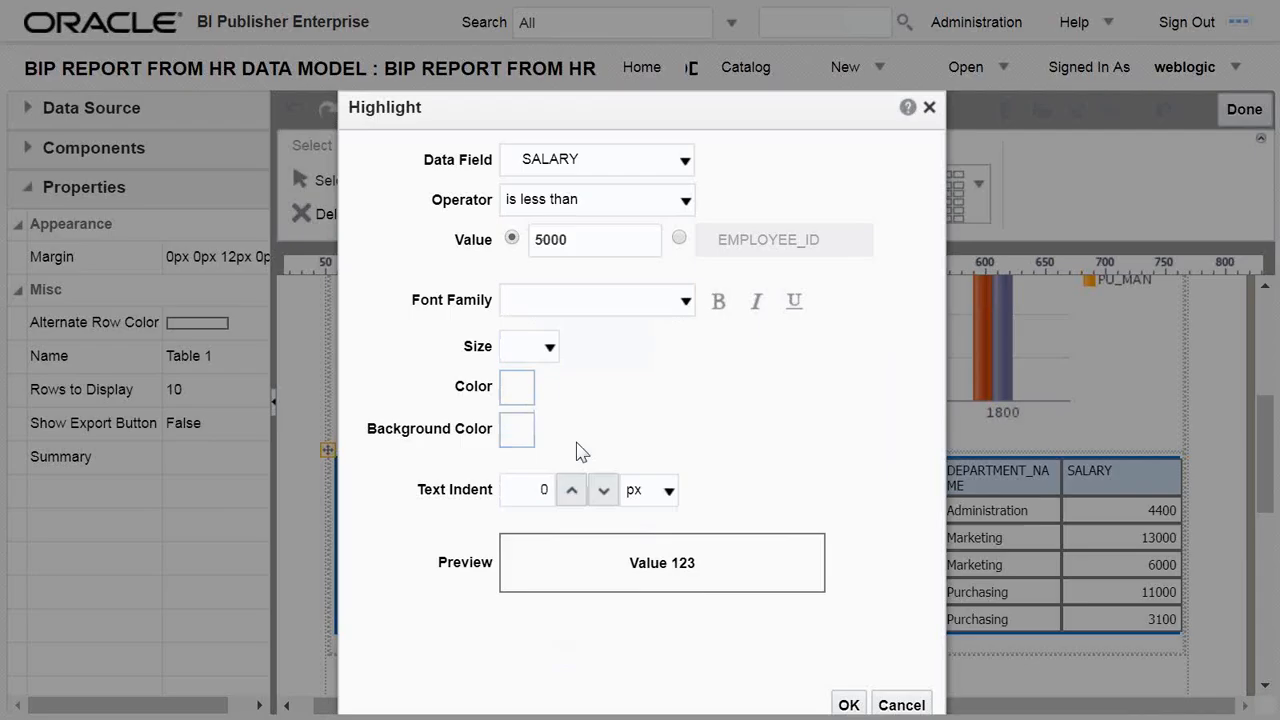
left_click(552, 358)
left_click(643, 409)
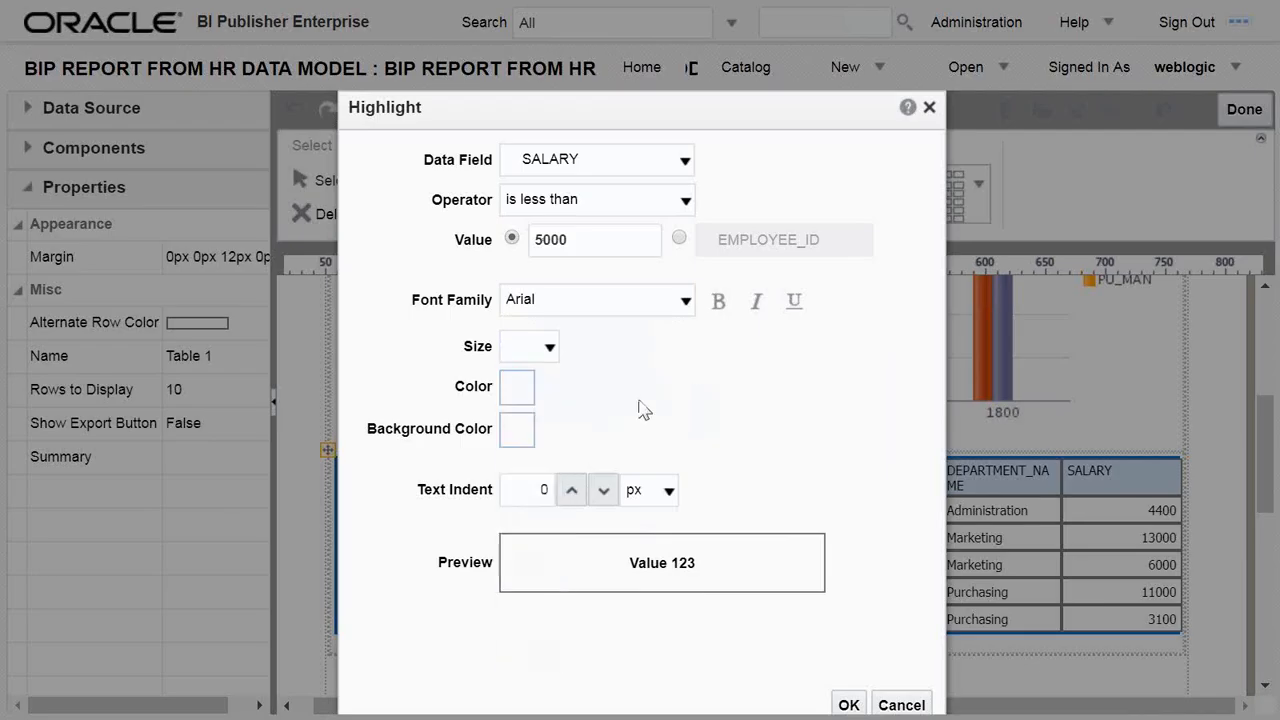
left_click(532, 392)
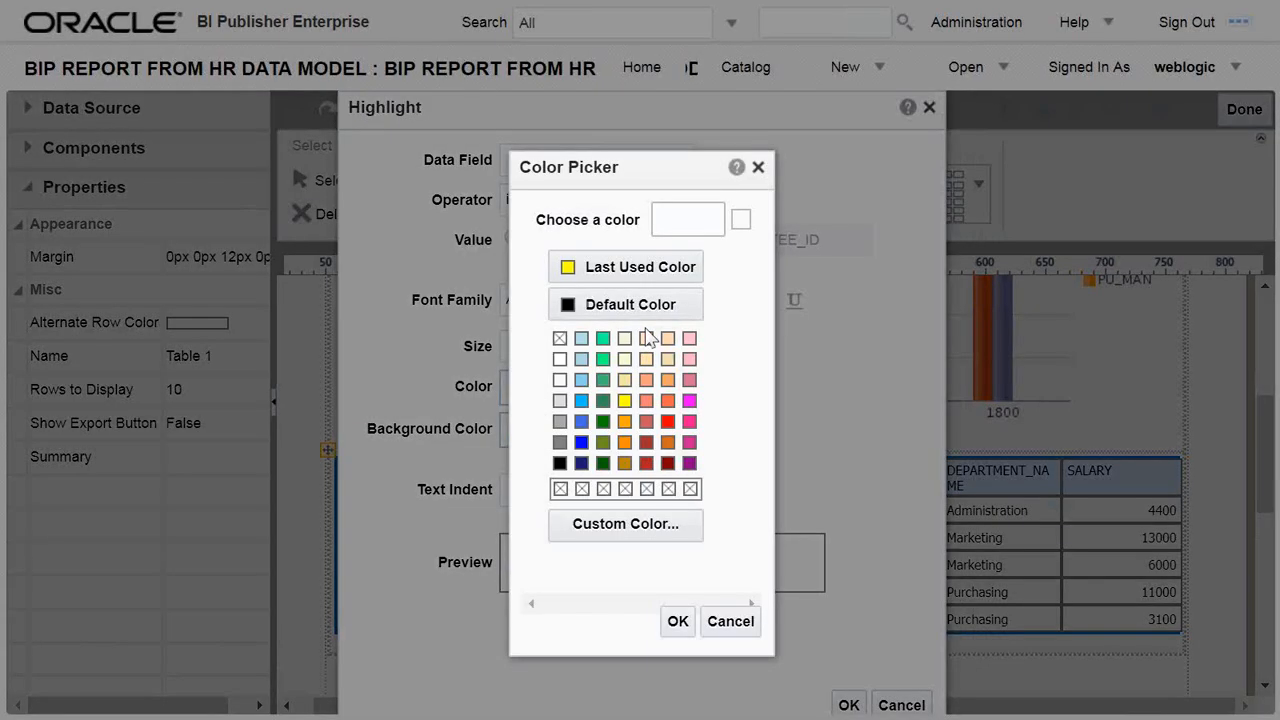
left_click(670, 423)
left_click(678, 621)
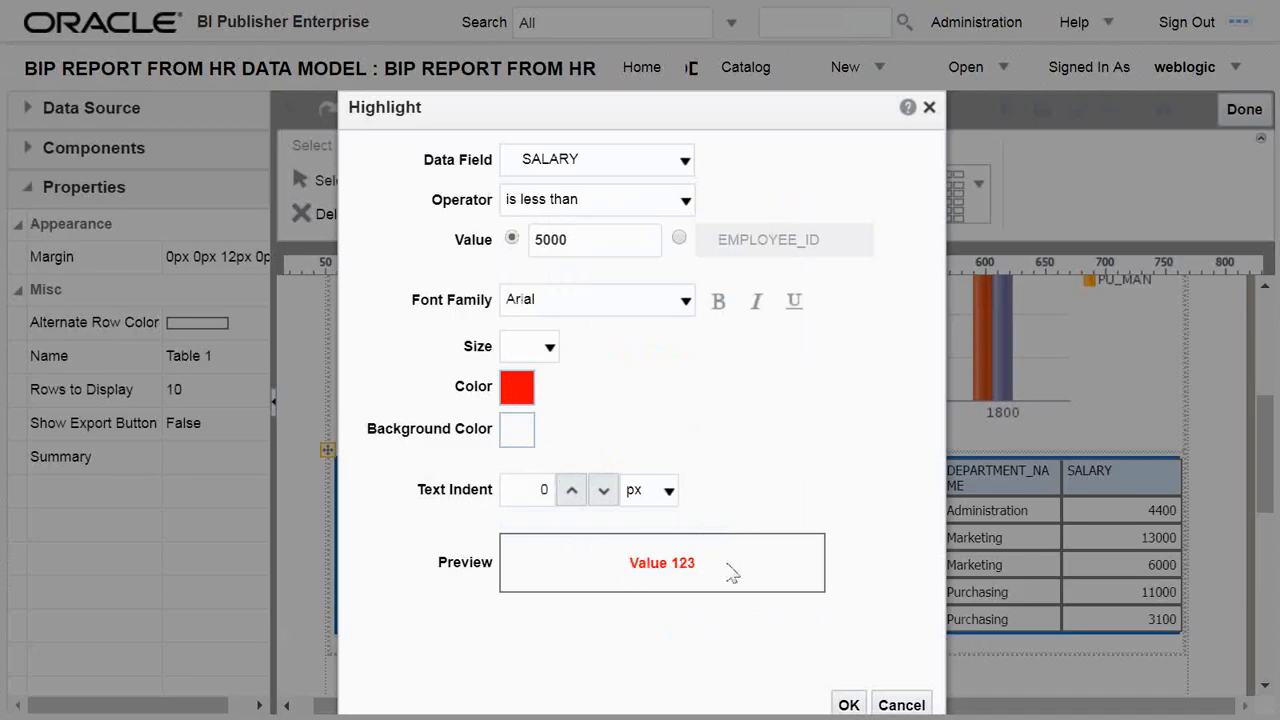
left_click(518, 430)
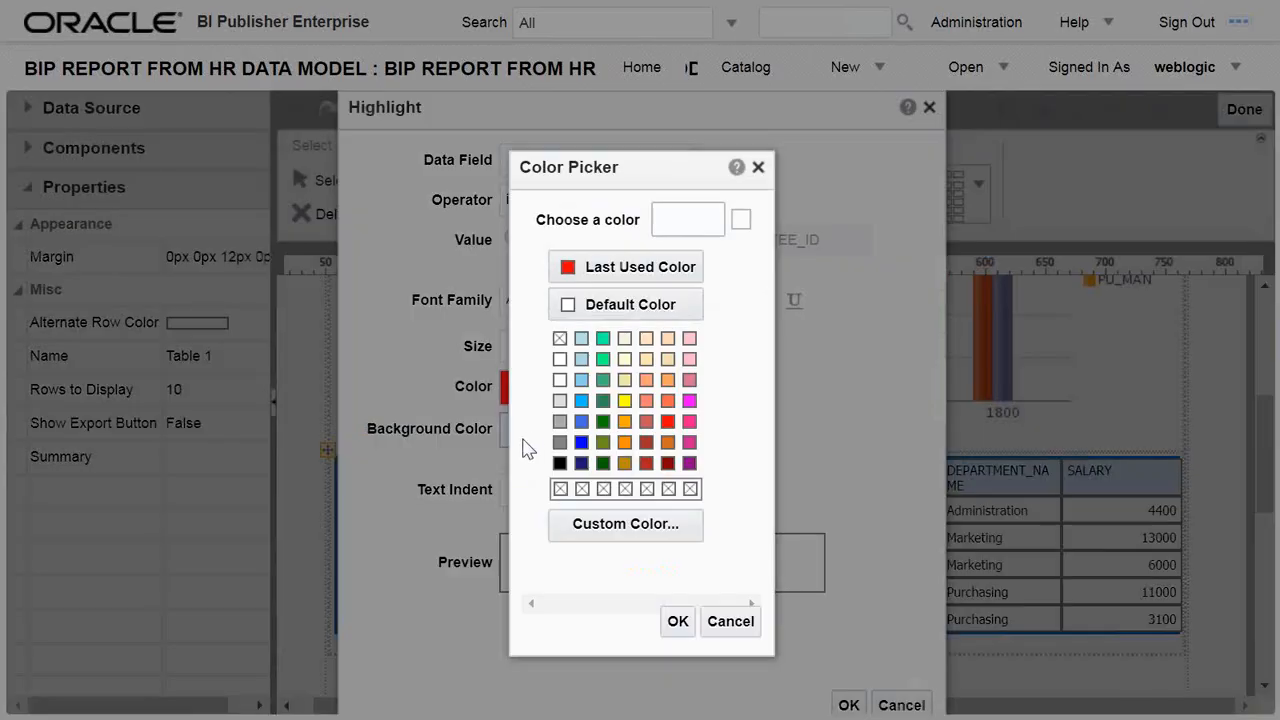
left_click(624, 401)
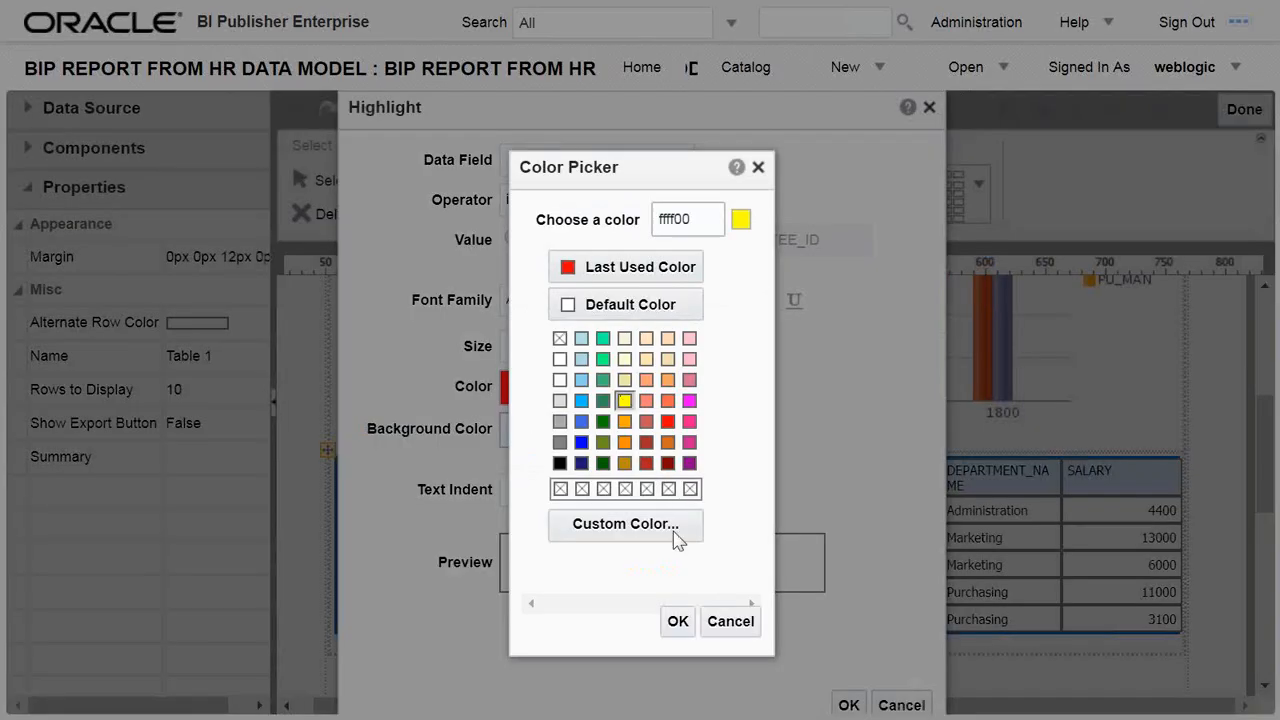
left_click(677, 621)
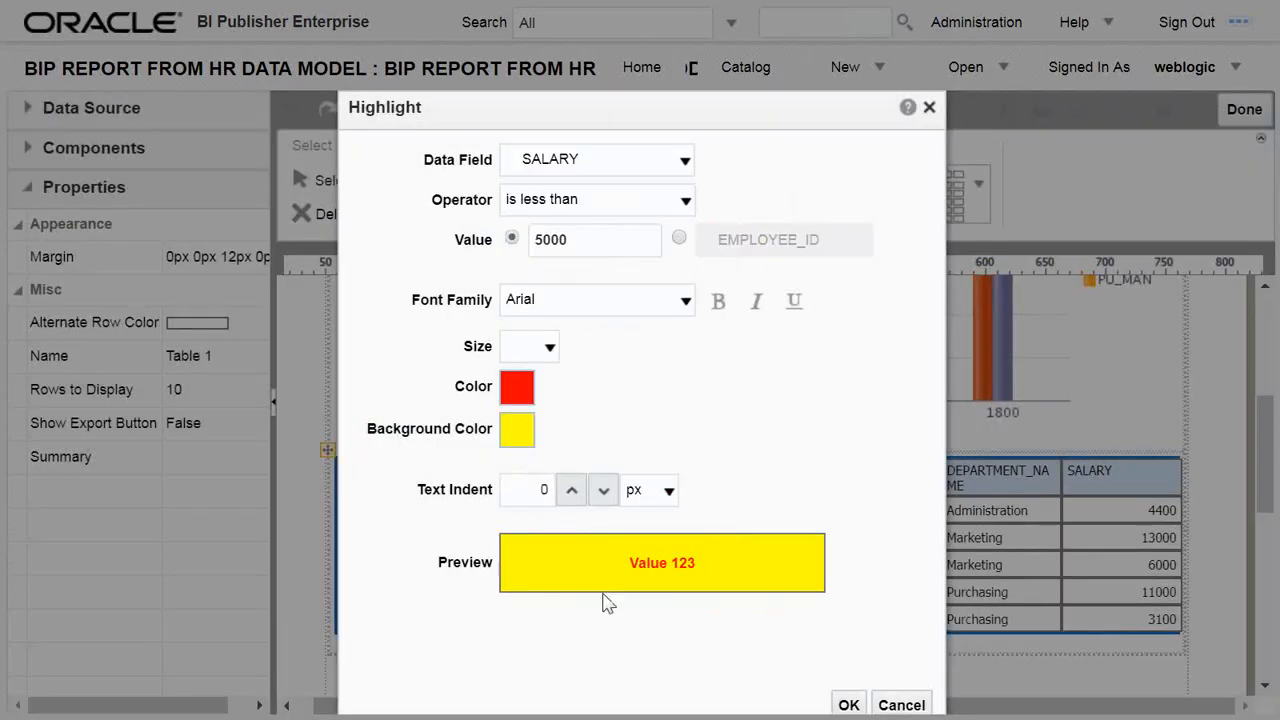
left_click(848, 705)
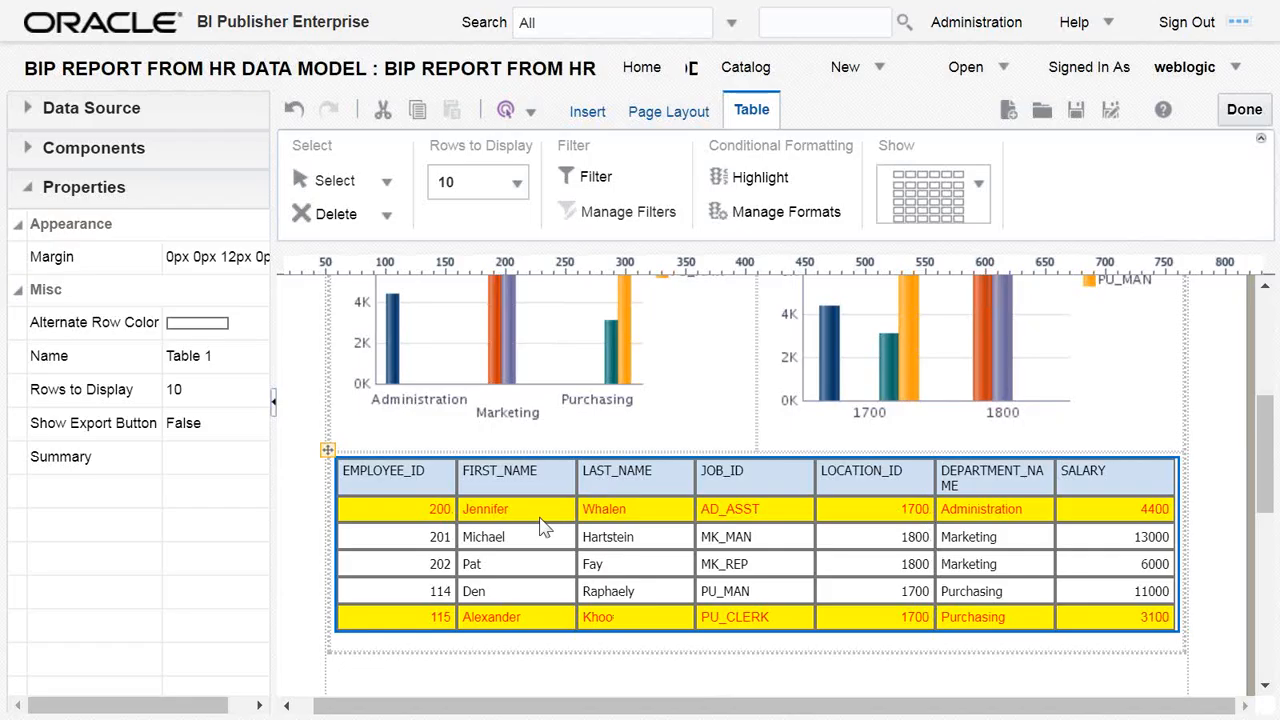
Step: Save the BIP REPORT FROM HR DATA MODEL layout and exit the layout editor
left_click(1244, 110)
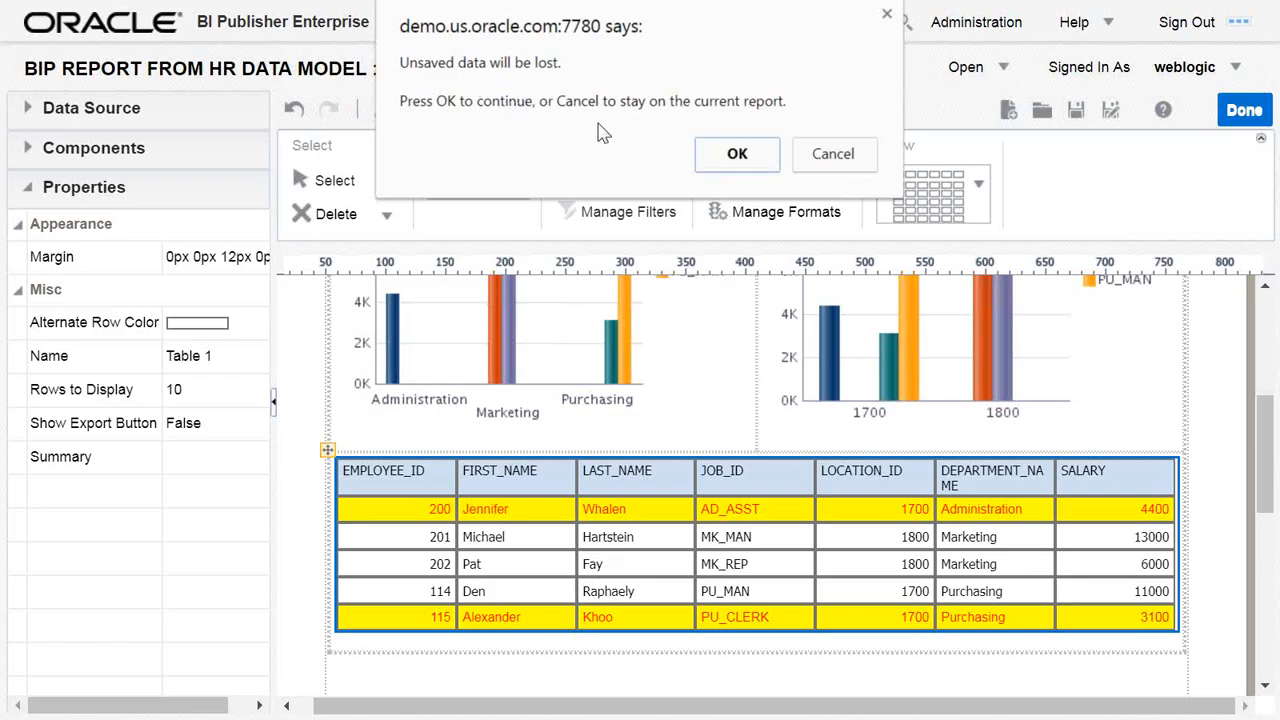
left_click(851, 163)
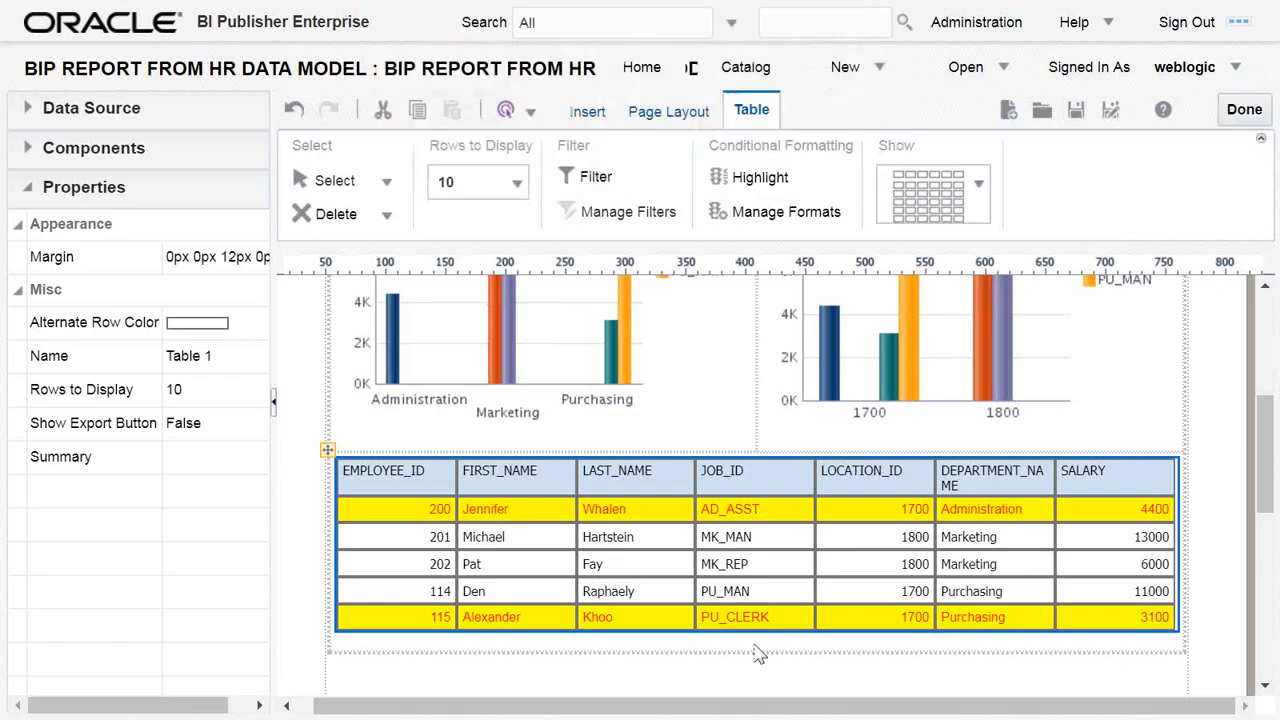
left_click(1077, 111)
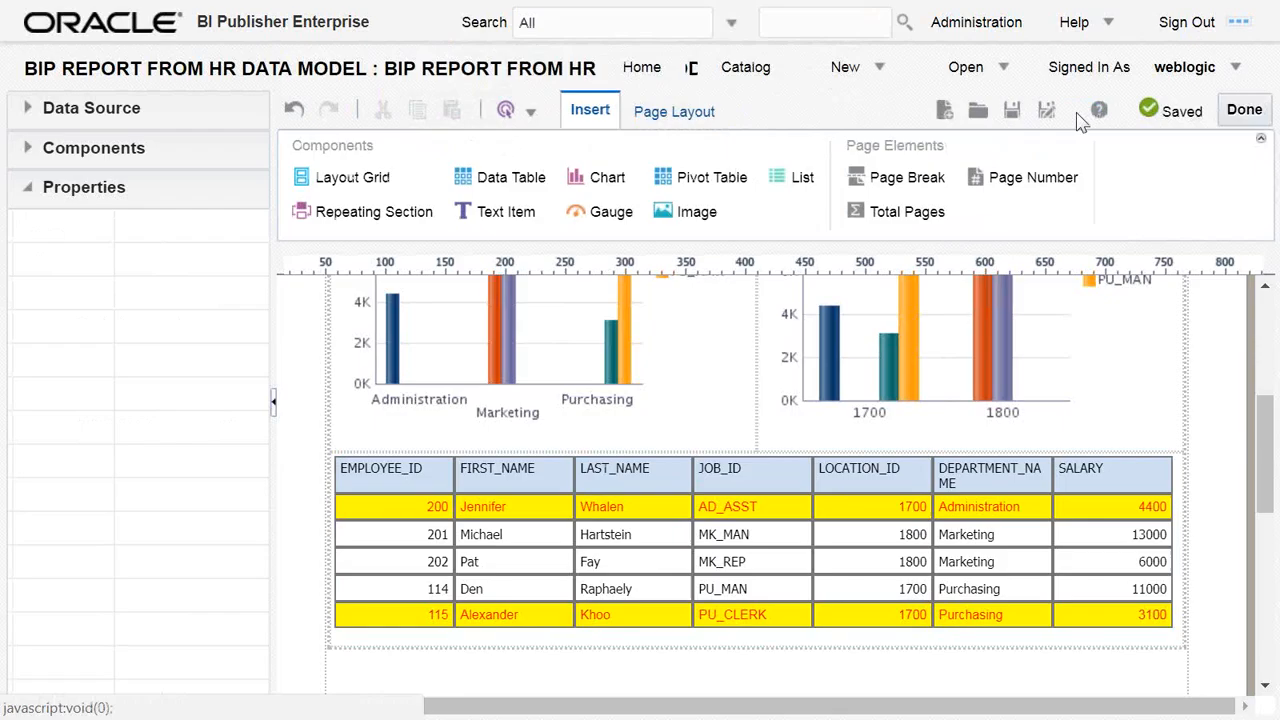
left_click(1241, 115)
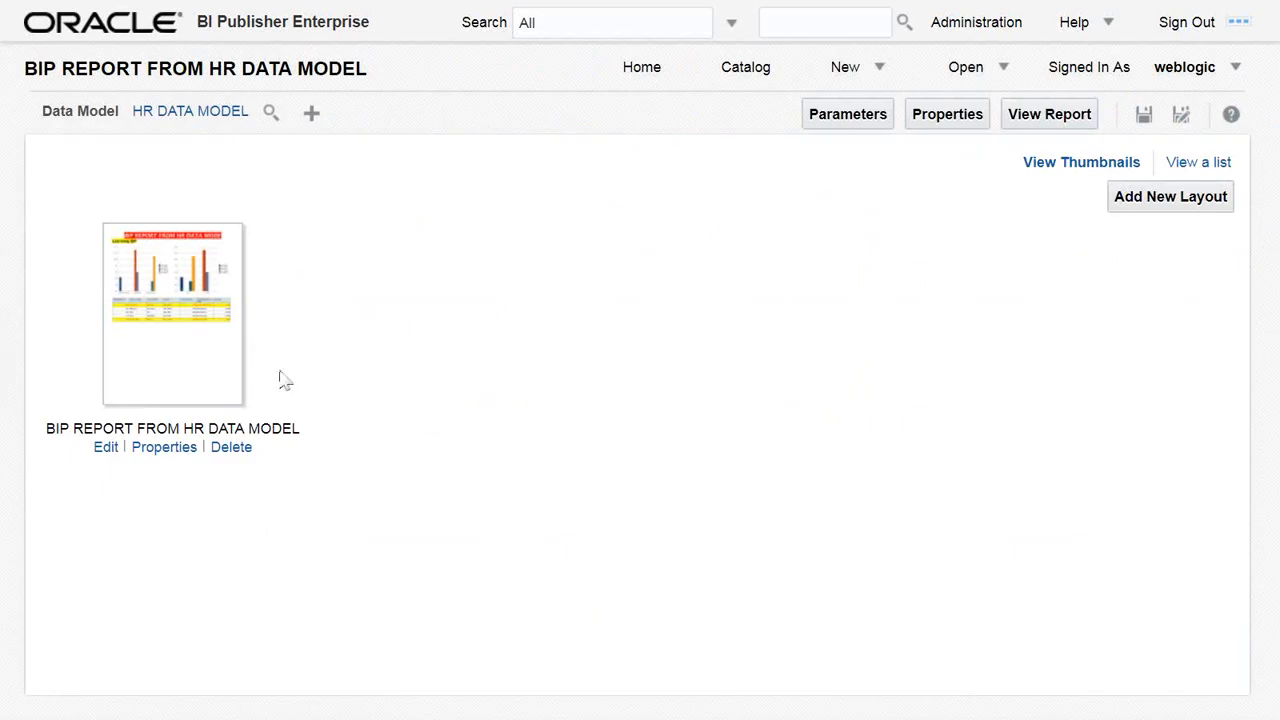
Step: Open BIP REPORT FROM HR DATA MODEL from the Catalog and review its yellow-highlighted low-salary rows
left_click(758, 75)
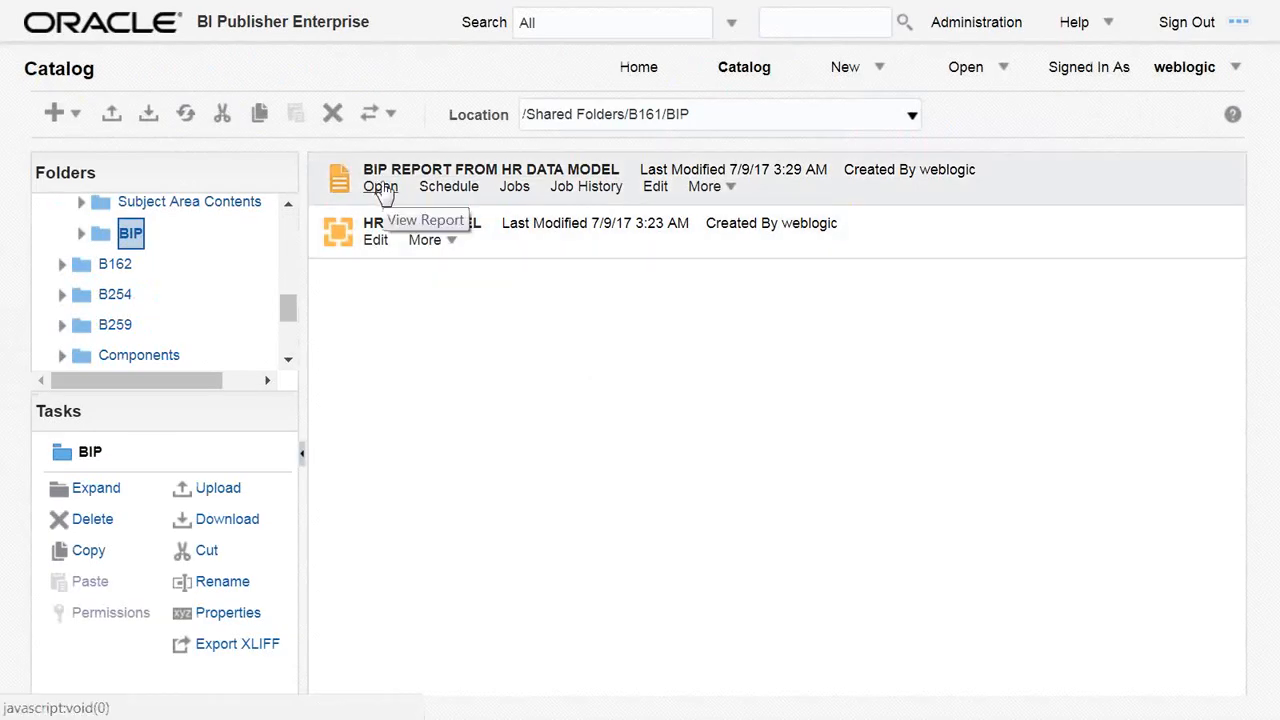
left_click(382, 190)
left_click(381, 188)
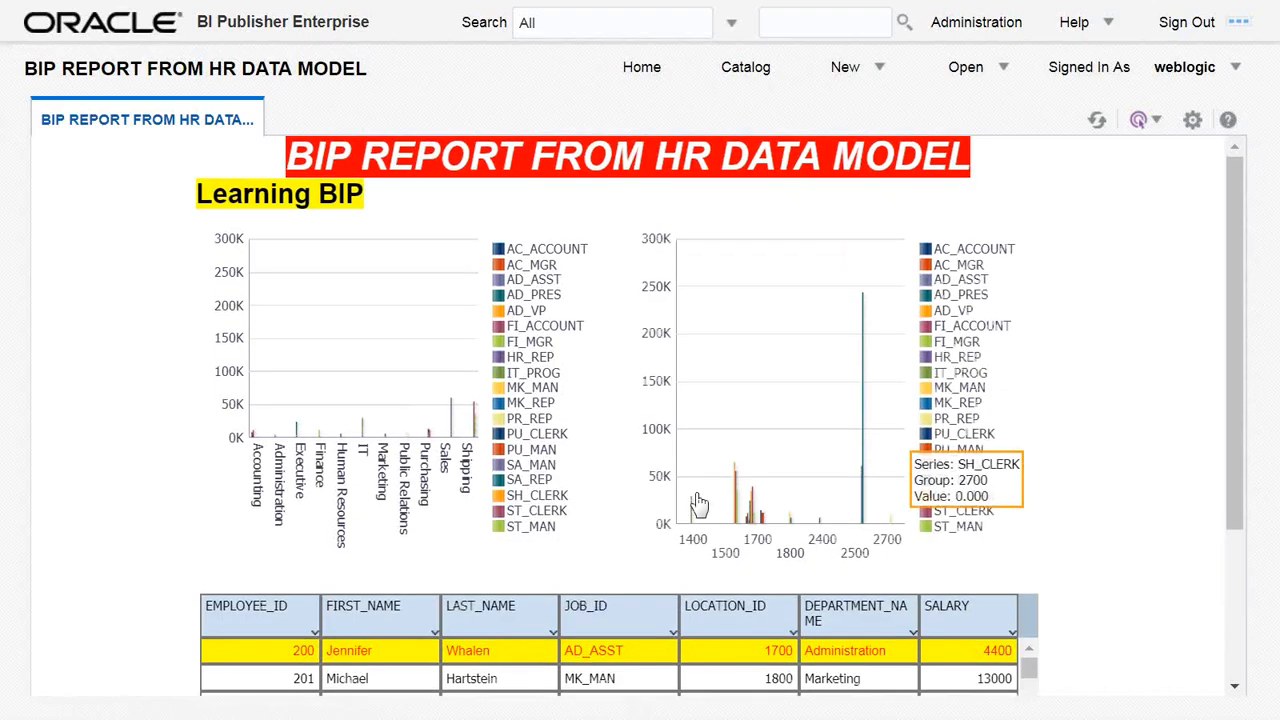
scroll(702, 503, "down", 5)
scroll(702, 503, "down", 10)
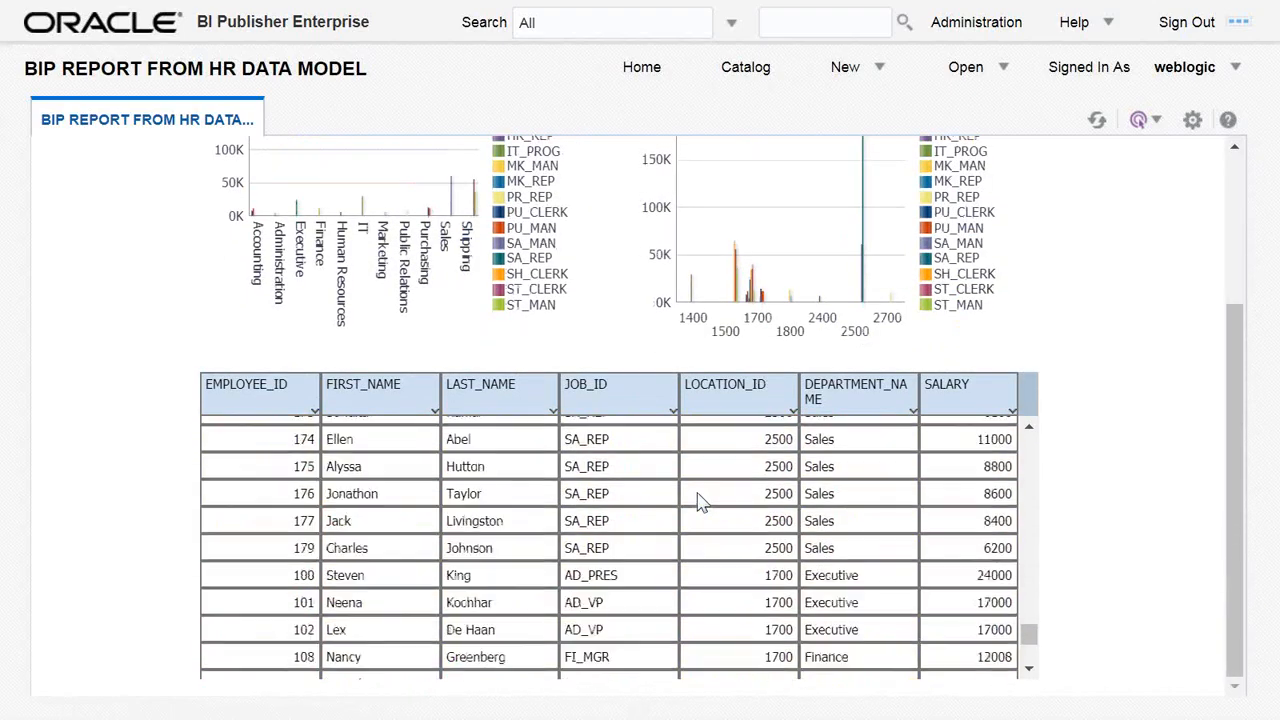
scroll(702, 503, "up", 10)
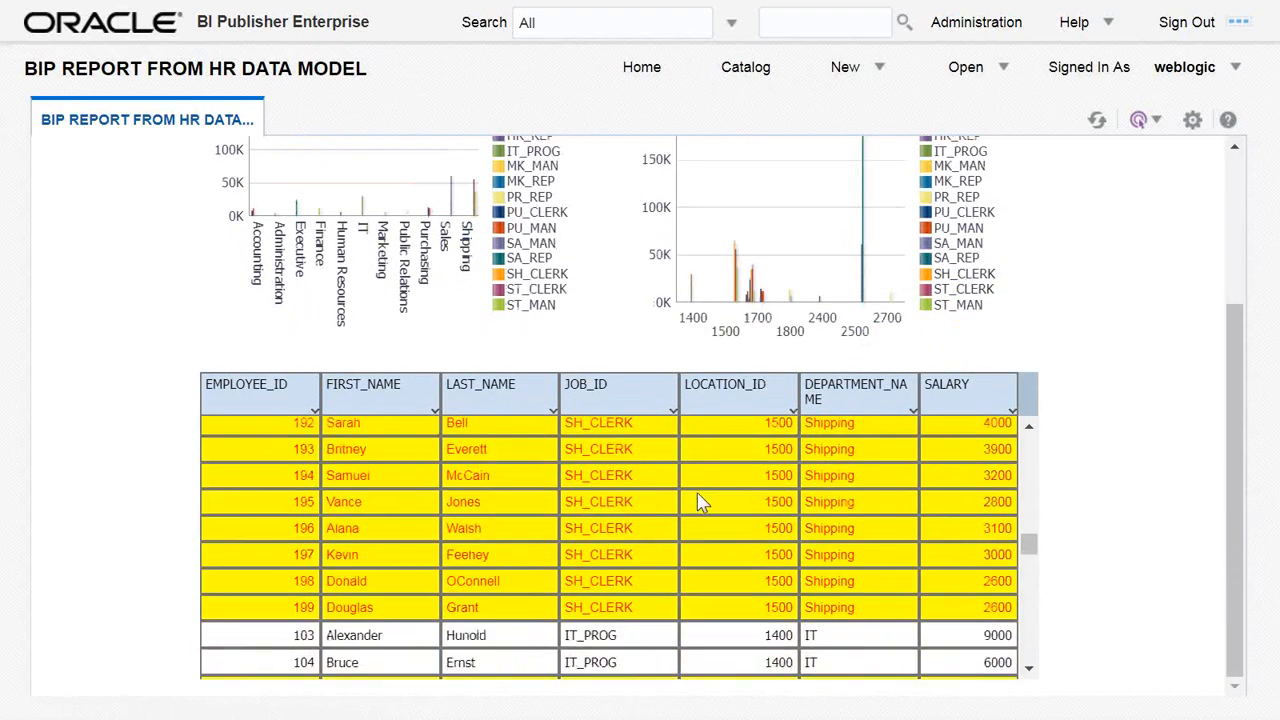
scroll(1088, 386, "up", 3)
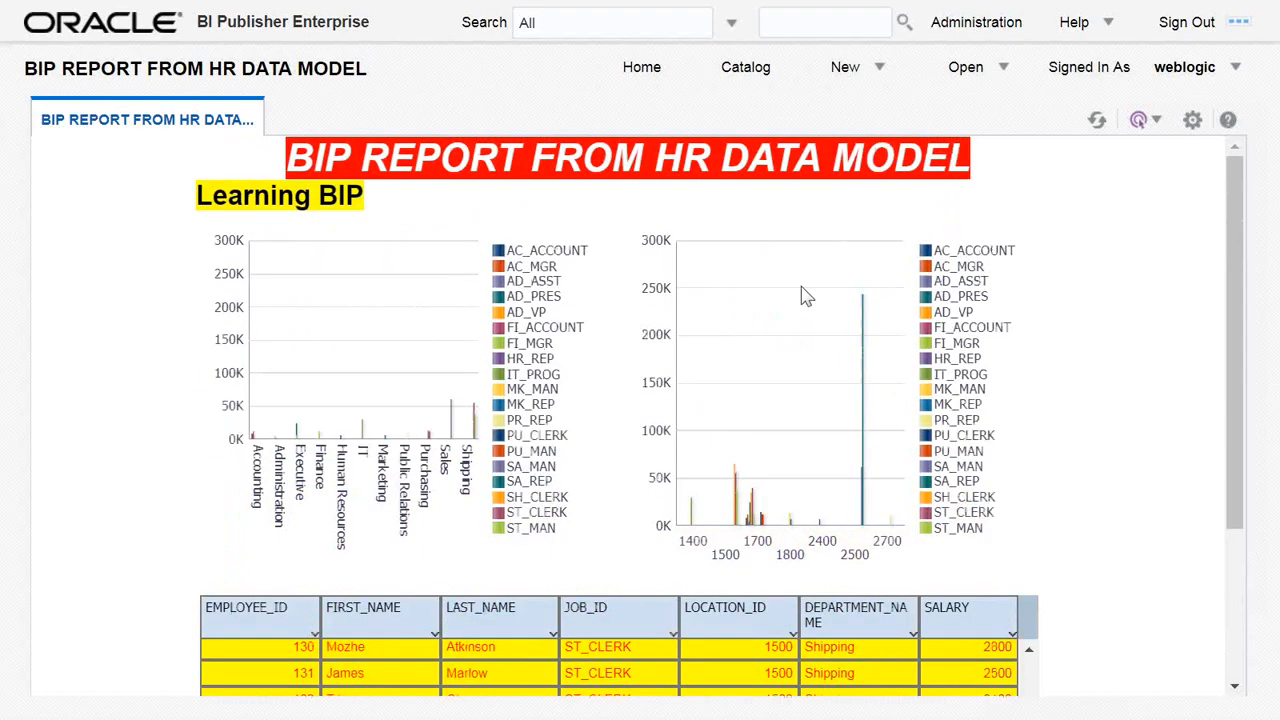
mouse_move(388, 72)
left_mouse_down()
mouse_move(390, 106)
mouse_move(388, 74)
mouse_move(624, 70)
mouse_move(550, 118)
mouse_move(395, 103)
left_mouse_up()
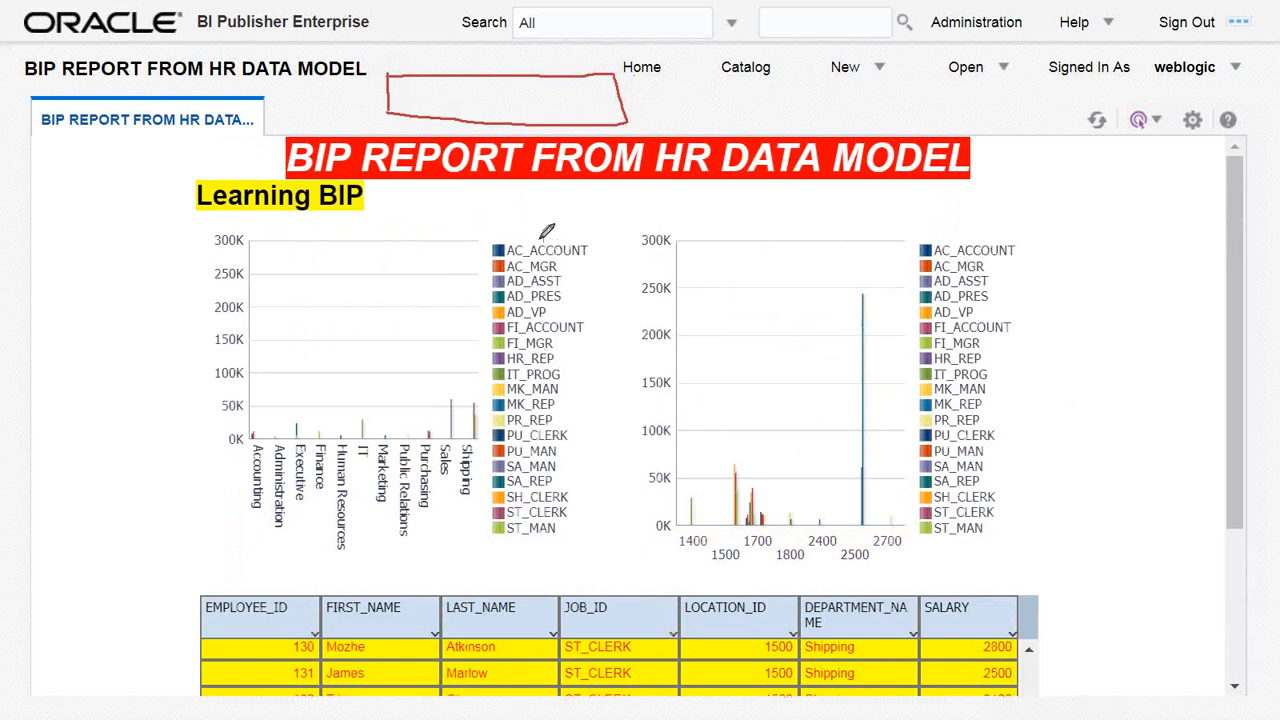
left_click_drag(539, 243, 585, 206)
mouse_move(668, 94)
left_mouse_down()
mouse_move(650, 113)
mouse_move(704, 84)
mouse_move(722, 98)
mouse_move(706, 84)
left_mouse_up()
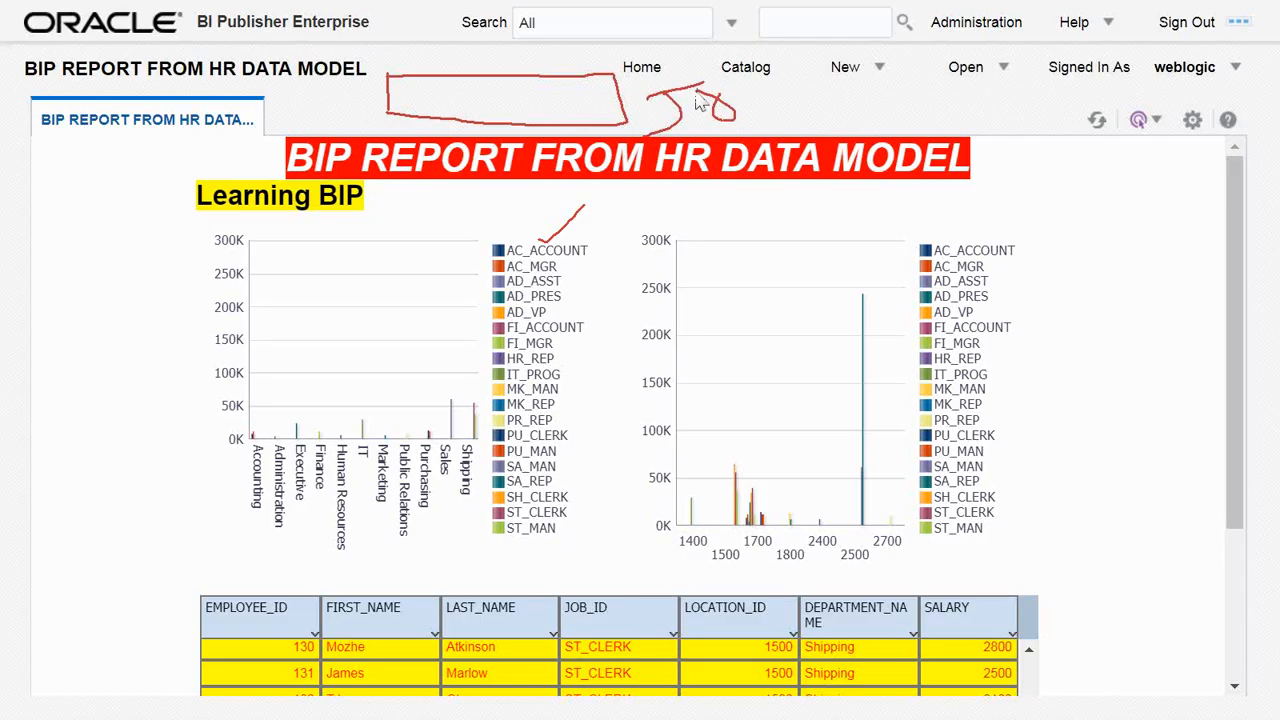